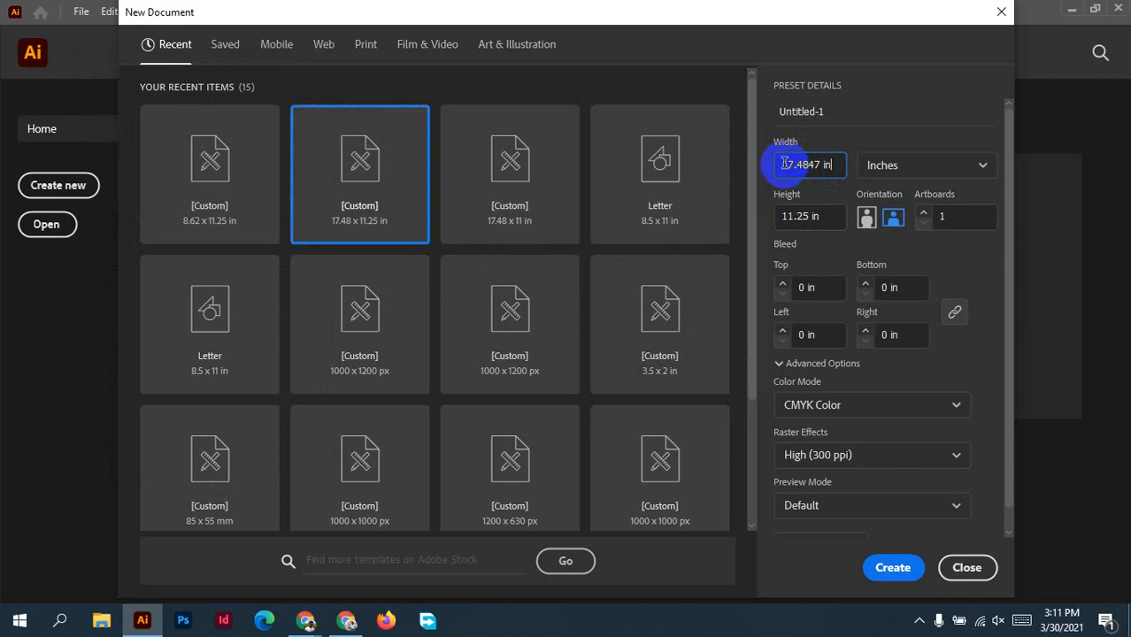
Create a landscape document 17.4847 in wide and 11.25 in high, with CMYK colour and 300 ppi raster effects.
{"action": "left_click", "coordinate": [976, 251]}
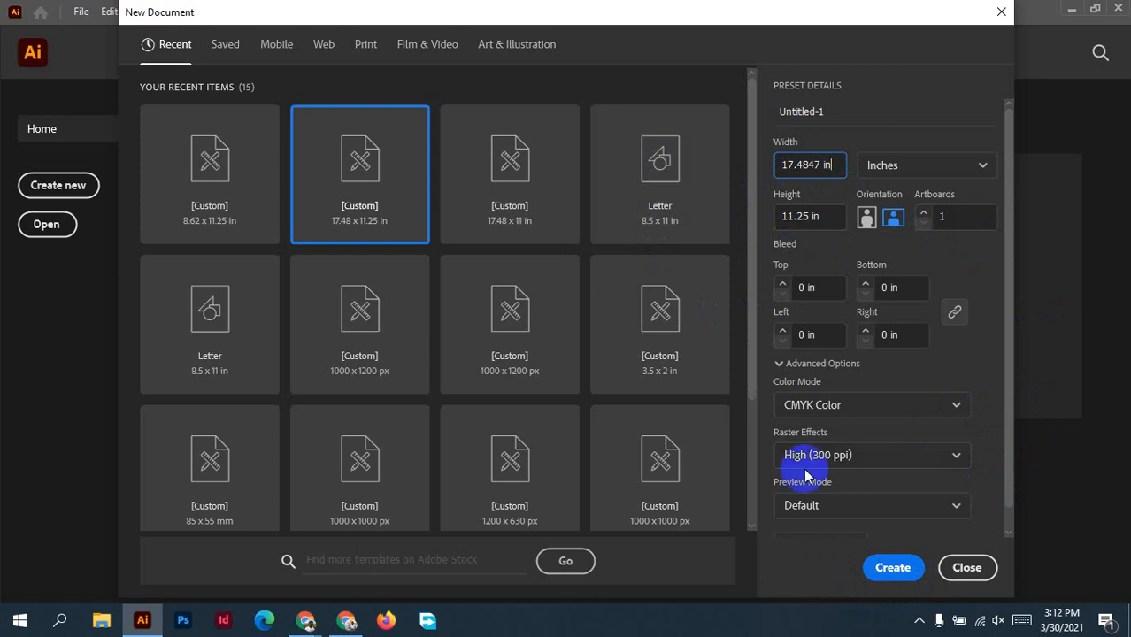
{"action": "left_click", "coordinate": [795, 164]}
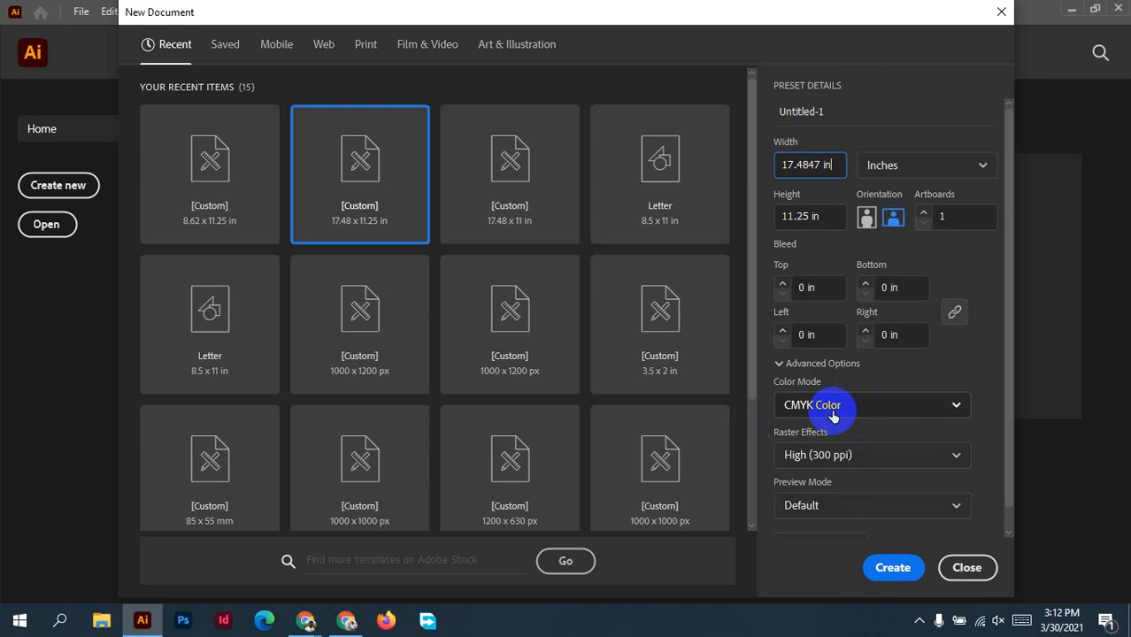
{"action": "left_click", "coordinate": [890, 565]}
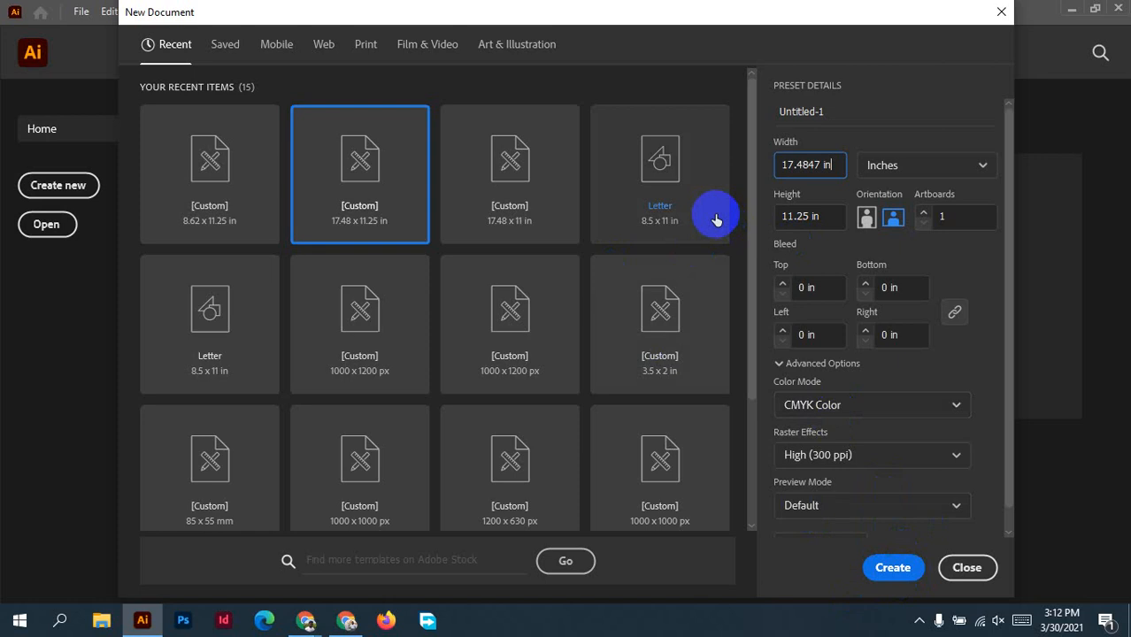
{"action": "left_click", "coordinate": [919, 575]}
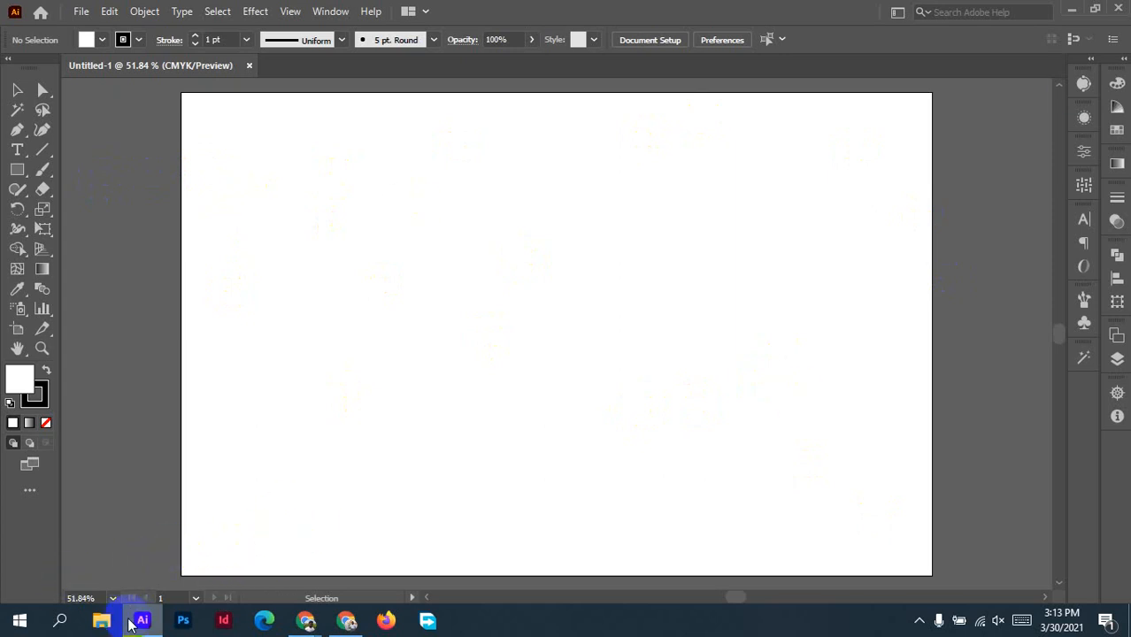
Start another new document from the recent 8.62 x 11.25 in preset and set its size to 8.5 by 11 in.
{"action": "left_click", "coordinate": [81, 11]}
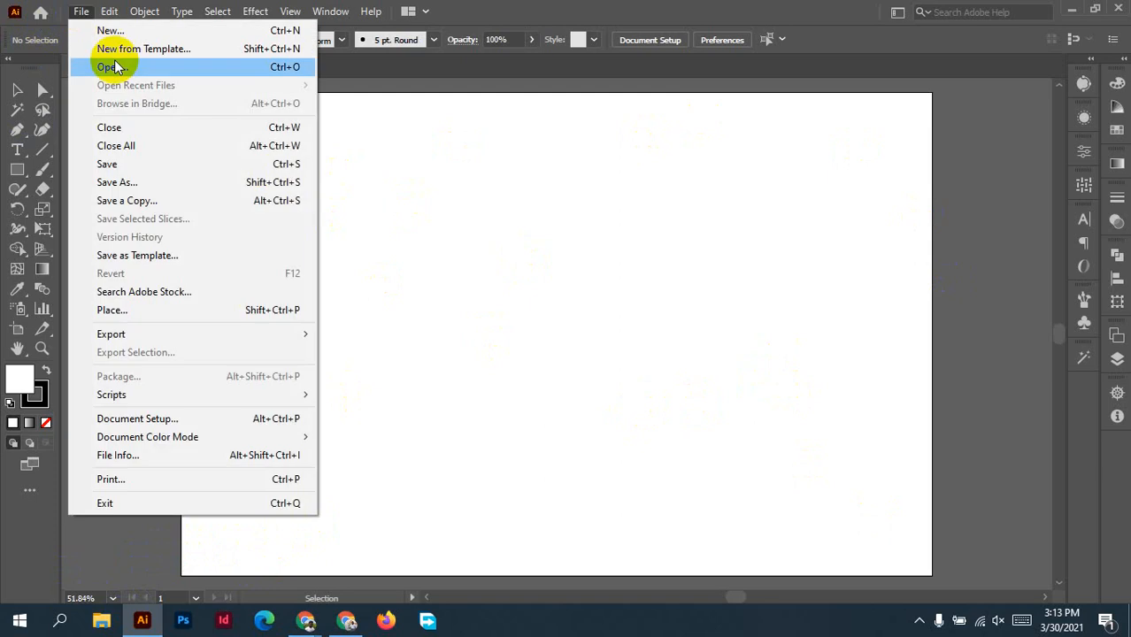
{"action": "left_click", "coordinate": [115, 29]}
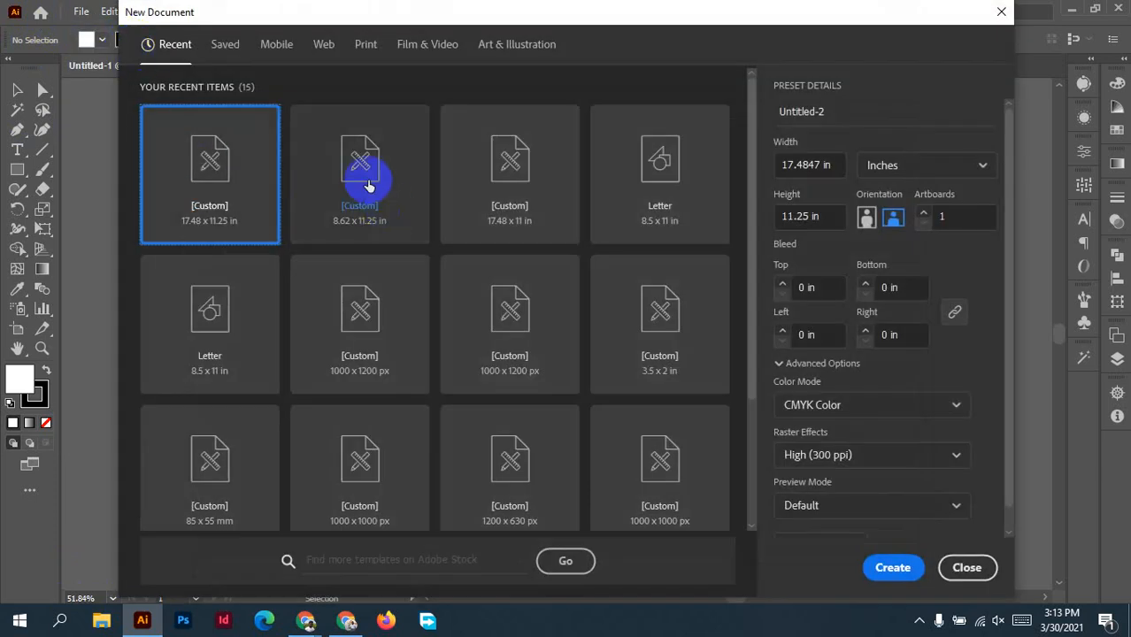
{"action": "left_click", "coordinate": [350, 159]}
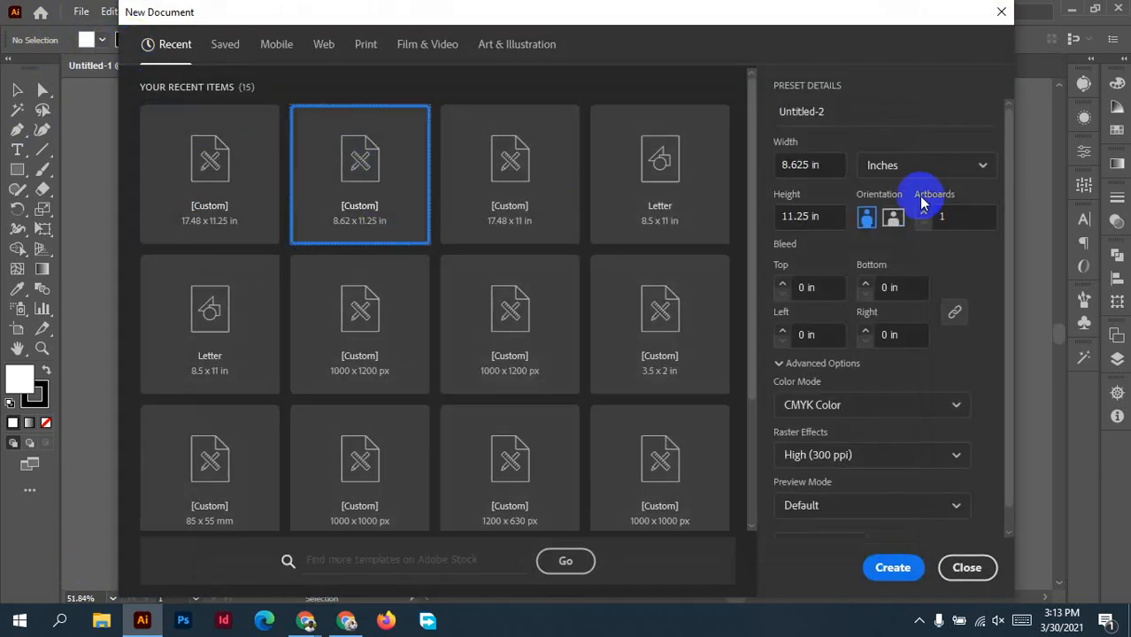
{"action": "left_click", "coordinate": [790, 165]}
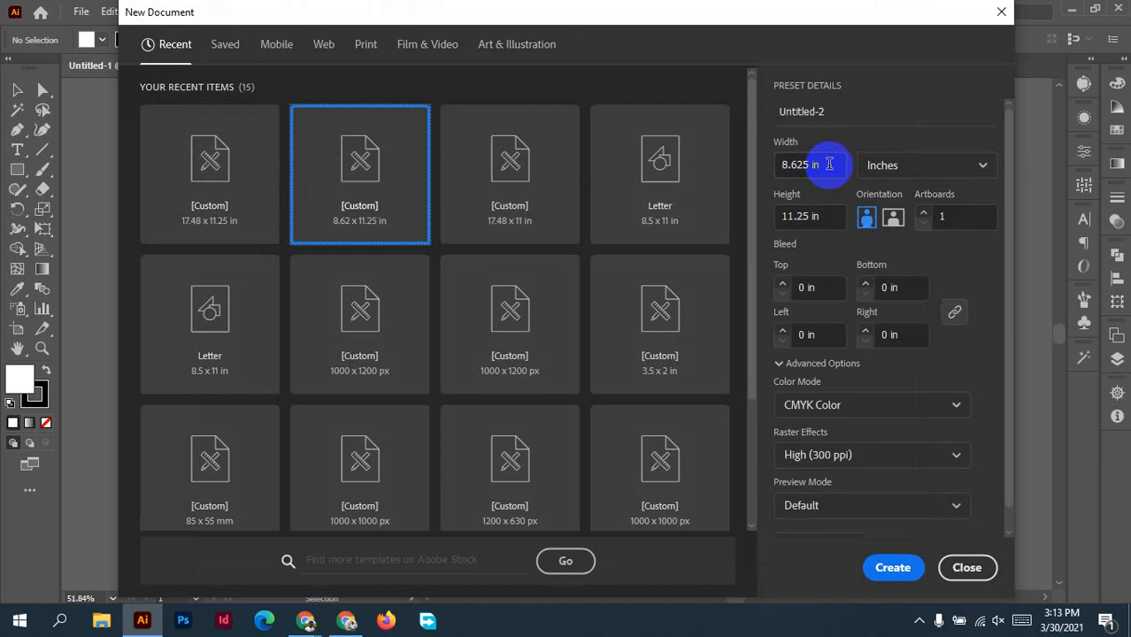
{"action": "left_click", "coordinate": [830, 165]}
{"action": "left_click", "coordinate": [828, 165]}
{"action": "right_click", "coordinate": [827, 165]}
{"action": "triple_click", "coordinate": [828, 165]}
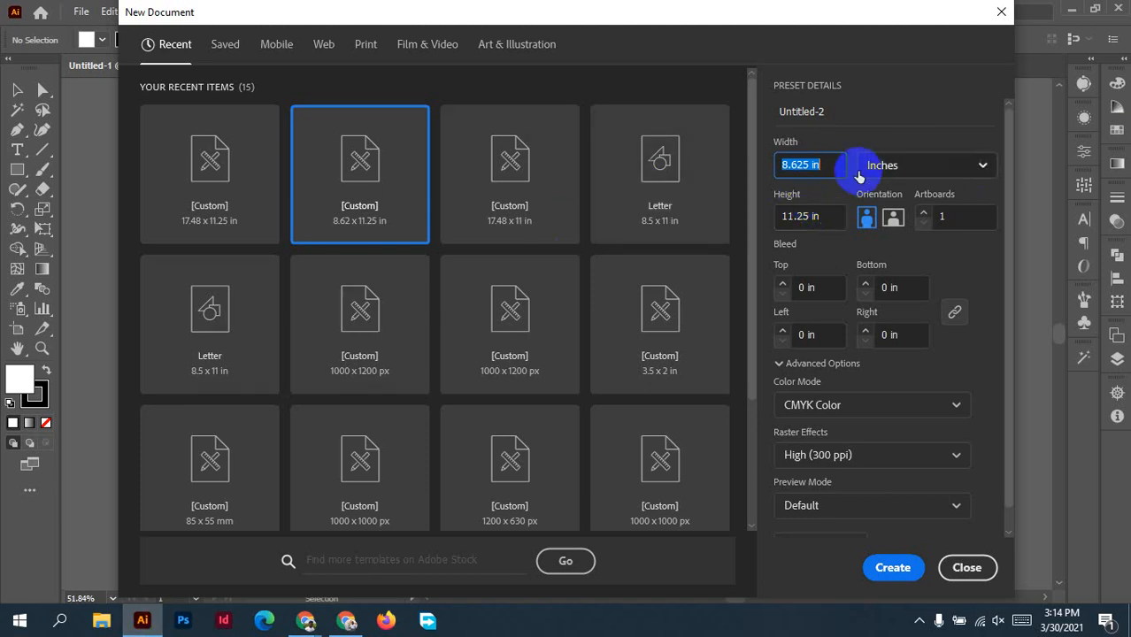
{"action": "type", "text": "8.5"}
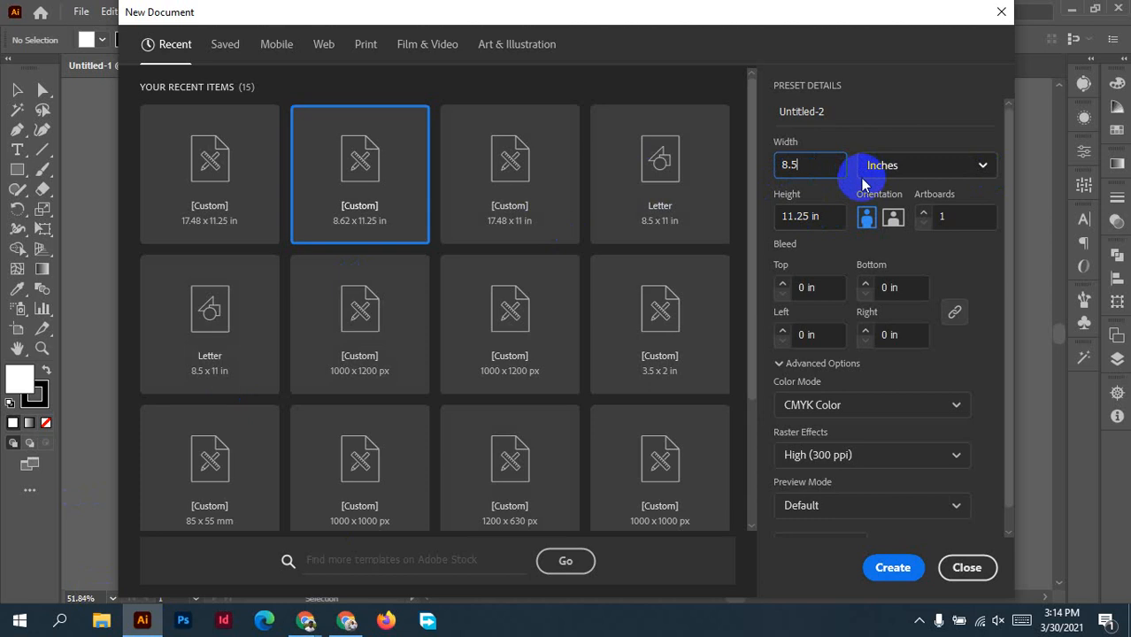
{"action": "left_click", "coordinate": [824, 216]}
{"action": "type", "text": "11"}
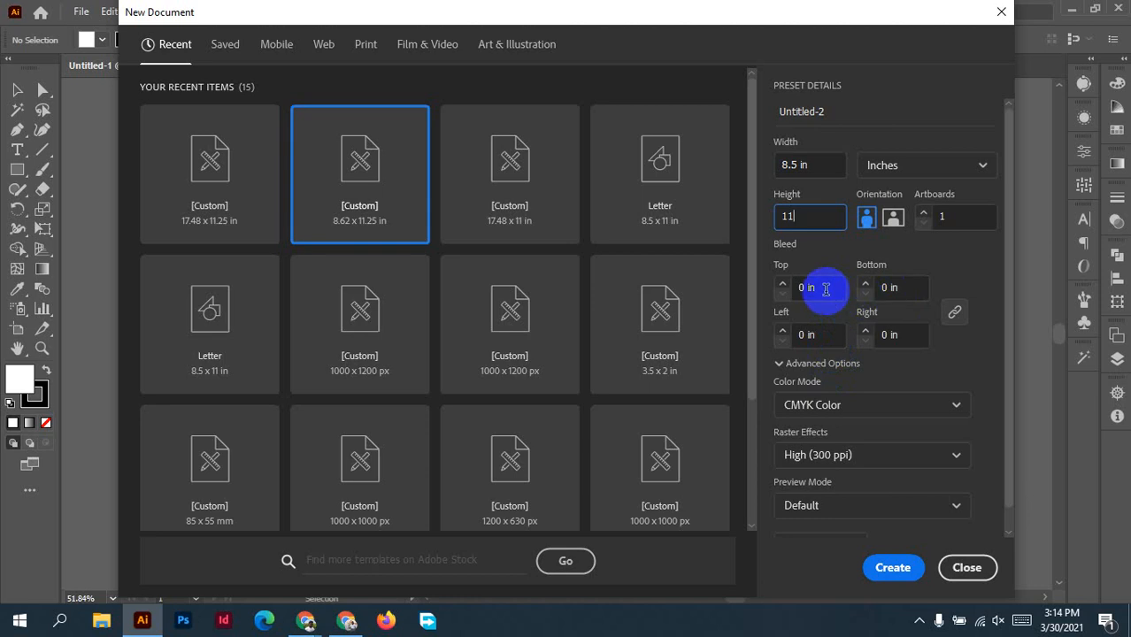
Set the linked bleed to 0.125 in on all four sides of the new document.
{"action": "left_click", "coordinate": [823, 289]}
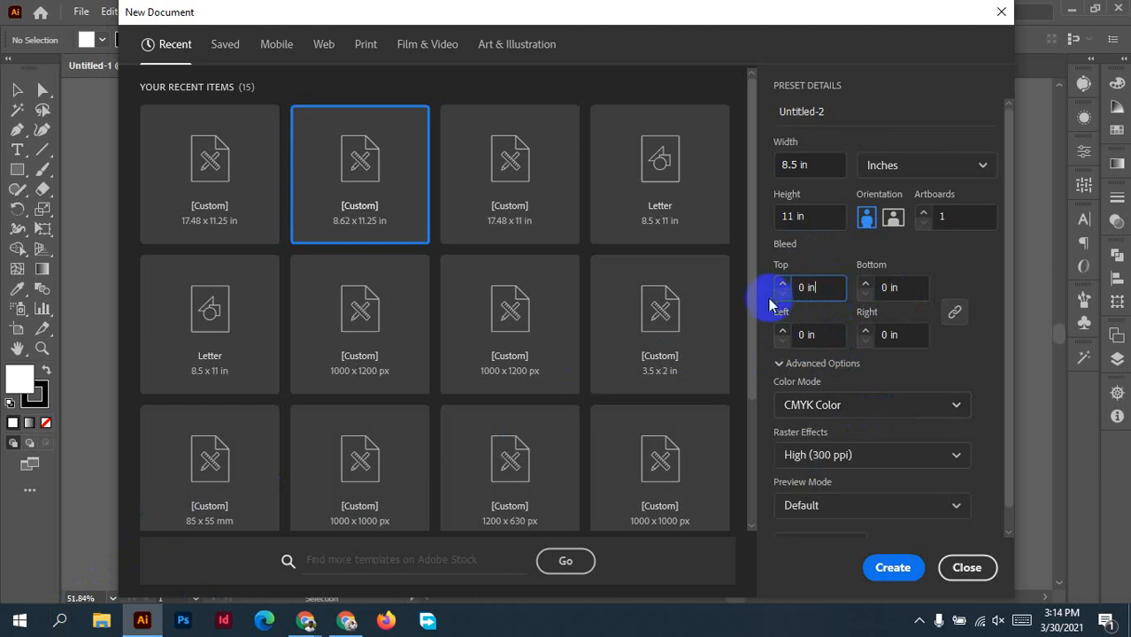
{"action": "key", "text": "BackSpace"}
{"action": "key", "text": "BackSpace"}
{"action": "key", "text": "BackSpace"}
{"action": "key", "text": "BackSpace"}
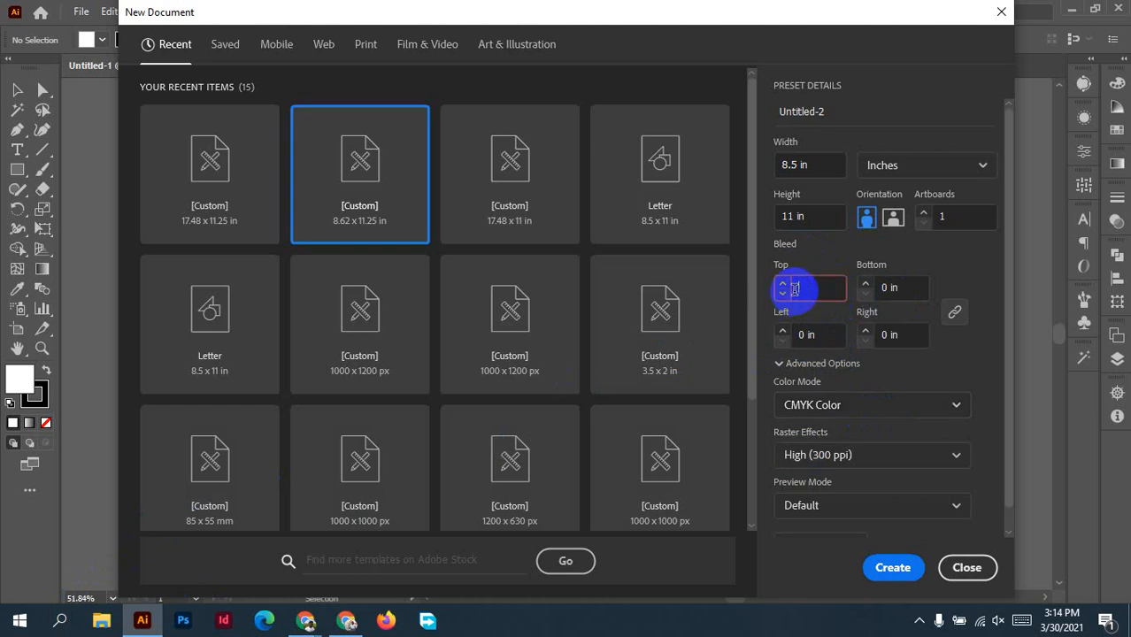
{"action": "type", "text": "1"}
{"action": "key", "text": "BackSpace"}
{"action": "type", "text": "0.1"}
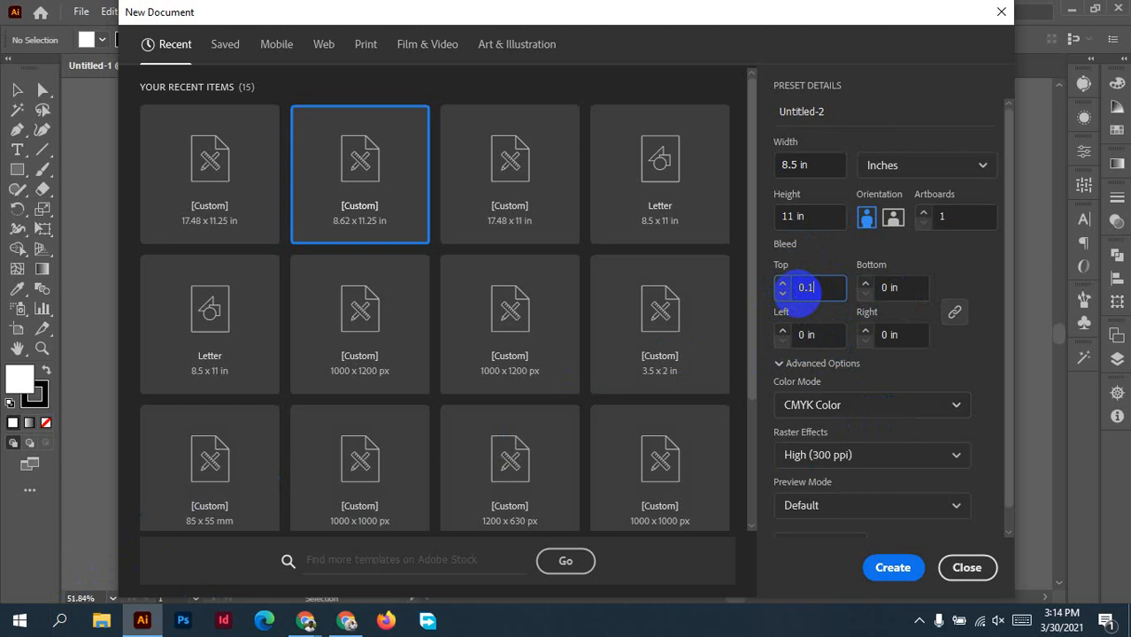
{"action": "type", "text": "25"}
{"action": "left_click", "coordinate": [898, 288]}
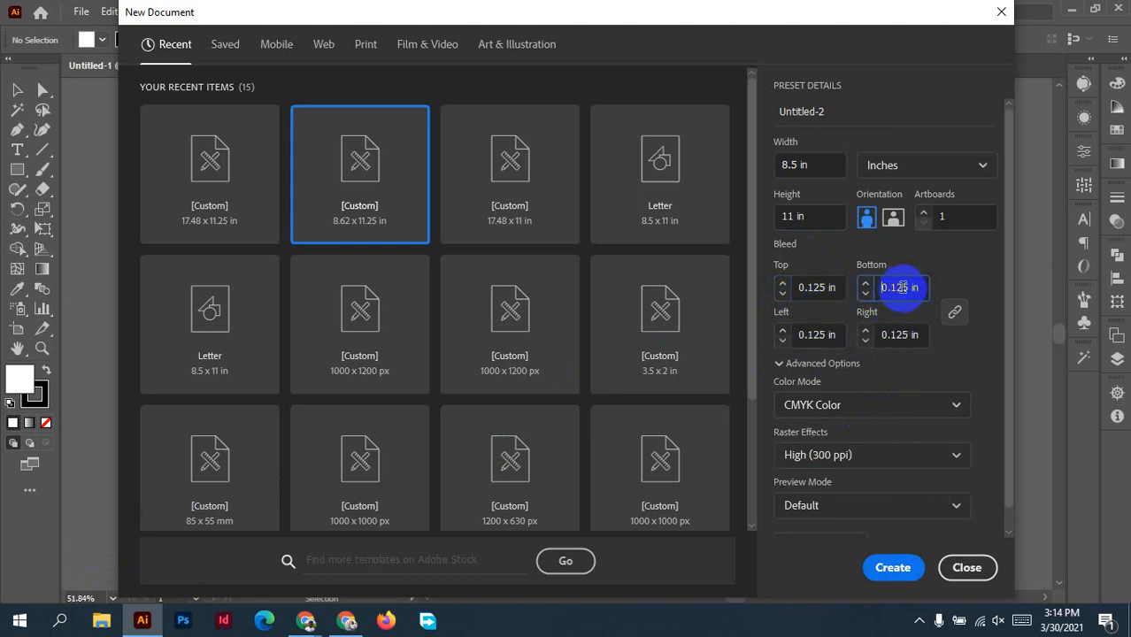
Unlink the bleed values, set the left and right bleed to 0.0625 in, and create the document.
{"action": "left_click", "coordinate": [954, 317]}
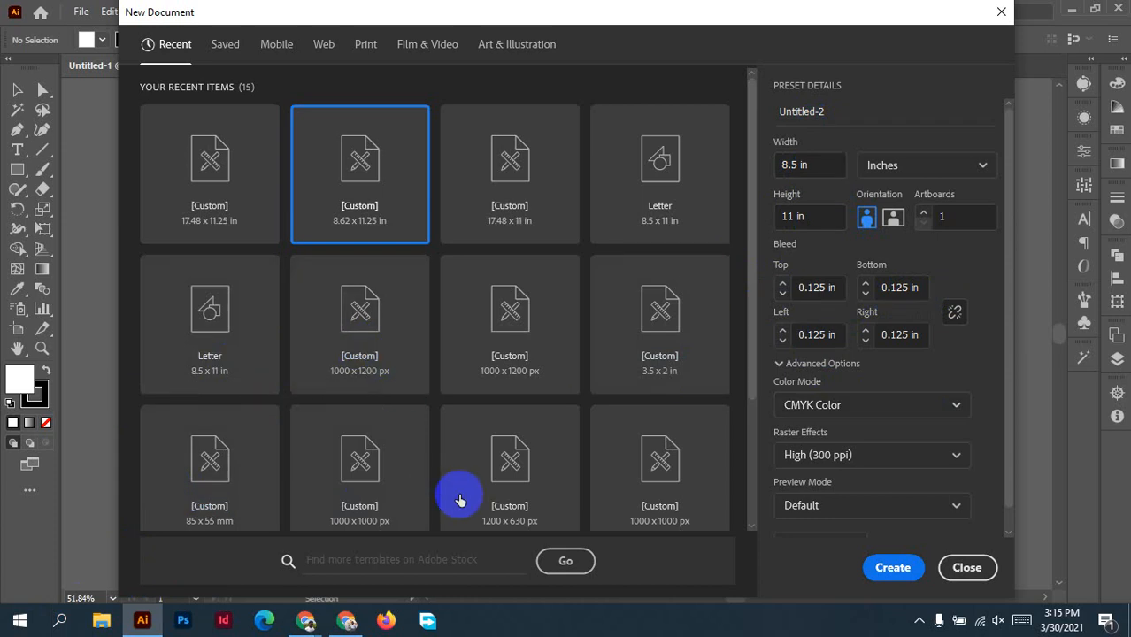
{"action": "left_click", "coordinate": [58, 628]}
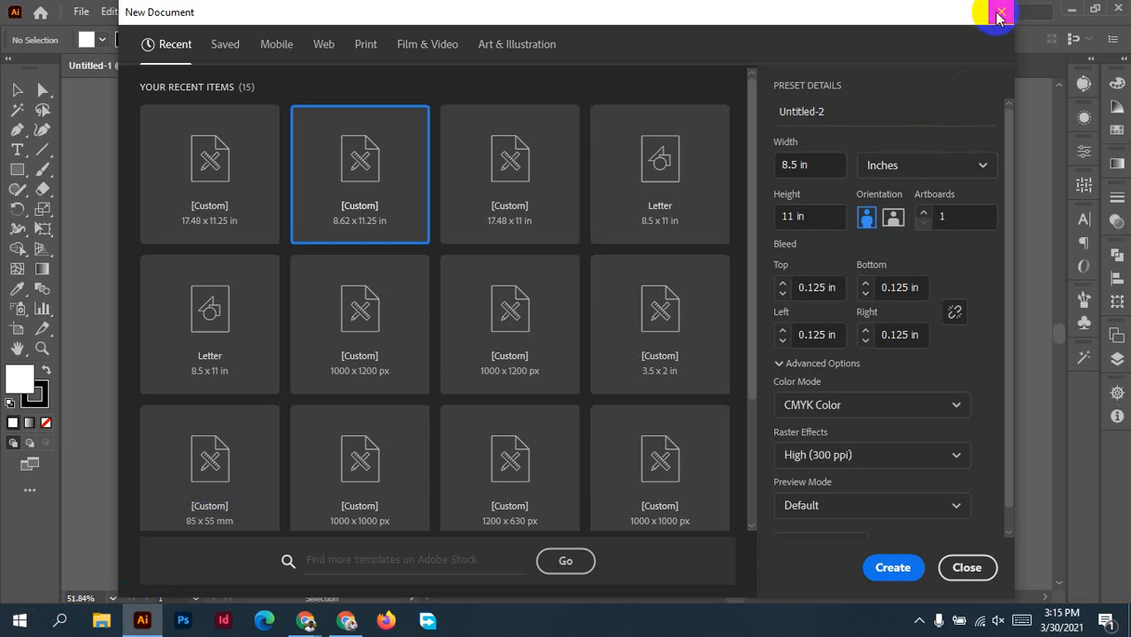
{"action": "double_click", "coordinate": [833, 336]}
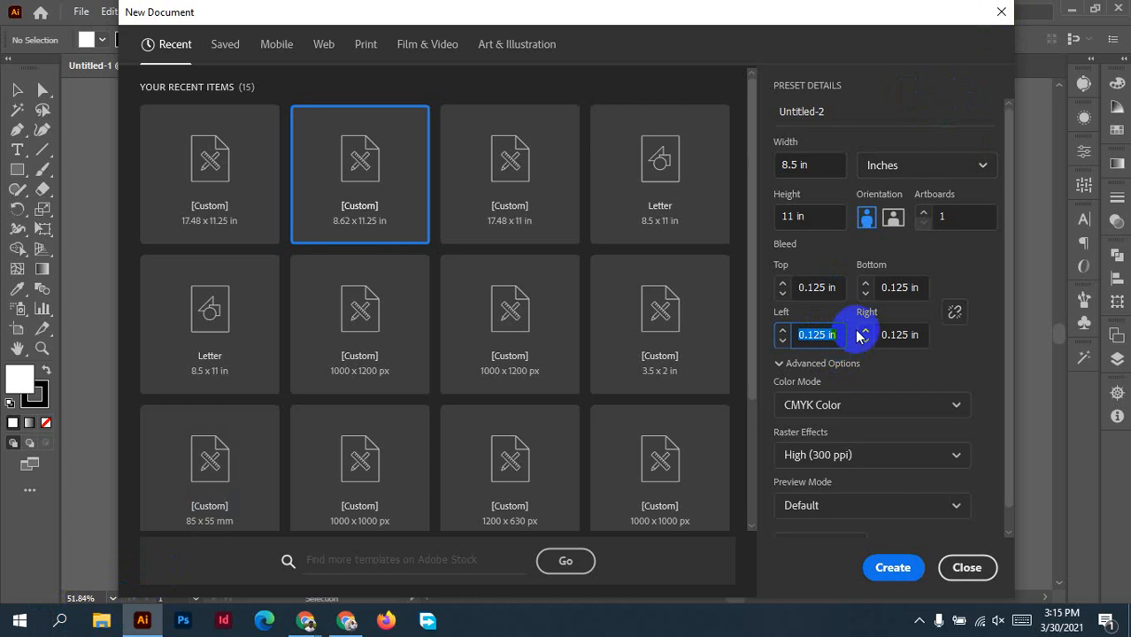
{"action": "type", "text": "0.0625"}
{"action": "double_click", "coordinate": [921, 334]}
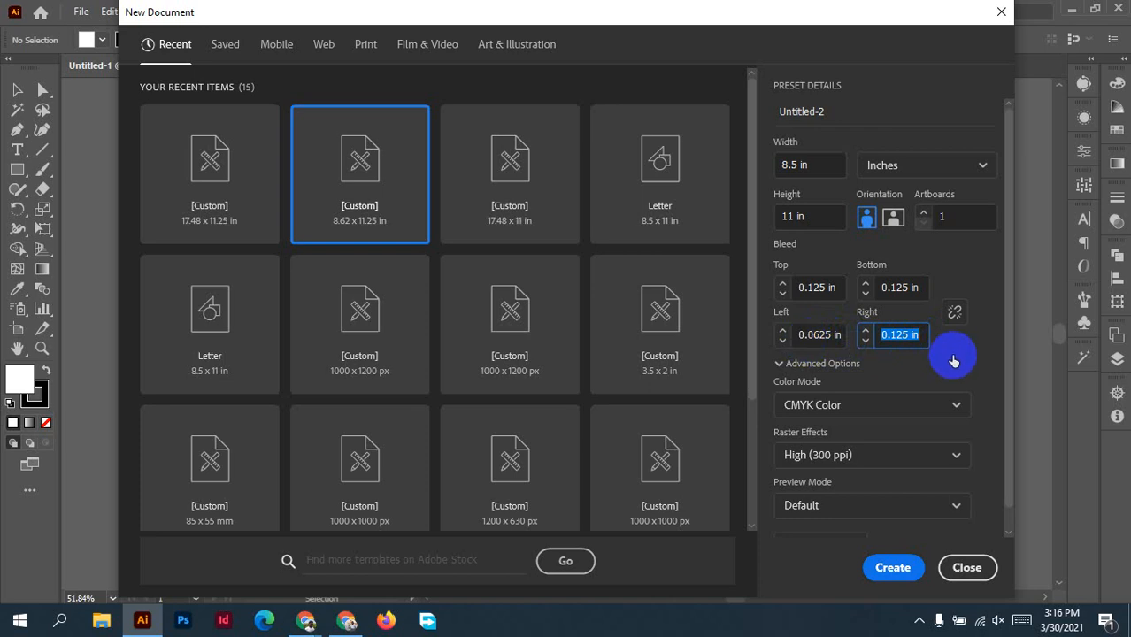
{"action": "type", "text": "0.0625"}
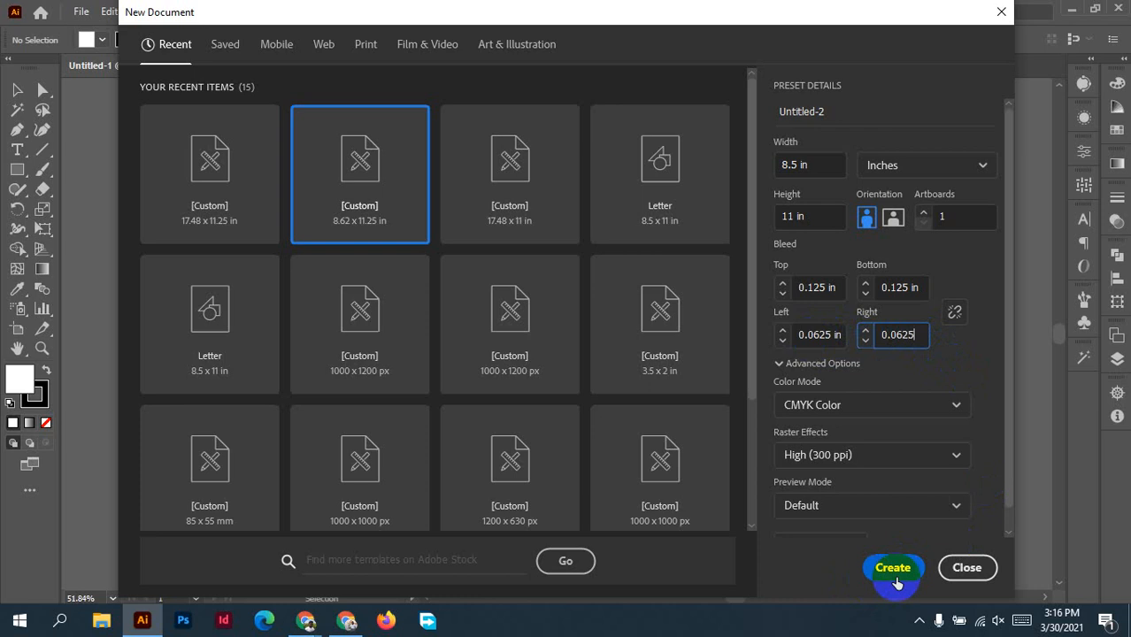
{"action": "left_click", "coordinate": [895, 575]}
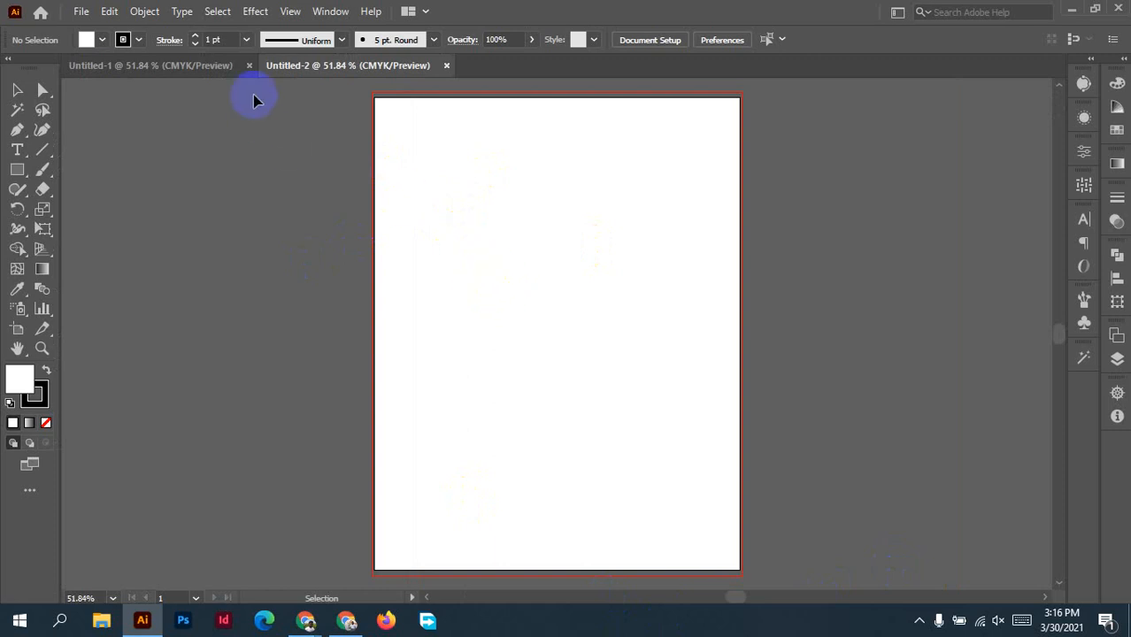
Compare the wide cover document with the 8.5 by 11 in document that has bleed.
{"action": "left_click", "coordinate": [202, 67]}
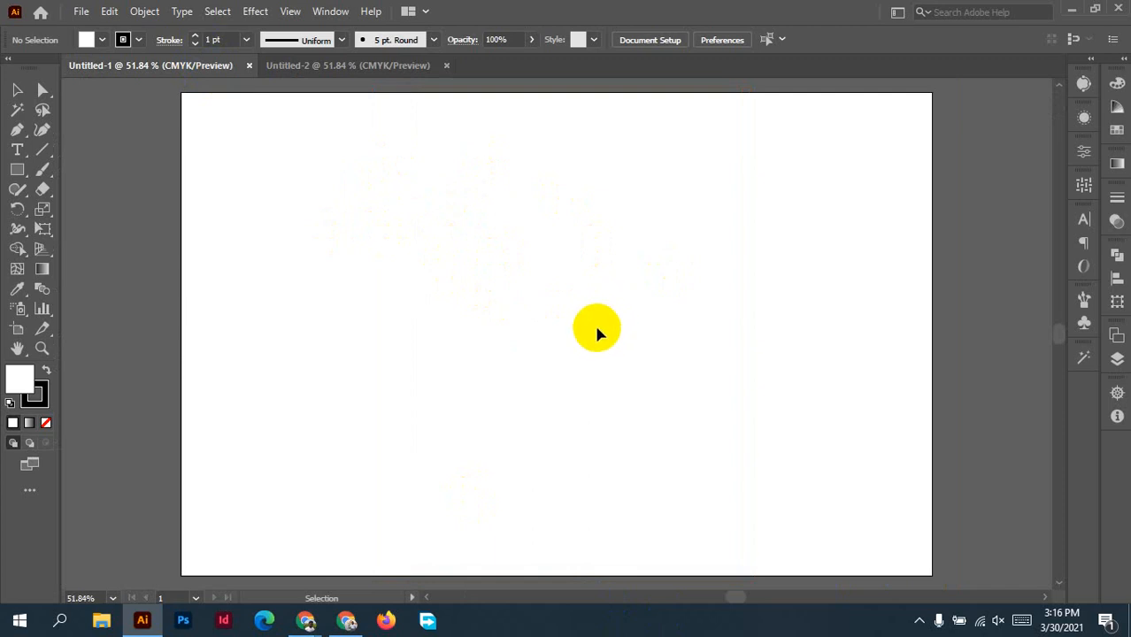
{"action": "left_click", "coordinate": [386, 69]}
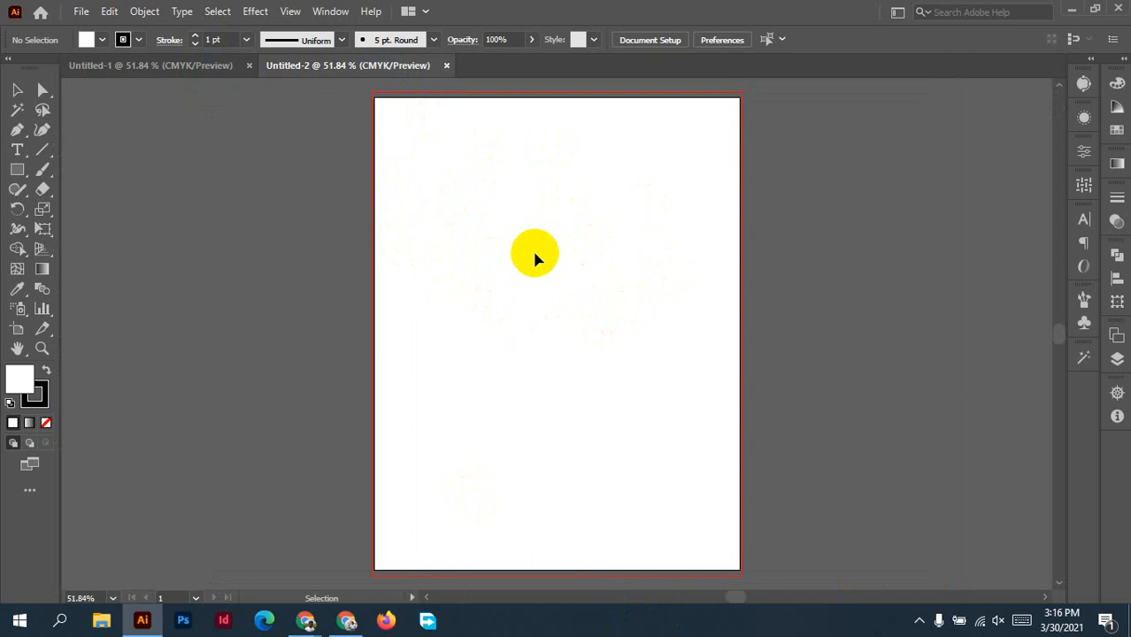
{"action": "left_click", "coordinate": [133, 69]}
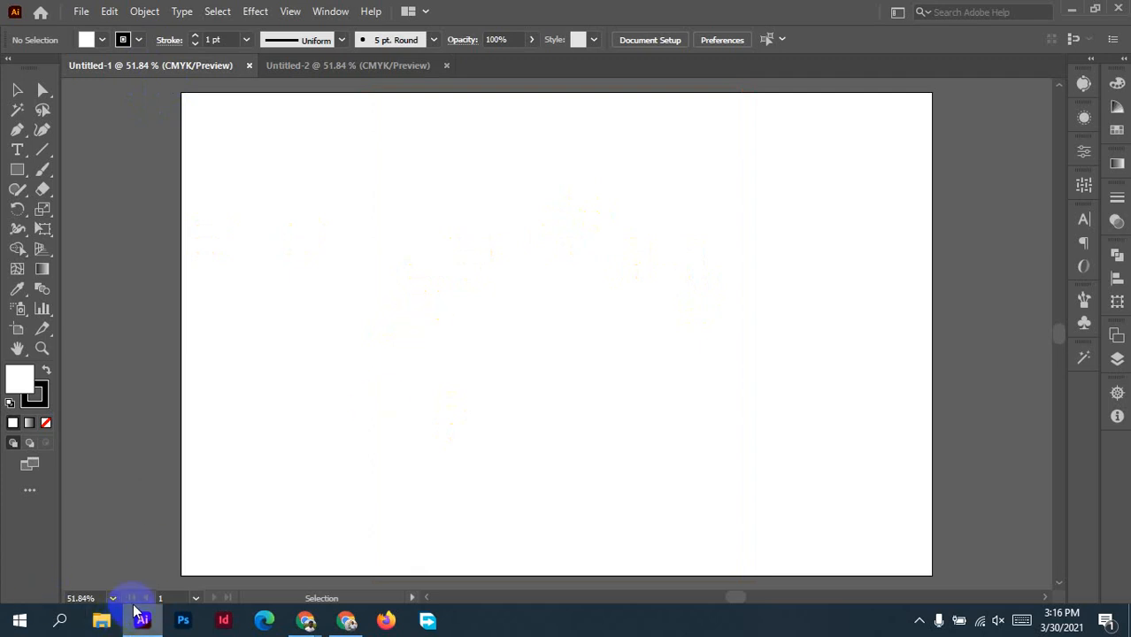
Examine the 8.5x11_Color_100.ai paperback cover template, including its bleed margins, spine fold lines, and front and back cover areas.
{"action": "left_click", "coordinate": [919, 620]}
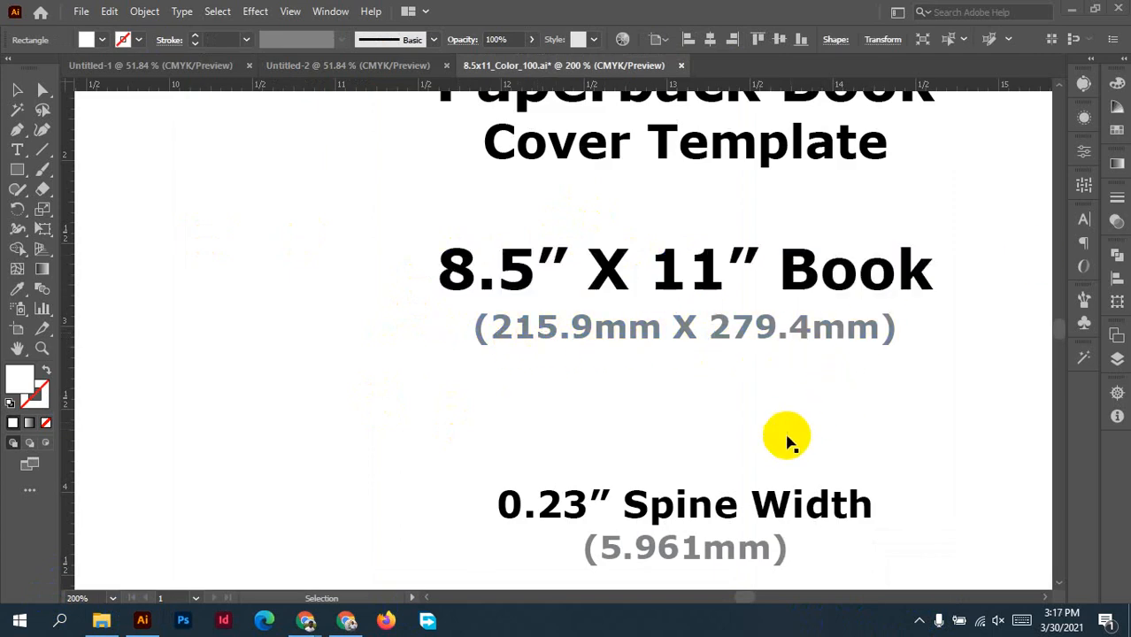
{"action": "scroll", "coordinate": [687, 434], "scroll_direction": "down", "scroll_amount": 2}
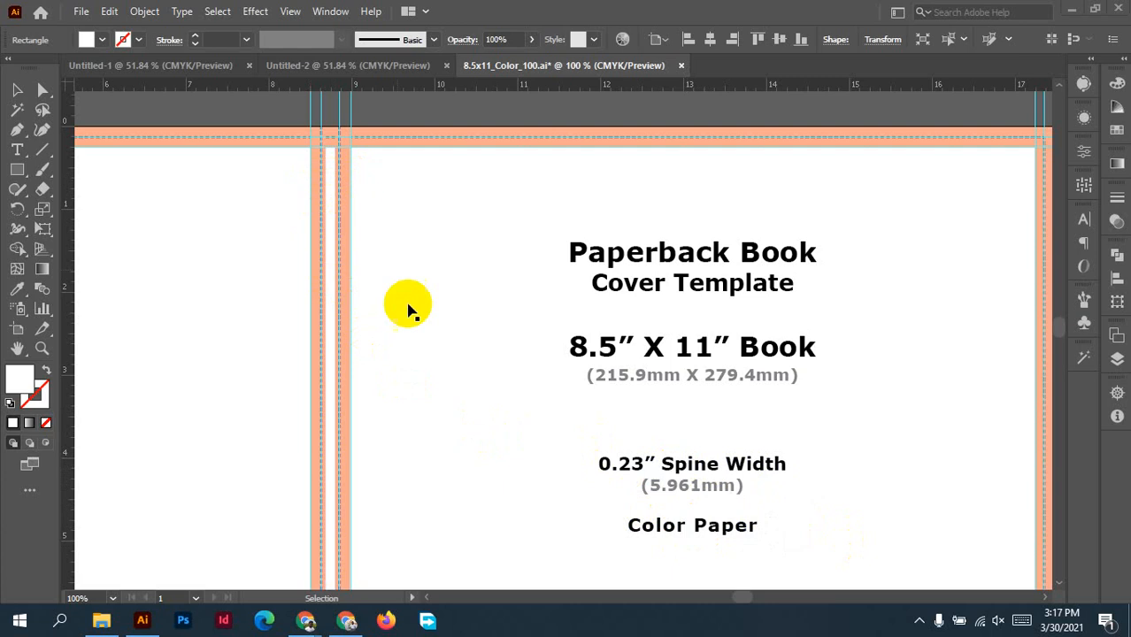
{"action": "left_click", "coordinate": [101, 622]}
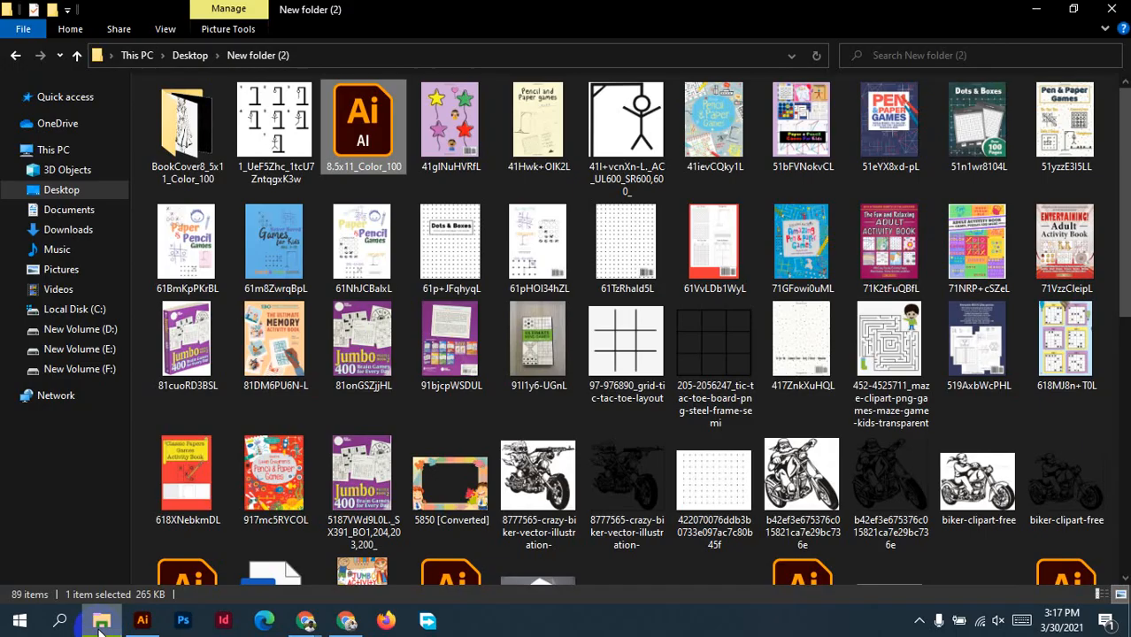
{"action": "left_click", "coordinate": [919, 619]}
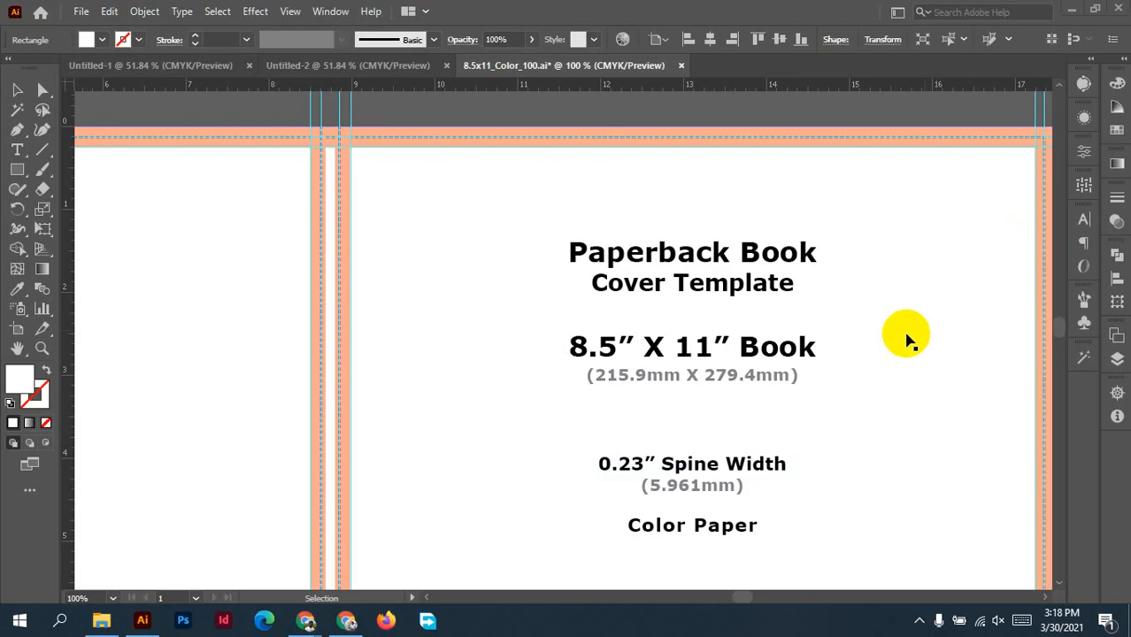
{"action": "scroll", "coordinate": [837, 306], "scroll_direction": "down", "scroll_amount": 2}
{"action": "left_click_drag", "start_coordinate": [844, 370], "coordinate": [841, 293]}
{"action": "scroll", "coordinate": [854, 275], "scroll_direction": "down", "scroll_amount": 1}
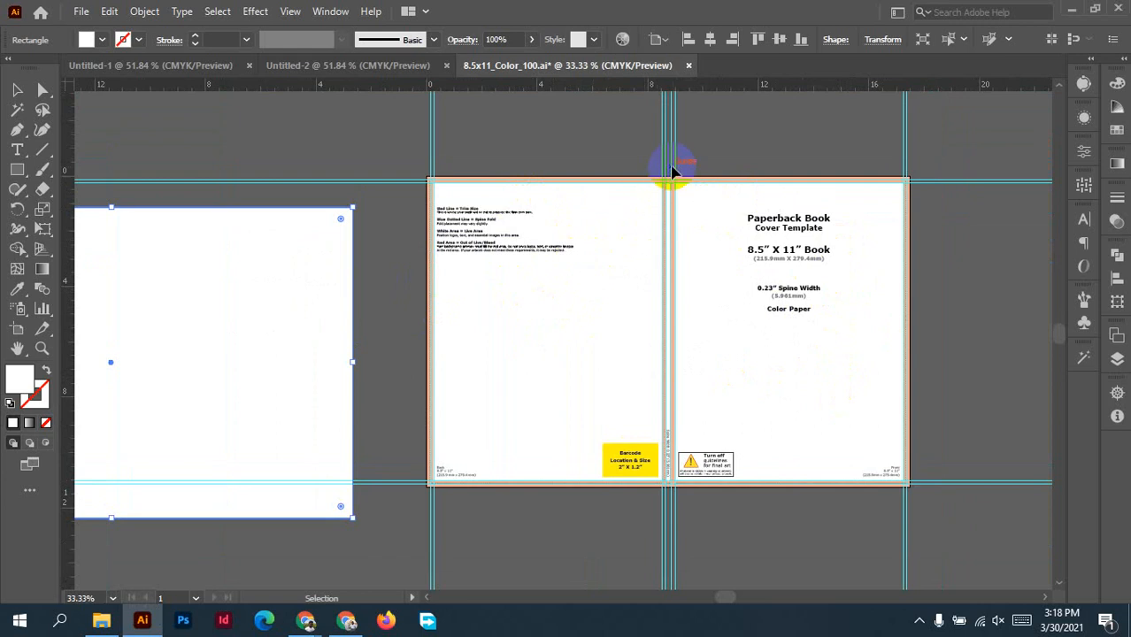
{"action": "scroll", "coordinate": [691, 342], "scroll_direction": "up", "scroll_amount": 3}
{"action": "scroll", "coordinate": [692, 341], "scroll_direction": "up", "scroll_amount": 3}
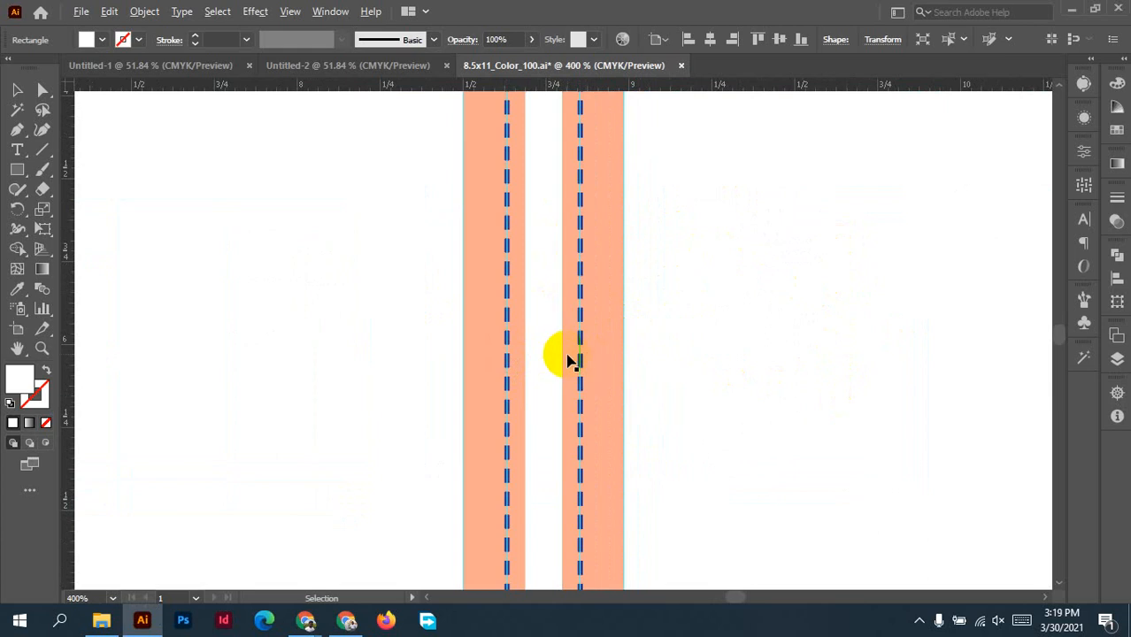
{"action": "scroll", "coordinate": [570, 358], "scroll_direction": "up", "scroll_amount": 2}
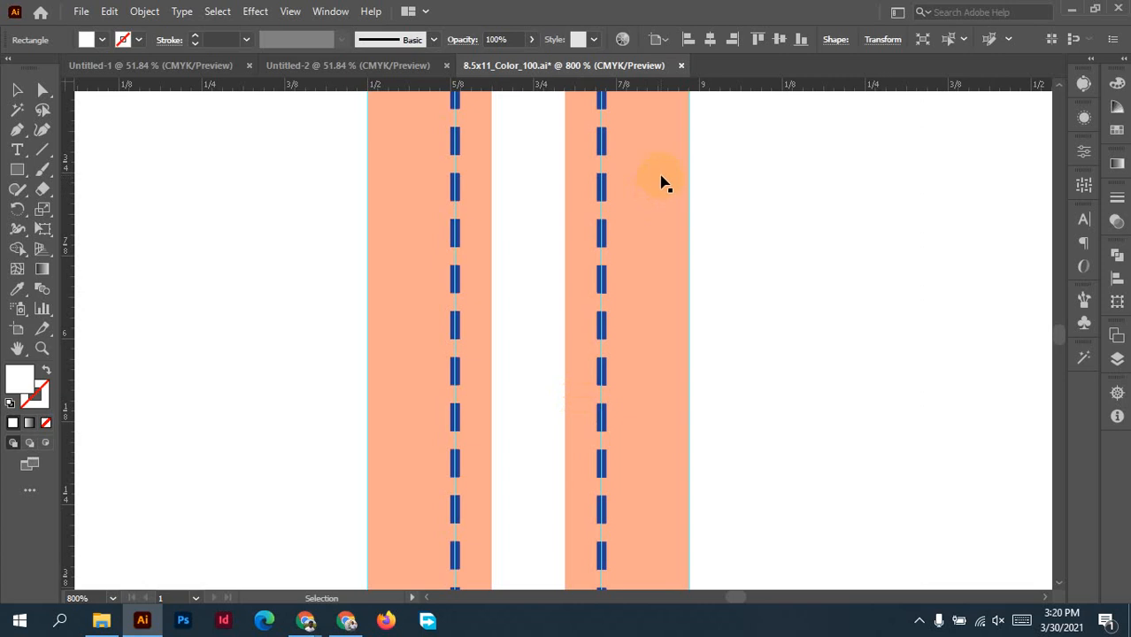
{"action": "left_click", "coordinate": [920, 622]}
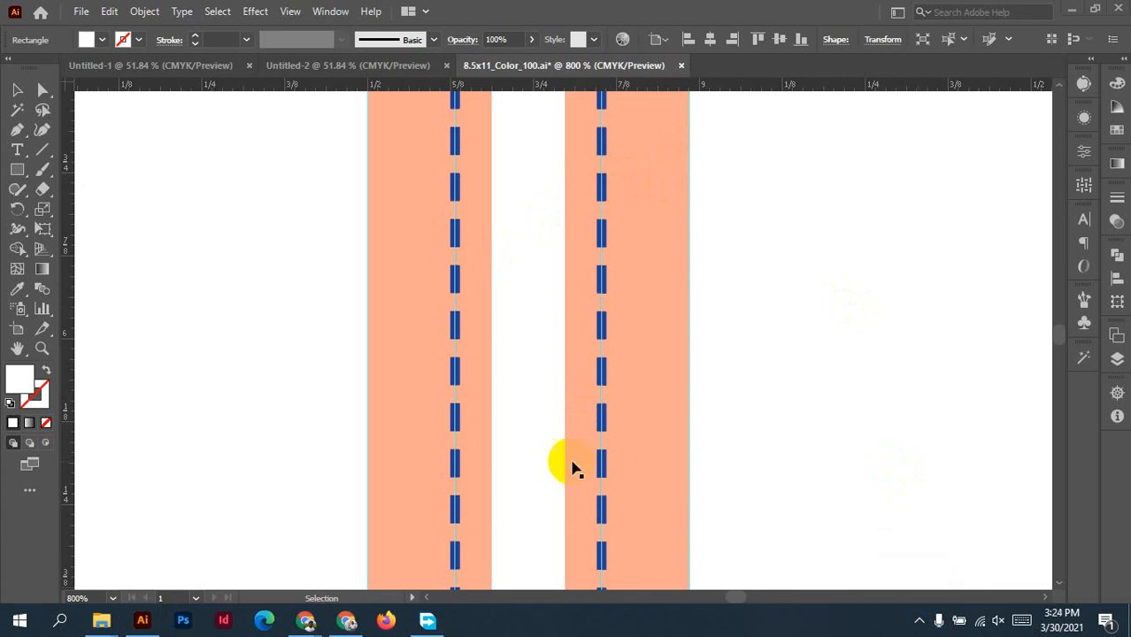
{"action": "scroll", "coordinate": [626, 385], "scroll_direction": "down", "scroll_amount": 7}
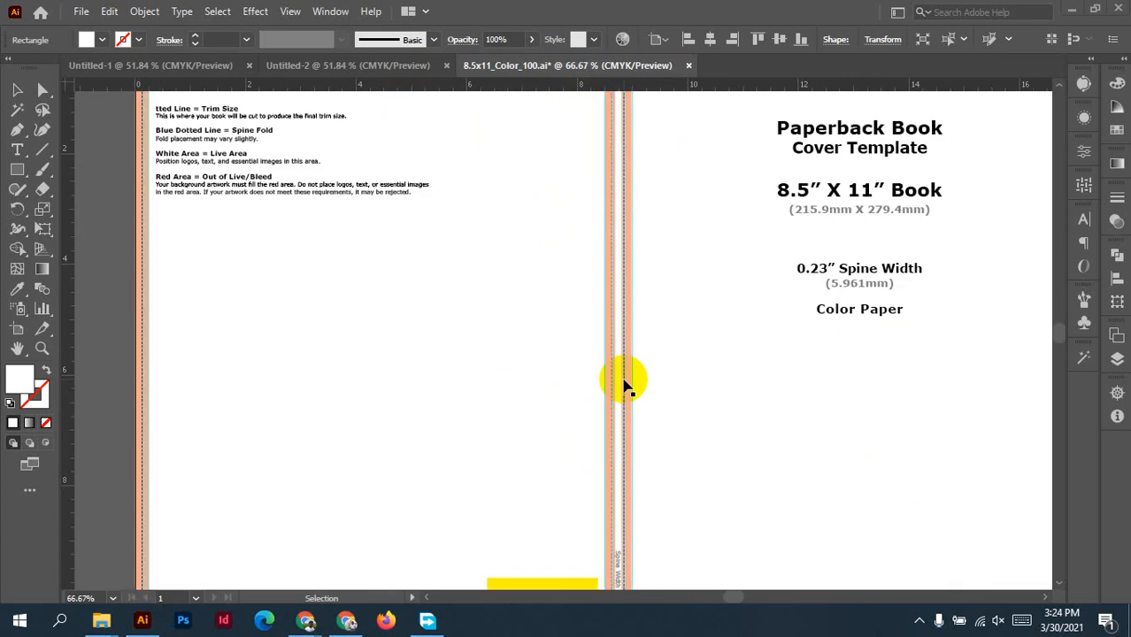
{"action": "scroll", "coordinate": [626, 384], "scroll_direction": "down", "scroll_amount": 2}
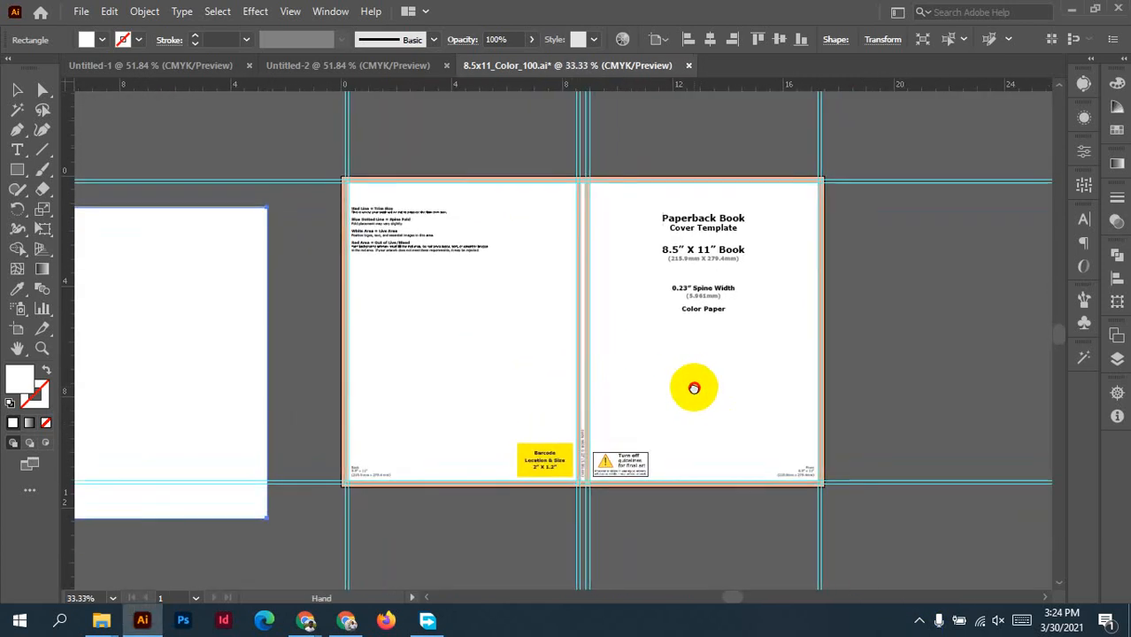
{"action": "key", "text": "space"}
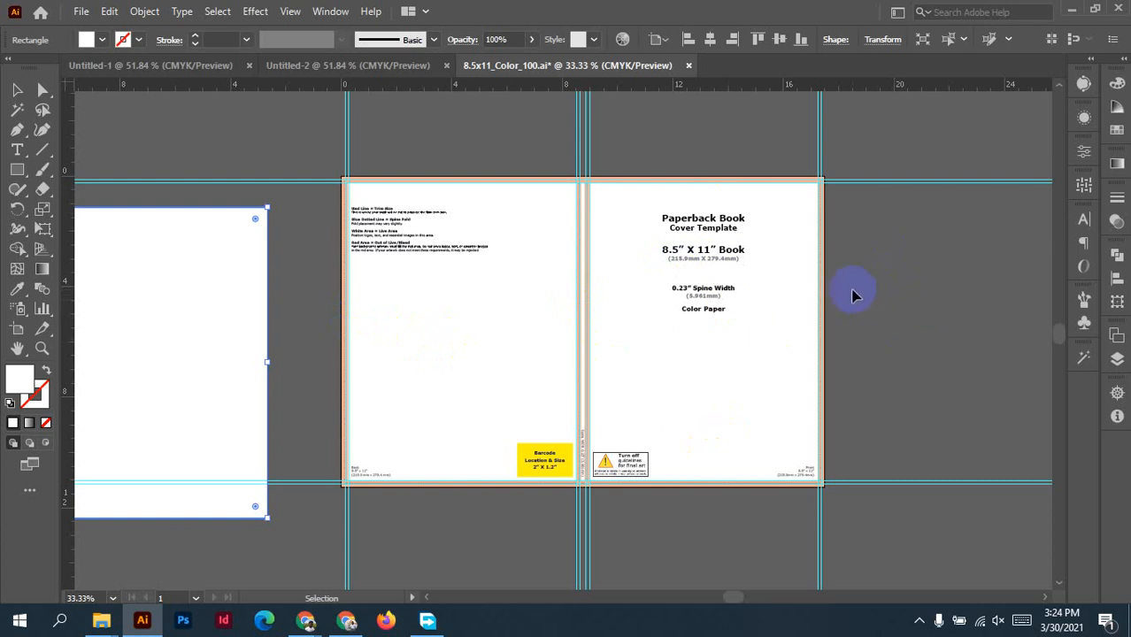
Create a rectangle 8.625 in wide and 11.25 in high beside the artboard in the Untitled-2 document.
{"action": "left_click", "coordinate": [389, 66]}
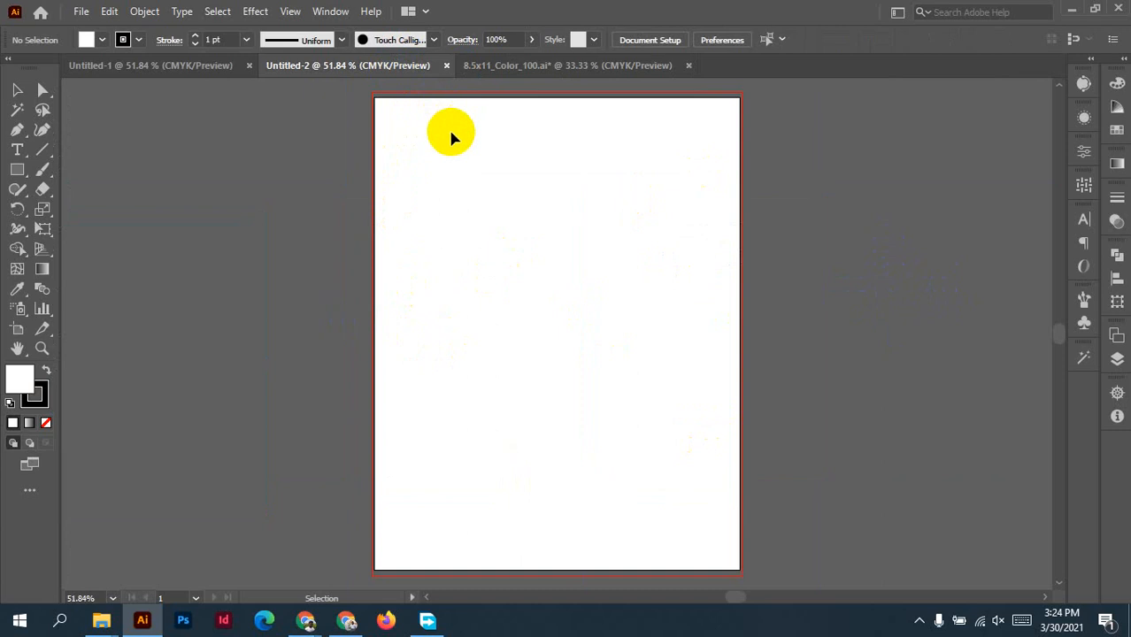
{"action": "left_click", "coordinate": [124, 228]}
{"action": "left_click", "coordinate": [17, 169]}
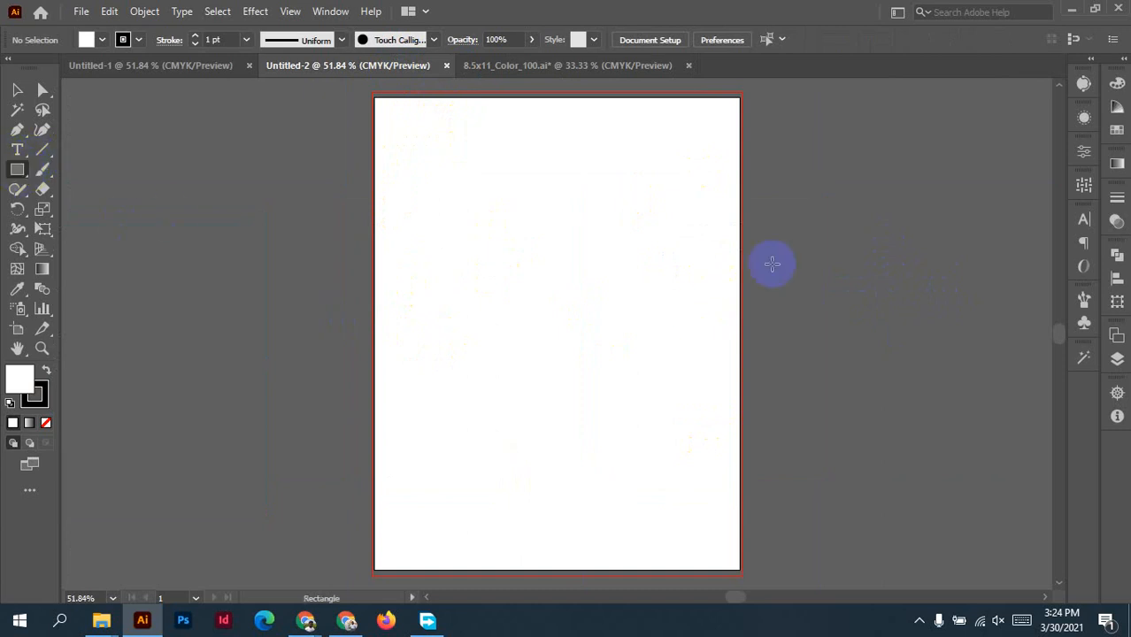
{"action": "left_click", "coordinate": [843, 236]}
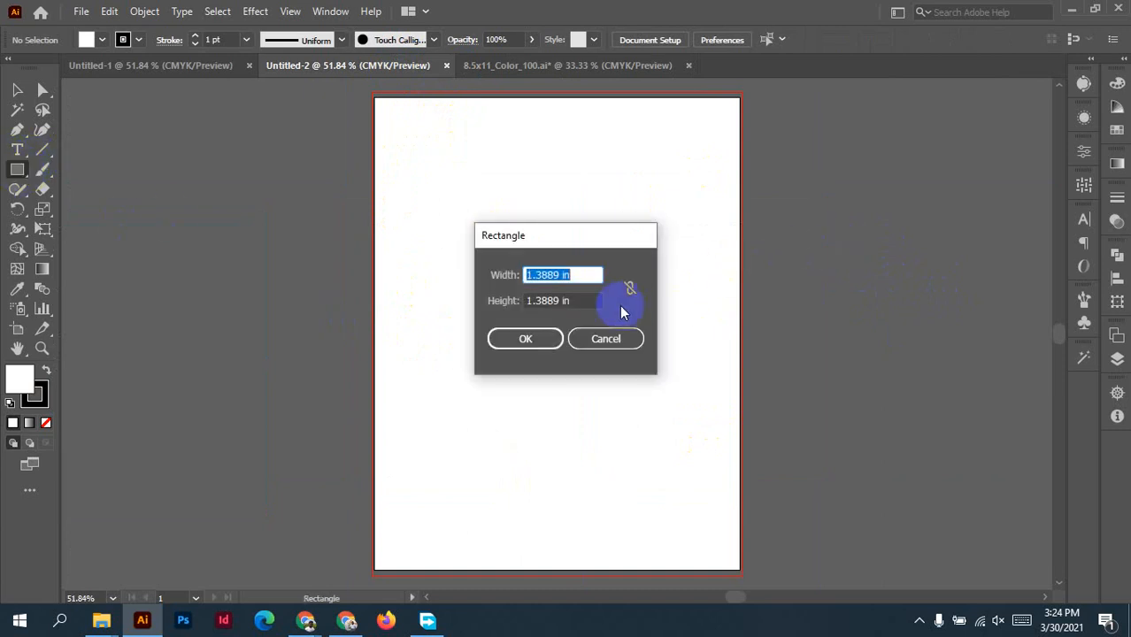
{"action": "type", "text": "8.625"}
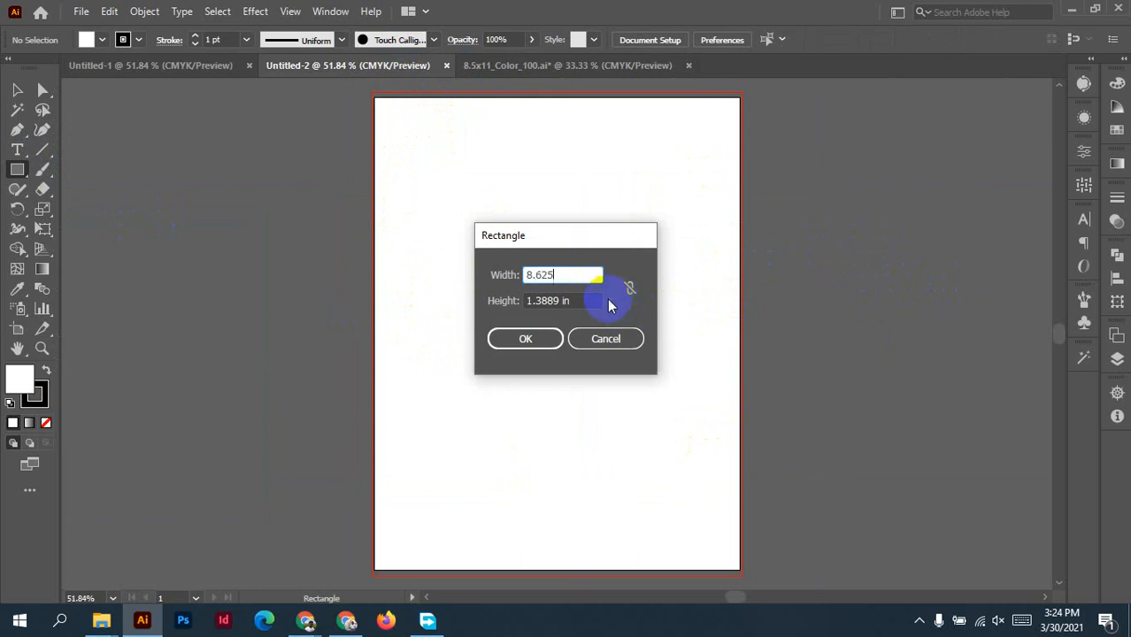
{"action": "left_click", "coordinate": [572, 302]}
{"action": "triple_click", "coordinate": [574, 303]}
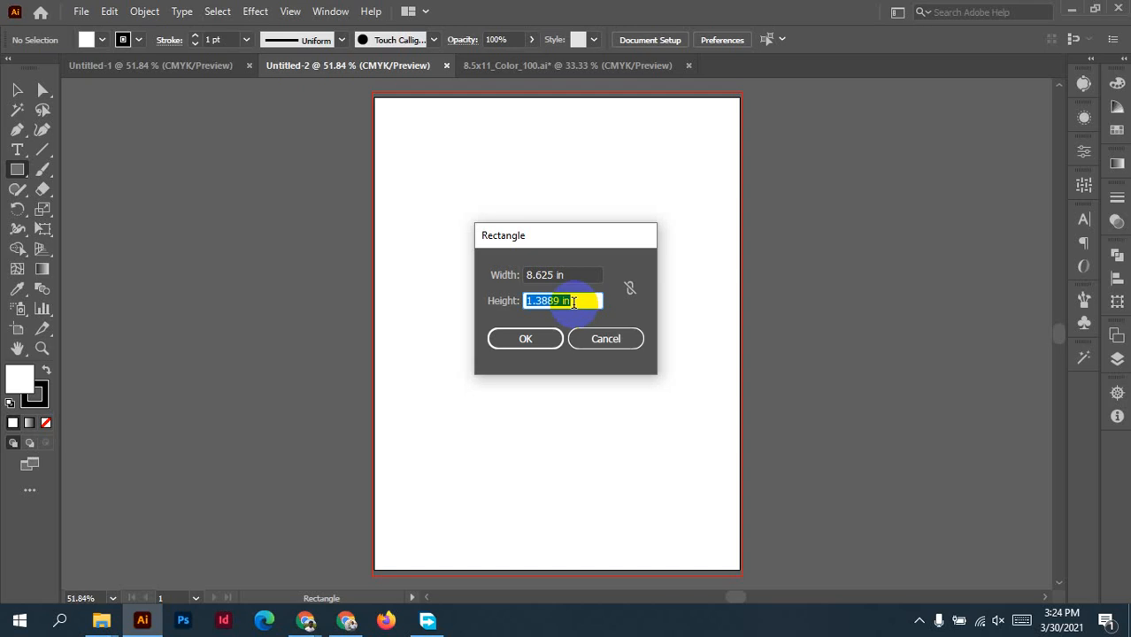
{"action": "type", "text": "11"}
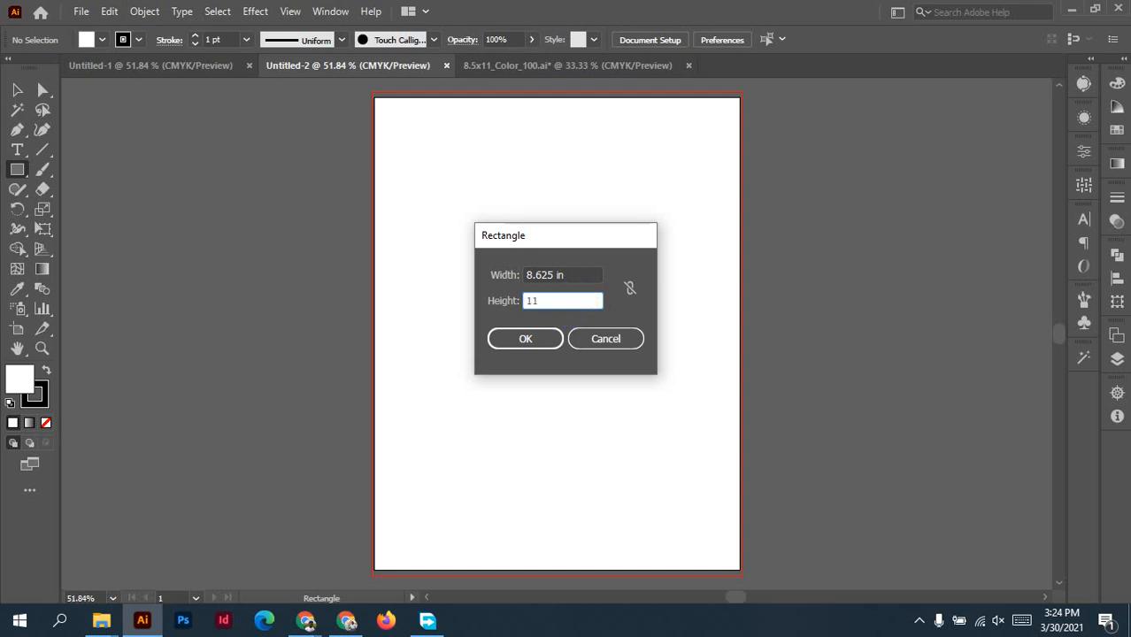
{"action": "type", "text": ".25"}
{"action": "left_click", "coordinate": [525, 339]}
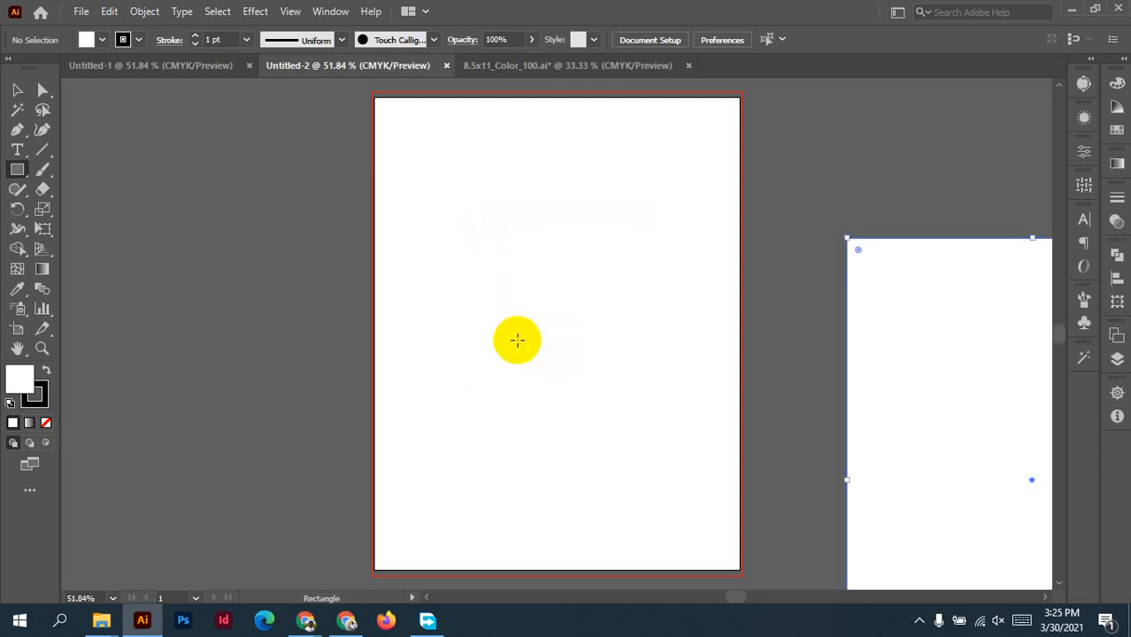
Center the rectangle horizontally and vertically on the artboard and remove its stroke.
{"action": "left_click", "coordinate": [710, 39]}
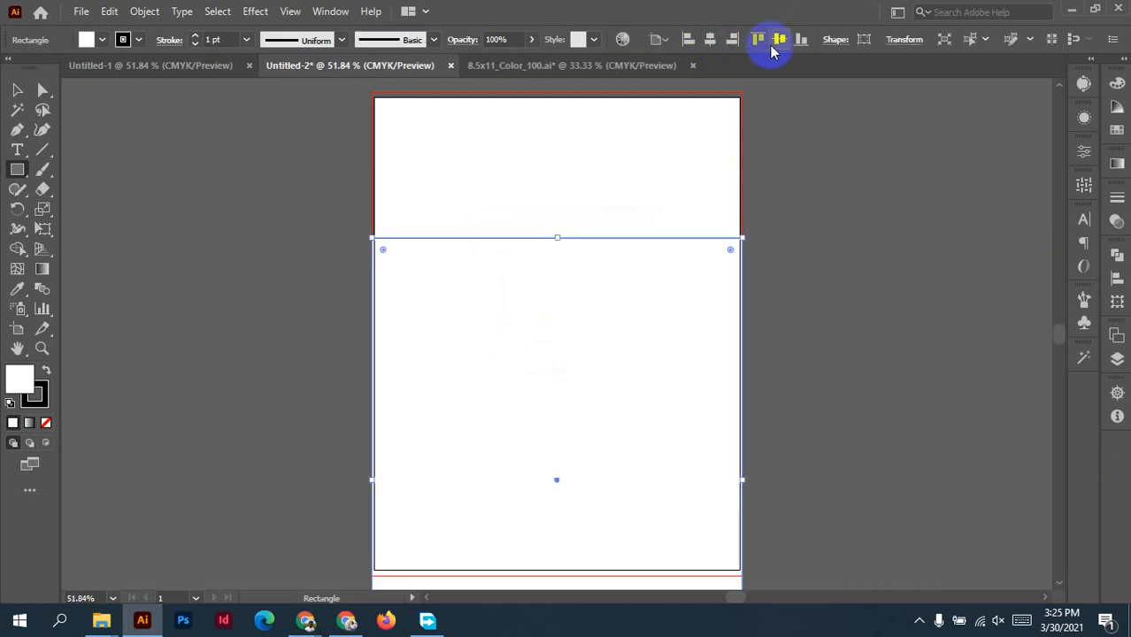
{"action": "left_click", "coordinate": [779, 39]}
{"action": "left_click", "coordinate": [123, 40]}
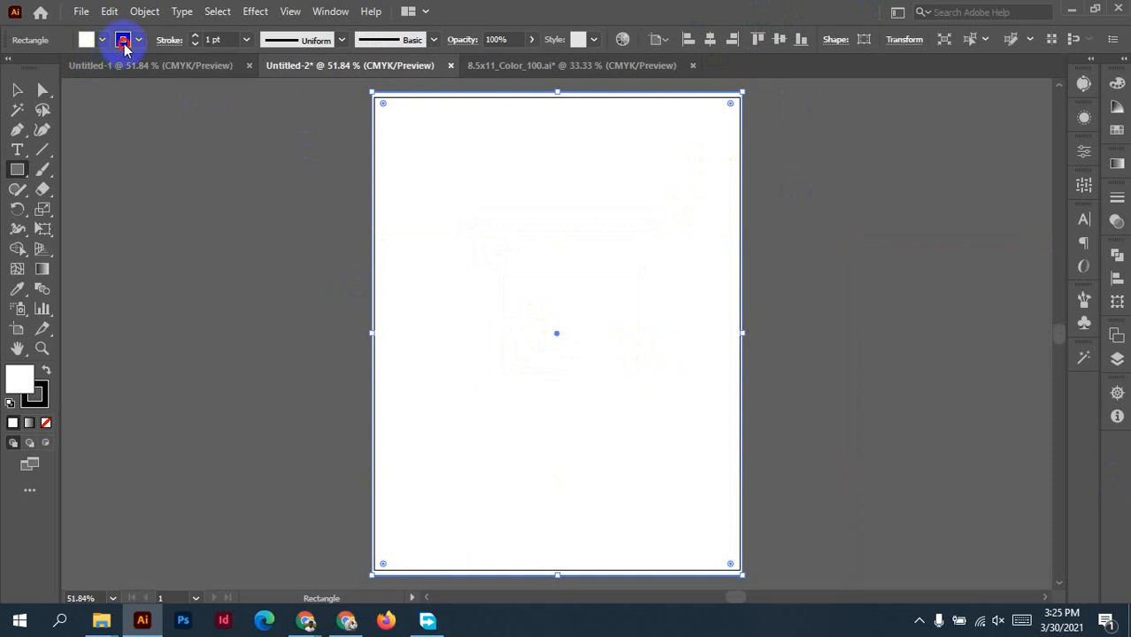
{"action": "left_click", "coordinate": [11, 66]}
{"action": "left_click", "coordinate": [607, 202]}
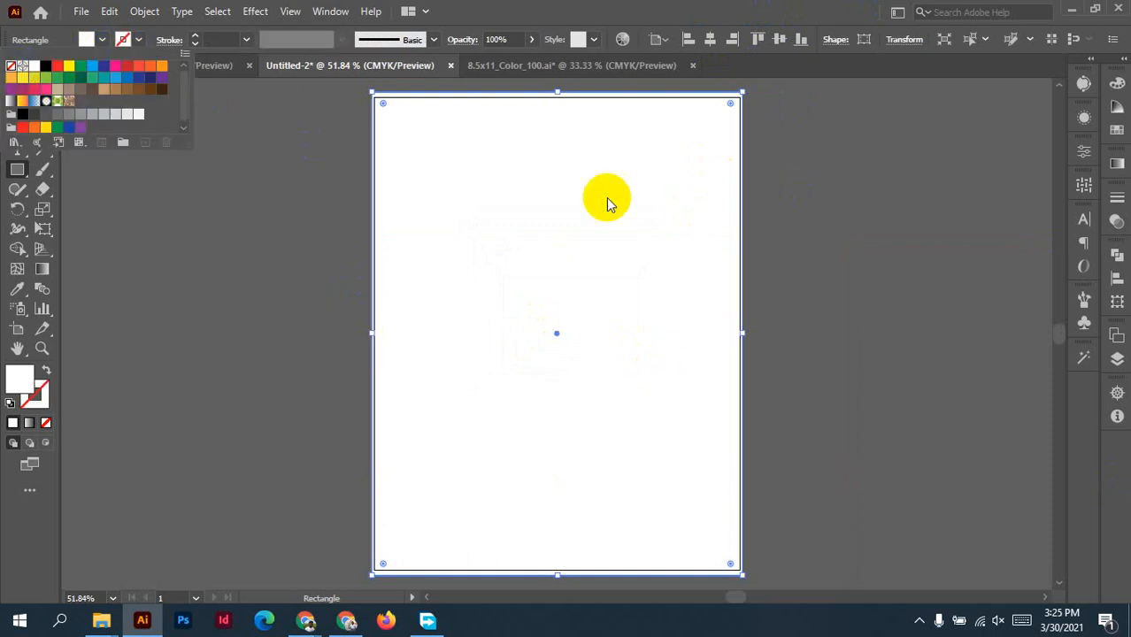
{"action": "left_click", "coordinate": [840, 189]}
{"action": "left_click", "coordinate": [606, 335]}
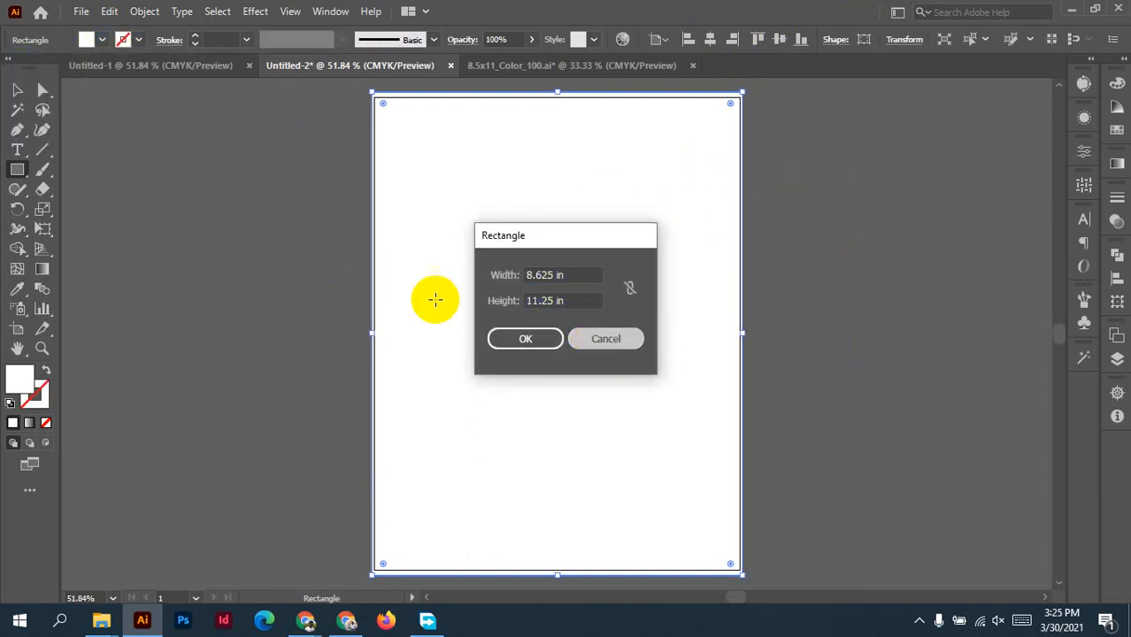
Move the white rectangle off the artboard onto the empty canvas to its right.
{"action": "left_click", "coordinate": [14, 88]}
{"action": "left_click", "coordinate": [213, 201]}
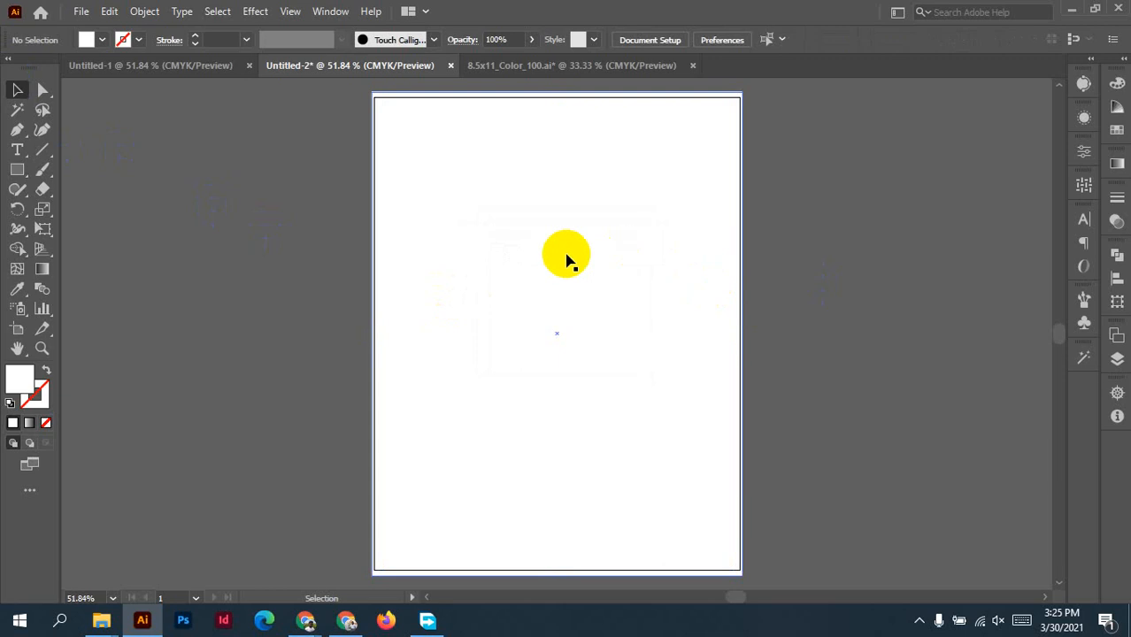
{"action": "left_click_drag", "start_coordinate": [567, 259], "coordinate": [842, 291]}
Examine the red bleed margin around the artboard's corners and edges, up close and as a whole page.
{"action": "scroll", "coordinate": [689, 282], "scroll_direction": "down", "scroll_amount": 2}
{"action": "scroll", "coordinate": [515, 271], "scroll_direction": "up", "scroll_amount": 4}
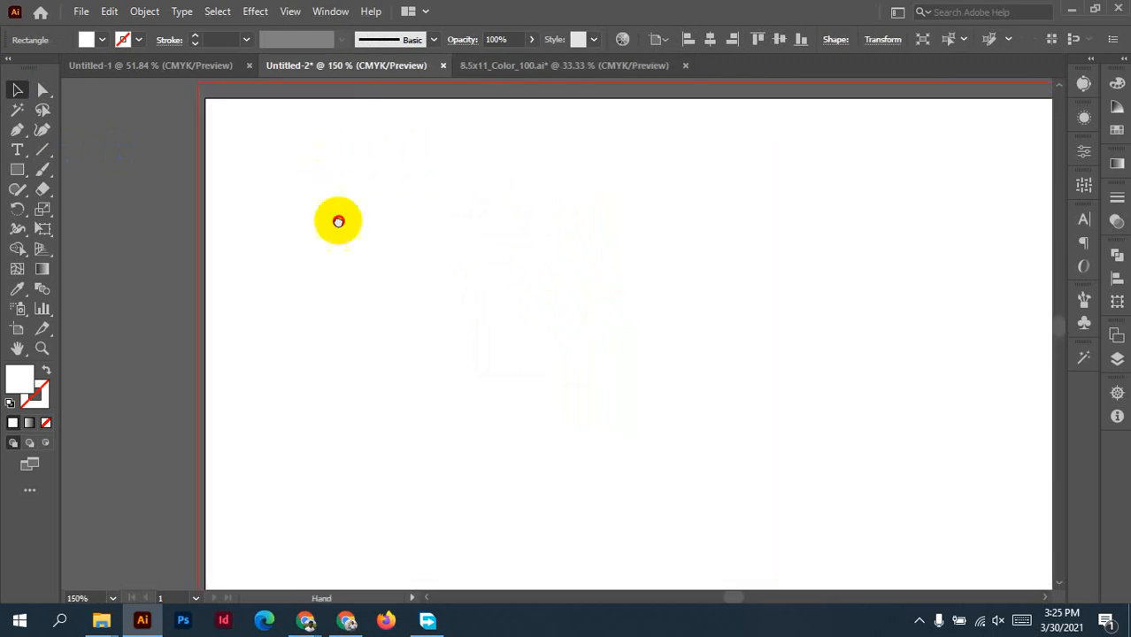
{"action": "scroll", "coordinate": [324, 220], "scroll_direction": "up", "scroll_amount": 1}
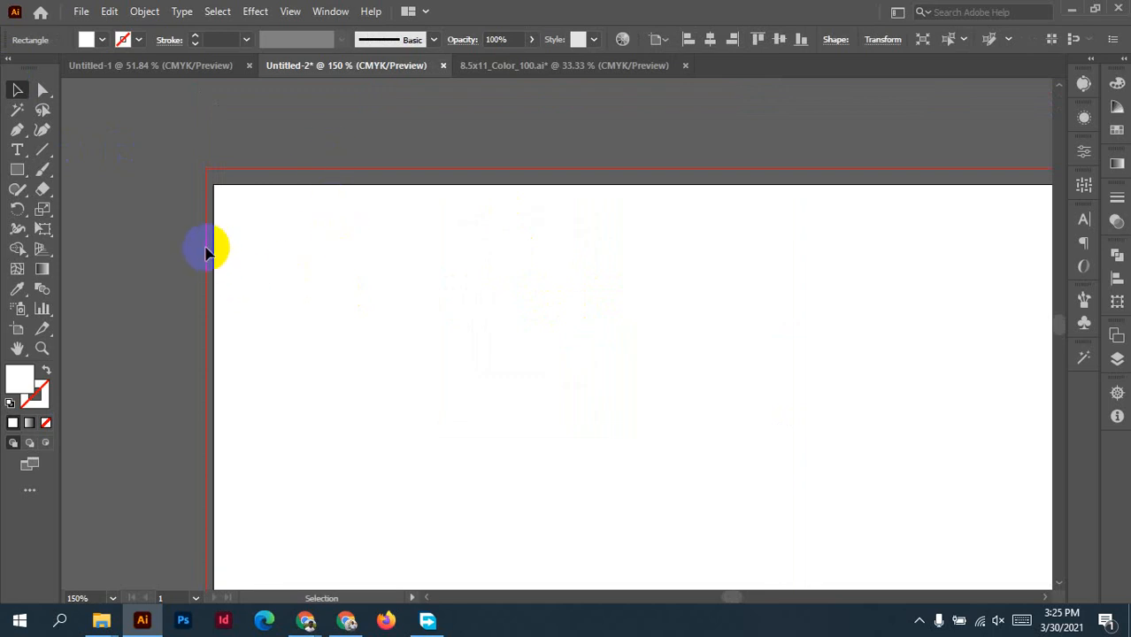
{"action": "scroll", "coordinate": [479, 302], "scroll_direction": "down", "scroll_amount": 4}
{"action": "left_click_drag", "start_coordinate": [540, 409], "coordinate": [537, 298]}
{"action": "scroll", "coordinate": [599, 346], "scroll_direction": "up", "scroll_amount": 1}
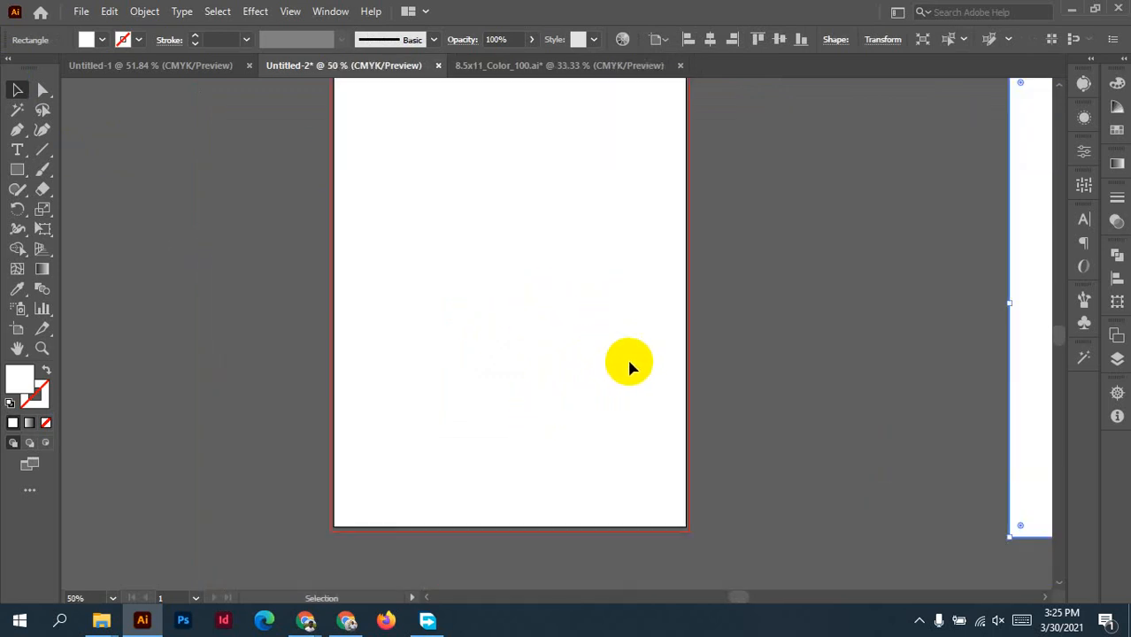
{"action": "left_click_drag", "start_coordinate": [525, 255], "coordinate": [538, 309]}
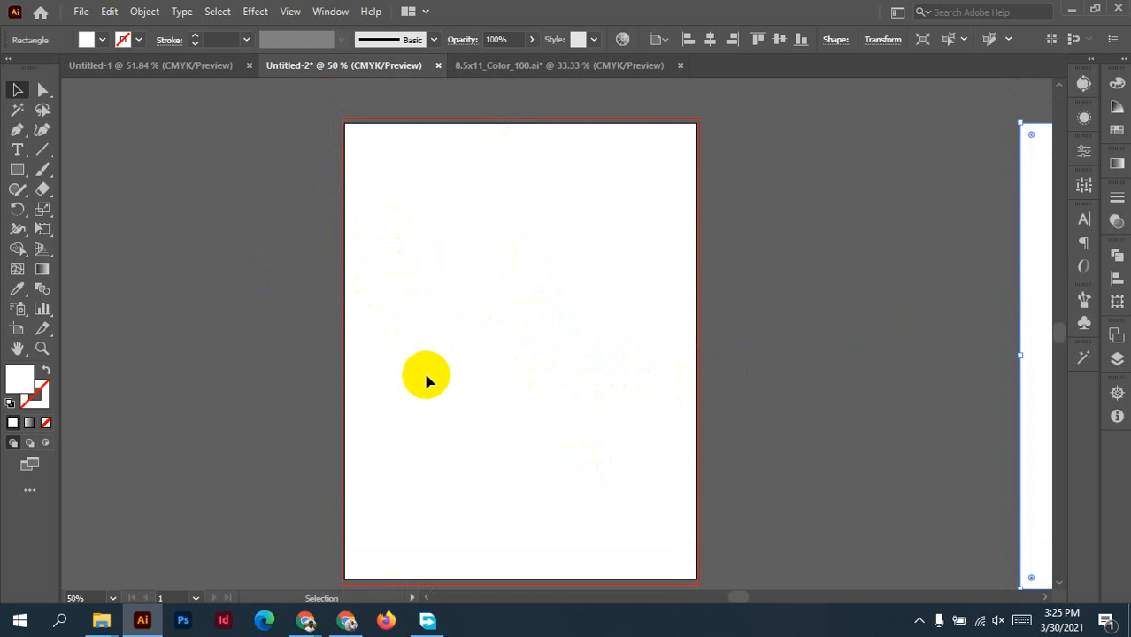
{"action": "scroll", "coordinate": [439, 363], "scroll_direction": "down", "scroll_amount": 1}
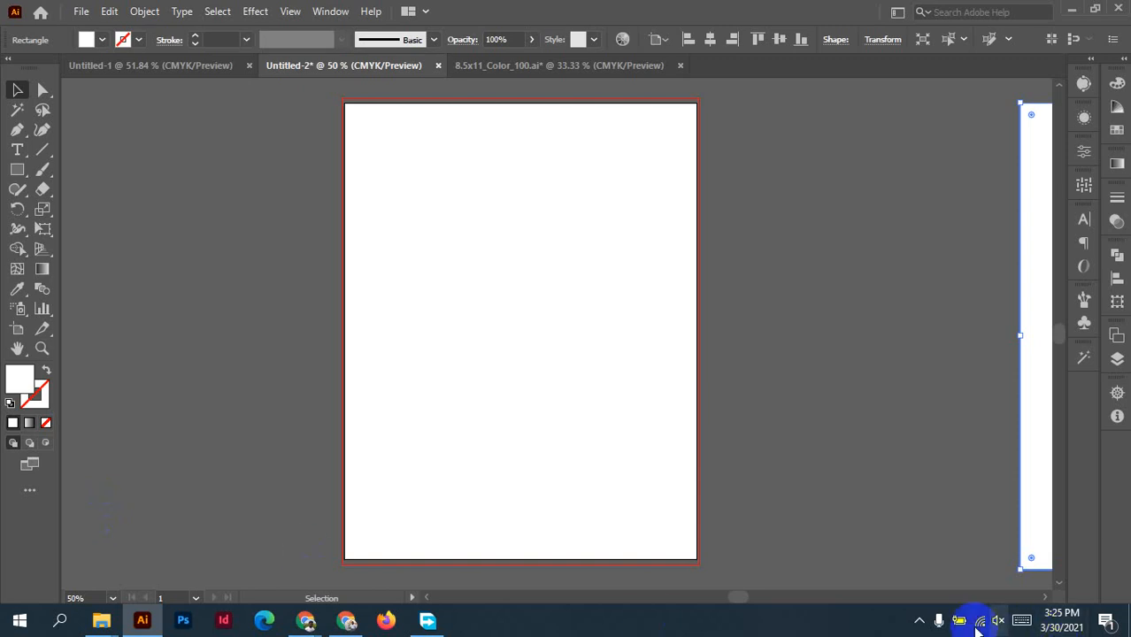
{"action": "left_click", "coordinate": [919, 620]}
{"action": "left_click", "coordinate": [941, 589]}
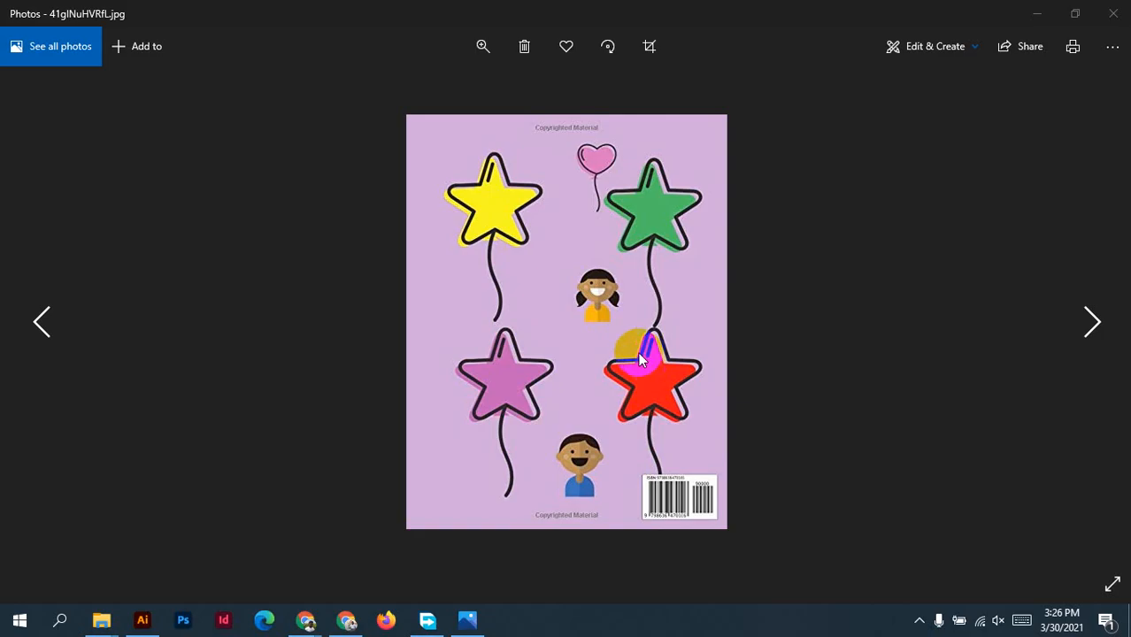
{"action": "left_click", "coordinate": [919, 621]}
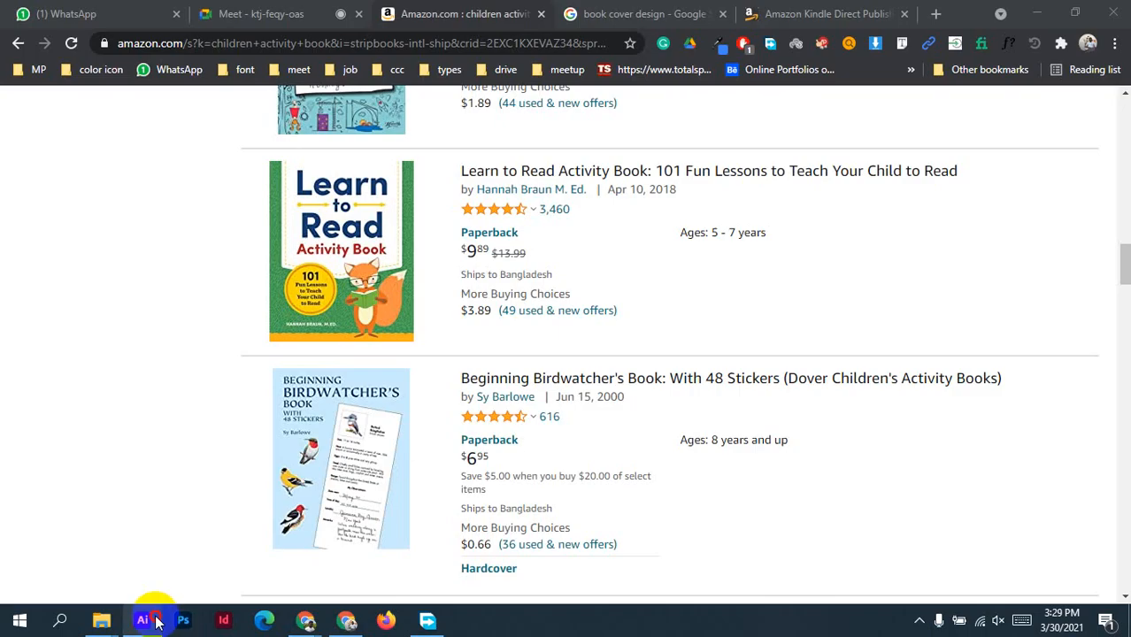
{"action": "left_click", "coordinate": [156, 620]}
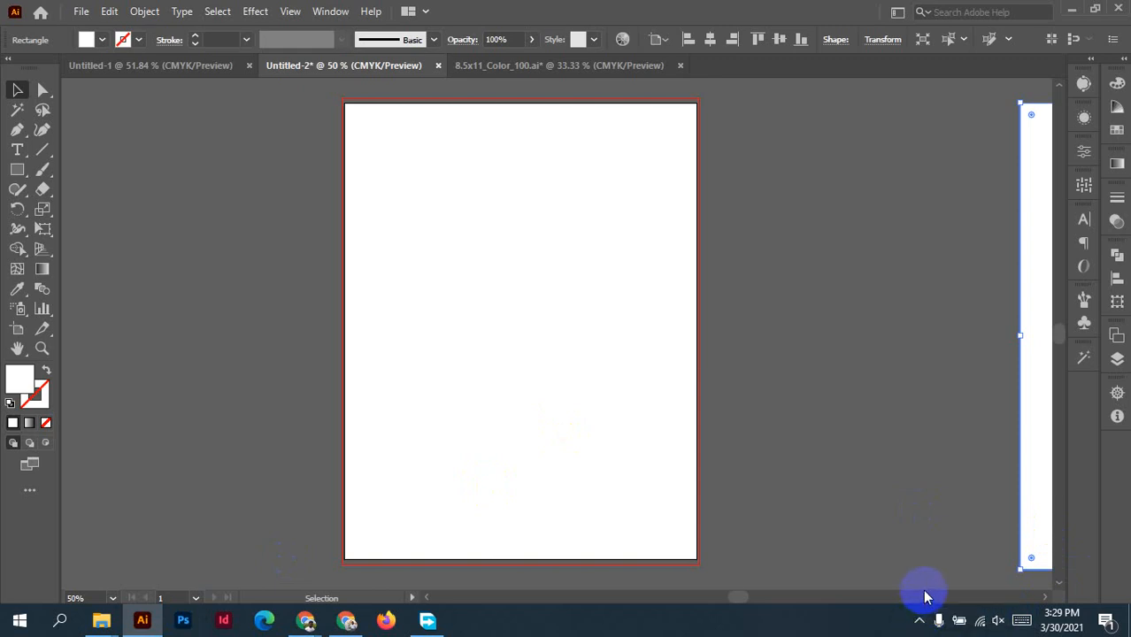
{"action": "left_click", "coordinate": [920, 622]}
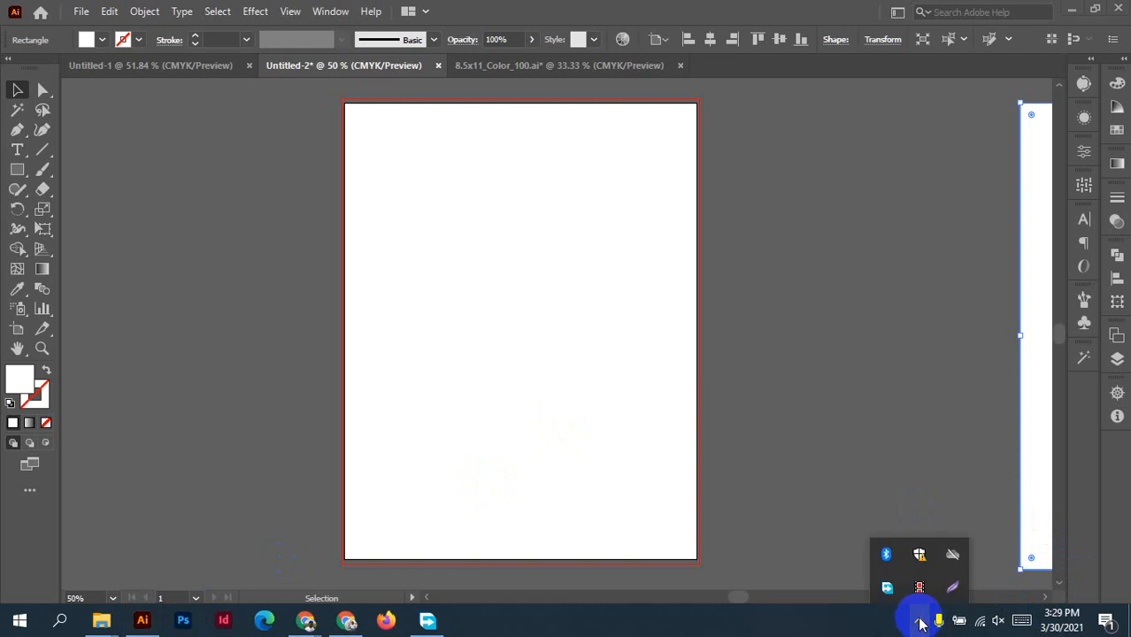
{"action": "left_click", "coordinate": [858, 438]}
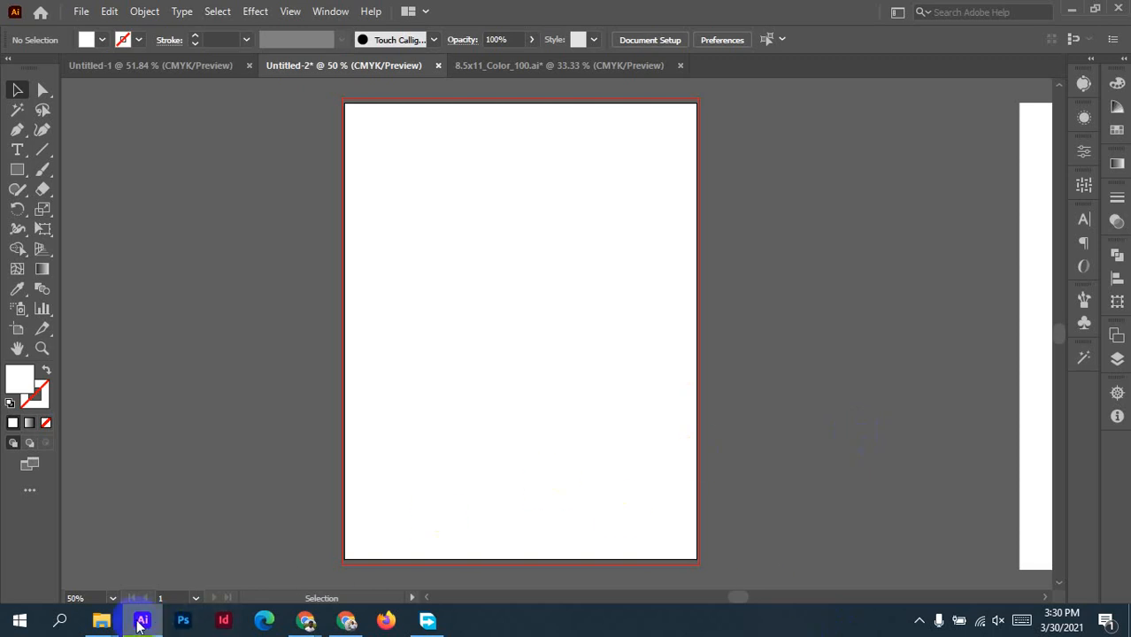
Switch to File Explorer, close the extra Desktop window, and open the folder named Desktop on the desktop.
{"action": "mouse_move", "coordinate": [97, 619]}
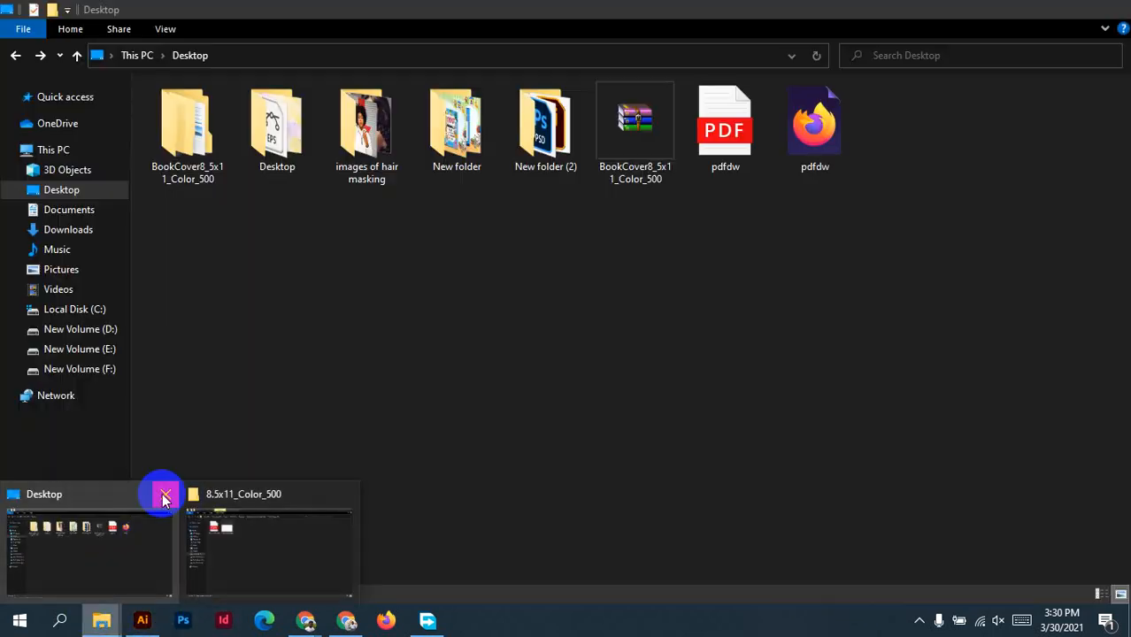
{"action": "left_click", "coordinate": [164, 495]}
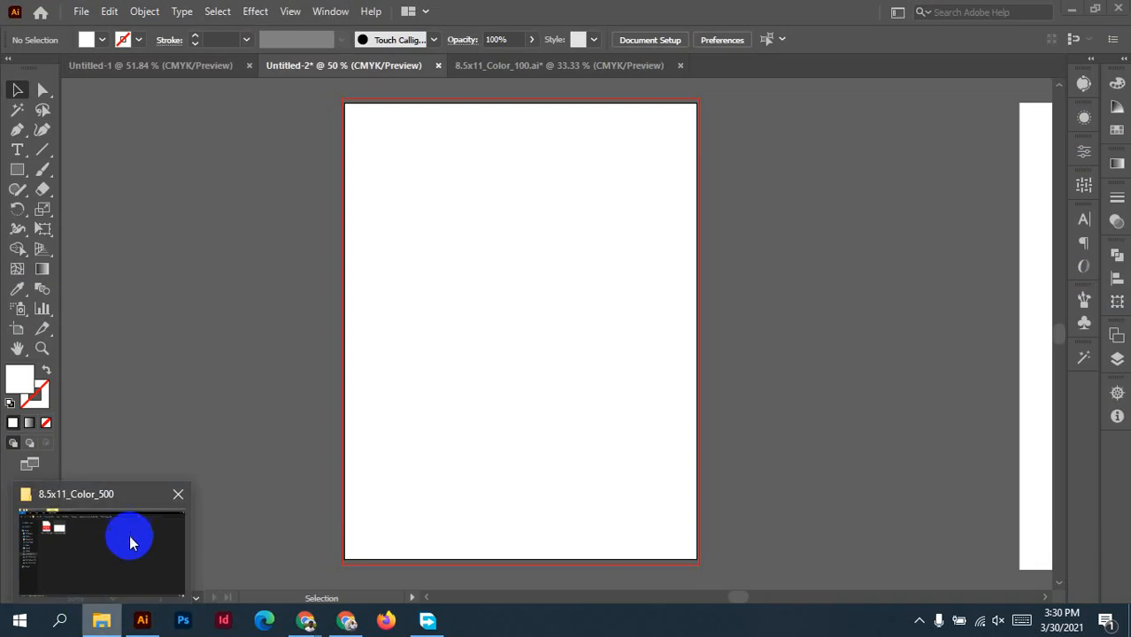
{"action": "left_click", "coordinate": [129, 535]}
{"action": "left_click", "coordinate": [103, 195]}
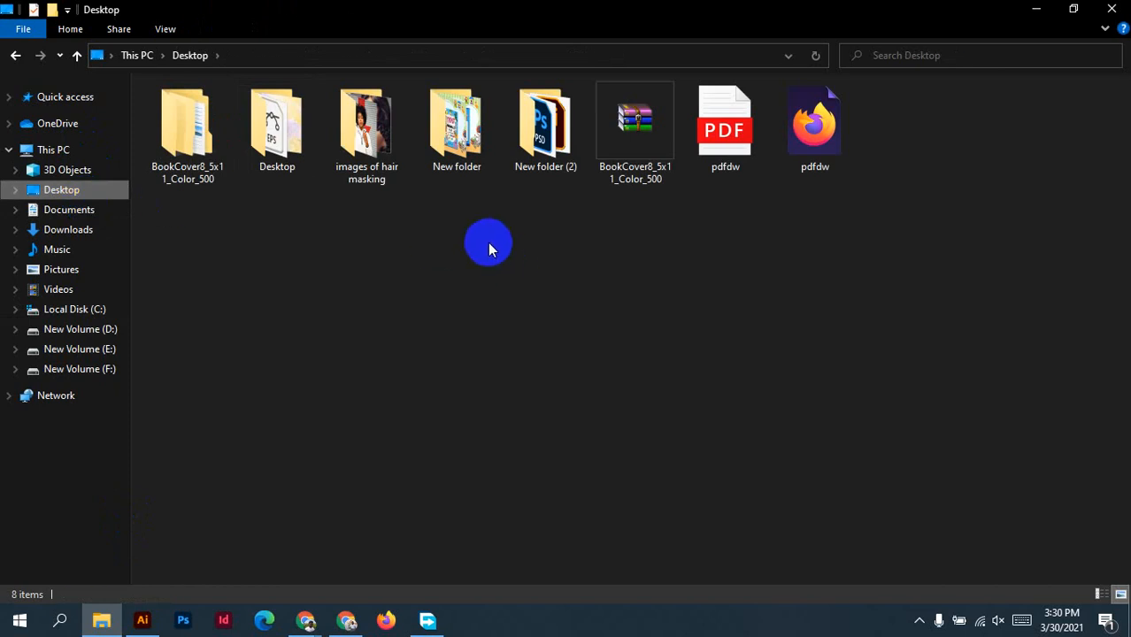
{"action": "double_click", "coordinate": [545, 124]}
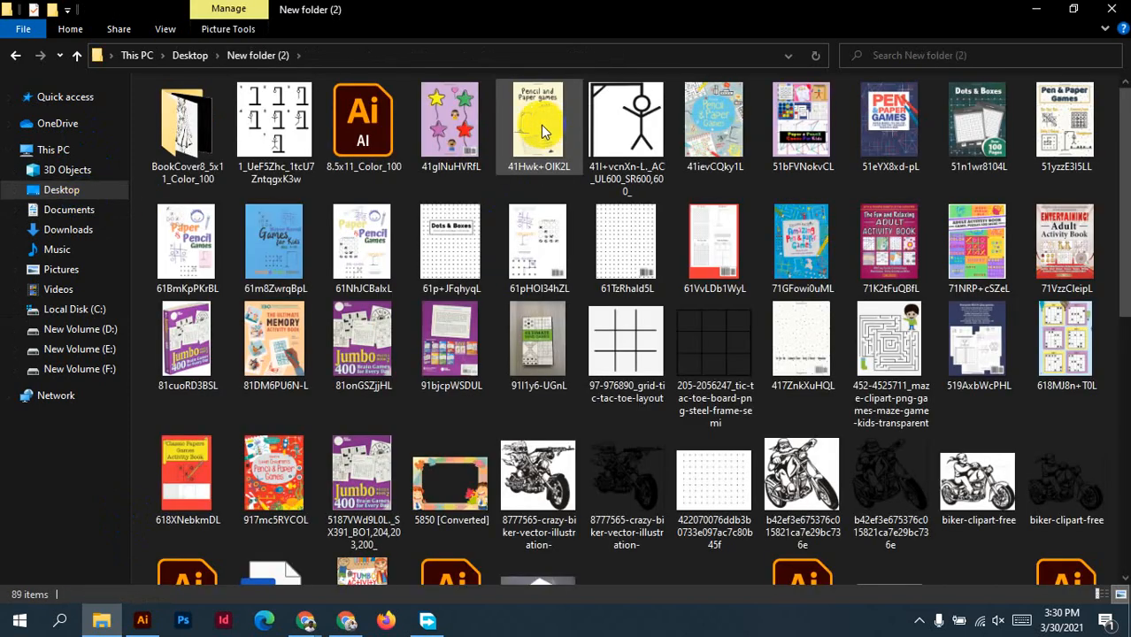
{"action": "left_click", "coordinate": [15, 55]}
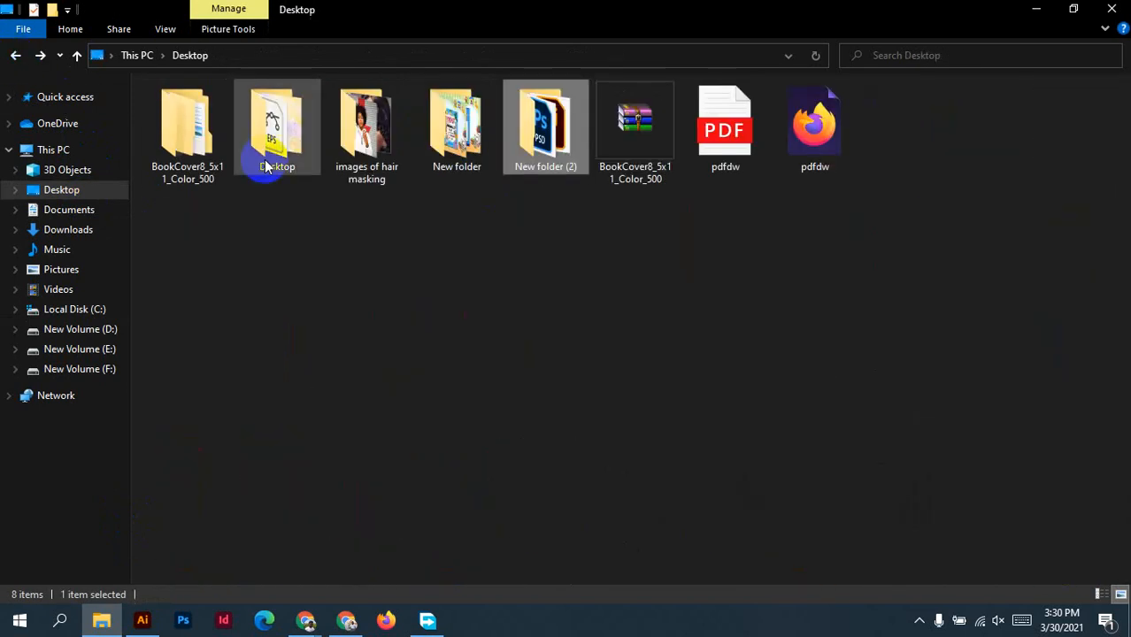
{"action": "double_click", "coordinate": [298, 115]}
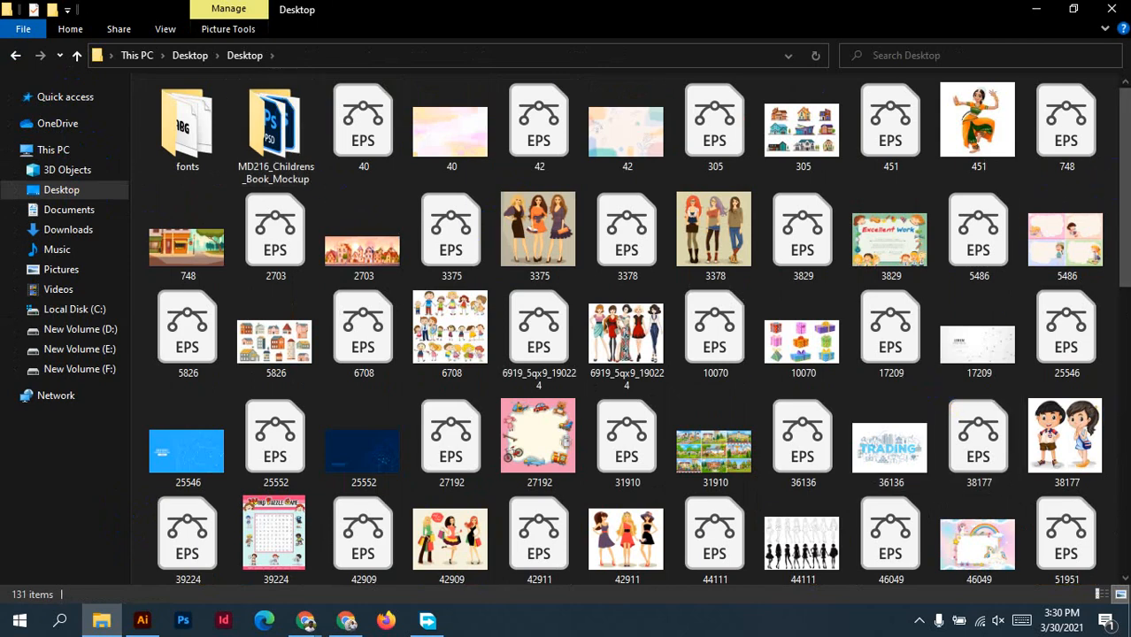
Preview the images 5486.jpg and 38177.jpg as possible artwork, closing each preview.
{"action": "double_click", "coordinate": [1072, 241]}
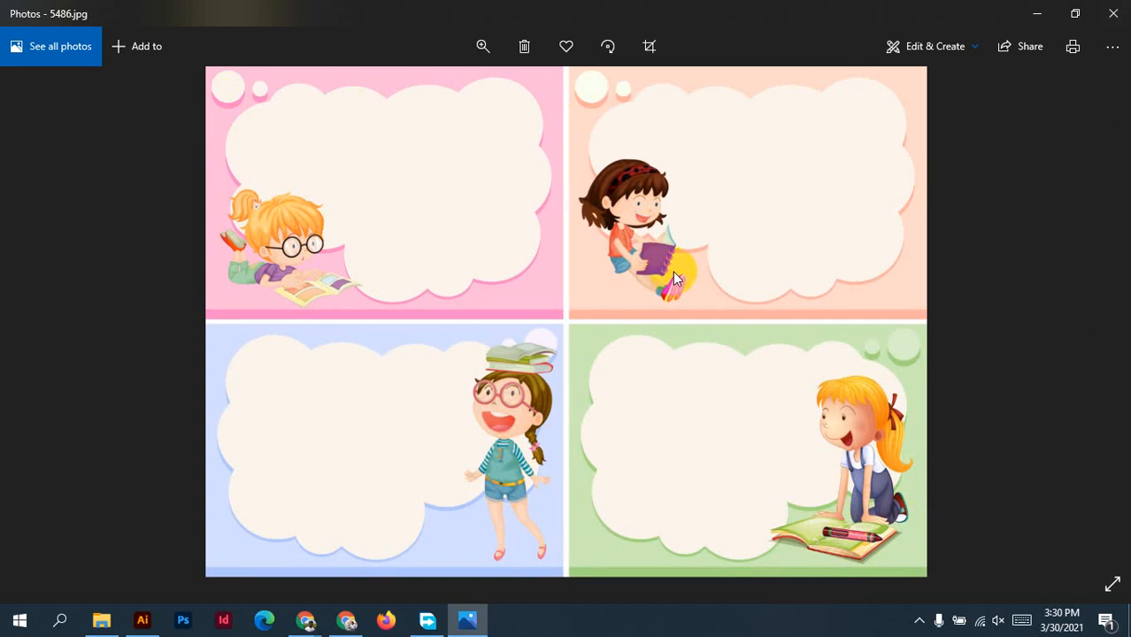
{"action": "left_click", "coordinate": [1113, 13]}
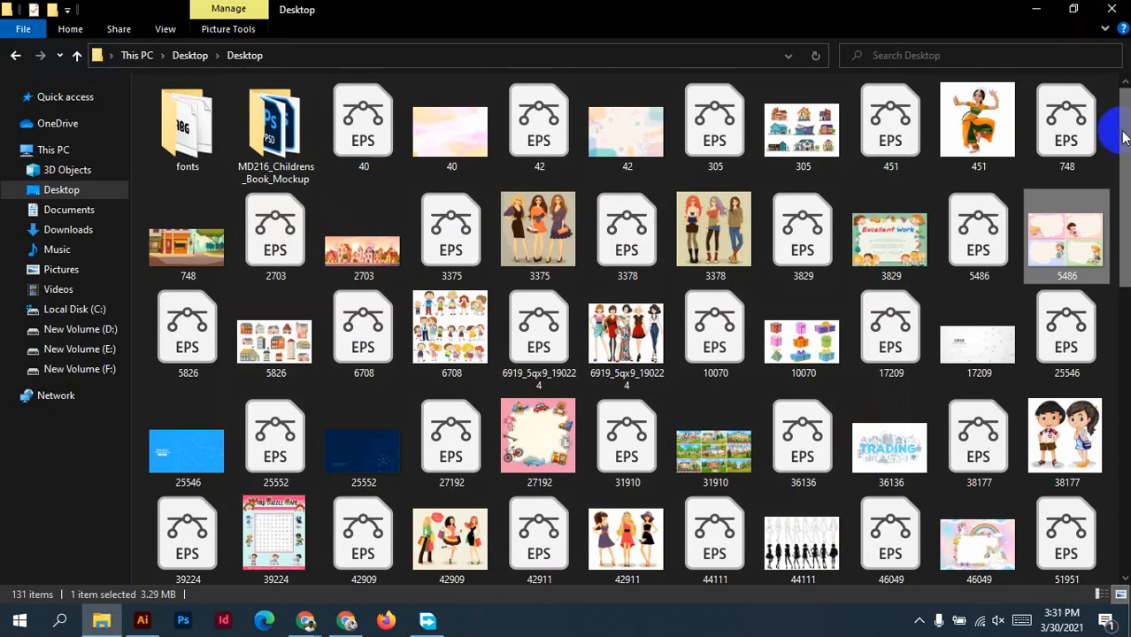
{"action": "scroll", "coordinate": [1126, 204], "scroll_direction": "down", "scroll_amount": 2}
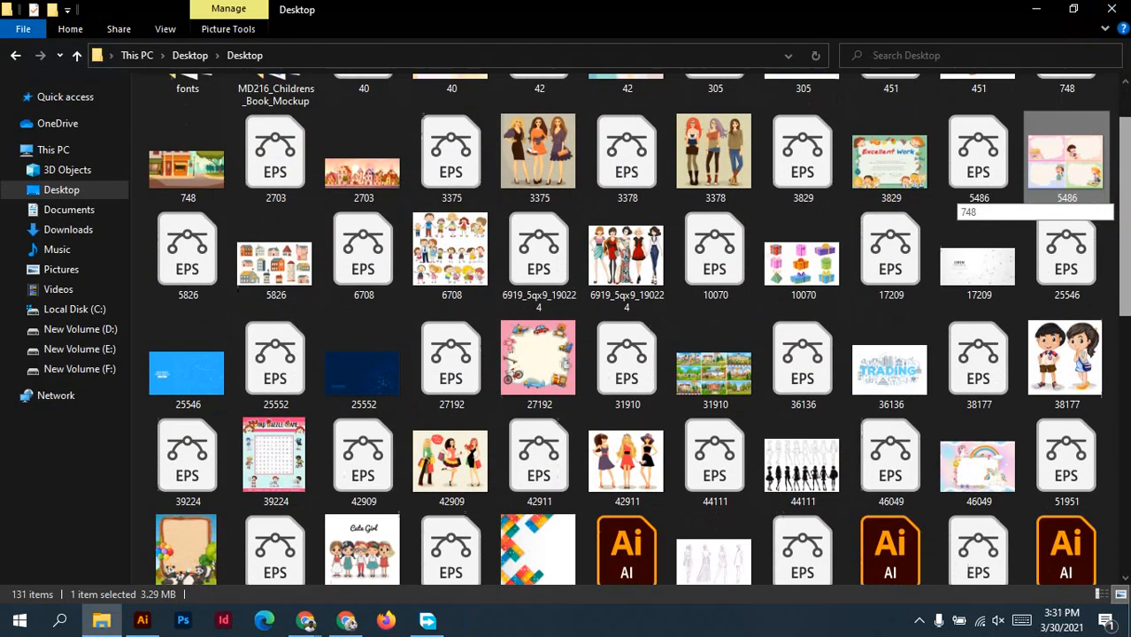
{"action": "left_click", "coordinate": [1059, 304]}
{"action": "double_click", "coordinate": [1059, 304]}
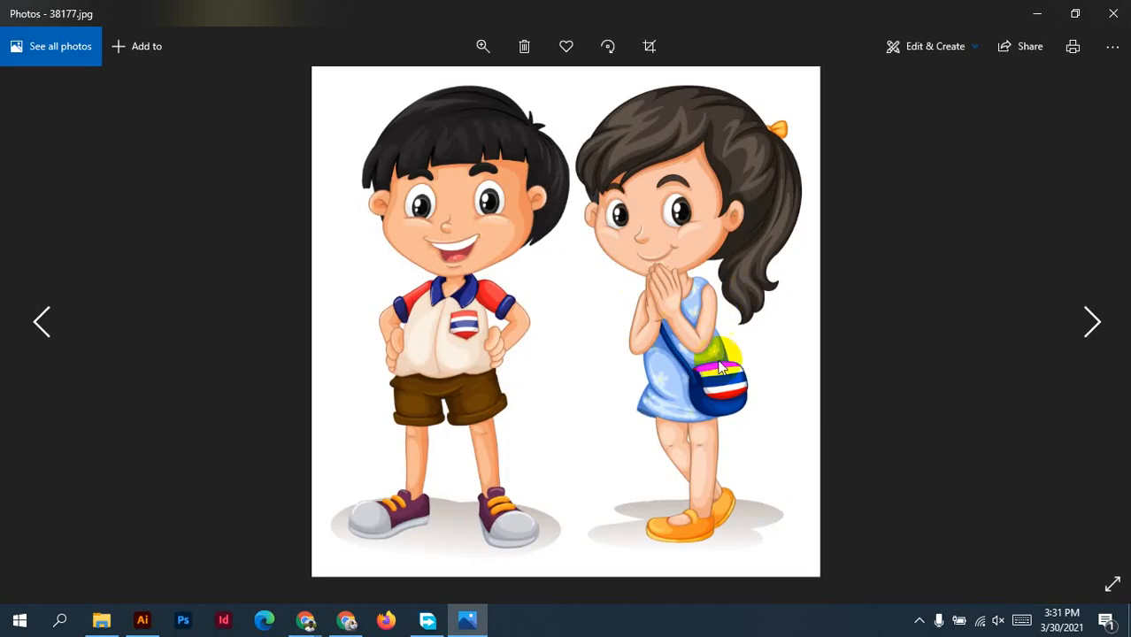
{"action": "left_click", "coordinate": [1112, 13]}
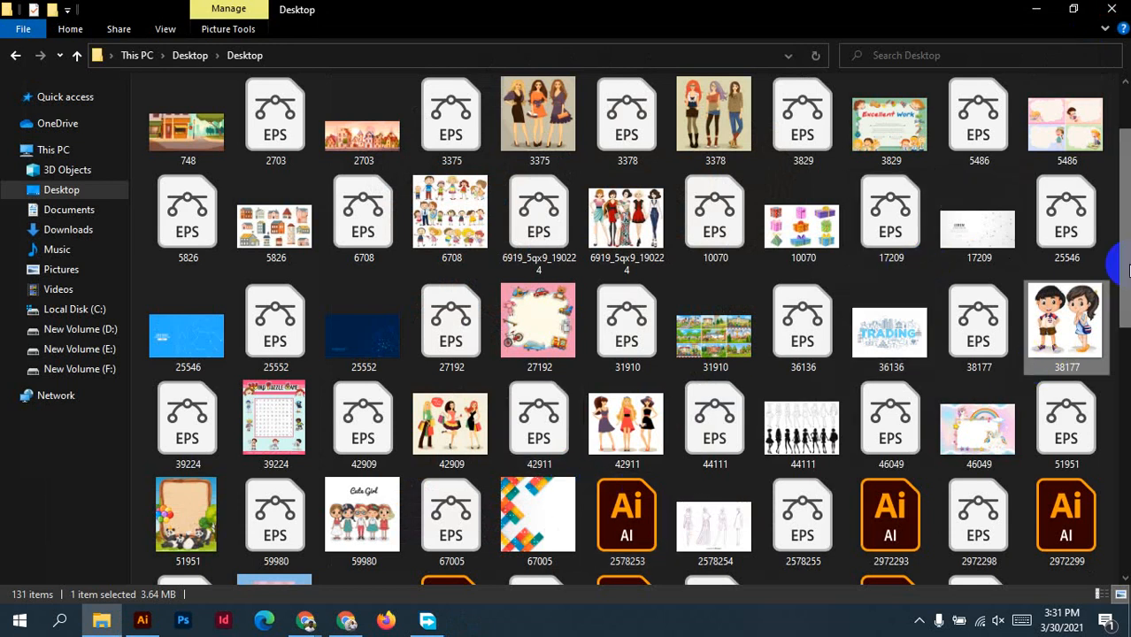
Preview the alphabet practice worksheet image 4789609.jpg further down the folder and close it.
{"action": "left_click_drag", "start_coordinate": [1127, 265], "coordinate": [1122, 442]}
{"action": "double_click", "coordinate": [363, 387]}
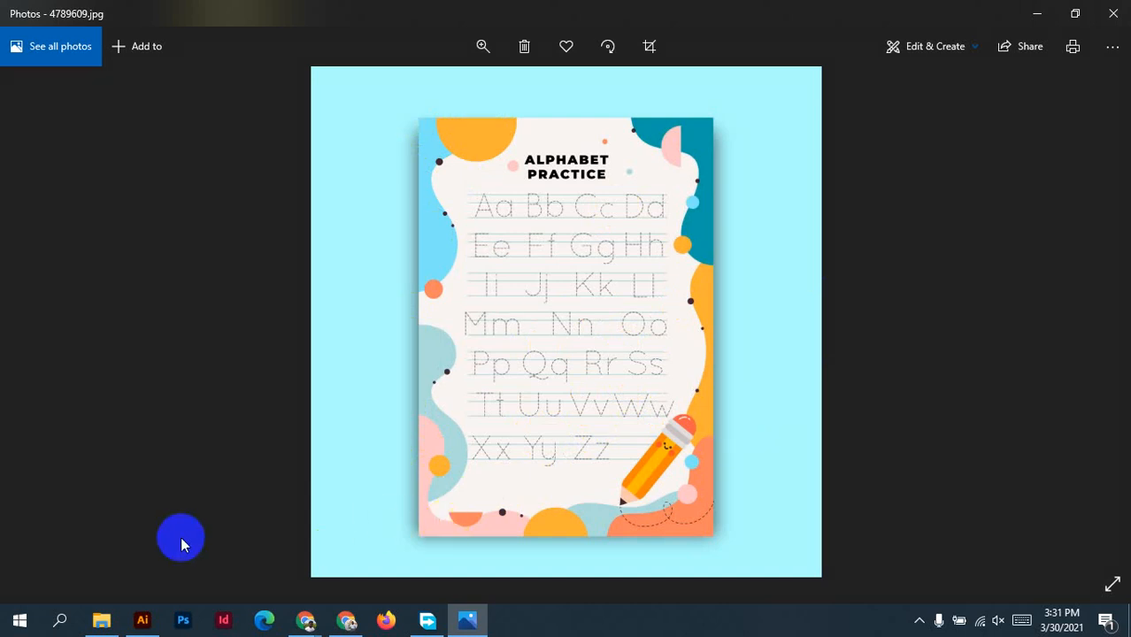
{"action": "left_click", "coordinate": [1116, 13]}
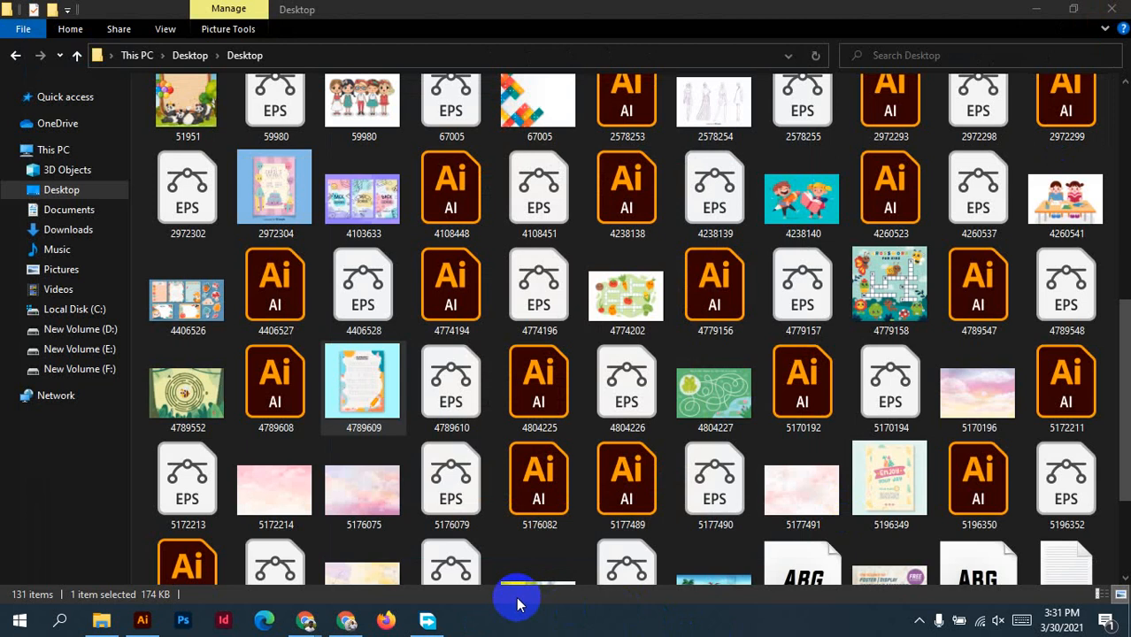
Preview the children illustrations 4238140.jpg and 4260541.jpg as possible artwork, closing each preview.
{"action": "left_click", "coordinate": [806, 208]}
{"action": "double_click", "coordinate": [806, 209]}
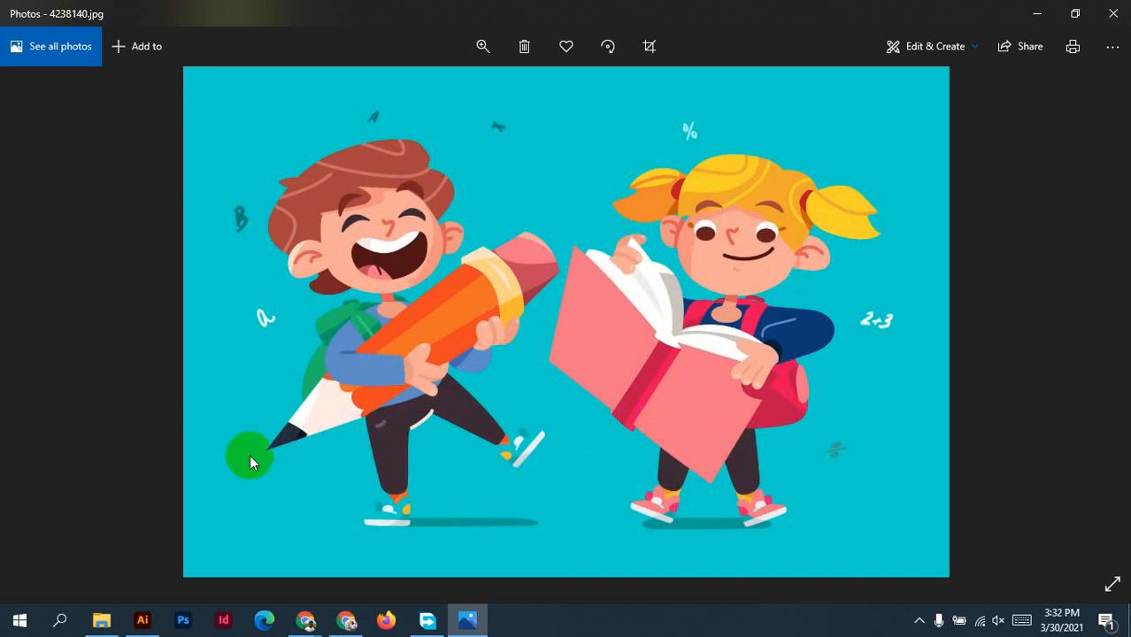
{"action": "left_click", "coordinate": [1114, 12]}
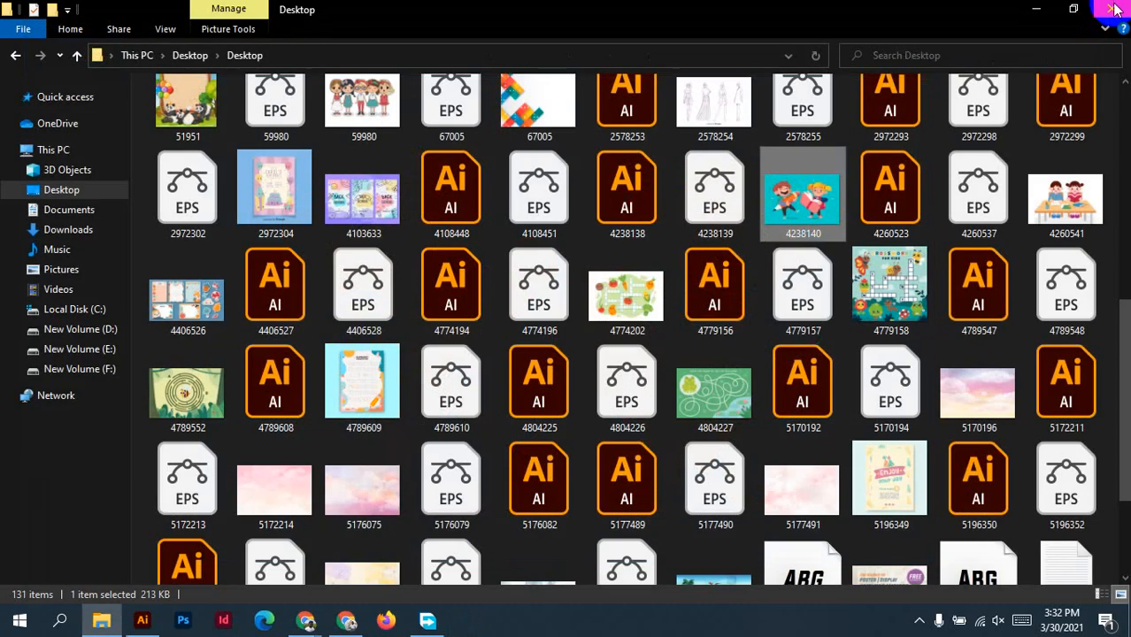
{"action": "double_click", "coordinate": [1078, 193]}
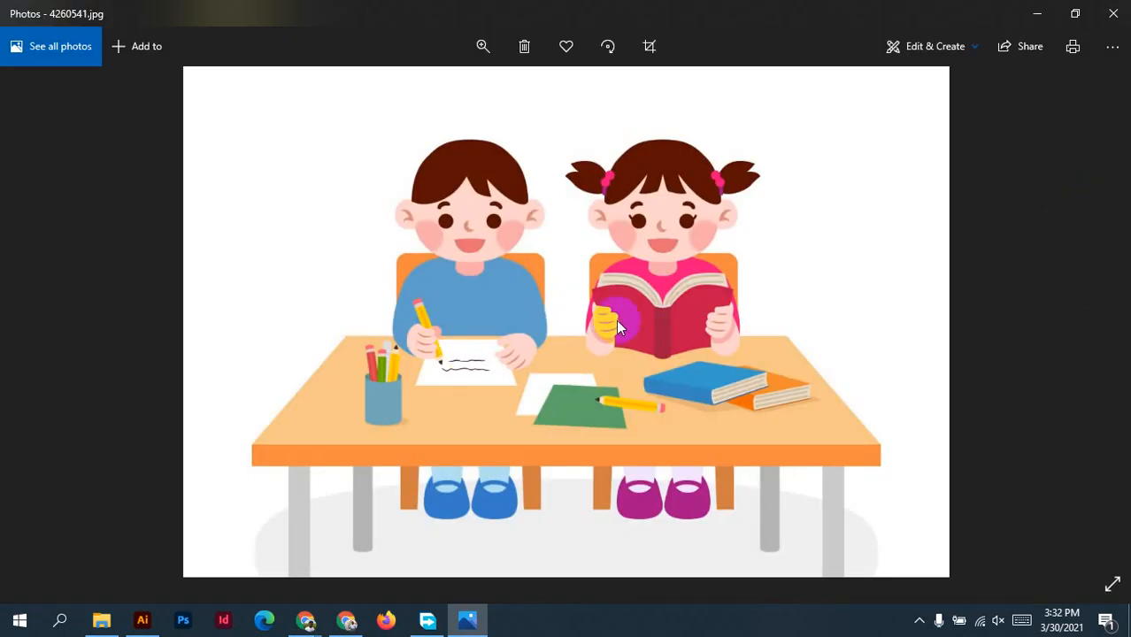
{"action": "left_click", "coordinate": [1112, 12]}
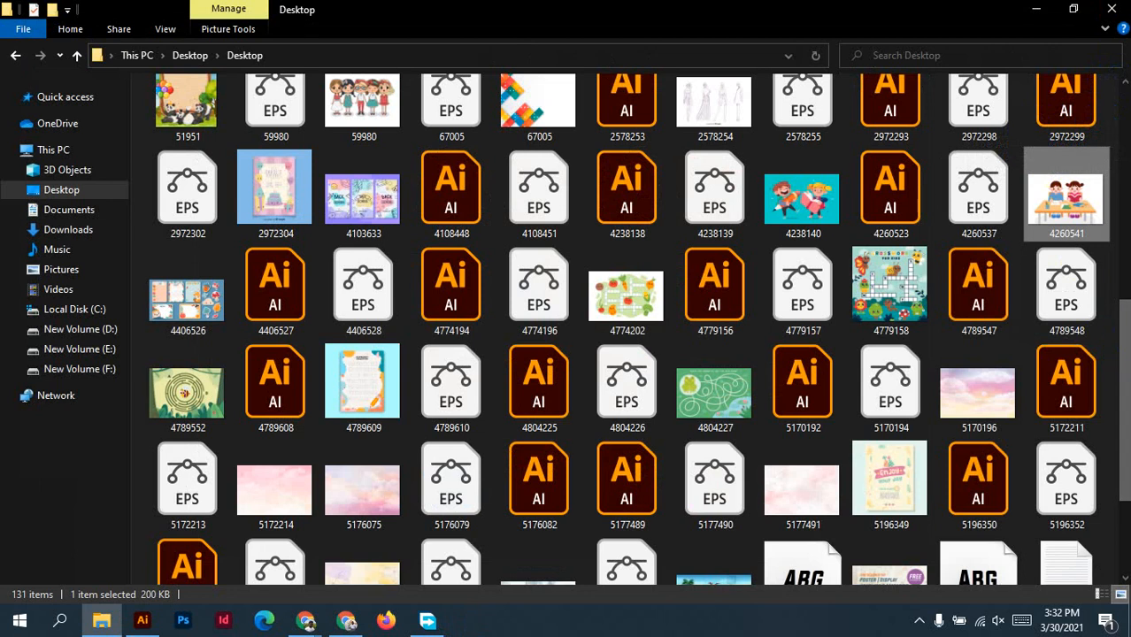
Preview the word puzzle game image 39224.jpg further up the folder and close it.
{"action": "left_click_drag", "start_coordinate": [1117, 357], "coordinate": [1127, 333]}
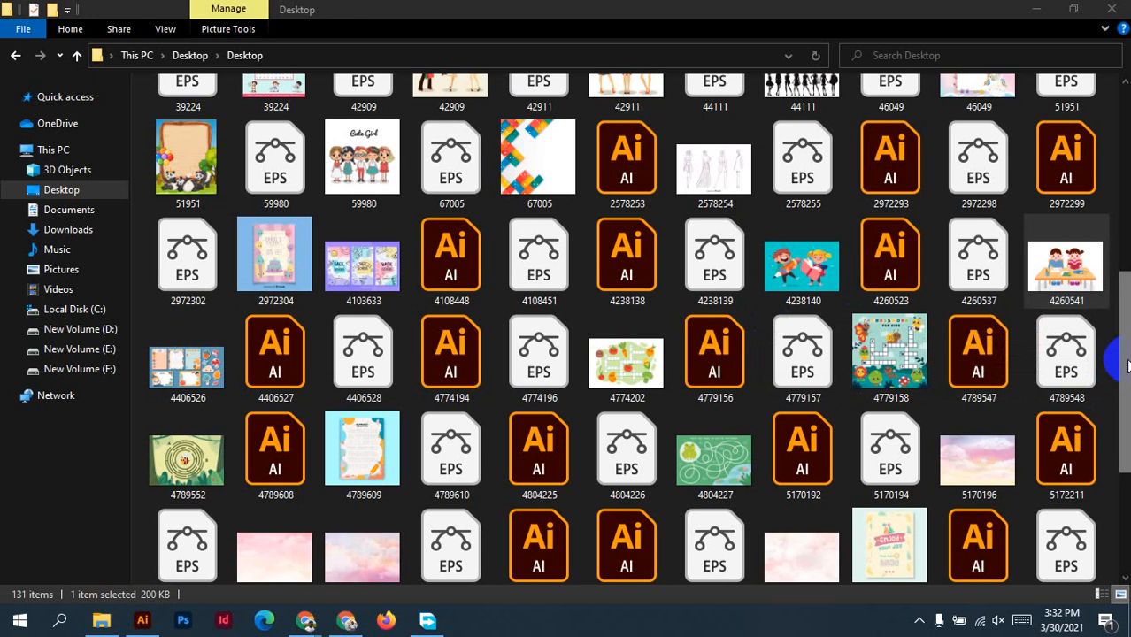
{"action": "left_click_drag", "start_coordinate": [1124, 365], "coordinate": [1114, 293]}
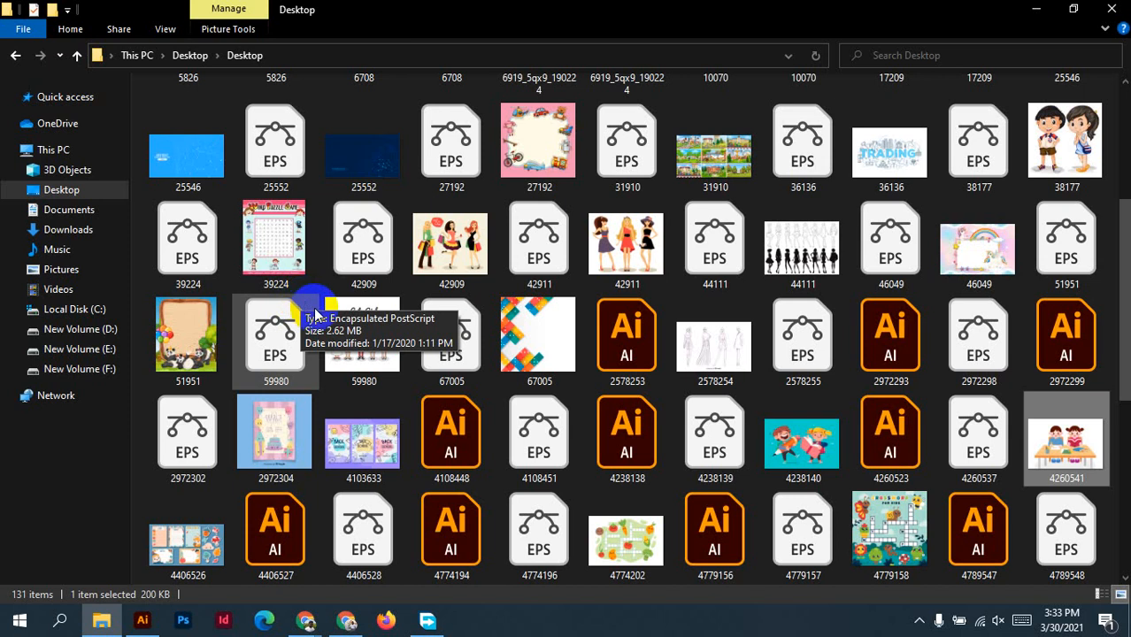
{"action": "double_click", "coordinate": [272, 254]}
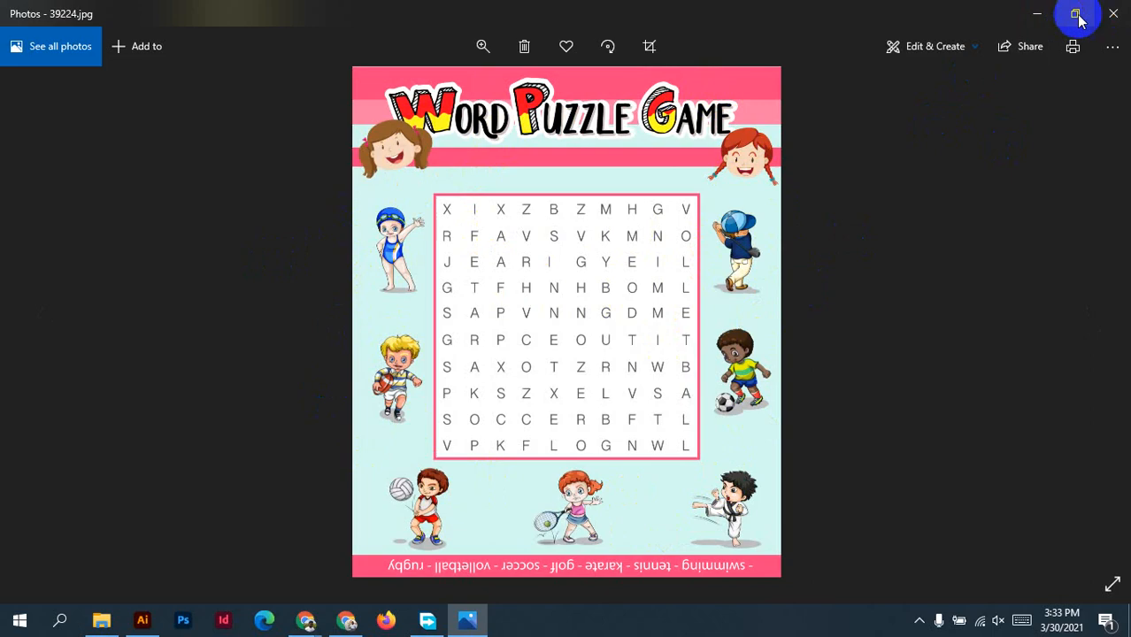
{"action": "left_click", "coordinate": [1113, 13]}
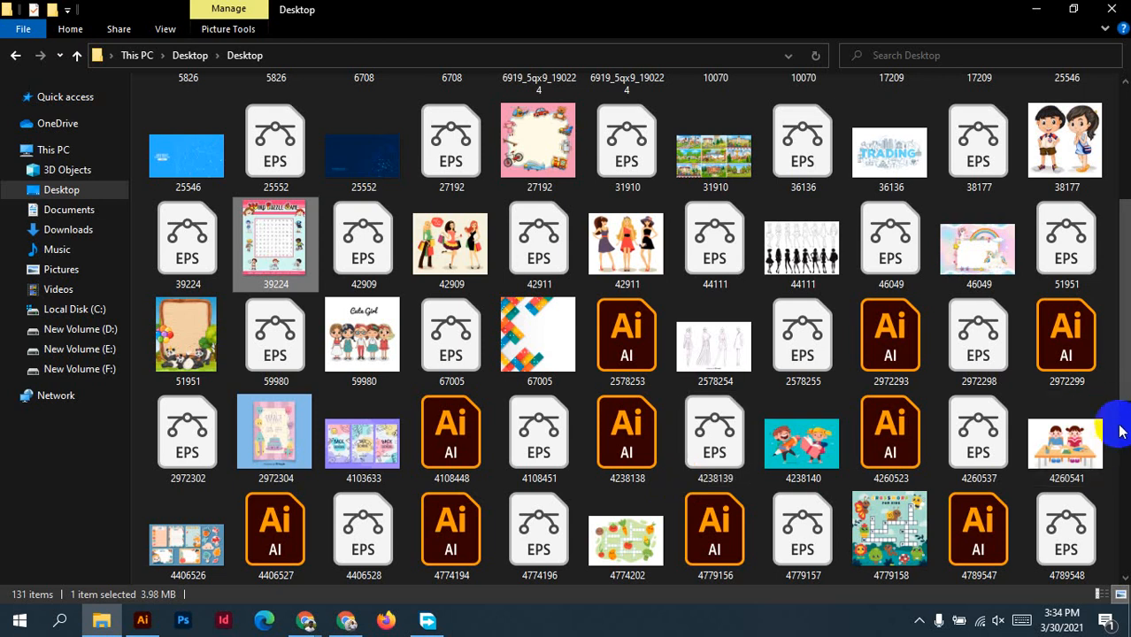
Preview the Excellent Work certificate image 3829.jpg near the start of the folder and close it.
{"action": "scroll", "coordinate": [1121, 394], "scroll_direction": "down", "scroll_amount": 1}
{"action": "left_click_drag", "start_coordinate": [1120, 394], "coordinate": [1121, 251]}
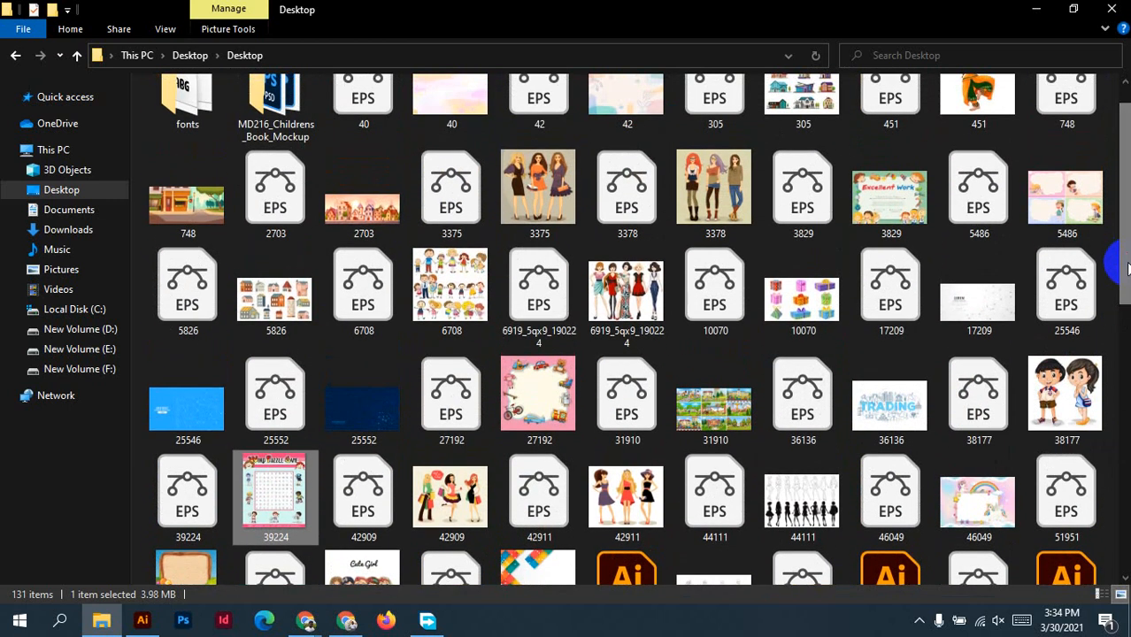
{"action": "double_click", "coordinate": [910, 207]}
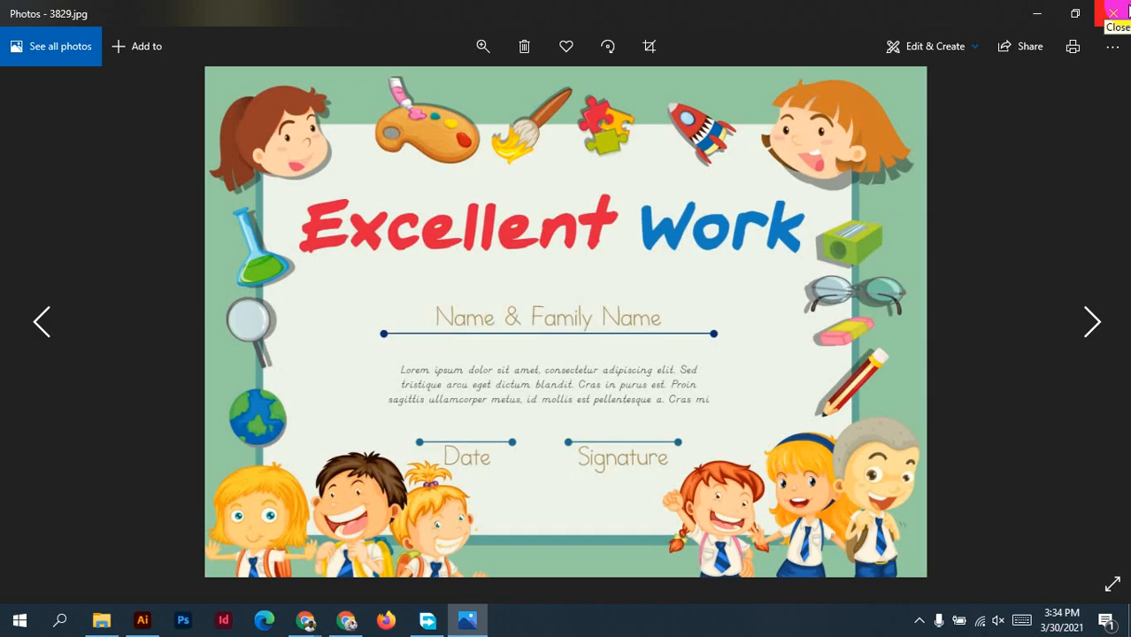
{"action": "left_click", "coordinate": [1113, 12]}
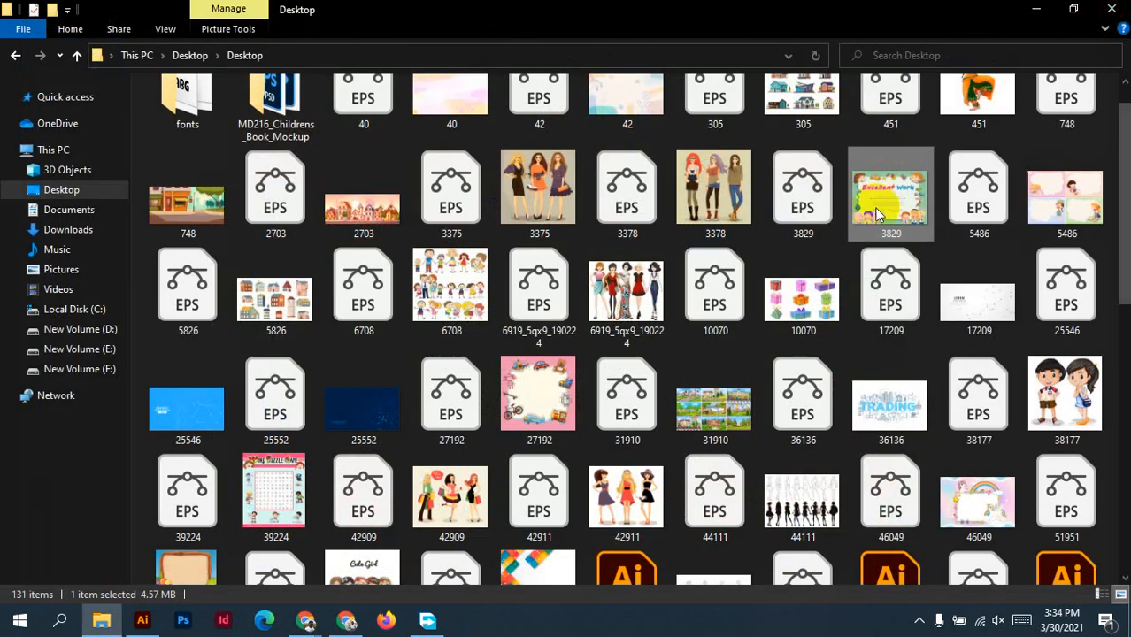
Open the 3829 EPS file in Illustrator, retaining 9-slice scaling for symbols, and close 8.5x11_Color_100.ai without saving its changes.
{"action": "left_click", "coordinate": [819, 199]}
{"action": "double_click", "coordinate": [818, 199]}
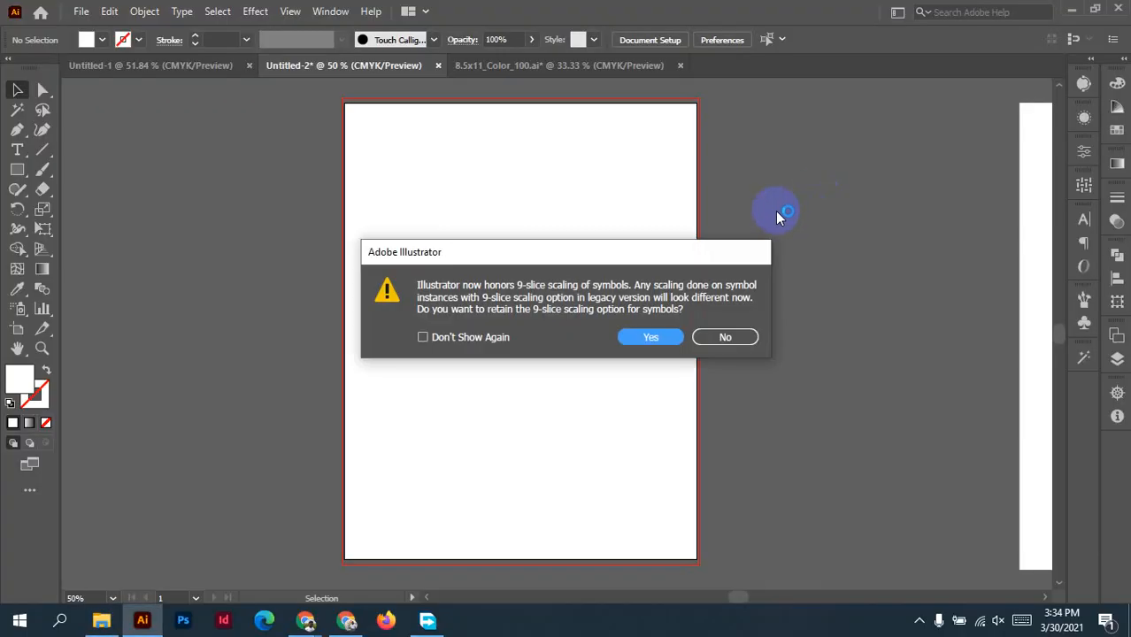
{"action": "left_click", "coordinate": [649, 337]}
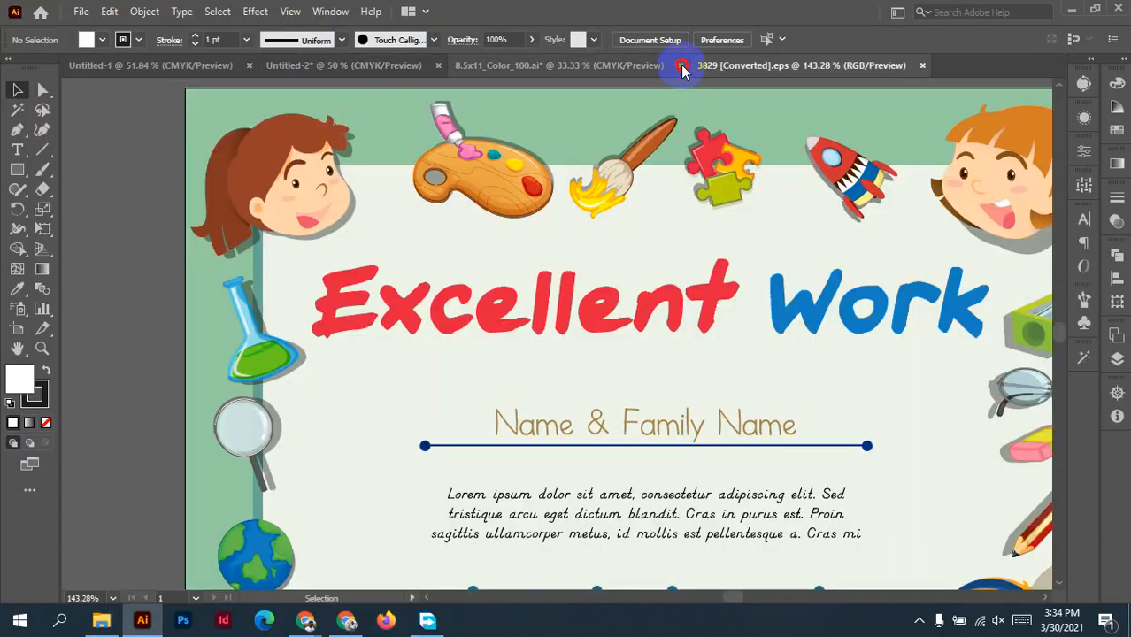
{"action": "left_click", "coordinate": [679, 65]}
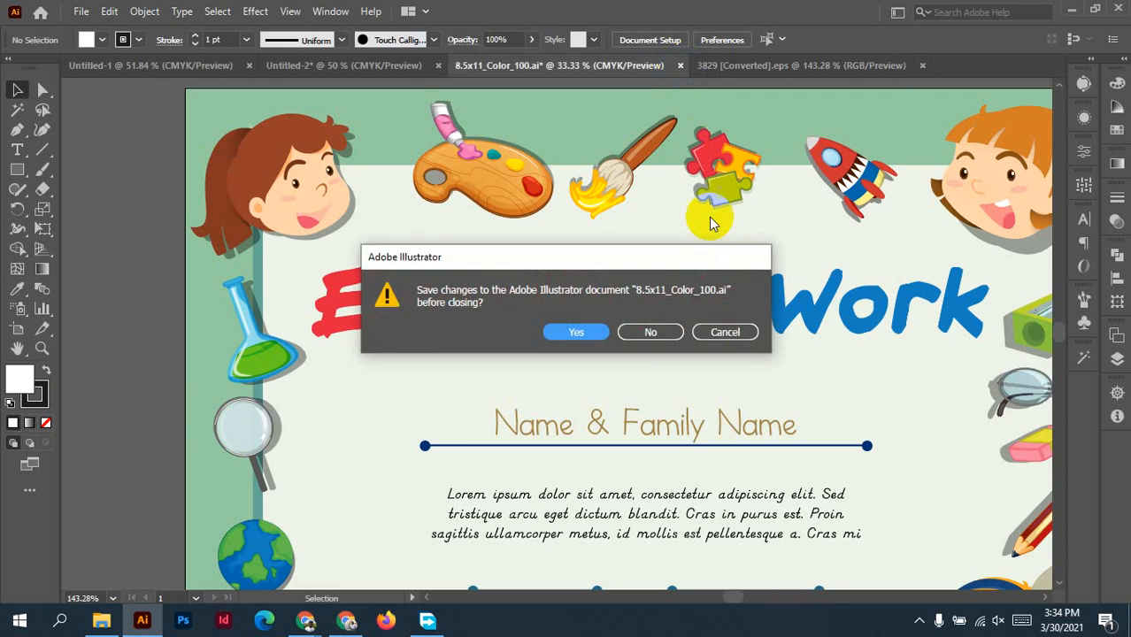
{"action": "left_click", "coordinate": [659, 334]}
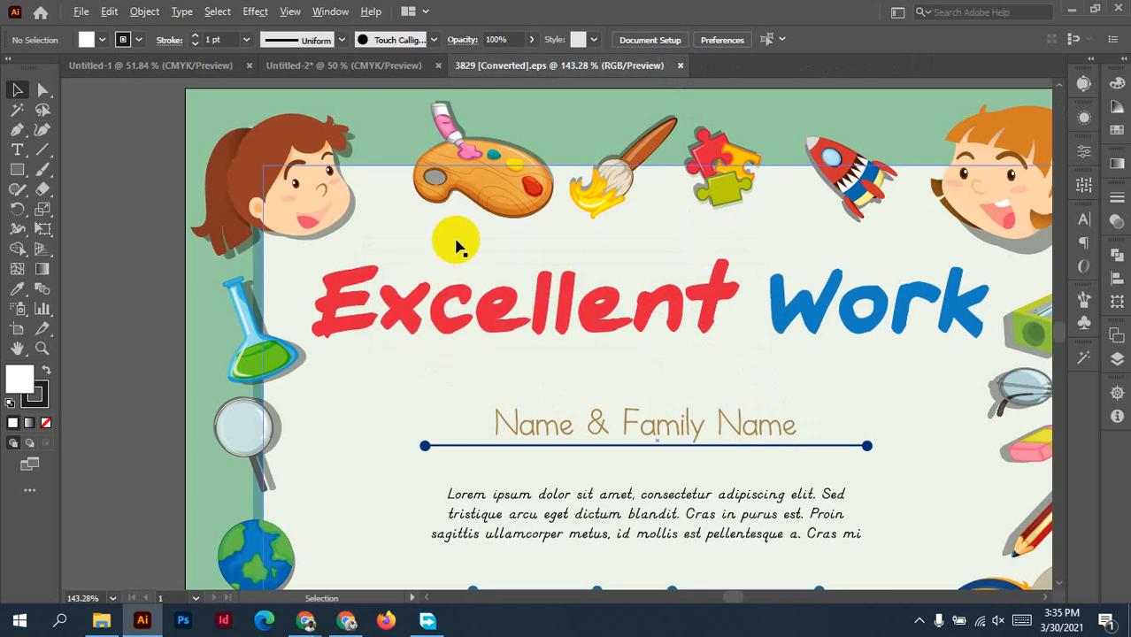
Examine the Excellent Work certificate artwork in the 3829 document, both up close and as a whole.
{"action": "key", "text": "ctrl+minus"}
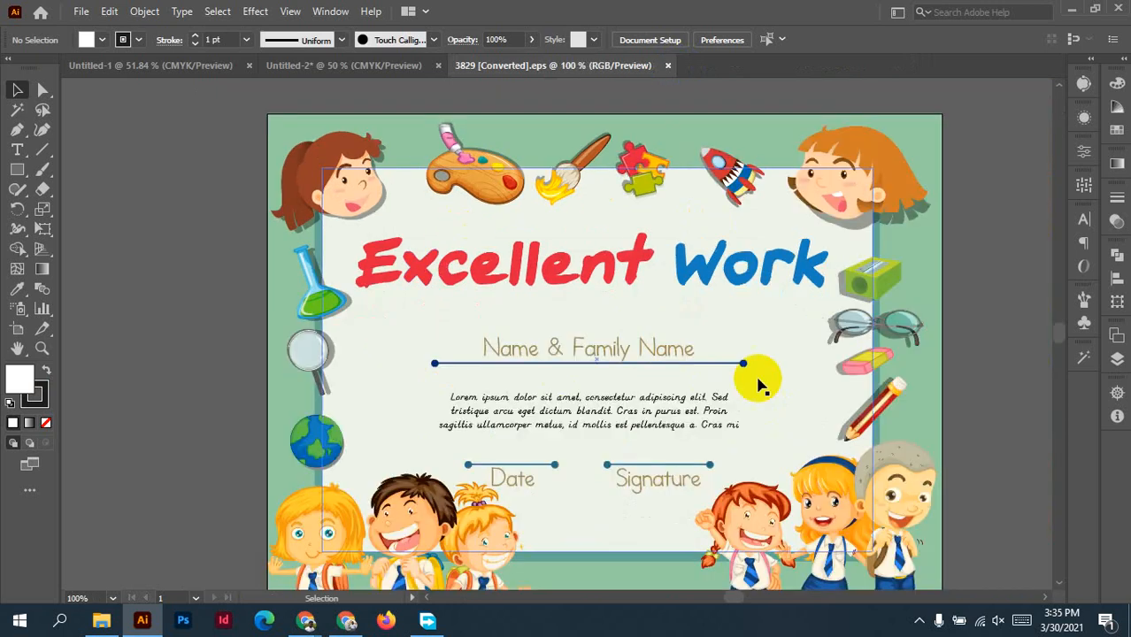
{"action": "key", "text": "ctrl+minus"}
{"action": "scroll", "coordinate": [883, 352], "scroll_direction": "up", "scroll_amount": 2}
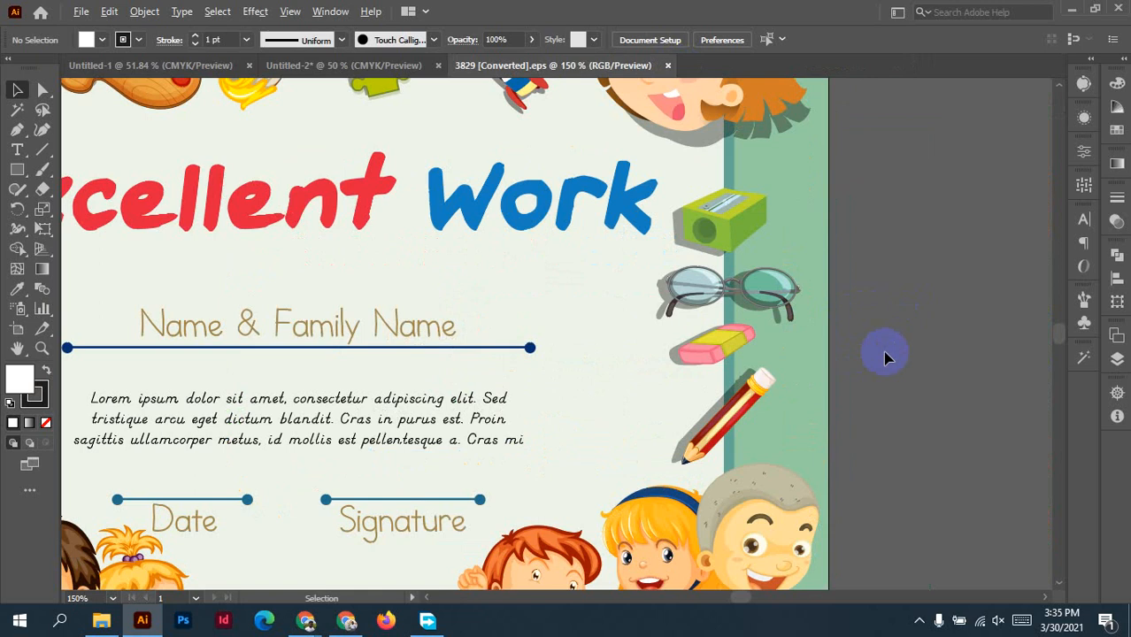
{"action": "scroll", "coordinate": [883, 350], "scroll_direction": "down", "scroll_amount": 1}
{"action": "left_click_drag", "start_coordinate": [937, 279], "coordinate": [959, 301]}
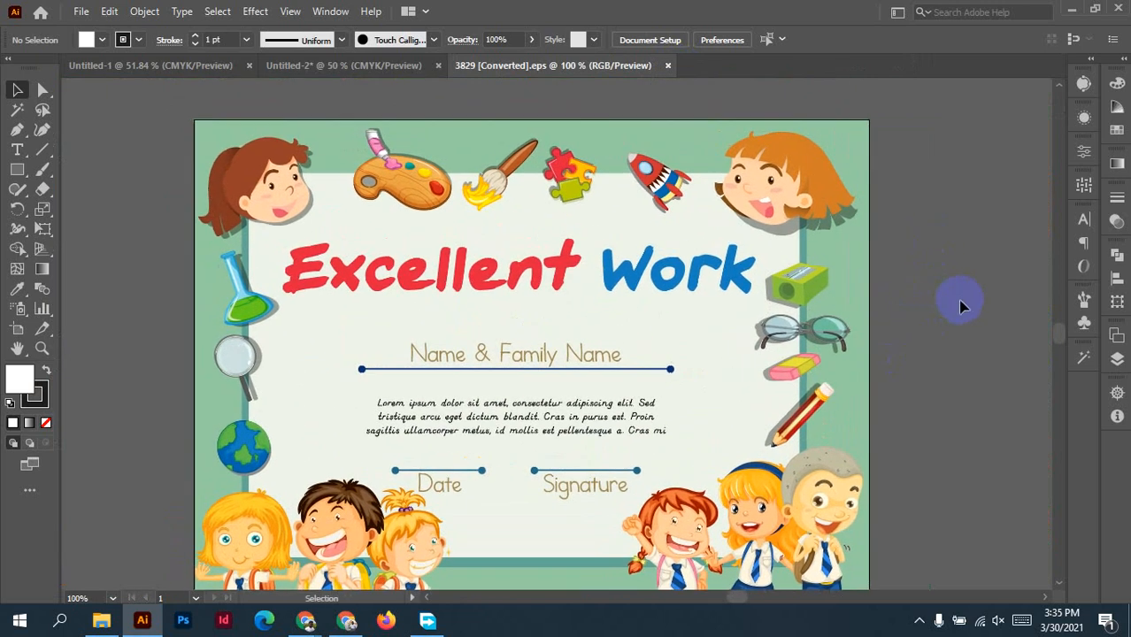
Switch back to File Explorer, preview the leafy pastel background 42.jpg at the start of the folder, and close it.
{"action": "left_click", "coordinate": [142, 622]}
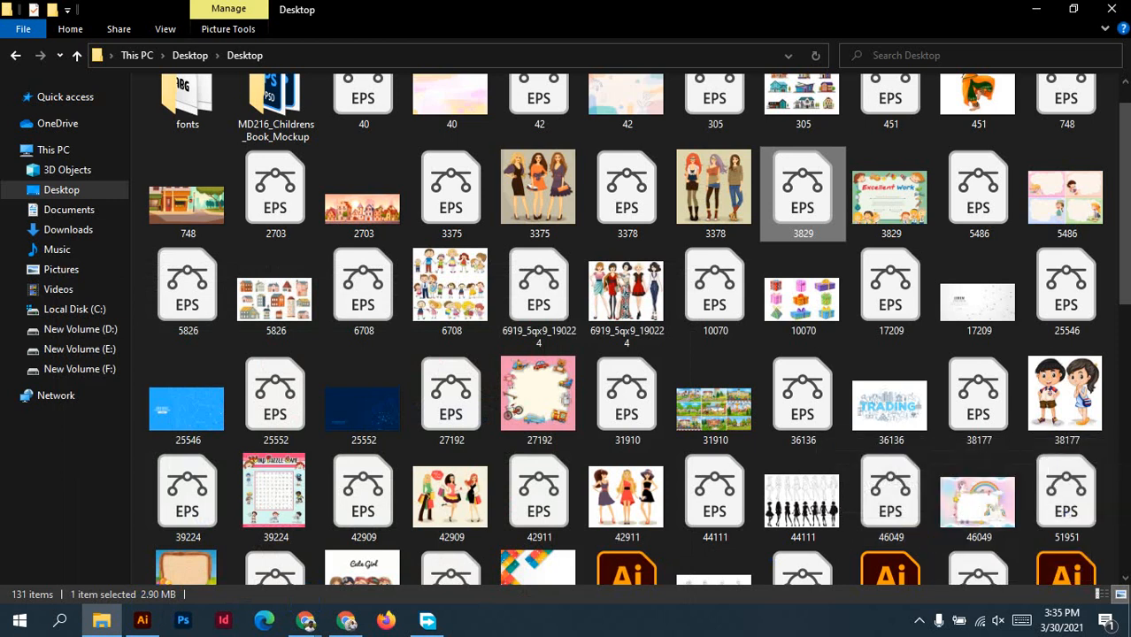
{"action": "mouse_move", "coordinate": [1108, 387]}
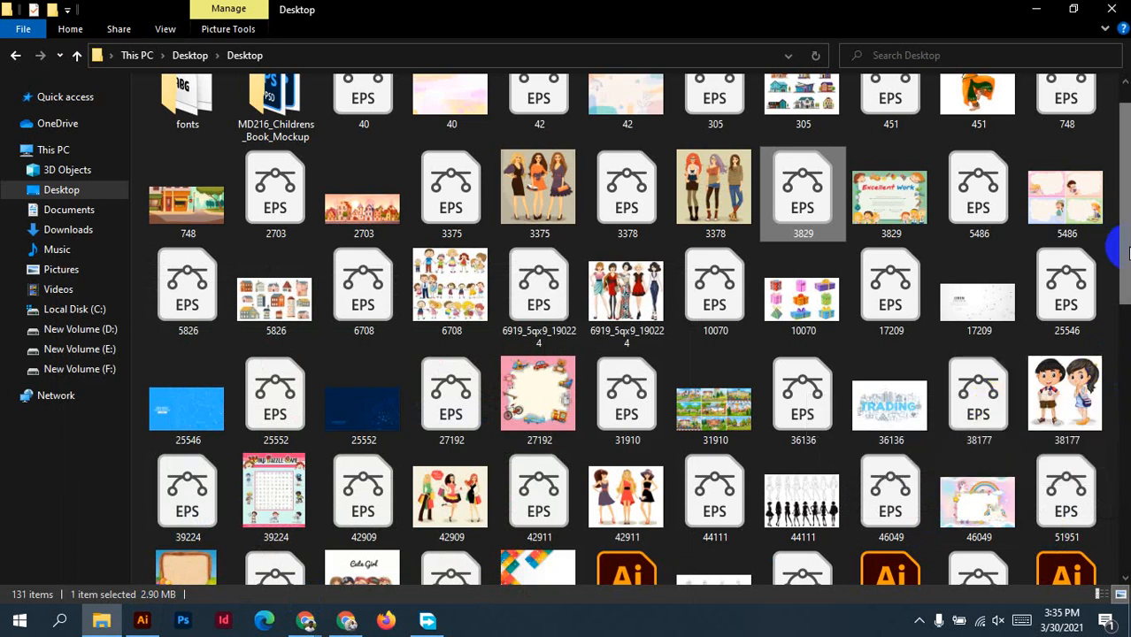
{"action": "left_click_drag", "start_coordinate": [1126, 247], "coordinate": [1127, 232]}
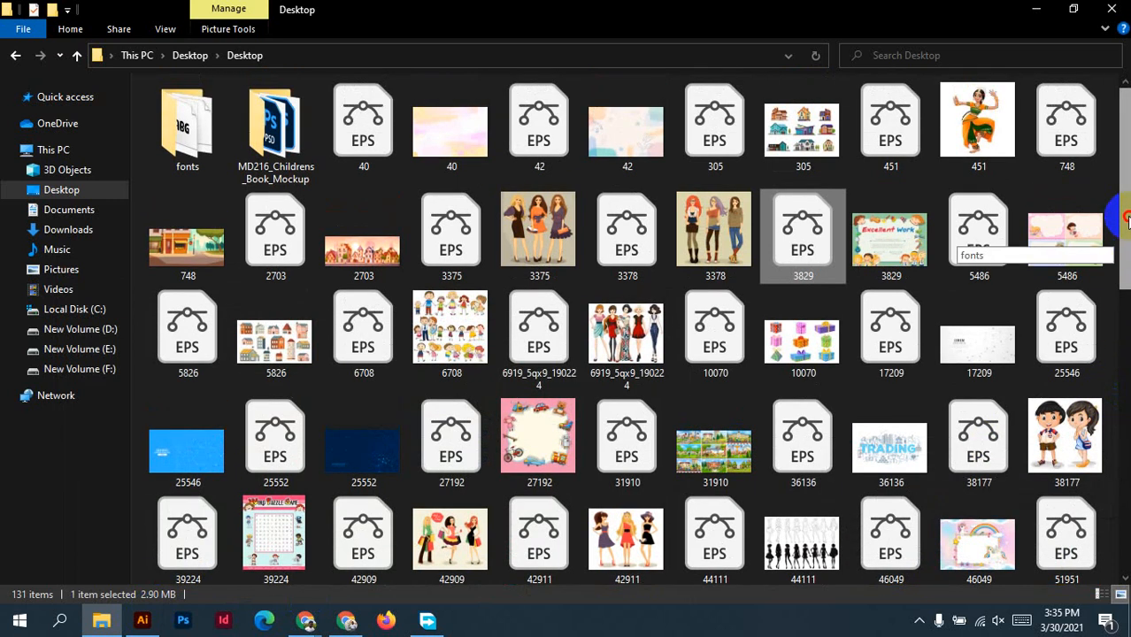
{"action": "double_click", "coordinate": [635, 134]}
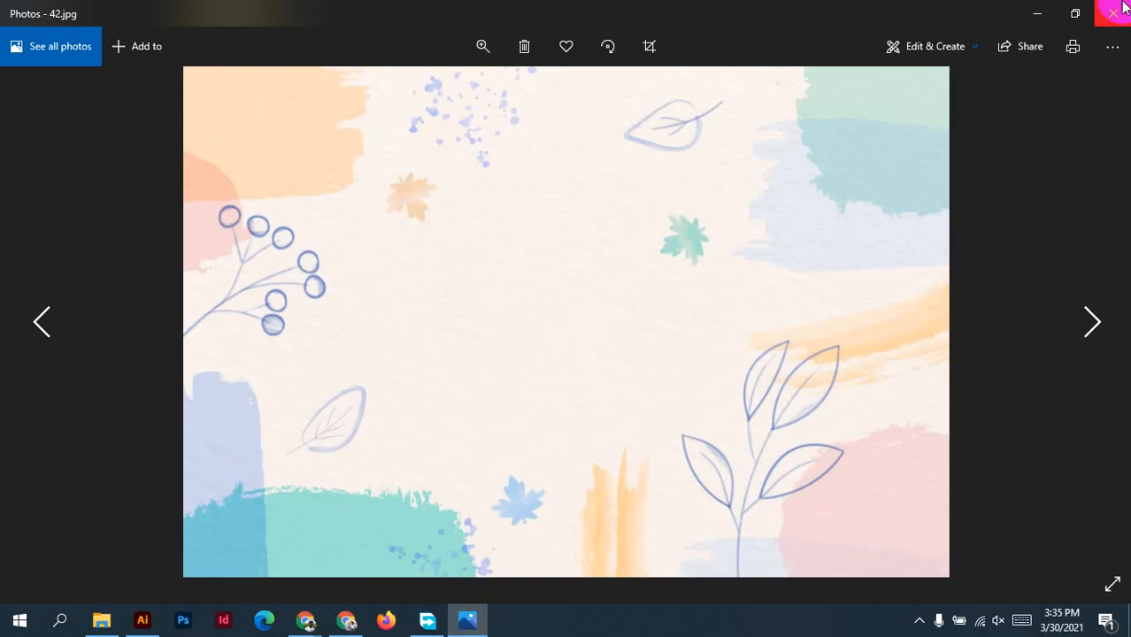
{"action": "left_click", "coordinate": [1113, 13]}
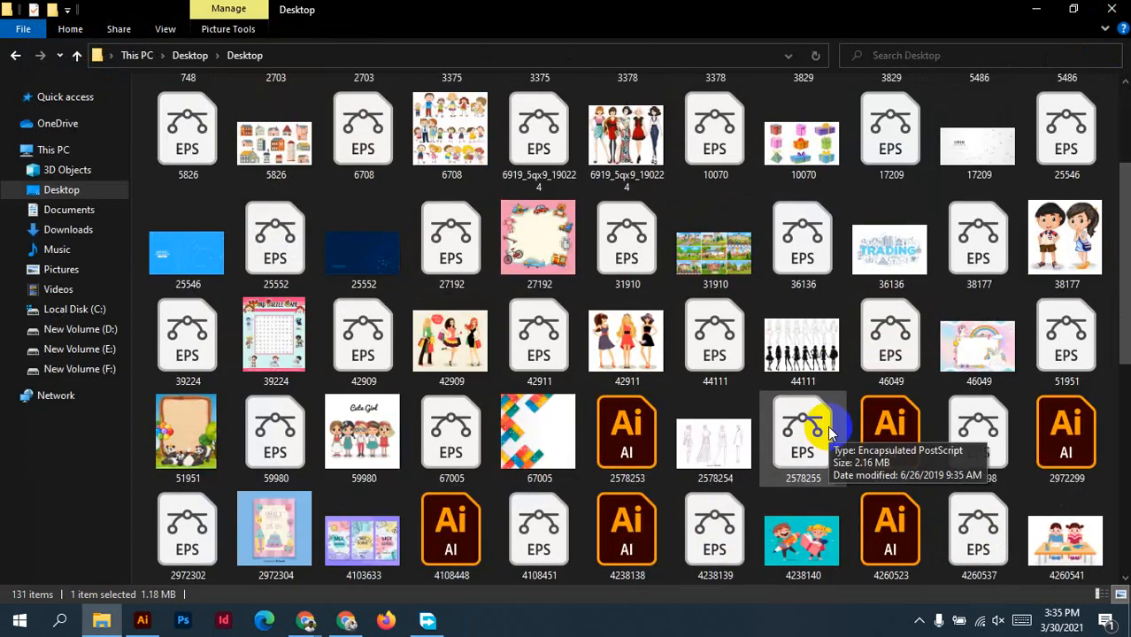
Preview the pastel cloud background 5176075.jpg near the end of the folder and close it.
{"action": "scroll", "coordinate": [807, 416], "scroll_direction": "down", "scroll_amount": 5}
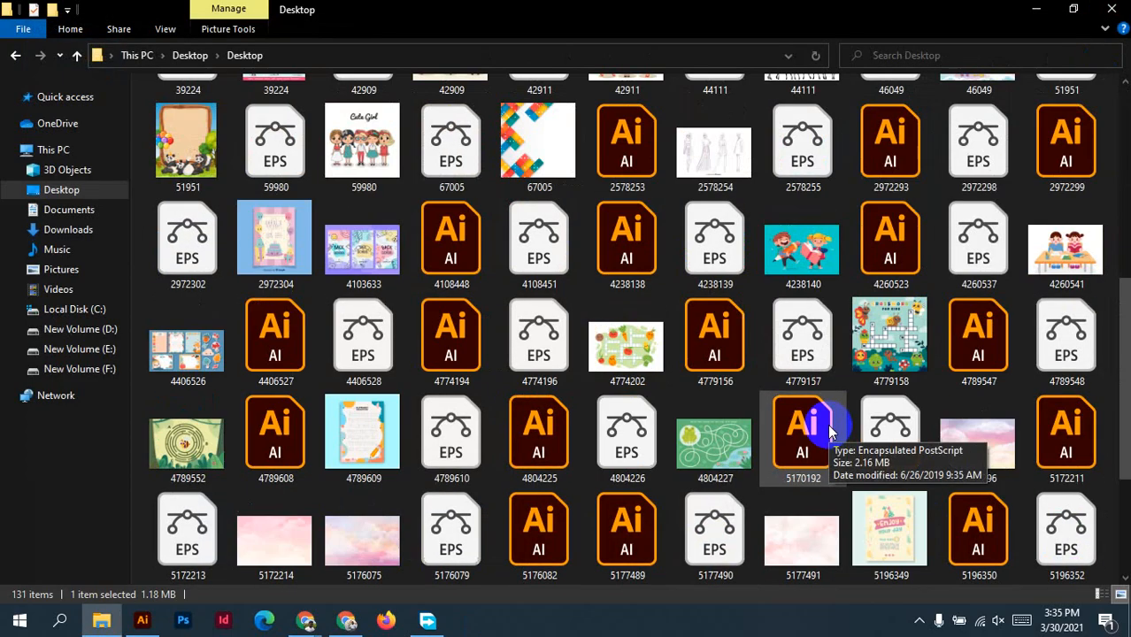
{"action": "scroll", "coordinate": [828, 424], "scroll_direction": "down", "scroll_amount": 2}
{"action": "left_click", "coordinate": [381, 341]}
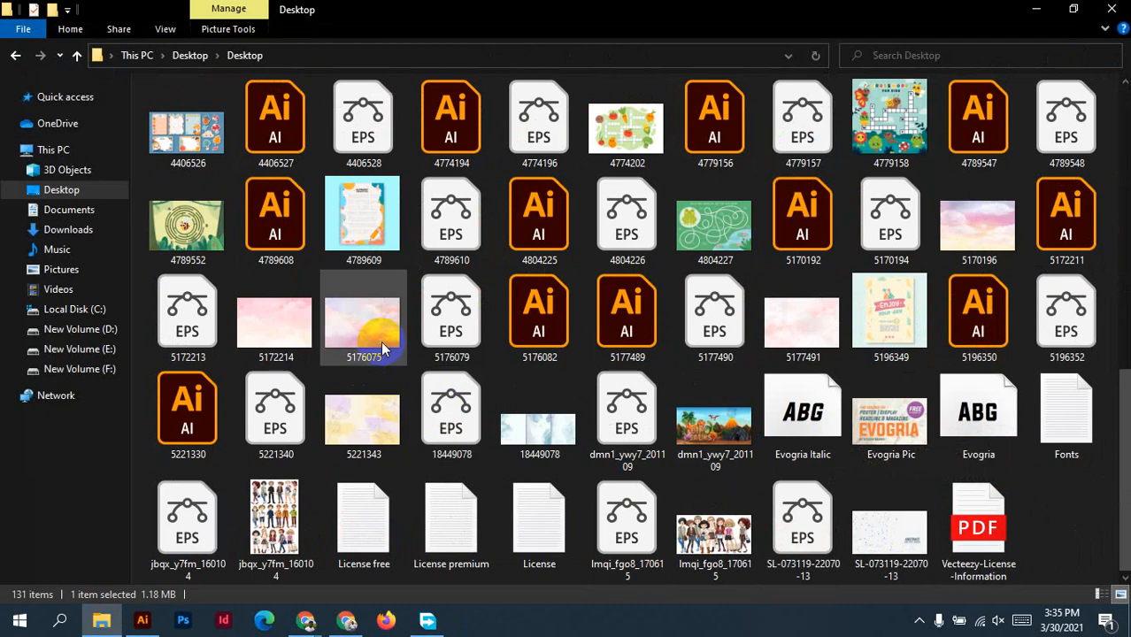
{"action": "double_click", "coordinate": [381, 339]}
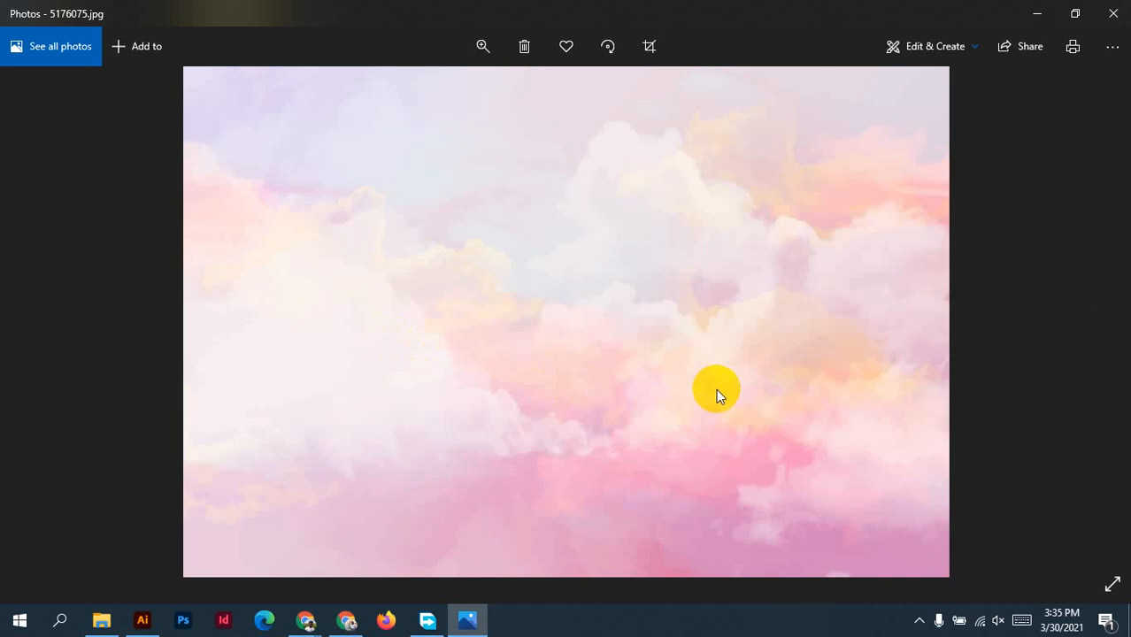
{"action": "left_click", "coordinate": [1128, 36]}
{"action": "left_click", "coordinate": [1113, 13]}
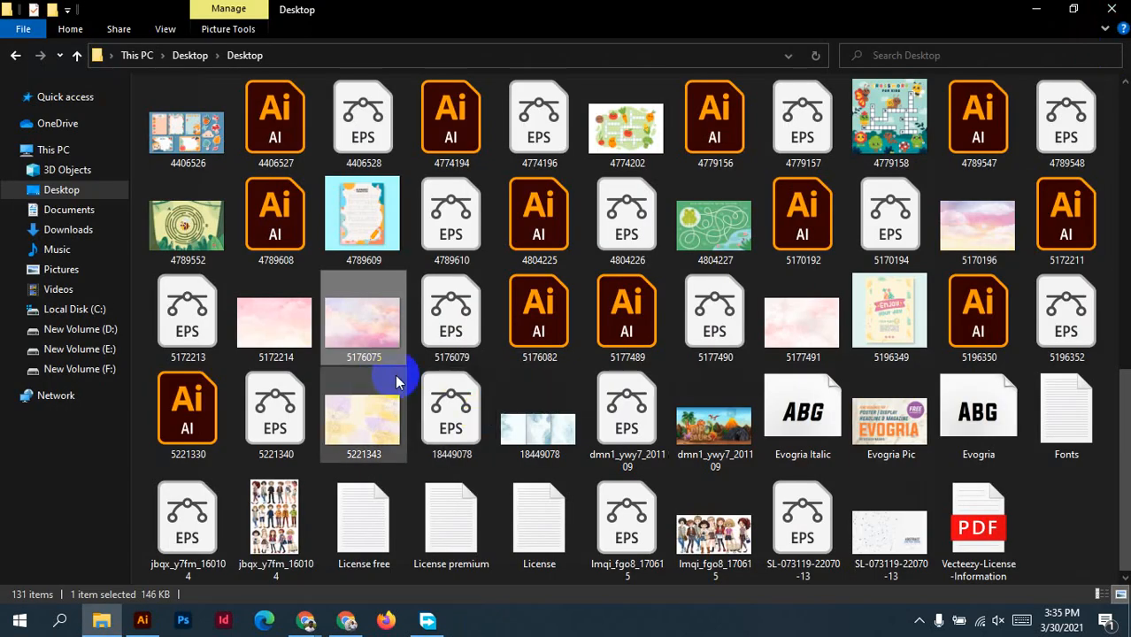
Open 5176079.eps in Illustrator and bring its cloud artwork into the Untitled-2 document.
{"action": "left_click", "coordinate": [448, 315]}
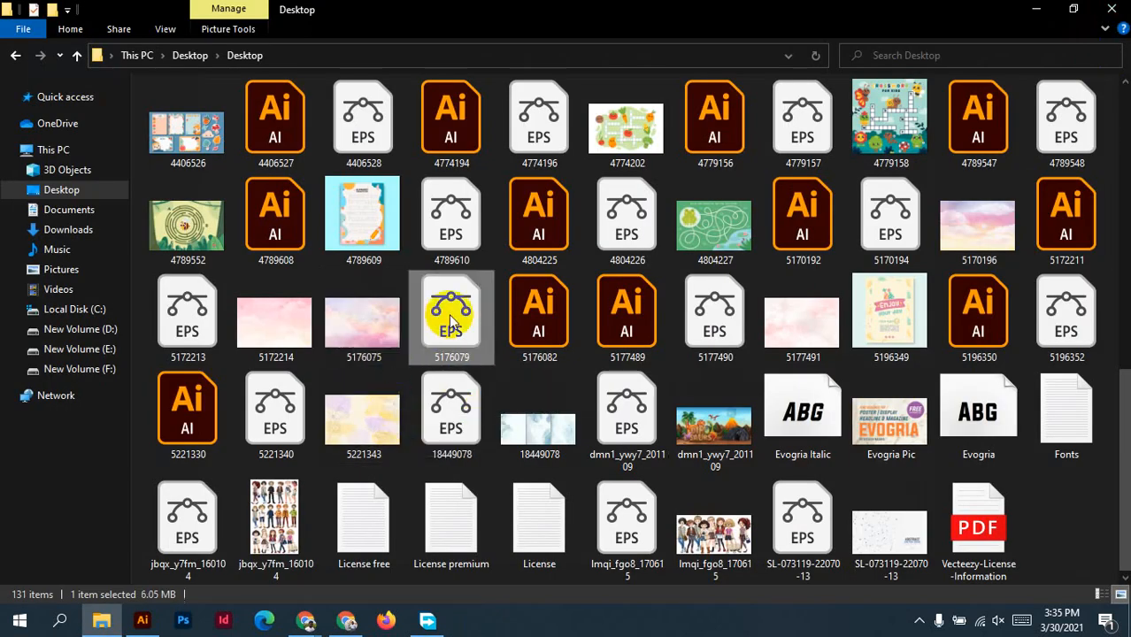
{"action": "double_click", "coordinate": [451, 317]}
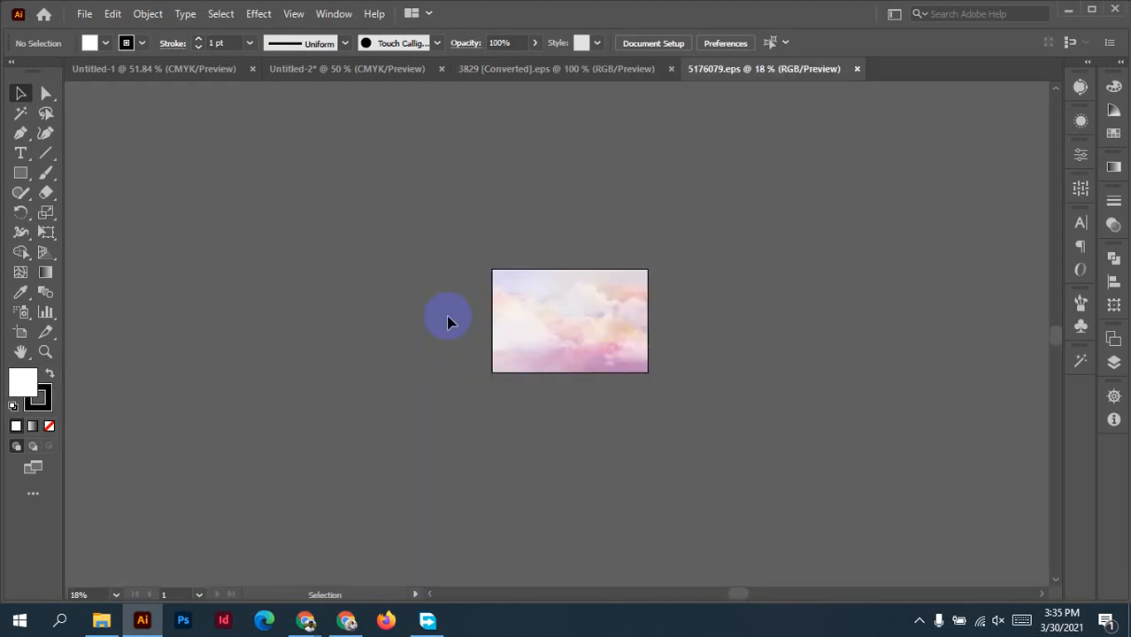
{"action": "left_click_drag", "start_coordinate": [591, 318], "coordinate": [384, 276]}
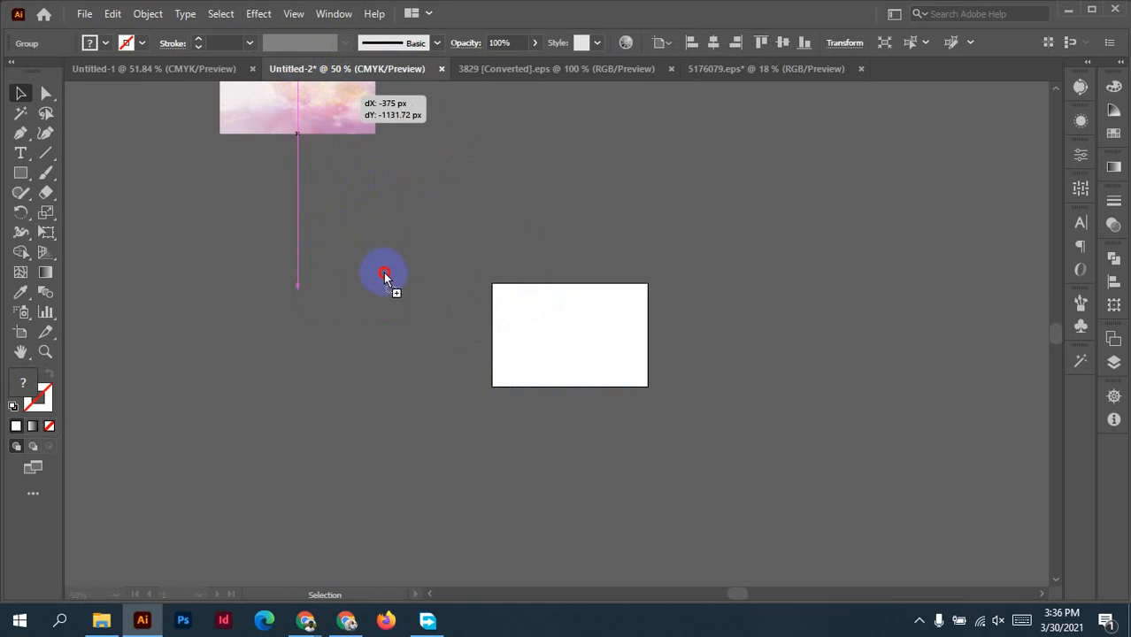
{"action": "left_click_drag", "start_coordinate": [384, 276], "coordinate": [385, 276]}
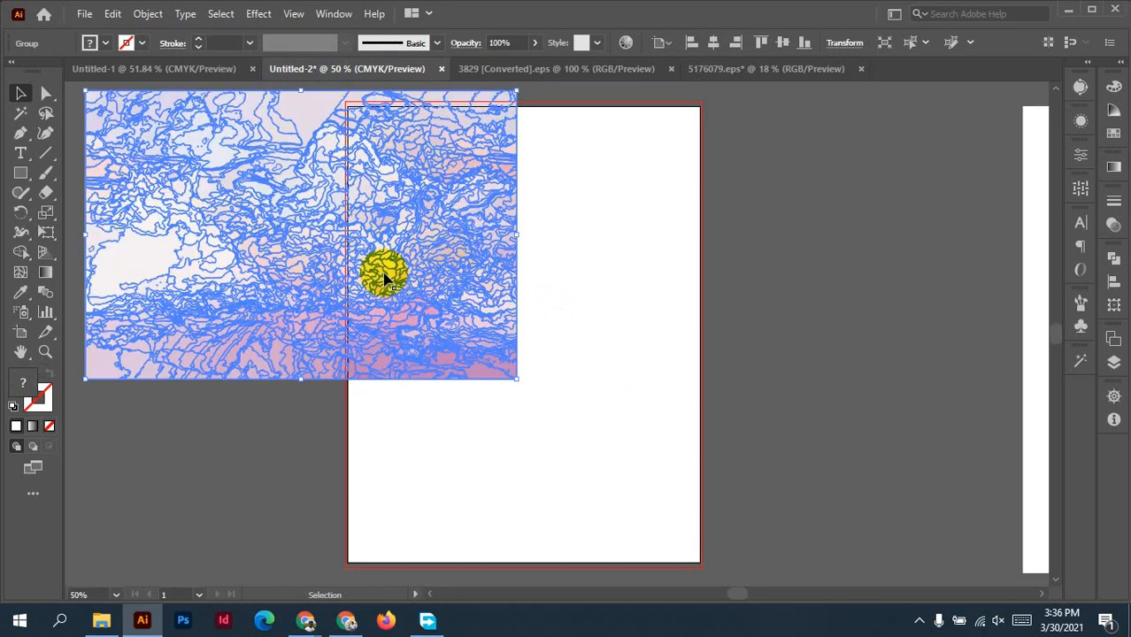
Move the cloud artwork onto the middle of the artboard, rotate it 90 degrees clockwise to portrait, and deselect it.
{"action": "left_click_drag", "start_coordinate": [457, 303], "coordinate": [651, 398]}
{"action": "left_click", "coordinate": [801, 384]}
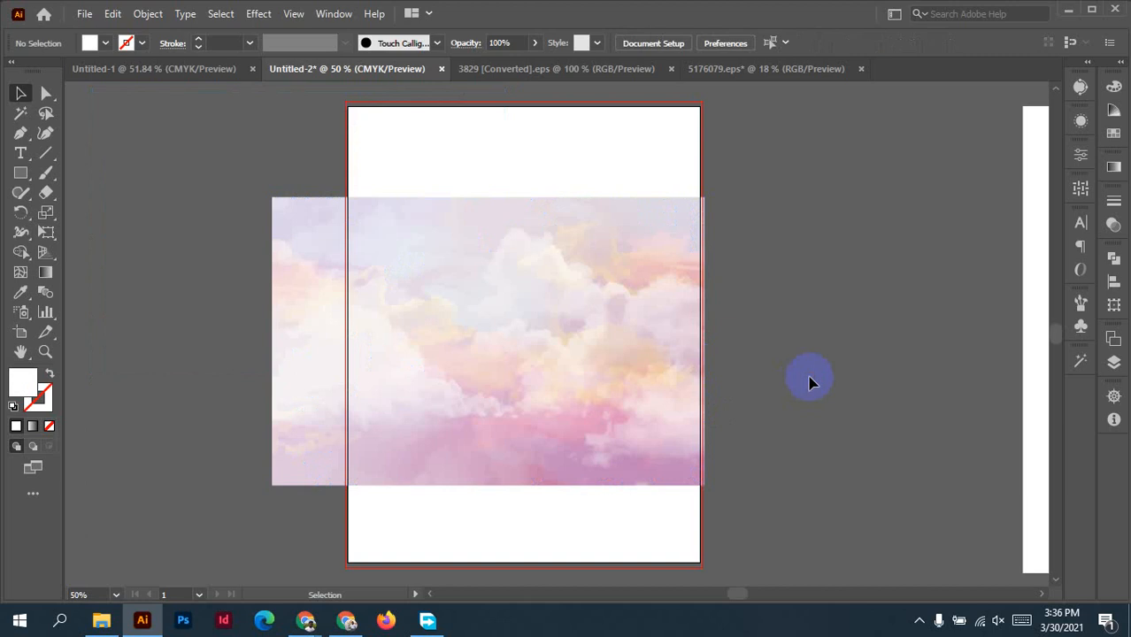
{"action": "left_click", "coordinate": [639, 299]}
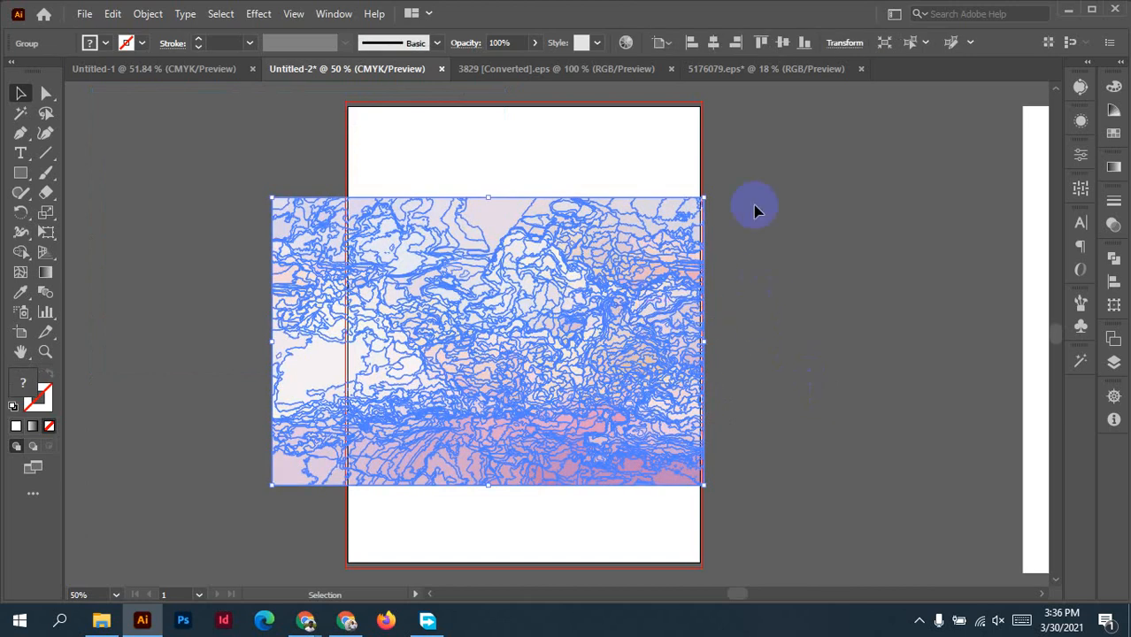
{"action": "left_click_drag", "start_coordinate": [700, 194], "coordinate": [536, 472]}
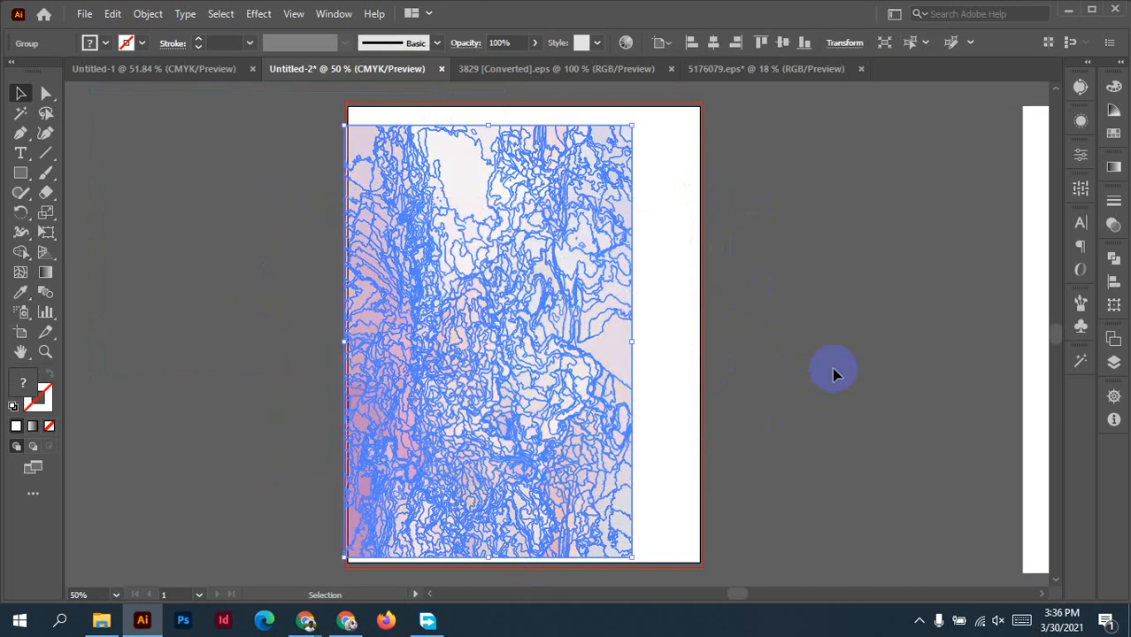
{"action": "left_click", "coordinate": [836, 370]}
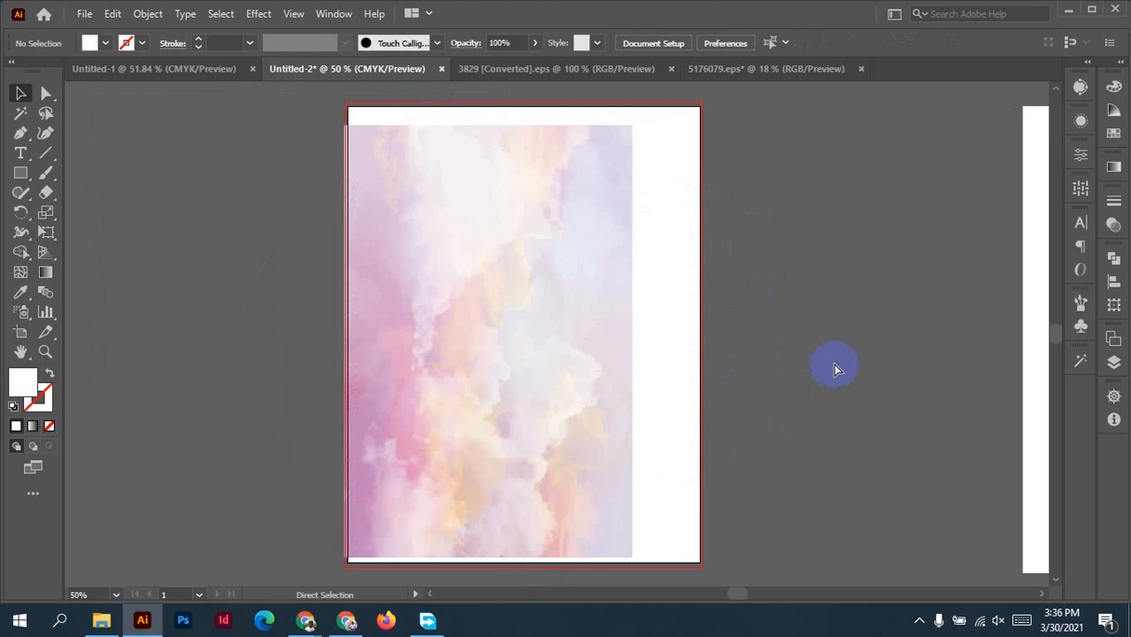
Undo the cloud artwork's move and rotation, place it over the artboard in landscape, and scale it up to about the artboard's height.
{"action": "key", "text": "ctrl+z"}
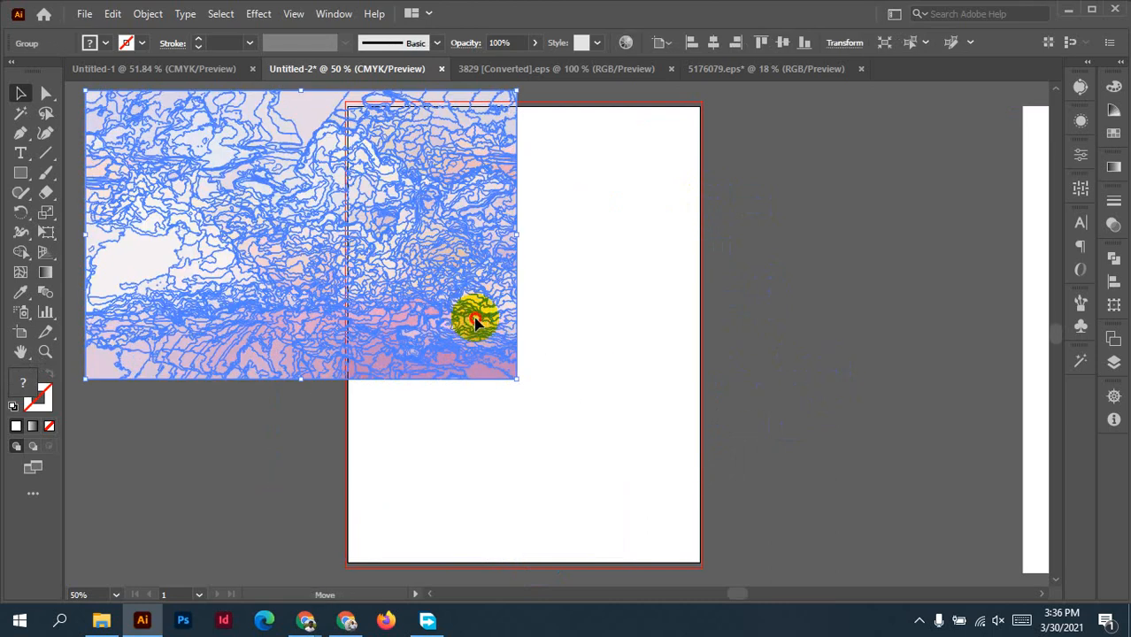
{"action": "left_click_drag", "start_coordinate": [469, 315], "coordinate": [694, 400]}
{"action": "scroll", "coordinate": [720, 354], "scroll_direction": "down", "scroll_amount": 1, "text": "alt"}
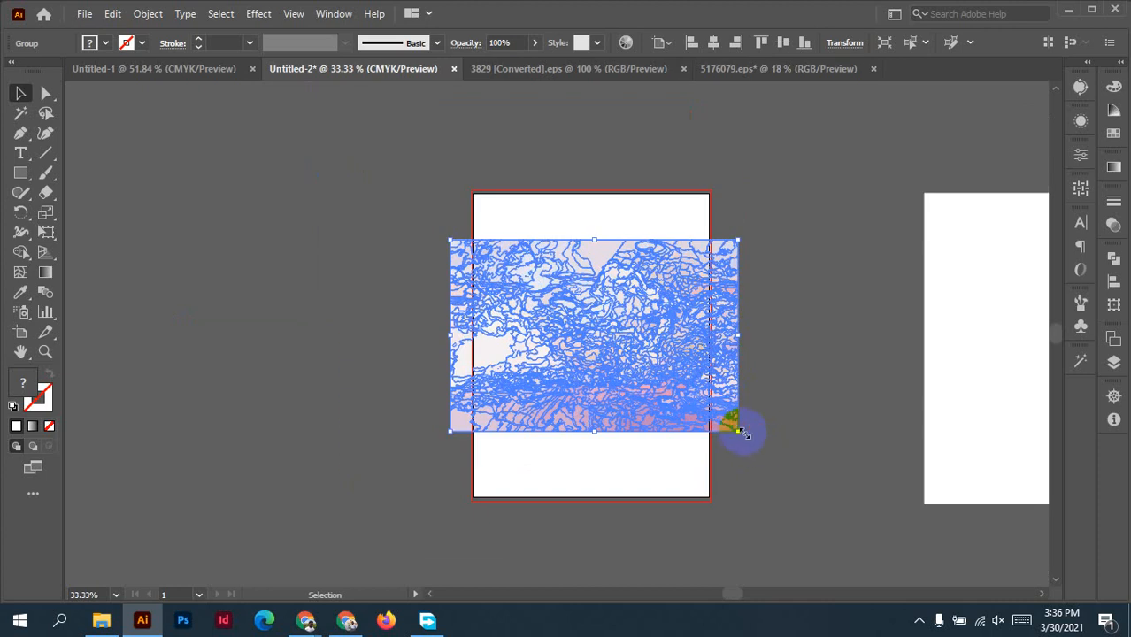
{"action": "left_click_drag", "start_coordinate": [743, 433], "coordinate": [825, 492]}
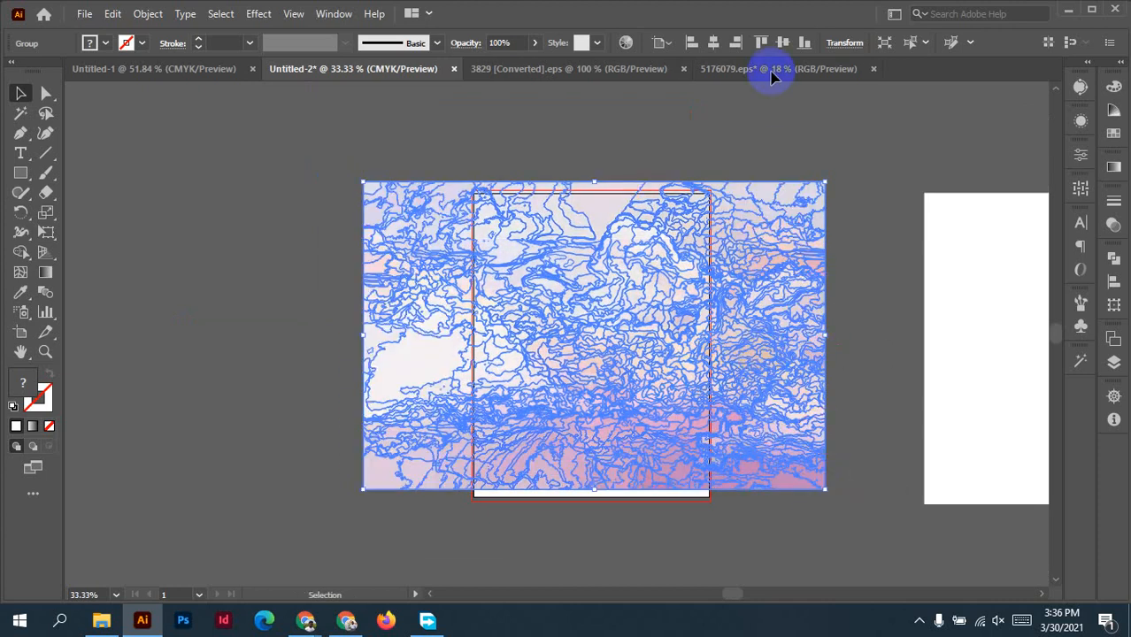
Center the cloud artwork vertically on the artboard, enlarge it slightly so it covers the whole bleed area, and deselect it.
{"action": "left_click", "coordinate": [761, 43]}
{"action": "left_click", "coordinate": [783, 42]}
{"action": "left_click", "coordinate": [792, 133]}
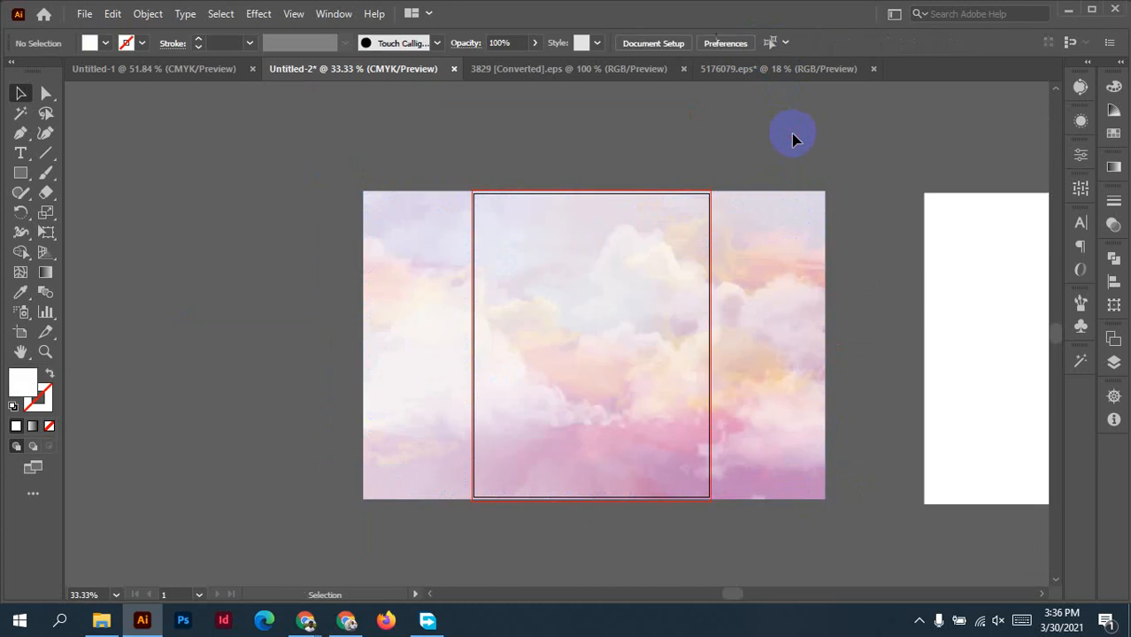
{"action": "scroll", "coordinate": [724, 319], "scroll_direction": "up", "scroll_amount": 1}
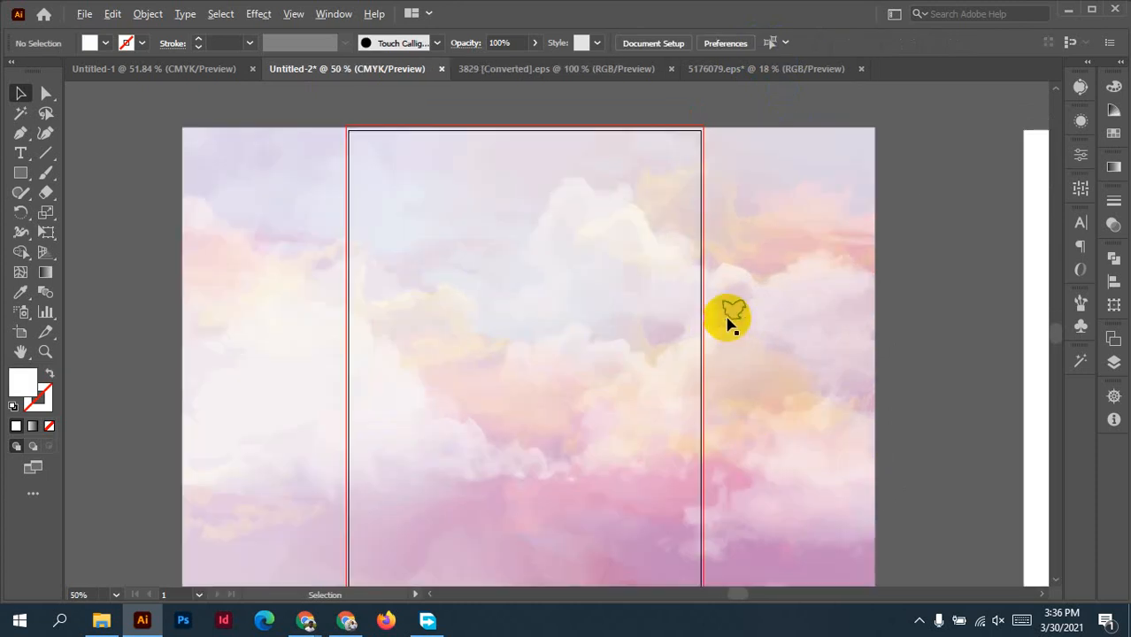
{"action": "left_click", "coordinate": [743, 226]}
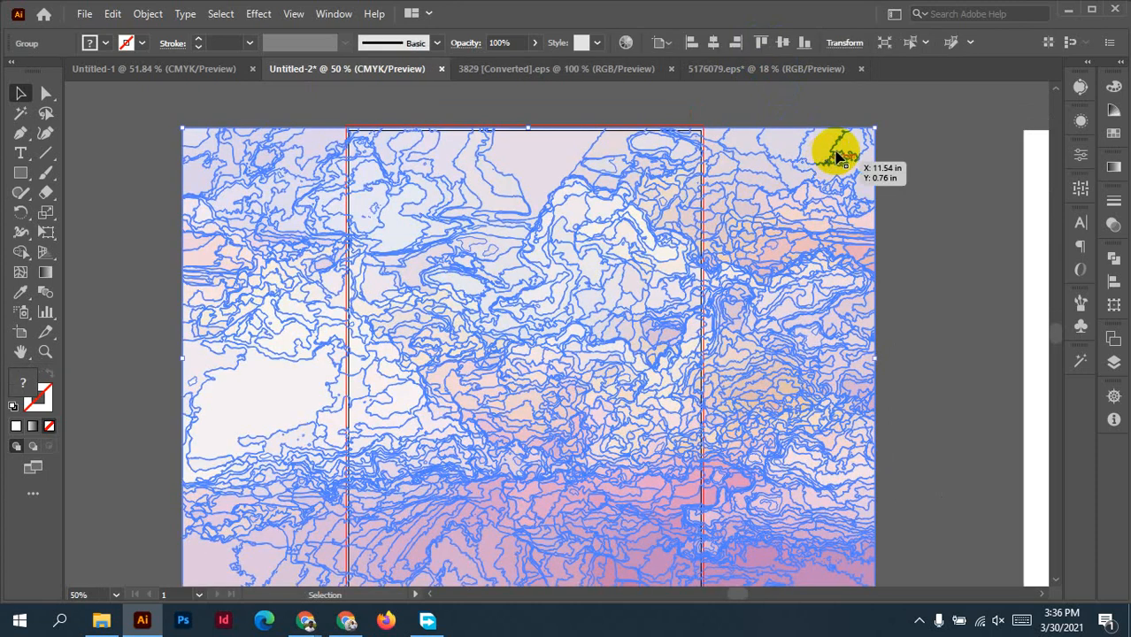
{"action": "mouse_move", "coordinate": [872, 126]}
{"action": "left_mouse_down"}
{"action": "mouse_move", "coordinate": [866, 109]}
{"action": "mouse_move", "coordinate": [885, 115]}
{"action": "left_mouse_up"}
{"action": "scroll", "coordinate": [724, 251], "scroll_direction": "down", "scroll_amount": 1}
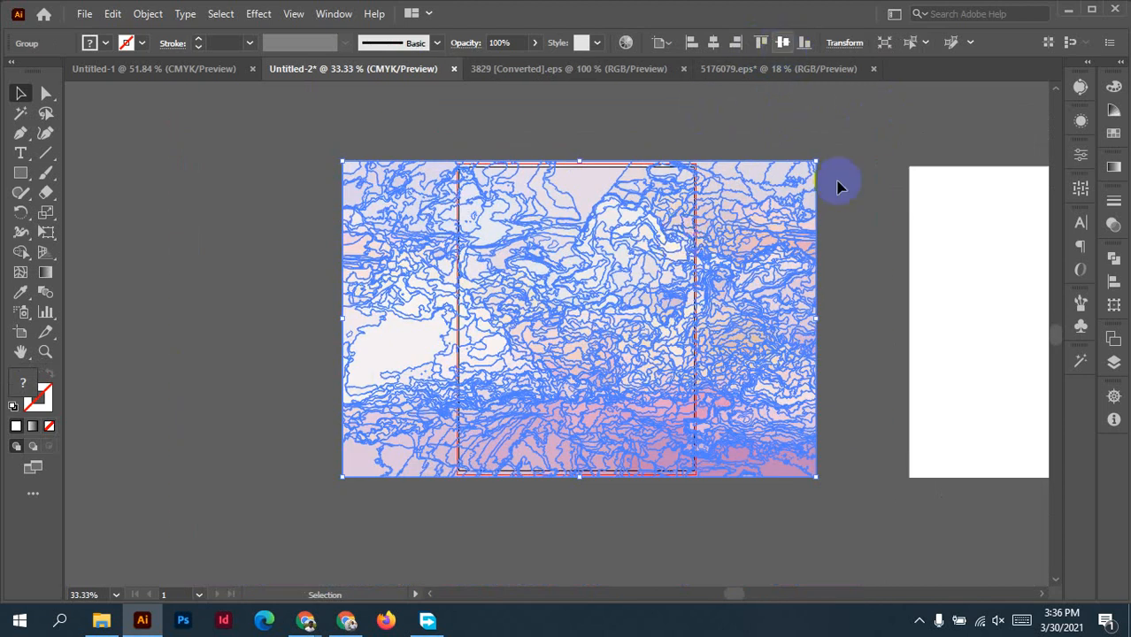
{"action": "left_click", "coordinate": [843, 210]}
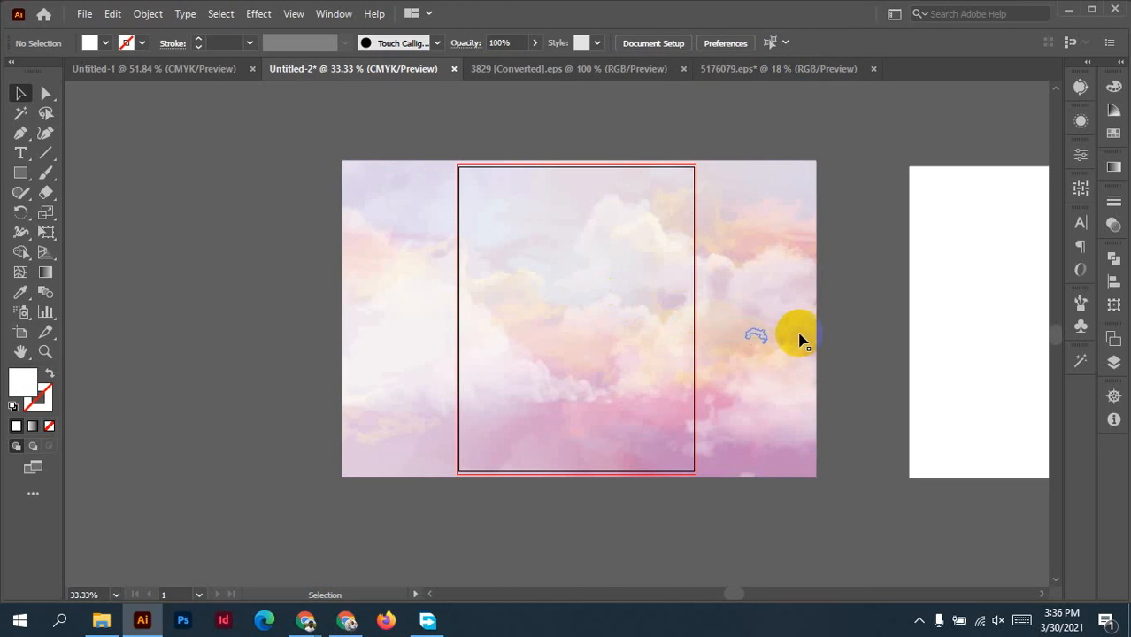
Bring the white rectangle beside the artboard in front of the cloud artwork and center it horizontally and vertically on the artboard.
{"action": "left_click", "coordinate": [945, 321]}
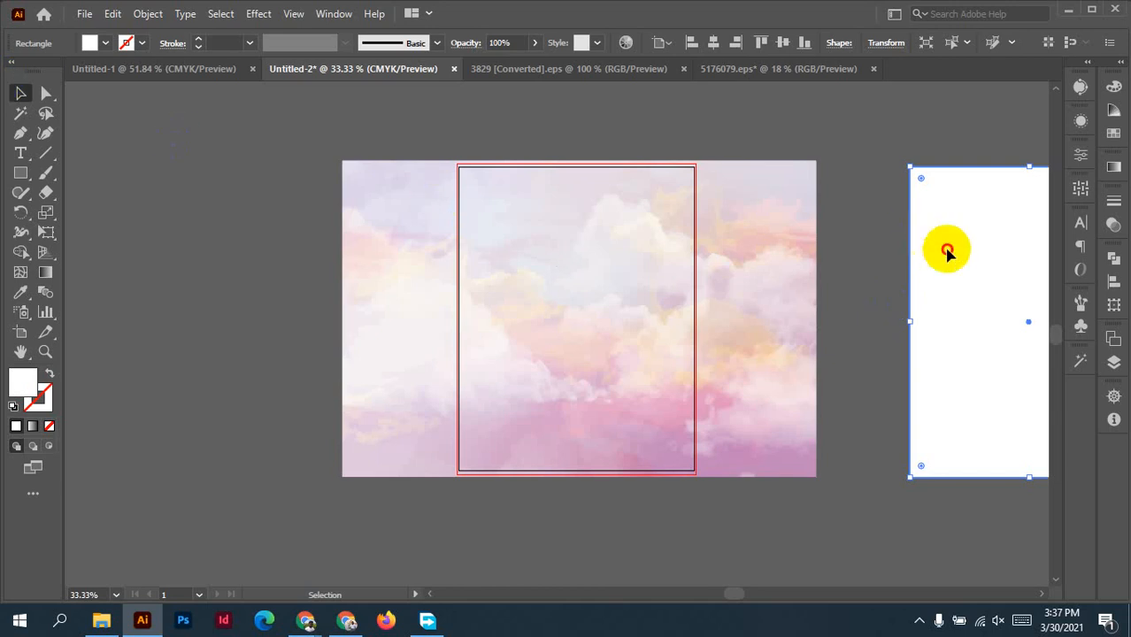
{"action": "left_click_drag", "start_coordinate": [947, 245], "coordinate": [823, 274]}
{"action": "right_click", "coordinate": [823, 274]}
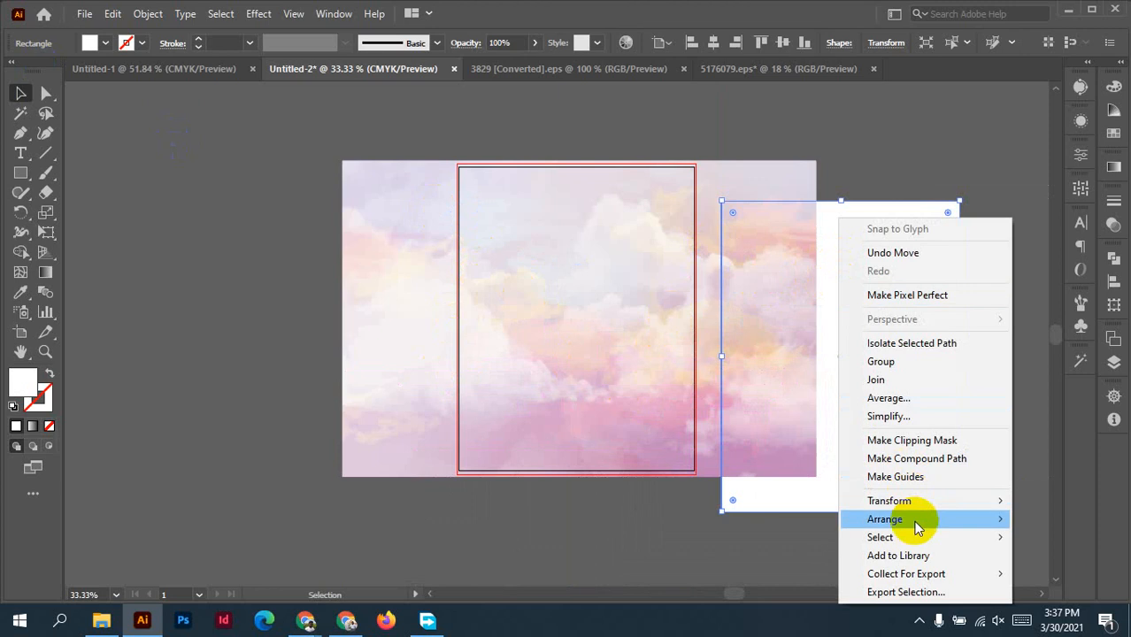
{"action": "mouse_move", "coordinate": [903, 520]}
{"action": "left_click", "coordinate": [678, 520]}
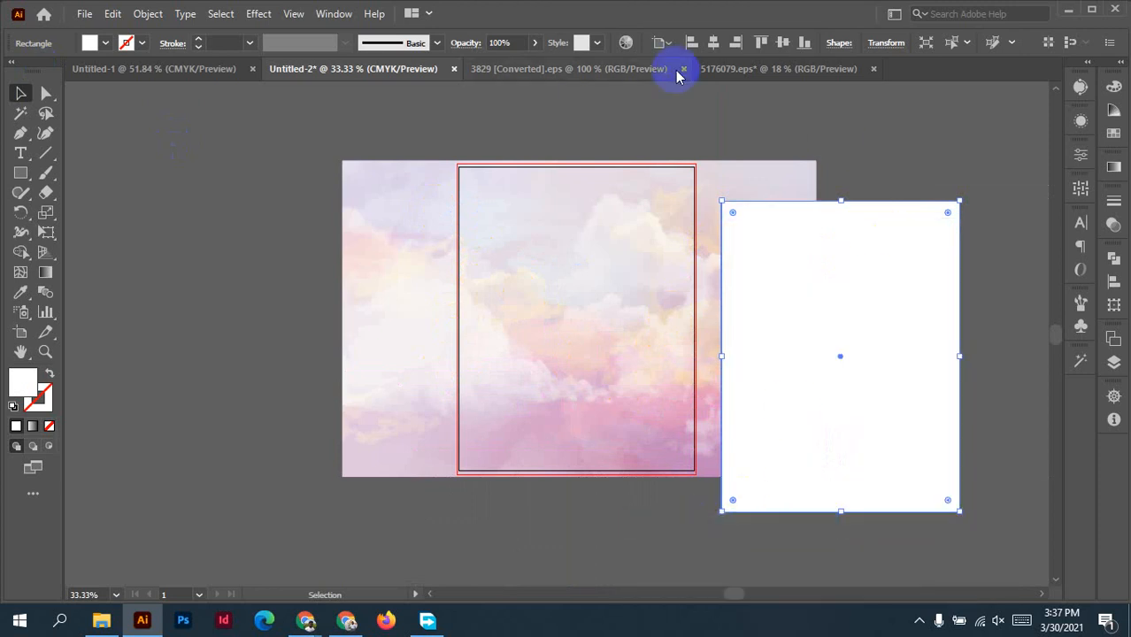
{"action": "left_click", "coordinate": [713, 42]}
{"action": "left_click", "coordinate": [782, 42]}
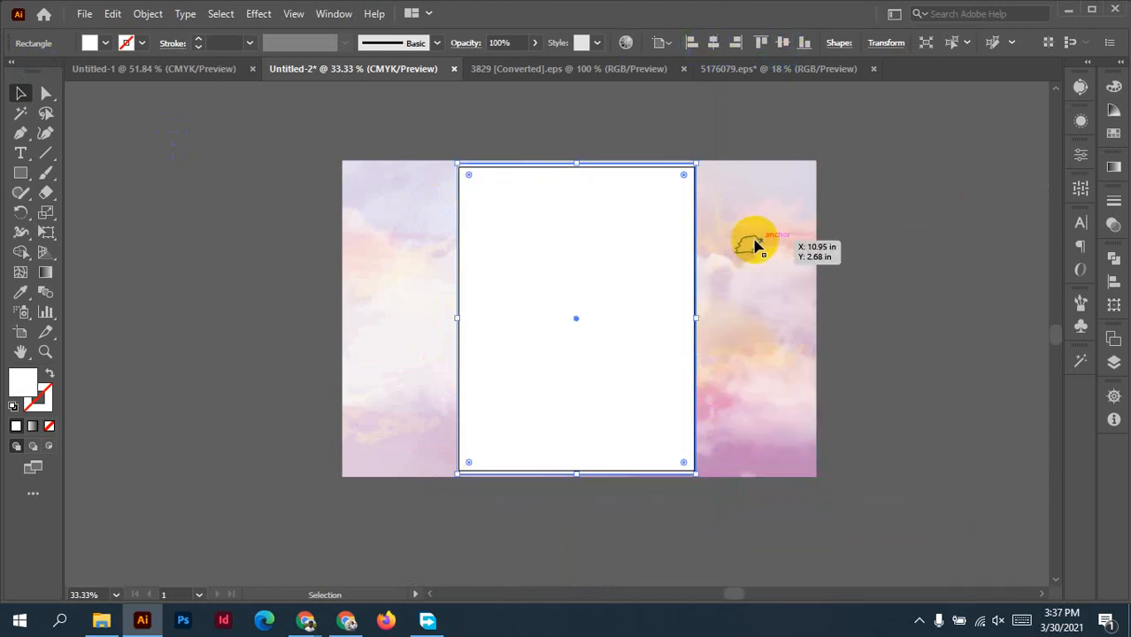
{"action": "left_click", "coordinate": [716, 104]}
Select the white rectangle and the cloud artwork together, make a clipping mask from them, and deselect.
{"action": "left_click", "coordinate": [556, 290]}
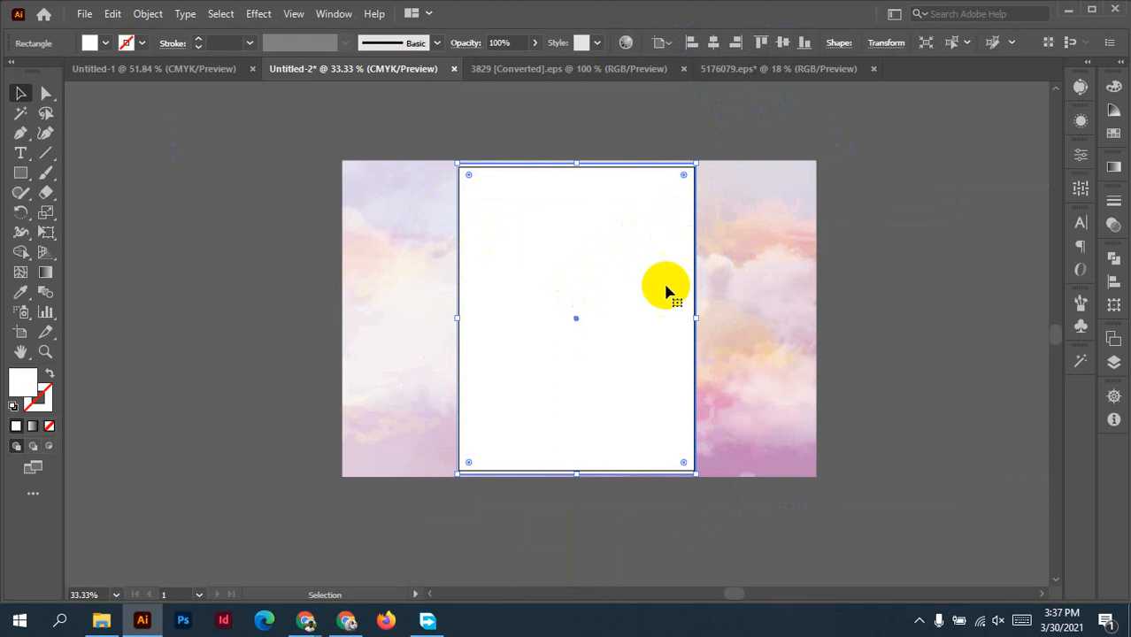
{"action": "key", "text": "ctrl+a"}
{"action": "right_click", "coordinate": [596, 263]}
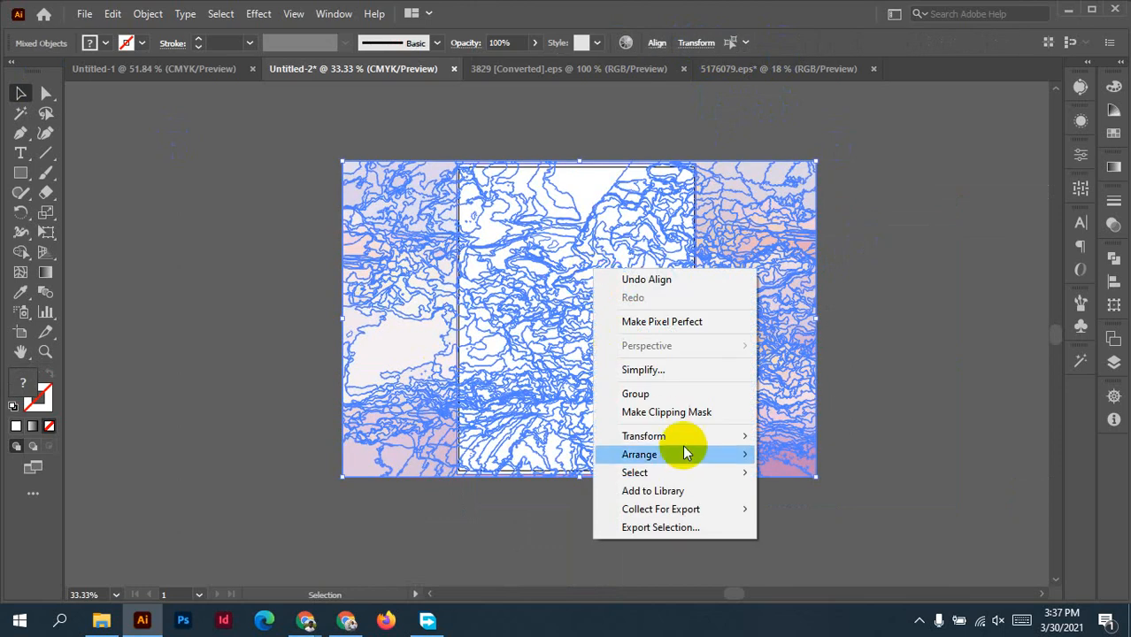
{"action": "left_click", "coordinate": [681, 409]}
{"action": "left_click", "coordinate": [887, 317]}
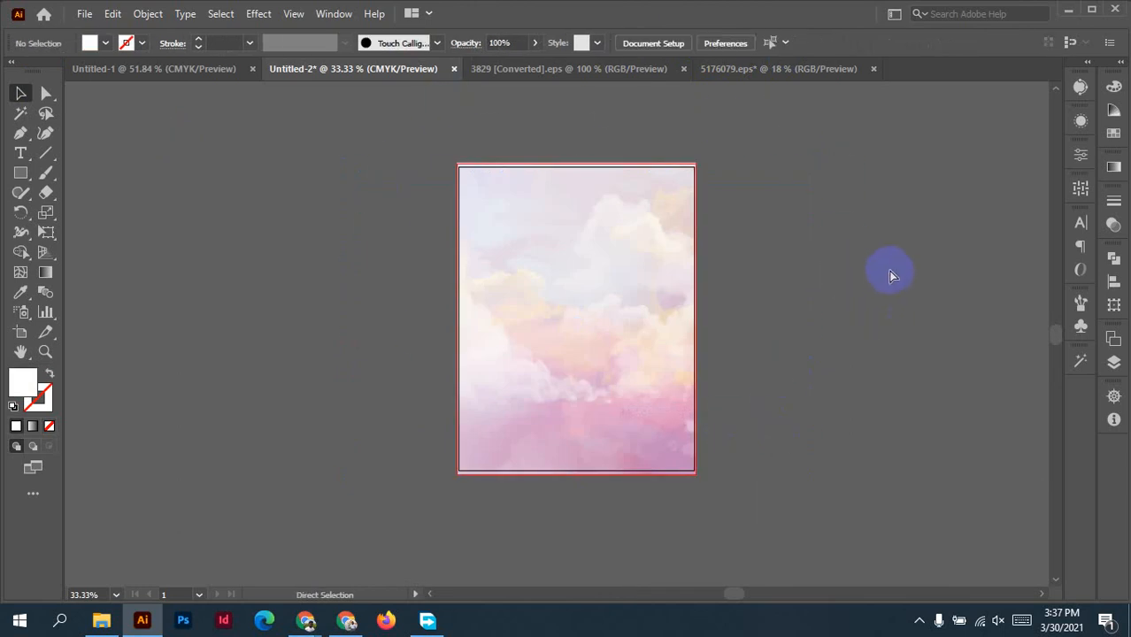
Check the masked cloud artwork's full extent in Outline view and return to the normal preview.
{"action": "key", "text": "ctrl+y"}
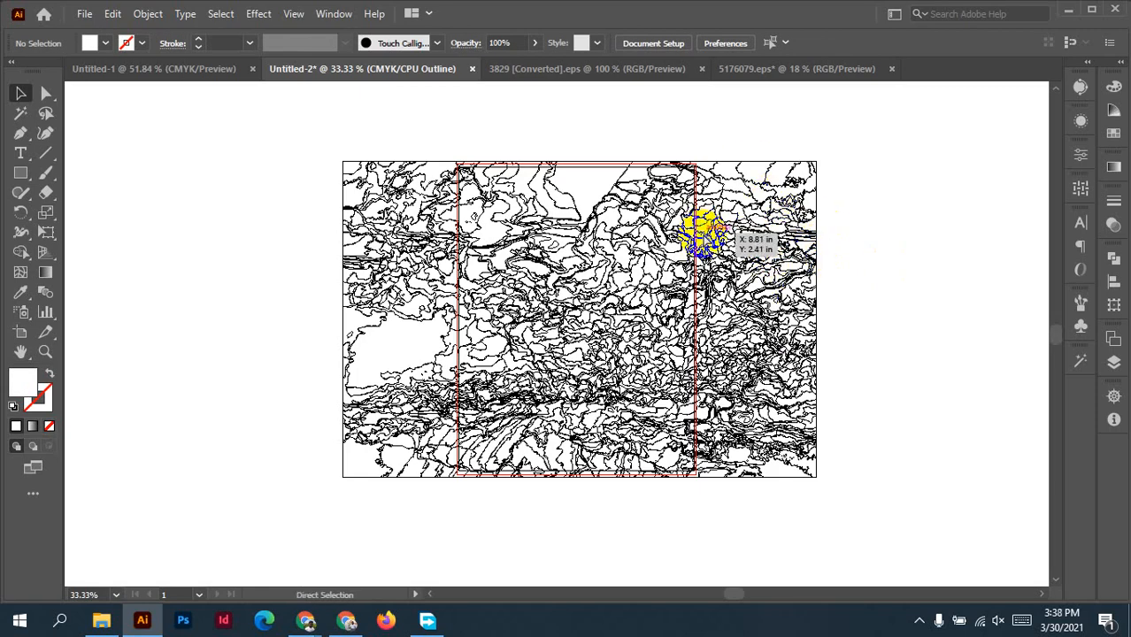
{"action": "key", "text": "ctrl+y"}
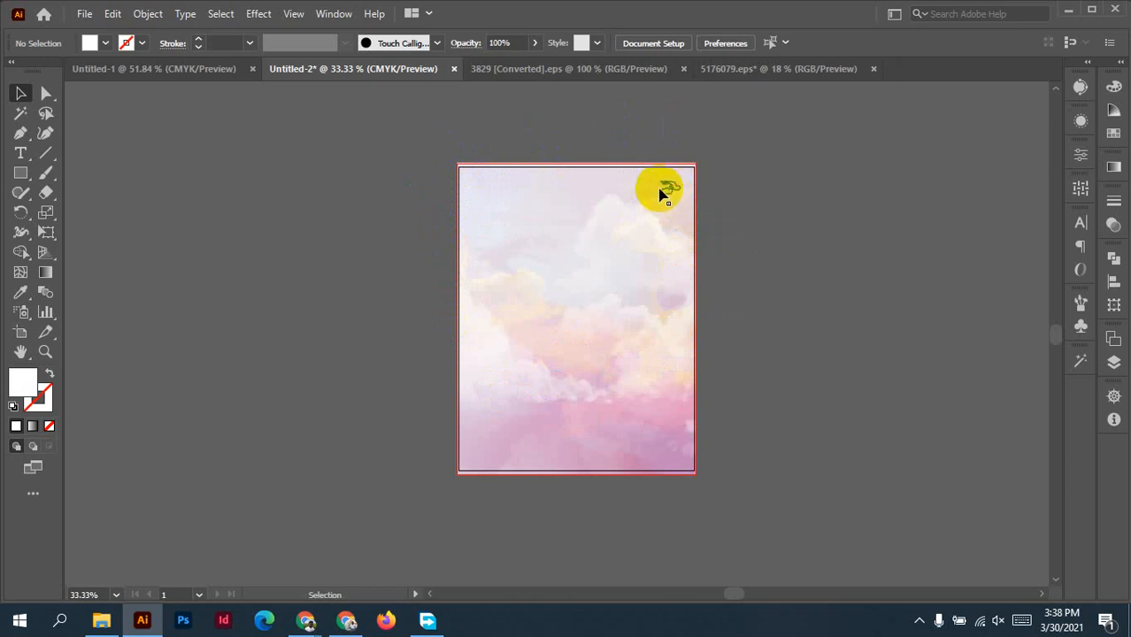
{"action": "left_click", "coordinate": [556, 257]}
{"action": "left_click", "coordinate": [795, 243]}
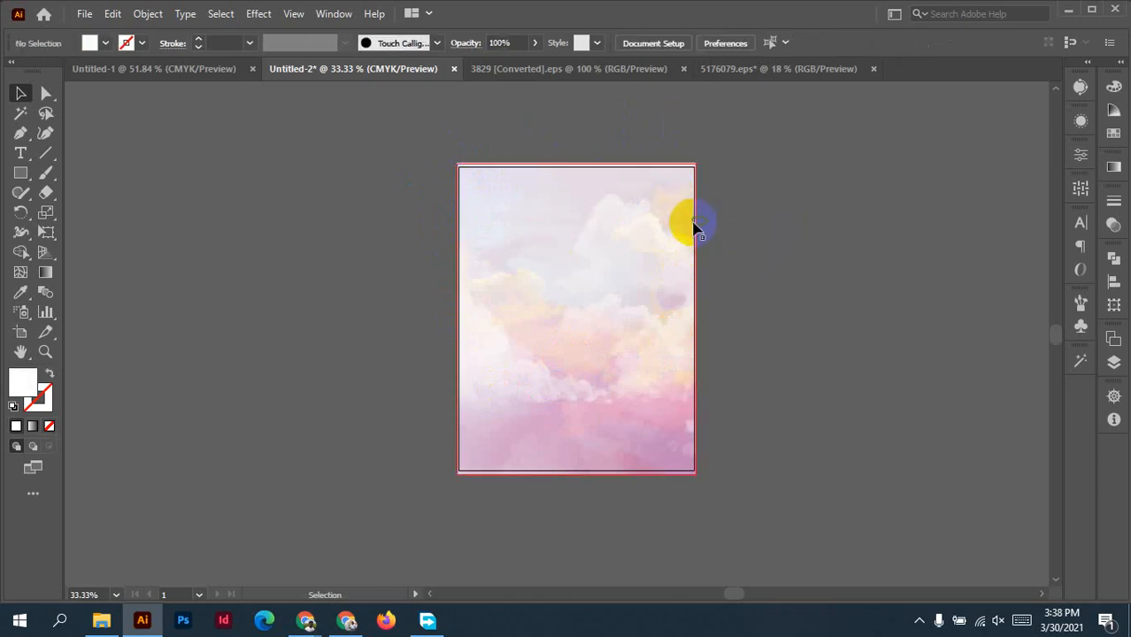
Inspect the edges and detail of the clipped cloud background up close against the artboard and bleed lines.
{"action": "scroll", "coordinate": [673, 212], "scroll_direction": "up", "scroll_amount": 3}
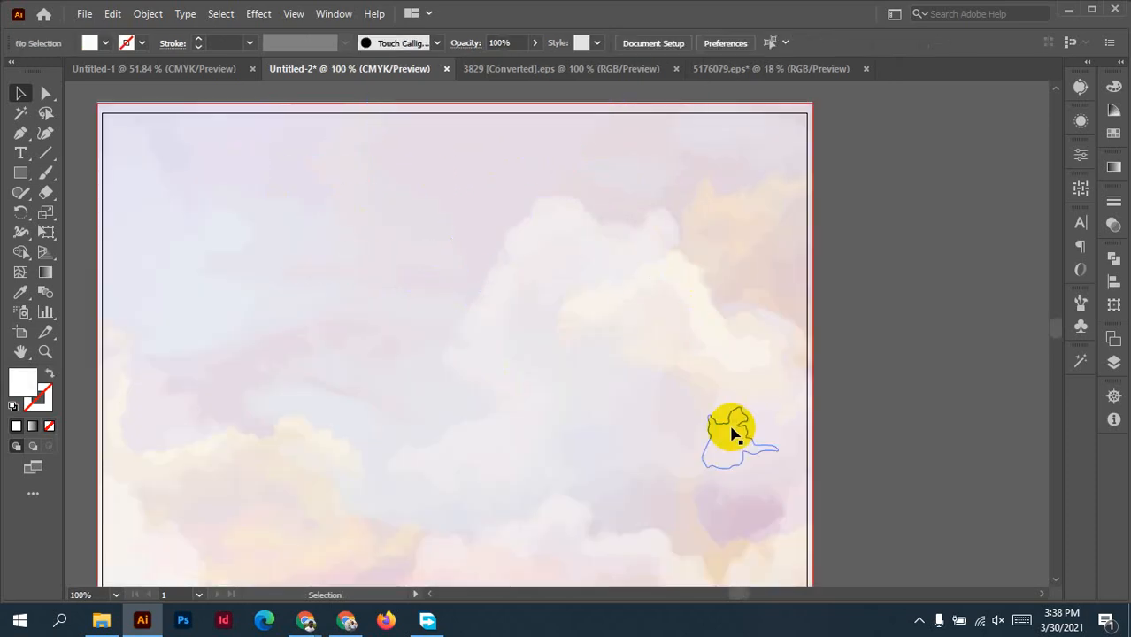
{"action": "left_click_drag", "start_coordinate": [730, 435], "coordinate": [793, 418]}
{"action": "scroll", "coordinate": [770, 381], "scroll_direction": "down", "scroll_amount": 3}
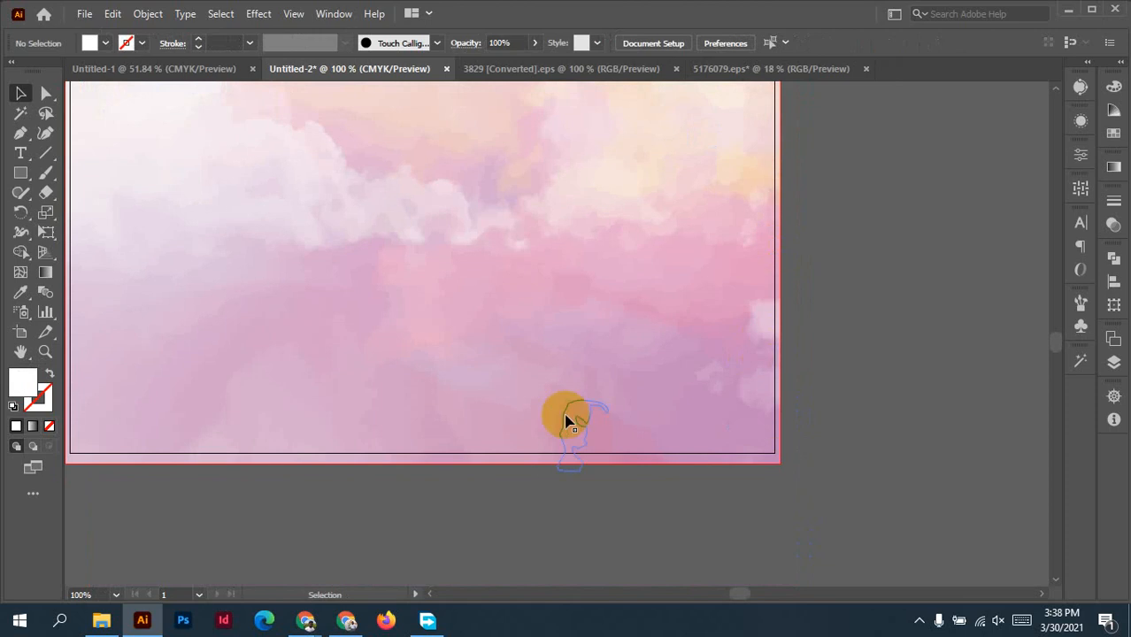
{"action": "scroll", "coordinate": [563, 407], "scroll_direction": "down", "scroll_amount": 1}
{"action": "scroll", "coordinate": [666, 452], "scroll_direction": "up", "scroll_amount": 4}
{"action": "scroll", "coordinate": [667, 452], "scroll_direction": "up", "scroll_amount": 1}
{"action": "scroll", "coordinate": [750, 384], "scroll_direction": "down", "scroll_amount": 2}
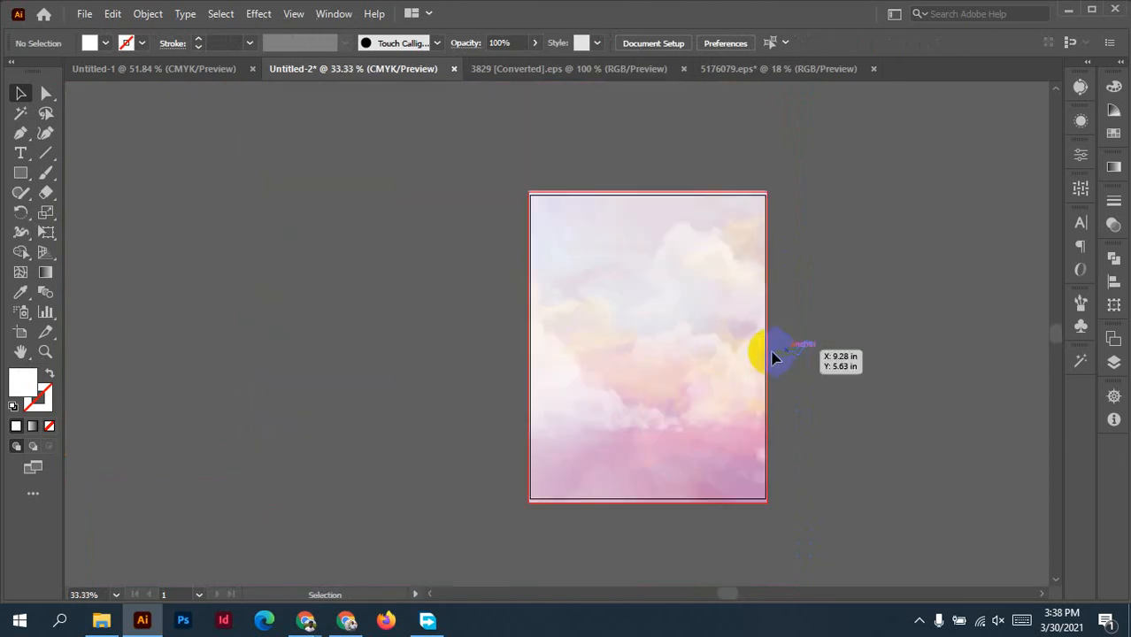
{"action": "left_click", "coordinate": [713, 301]}
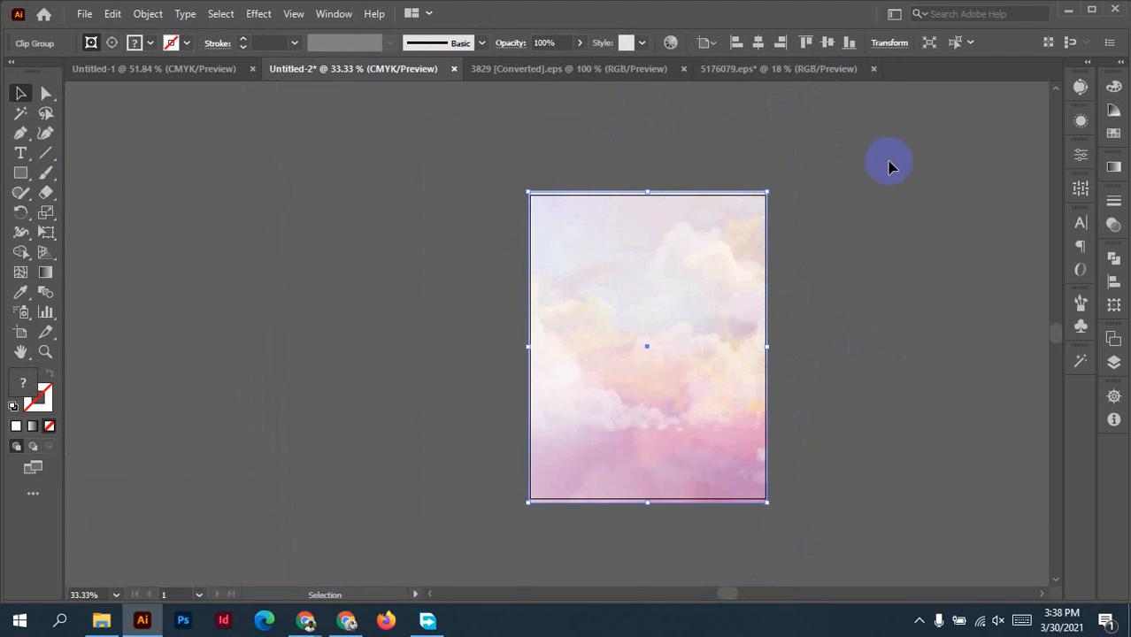
{"action": "left_click", "coordinate": [898, 220]}
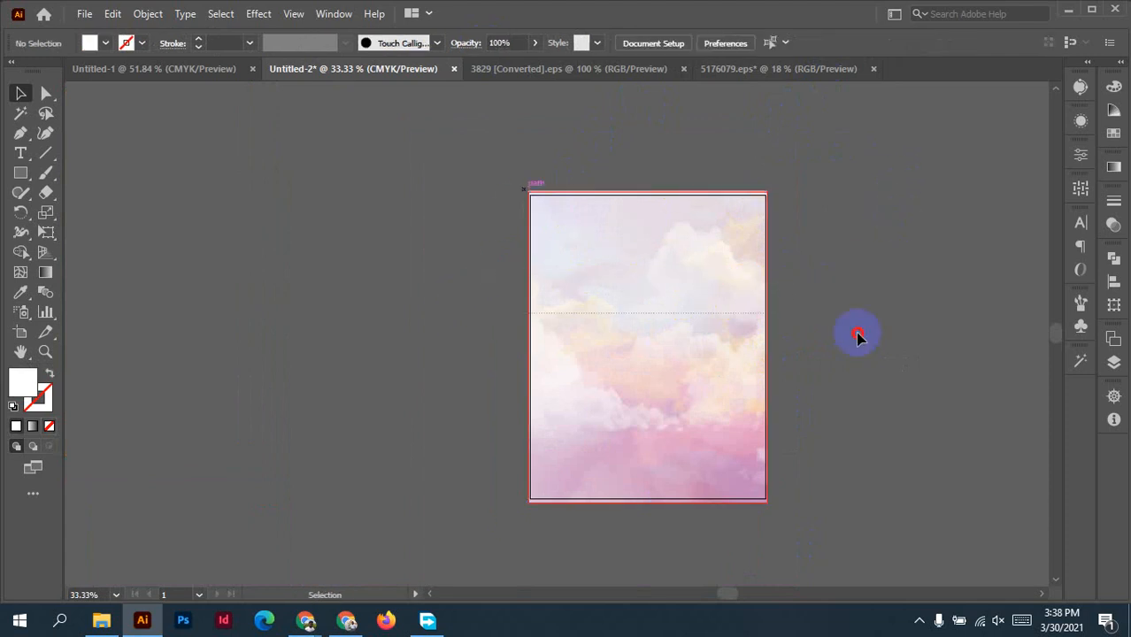
{"action": "scroll", "coordinate": [740, 354], "scroll_direction": "up", "scroll_amount": 10}
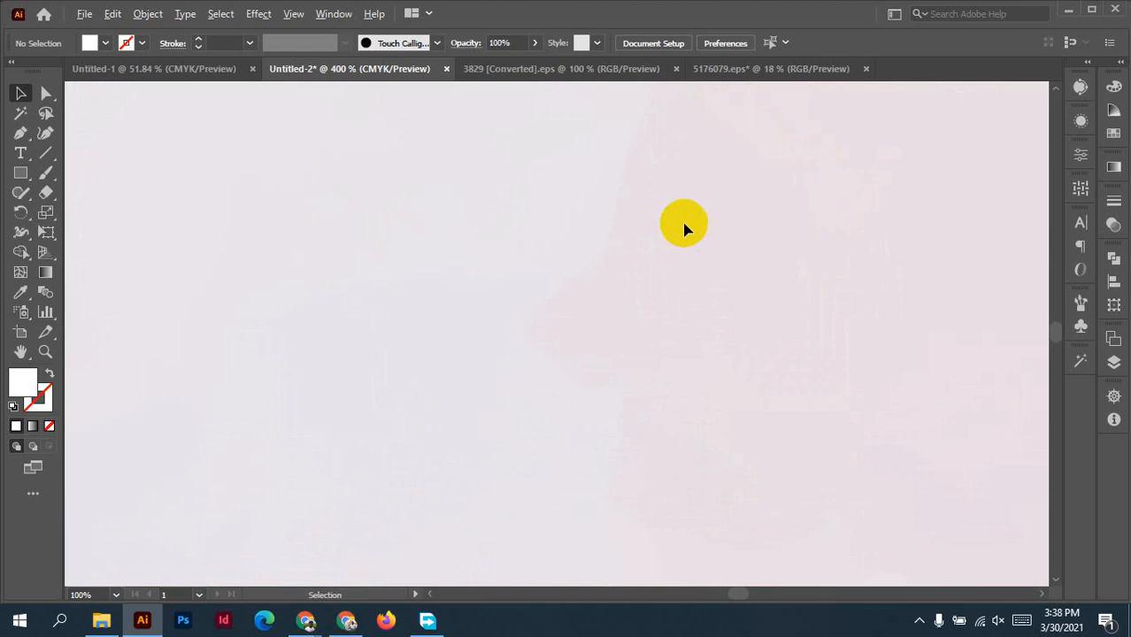
{"action": "scroll", "coordinate": [527, 261], "scroll_direction": "down", "scroll_amount": 10}
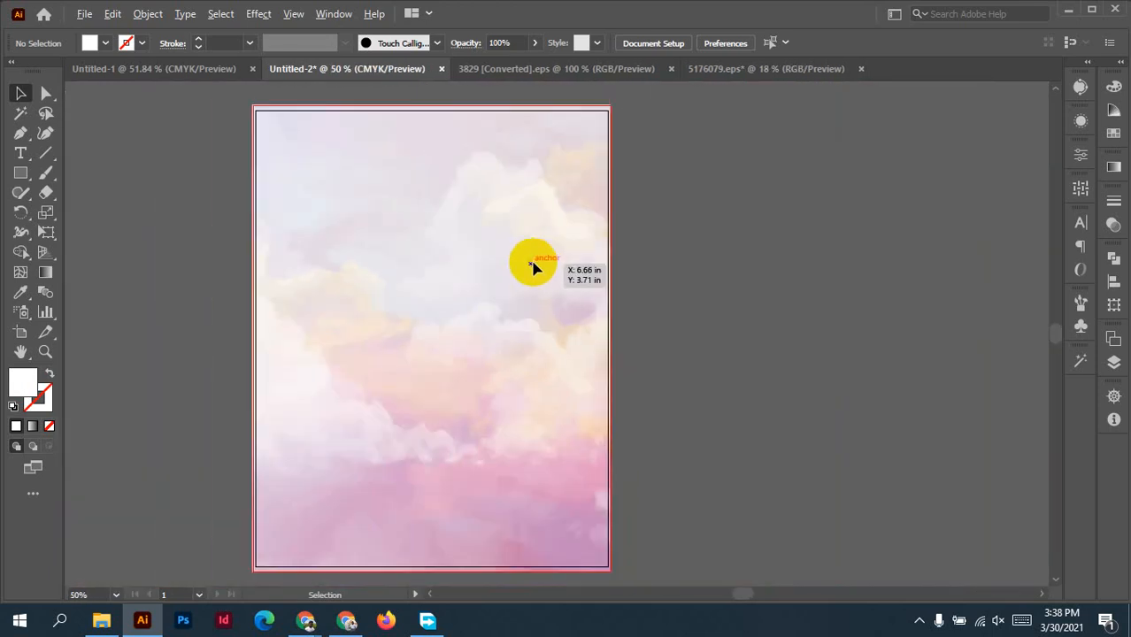
{"action": "left_click_drag", "start_coordinate": [470, 278], "coordinate": [560, 260]}
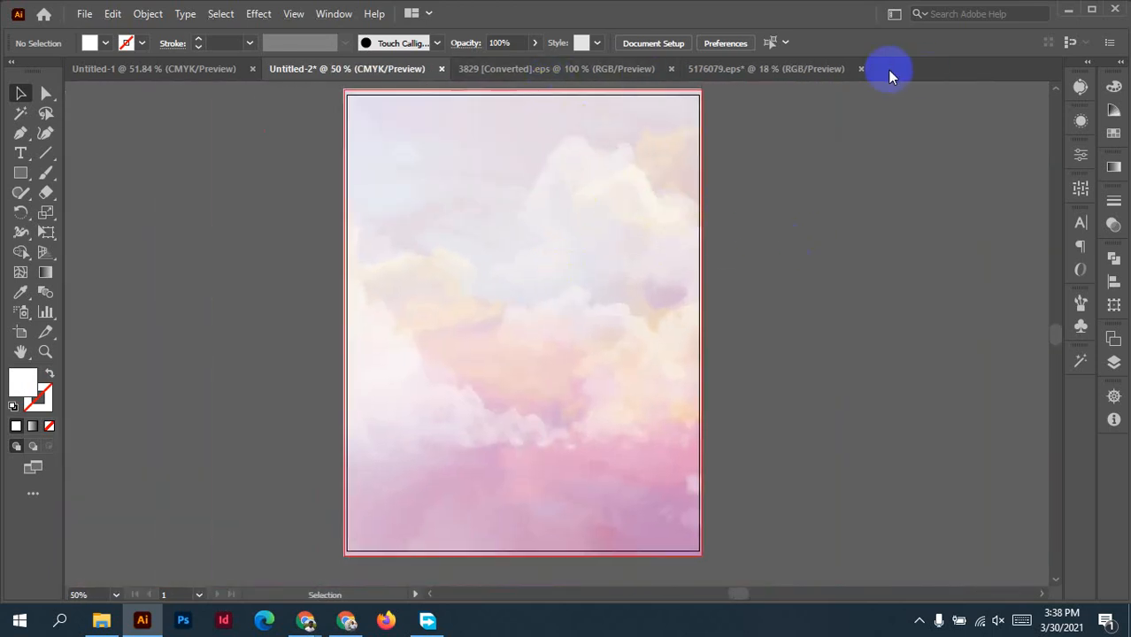
Close the 5176079.eps document without saving, look at the 3829 [Converted].eps certificate, and return to Untitled-2.
{"action": "left_click", "coordinate": [862, 71]}
{"action": "left_click", "coordinate": [654, 331]}
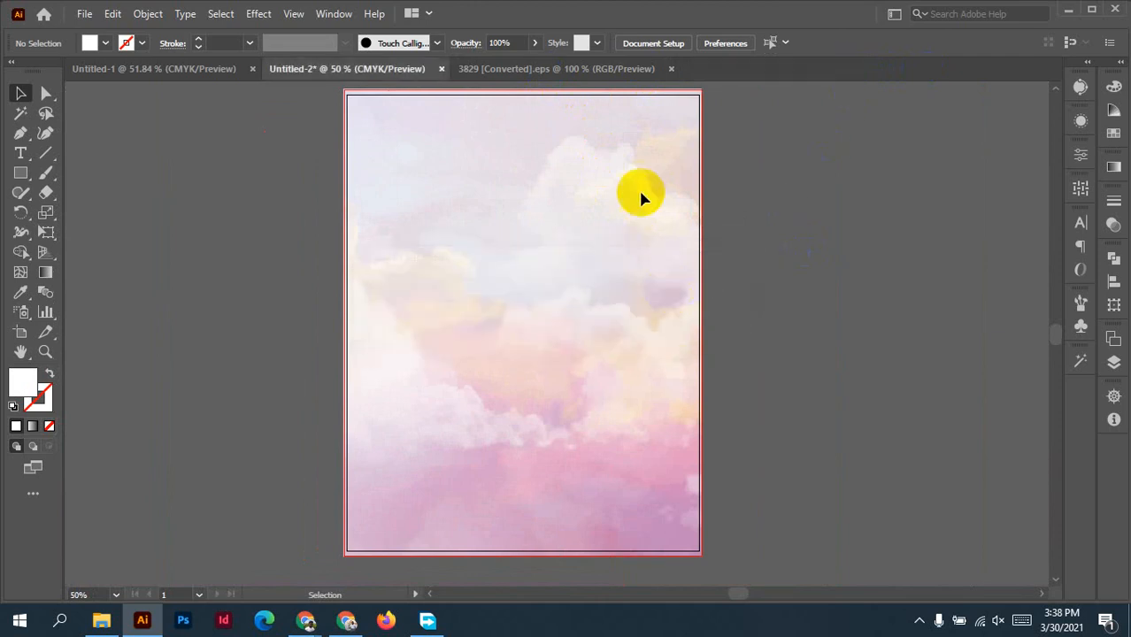
{"action": "left_click", "coordinate": [593, 78]}
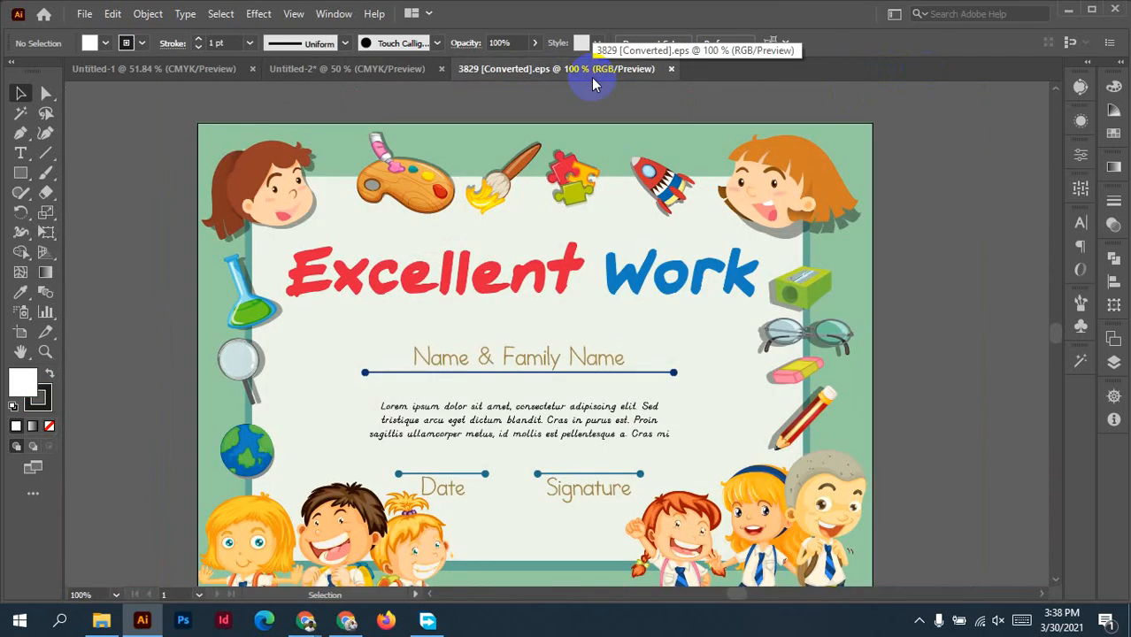
{"action": "left_click", "coordinate": [394, 78]}
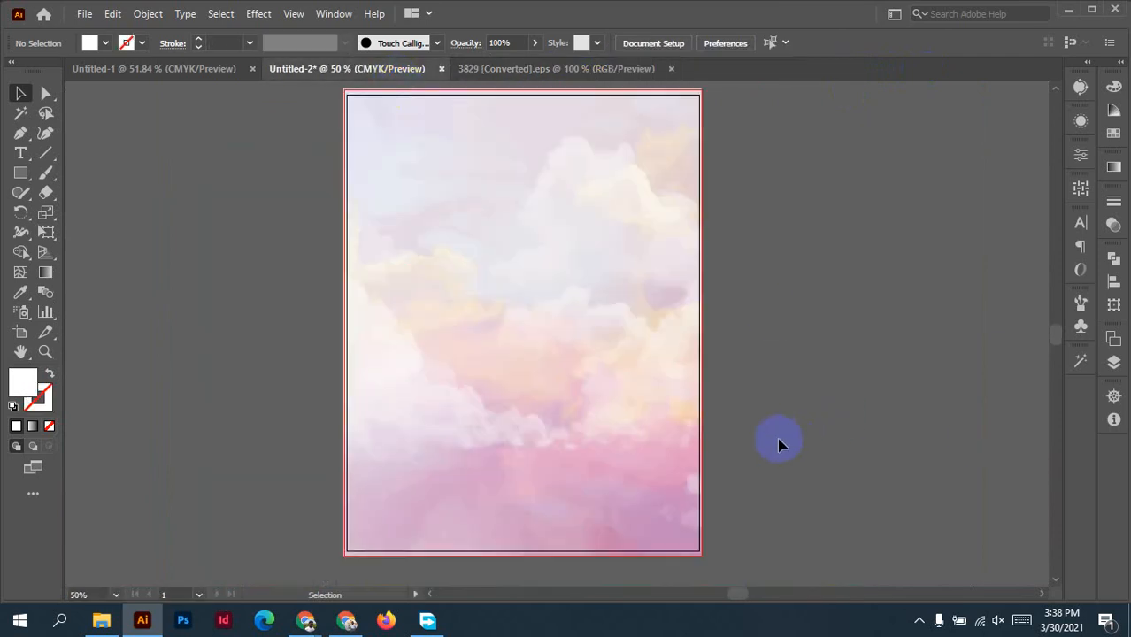
Switch to File Explorer, preview the alphabet practice page 4789609.jpg, and close the preview.
{"action": "left_click", "coordinate": [100, 621]}
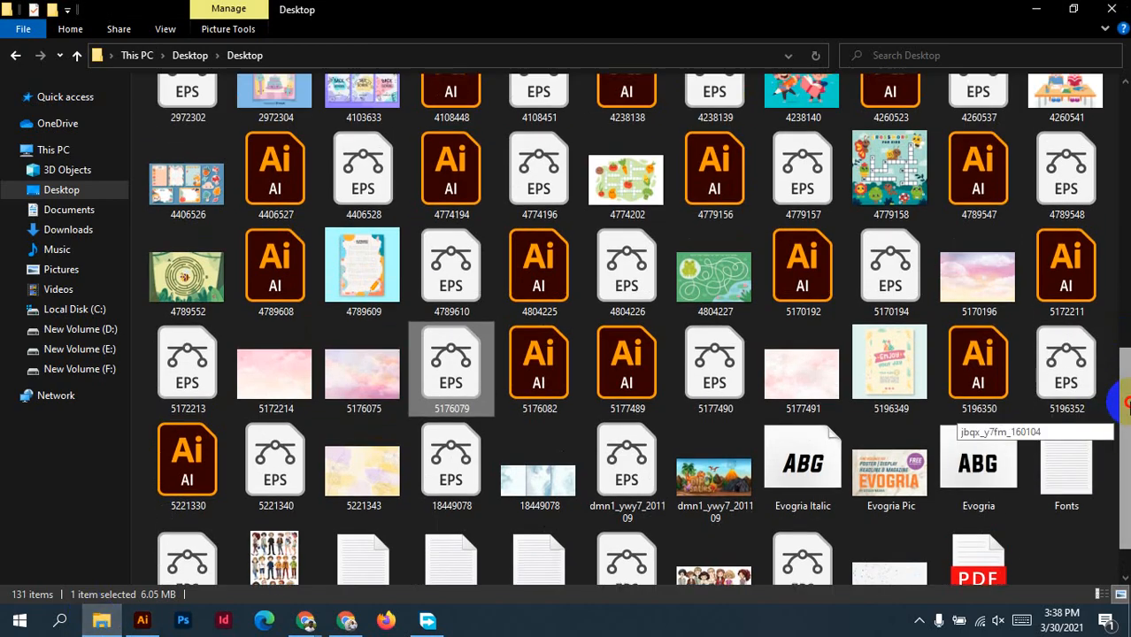
{"action": "scroll", "coordinate": [1122, 394], "scroll_direction": "up", "scroll_amount": 2}
{"action": "scroll", "coordinate": [1122, 393], "scroll_direction": "up", "scroll_amount": 2}
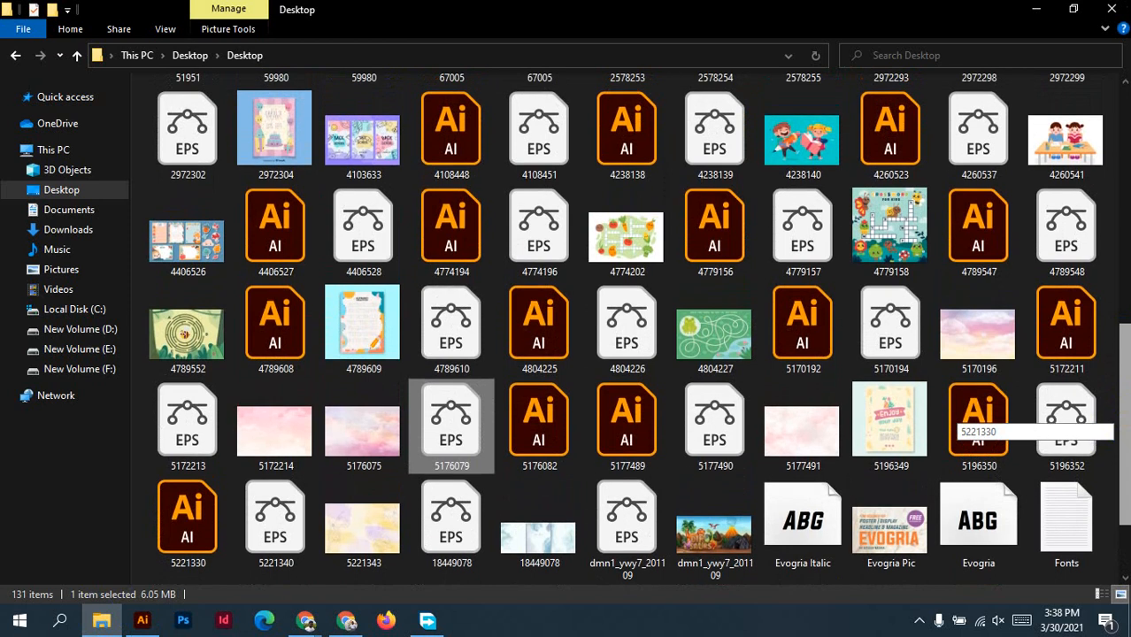
{"action": "double_click", "coordinate": [378, 325]}
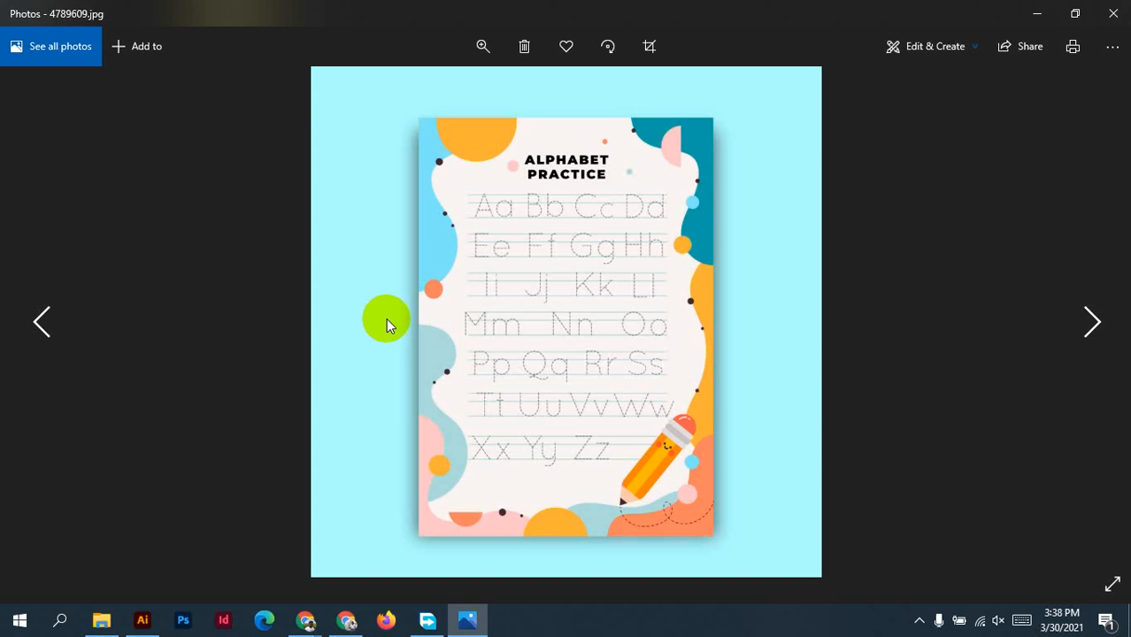
{"action": "left_click", "coordinate": [1116, 14]}
Open the 27192 EPS toy frame from the Desktop folder in Illustrator, retaining the 9-slice scaling option for symbols.
{"action": "left_click_drag", "start_coordinate": [1119, 354], "coordinate": [1124, 198]}
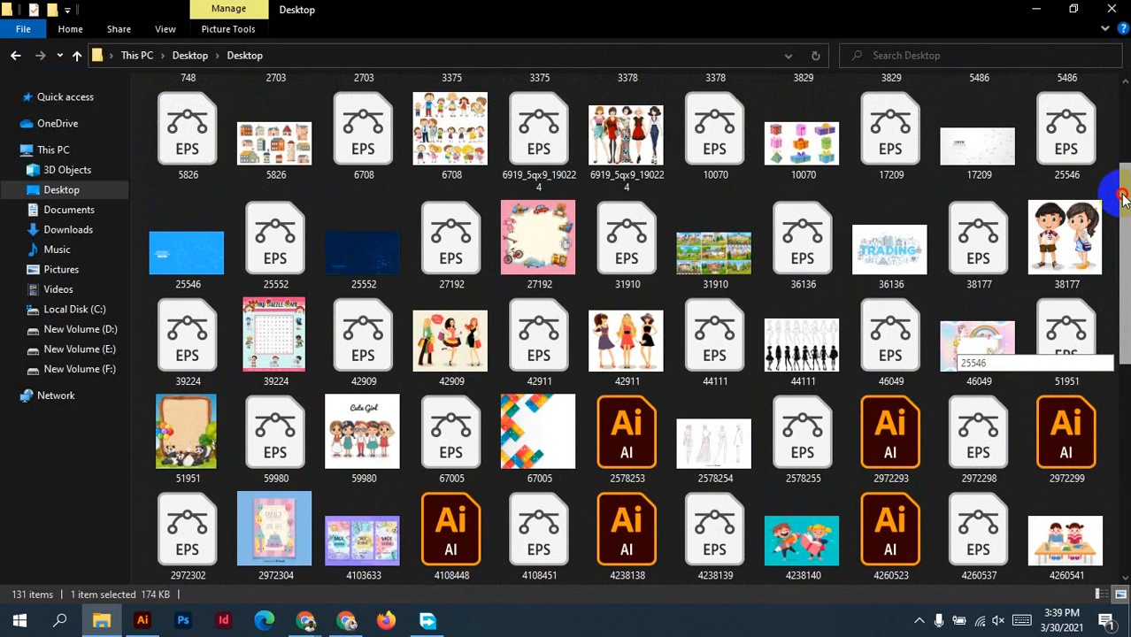
{"action": "left_click_drag", "start_coordinate": [1122, 198], "coordinate": [1124, 203]}
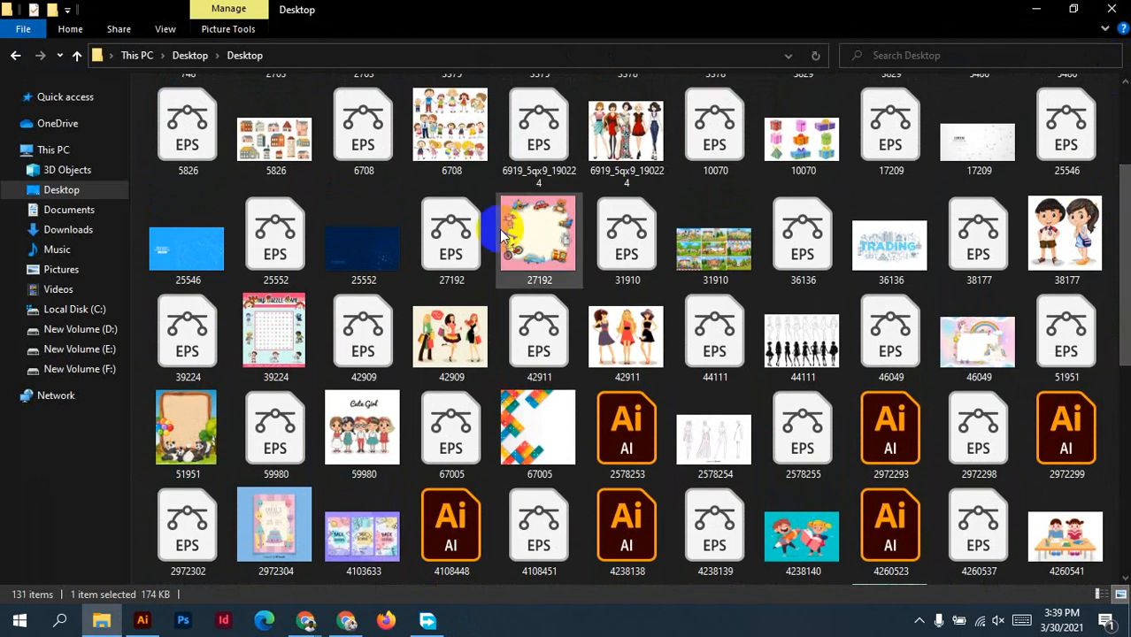
{"action": "double_click", "coordinate": [450, 236]}
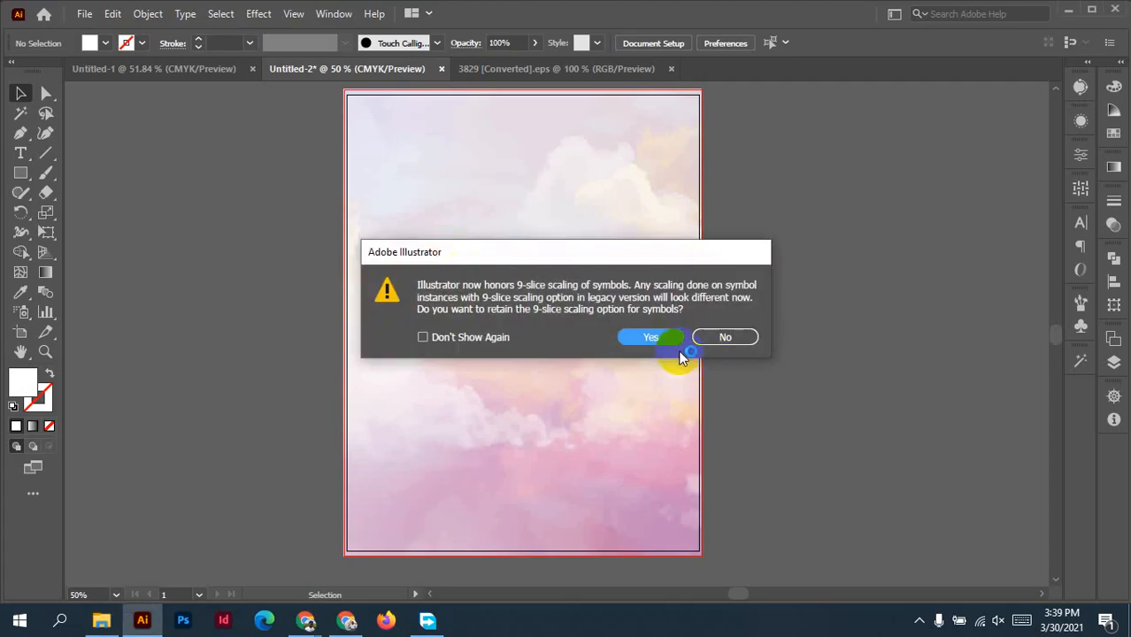
{"action": "left_click", "coordinate": [662, 337]}
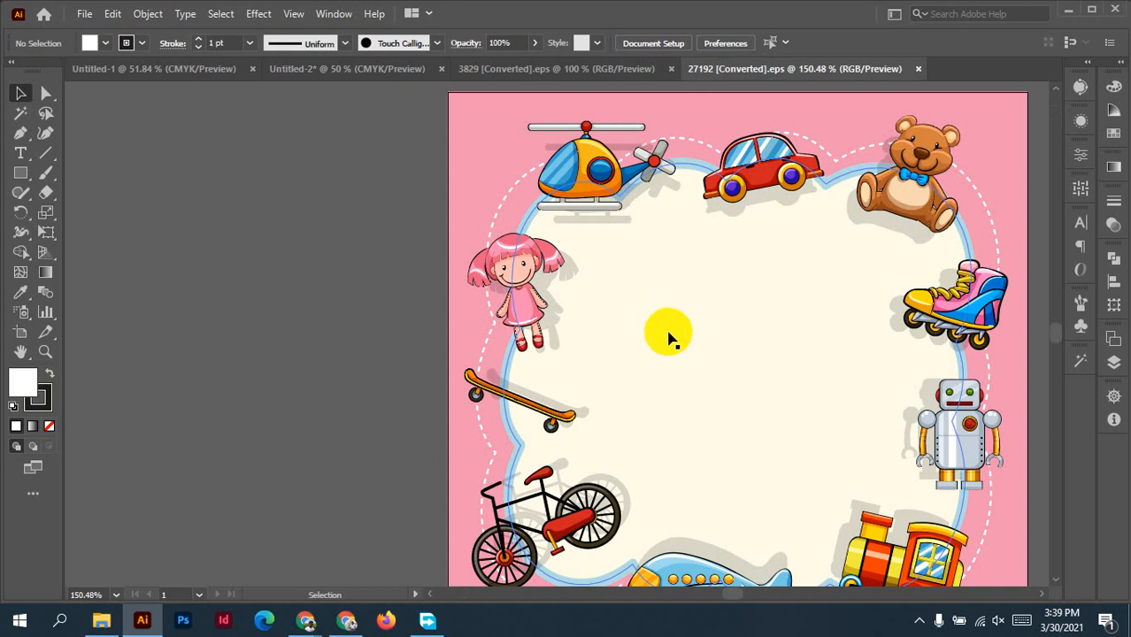
Bring the toy frame group from 27192 into Untitled-2, place it over the cloud background and enlarge it to nearly the artboard's width.
{"action": "scroll", "coordinate": [729, 301], "scroll_direction": "down", "scroll_amount": 2}
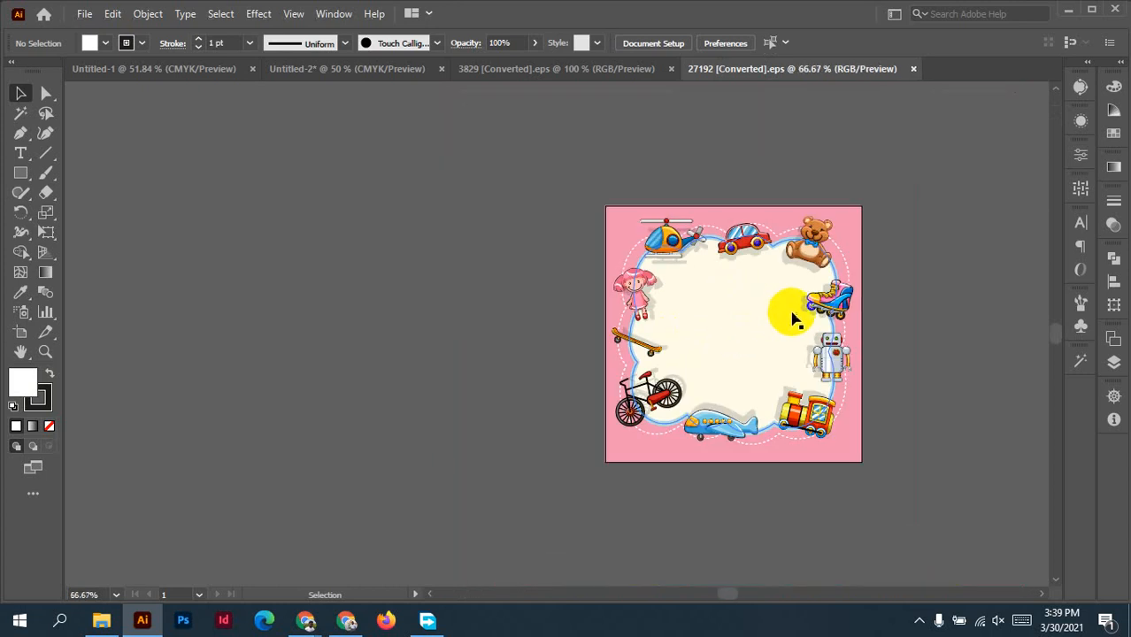
{"action": "scroll", "coordinate": [871, 358], "scroll_direction": "up", "scroll_amount": 1}
{"action": "left_click", "coordinate": [832, 306]}
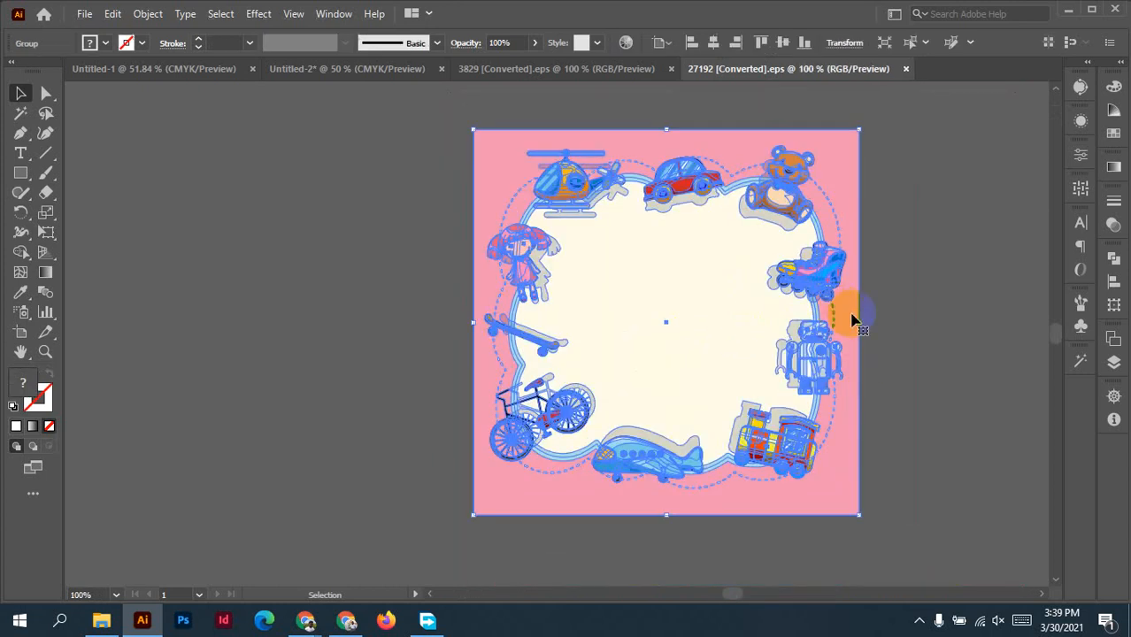
{"action": "left_click_drag", "start_coordinate": [853, 315], "coordinate": [500, 245]}
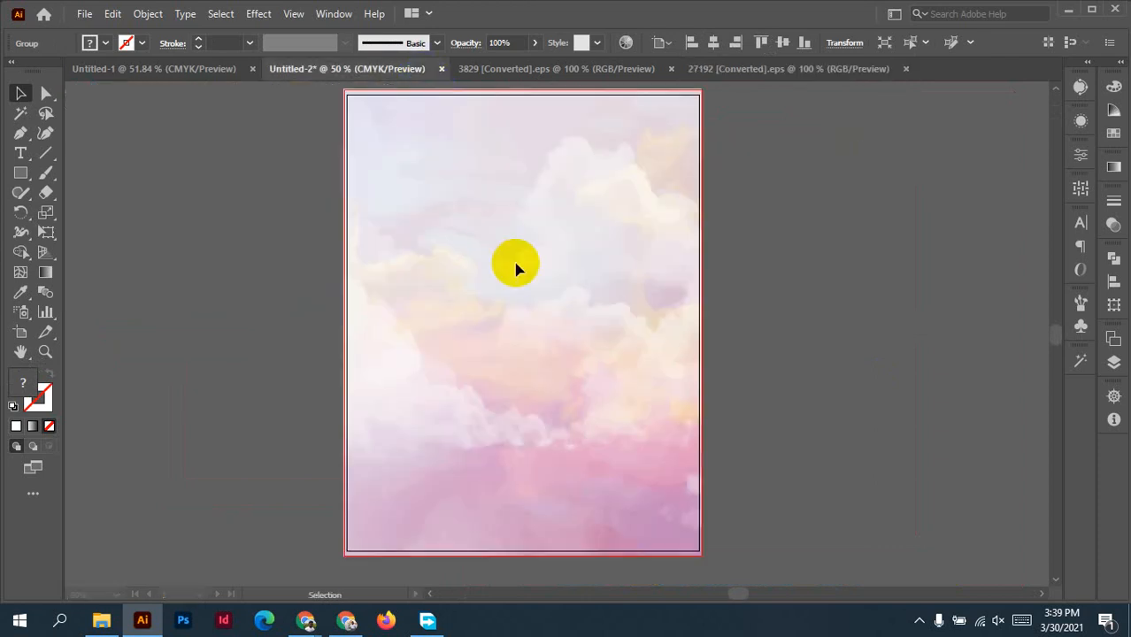
{"action": "left_click_drag", "start_coordinate": [514, 310], "coordinate": [609, 352]}
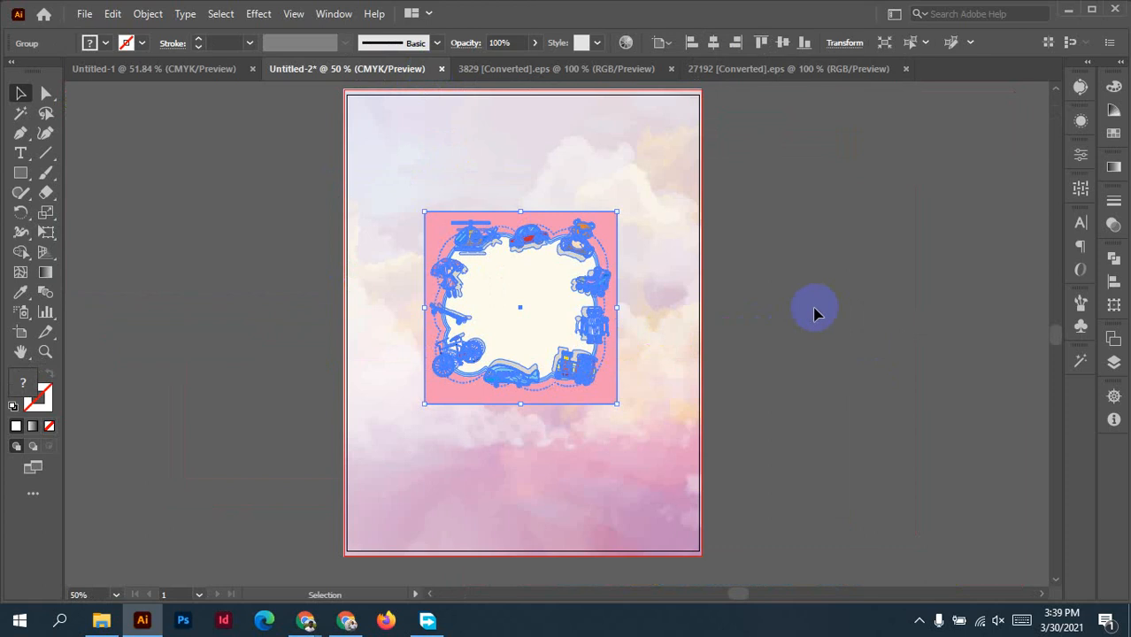
{"action": "left_click_drag", "start_coordinate": [616, 407], "coordinate": [729, 471]}
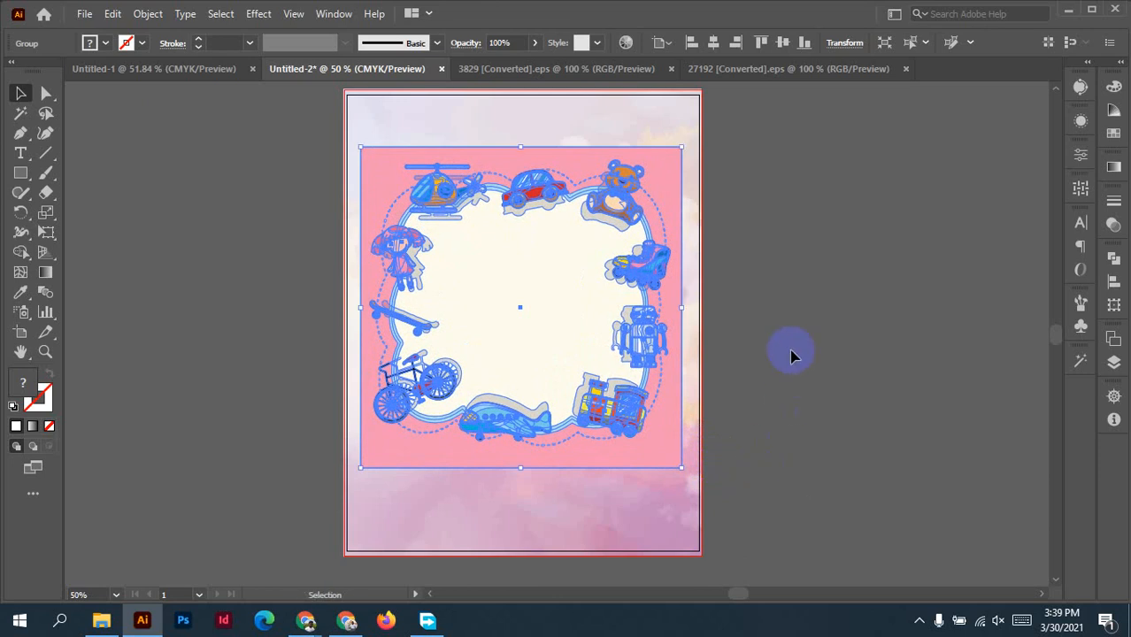
{"action": "left_click", "coordinate": [798, 285]}
Ungroup the toy frame artwork and delete its pink background square.
{"action": "scroll", "coordinate": [675, 259], "scroll_direction": "up", "scroll_amount": 1}
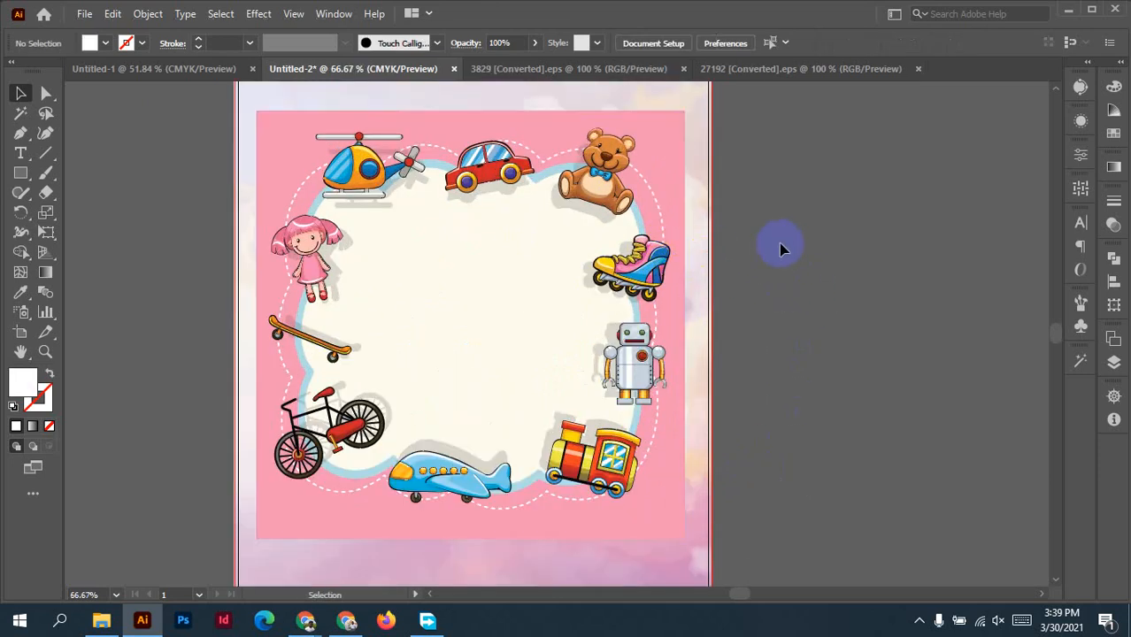
{"action": "left_click_drag", "start_coordinate": [744, 211], "coordinate": [666, 147]}
{"action": "right_click", "coordinate": [667, 147]}
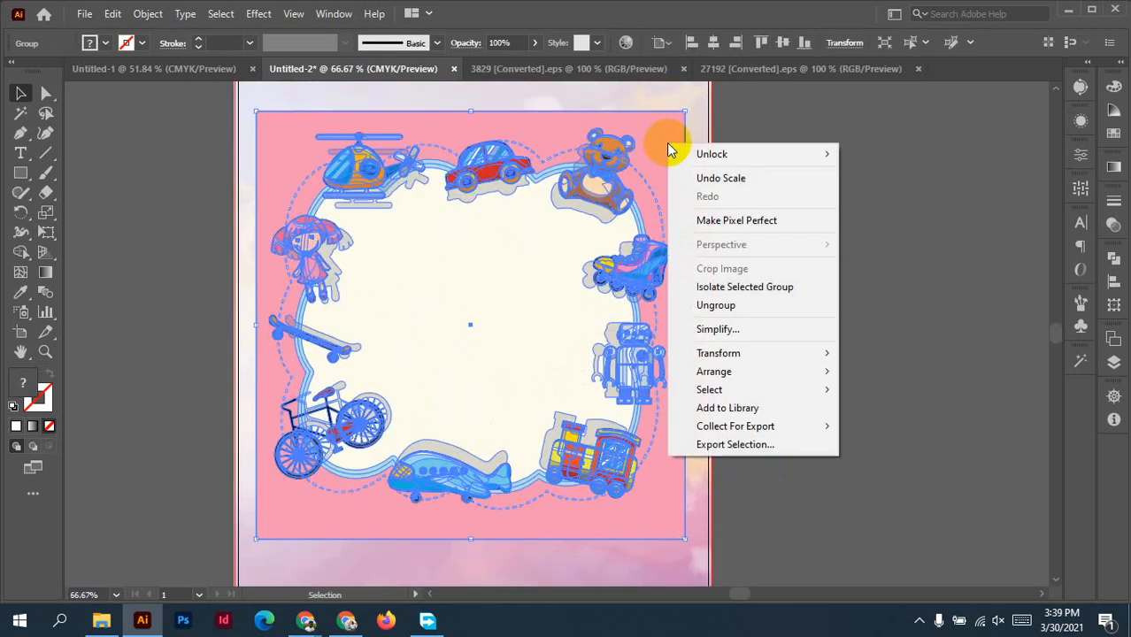
{"action": "left_click", "coordinate": [715, 306]}
{"action": "left_click", "coordinate": [836, 256]}
{"action": "scroll", "coordinate": [836, 255], "scroll_direction": "down", "scroll_amount": 2}
{"action": "left_click_drag", "start_coordinate": [758, 182], "coordinate": [400, 202]}
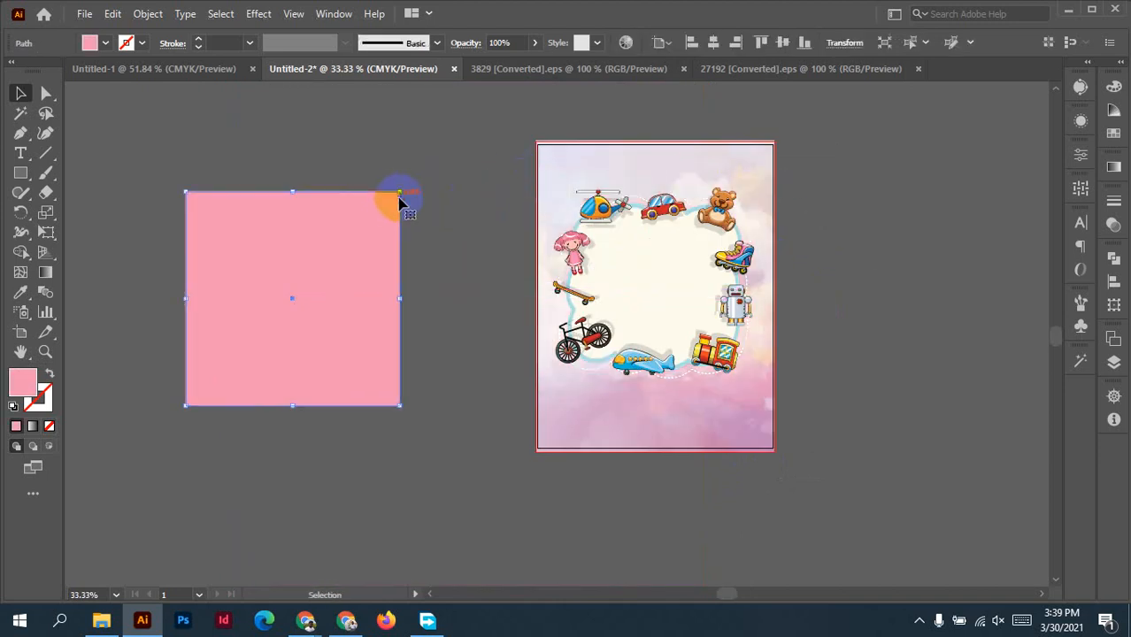
{"action": "scroll", "coordinate": [687, 285], "scroll_direction": "up", "scroll_amount": 2}
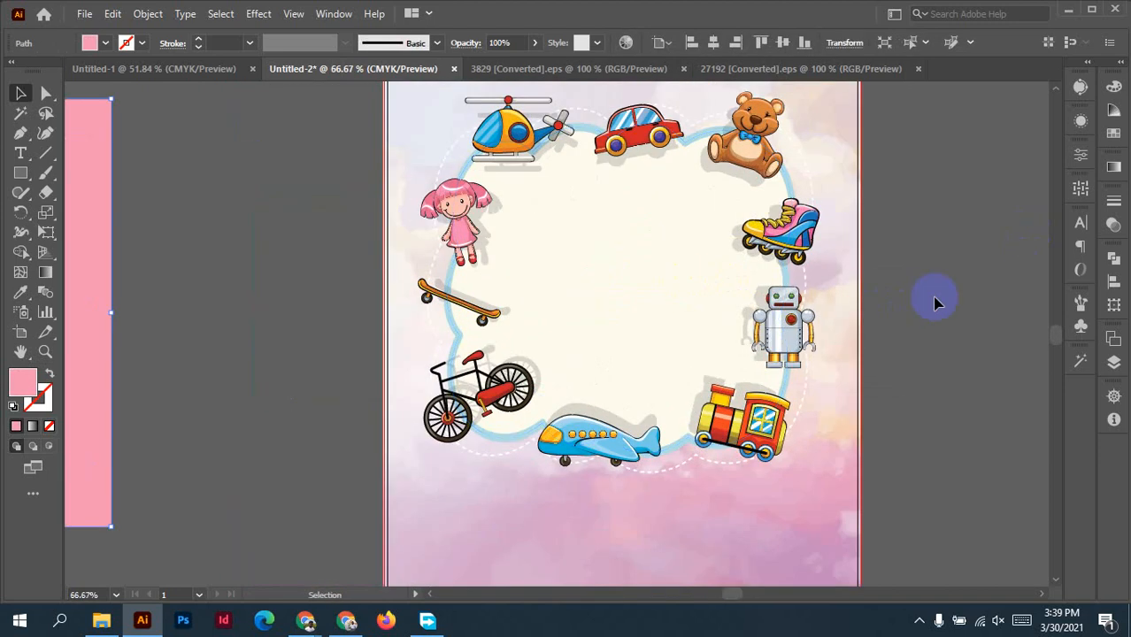
{"action": "left_click_drag", "start_coordinate": [935, 299], "coordinate": [974, 264]}
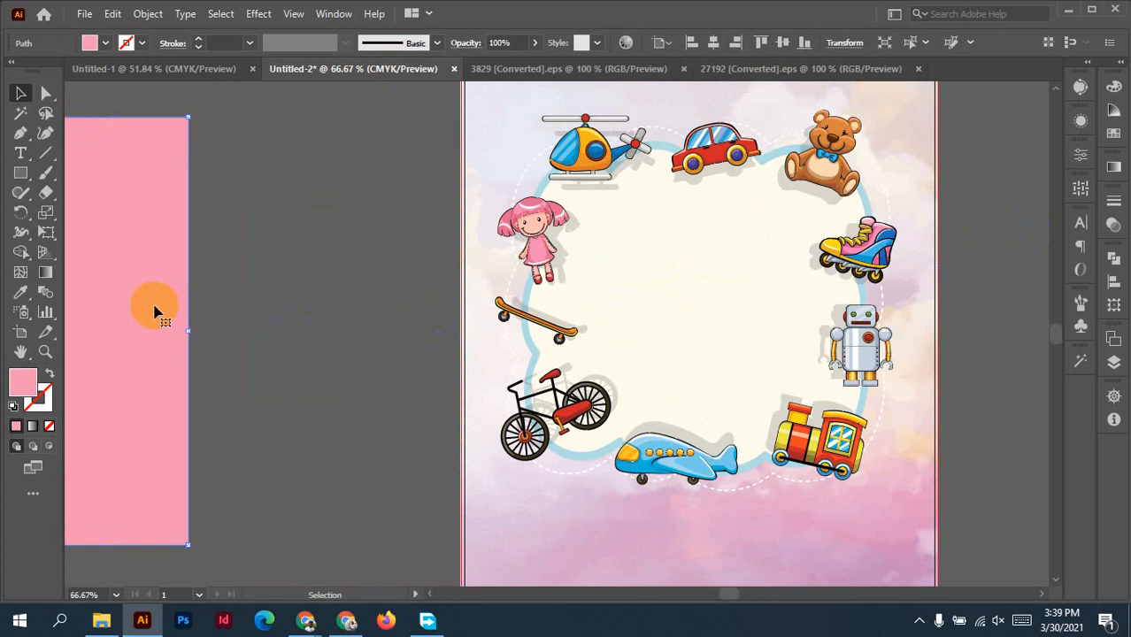
{"action": "key", "text": "Delete"}
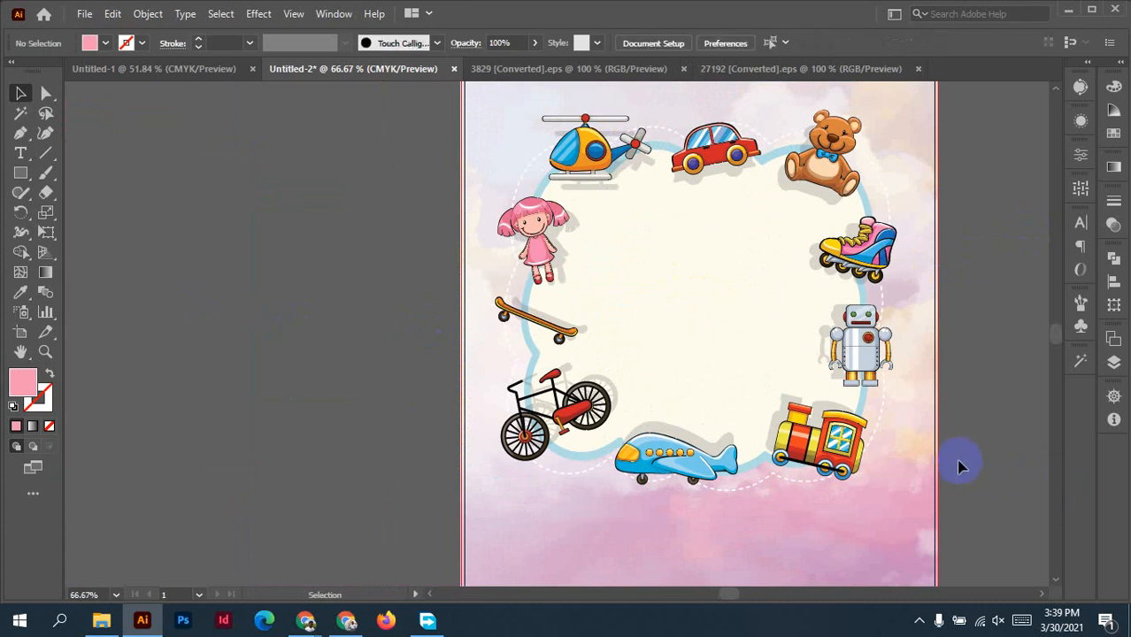
Examine the toy frame's placement and detail against the cloud background and artboard edges.
{"action": "scroll", "coordinate": [956, 433], "scroll_direction": "down", "scroll_amount": 2}
{"action": "left_click_drag", "start_coordinate": [967, 422], "coordinate": [941, 399]}
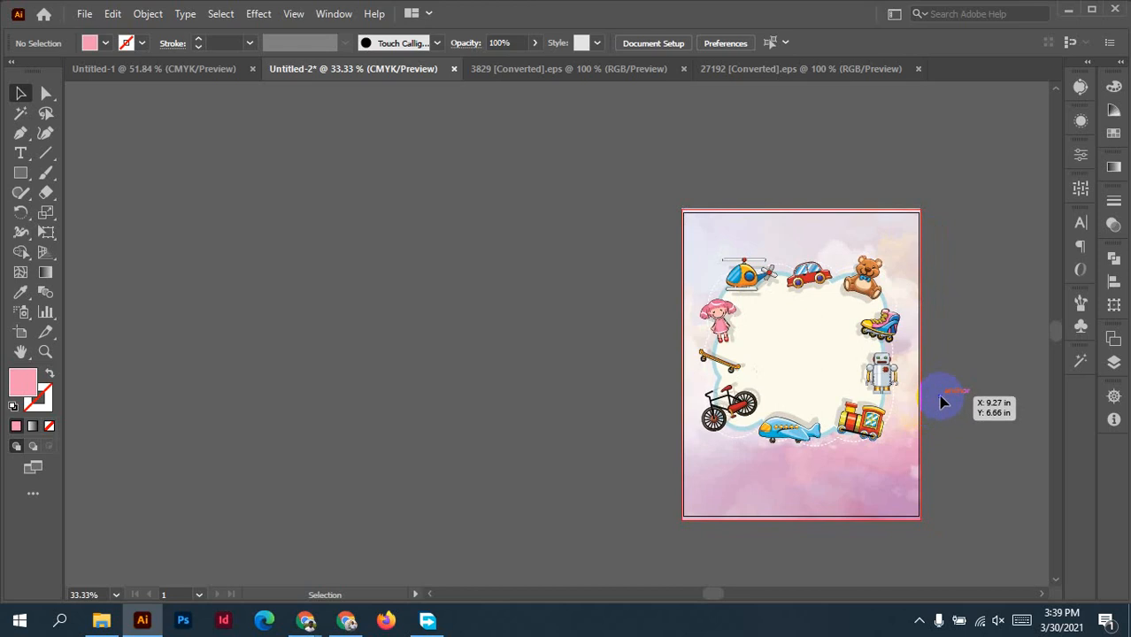
{"action": "scroll", "coordinate": [941, 399], "scroll_direction": "up", "scroll_amount": 1}
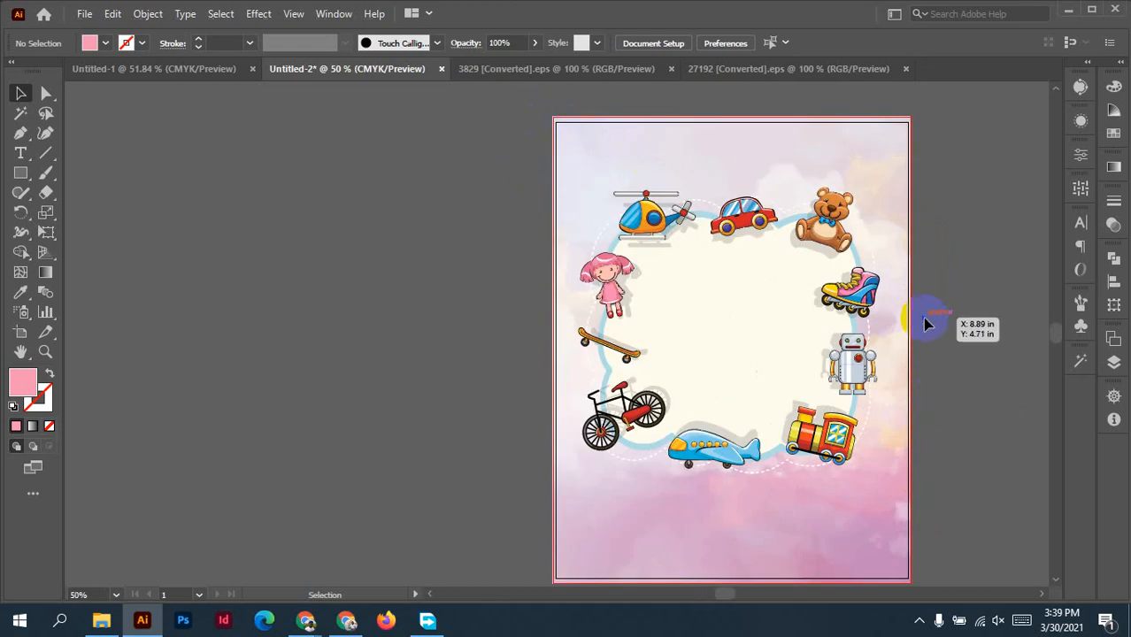
{"action": "scroll", "coordinate": [897, 314], "scroll_direction": "up", "scroll_amount": 2}
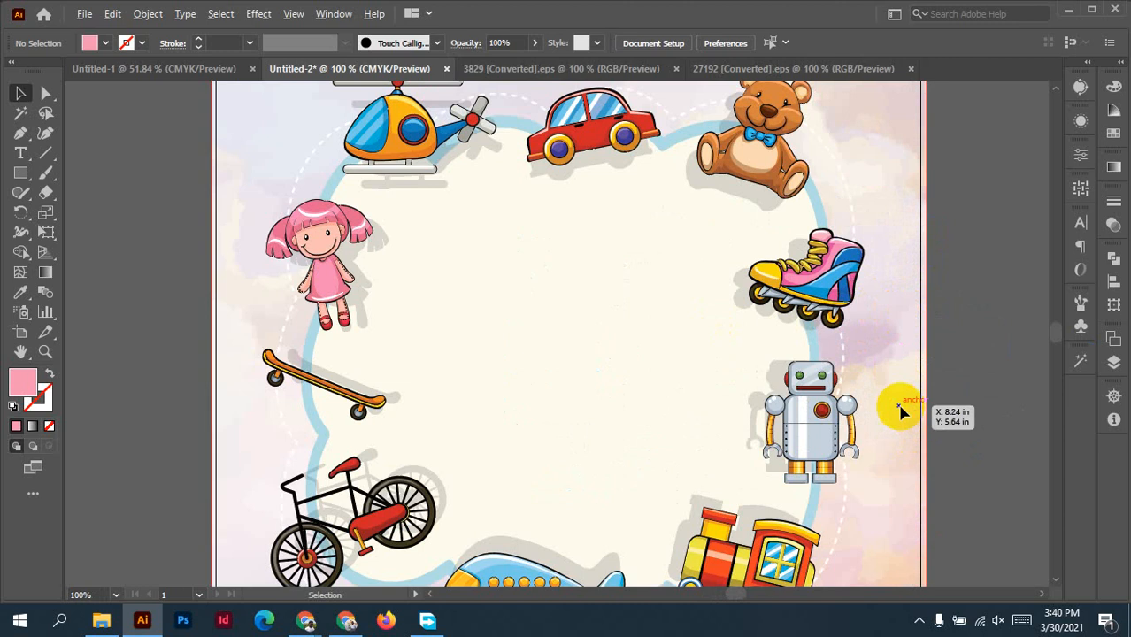
{"action": "scroll", "coordinate": [894, 398], "scroll_direction": "down", "scroll_amount": 1}
{"action": "left_click_drag", "start_coordinate": [894, 397], "coordinate": [832, 408]}
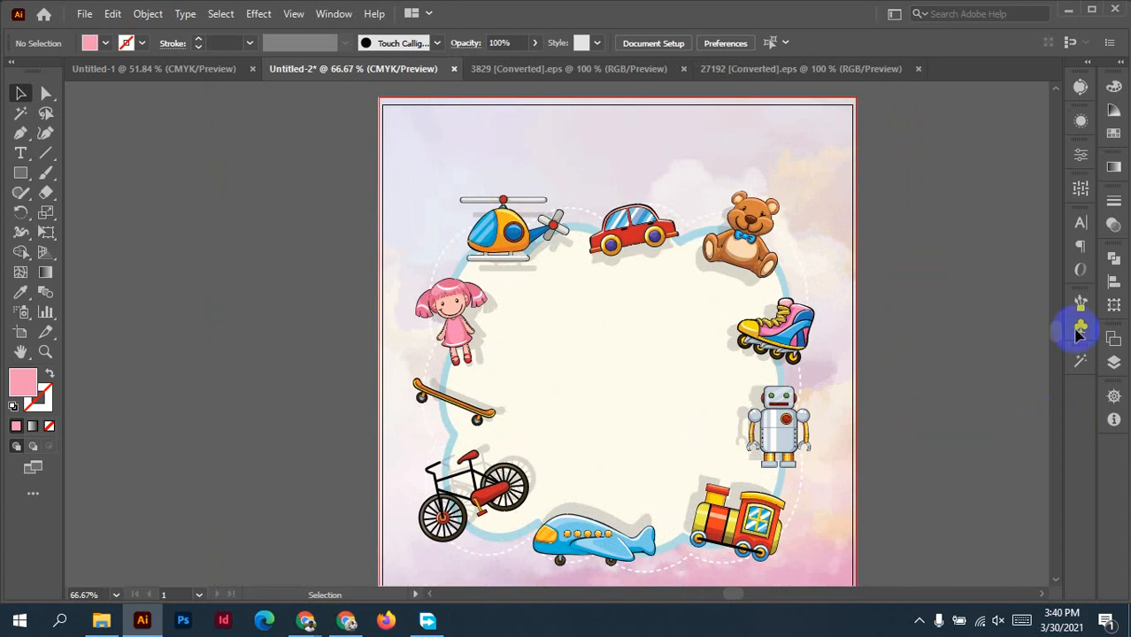
{"action": "left_click", "coordinate": [759, 331]}
{"action": "right_click", "coordinate": [770, 343]}
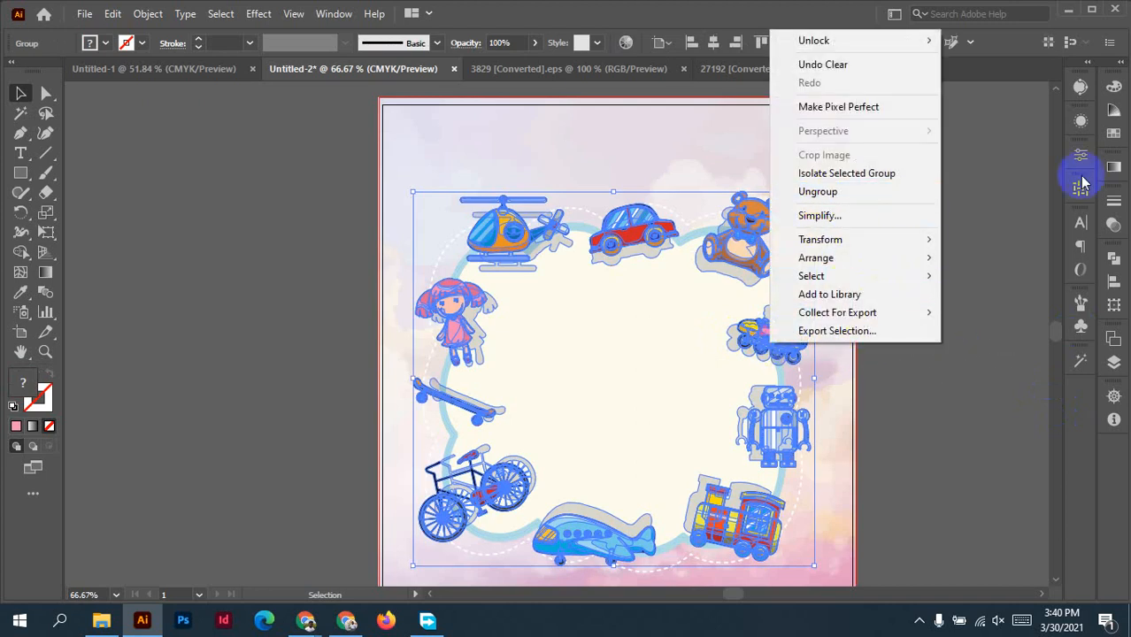
{"action": "left_click", "coordinate": [995, 341]}
{"action": "left_click_drag", "start_coordinate": [733, 267], "coordinate": [788, 273]}
{"action": "key", "text": "ctrl+z"}
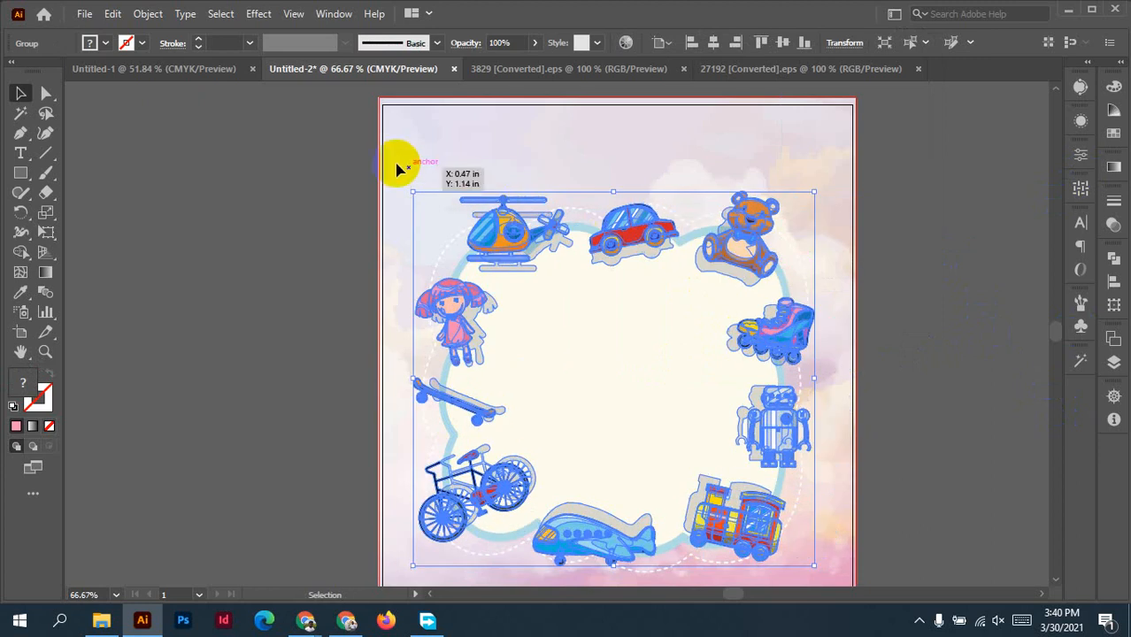
Group the toys with their cream frame and center the group vertically and horizontally on the artboard.
{"action": "left_click_drag", "start_coordinate": [375, 165], "coordinate": [879, 523]}
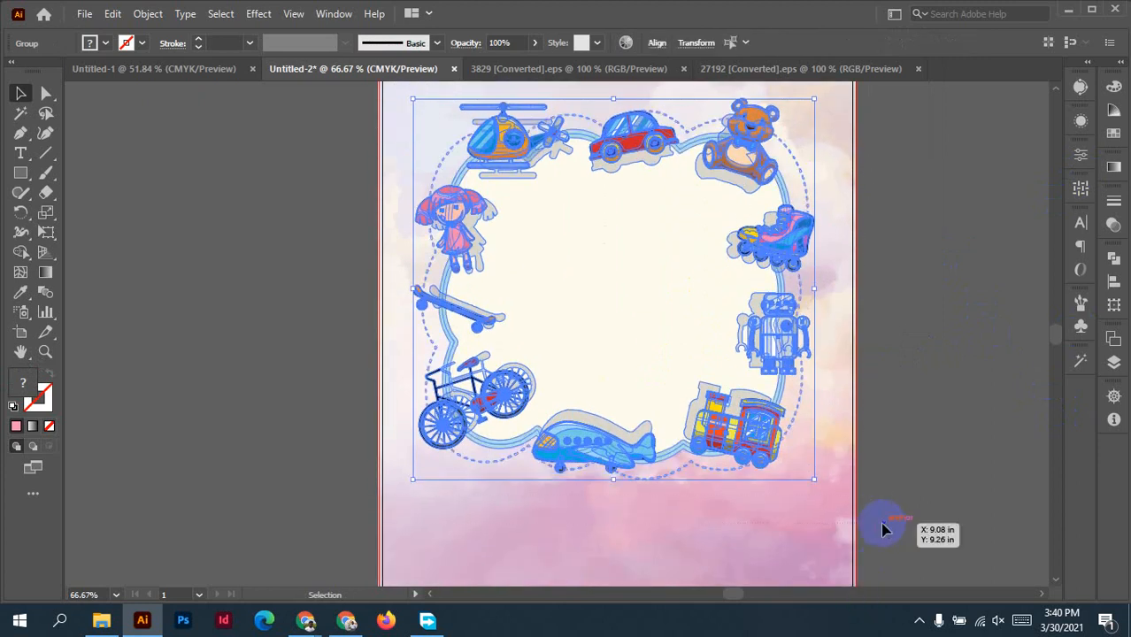
{"action": "right_click", "coordinate": [637, 250]}
{"action": "left_click", "coordinate": [691, 398]}
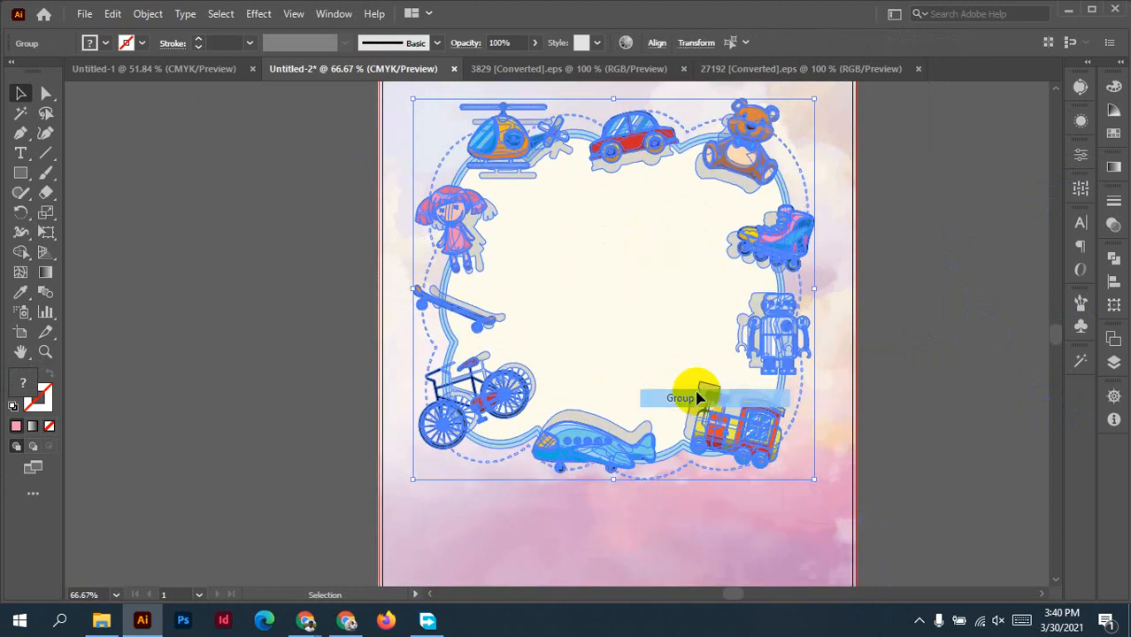
{"action": "left_click", "coordinate": [781, 45]}
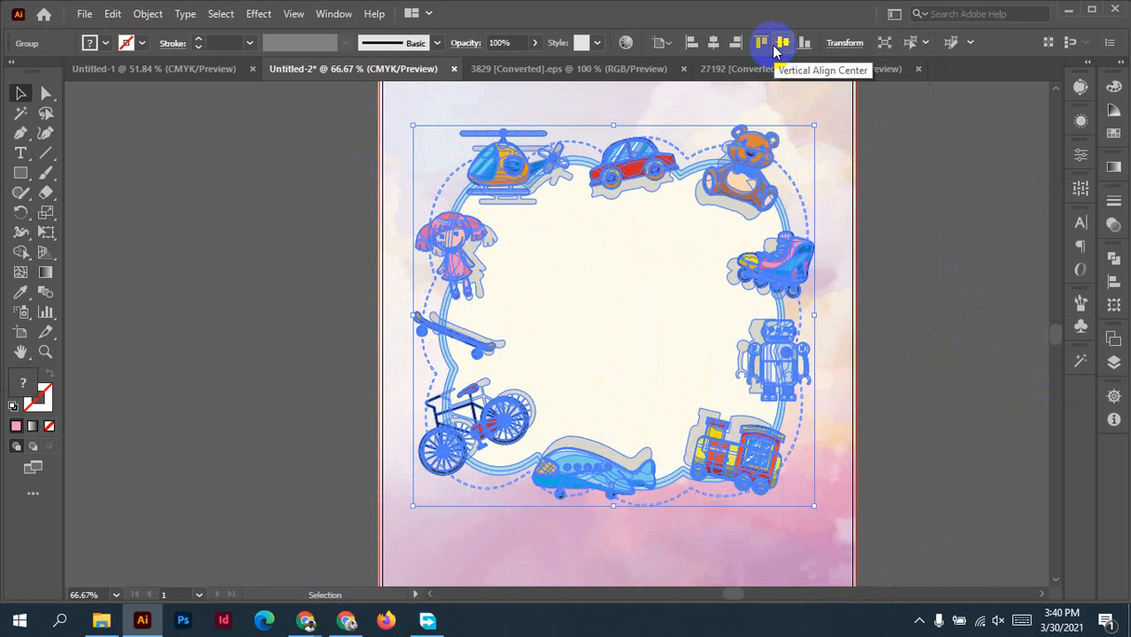
{"action": "left_click", "coordinate": [713, 44]}
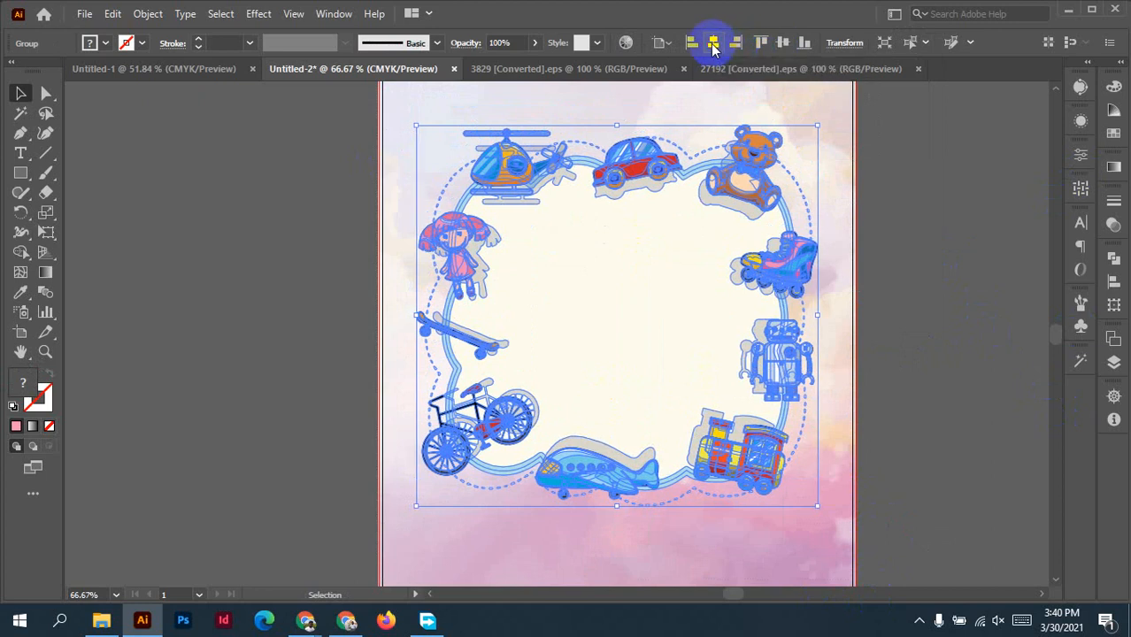
Ungroup the centered artwork and ungroup its cream frame shape with the blue and dashed outlines.
{"action": "right_click", "coordinate": [702, 239]}
{"action": "left_click", "coordinate": [797, 403]}
{"action": "left_click", "coordinate": [702, 270]}
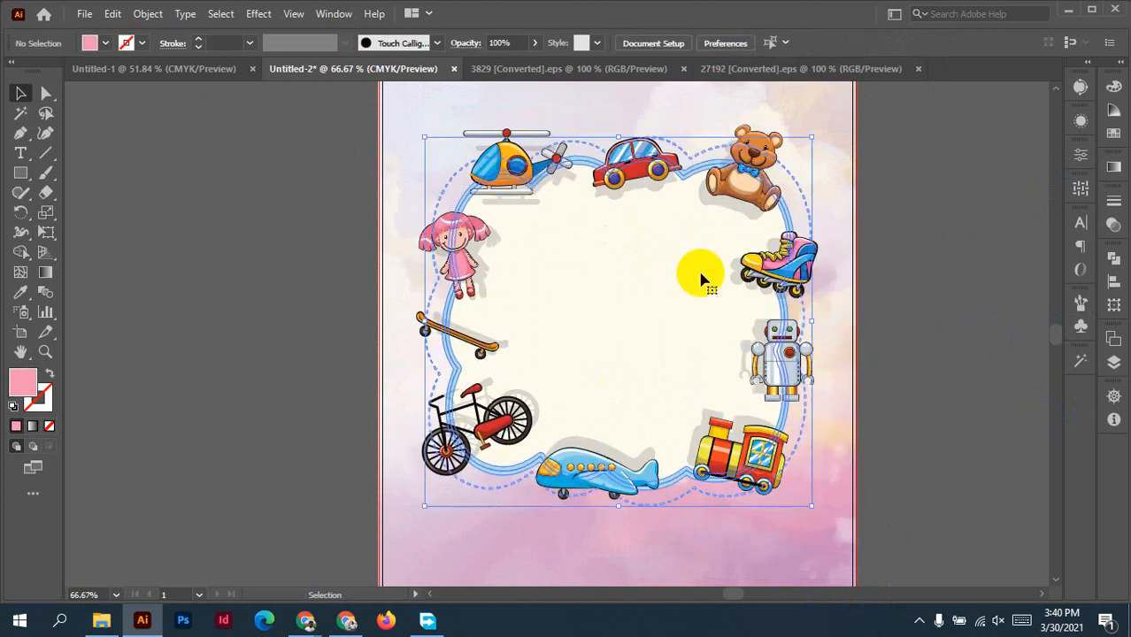
{"action": "right_click", "coordinate": [703, 276]}
{"action": "left_click", "coordinate": [798, 435]}
{"action": "left_click", "coordinate": [939, 329]}
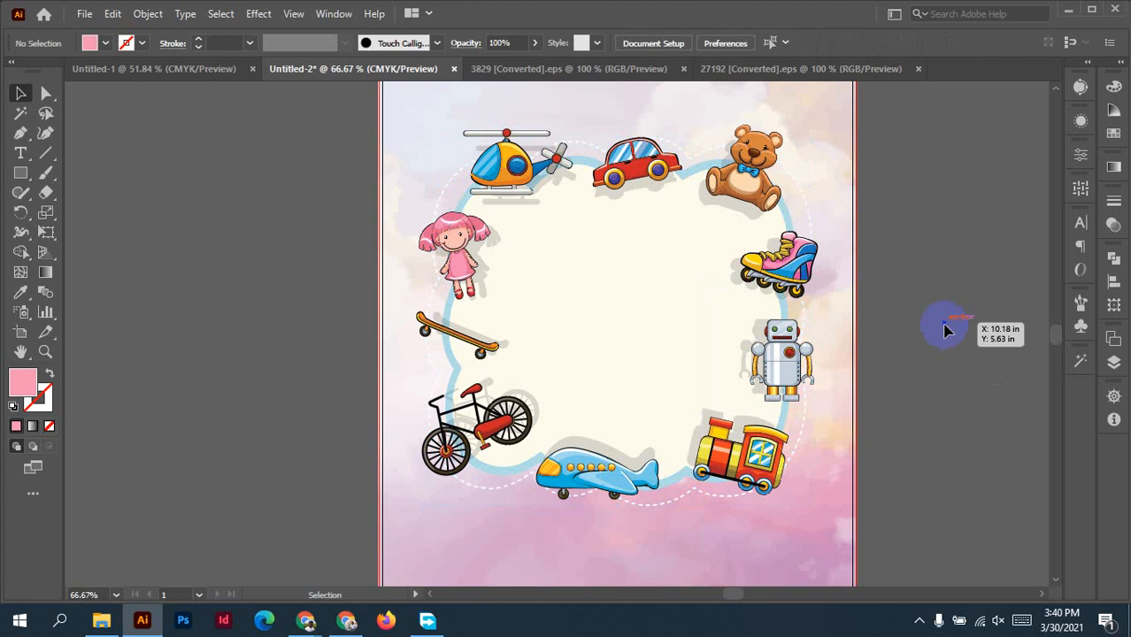
Ungroup the toys and move the roller skate off the artboard onto the pasteboard to its right.
{"action": "left_click", "coordinate": [779, 272]}
{"action": "right_click", "coordinate": [778, 269]}
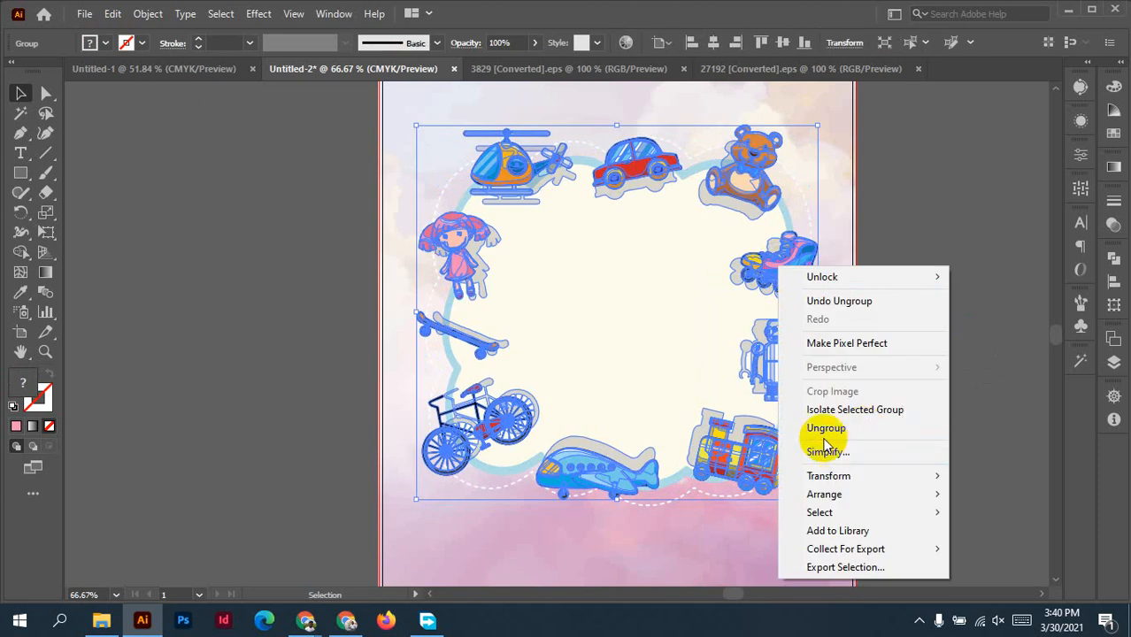
{"action": "left_click", "coordinate": [843, 435]}
{"action": "left_click", "coordinate": [926, 369]}
{"action": "left_click", "coordinate": [786, 282]}
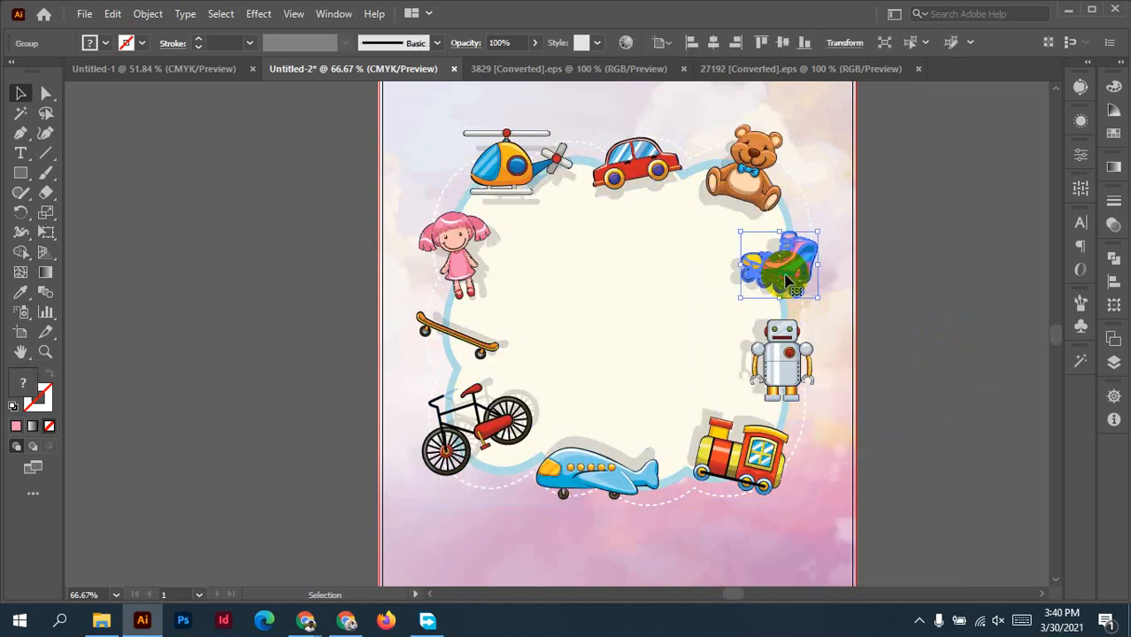
{"action": "left_click_drag", "start_coordinate": [786, 282], "coordinate": [966, 278]}
{"action": "left_click_drag", "start_coordinate": [740, 278], "coordinate": [943, 281]}
{"action": "key", "text": "a"}
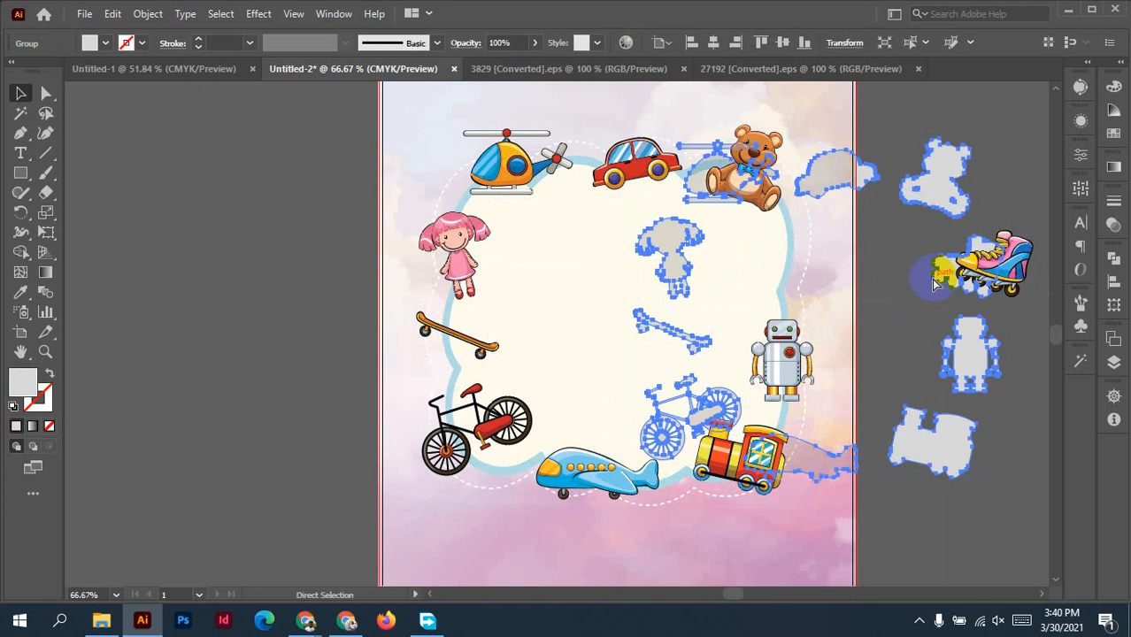
{"action": "left_click_drag", "start_coordinate": [925, 284], "coordinate": [925, 283]}
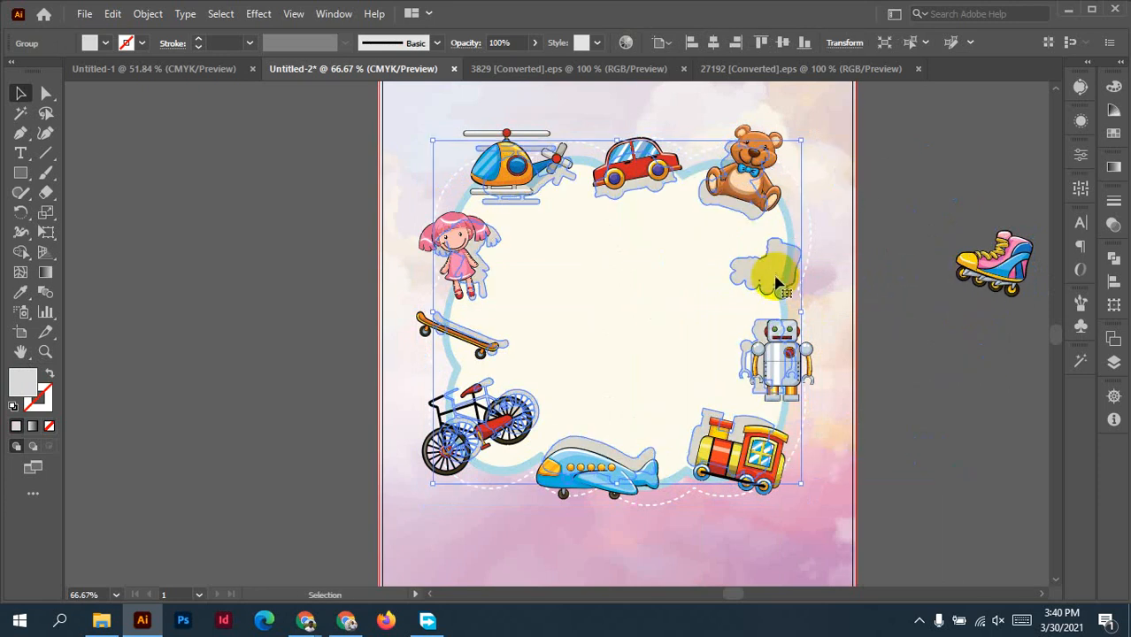
Ungroup the grey toy shadows and move the roller skate's shadow behind the skate beside the artboard.
{"action": "right_click", "coordinate": [770, 277]}
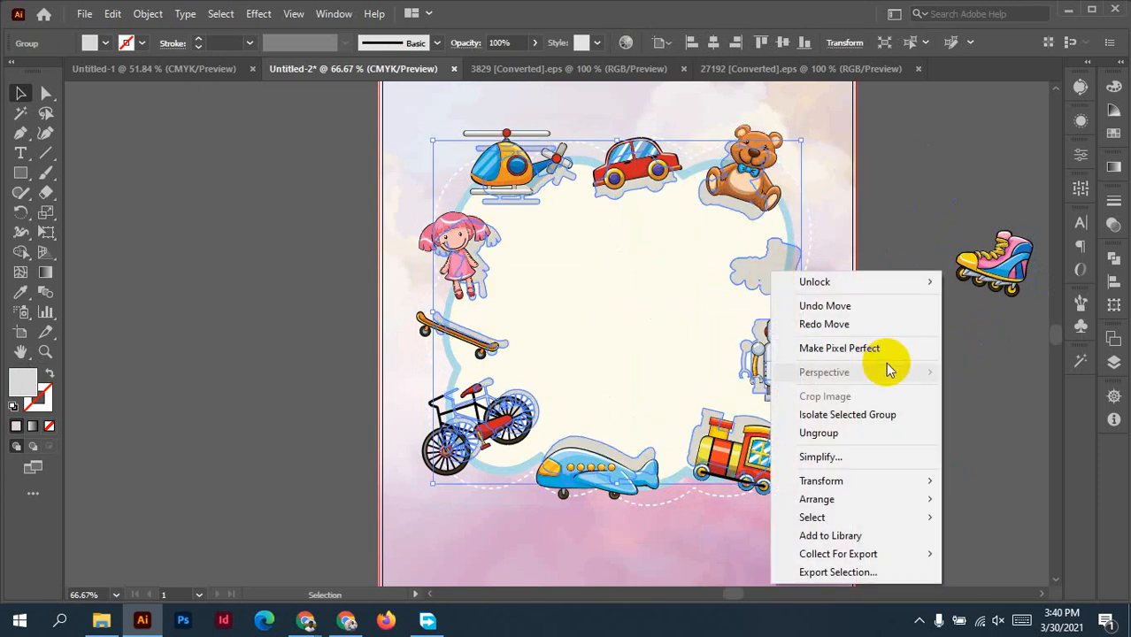
{"action": "left_click", "coordinate": [832, 434]}
{"action": "left_click", "coordinate": [833, 321]}
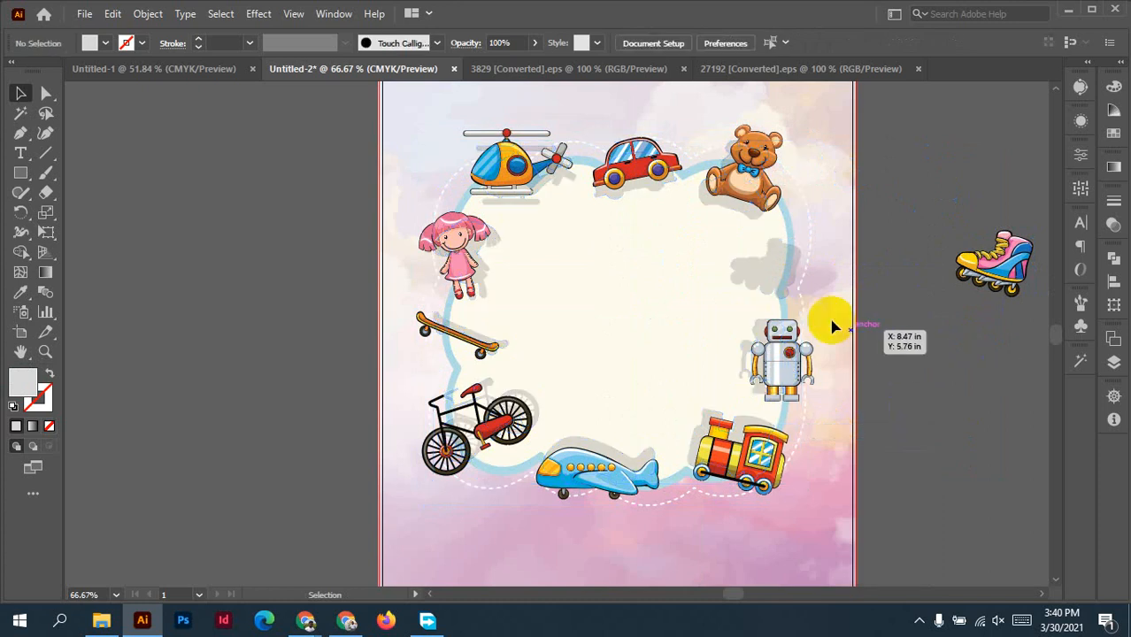
{"action": "left_click_drag", "start_coordinate": [778, 286], "coordinate": [996, 301]}
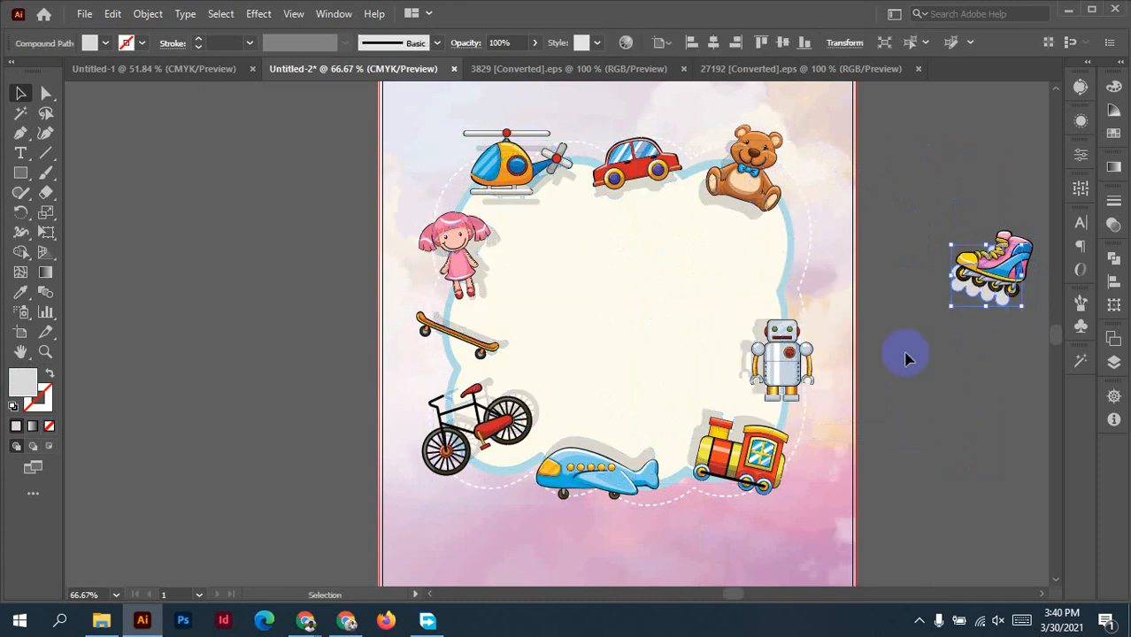
Delete the skateboard and its grey shadow from the frame, and the roller skate with its shadow beside the artboard.
{"action": "left_click", "coordinate": [482, 347]}
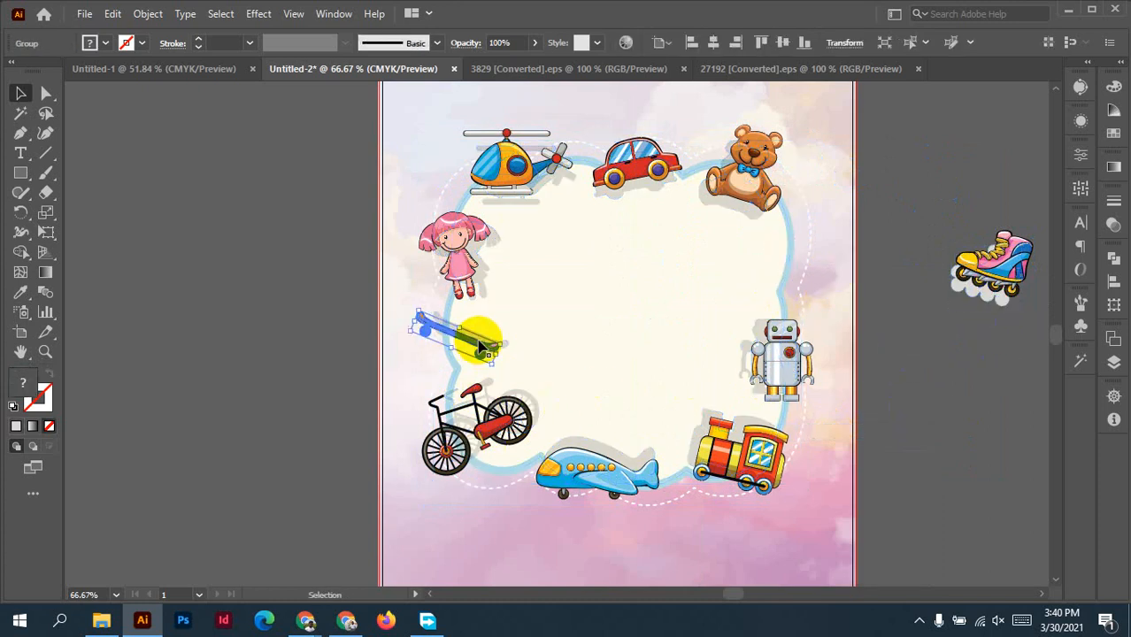
{"action": "key", "text": "Delete"}
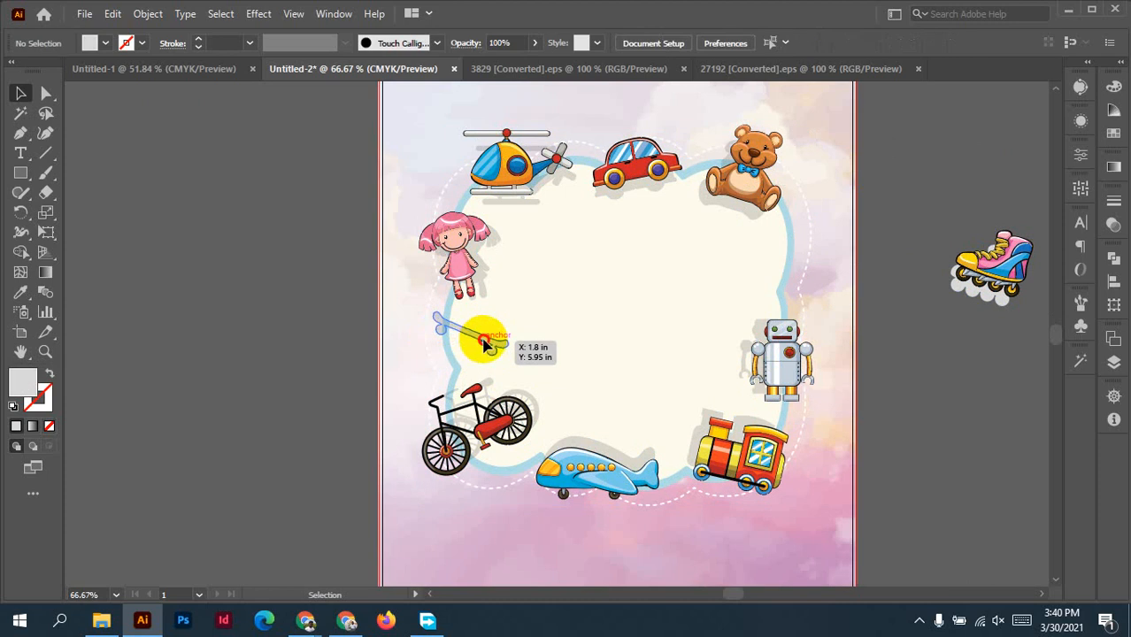
{"action": "left_click", "coordinate": [485, 346]}
{"action": "key", "text": "Delete"}
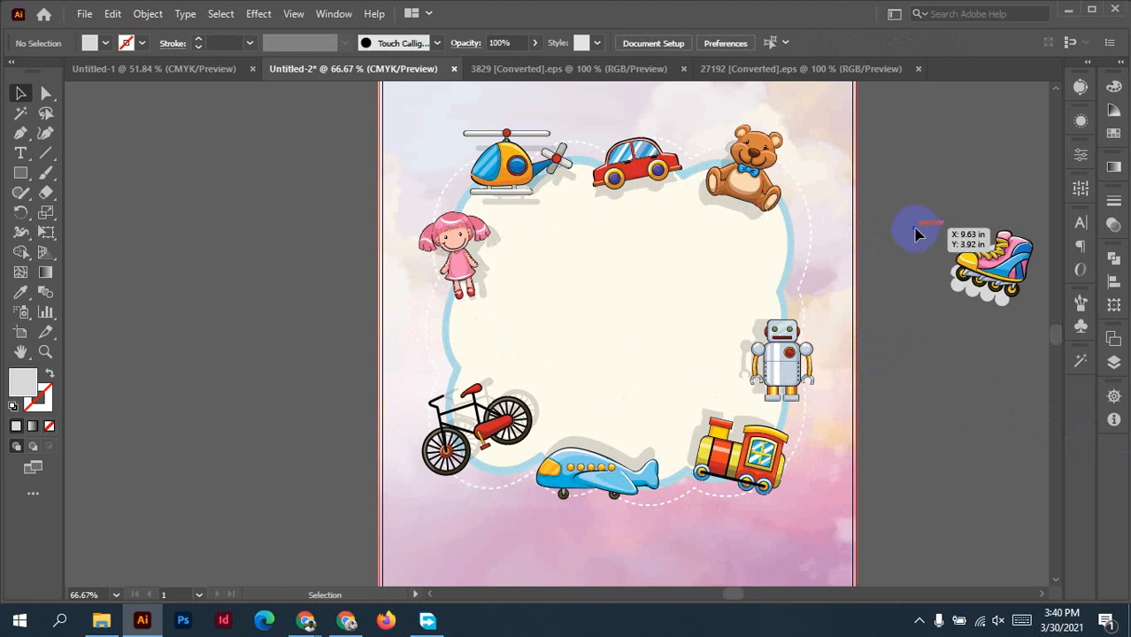
{"action": "left_click_drag", "start_coordinate": [1027, 382], "coordinate": [1029, 385]}
{"action": "key", "text": "Delete"}
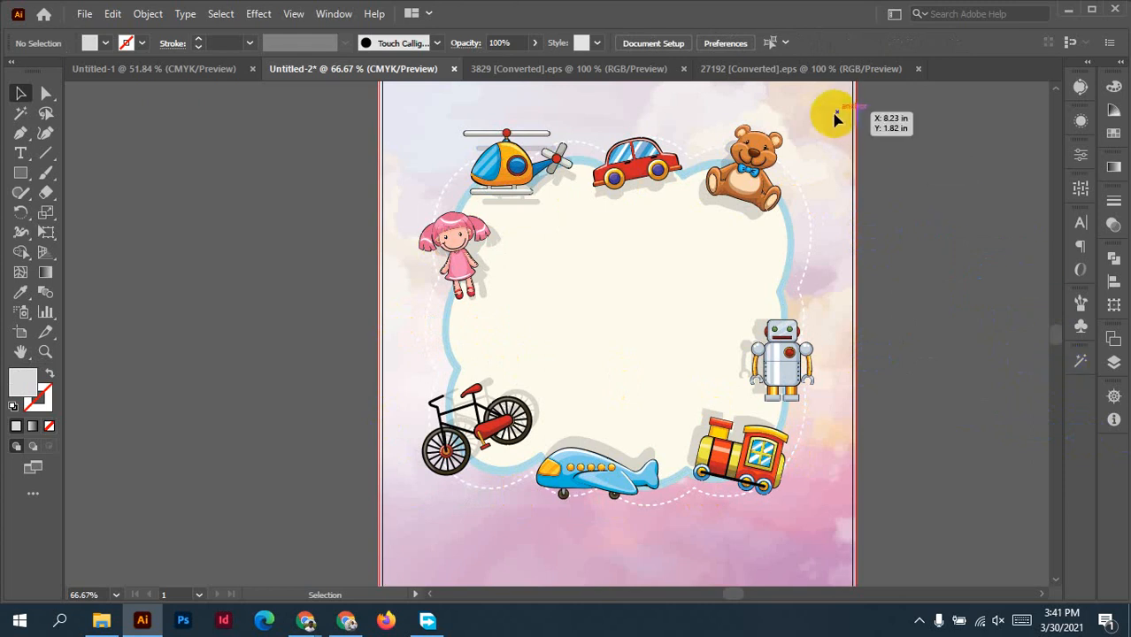
Close 27192 [Converted].eps and copy the pencil and eraser from 3829 [Converted].eps into the cover document between the teddy bear and robot.
{"action": "left_click", "coordinate": [797, 71]}
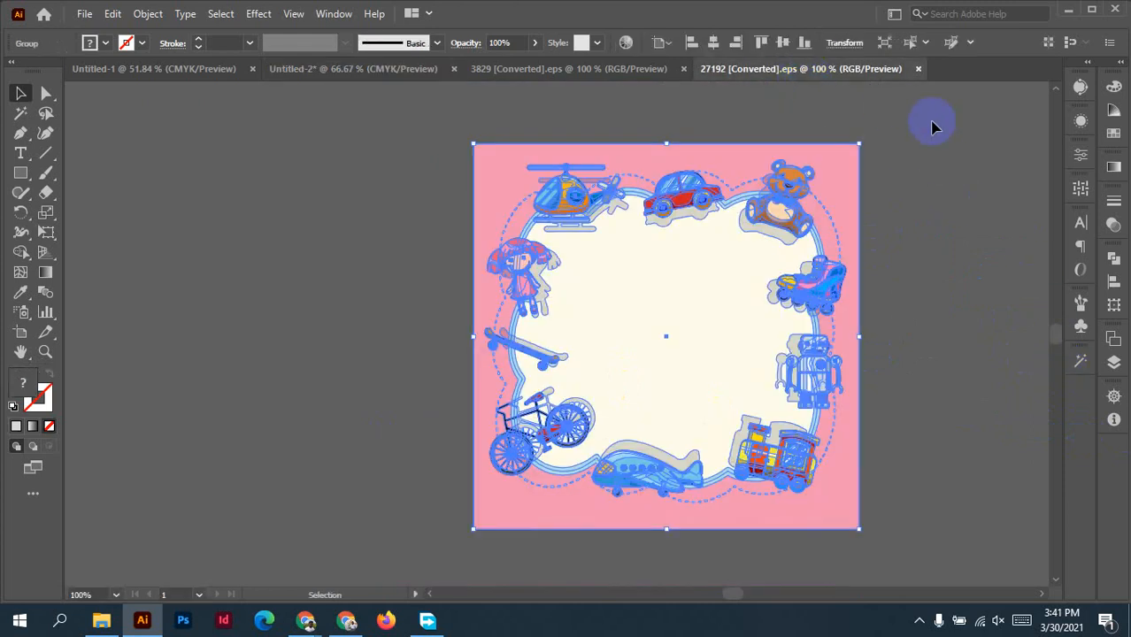
{"action": "left_click", "coordinate": [919, 71]}
{"action": "left_click", "coordinate": [643, 78]}
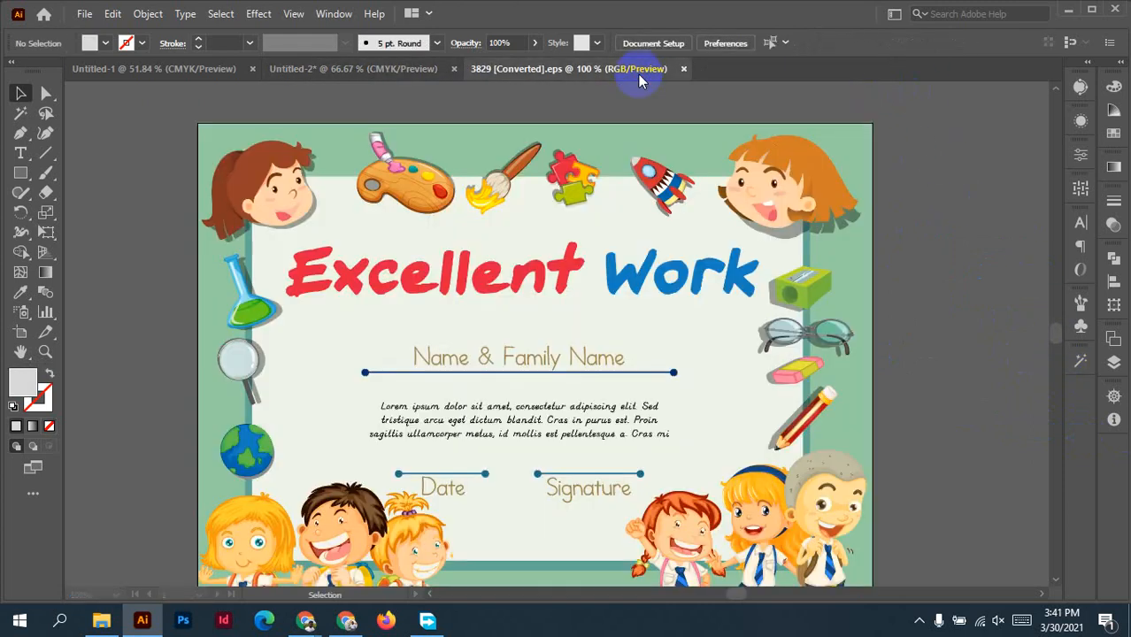
{"action": "left_click", "coordinate": [821, 409]}
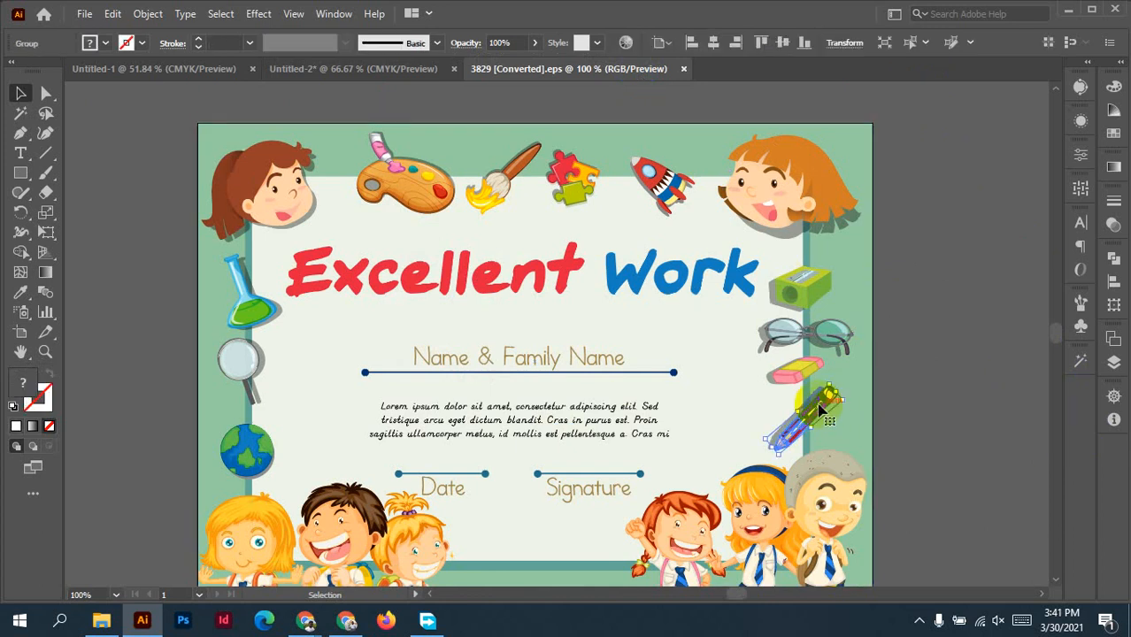
{"action": "left_click", "coordinate": [797, 377]}
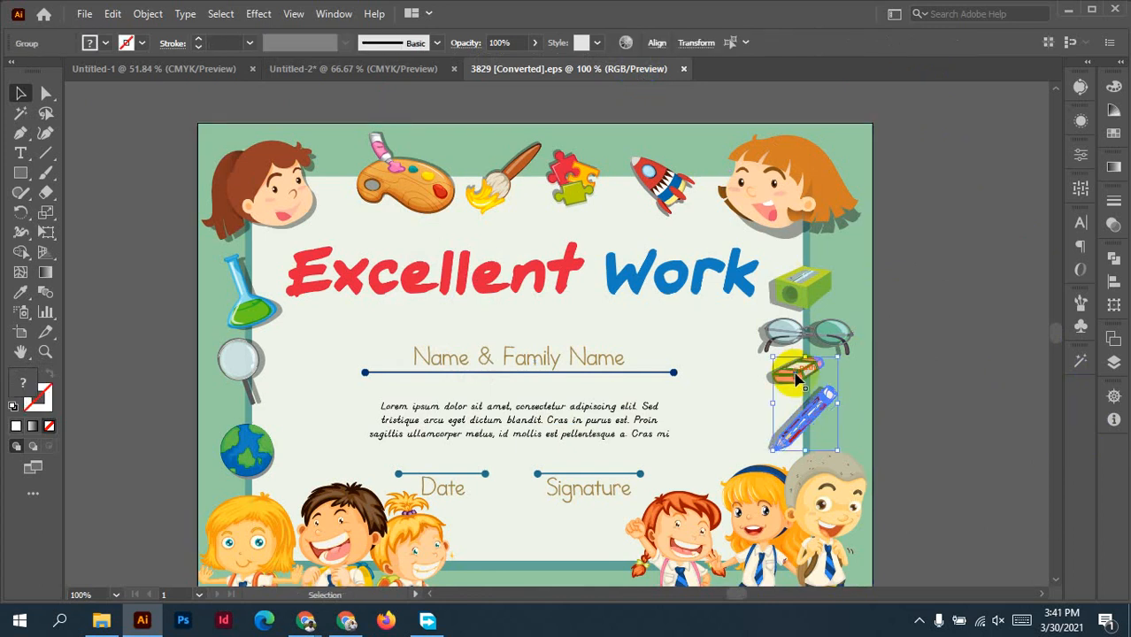
{"action": "mouse_move", "coordinate": [796, 379]}
{"action": "left_mouse_down"}
{"action": "mouse_move", "coordinate": [701, 278]}
{"action": "mouse_move", "coordinate": [469, 159]}
{"action": "mouse_move", "coordinate": [478, 164]}
{"action": "mouse_move", "coordinate": [296, 95]}
{"action": "mouse_move", "coordinate": [283, 73]}
{"action": "mouse_move", "coordinate": [588, 263]}
{"action": "mouse_move", "coordinate": [817, 258]}
{"action": "left_mouse_up"}
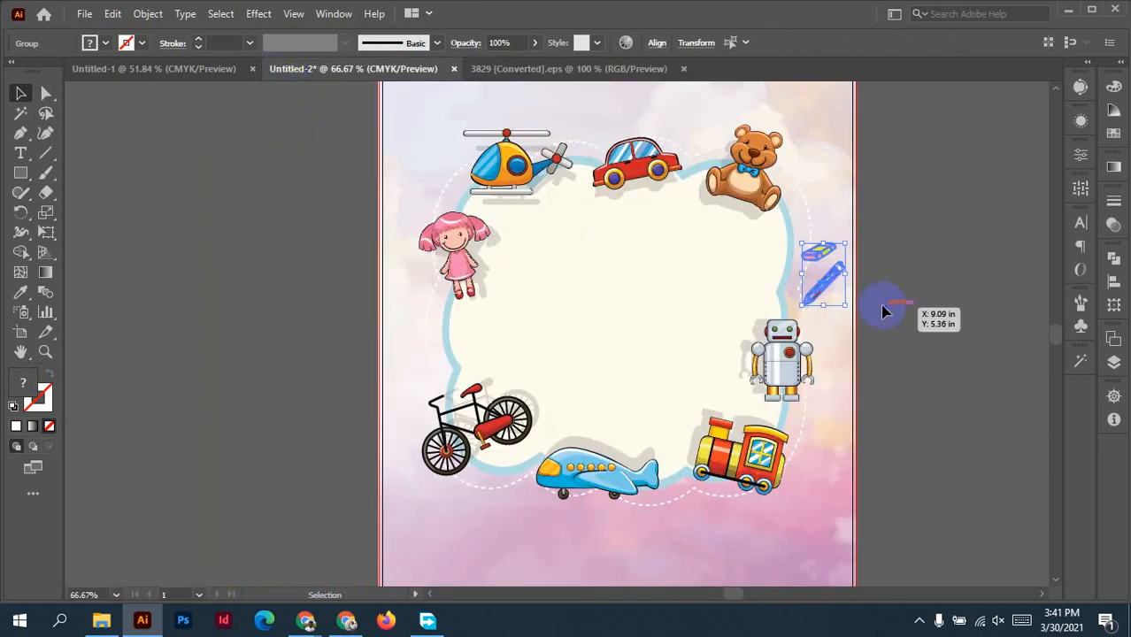
Enlarge the pencil and eraser together and move the eraser into the gap between the doll and the bicycle.
{"action": "mouse_move", "coordinate": [855, 309]}
{"action": "left_mouse_down"}
{"action": "mouse_move", "coordinate": [901, 357]}
{"action": "mouse_move", "coordinate": [891, 348]}
{"action": "left_mouse_up"}
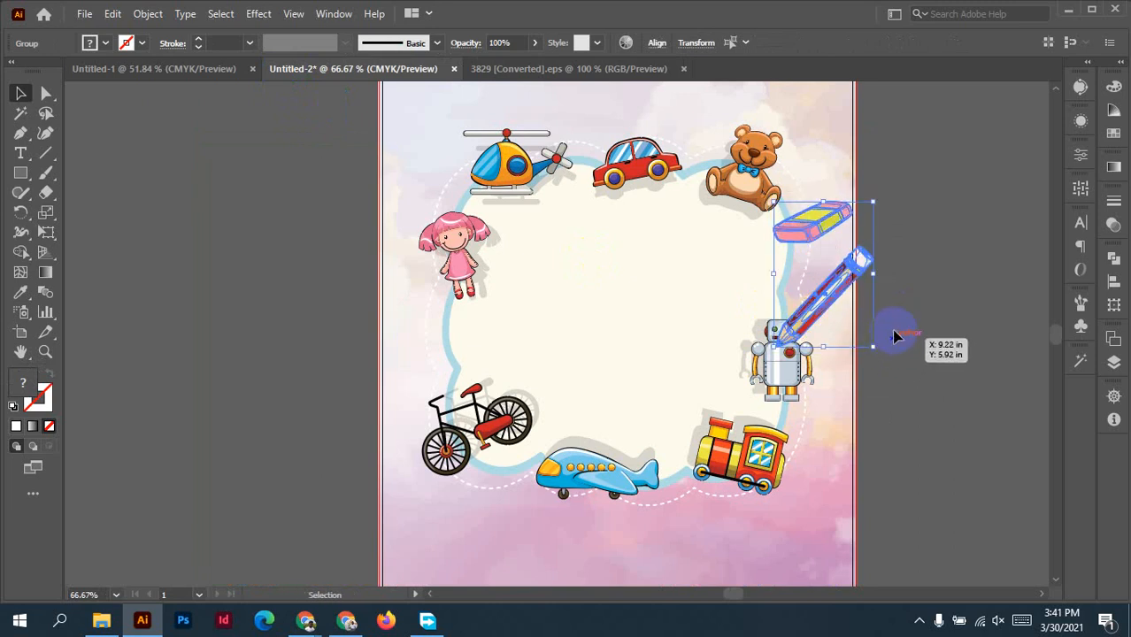
{"action": "left_click", "coordinate": [912, 285]}
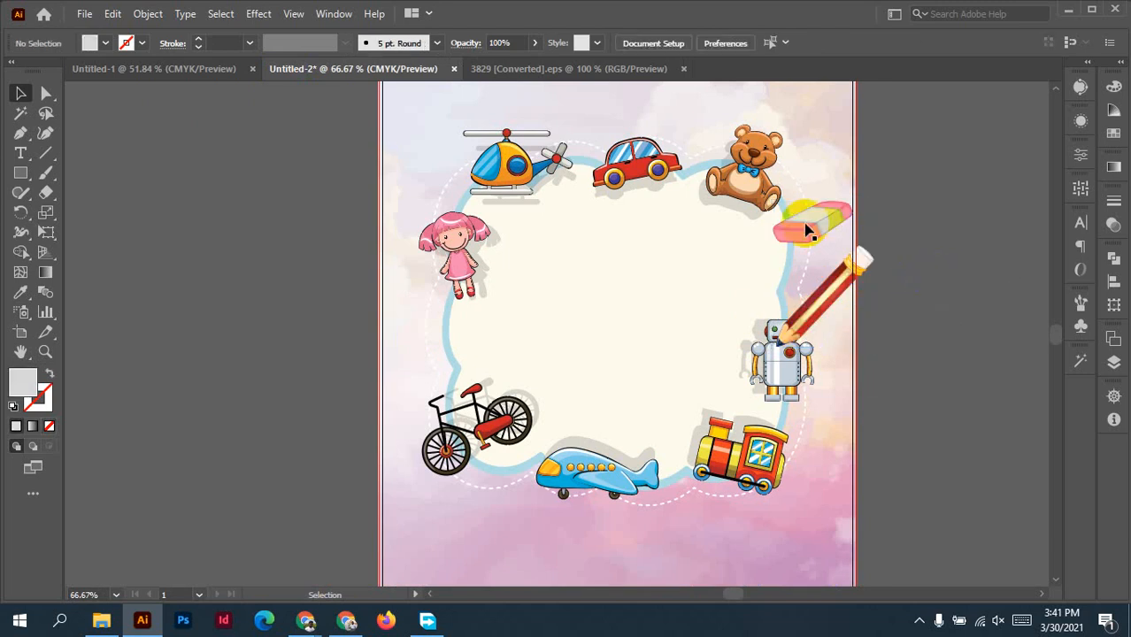
{"action": "left_click", "coordinate": [806, 231]}
{"action": "mouse_move", "coordinate": [806, 230]}
{"action": "left_mouse_down"}
{"action": "mouse_move", "coordinate": [504, 354]}
{"action": "mouse_move", "coordinate": [443, 351]}
{"action": "left_mouse_up"}
{"action": "left_click", "coordinate": [901, 323]}
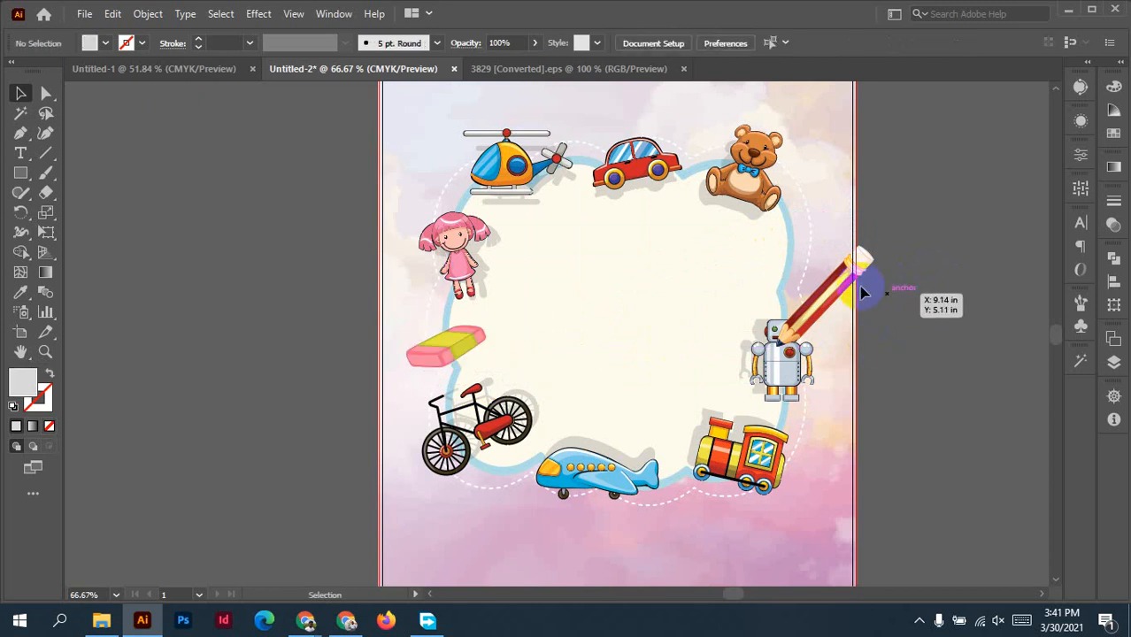
Move the pencil into the gap between the teddy bear and the robot and check the whole cover layout.
{"action": "mouse_move", "coordinate": [838, 276]}
{"action": "left_mouse_down"}
{"action": "mouse_move", "coordinate": [819, 252]}
{"action": "mouse_move", "coordinate": [824, 239]}
{"action": "mouse_move", "coordinate": [810, 233]}
{"action": "mouse_move", "coordinate": [857, 228]}
{"action": "mouse_move", "coordinate": [821, 207]}
{"action": "mouse_move", "coordinate": [800, 222]}
{"action": "mouse_move", "coordinate": [790, 180]}
{"action": "mouse_move", "coordinate": [828, 270]}
{"action": "mouse_move", "coordinate": [808, 193]}
{"action": "mouse_move", "coordinate": [808, 213]}
{"action": "left_mouse_up"}
{"action": "scroll", "coordinate": [856, 228], "scroll_direction": "up", "scroll_amount": 3}
{"action": "left_click", "coordinate": [947, 281]}
{"action": "scroll", "coordinate": [947, 281], "scroll_direction": "down", "scroll_amount": 2}
{"action": "mouse_move", "coordinate": [580, 386]}
{"action": "left_mouse_down"}
{"action": "mouse_move", "coordinate": [681, 307]}
{"action": "mouse_move", "coordinate": [658, 280]}
{"action": "left_mouse_up"}
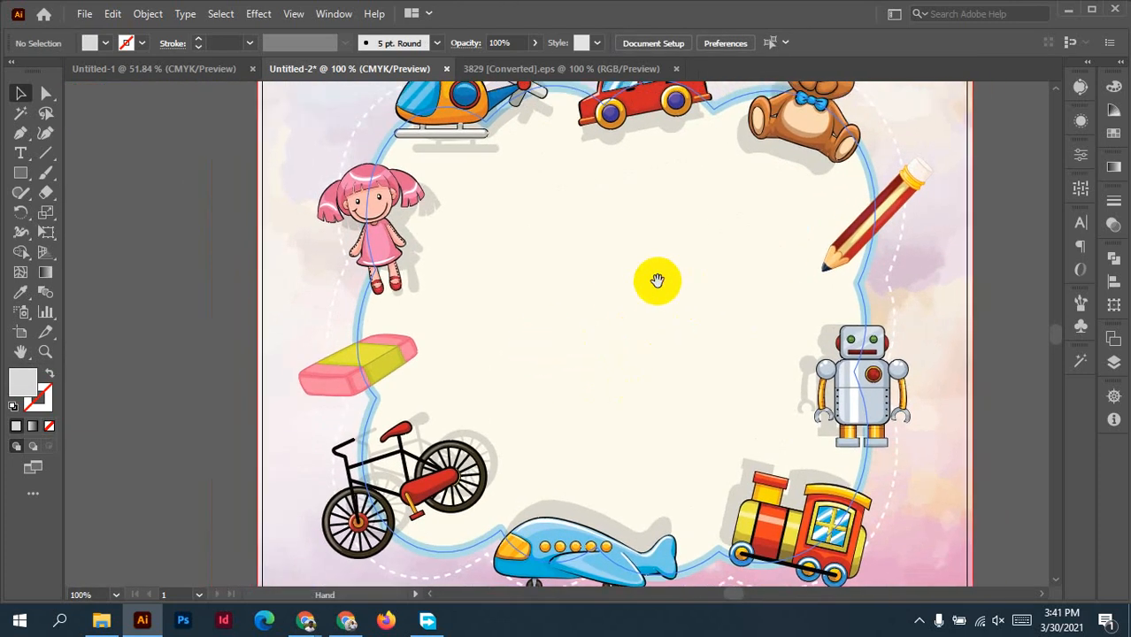
{"action": "scroll", "coordinate": [673, 292], "scroll_direction": "down", "scroll_amount": 2}
{"action": "scroll", "coordinate": [672, 291], "scroll_direction": "down", "scroll_amount": 1}
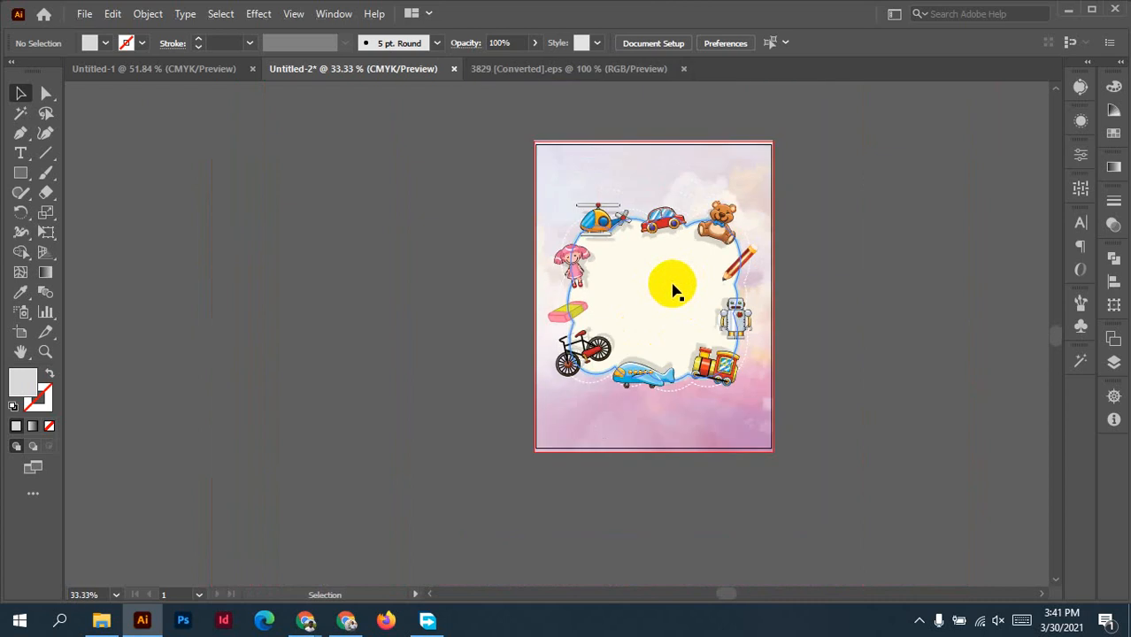
{"action": "scroll", "coordinate": [666, 285], "scroll_direction": "up", "scroll_amount": 1}
{"action": "scroll", "coordinate": [672, 319], "scroll_direction": "up", "scroll_amount": 1}
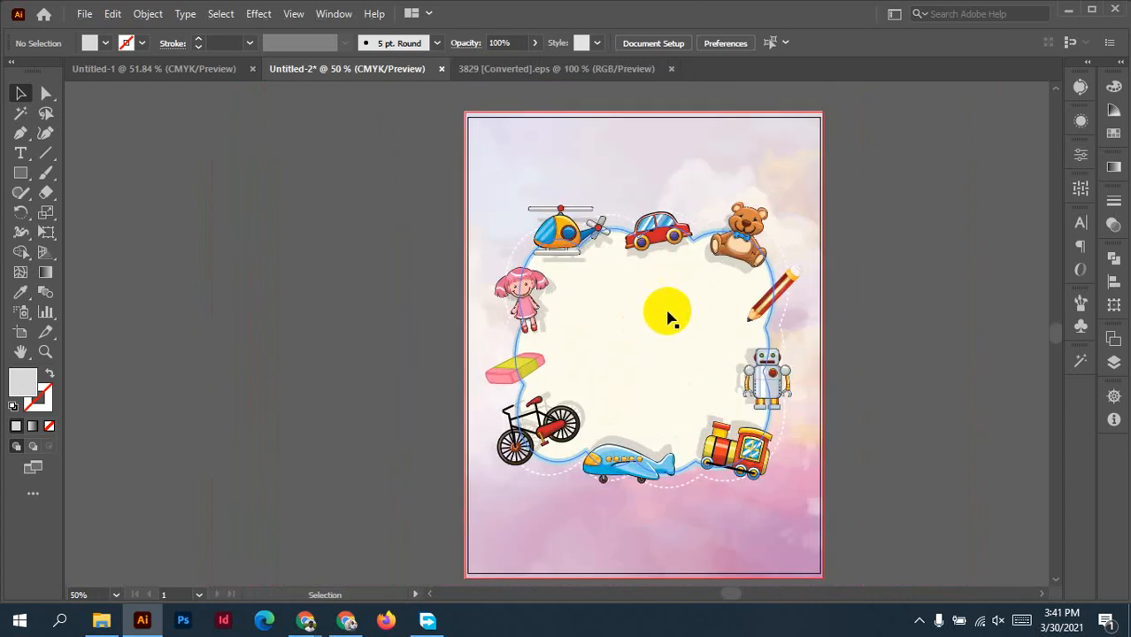
{"action": "scroll", "coordinate": [670, 317], "scroll_direction": "up", "scroll_amount": 1}
{"action": "scroll", "coordinate": [656, 341], "scroll_direction": "up", "scroll_amount": 1}
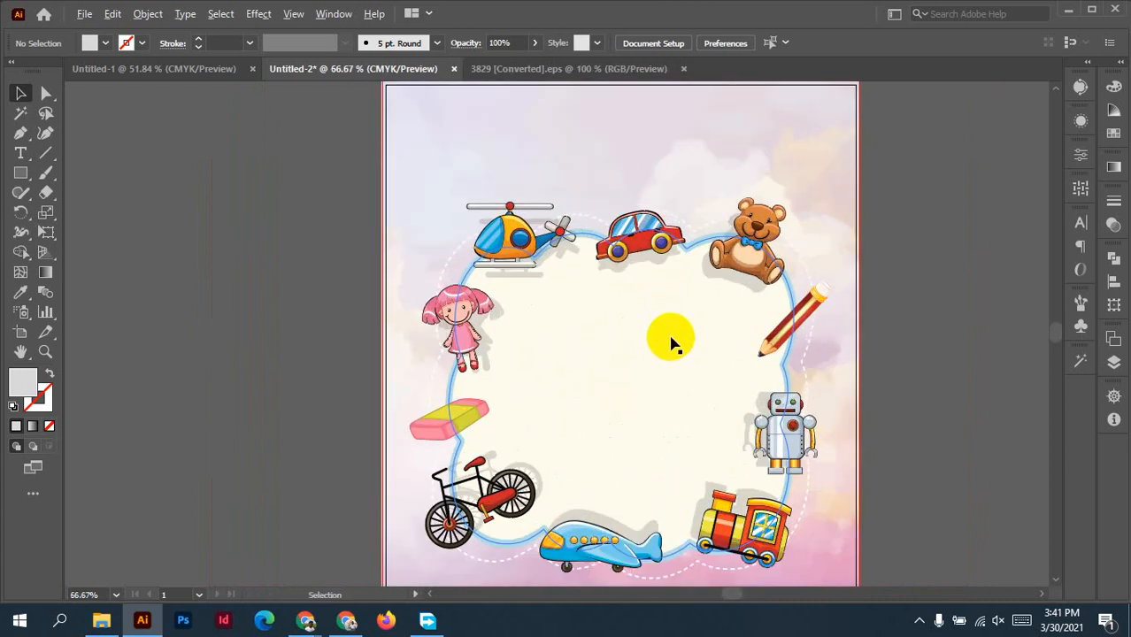
Group the helicopter, car and teddy bear with their shadows and move the group onto the pasteboard left of the artboard.
{"action": "left_click", "coordinate": [542, 277]}
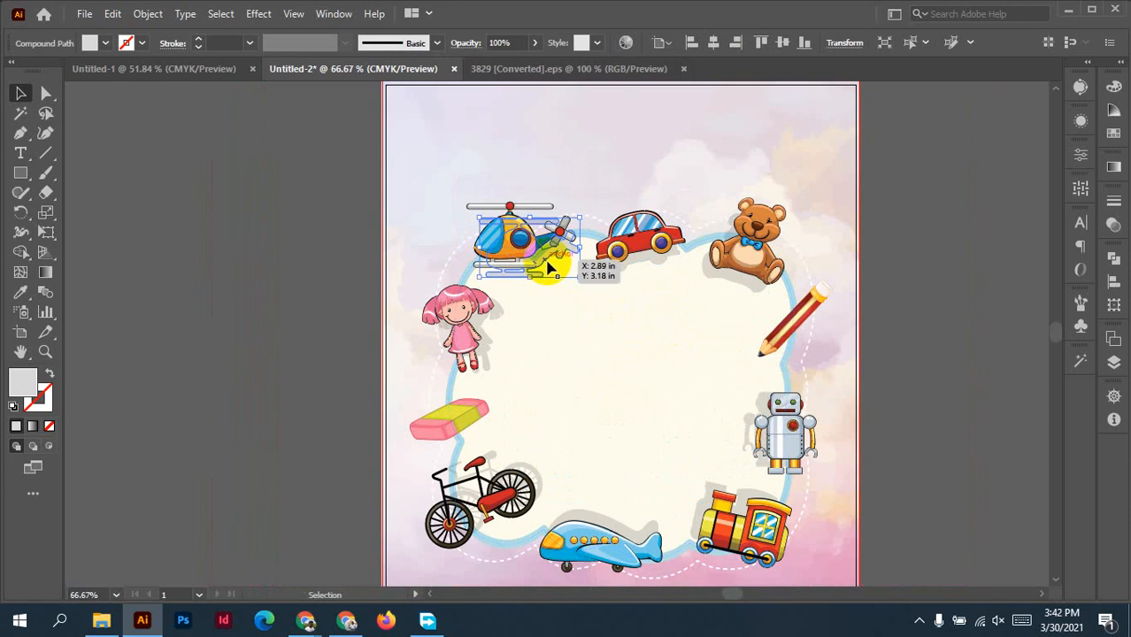
{"action": "scroll", "coordinate": [543, 271], "scroll_direction": "up", "scroll_amount": 1}
{"action": "left_click", "coordinate": [554, 323]}
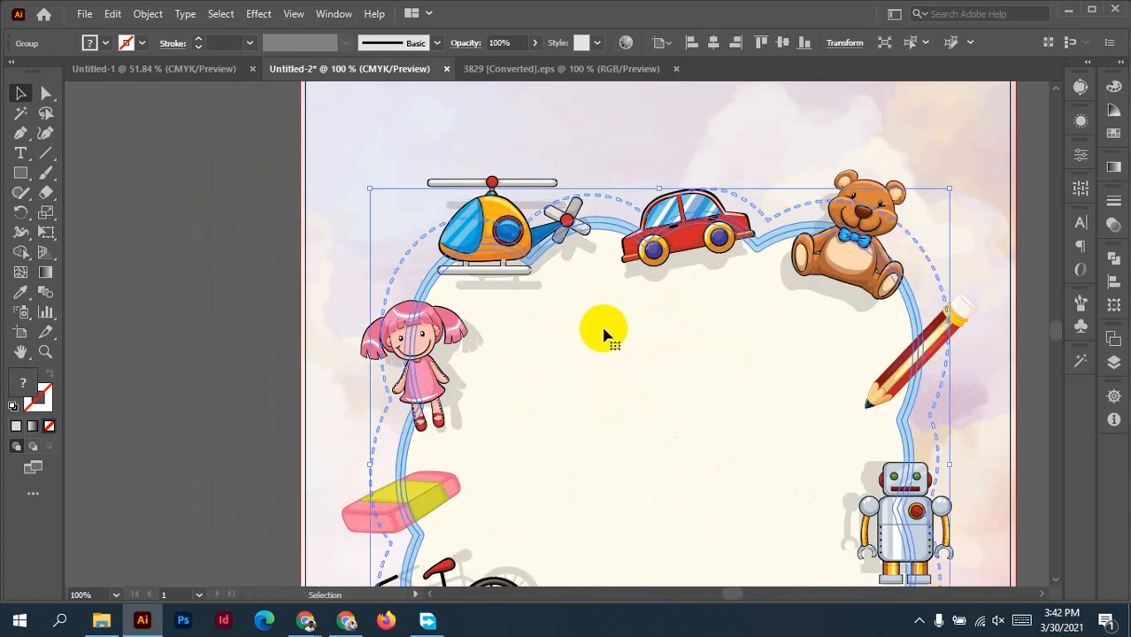
{"action": "left_click", "coordinate": [243, 189]}
{"action": "left_click", "coordinate": [478, 231]}
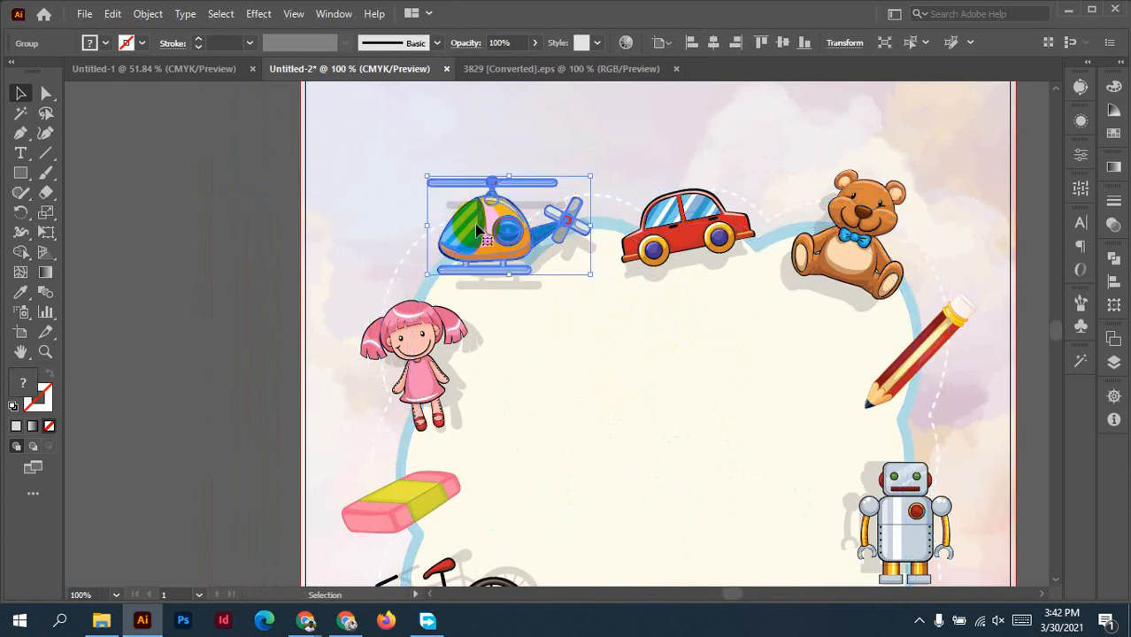
{"action": "left_click_drag", "start_coordinate": [478, 230], "coordinate": [522, 296]}
{"action": "left_click", "coordinate": [522, 294], "text": "shift"}
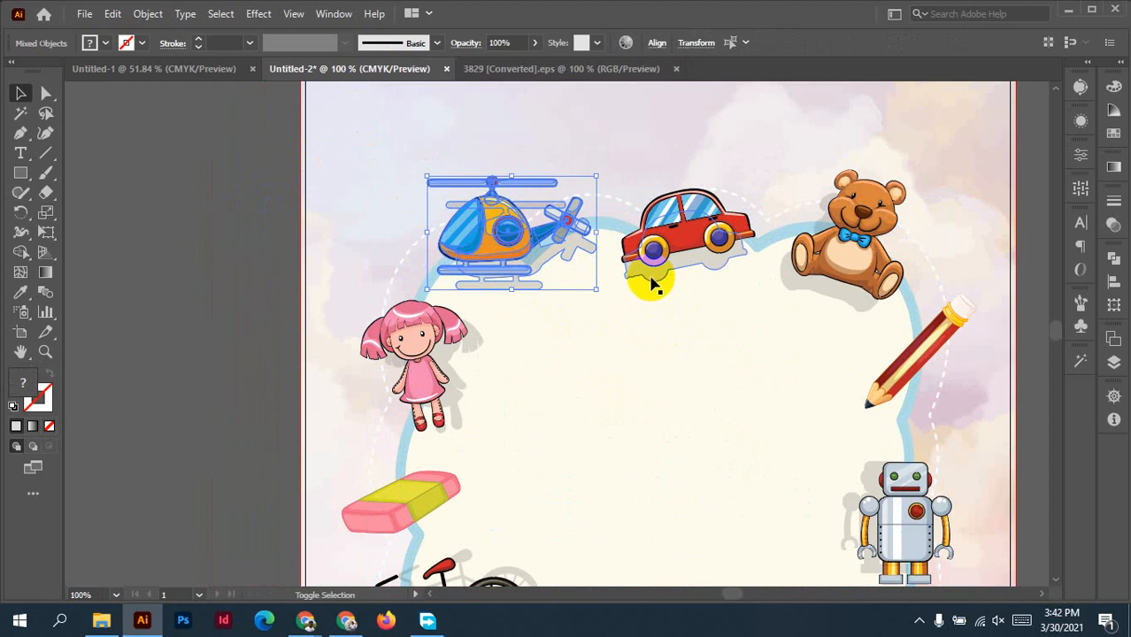
{"action": "left_click", "coordinate": [650, 281], "text": "shift"}
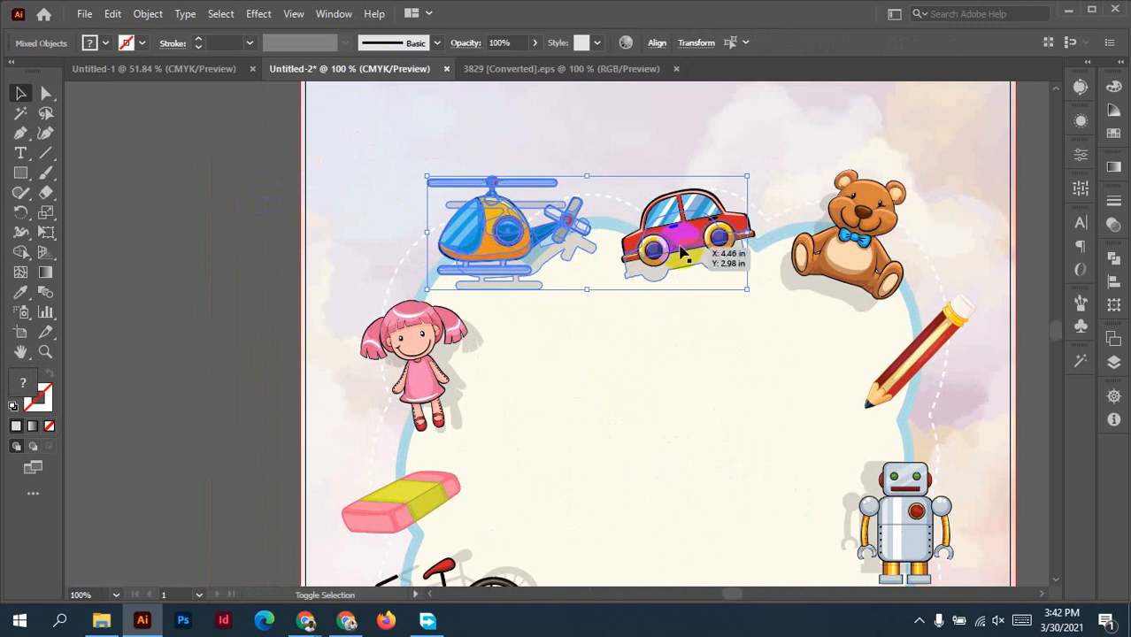
{"action": "left_click", "coordinate": [841, 297], "text": "shift"}
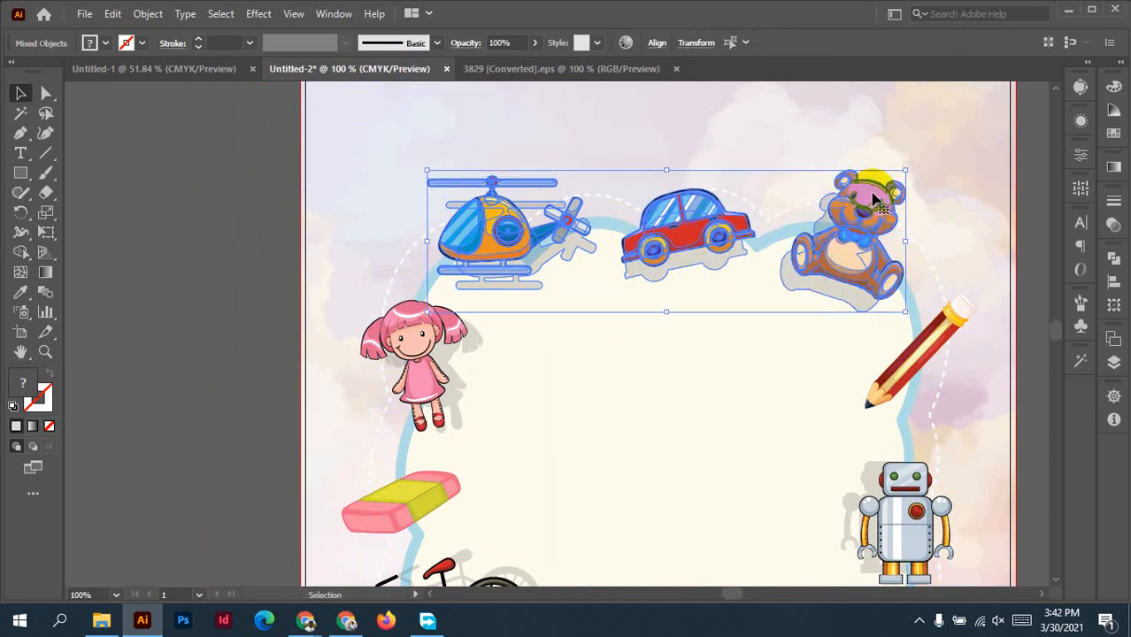
{"action": "key", "text": "ctrl+g"}
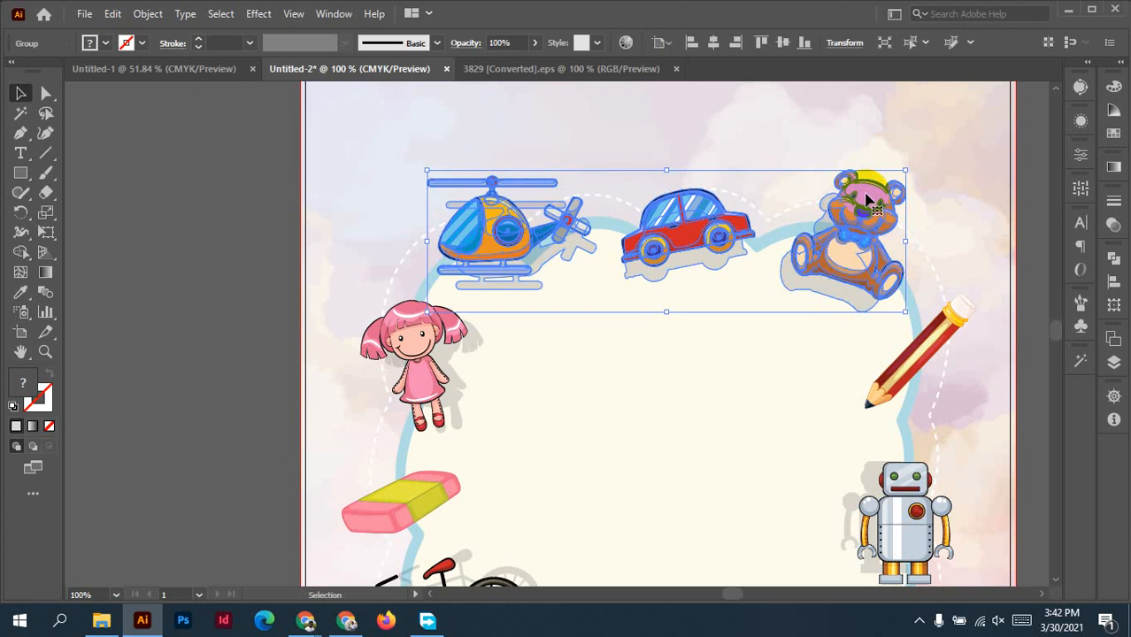
{"action": "scroll", "coordinate": [857, 212], "scroll_direction": "down", "scroll_amount": 2}
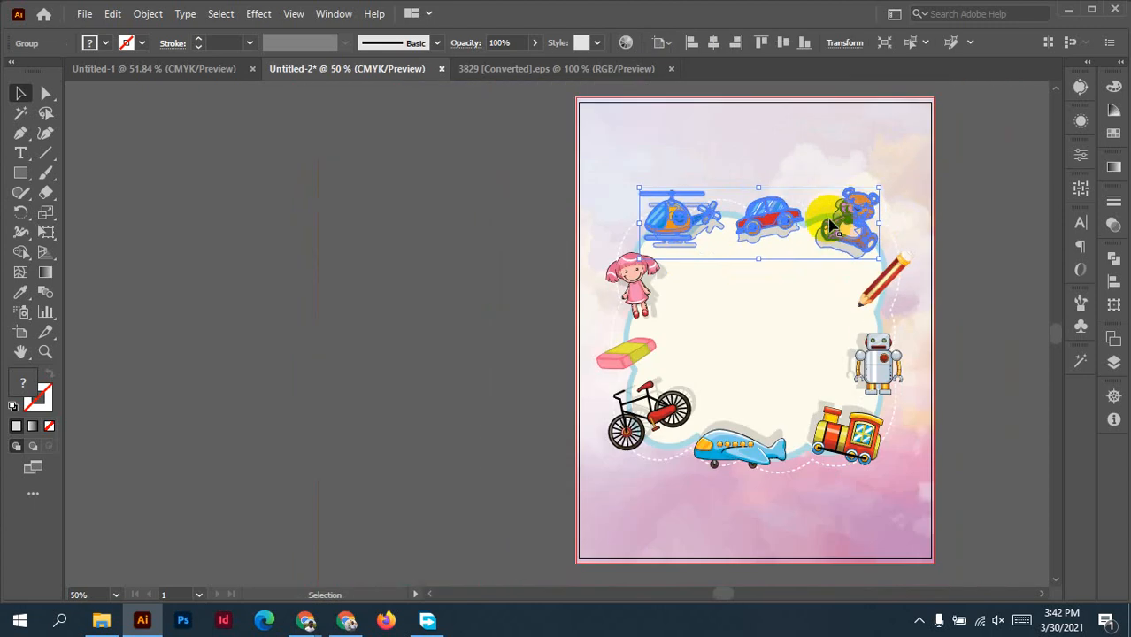
{"action": "left_click_drag", "start_coordinate": [830, 236], "coordinate": [450, 223]}
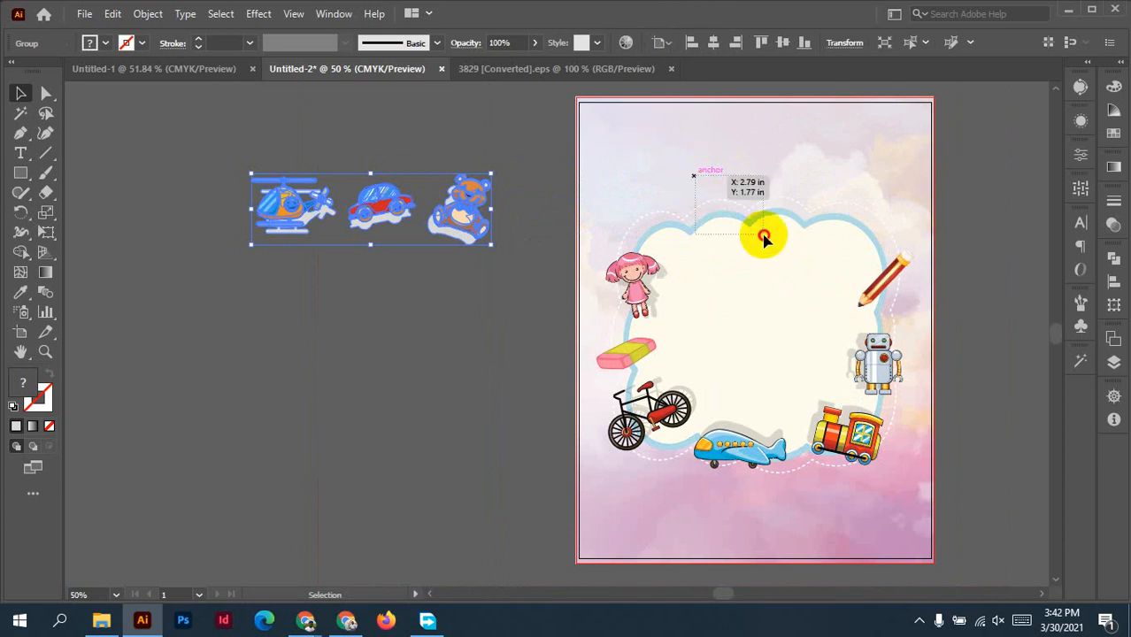
Stretch the cream frame group upward from its top edge and place the helicopter, car and bear group back along that edge.
{"action": "left_click", "coordinate": [764, 237]}
{"action": "left_click_drag", "start_coordinate": [754, 198], "coordinate": [752, 140]}
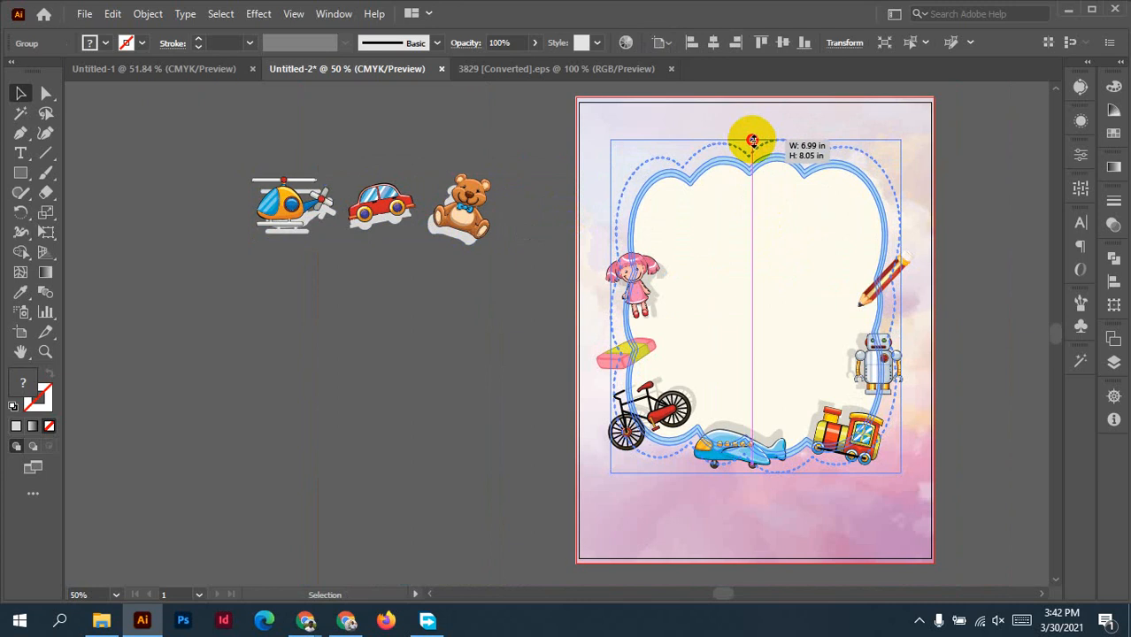
{"action": "left_click_drag", "start_coordinate": [752, 140], "coordinate": [752, 139]}
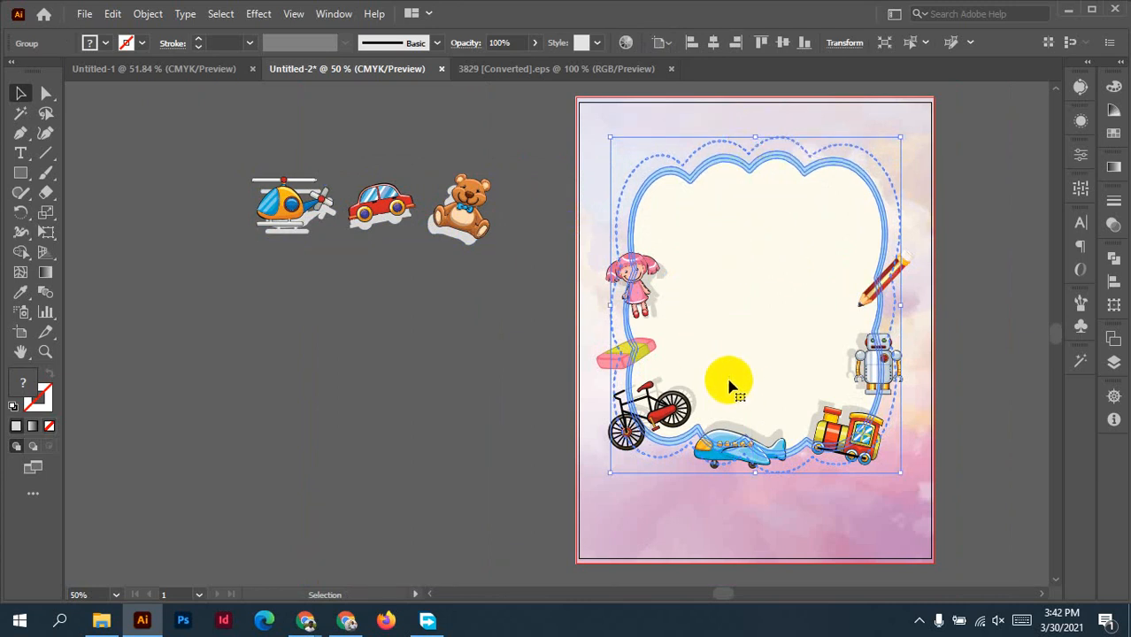
{"action": "left_click_drag", "start_coordinate": [757, 135], "coordinate": [757, 120]}
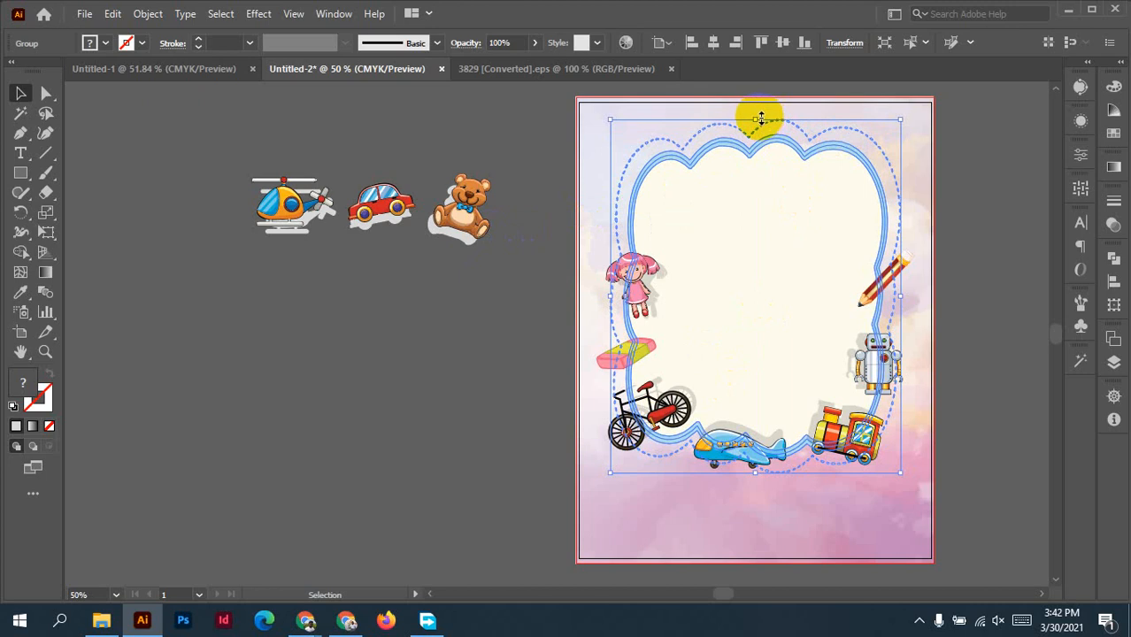
{"action": "left_click_drag", "start_coordinate": [758, 119], "coordinate": [755, 160]}
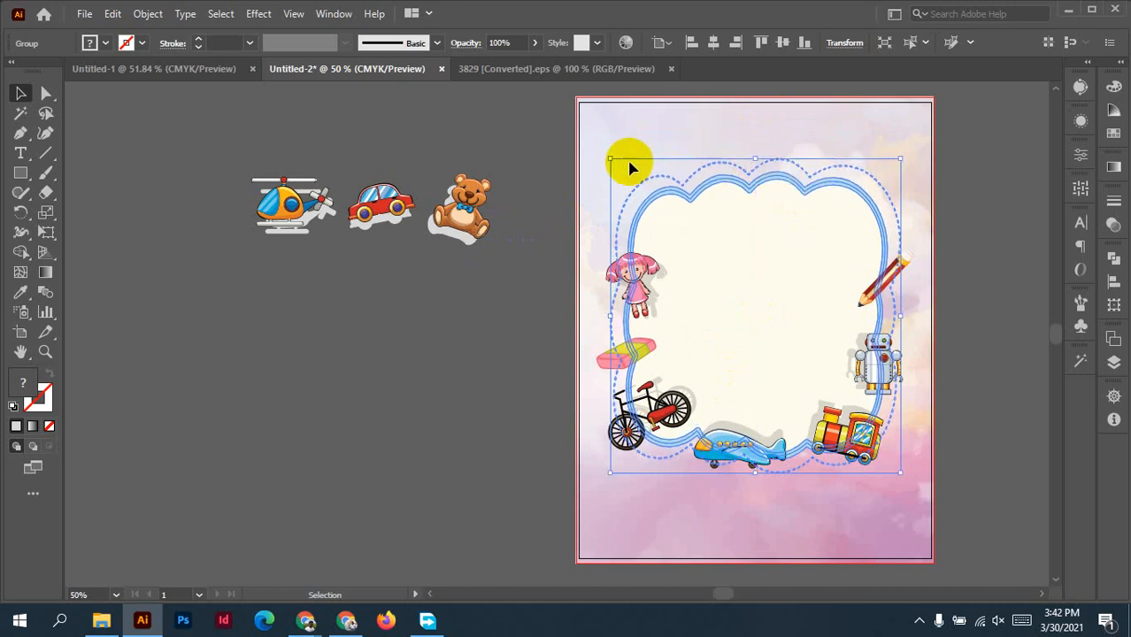
{"action": "left_click_drag", "start_coordinate": [468, 205], "coordinate": [849, 175]}
{"action": "left_click", "coordinate": [409, 277]}
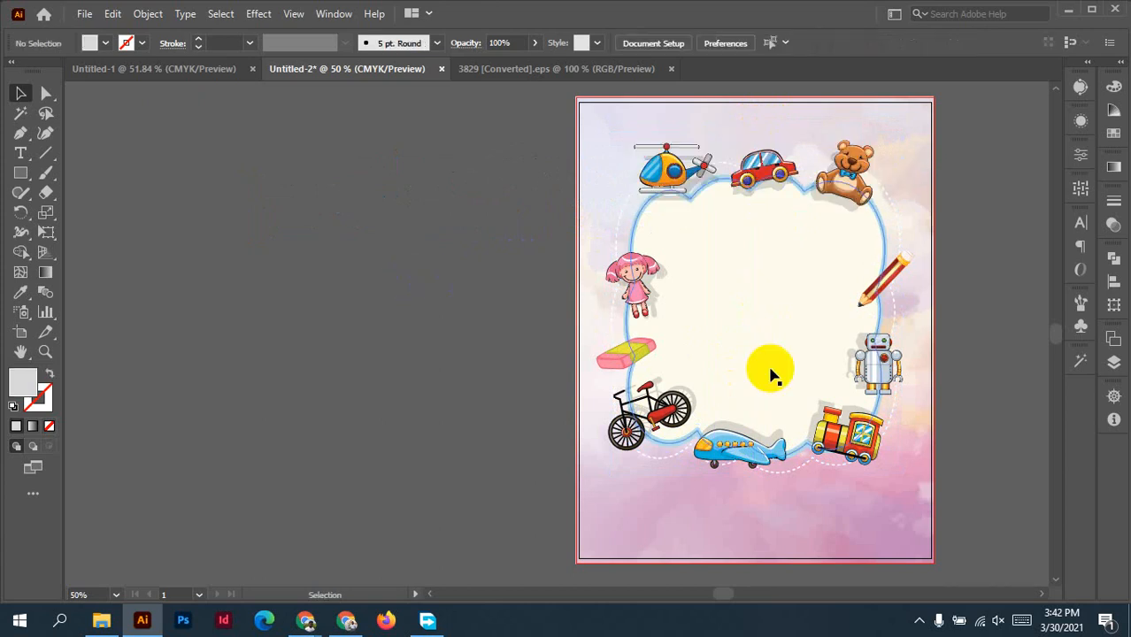
Move the doll with its shadow and the eraser slightly upward along the frame's left edge.
{"action": "scroll", "coordinate": [670, 299], "scroll_direction": "up", "scroll_amount": 2}
{"action": "left_click", "coordinate": [619, 257]}
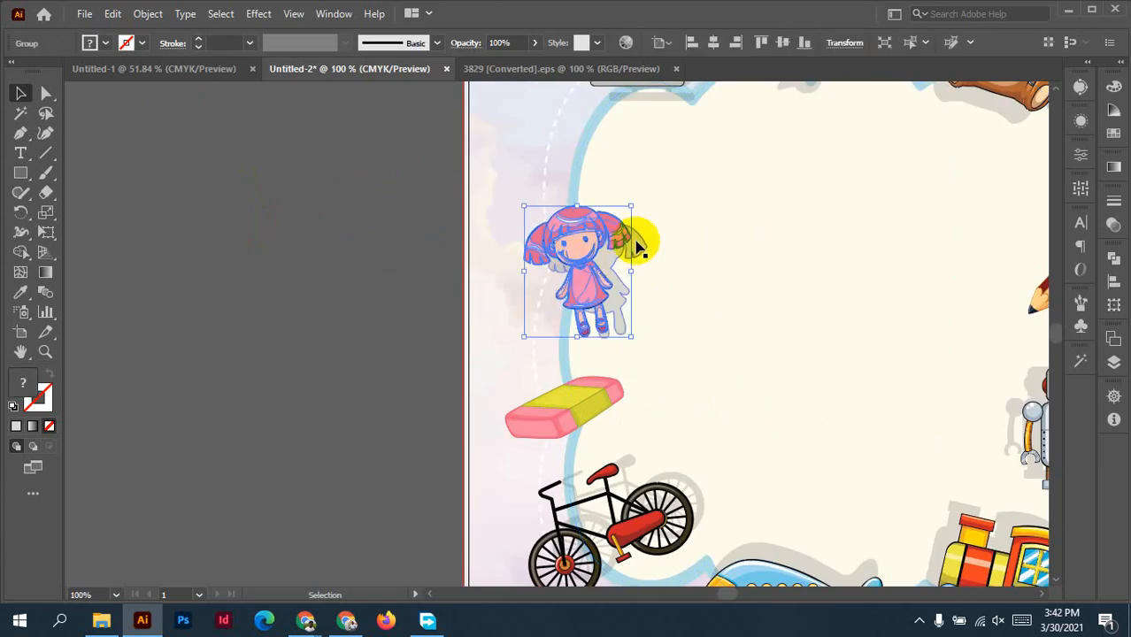
{"action": "mouse_move", "coordinate": [639, 244]}
{"action": "left_mouse_down"}
{"action": "mouse_move", "coordinate": [609, 224]}
{"action": "mouse_move", "coordinate": [605, 195]}
{"action": "left_mouse_up"}
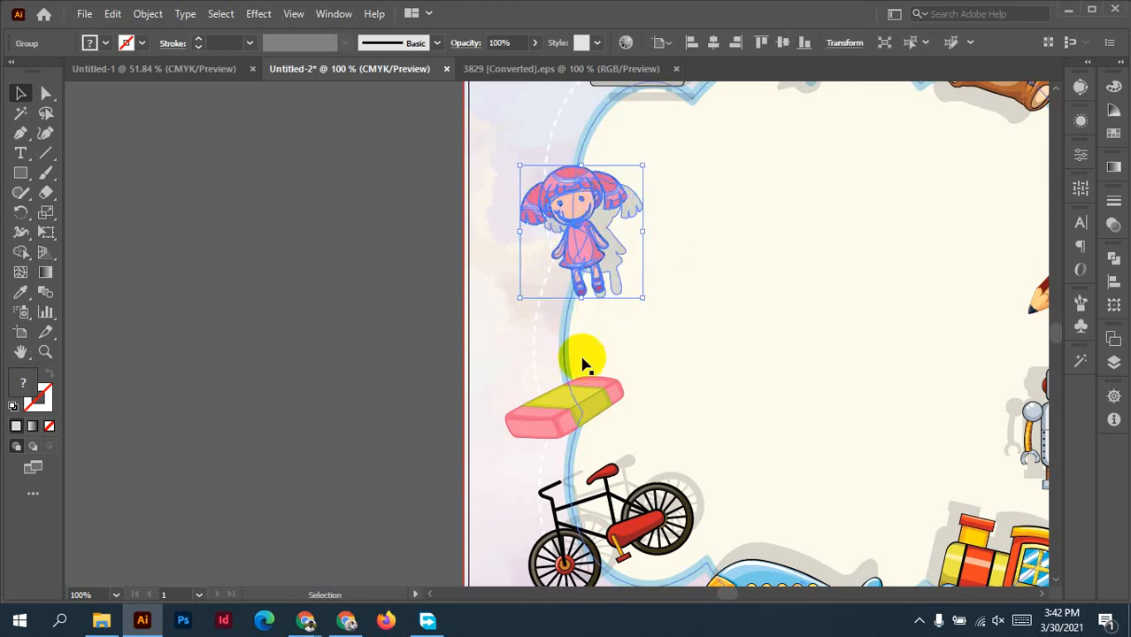
{"action": "left_click_drag", "start_coordinate": [580, 400], "coordinate": [581, 374]}
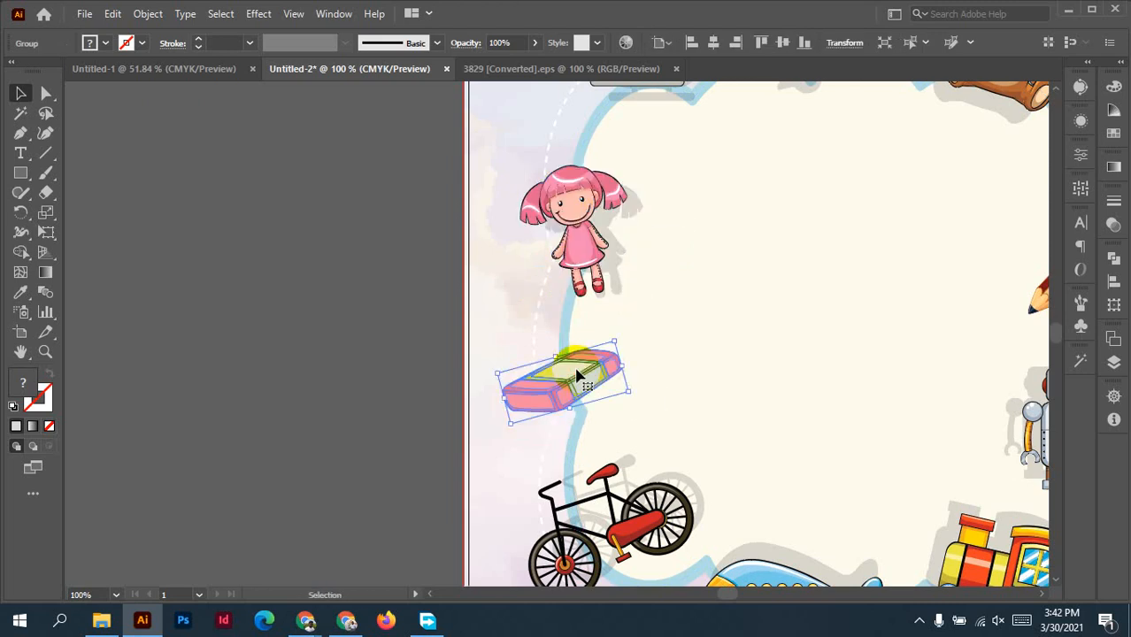
Move the pencil upward along the frame's right edge, closer to the teddy bear.
{"action": "key", "text": "space"}
{"action": "mouse_move", "coordinate": [780, 357]}
{"action": "left_mouse_down"}
{"action": "mouse_move", "coordinate": [399, 334]}
{"action": "mouse_move", "coordinate": [393, 387]}
{"action": "left_mouse_up"}
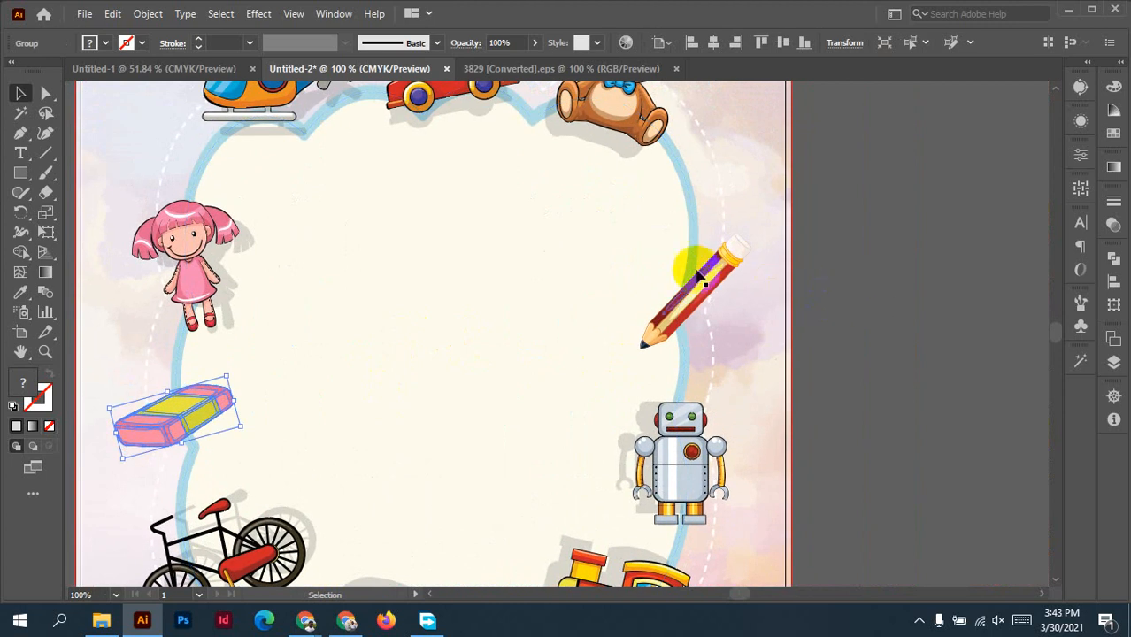
{"action": "mouse_move", "coordinate": [708, 281]}
{"action": "left_mouse_down"}
{"action": "mouse_move", "coordinate": [688, 234]}
{"action": "mouse_move", "coordinate": [699, 224]}
{"action": "left_mouse_up"}
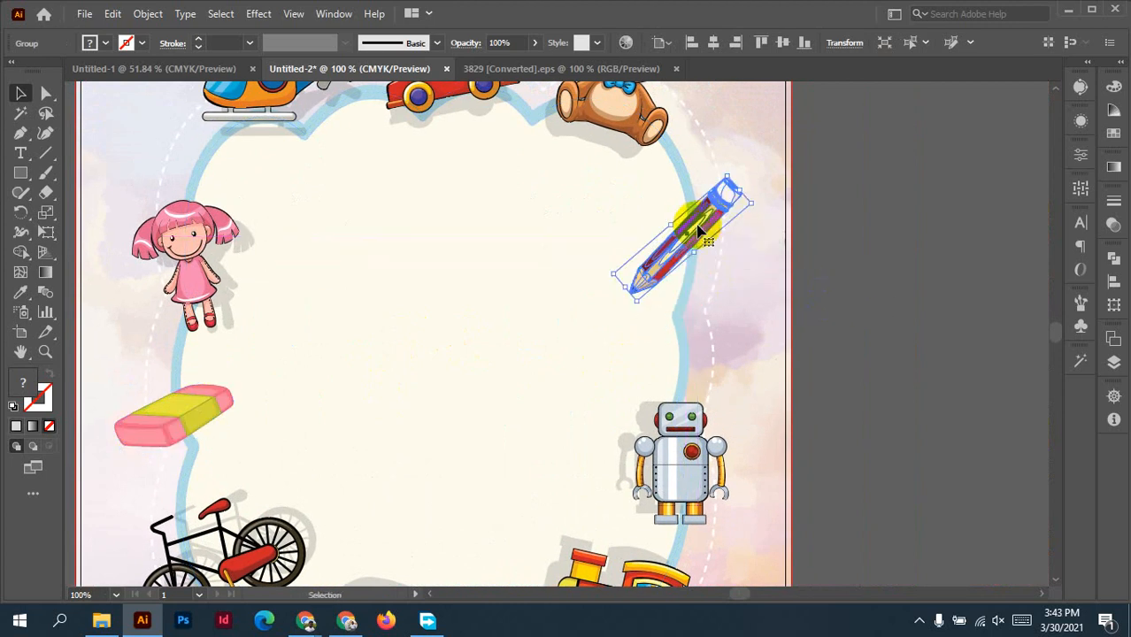
Group the robot with its shadow and shift the group upward along the frame's right edge.
{"action": "left_click", "coordinate": [646, 431]}
{"action": "left_click", "coordinate": [645, 430], "text": "shift"}
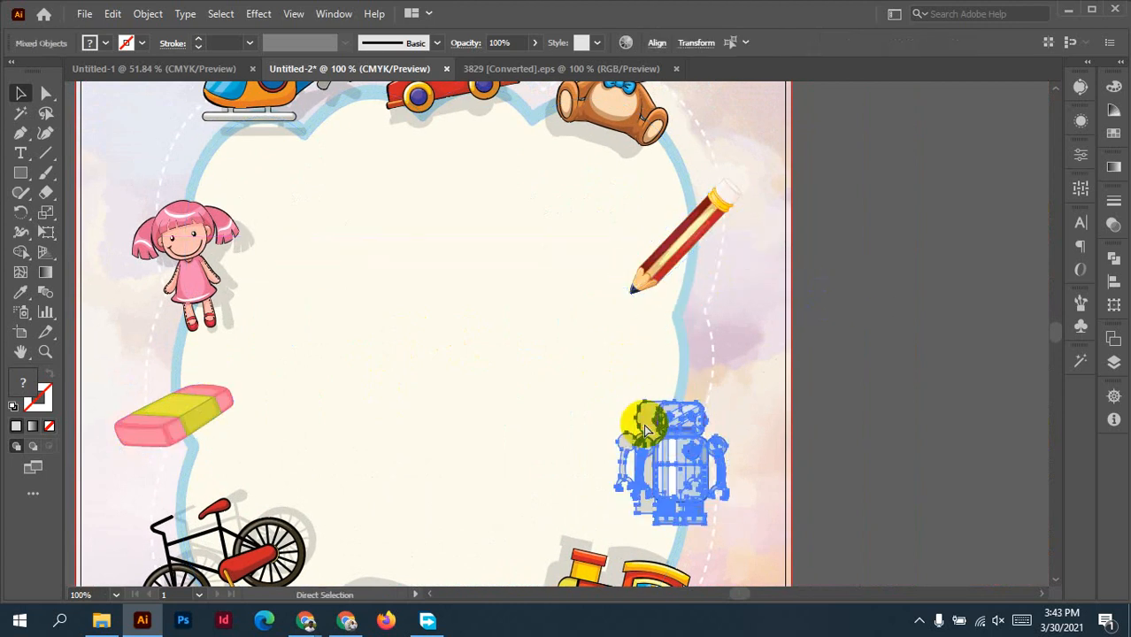
{"action": "left_click_drag", "start_coordinate": [648, 423], "coordinate": [672, 400]}
{"action": "left_click", "coordinate": [588, 384]}
{"action": "scroll", "coordinate": [589, 384], "scroll_direction": "down", "scroll_amount": 1}
{"action": "left_click", "coordinate": [678, 405]}
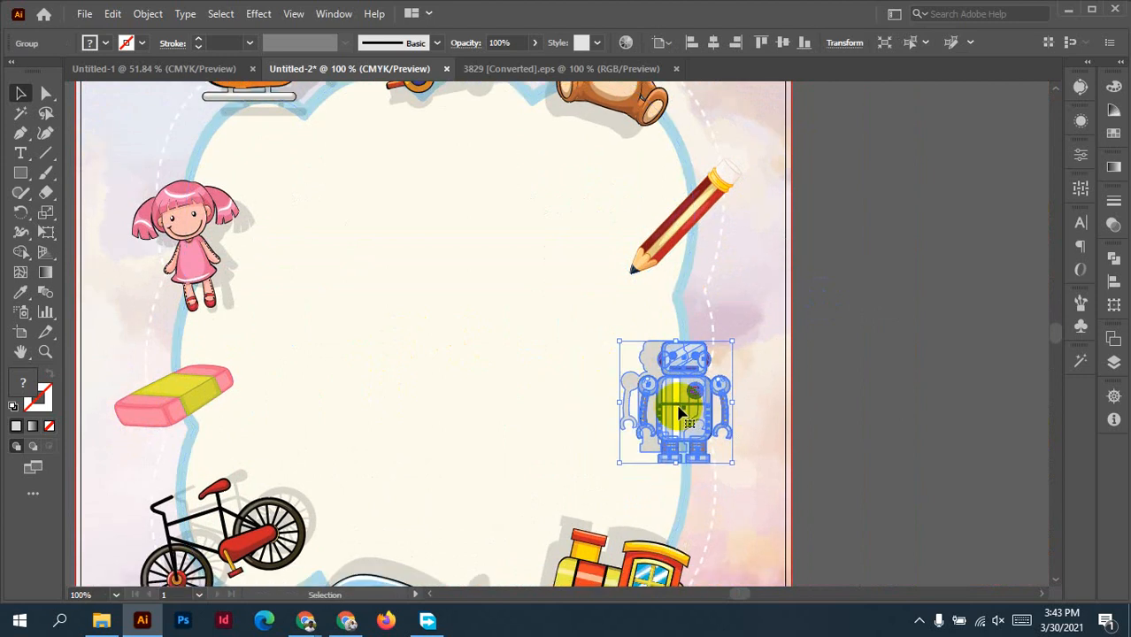
{"action": "scroll", "coordinate": [679, 411], "scroll_direction": "up", "scroll_amount": 2}
{"action": "left_click", "coordinate": [681, 394], "text": "shift"}
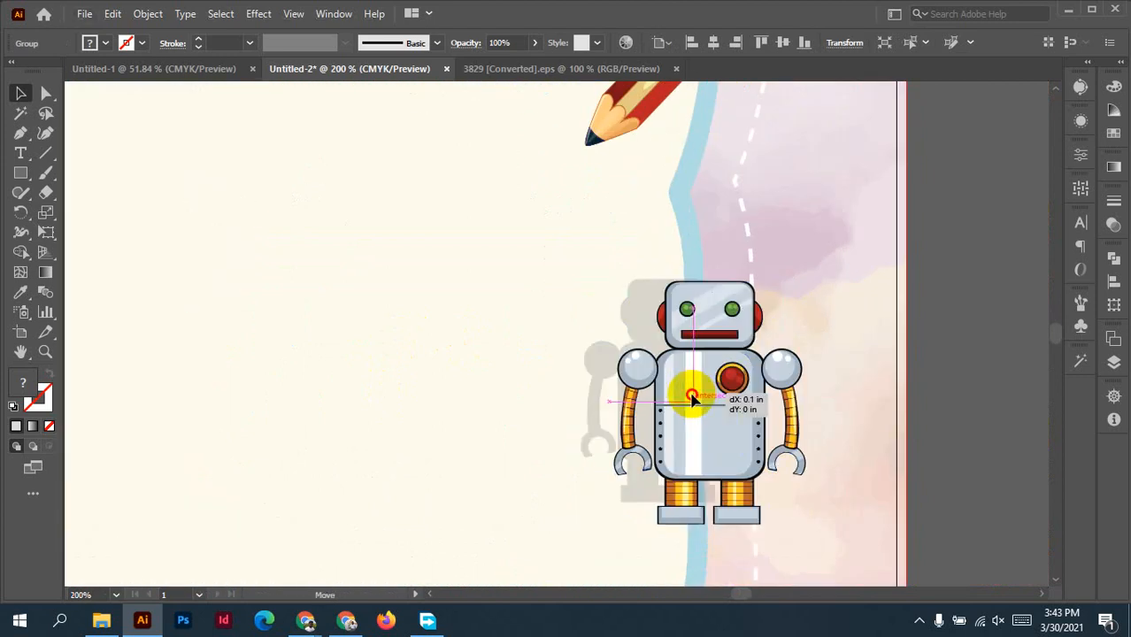
{"action": "left_click", "coordinate": [686, 392]}
{"action": "scroll", "coordinate": [687, 392], "scroll_direction": "down", "scroll_amount": 2}
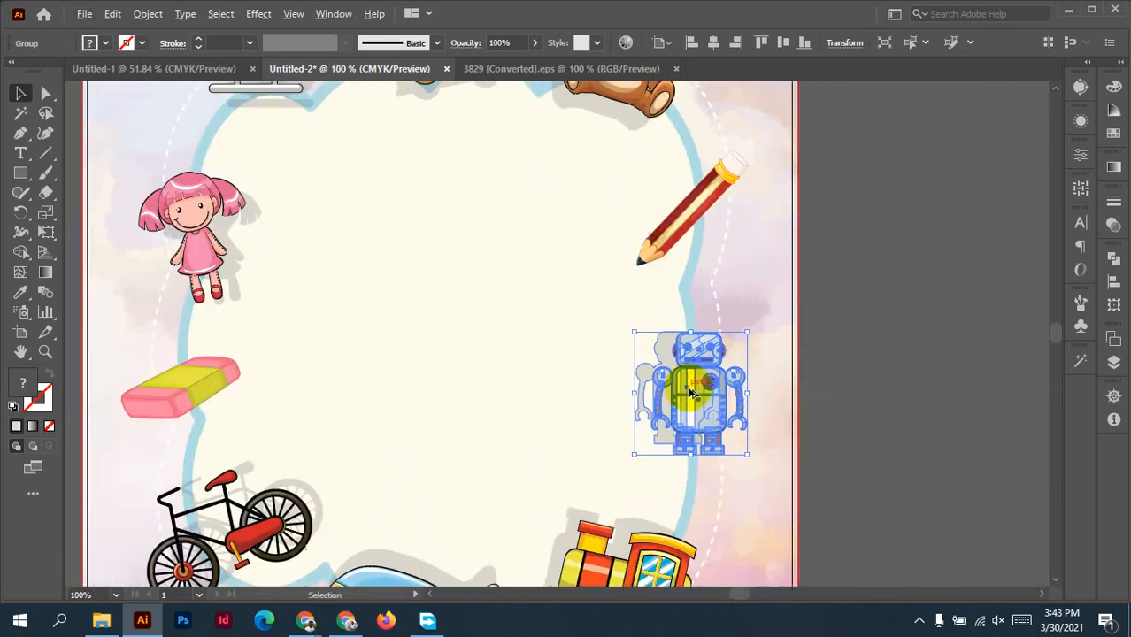
{"action": "left_click", "coordinate": [845, 354]}
Nudge the pencil slightly upward and the doll with its shadow slightly outward along the frame's side edges.
{"action": "left_click_drag", "start_coordinate": [675, 227], "coordinate": [682, 215]}
{"action": "left_click_drag", "start_coordinate": [436, 304], "coordinate": [614, 328]}
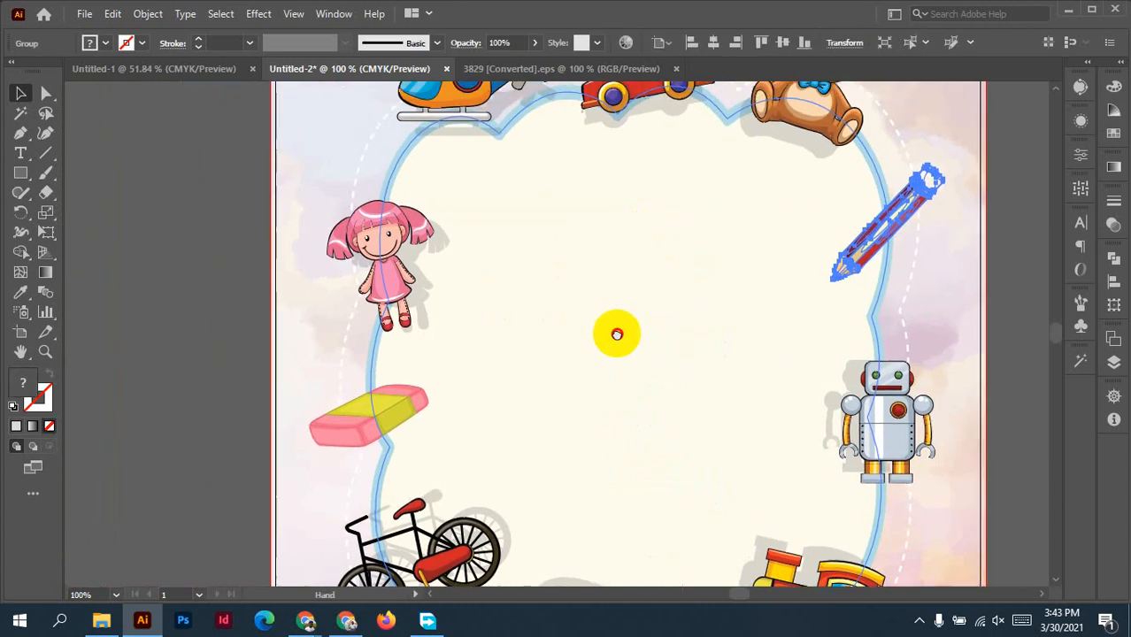
{"action": "left_click_drag", "start_coordinate": [413, 295], "coordinate": [405, 294]}
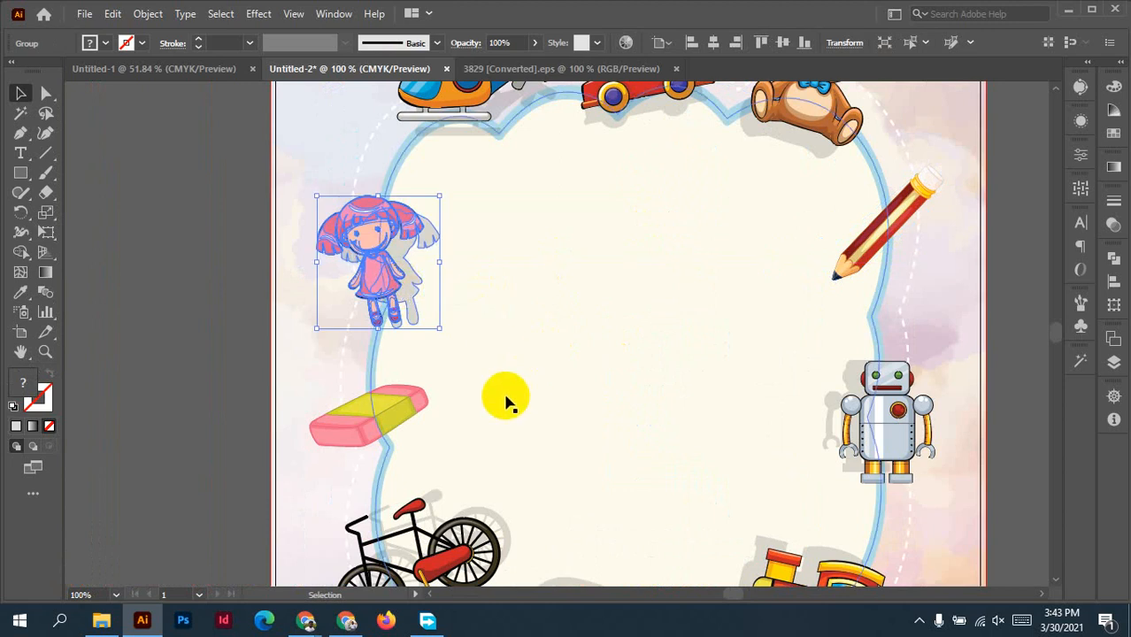
Move the bicycle with its shadow slightly outward and down at the frame's lower-left corner.
{"action": "scroll", "coordinate": [505, 402], "scroll_direction": "down", "scroll_amount": 2}
{"action": "scroll", "coordinate": [522, 469], "scroll_direction": "up", "scroll_amount": 2}
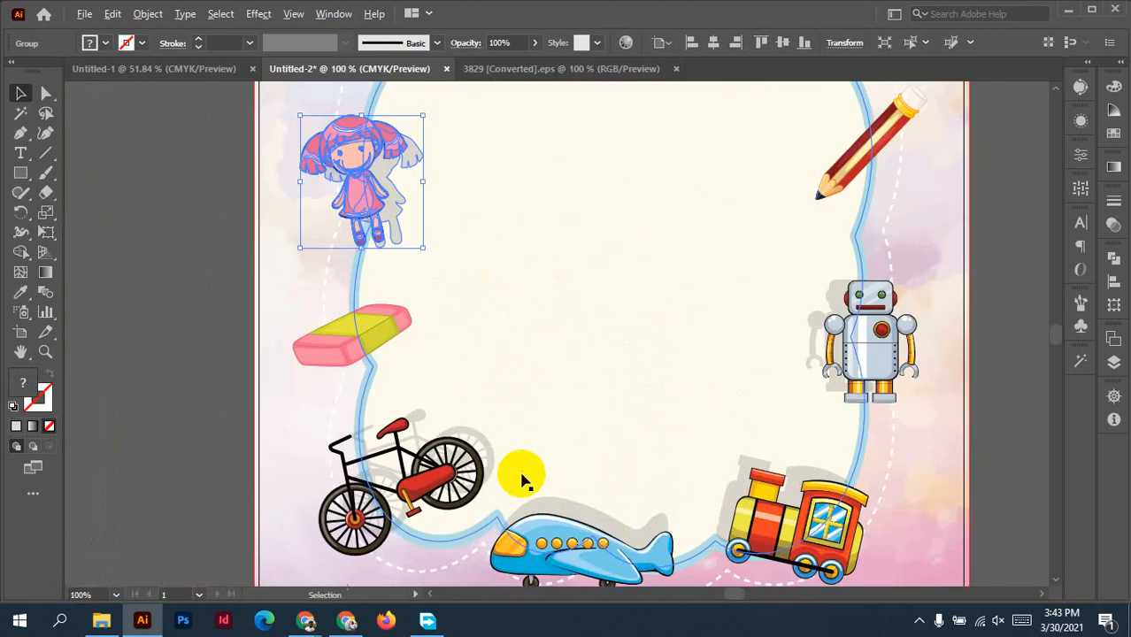
{"action": "left_click", "coordinate": [478, 457]}
{"action": "left_click", "coordinate": [472, 460], "text": "shift"}
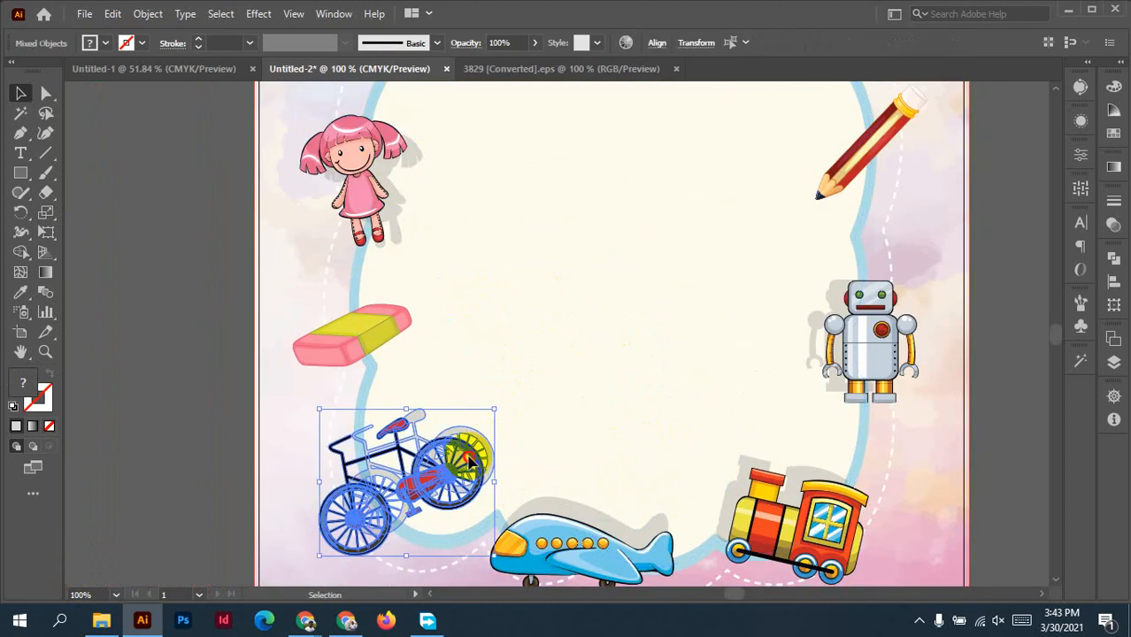
{"action": "left_click_drag", "start_coordinate": [472, 461], "coordinate": [454, 467]}
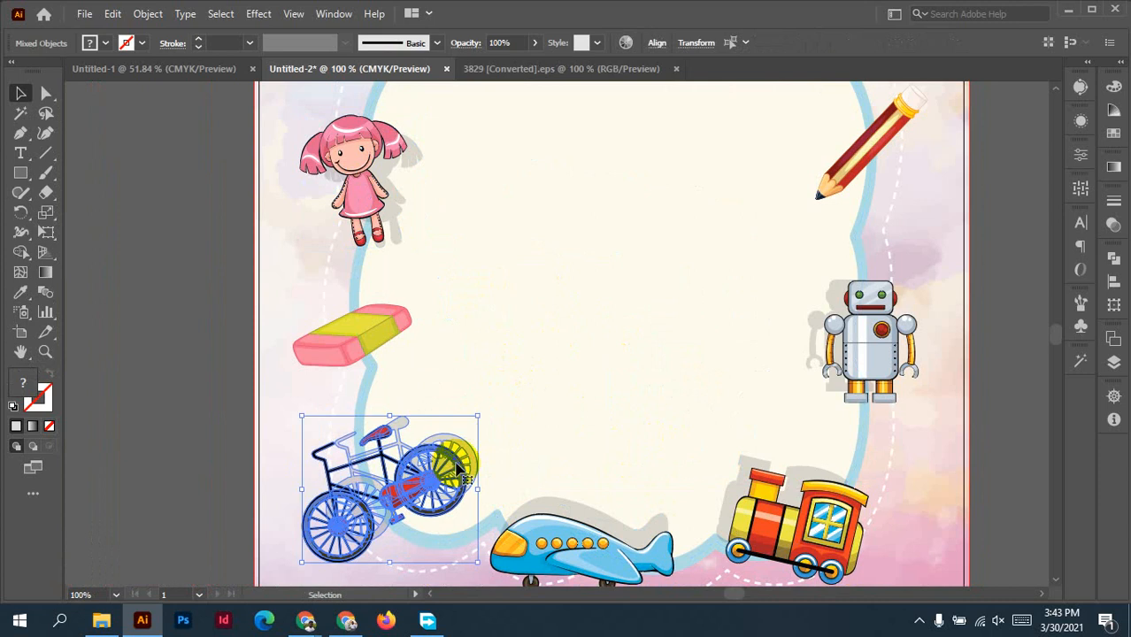
{"action": "scroll", "coordinate": [458, 469], "scroll_direction": "down", "scroll_amount": 1}
{"action": "scroll", "coordinate": [895, 391], "scroll_direction": "down", "scroll_amount": 1}
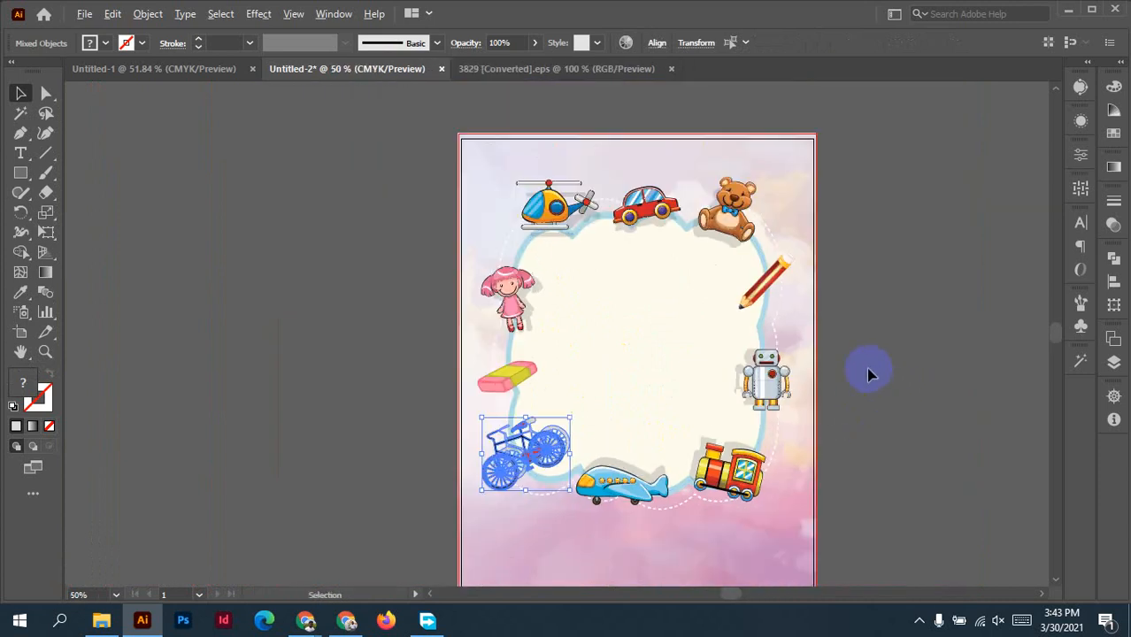
{"action": "left_click_drag", "start_coordinate": [880, 365], "coordinate": [865, 372]}
{"action": "left_click", "coordinate": [877, 330]}
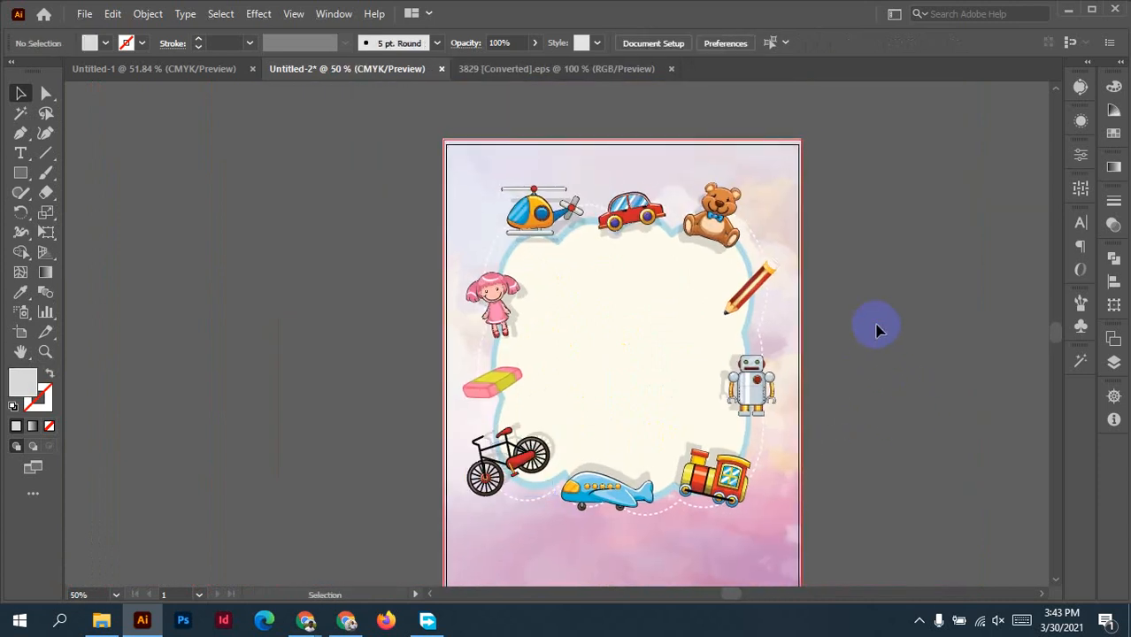
Check the whole cover layout and close the 3829 [Converted].eps document.
{"action": "scroll", "coordinate": [856, 334], "scroll_direction": "down", "scroll_amount": 2}
{"action": "left_click_drag", "start_coordinate": [850, 366], "coordinate": [829, 378]}
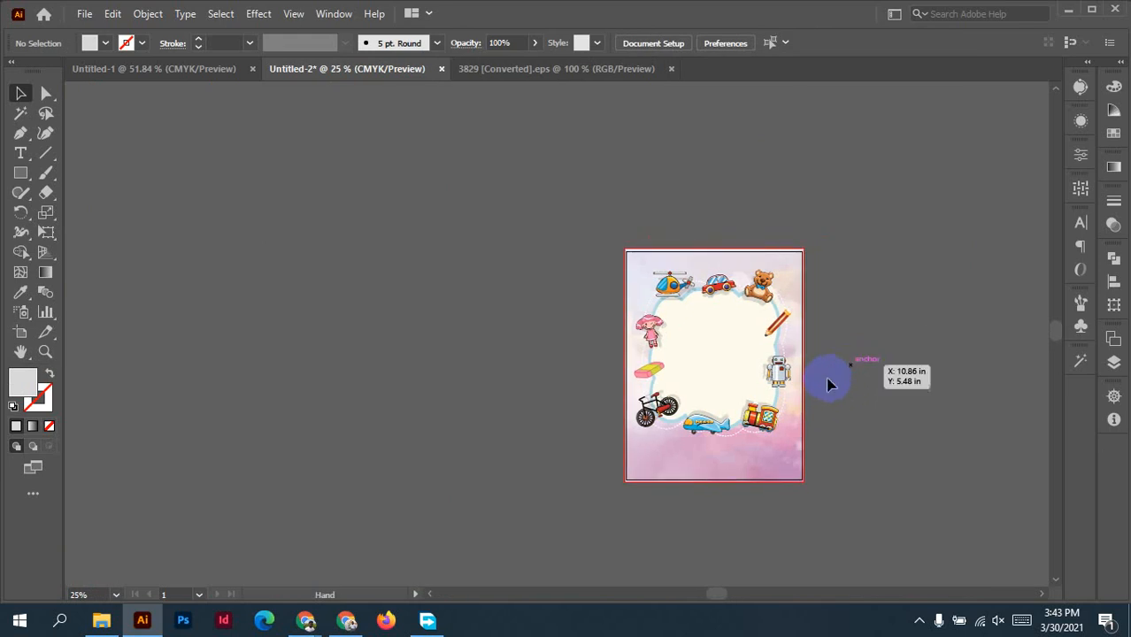
{"action": "scroll", "coordinate": [826, 380], "scroll_direction": "up", "scroll_amount": 1}
{"action": "scroll", "coordinate": [816, 381], "scroll_direction": "up", "scroll_amount": 1}
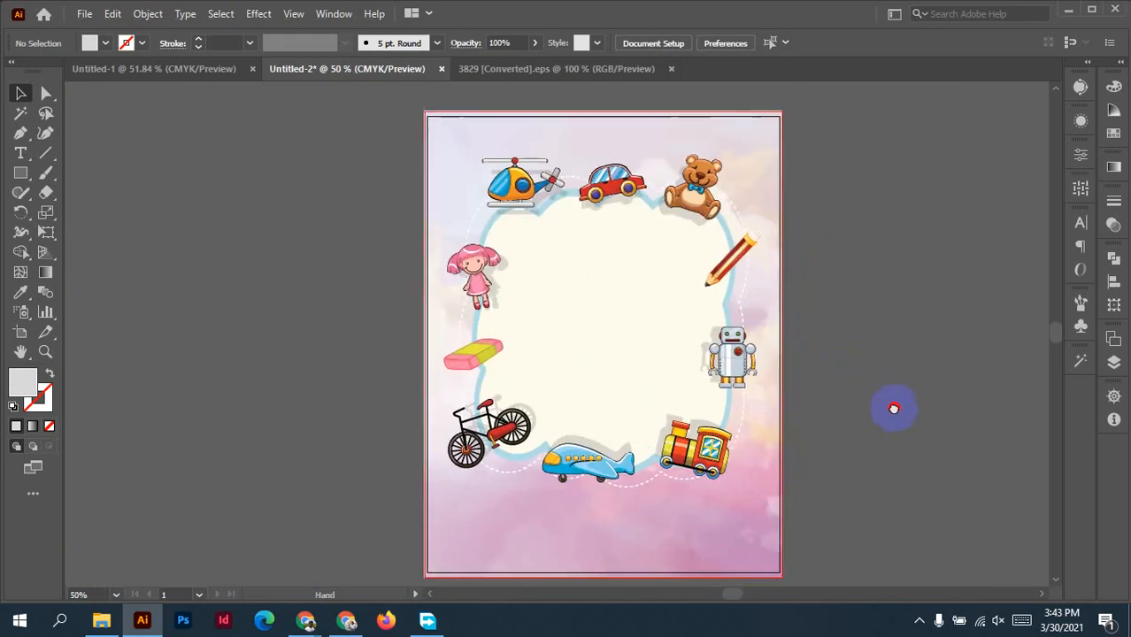
{"action": "left_click_drag", "start_coordinate": [896, 403], "coordinate": [855, 398]}
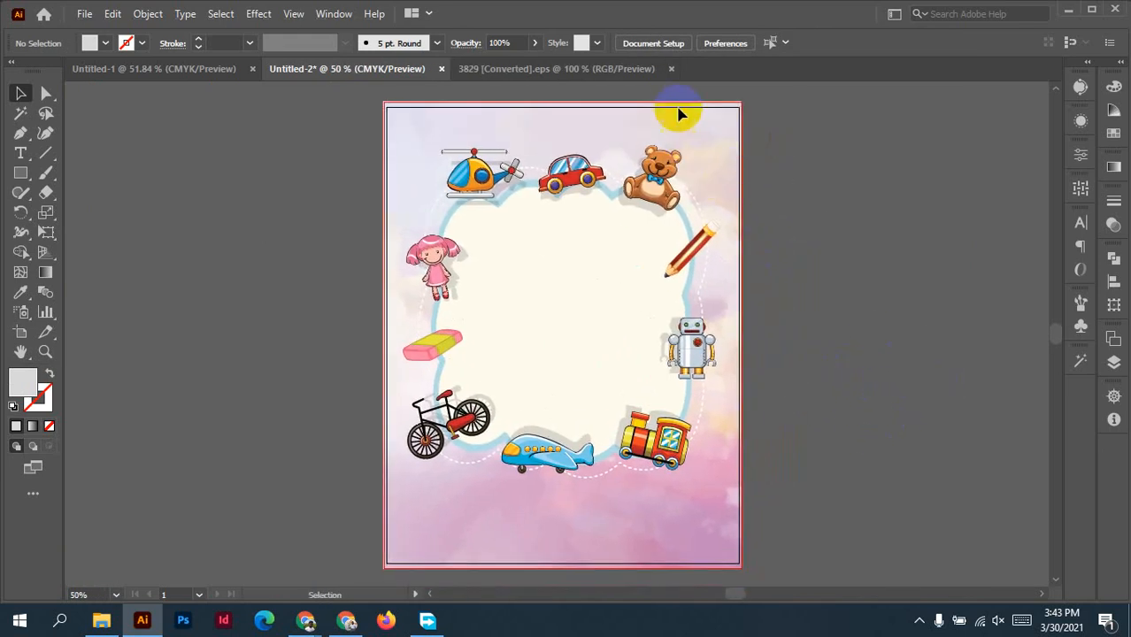
{"action": "left_click", "coordinate": [671, 69]}
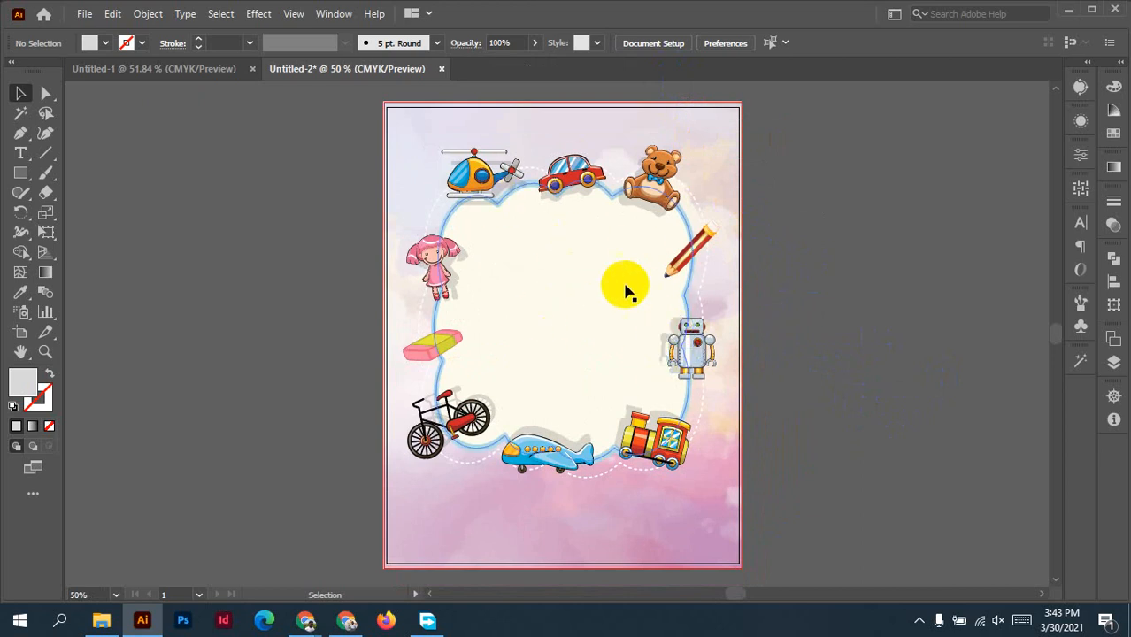
Stretch the frame group further upward from its top edge and reposition the helicopter, car and bear group along that edge.
{"action": "left_click", "coordinate": [659, 180]}
{"action": "left_click_drag", "start_coordinate": [665, 184], "coordinate": [271, 239]}
{"action": "left_click", "coordinate": [591, 190]}
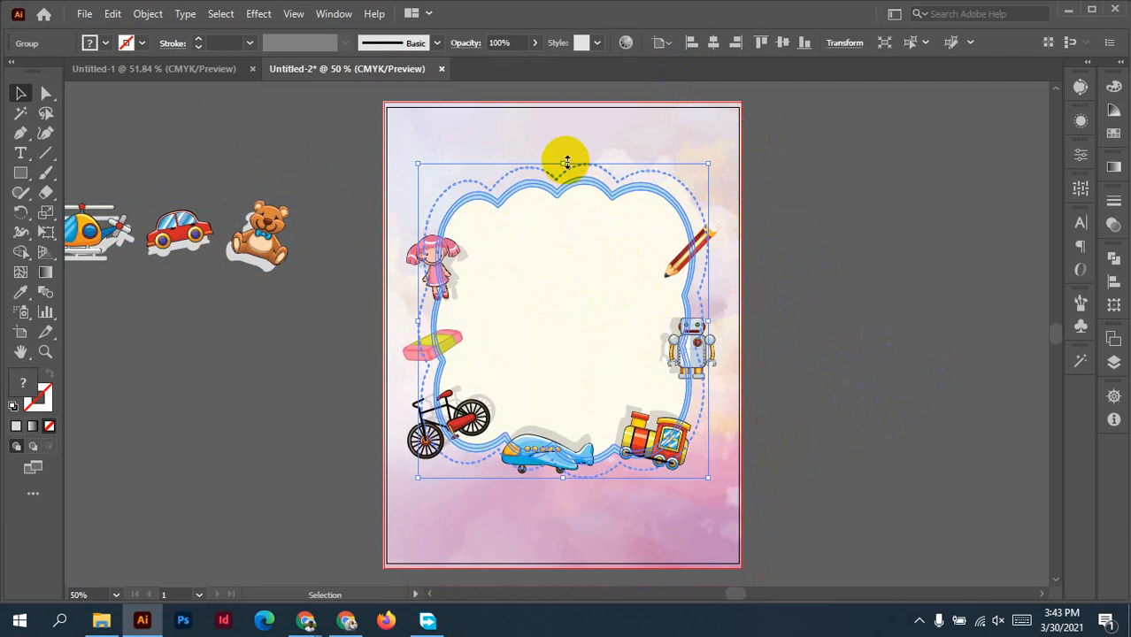
{"action": "left_click_drag", "start_coordinate": [564, 162], "coordinate": [564, 140]}
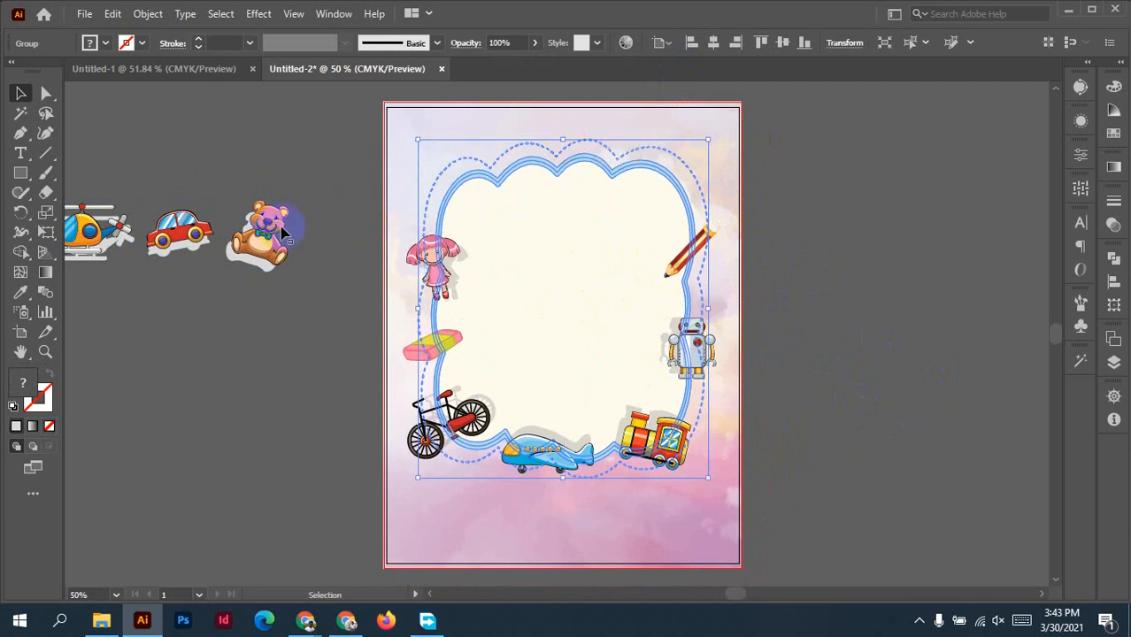
{"action": "left_click_drag", "start_coordinate": [256, 241], "coordinate": [645, 155]}
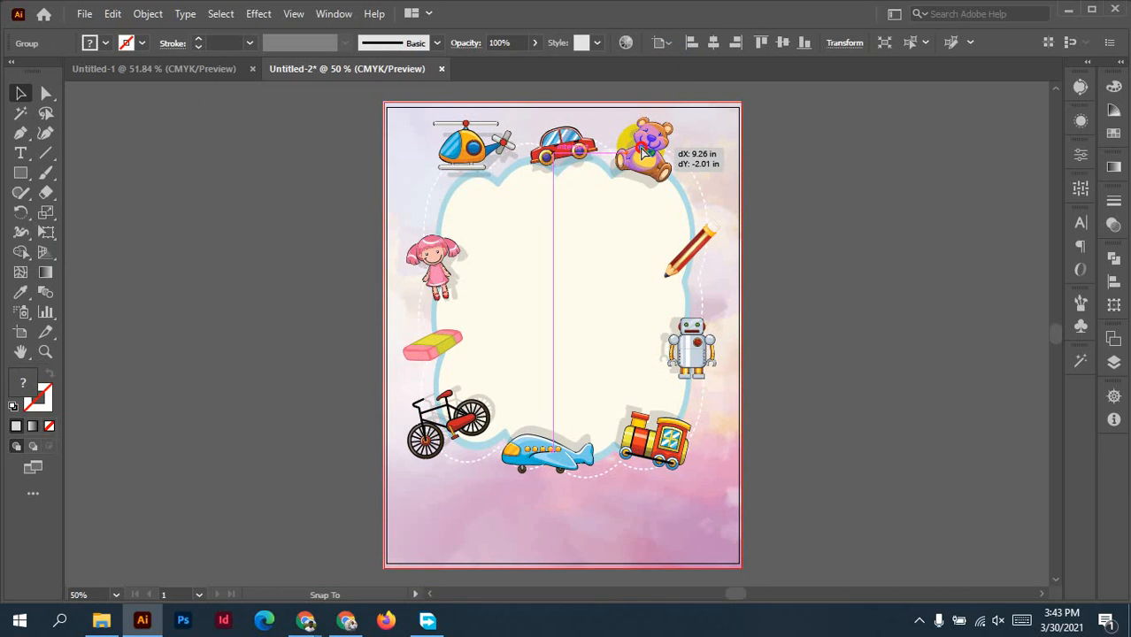
{"action": "left_click_drag", "start_coordinate": [644, 153], "coordinate": [645, 155]}
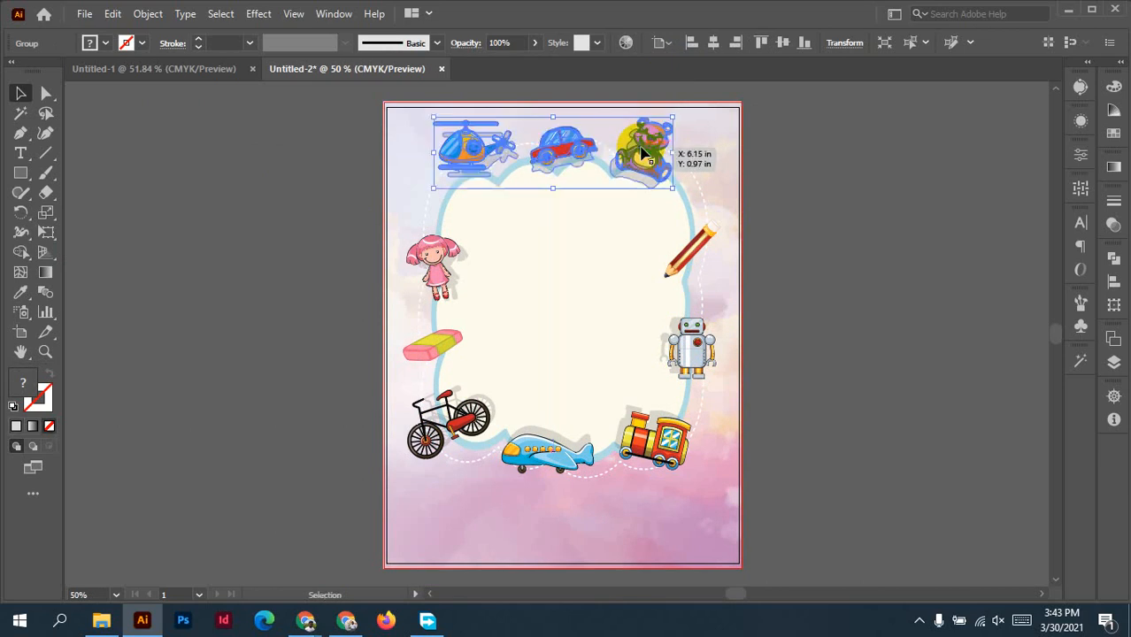
Shift the pencil, doll, eraser and robot upward along the sides of the taller frame.
{"action": "left_click_drag", "start_coordinate": [699, 244], "coordinate": [698, 230]}
{"action": "left_click_drag", "start_coordinate": [440, 258], "coordinate": [449, 251]}
{"action": "left_click_drag", "start_coordinate": [448, 245], "coordinate": [448, 245]}
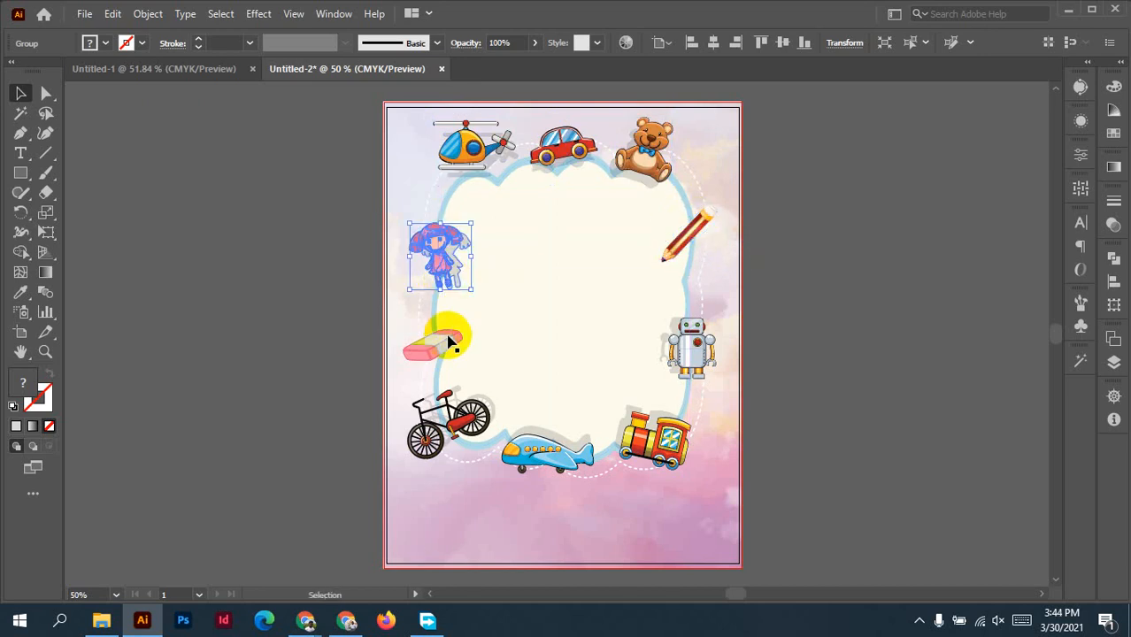
{"action": "left_click_drag", "start_coordinate": [450, 341], "coordinate": [449, 334]}
{"action": "left_click_drag", "start_coordinate": [442, 265], "coordinate": [441, 254]}
{"action": "left_click_drag", "start_coordinate": [691, 348], "coordinate": [691, 334]}
{"action": "left_click_drag", "start_coordinate": [671, 239], "coordinate": [677, 231]}
{"action": "left_click", "coordinate": [917, 307]}
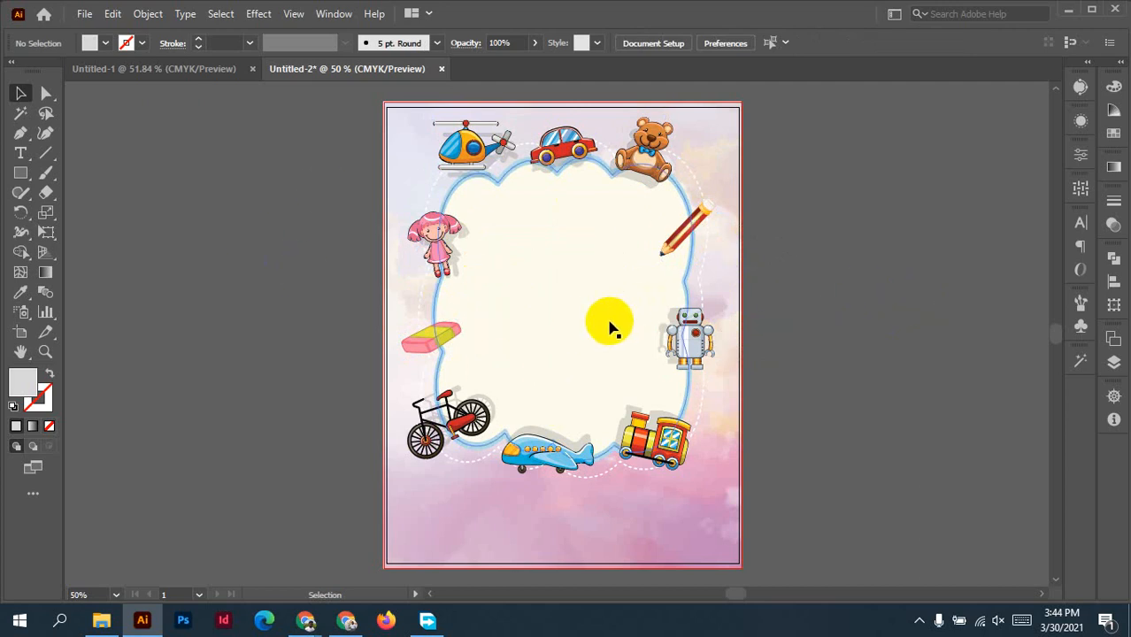
Lower the doll, eraser and pencil along the frame's sides to even out the spacing between the items.
{"action": "left_click_drag", "start_coordinate": [442, 245], "coordinate": [443, 271]}
{"action": "mouse_move", "coordinate": [443, 341]}
{"action": "left_mouse_down"}
{"action": "mouse_move", "coordinate": [445, 355]}
{"action": "mouse_move", "coordinate": [432, 345]}
{"action": "left_mouse_up"}
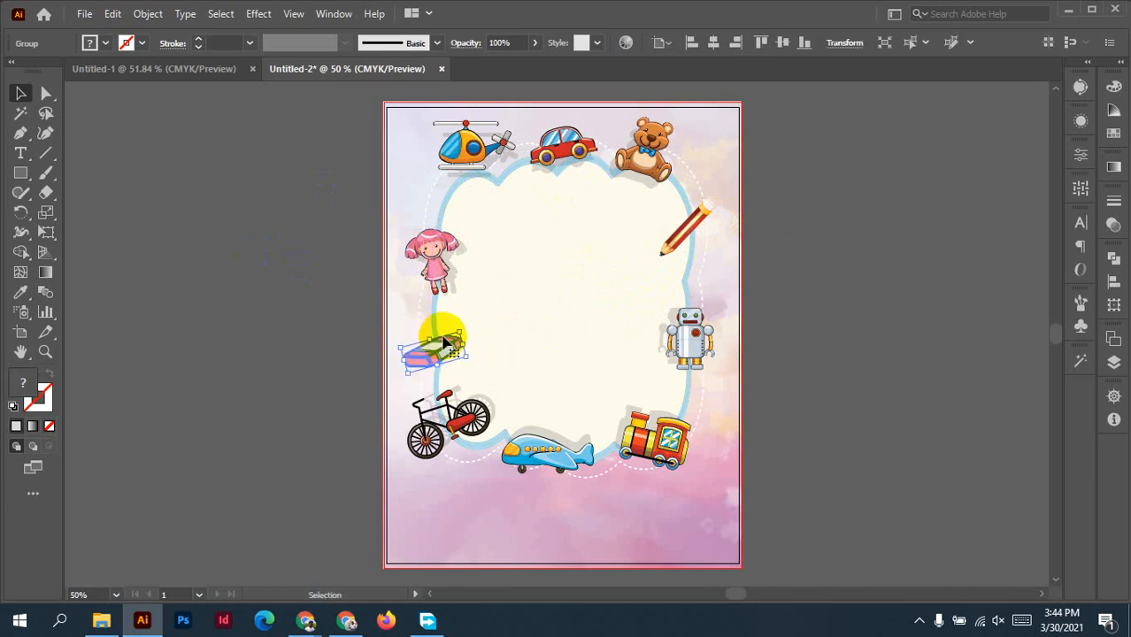
{"action": "left_click_drag", "start_coordinate": [435, 254], "coordinate": [443, 275]}
{"action": "left_click", "coordinate": [451, 348]}
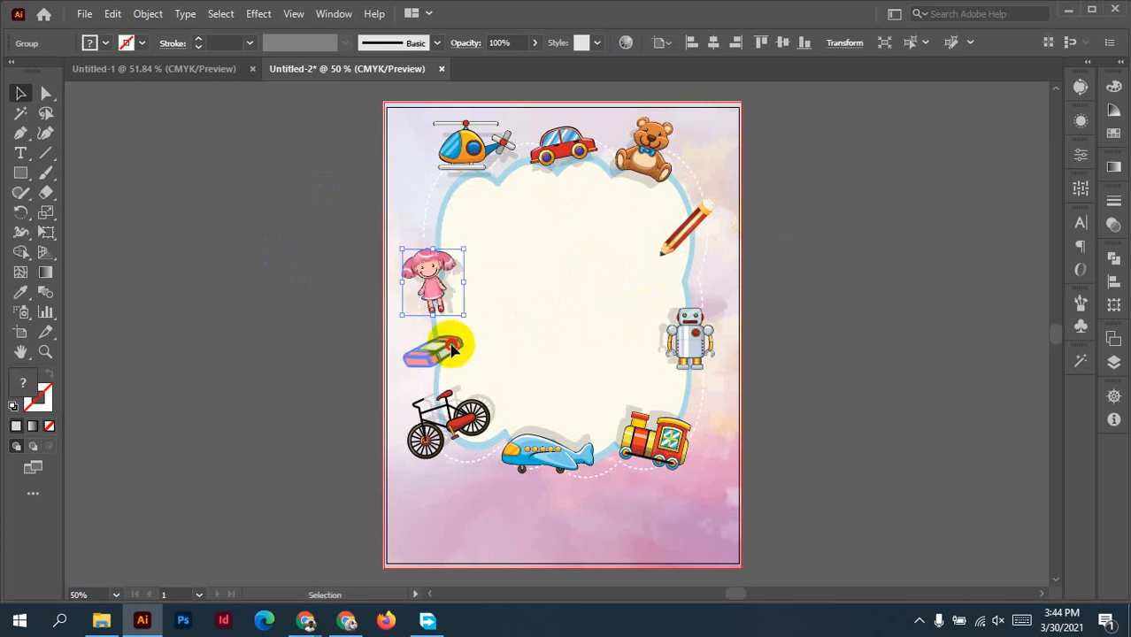
{"action": "left_click_drag", "start_coordinate": [697, 230], "coordinate": [693, 259]}
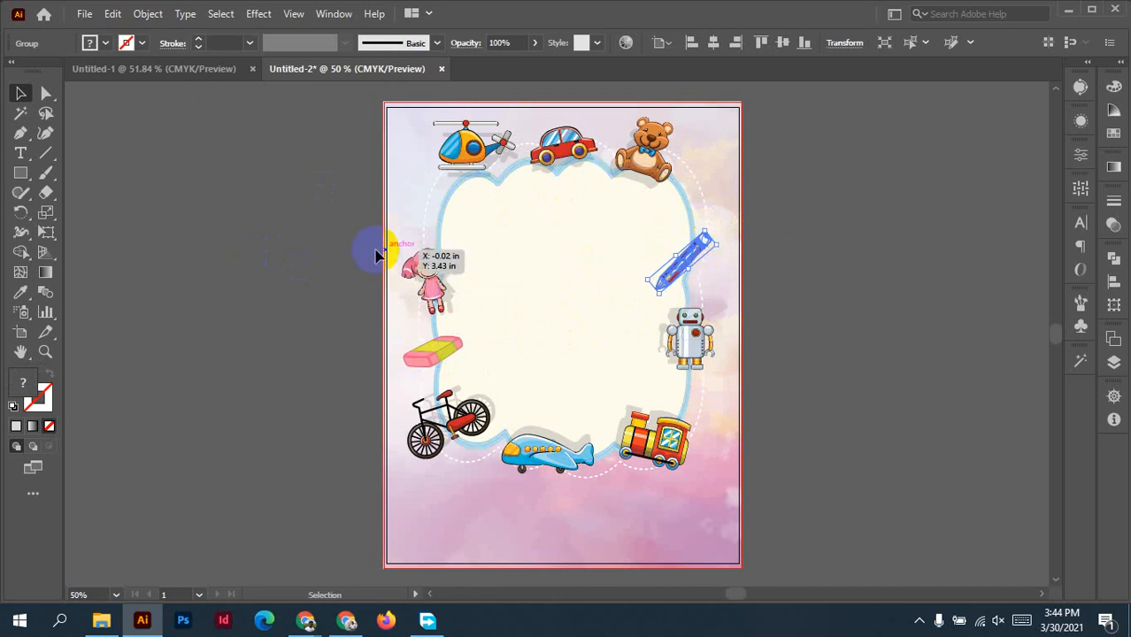
{"action": "left_click", "coordinate": [292, 236]}
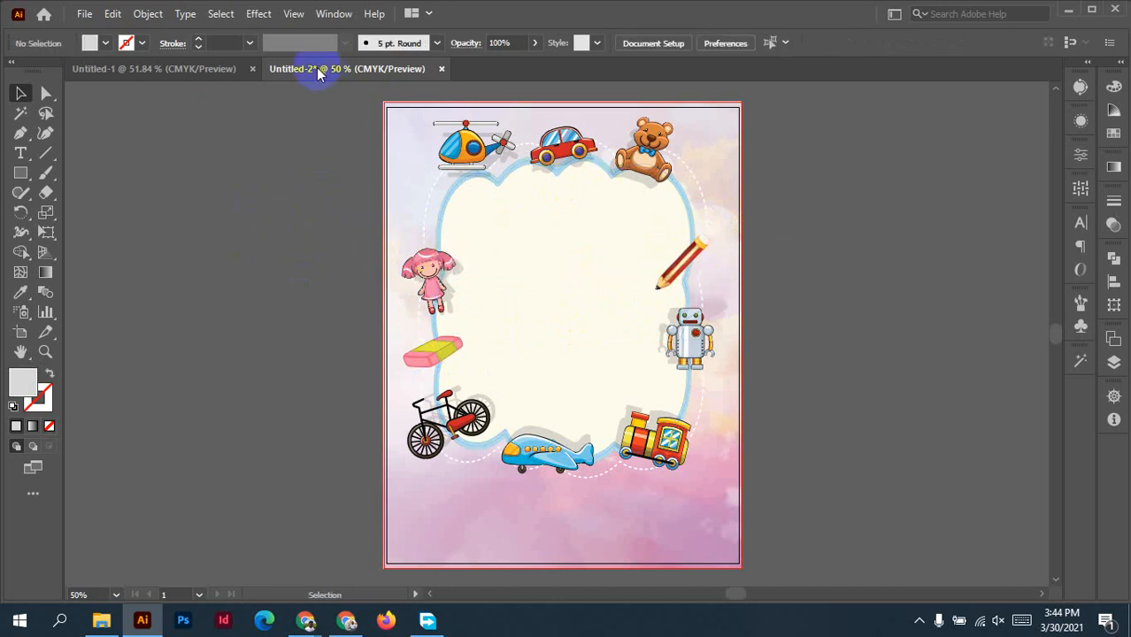
Switch to File Explorer and open the 3829 EPS file in Illustrator, retaining the 9-slice scaling option for symbols.
{"action": "left_click", "coordinate": [102, 619]}
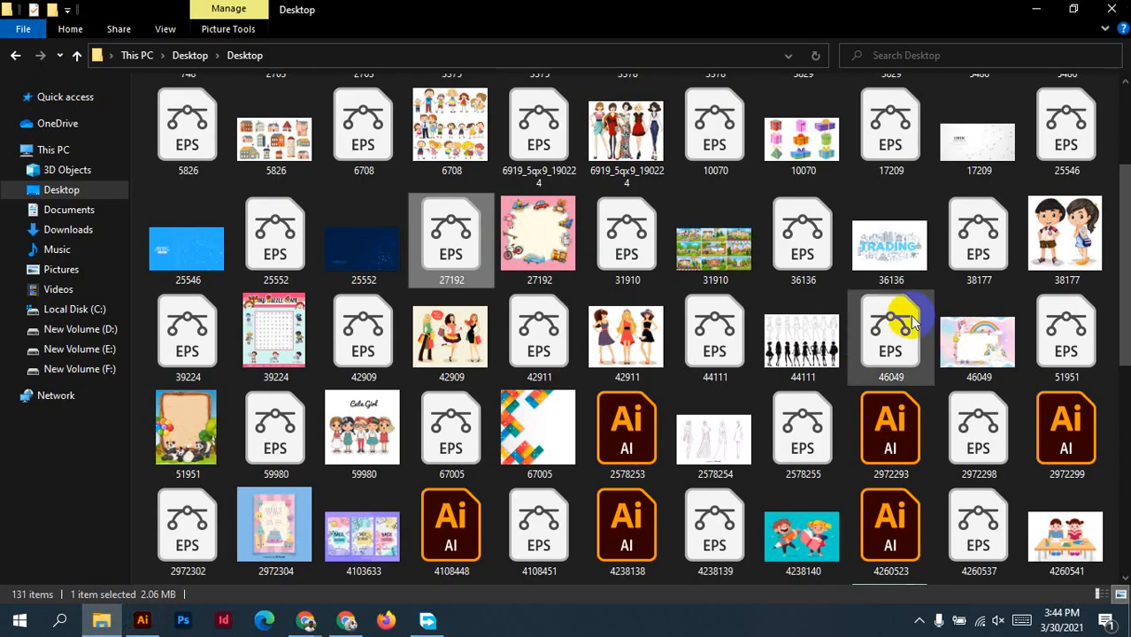
{"action": "left_click", "coordinate": [454, 278]}
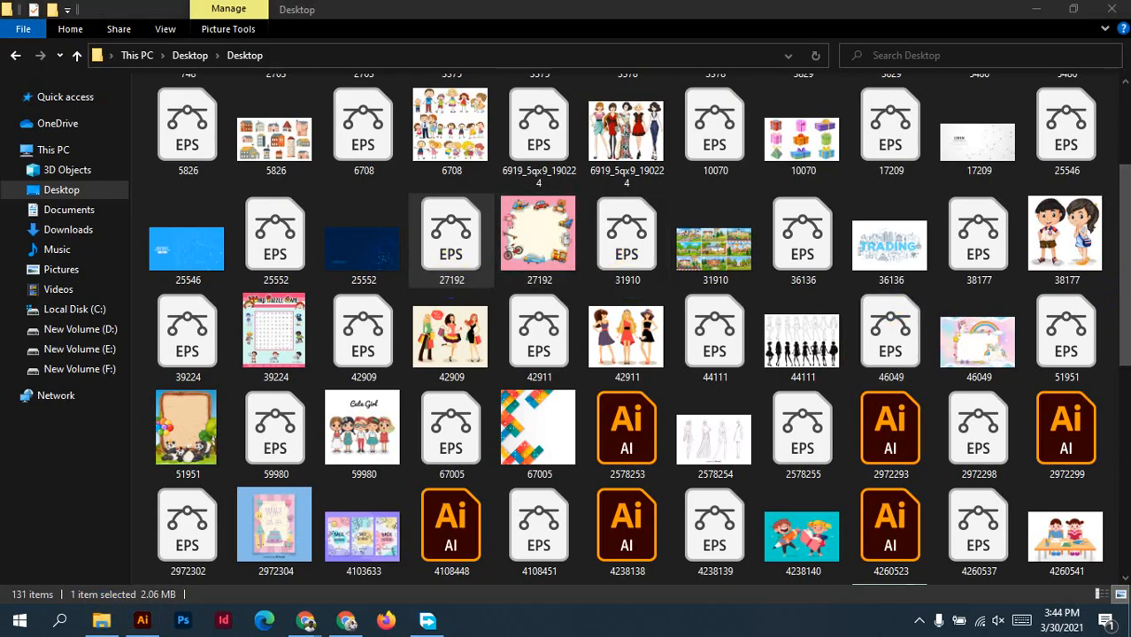
{"action": "scroll", "coordinate": [1124, 234], "scroll_direction": "up", "scroll_amount": 3}
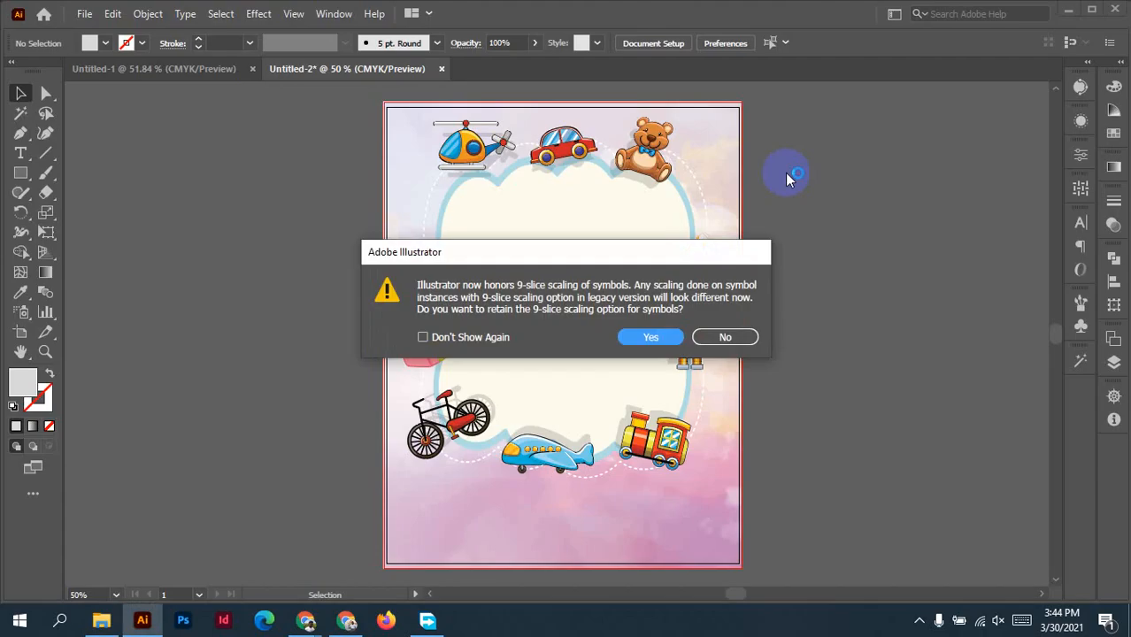
{"action": "left_click", "coordinate": [648, 337]}
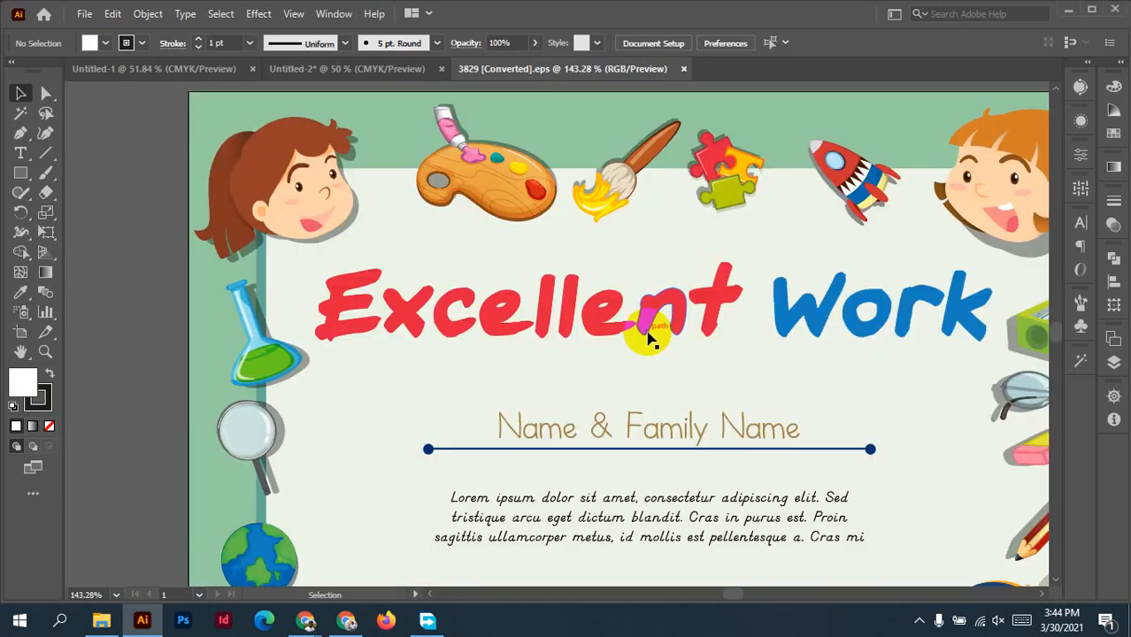
{"action": "left_click", "coordinate": [649, 337]}
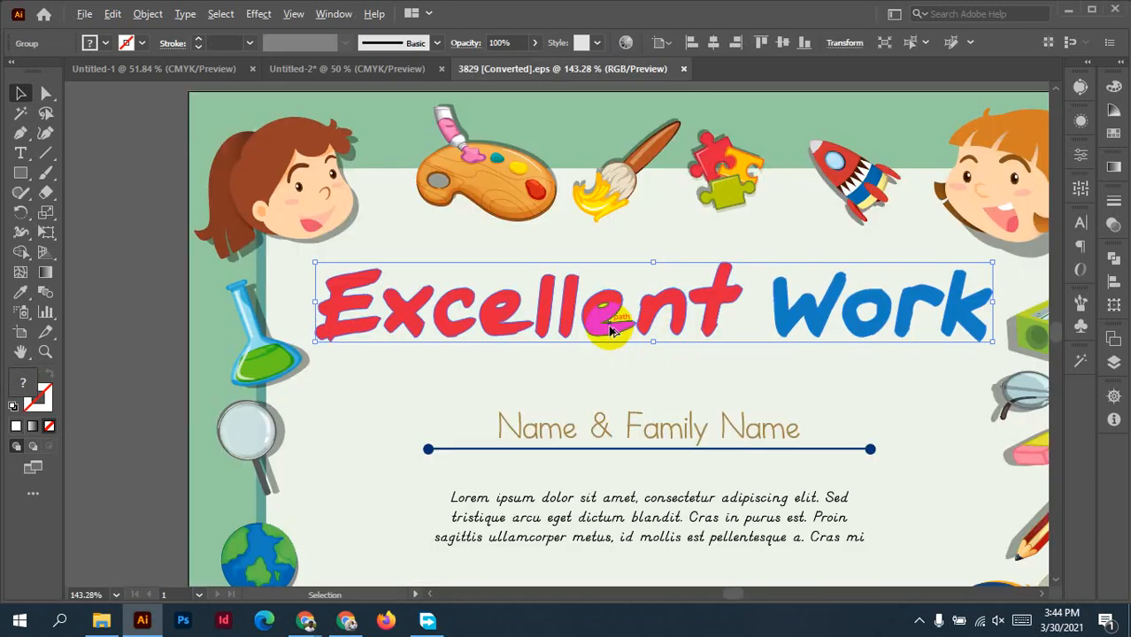
{"action": "key", "text": "ctrl+minus"}
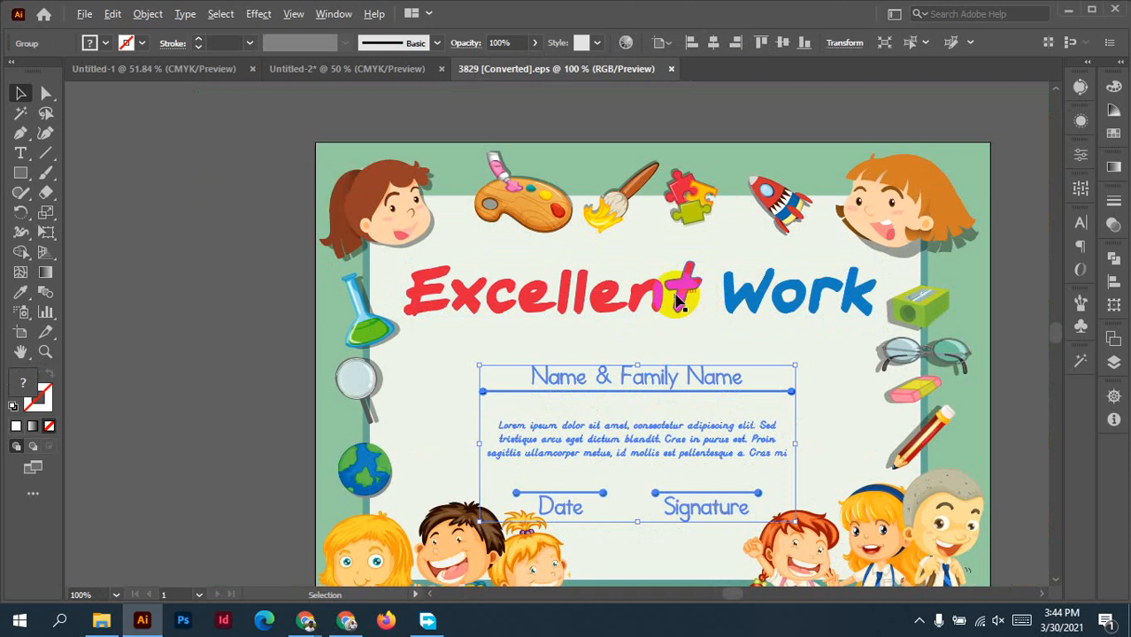
{"action": "left_click_drag", "start_coordinate": [876, 344], "coordinate": [739, 299]}
{"action": "left_click", "coordinate": [925, 310]}
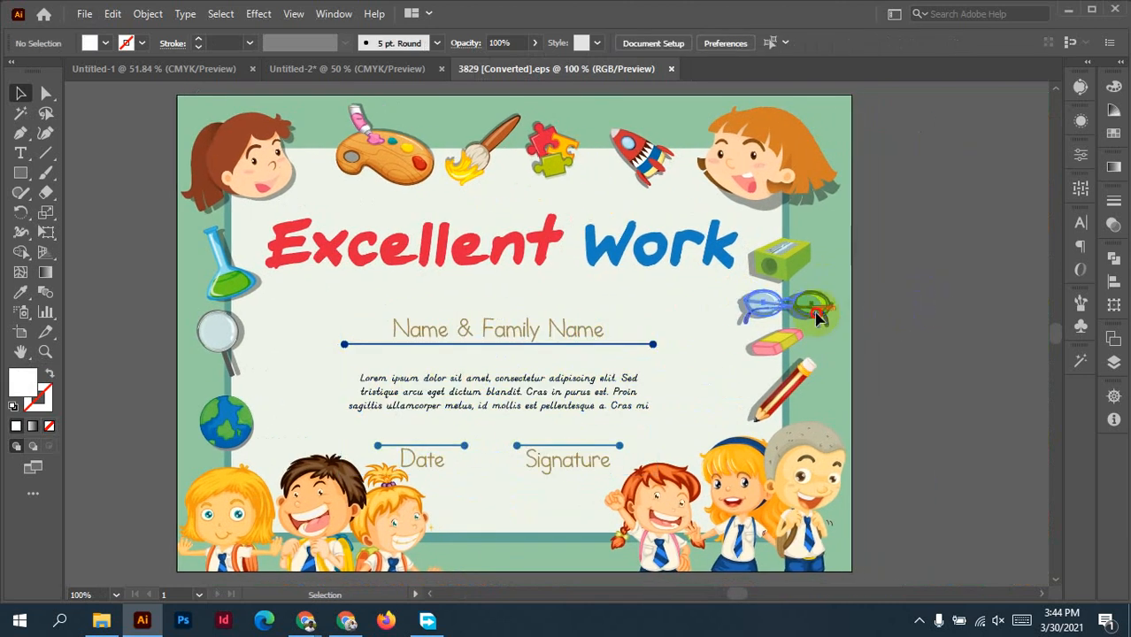
{"action": "mouse_move", "coordinate": [779, 308]}
{"action": "left_mouse_down"}
{"action": "mouse_move", "coordinate": [404, 149]}
{"action": "mouse_move", "coordinate": [841, 287]}
{"action": "left_mouse_up"}
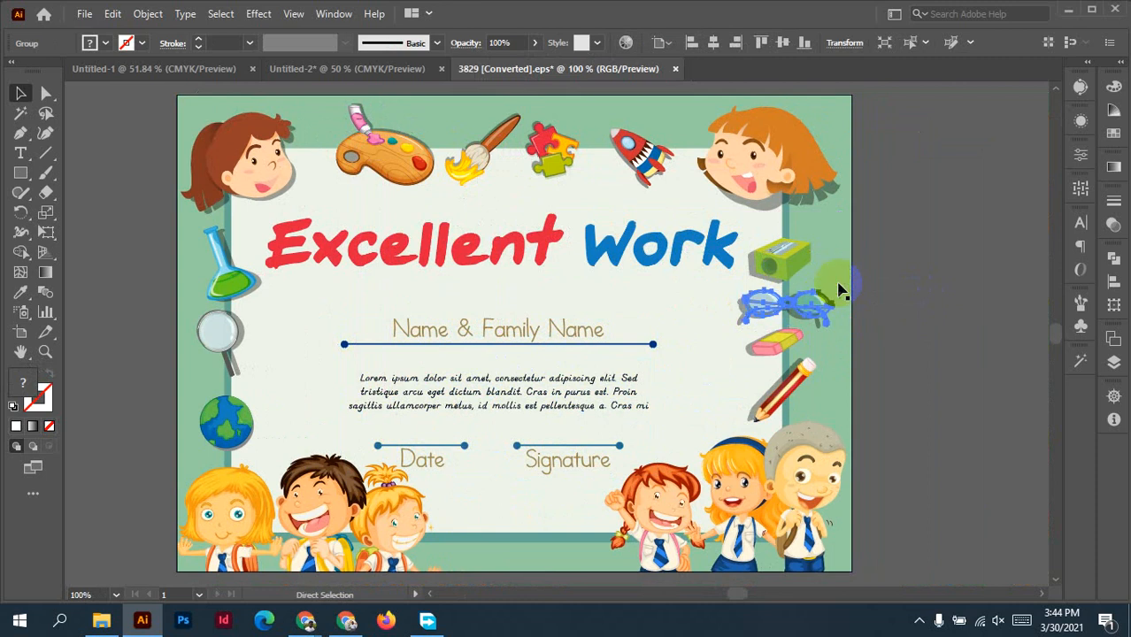
{"action": "key", "text": "ctrl+z"}
Select the glasses together with their shadow and copy them into the Untitled-2 cover document.
{"action": "left_click", "coordinate": [741, 312]}
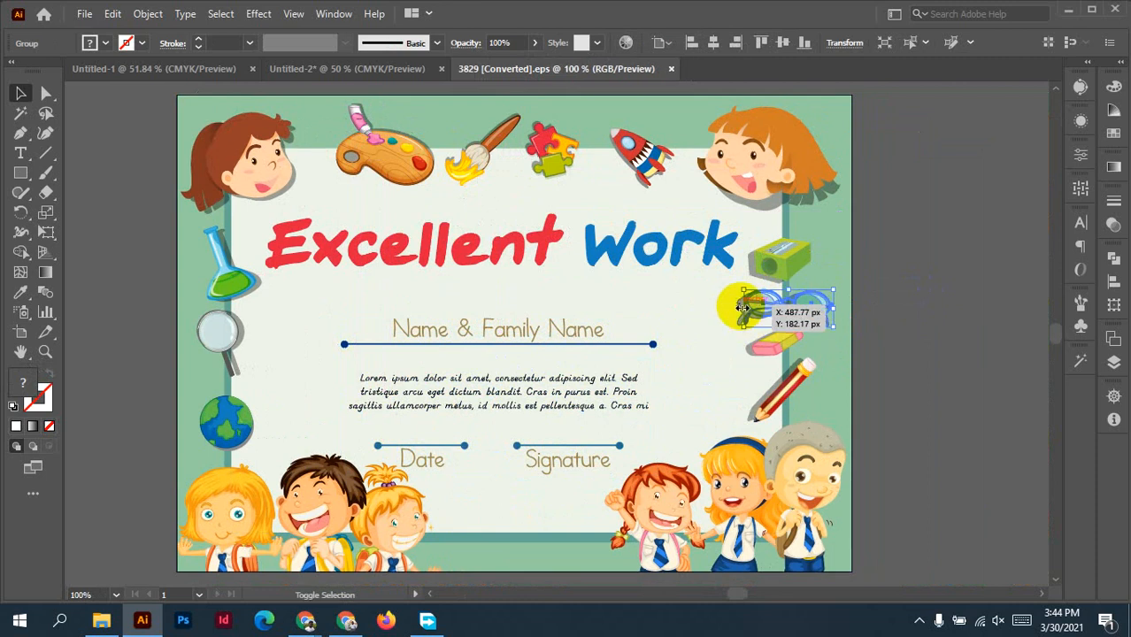
{"action": "scroll", "coordinate": [741, 307], "scroll_direction": "up", "scroll_amount": 3}
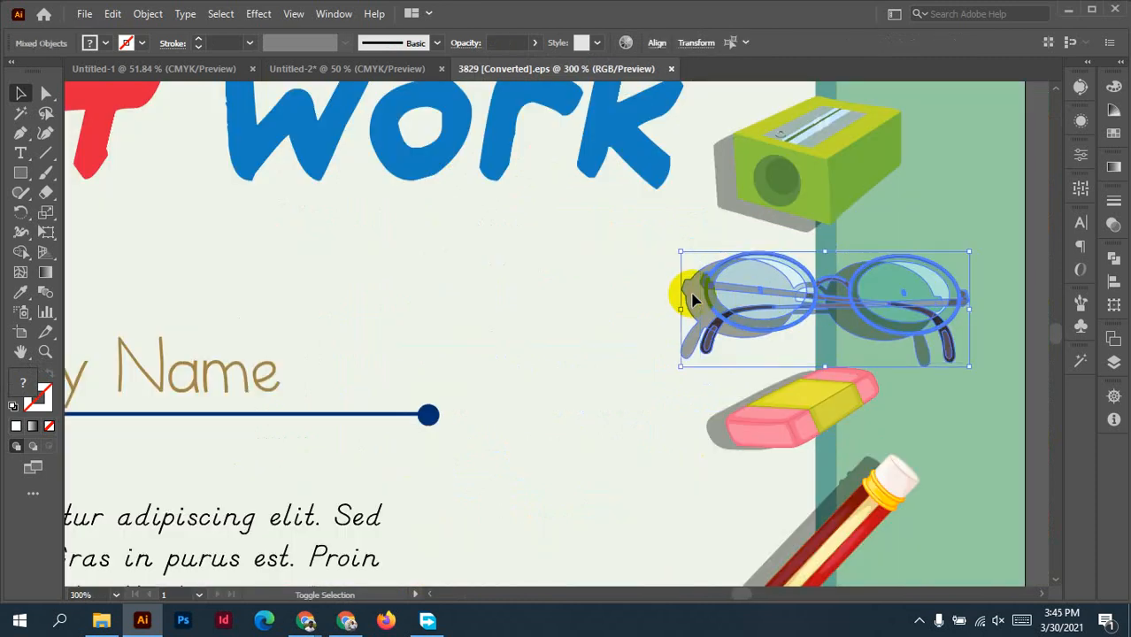
{"action": "left_click_drag", "start_coordinate": [750, 298], "coordinate": [319, 72]}
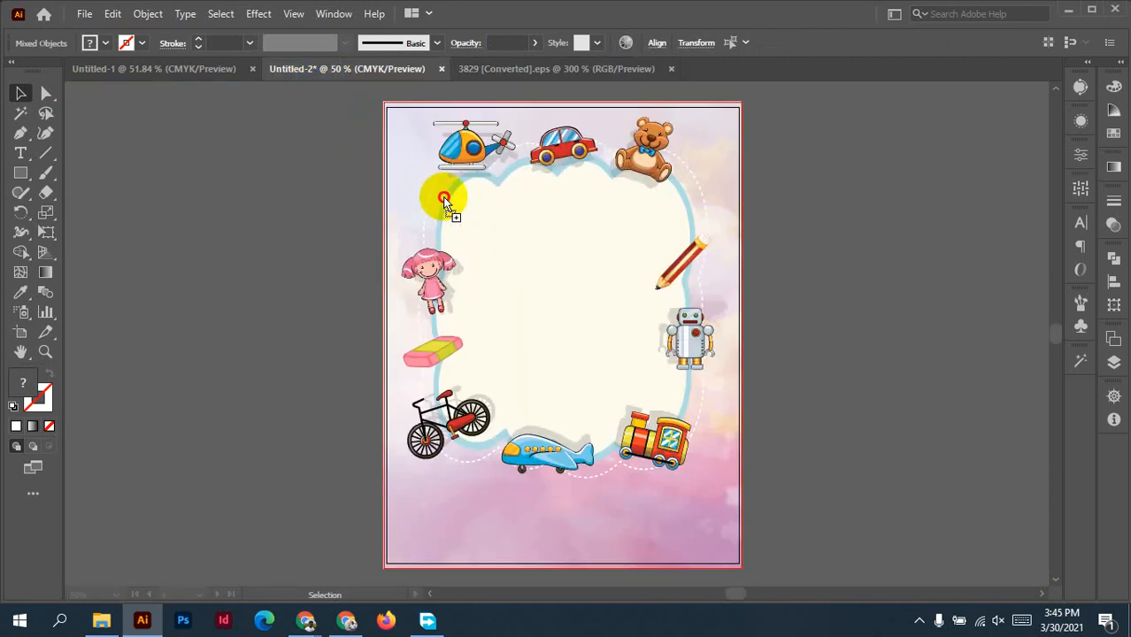
{"action": "left_click_drag", "start_coordinate": [652, 207], "coordinate": [682, 208]}
Place the glasses on the frame's left edge above the doll, enlarge them to about 1.68 x 0.67 in, and group them with their shadow.
{"action": "scroll", "coordinate": [445, 223], "scroll_direction": "up", "scroll_amount": 4}
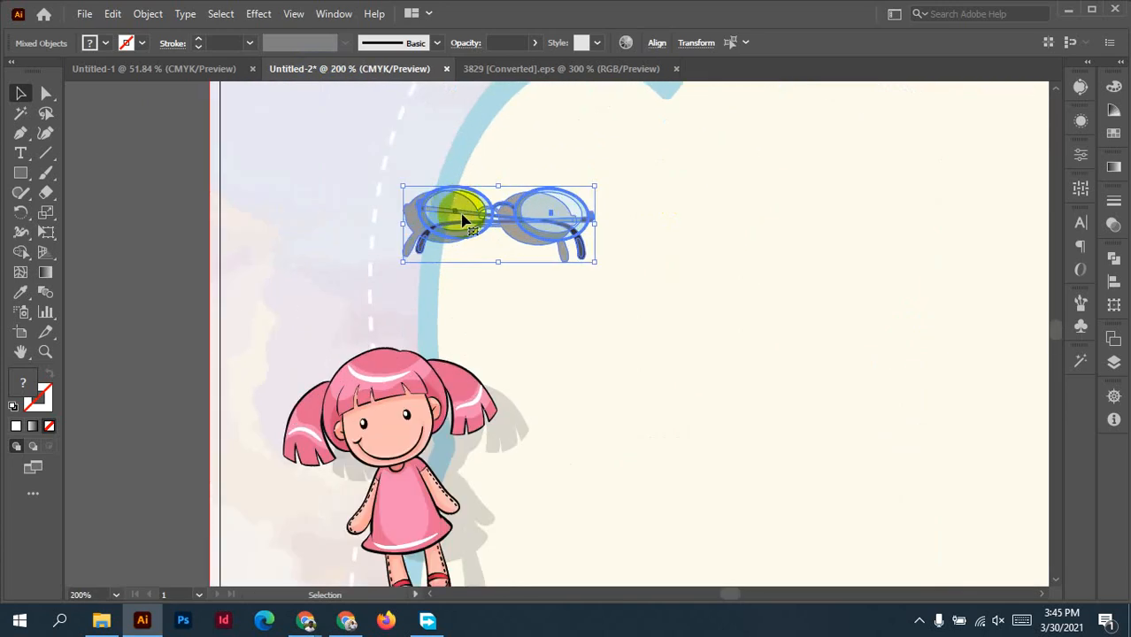
{"action": "left_click_drag", "start_coordinate": [558, 208], "coordinate": [446, 191]}
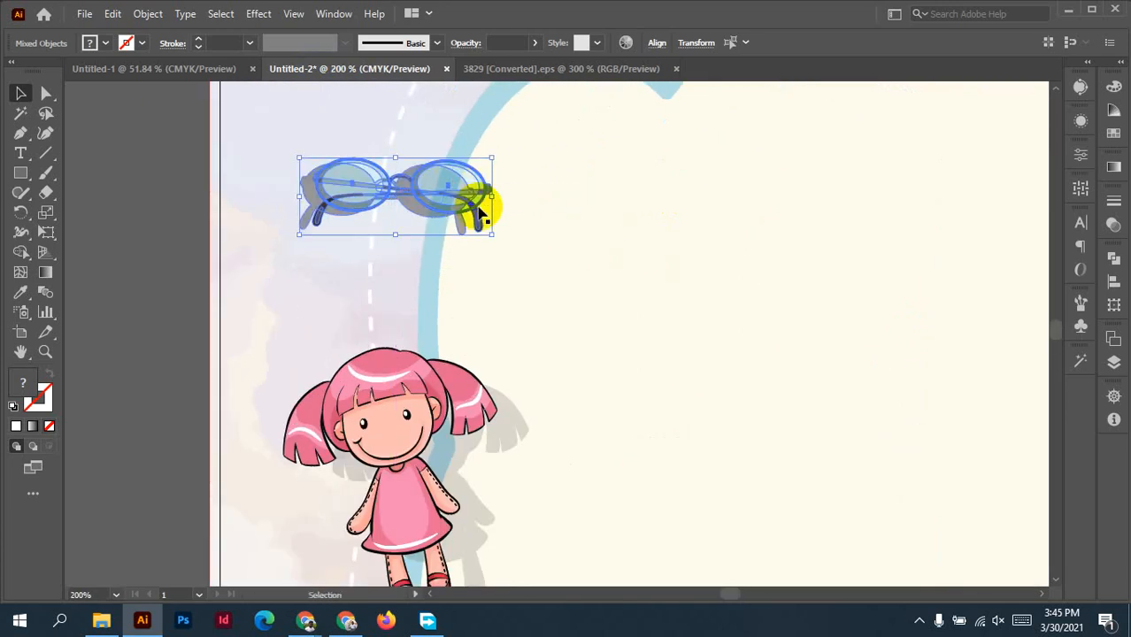
{"action": "left_click_drag", "start_coordinate": [489, 233], "coordinate": [531, 265]}
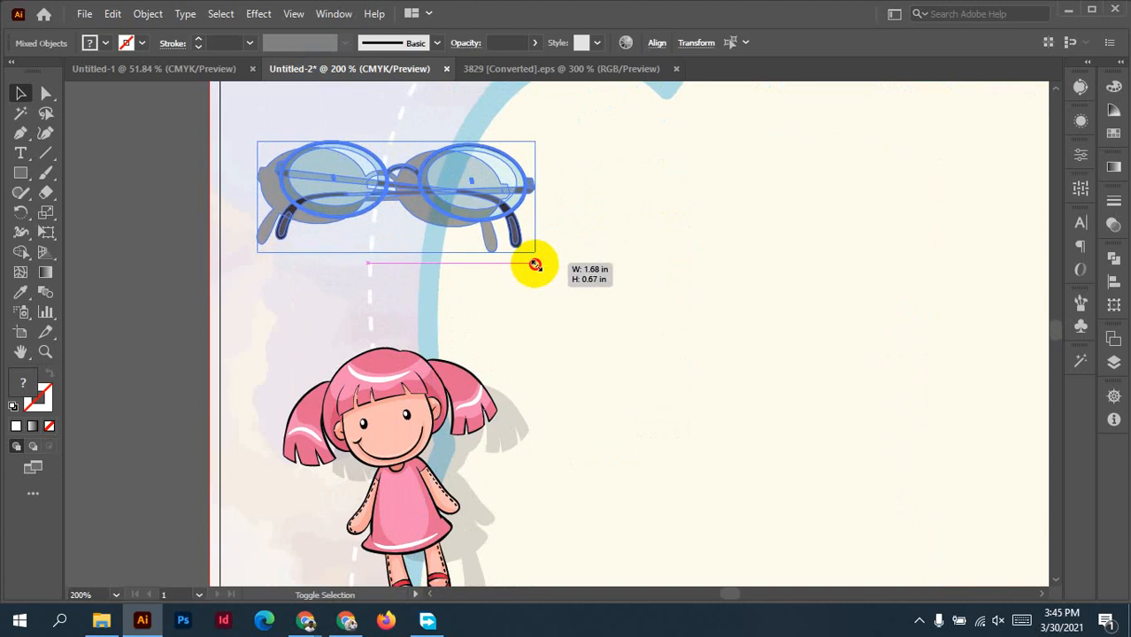
{"action": "left_click_drag", "start_coordinate": [455, 207], "coordinate": [482, 206]}
{"action": "right_click", "coordinate": [482, 206]}
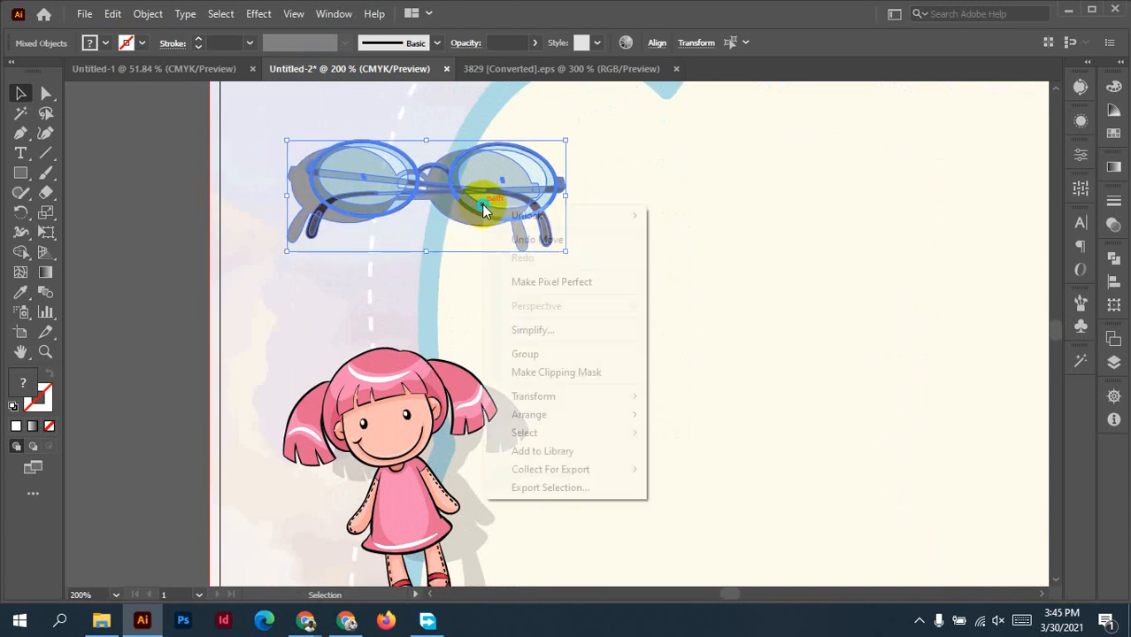
{"action": "left_click", "coordinate": [547, 356]}
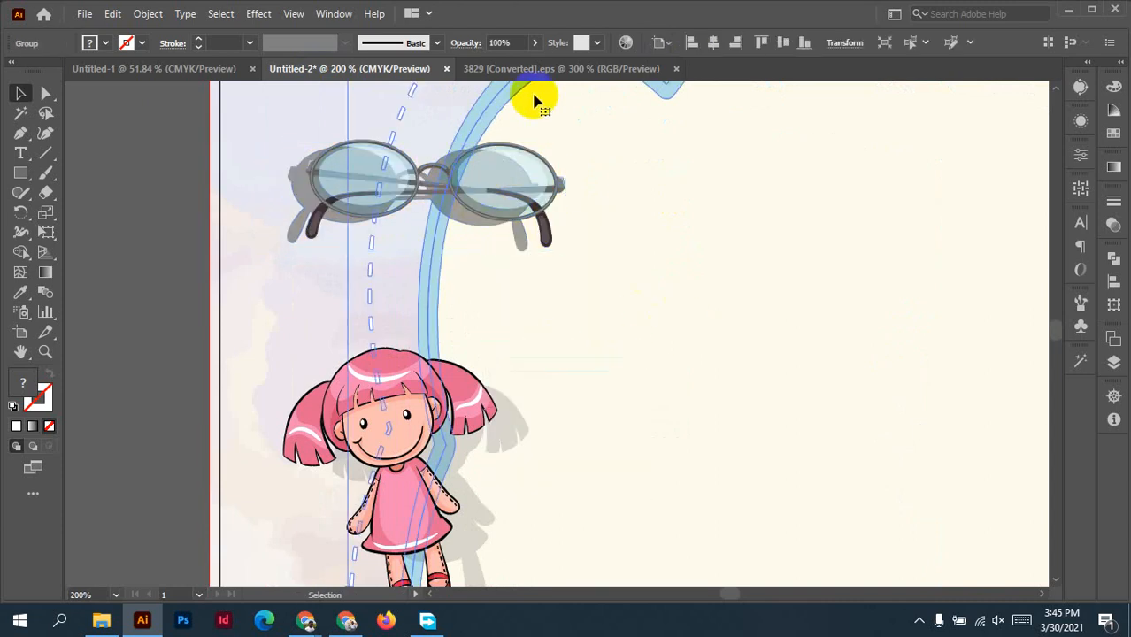
Return to the 3829 document and group the globe with its grey shadow.
{"action": "left_click", "coordinate": [518, 65]}
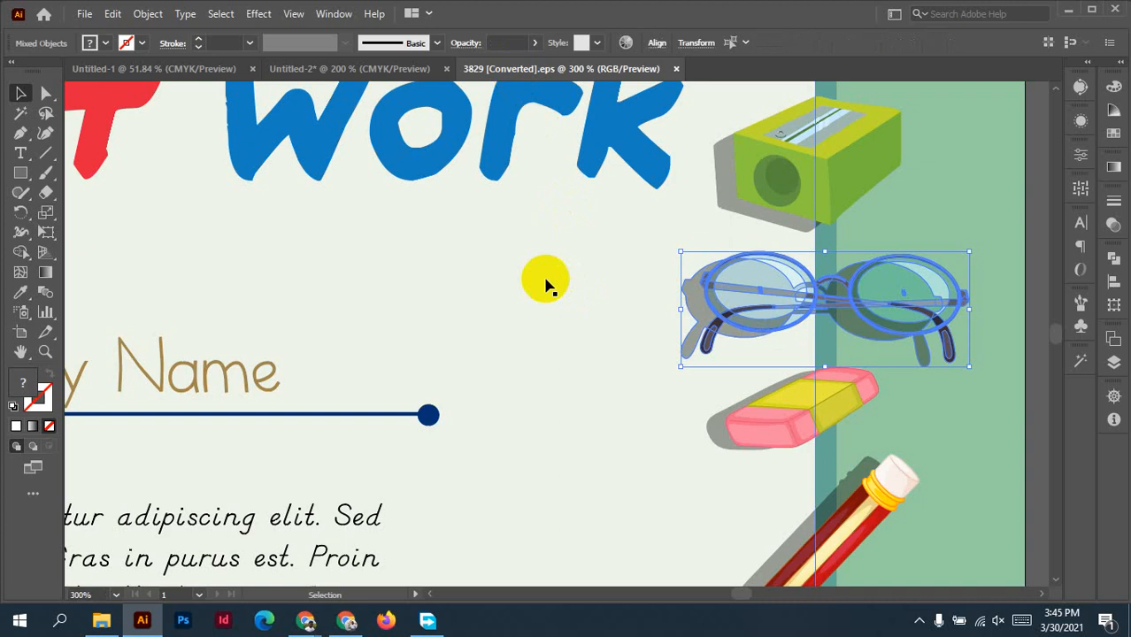
{"action": "scroll", "coordinate": [546, 284], "scroll_direction": "down", "scroll_amount": 3}
{"action": "scroll", "coordinate": [740, 272], "scroll_direction": "up", "scroll_amount": 2}
{"action": "left_click", "coordinate": [423, 400]}
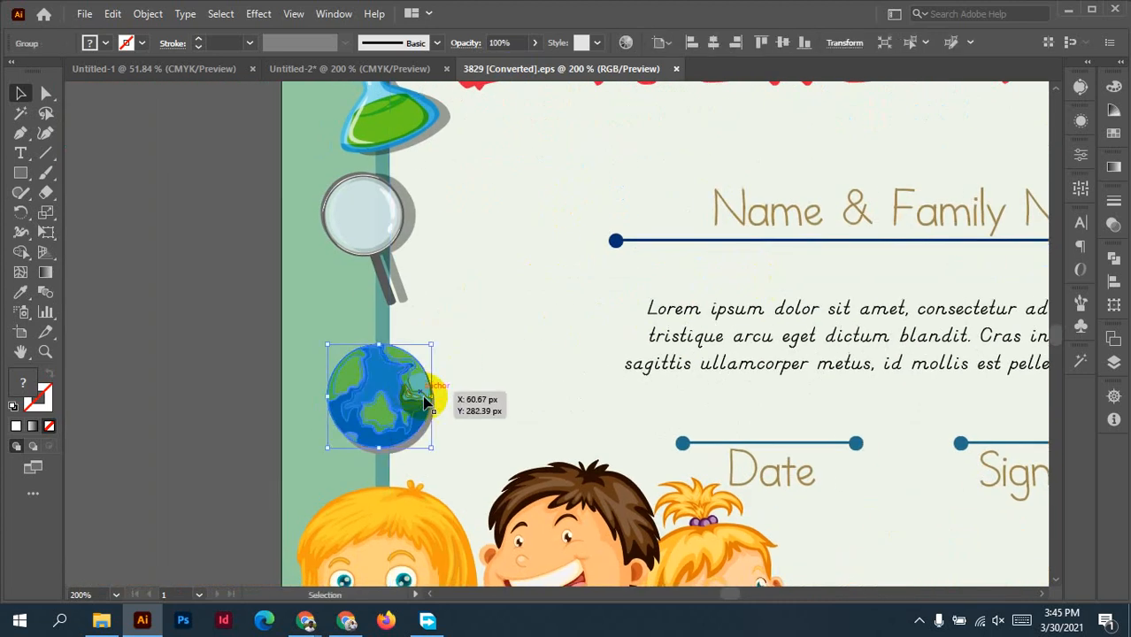
{"action": "scroll", "coordinate": [429, 456], "scroll_direction": "up", "scroll_amount": 3}
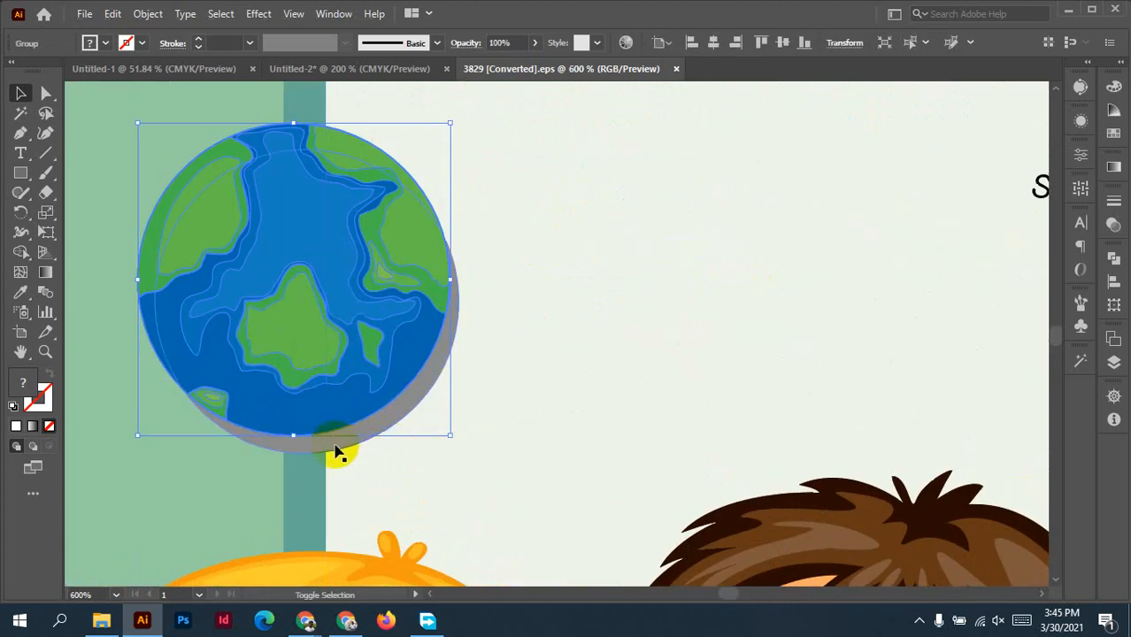
{"action": "left_click", "coordinate": [325, 450], "text": "shift"}
{"action": "right_click", "coordinate": [323, 359]}
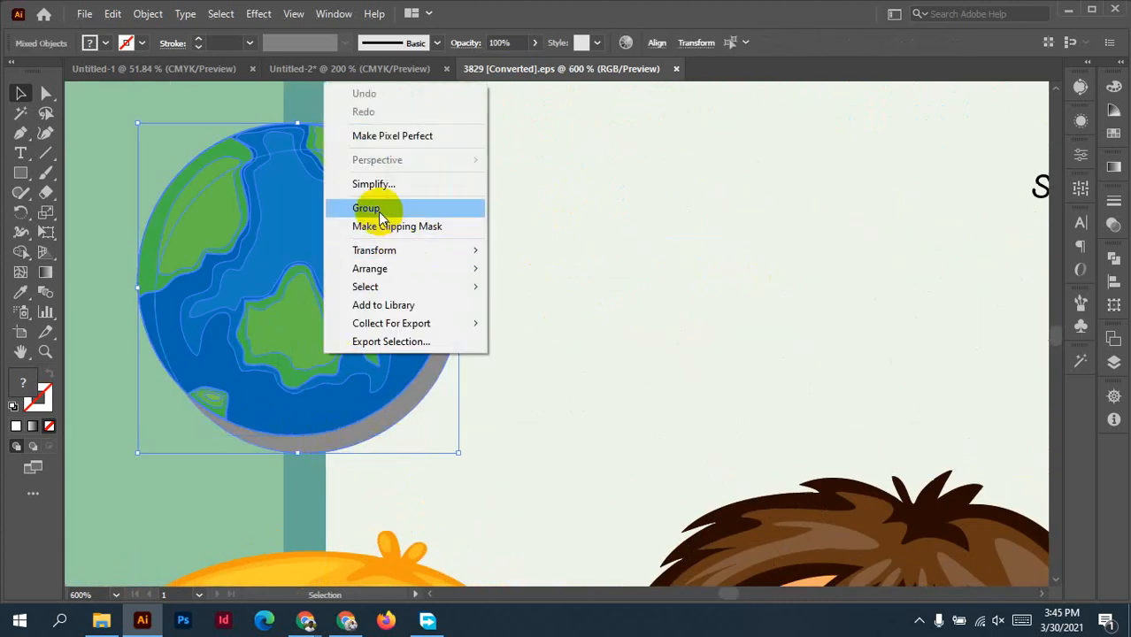
{"action": "left_click", "coordinate": [427, 211]}
Copy the globe group into the Untitled-2 cover and place it on the frame's right edge between the bear and the pencil.
{"action": "left_click_drag", "start_coordinate": [371, 282], "coordinate": [396, 99]}
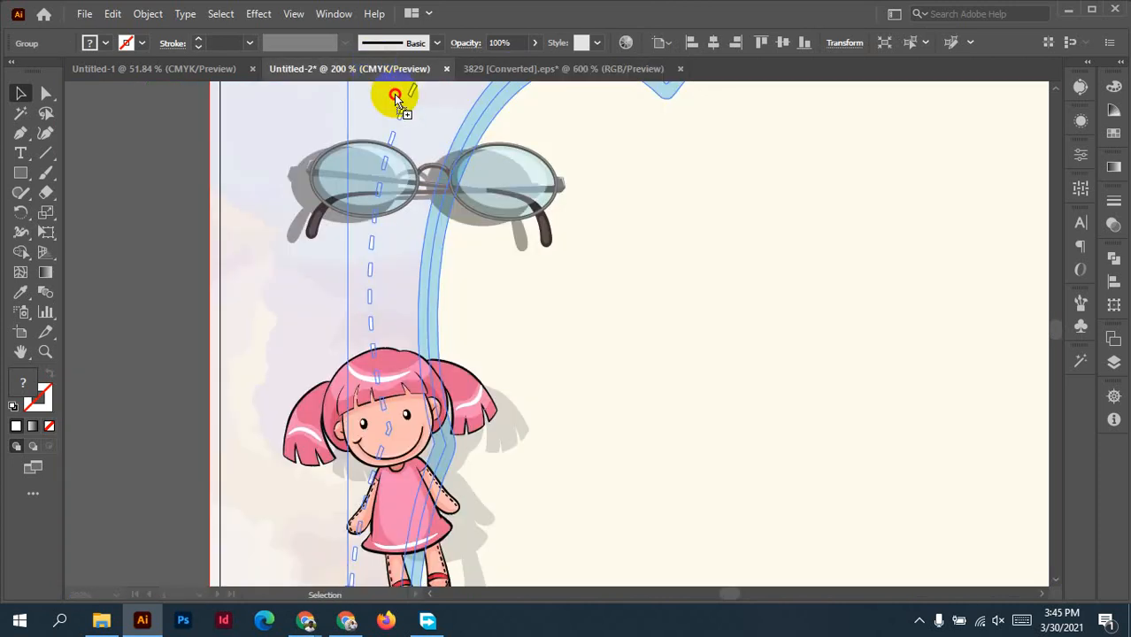
{"action": "left_click_drag", "start_coordinate": [915, 356], "coordinate": [917, 363]}
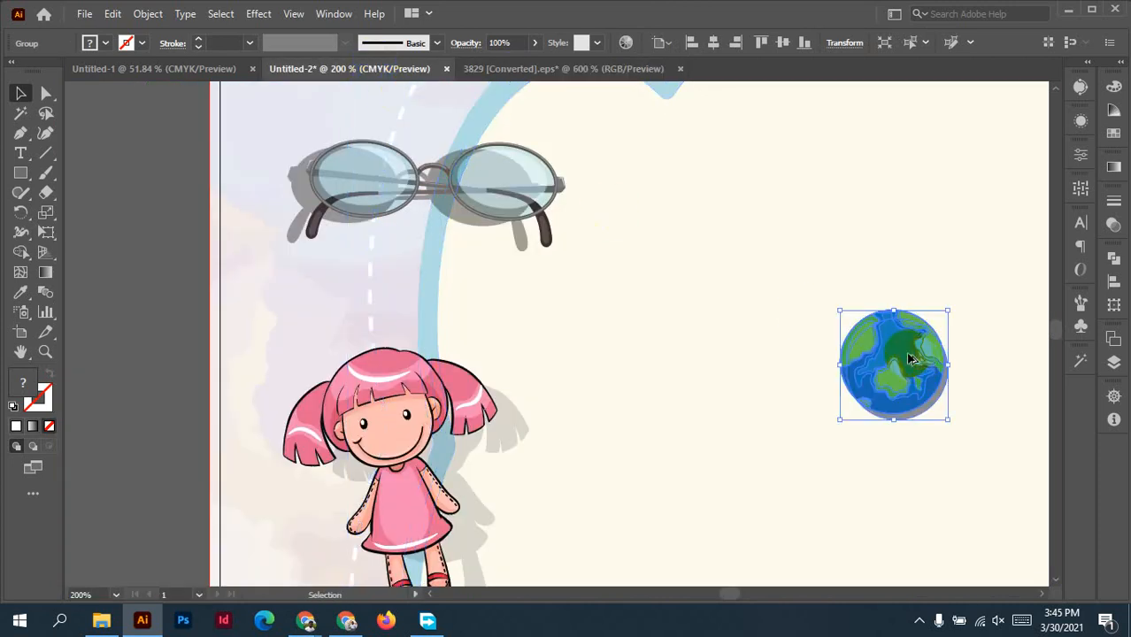
{"action": "scroll", "coordinate": [825, 319], "scroll_direction": "down", "scroll_amount": 1}
{"action": "mouse_move", "coordinate": [825, 318]}
{"action": "left_mouse_down"}
{"action": "mouse_move", "coordinate": [272, 455]}
{"action": "mouse_move", "coordinate": [624, 365]}
{"action": "left_mouse_up"}
{"action": "key", "text": "ctrl+z"}
{"action": "left_click", "coordinate": [256, 448]}
{"action": "mouse_move", "coordinate": [256, 449]}
{"action": "left_mouse_down"}
{"action": "mouse_move", "coordinate": [536, 344]}
{"action": "mouse_move", "coordinate": [619, 288]}
{"action": "mouse_move", "coordinate": [633, 306]}
{"action": "left_mouse_up"}
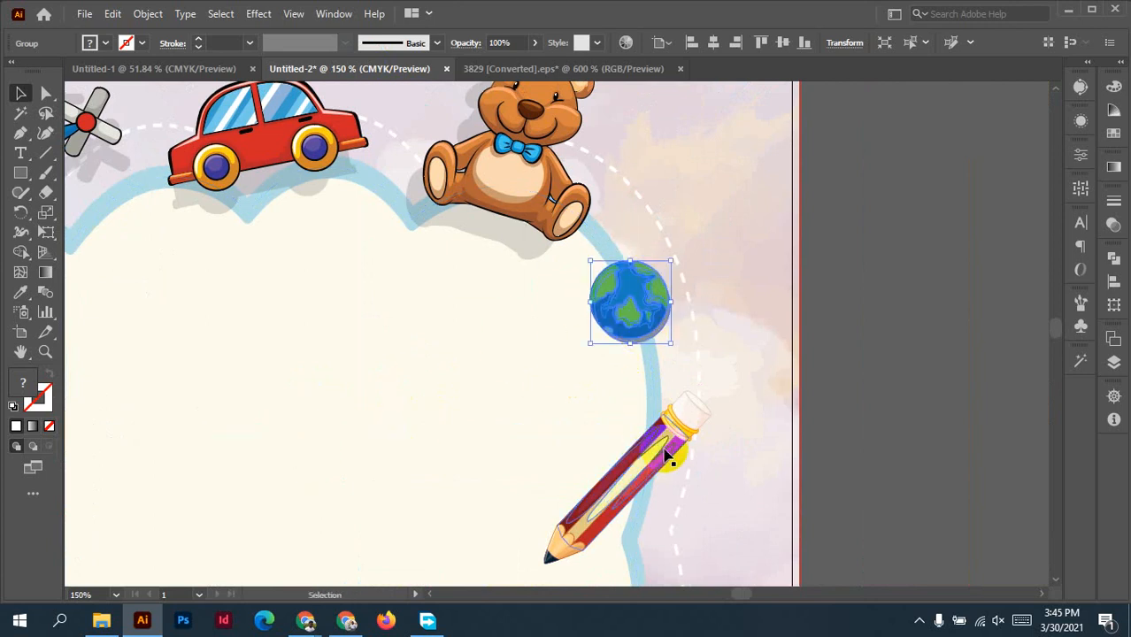
Nudge the pencil on the frame's right edge down slightly and rotate it to a flatter angle.
{"action": "key", "text": "ctrl+minus"}
{"action": "mouse_move", "coordinate": [665, 434]}
{"action": "left_mouse_down"}
{"action": "mouse_move", "coordinate": [670, 417]}
{"action": "mouse_move", "coordinate": [670, 442]}
{"action": "left_mouse_up"}
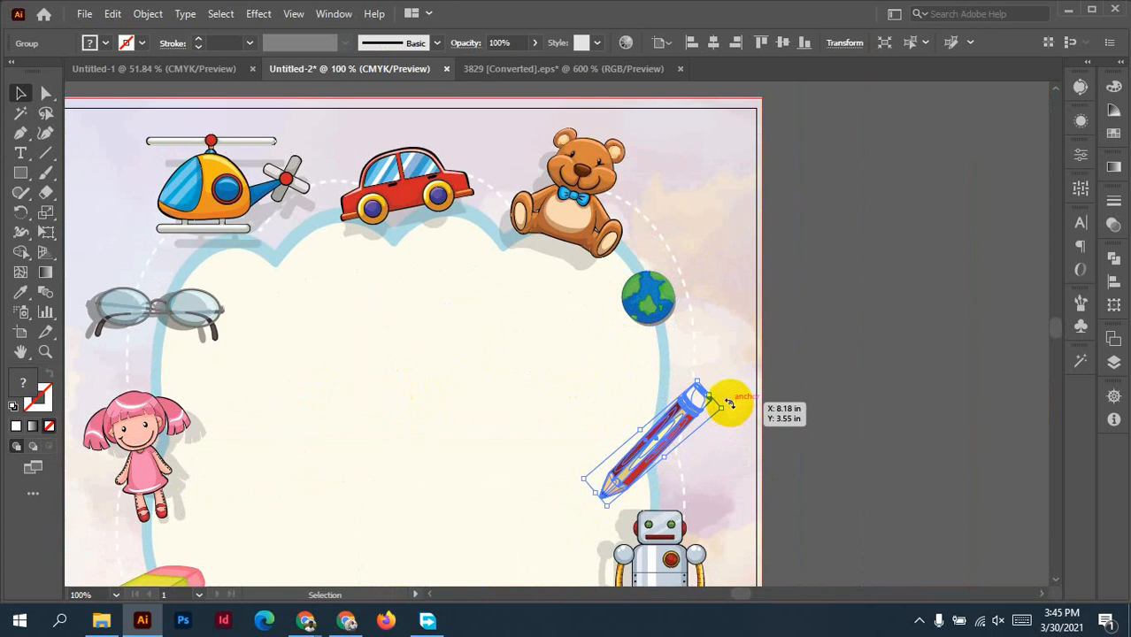
{"action": "left_click_drag", "start_coordinate": [729, 403], "coordinate": [731, 415]}
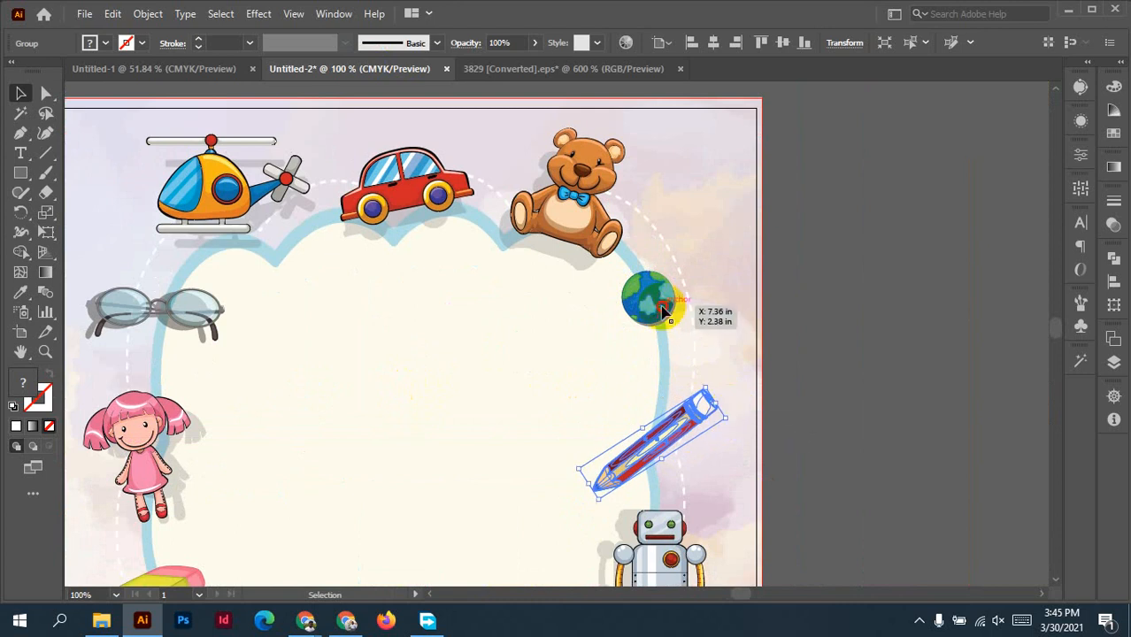
Lower the globe to even out its gap between the bear and the pencil, and enlarge it.
{"action": "left_click_drag", "start_coordinate": [661, 310], "coordinate": [672, 336]}
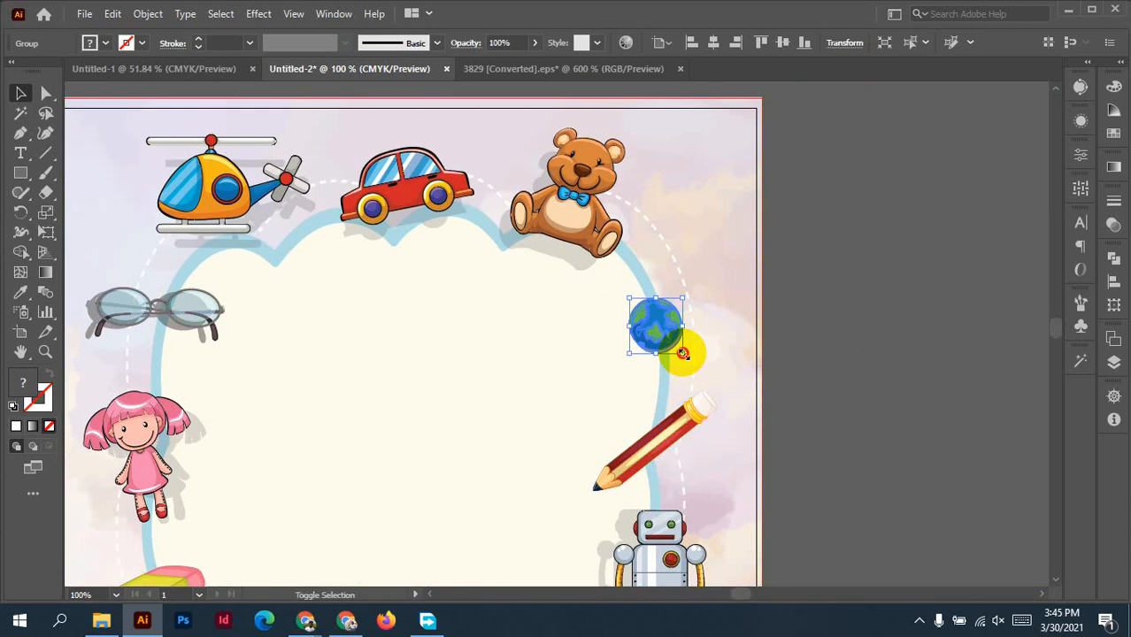
{"action": "mouse_move", "coordinate": [682, 353]}
{"action": "left_mouse_down"}
{"action": "mouse_move", "coordinate": [700, 371]}
{"action": "mouse_move", "coordinate": [673, 340]}
{"action": "left_mouse_up"}
{"action": "left_click", "coordinate": [916, 343]}
{"action": "scroll", "coordinate": [893, 335], "scroll_direction": "down", "scroll_amount": 1}
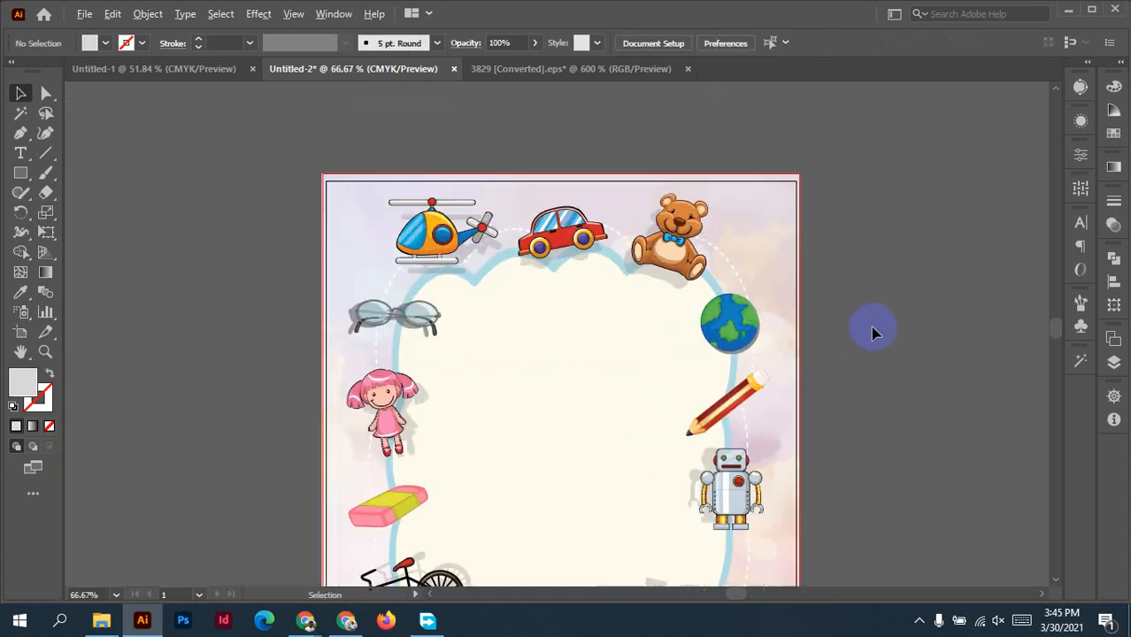
{"action": "scroll", "coordinate": [855, 397], "scroll_direction": "down", "scroll_amount": 1}
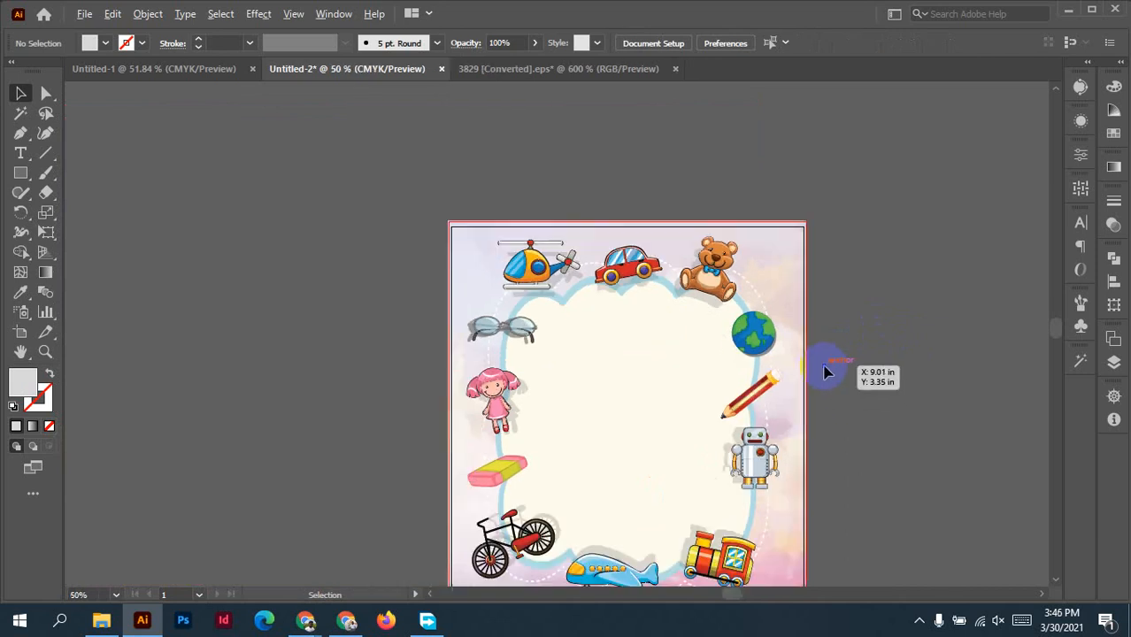
{"action": "left_click_drag", "start_coordinate": [826, 369], "coordinate": [815, 307]}
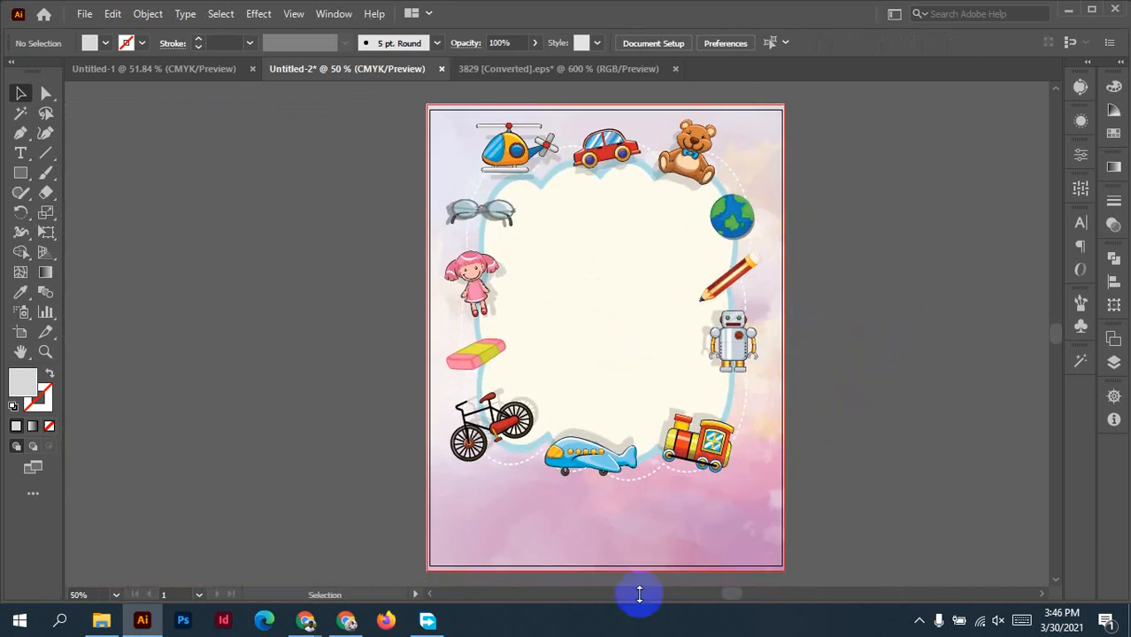
Close the 3829 document, switch to File Explorer and open the 4238139 EPS file in Illustrator.
{"action": "left_click", "coordinate": [676, 68]}
{"action": "left_click", "coordinate": [648, 332]}
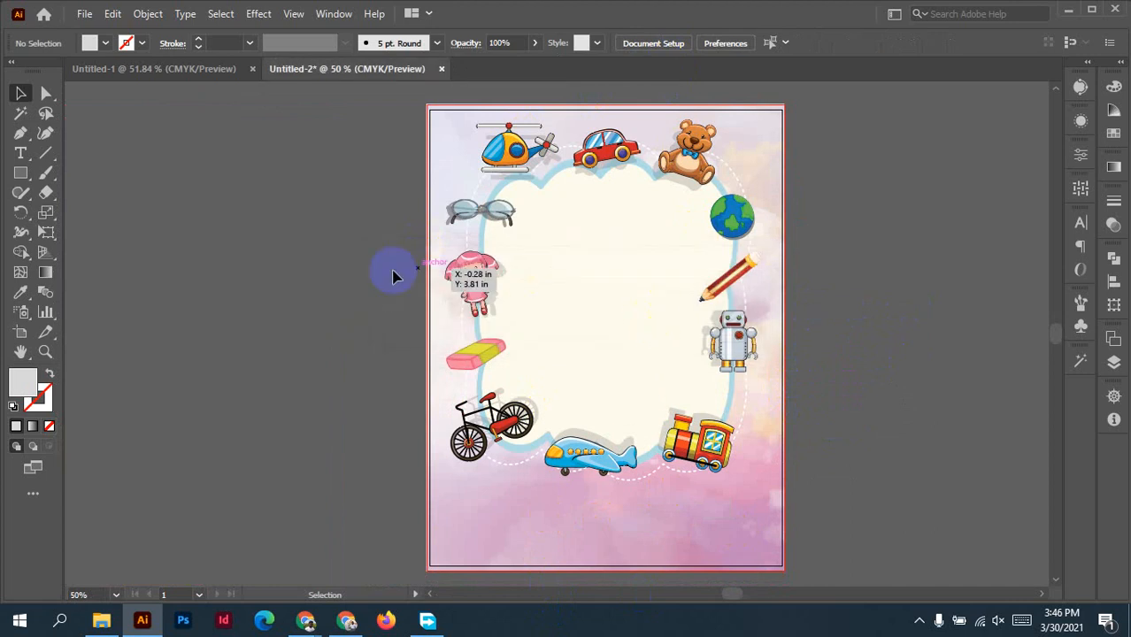
{"action": "left_click", "coordinate": [101, 620]}
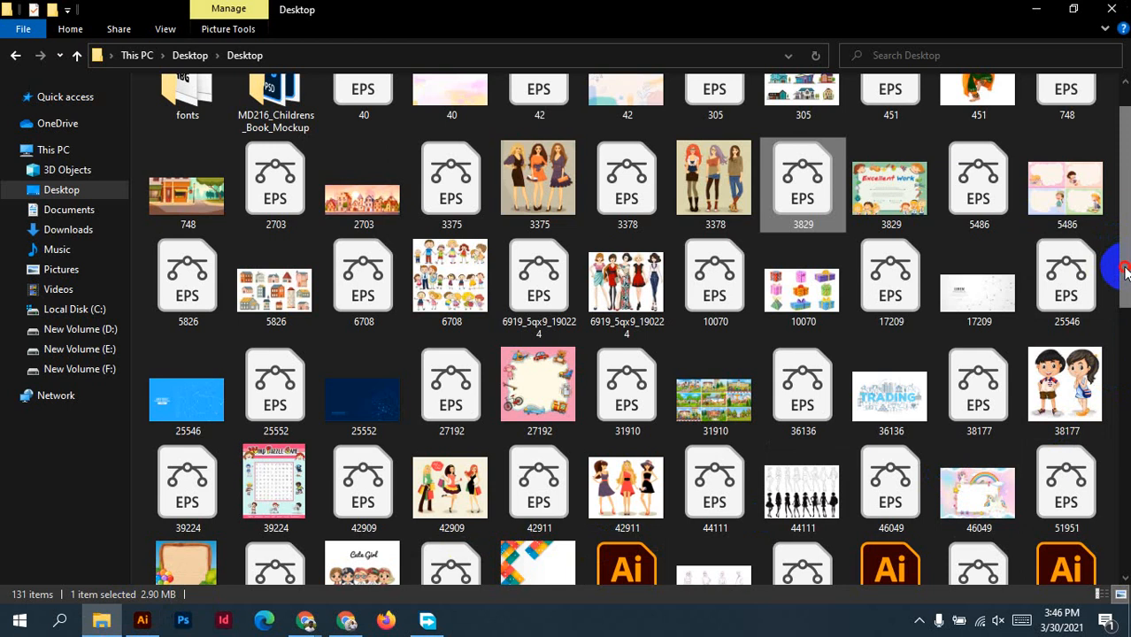
{"action": "scroll", "coordinate": [1124, 271], "scroll_direction": "down", "scroll_amount": 2}
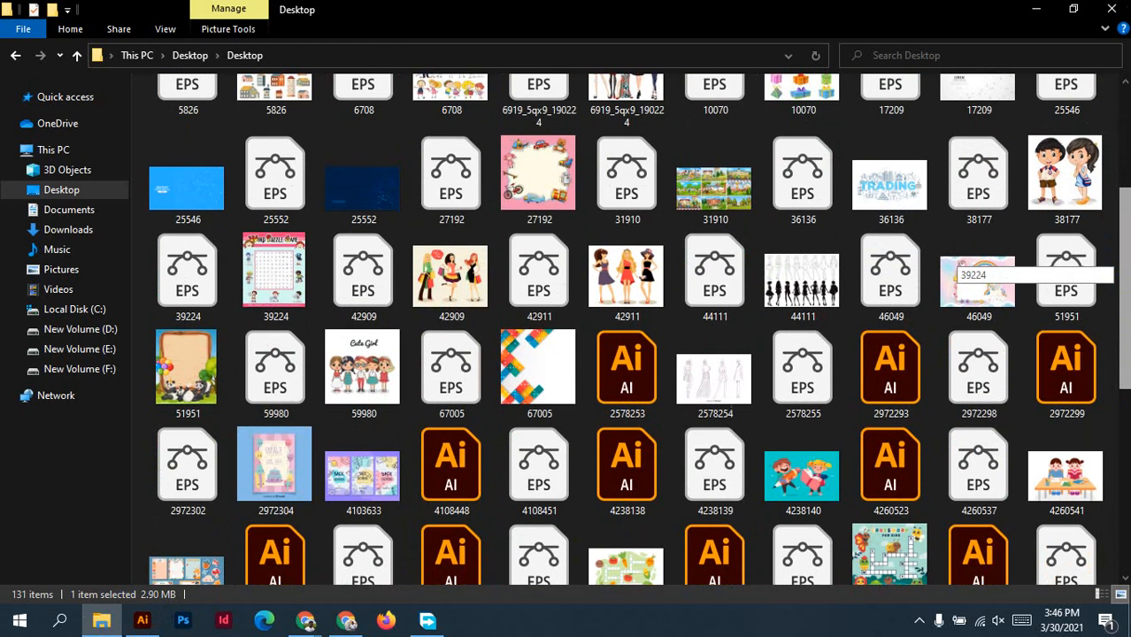
{"action": "double_click", "coordinate": [714, 467]}
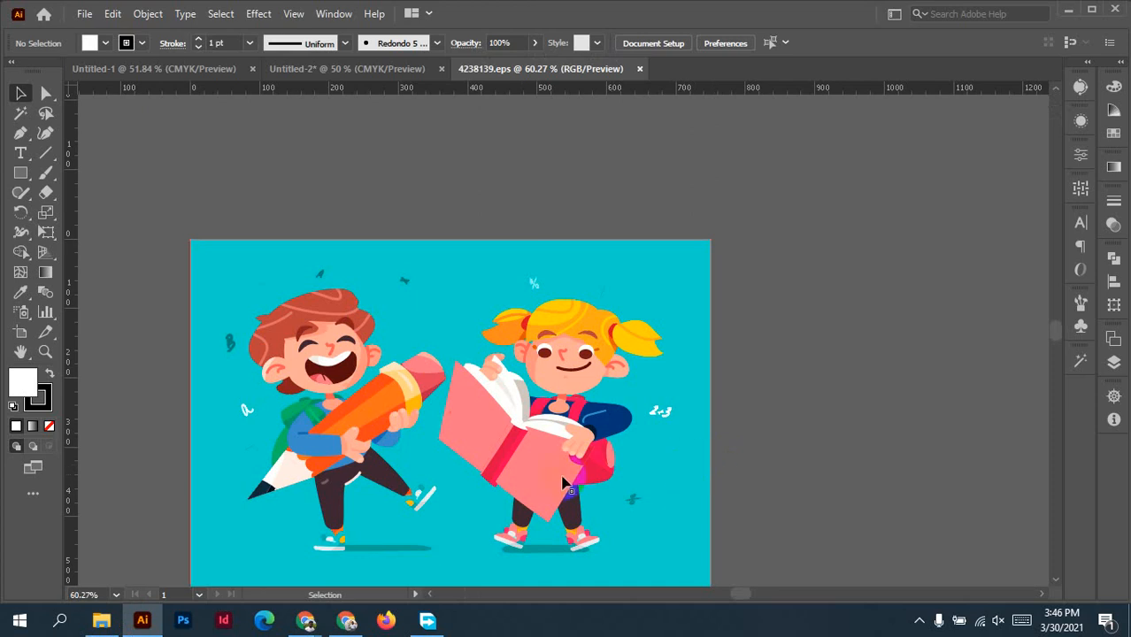
Group the boy holding the pencil with the girl holding the book and copy the group into the Untitled-2 cover.
{"action": "left_click", "coordinate": [524, 476]}
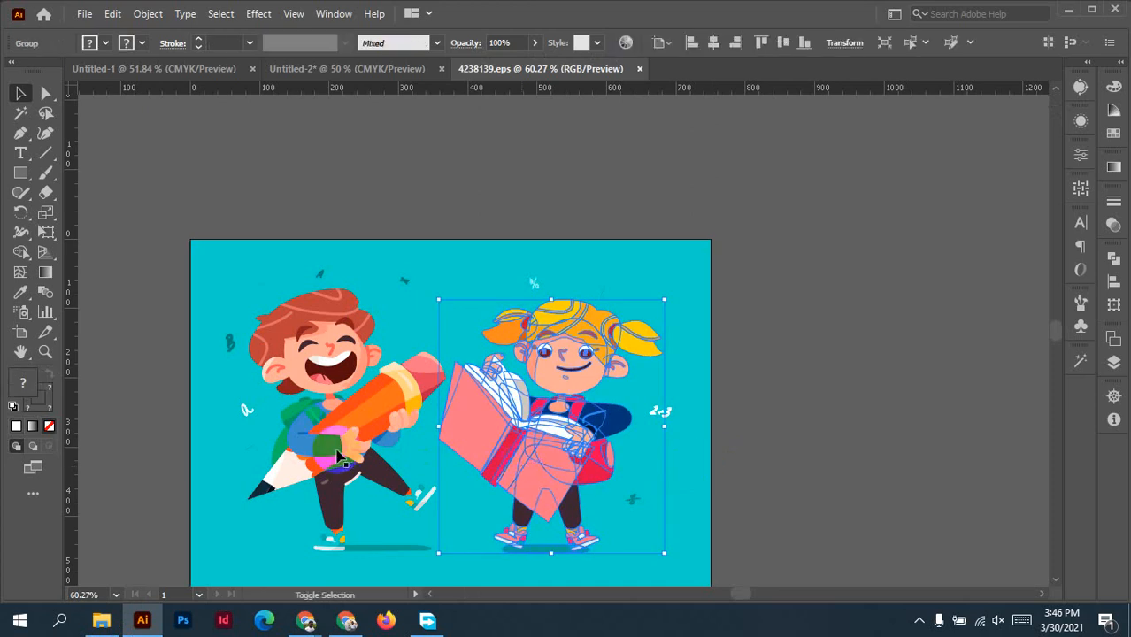
{"action": "left_click", "coordinate": [337, 458], "text": "shift"}
{"action": "left_click_drag", "start_coordinate": [288, 408], "coordinate": [473, 327]}
{"action": "right_click", "coordinate": [474, 328]}
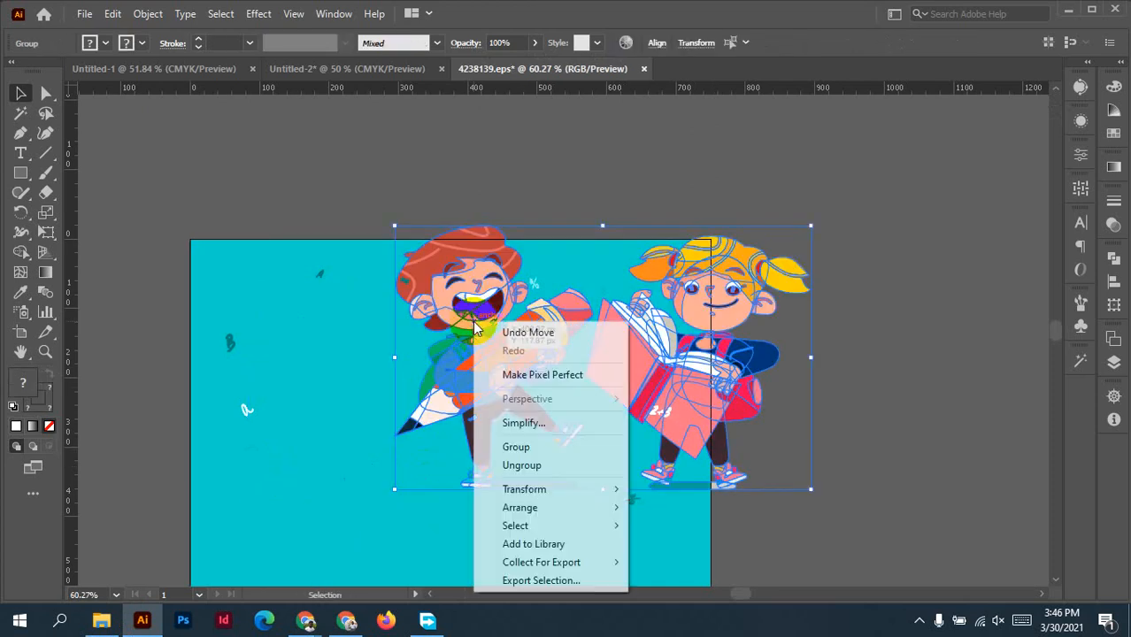
{"action": "left_click", "coordinate": [525, 447]}
{"action": "left_click_drag", "start_coordinate": [519, 351], "coordinate": [365, 78]}
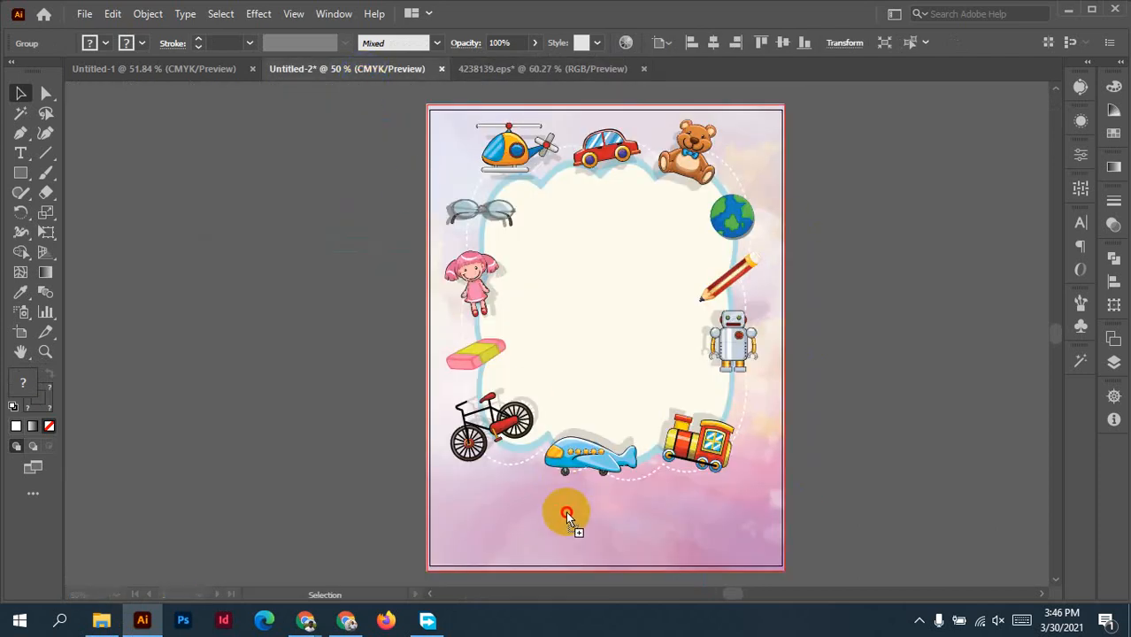
{"action": "left_click_drag", "start_coordinate": [565, 510], "coordinate": [565, 512]}
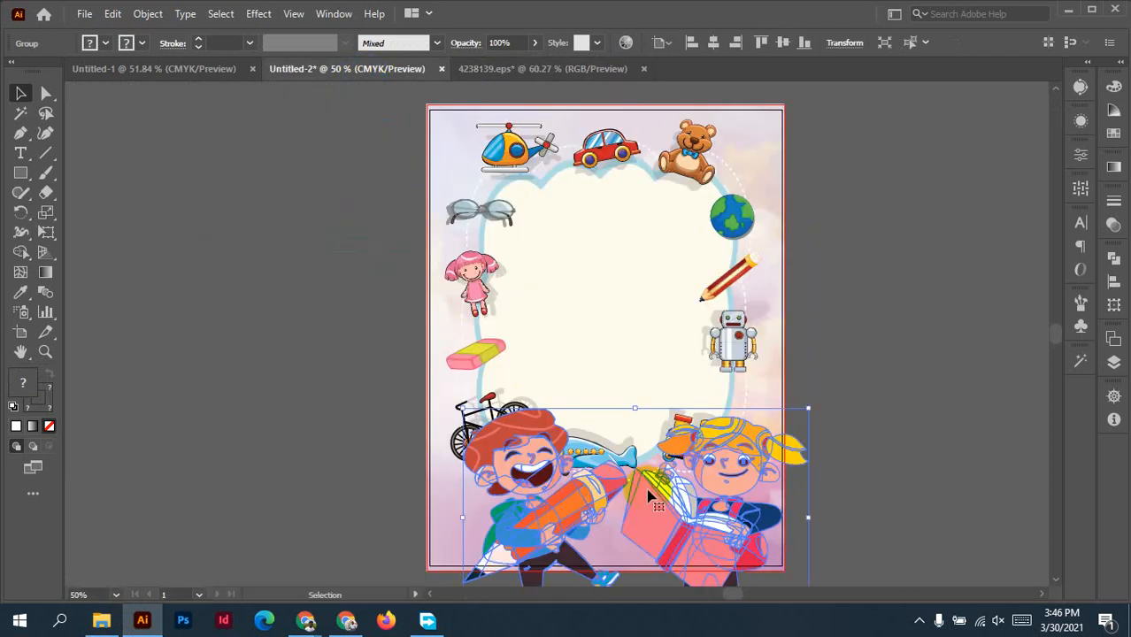
Scale the two children down and place them below the airplane at the foot of the cover.
{"action": "left_click_drag", "start_coordinate": [809, 408], "coordinate": [742, 502]}
{"action": "left_click_drag", "start_coordinate": [763, 559], "coordinate": [626, 424]}
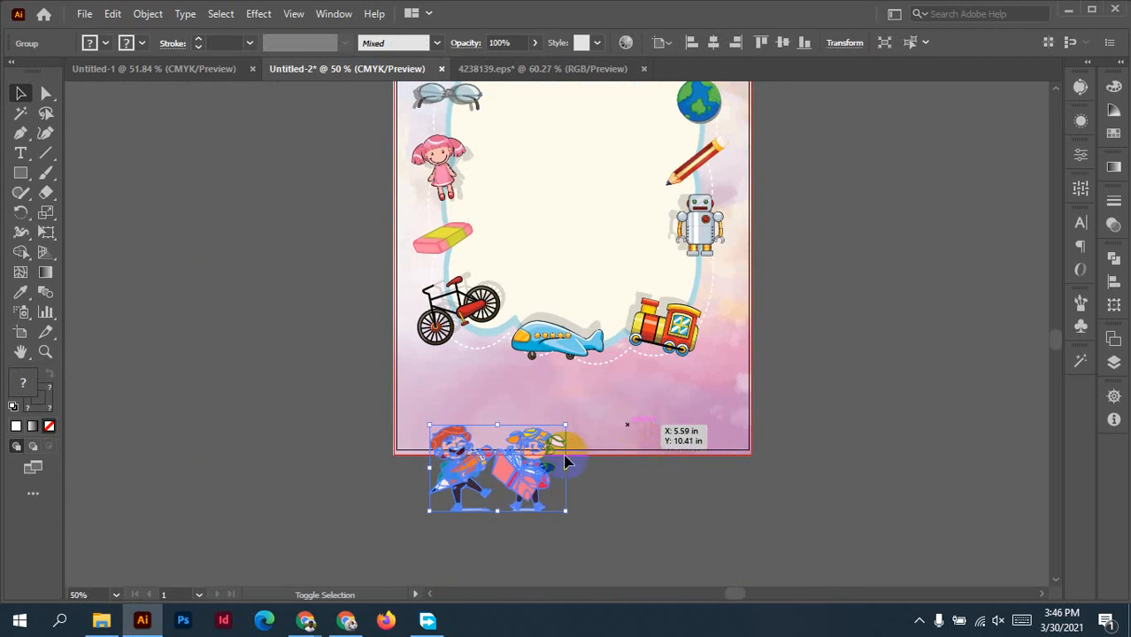
{"action": "left_click_drag", "start_coordinate": [545, 491], "coordinate": [607, 421]}
{"action": "left_click", "coordinate": [766, 485]}
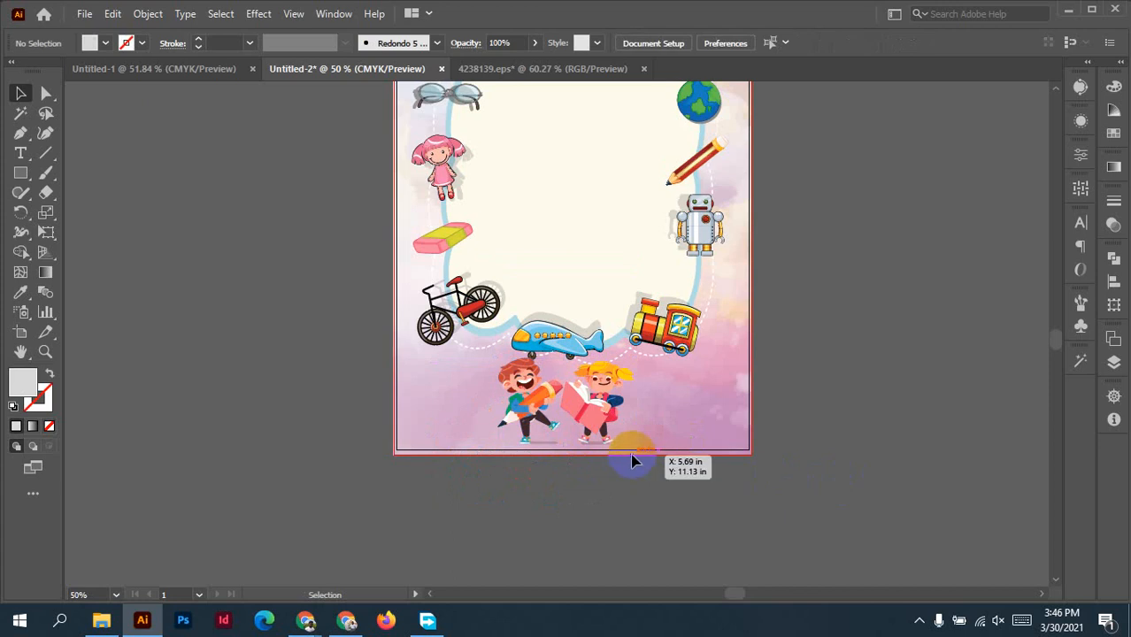
Ungroup the boy and girl below the airplane.
{"action": "scroll", "coordinate": [632, 461], "scroll_direction": "up", "scroll_amount": 3}
{"action": "left_click", "coordinate": [616, 364]}
{"action": "right_click", "coordinate": [615, 365]}
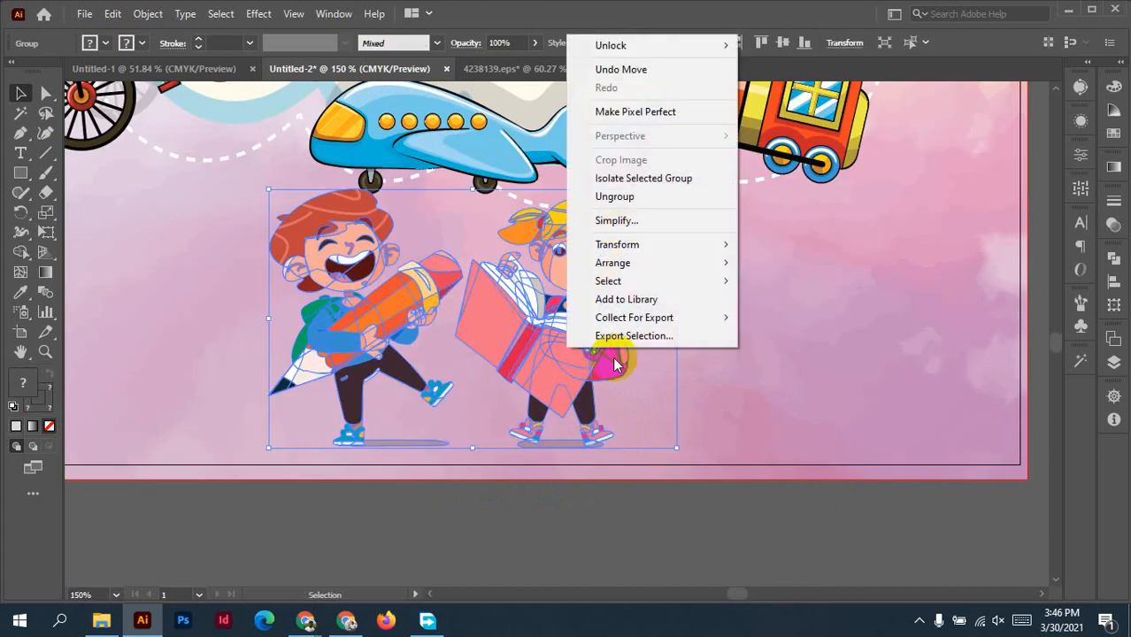
{"action": "left_click", "coordinate": [770, 333]}
{"action": "left_click", "coordinate": [773, 341]}
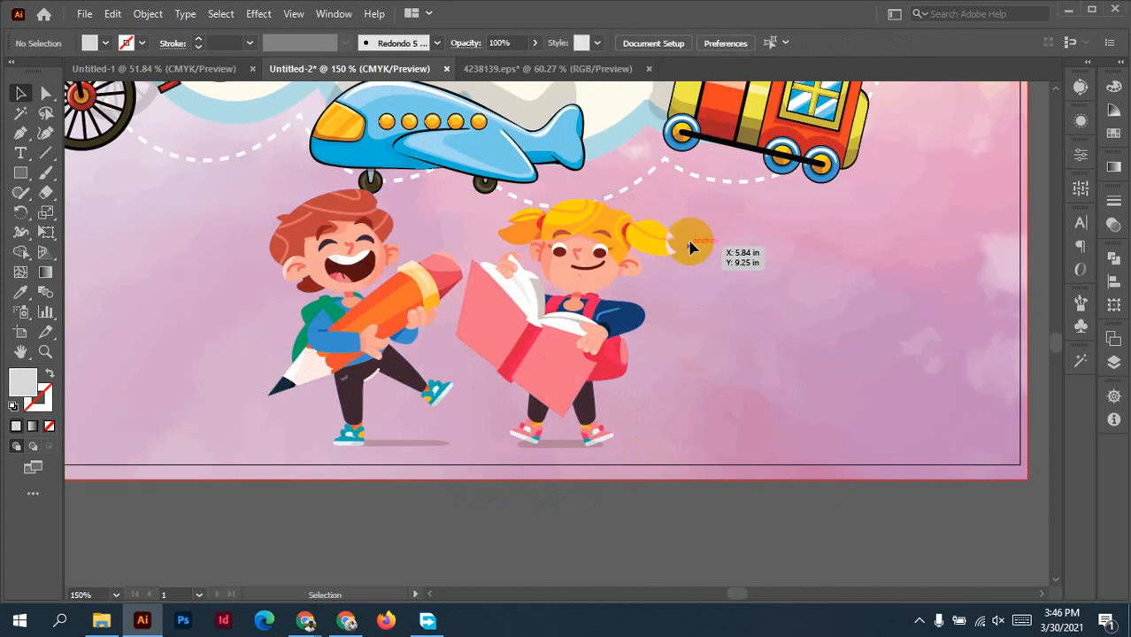
Place the girl with the book in the cover's lower-right corner inside the margin line and enlarge her.
{"action": "left_click_drag", "start_coordinate": [689, 241], "coordinate": [575, 450]}
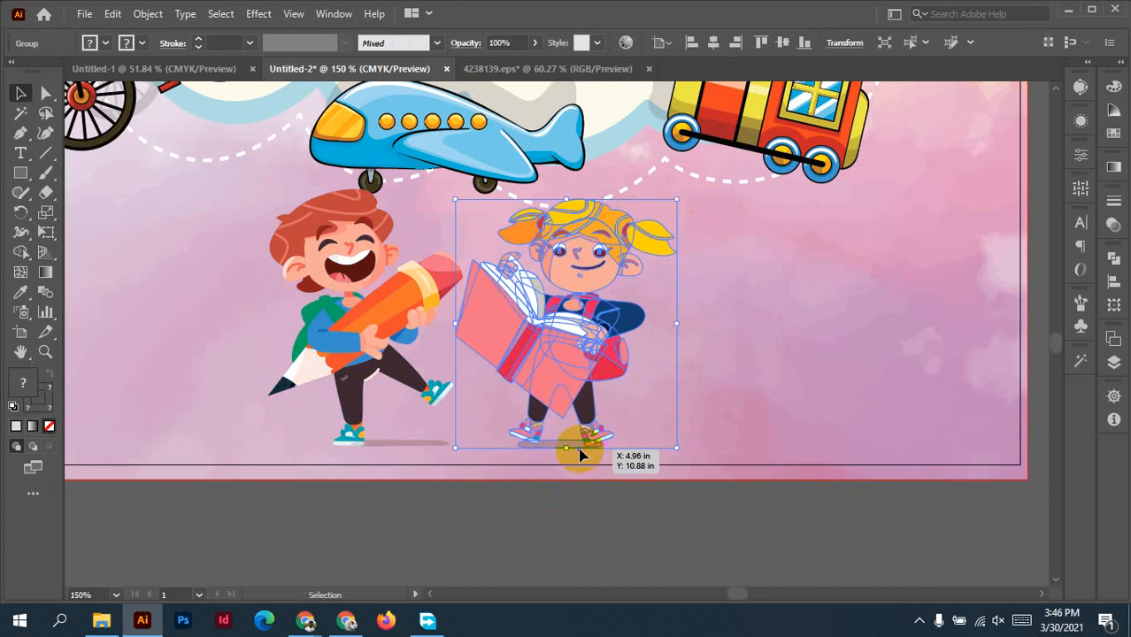
{"action": "left_click_drag", "start_coordinate": [593, 370], "coordinate": [920, 373]}
{"action": "scroll", "coordinate": [608, 347], "scroll_direction": "down", "scroll_amount": 1}
{"action": "left_click_drag", "start_coordinate": [609, 350], "coordinate": [507, 463]}
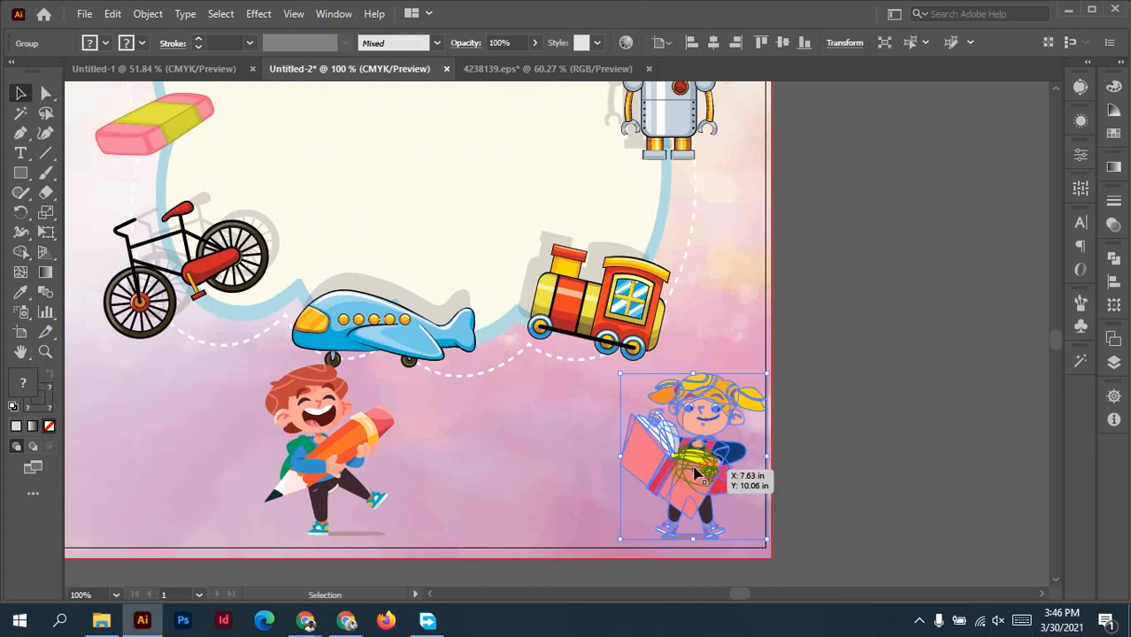
{"action": "scroll", "coordinate": [708, 473], "scroll_direction": "up", "scroll_amount": 2}
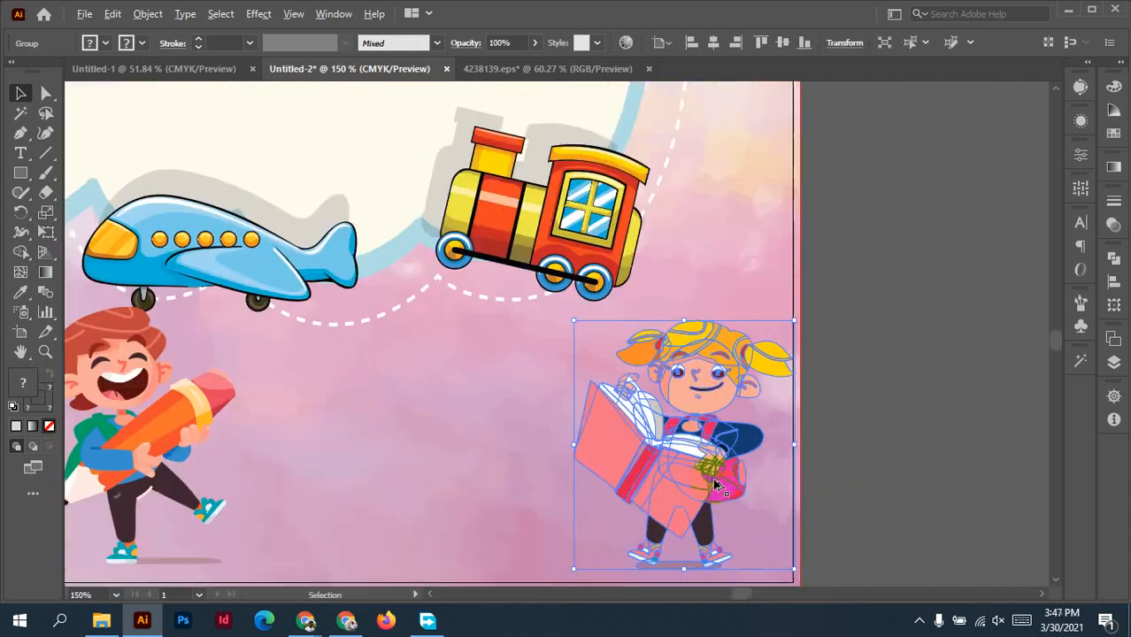
{"action": "left_click_drag", "start_coordinate": [714, 414], "coordinate": [704, 426]}
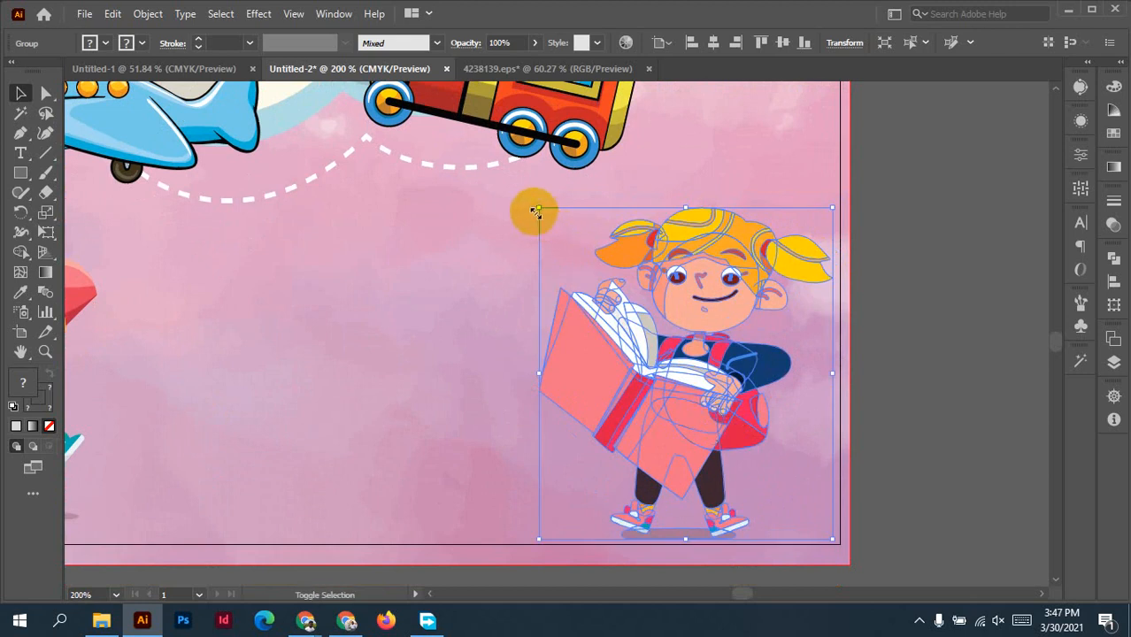
{"action": "left_click_drag", "start_coordinate": [536, 209], "coordinate": [458, 162]}
{"action": "left_click", "coordinate": [385, 315]}
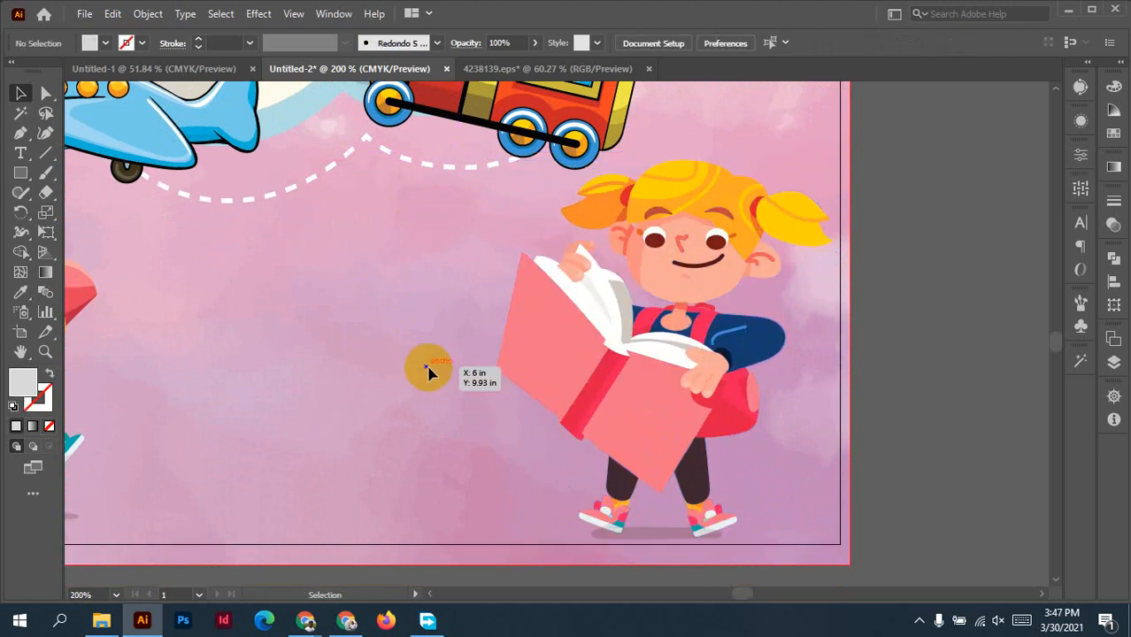
Place the boy with the pencil in the cover's lower-left corner inside the margin line and enlarge him.
{"action": "scroll", "coordinate": [427, 381], "scroll_direction": "down", "scroll_amount": 1}
{"action": "left_click_drag", "start_coordinate": [317, 442], "coordinate": [838, 509]}
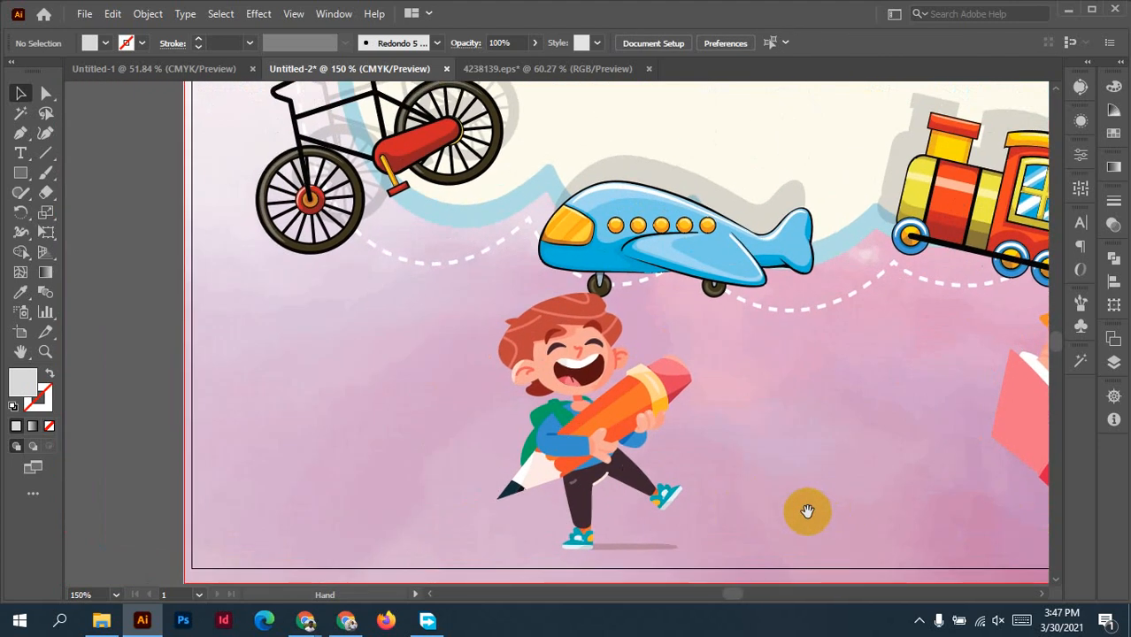
{"action": "left_click_drag", "start_coordinate": [617, 429], "coordinate": [336, 443]}
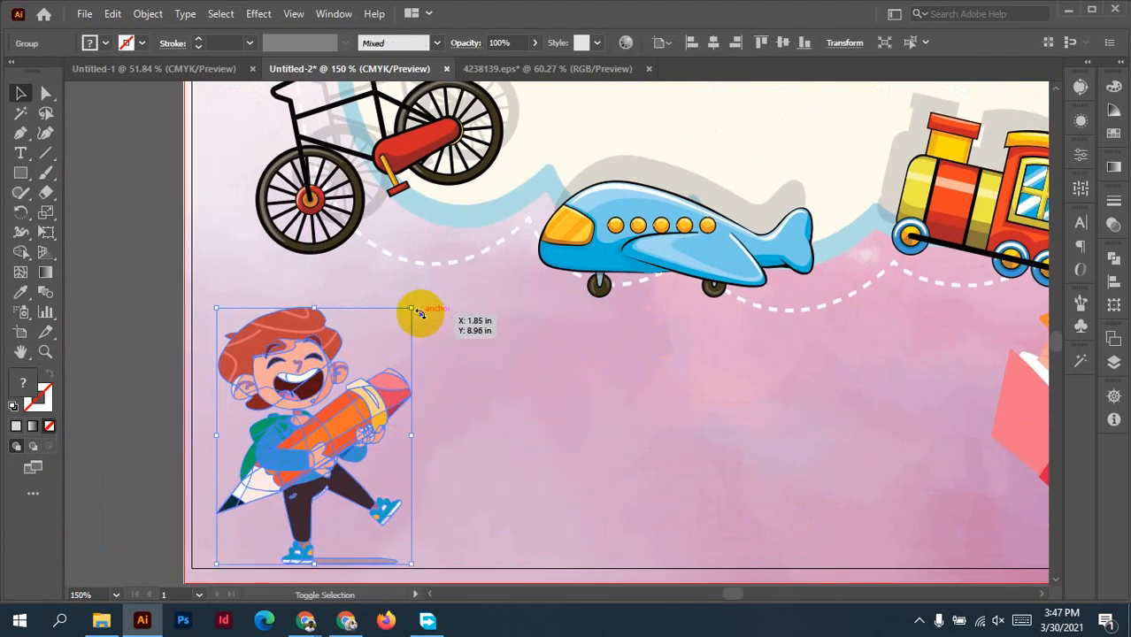
{"action": "left_click_drag", "start_coordinate": [411, 310], "coordinate": [487, 258]}
{"action": "left_click", "coordinate": [625, 425]}
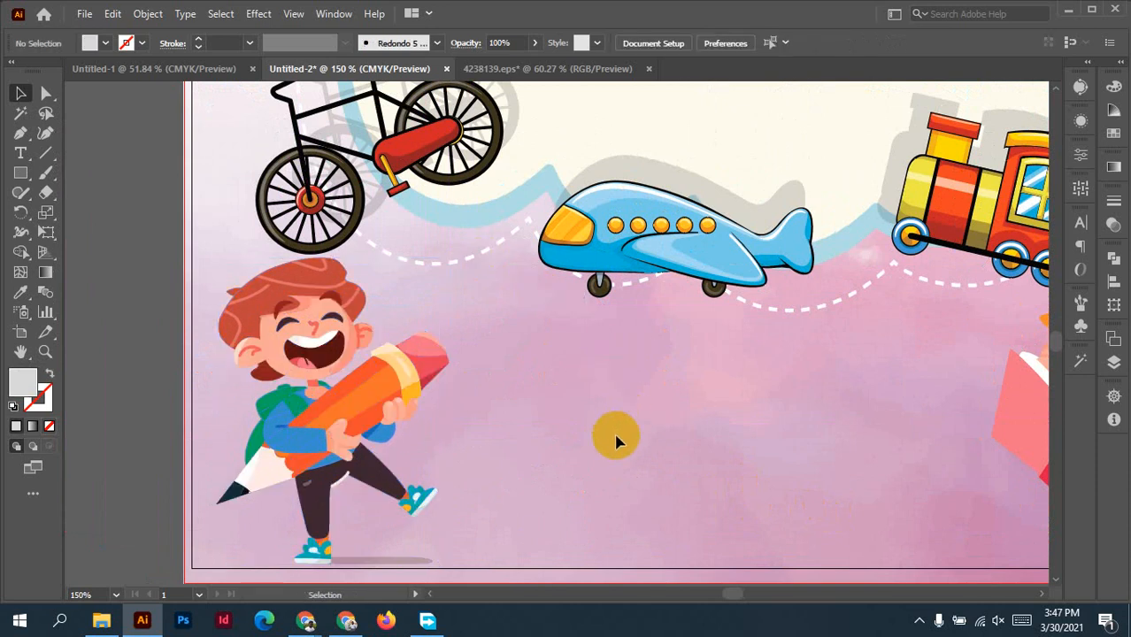
Nudge the boy slightly down and inward so his feet rest close to the lower margin line.
{"action": "scroll", "coordinate": [601, 425], "scroll_direction": "down", "scroll_amount": 2}
{"action": "left_click_drag", "start_coordinate": [679, 452], "coordinate": [622, 481]}
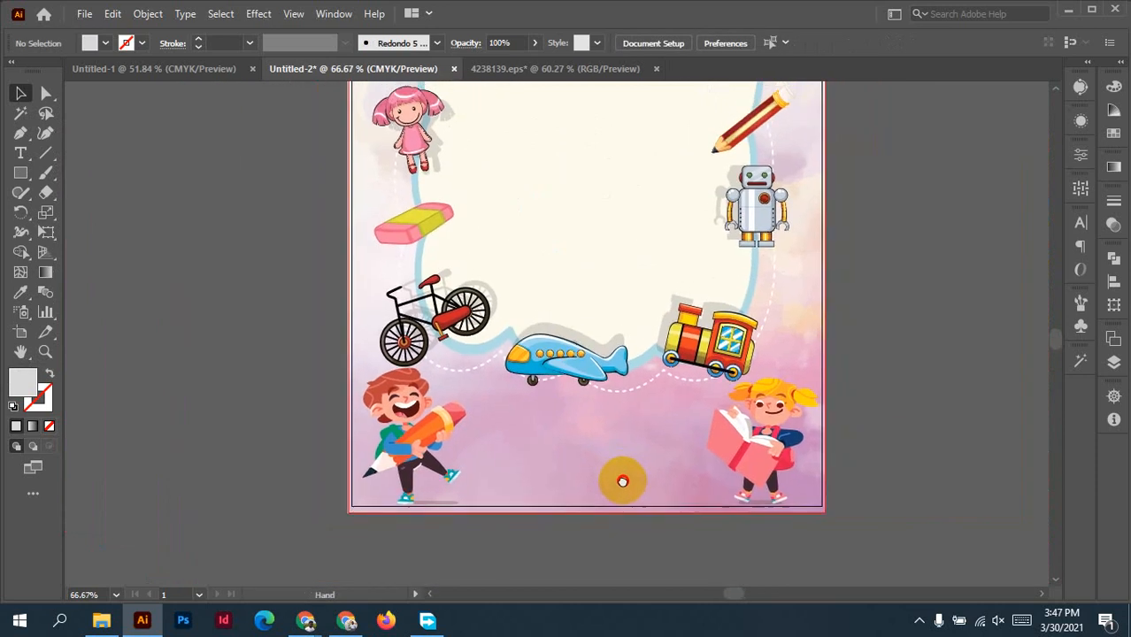
{"action": "left_click", "coordinate": [422, 448]}
{"action": "scroll", "coordinate": [420, 442], "scroll_direction": "up", "scroll_amount": 4}
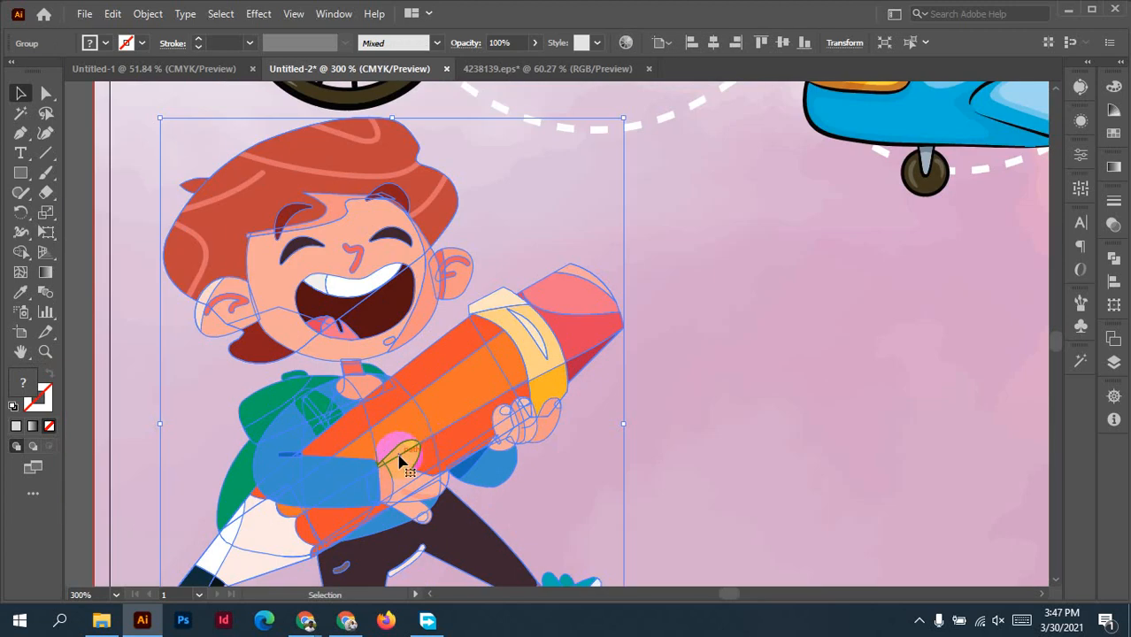
{"action": "left_click_drag", "start_coordinate": [602, 448], "coordinate": [654, 280]}
{"action": "left_click", "coordinate": [465, 292]}
{"action": "left_click_drag", "start_coordinate": [466, 292], "coordinate": [470, 298]}
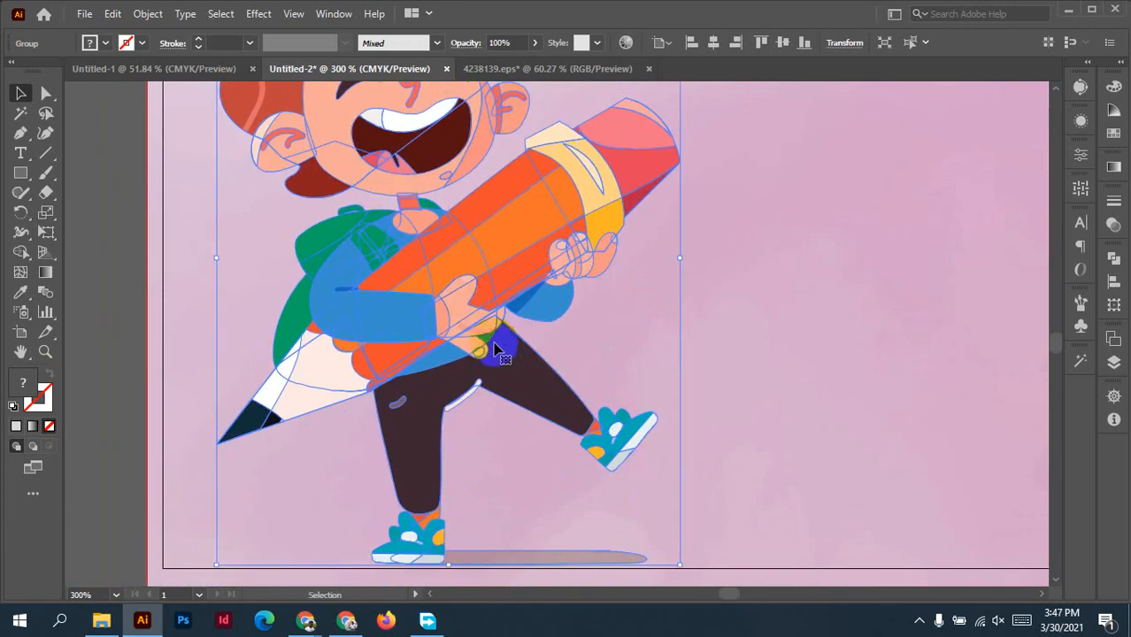
{"action": "scroll", "coordinate": [497, 345], "scroll_direction": "down", "scroll_amount": 2}
Shift the girl slightly inward from the cover's right edge, keeping her just above the lower margin line.
{"action": "scroll", "coordinate": [714, 371], "scroll_direction": "right", "scroll_amount": 5}
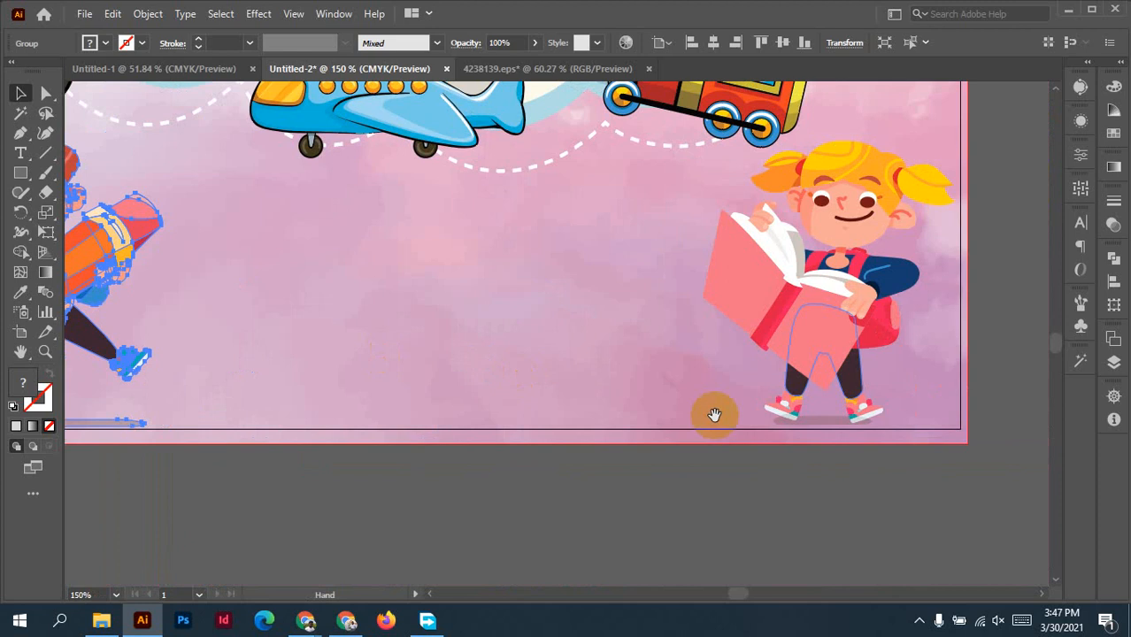
{"action": "left_click_drag", "start_coordinate": [794, 359], "coordinate": [768, 361]}
{"action": "left_click", "coordinate": [866, 420]}
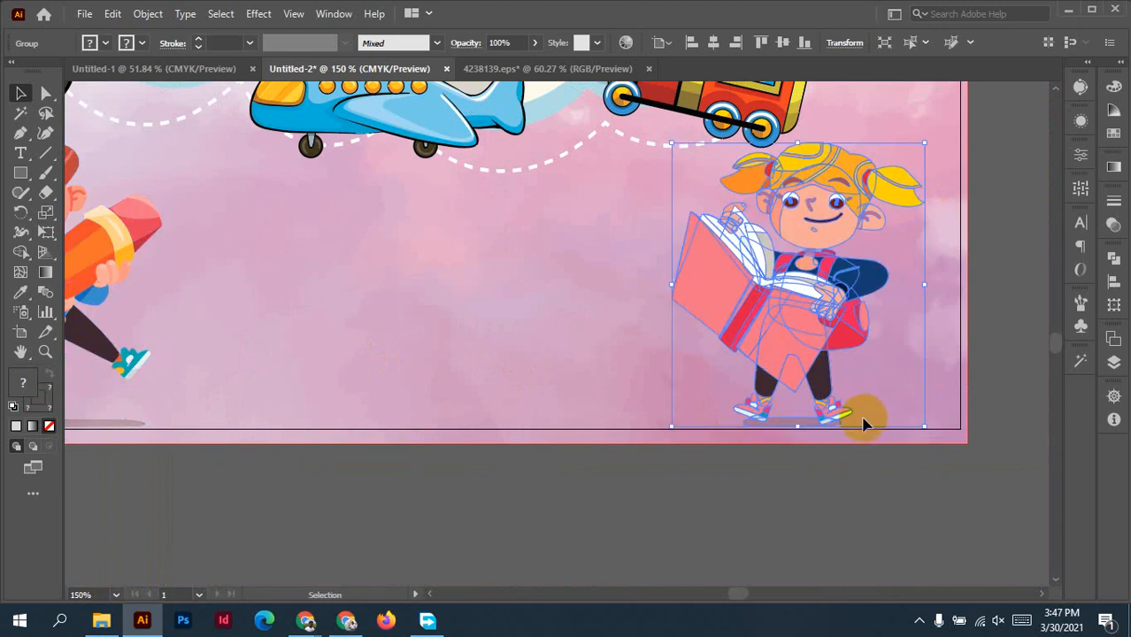
{"action": "scroll", "coordinate": [866, 423], "scroll_direction": "down", "scroll_amount": 2}
{"action": "left_click", "coordinate": [925, 402]}
{"action": "key", "text": "space"}
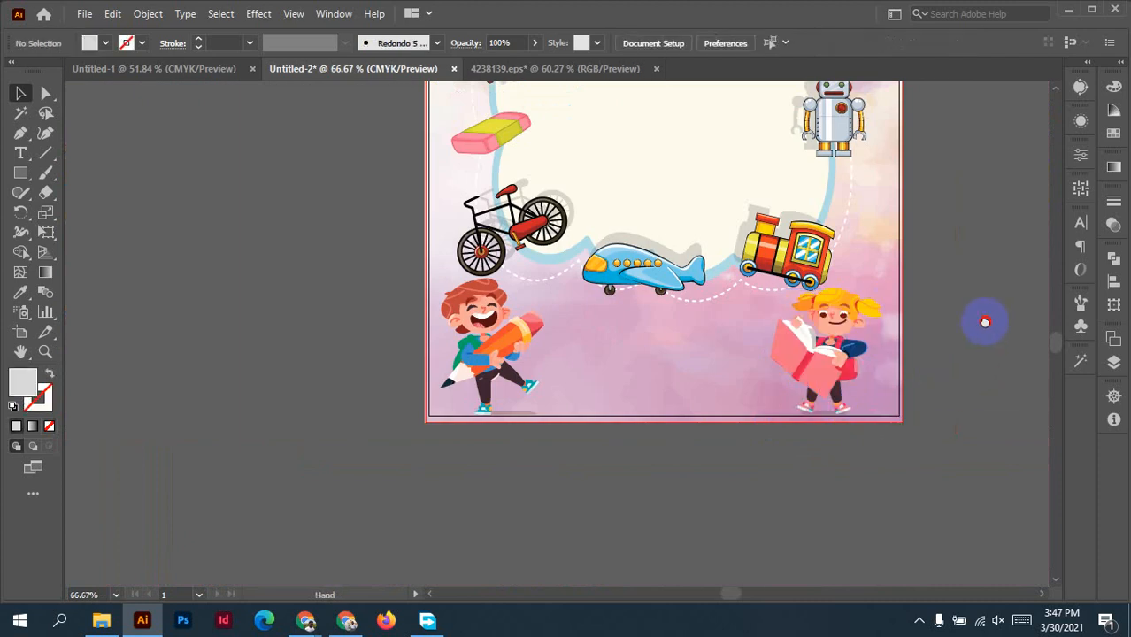
Add a text object in the upper part of the cream frame and set its font size to 36 pt.
{"action": "left_click_drag", "start_coordinate": [985, 322], "coordinate": [958, 381]}
{"action": "scroll", "coordinate": [961, 388], "scroll_direction": "down", "scroll_amount": 1}
{"action": "left_click_drag", "start_coordinate": [949, 338], "coordinate": [858, 435]}
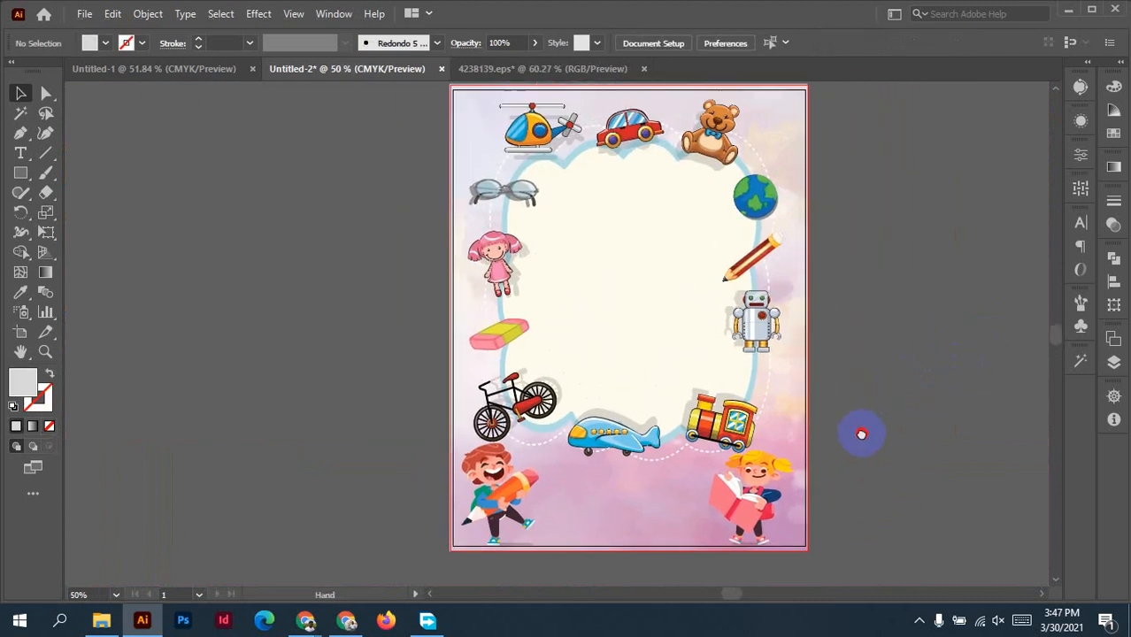
{"action": "left_click_drag", "start_coordinate": [598, 505], "coordinate": [848, 467]}
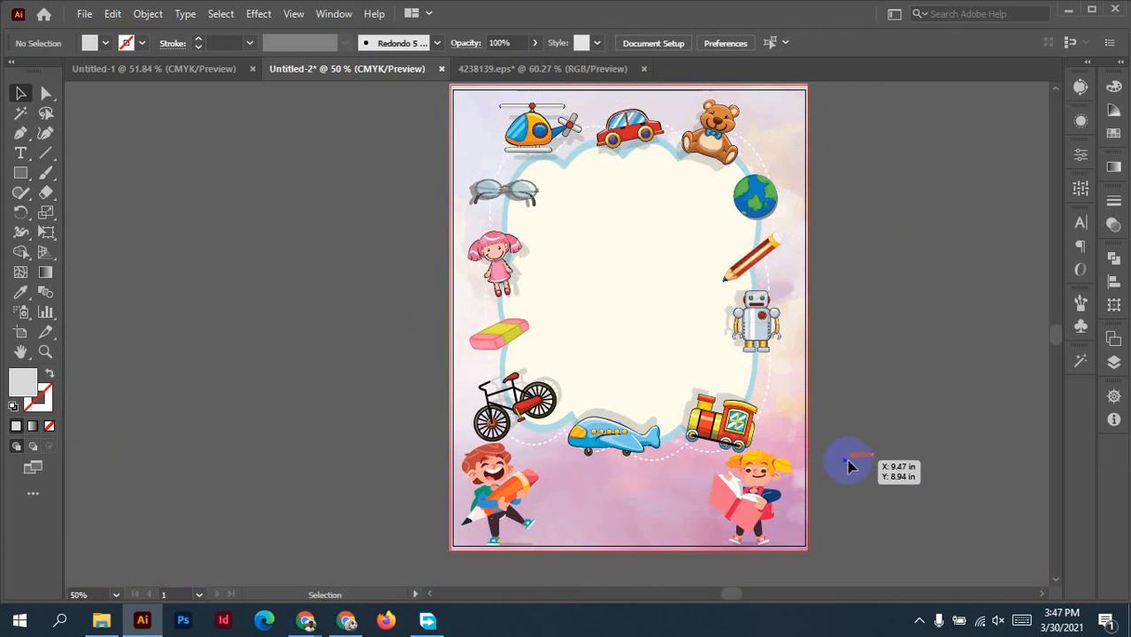
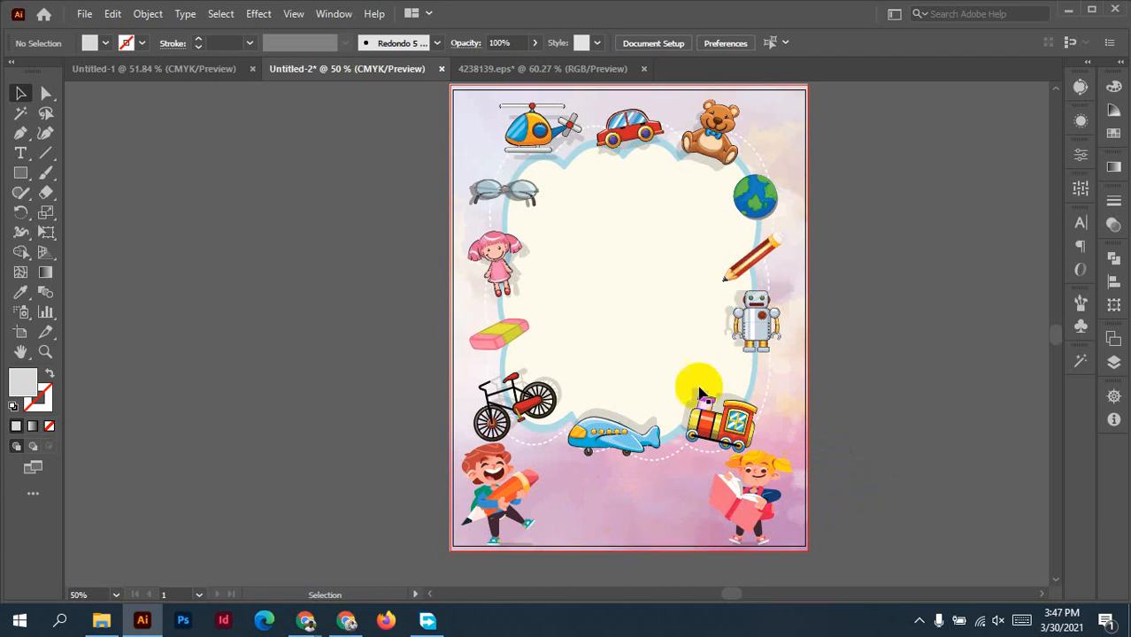
{"action": "left_click_drag", "start_coordinate": [677, 308], "coordinate": [753, 365]}
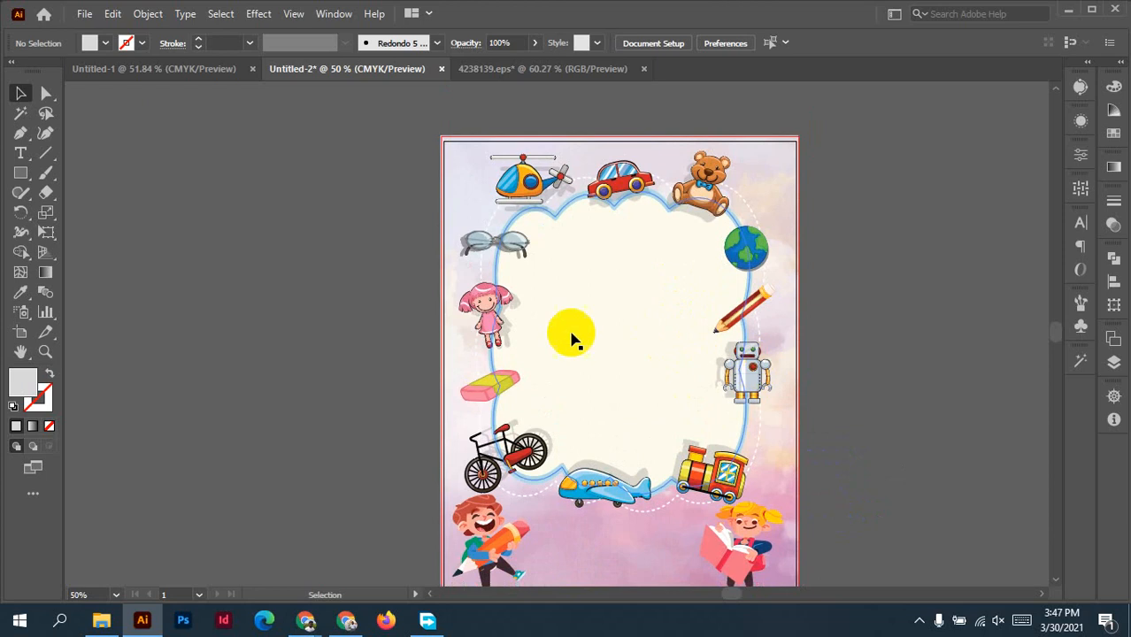
{"action": "left_click", "coordinate": [19, 157]}
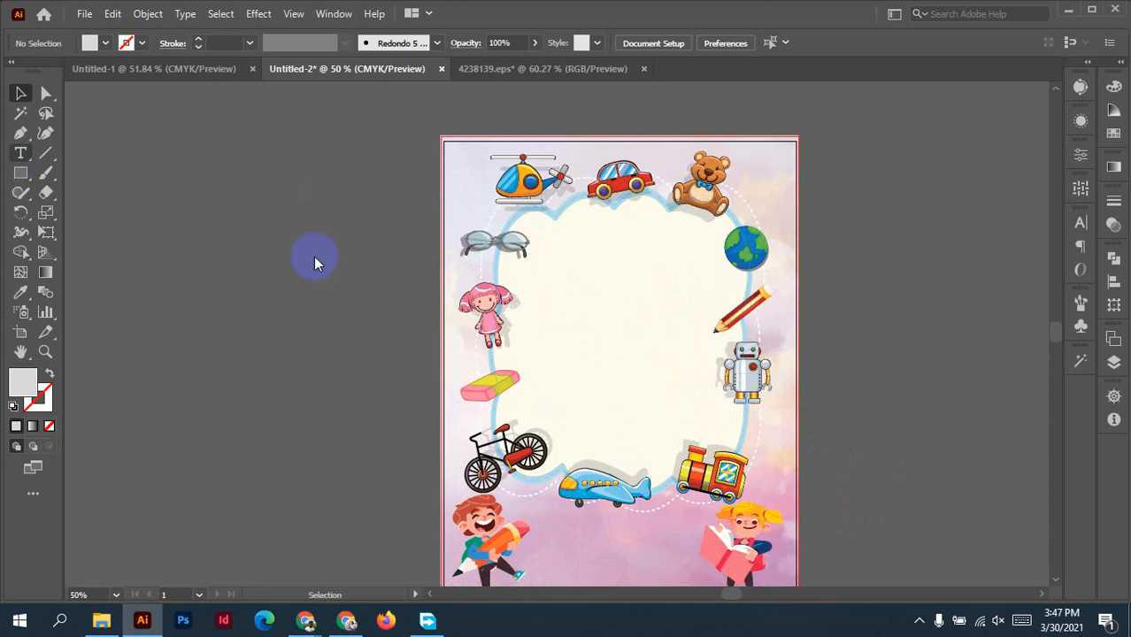
{"action": "left_click", "coordinate": [420, 269]}
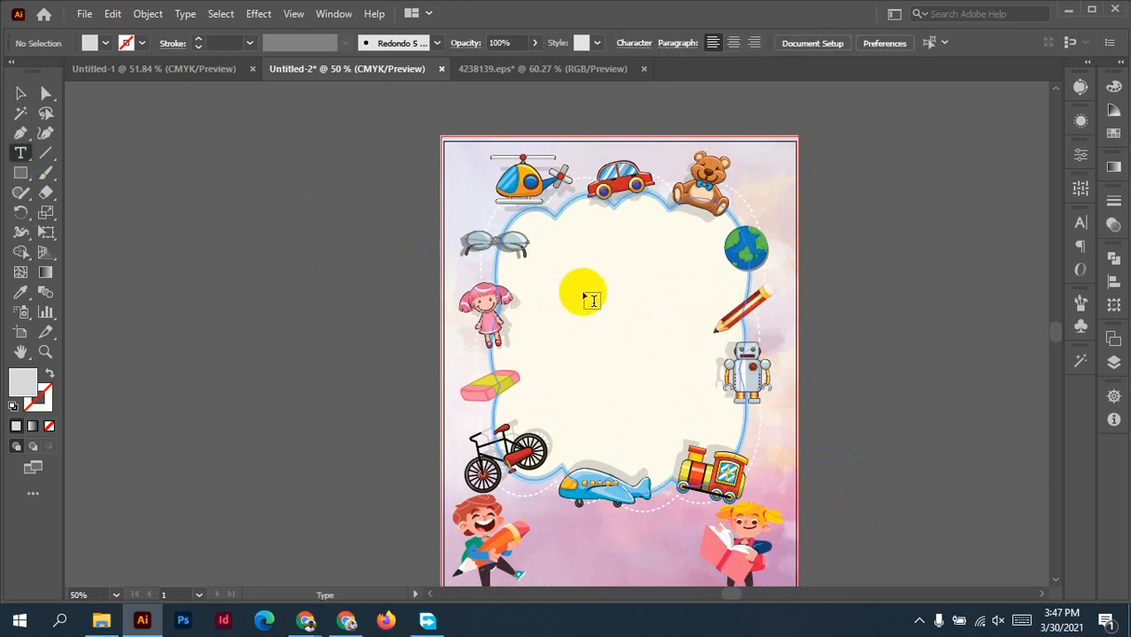
{"action": "left_click", "coordinate": [576, 266]}
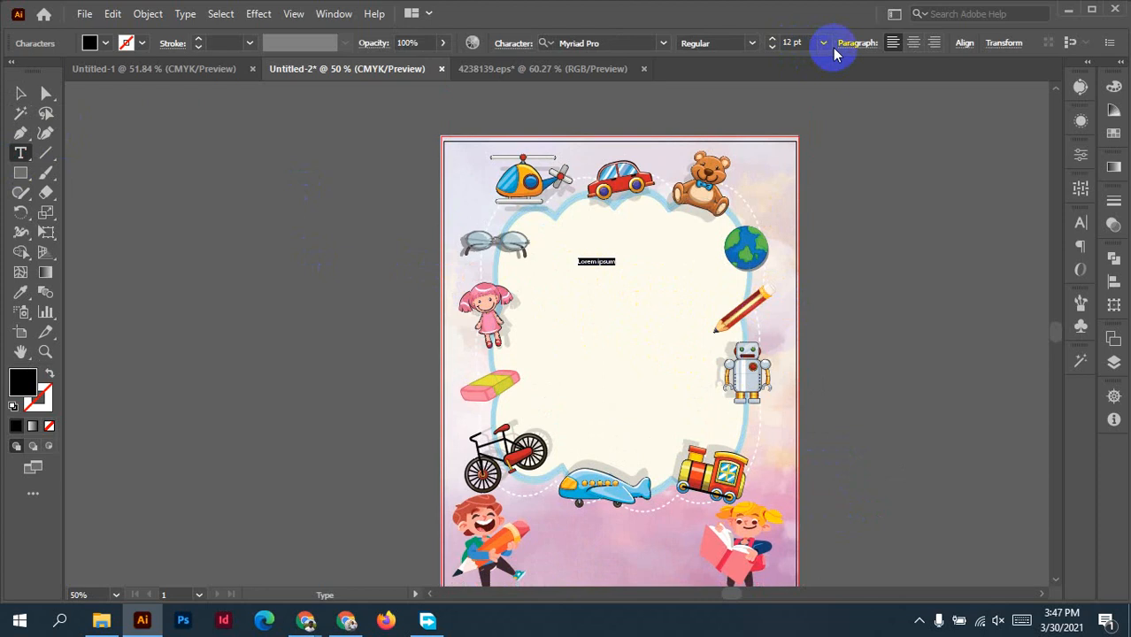
{"action": "left_click", "coordinate": [824, 44]}
{"action": "left_click", "coordinate": [849, 264]}
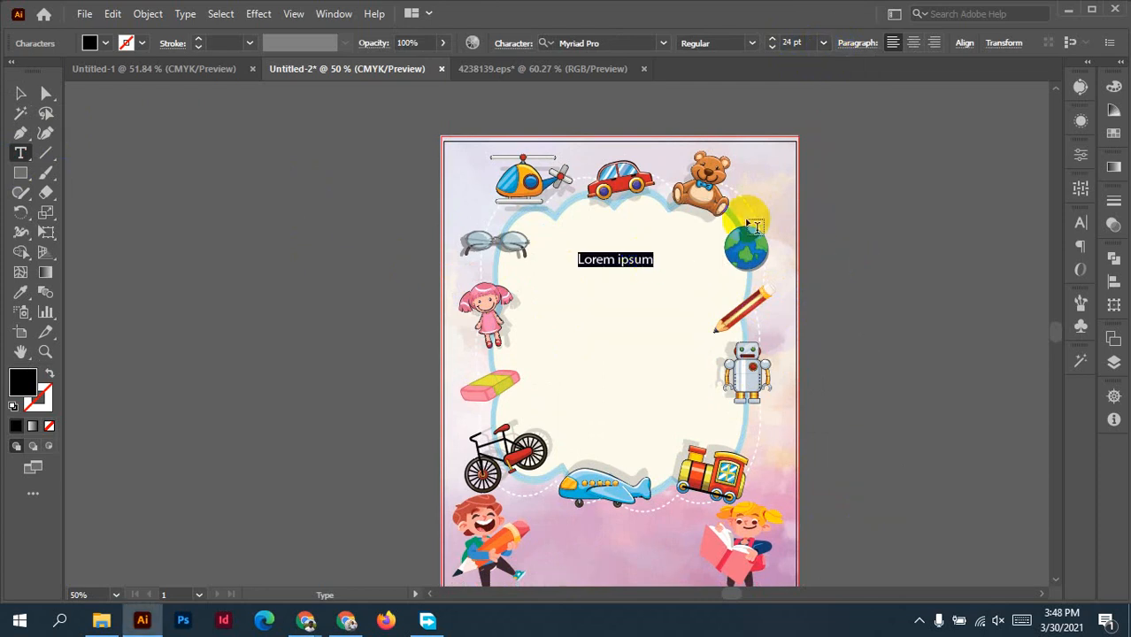
{"action": "left_click", "coordinate": [796, 41]}
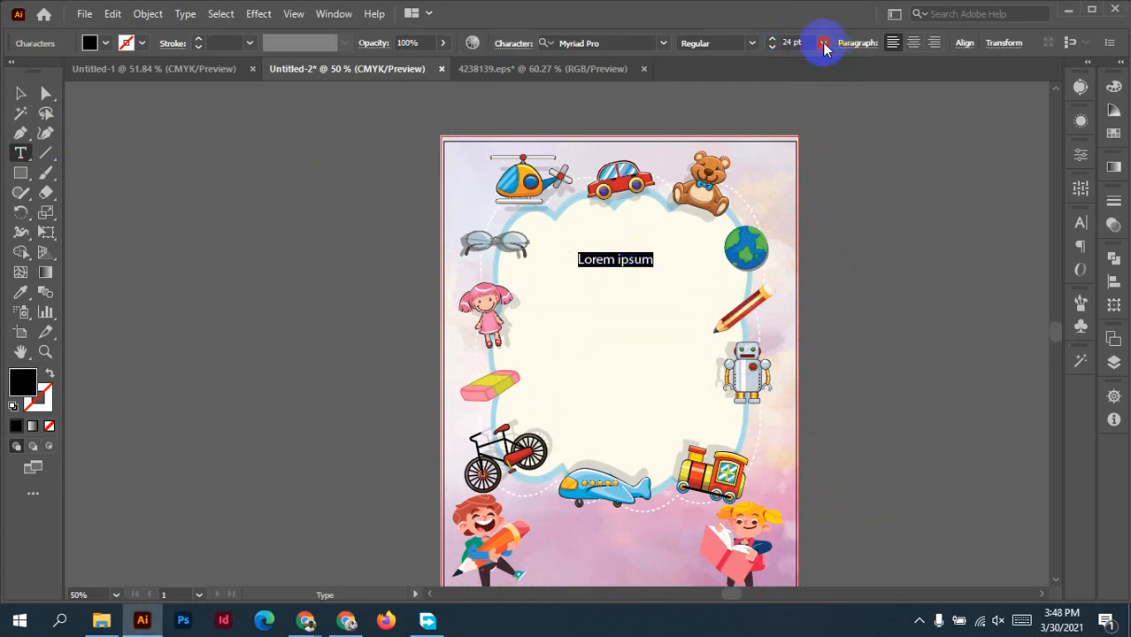
{"action": "left_click", "coordinate": [824, 43]}
{"action": "left_click", "coordinate": [846, 284]}
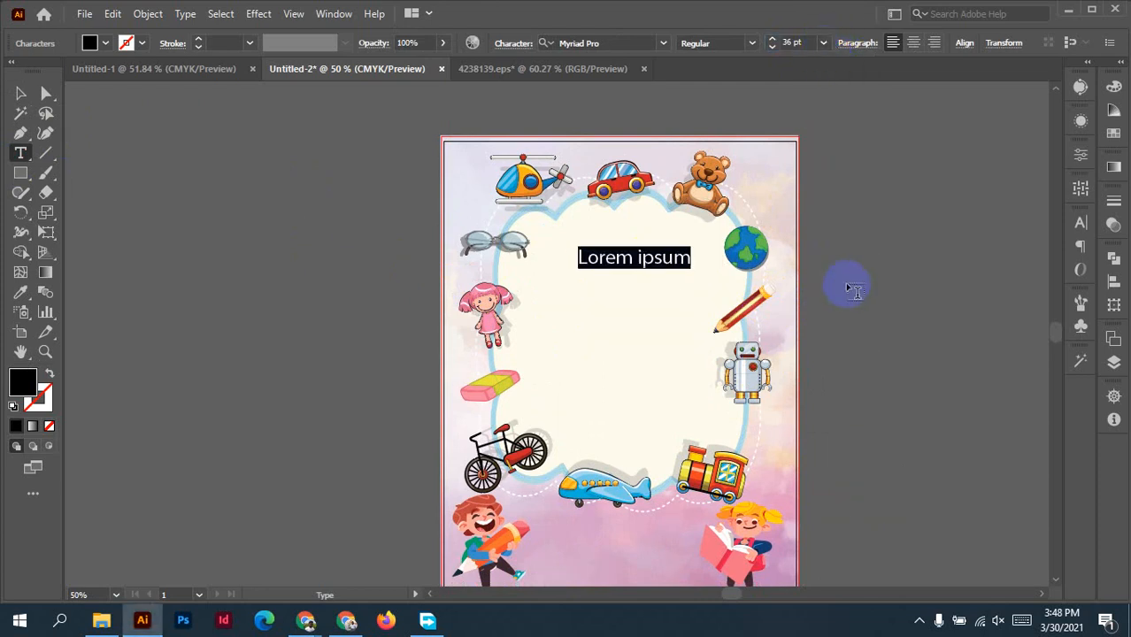
Replace the placeholder text with the title LEARN TO READ, one word per line.
{"action": "left_click", "coordinate": [602, 256]}
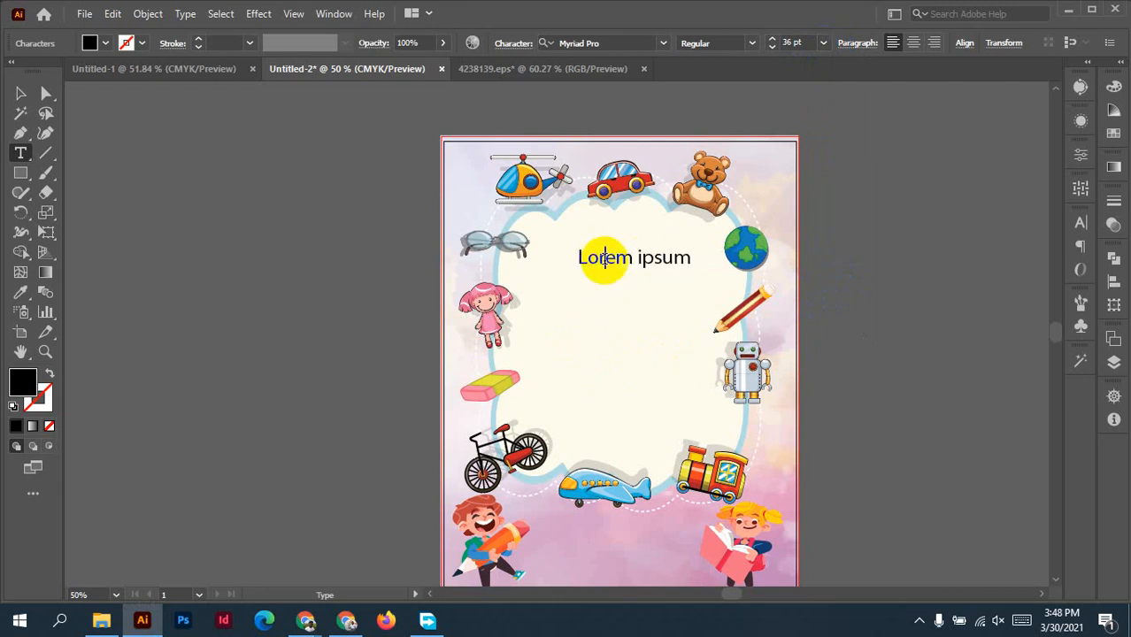
{"action": "triple_click", "coordinate": [603, 258]}
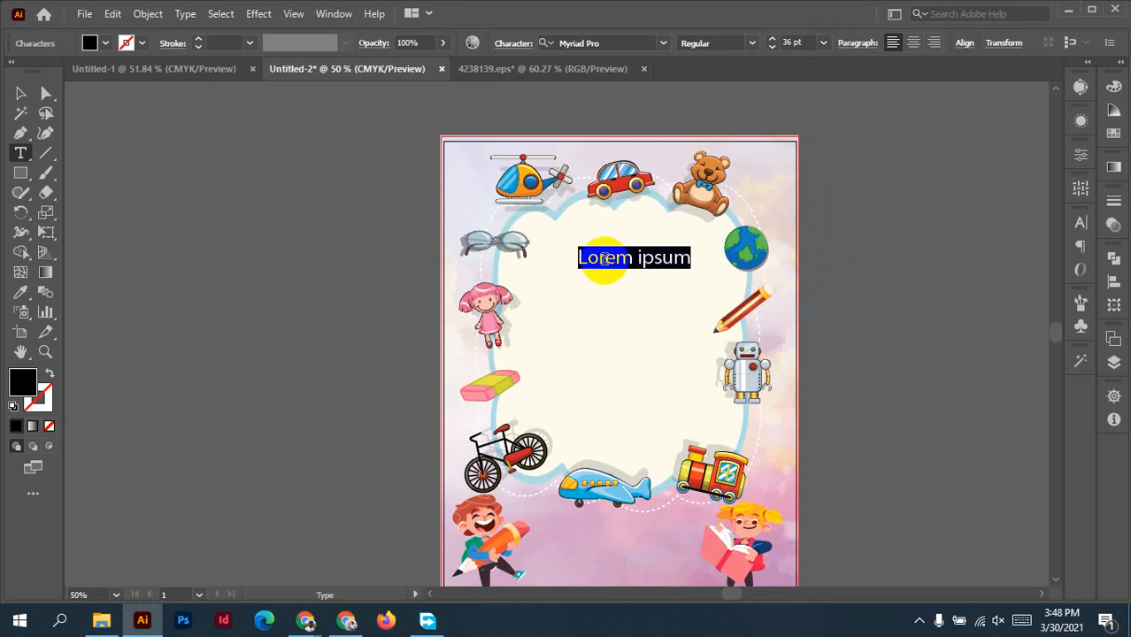
{"action": "type", "text": "LEARN"}
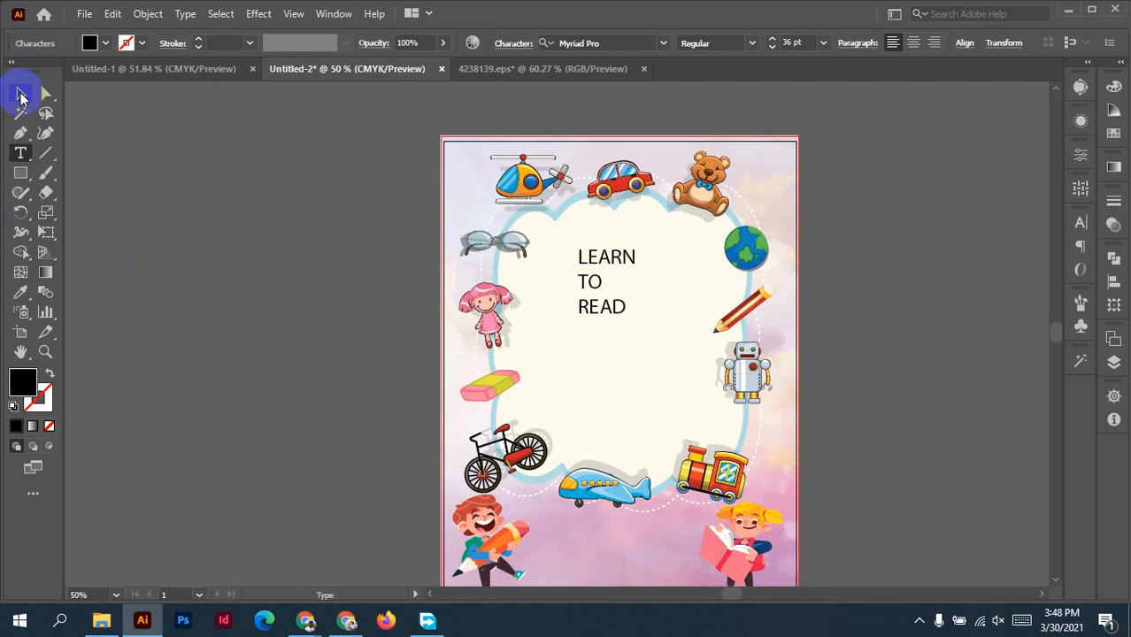
{"action": "left_click", "coordinate": [20, 93]}
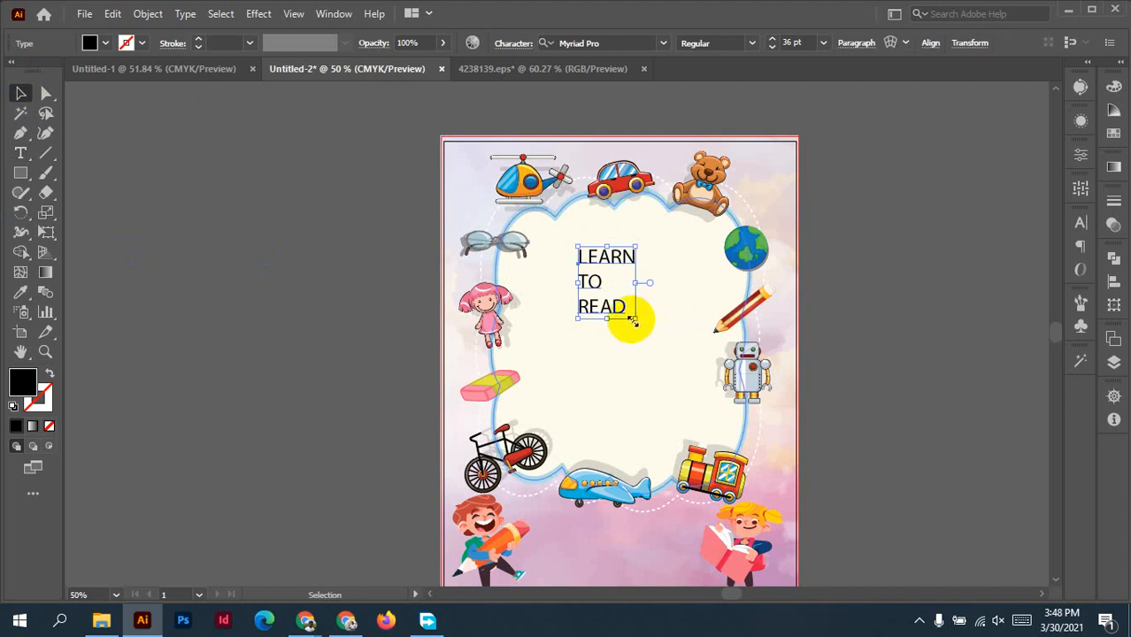
Duplicate the title below itself and change the copy's text to CHILDREN ACTIVITY BOOK on one line.
{"action": "left_click_drag", "start_coordinate": [607, 311], "coordinate": [608, 379]}
{"action": "double_click", "coordinate": [605, 365]}
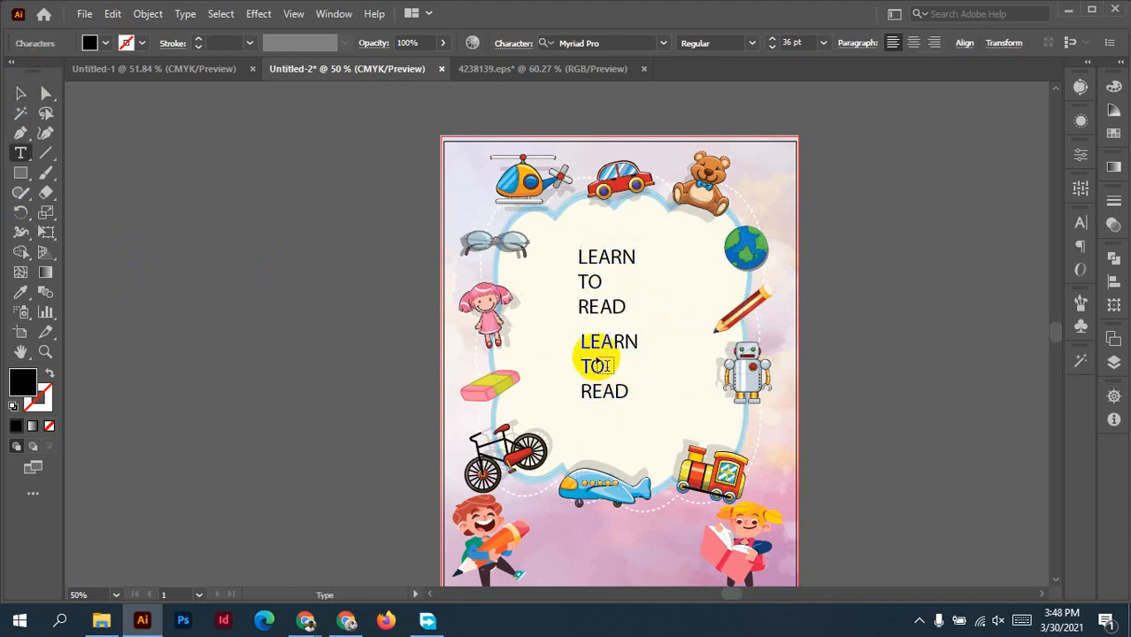
{"action": "left_click_drag", "start_coordinate": [583, 342], "coordinate": [691, 408]}
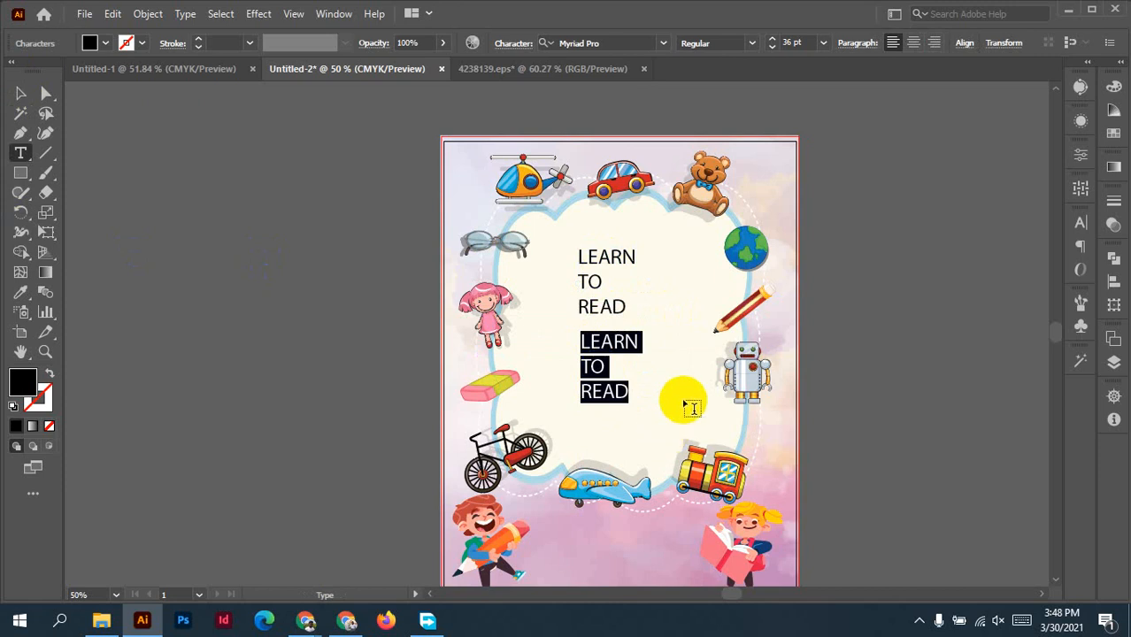
{"action": "type", "text": "CHILDREN ACTIVITY BOOK"}
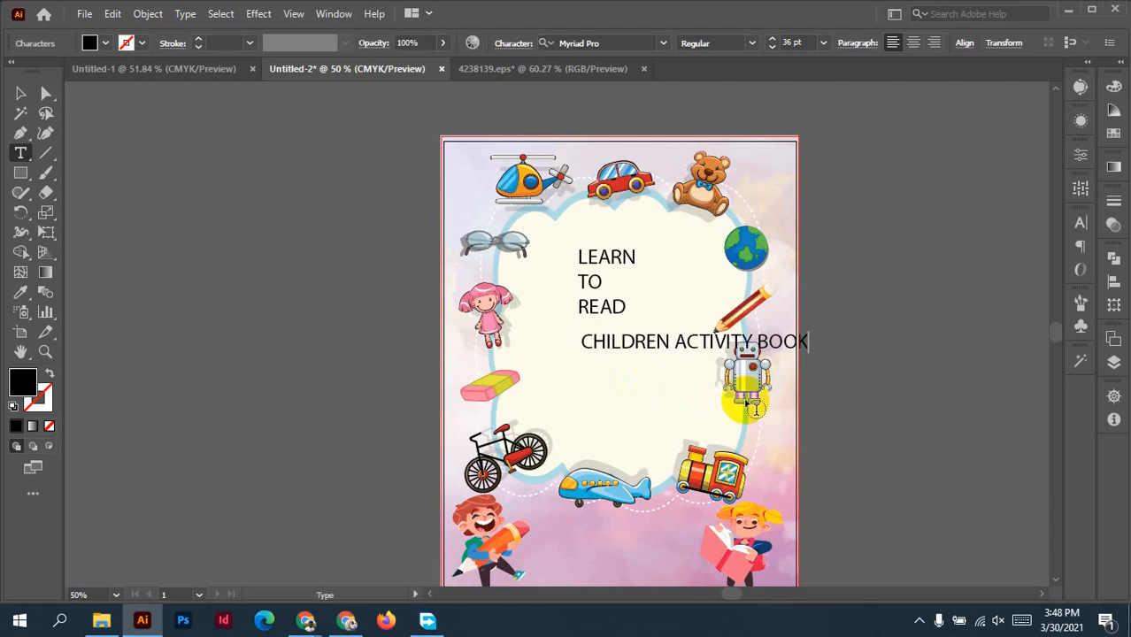
Move the CHILDREN ACTIVITY BOOK line to the lower part of the cream frame, between the eraser and the robot.
{"action": "right_click", "coordinate": [812, 361]}
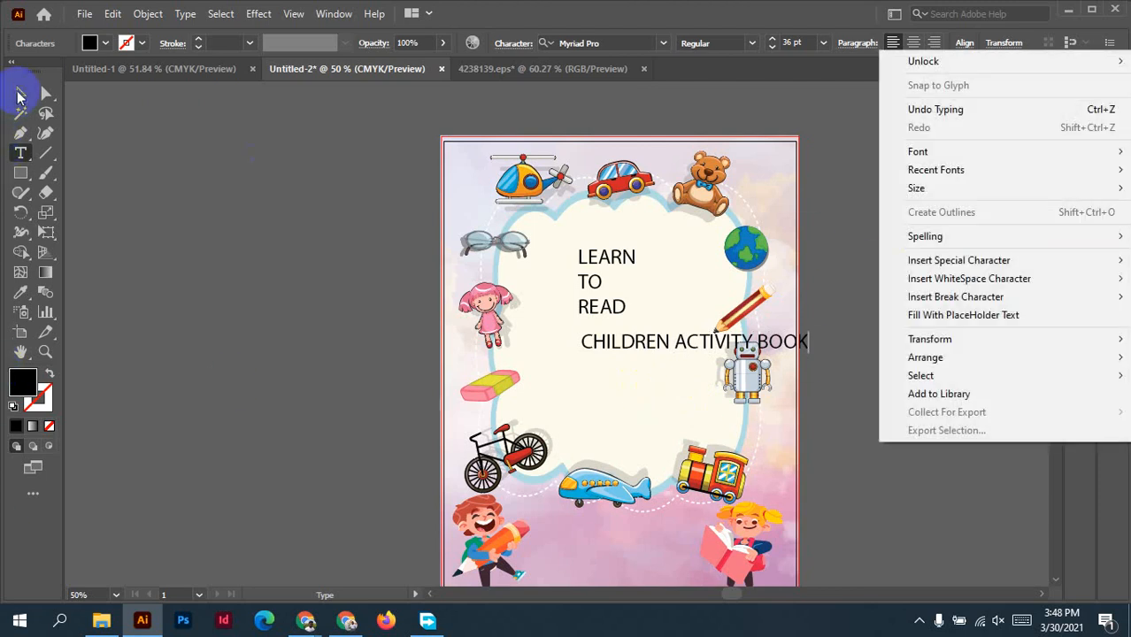
{"action": "key", "text": "Escape"}
{"action": "left_click_drag", "start_coordinate": [701, 352], "coordinate": [636, 414]}
{"action": "scroll", "coordinate": [670, 444], "scroll_direction": "up", "scroll_amount": 2}
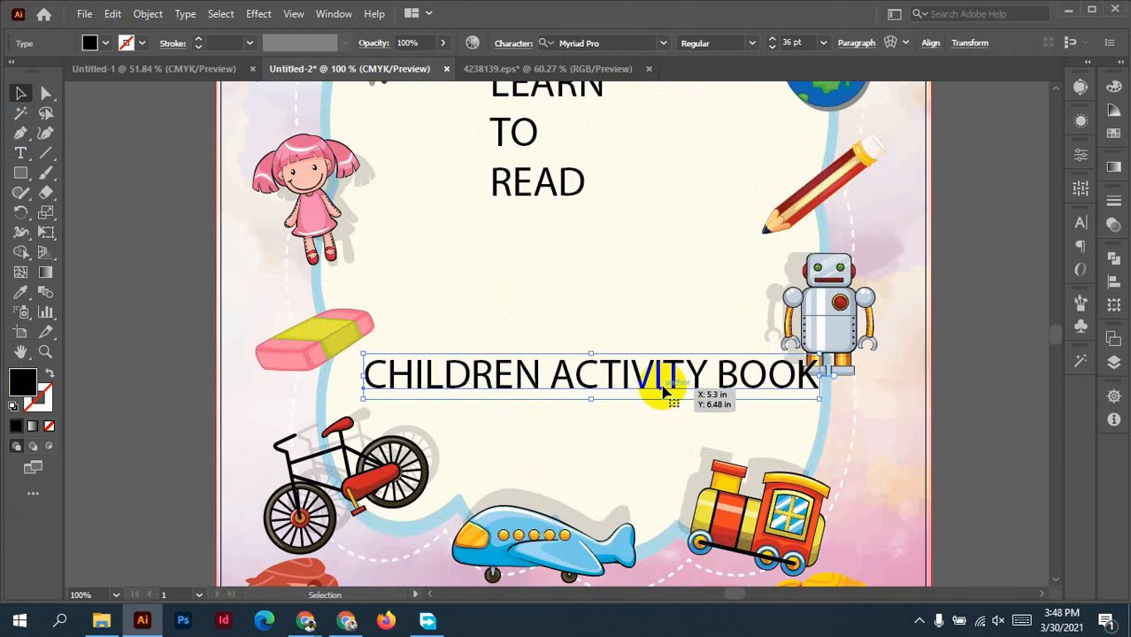
Move the CHILDREN ACTIVITY BOOK line down to the bottom of the cover, between the boy and the girl.
{"action": "scroll", "coordinate": [536, 256], "scroll_direction": "up", "scroll_amount": 2}
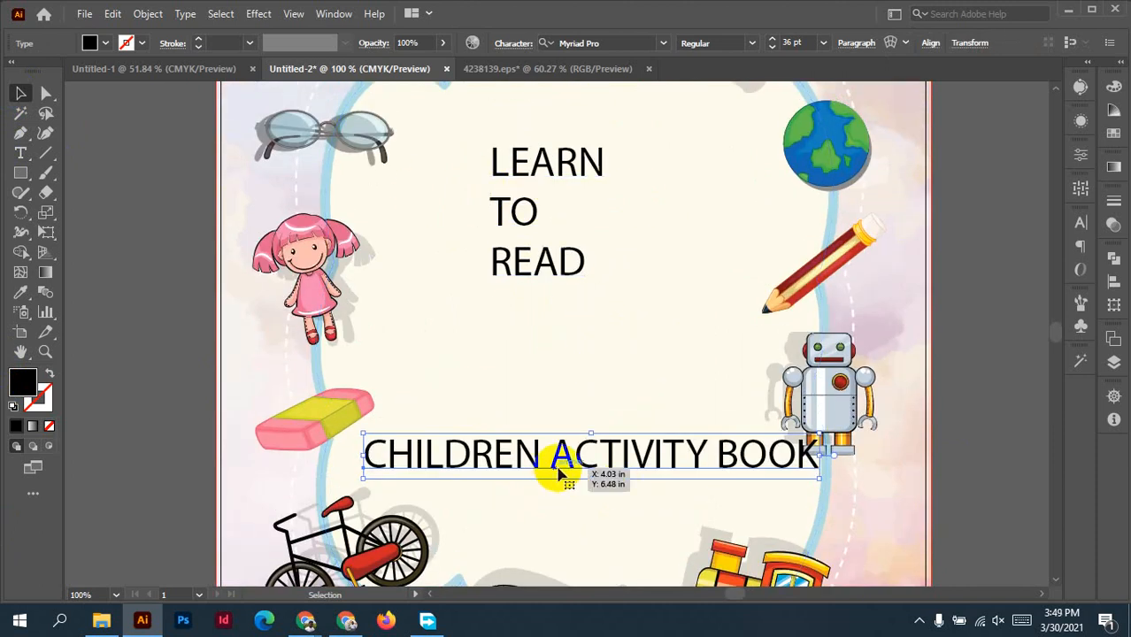
{"action": "scroll", "coordinate": [558, 476], "scroll_direction": "down", "scroll_amount": 1}
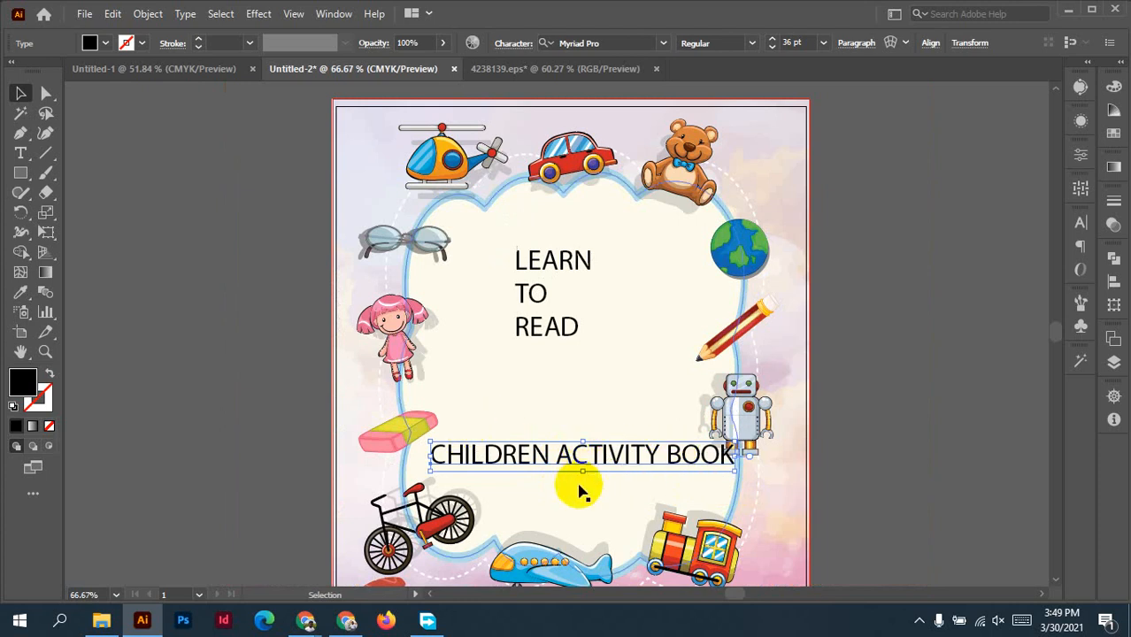
{"action": "scroll", "coordinate": [896, 354], "scroll_direction": "down", "scroll_amount": 3}
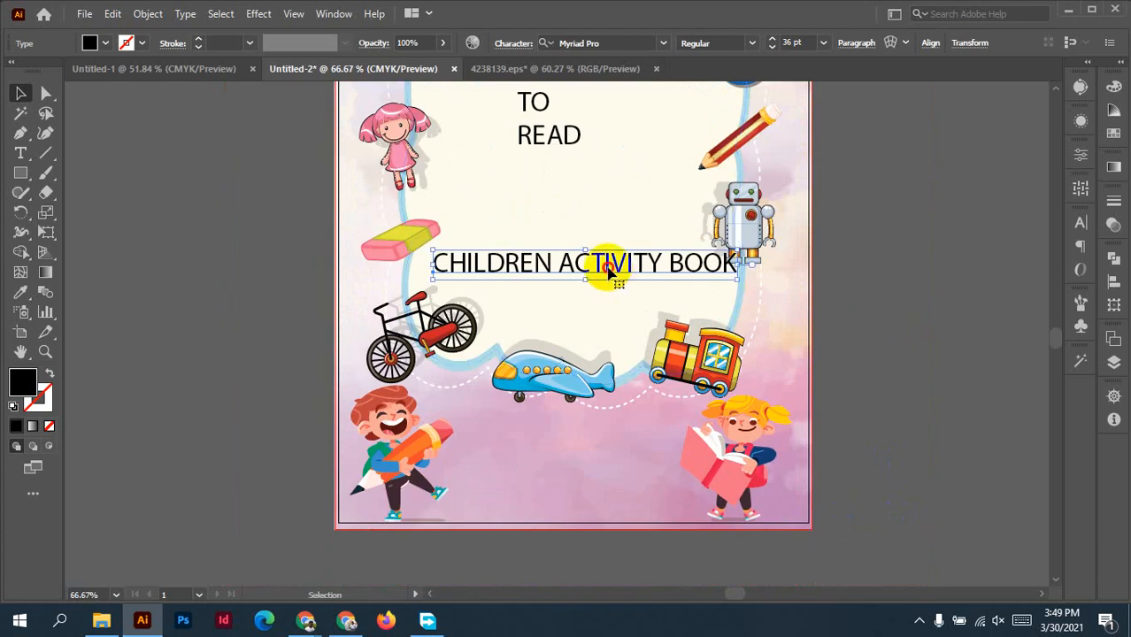
{"action": "left_click_drag", "start_coordinate": [608, 272], "coordinate": [608, 471]}
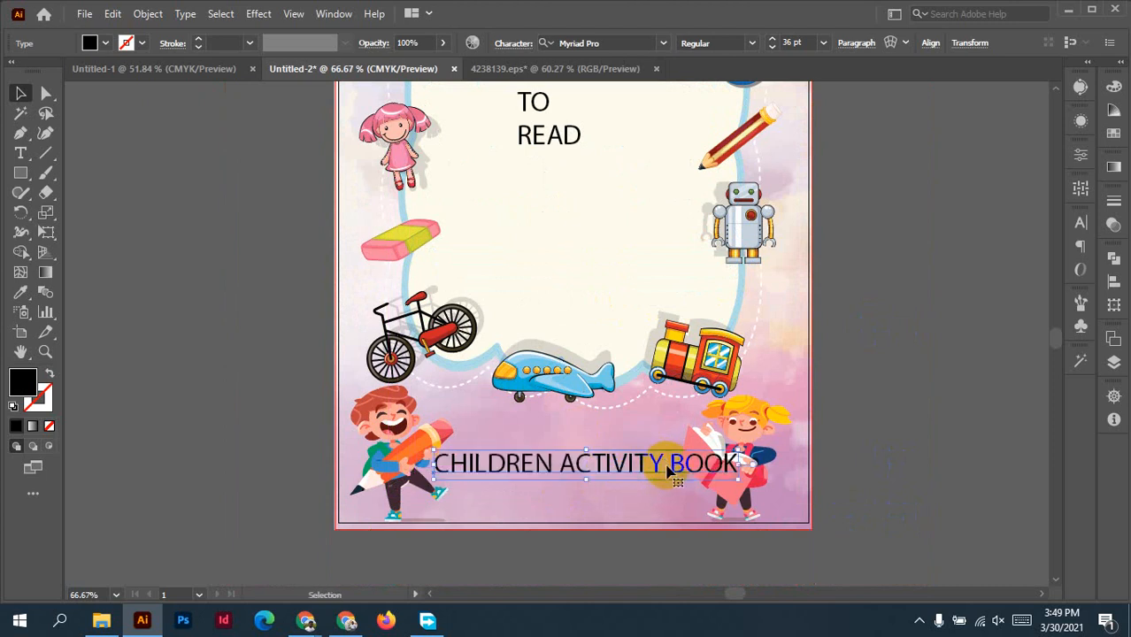
Break the CHILDREN ACTIVITY BOOK text into two lines, with BOOK on the second line.
{"action": "double_click", "coordinate": [661, 466]}
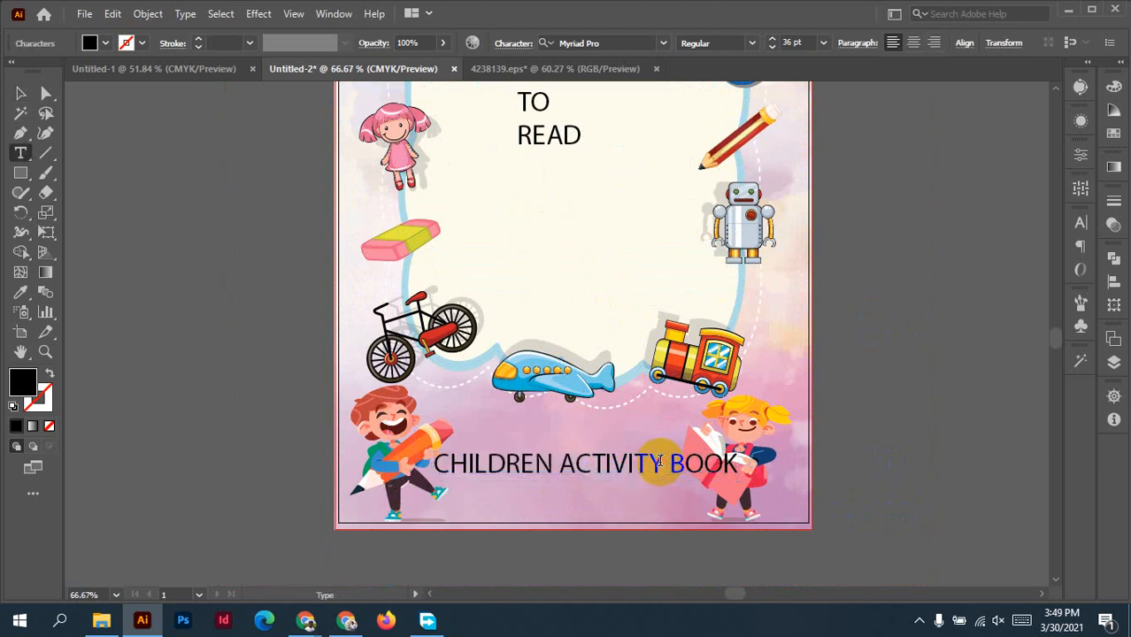
{"action": "key", "text": "Return"}
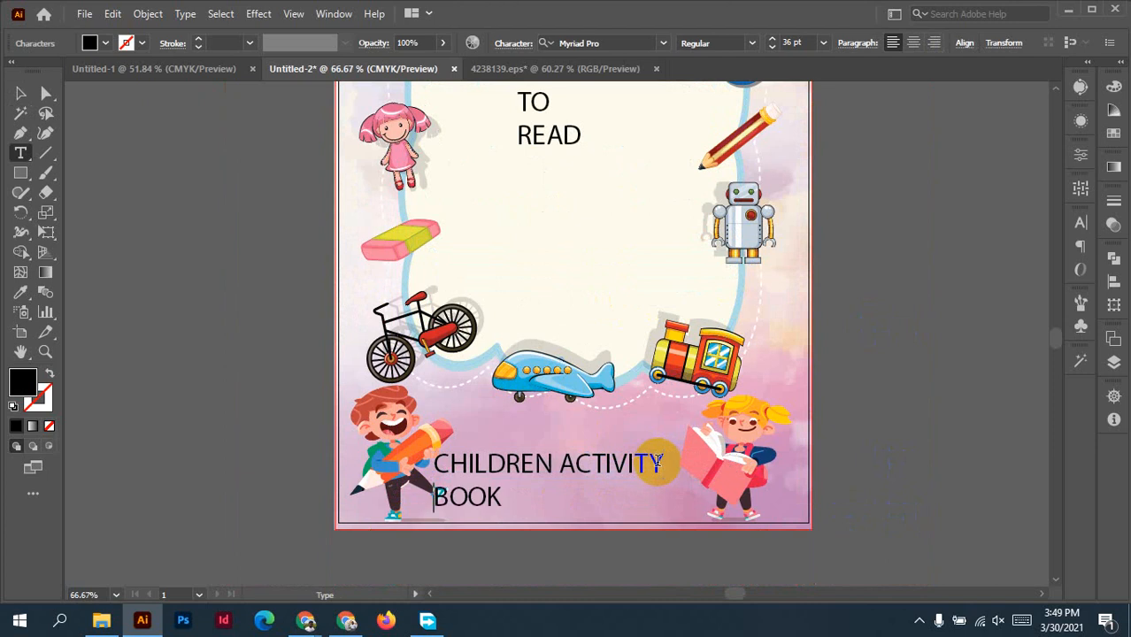
{"action": "left_click", "coordinate": [22, 93]}
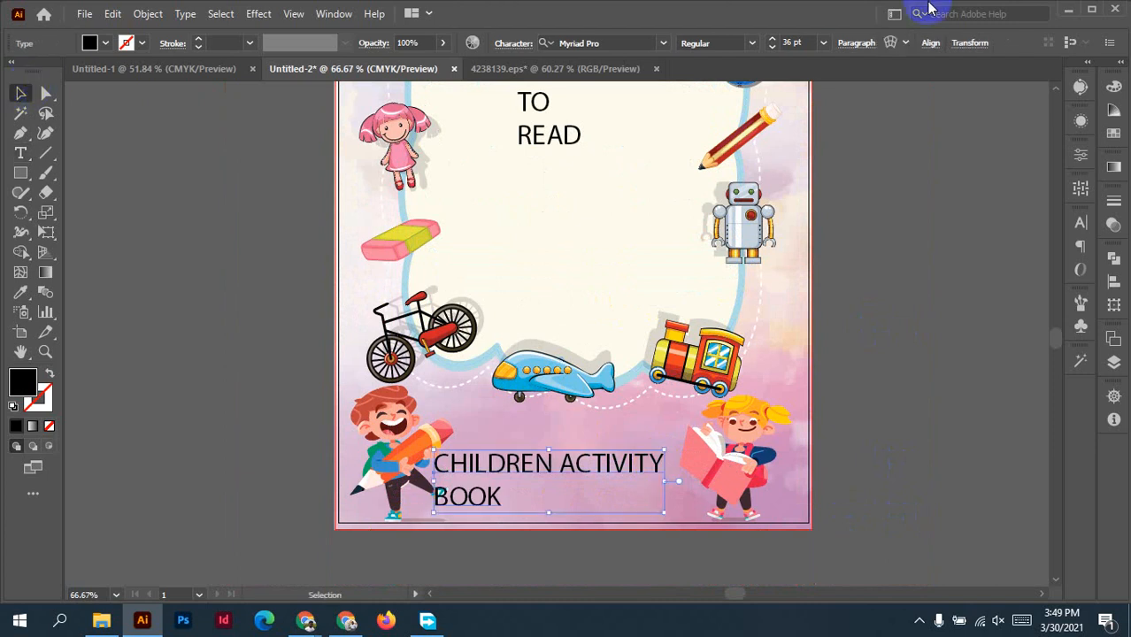
Center-align the two-line CHILDREN ACTIVITY BOOK text and reposition it in the gap between the two children, below the airplane.
{"action": "left_click", "coordinate": [968, 43]}
{"action": "left_click", "coordinate": [863, 43]}
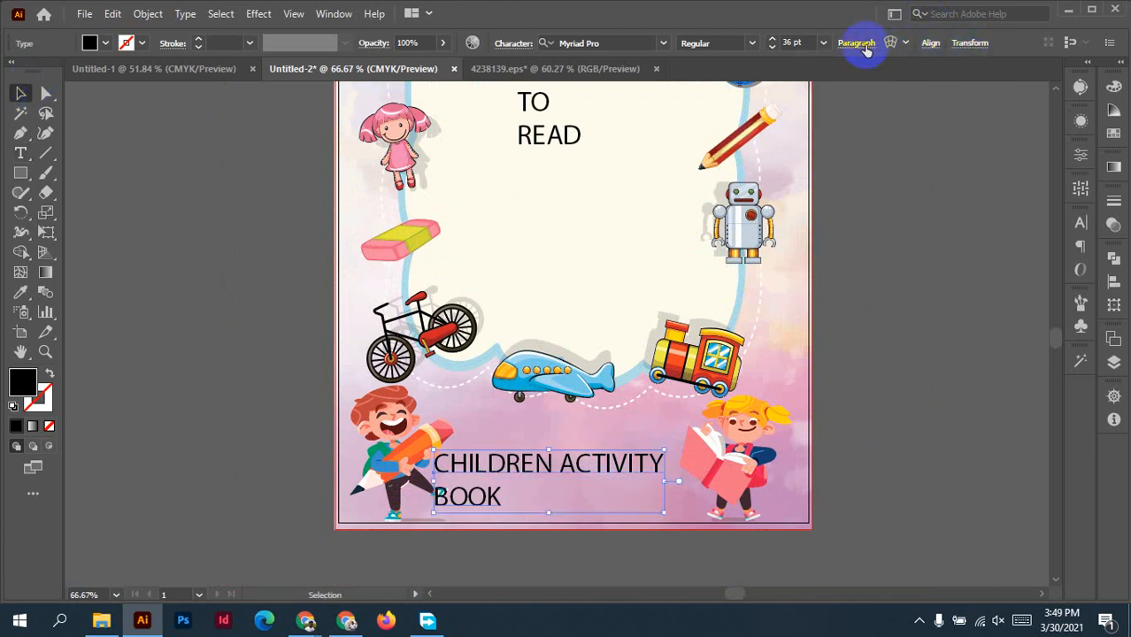
{"action": "left_click", "coordinate": [863, 44]}
{"action": "left_click", "coordinate": [725, 71]}
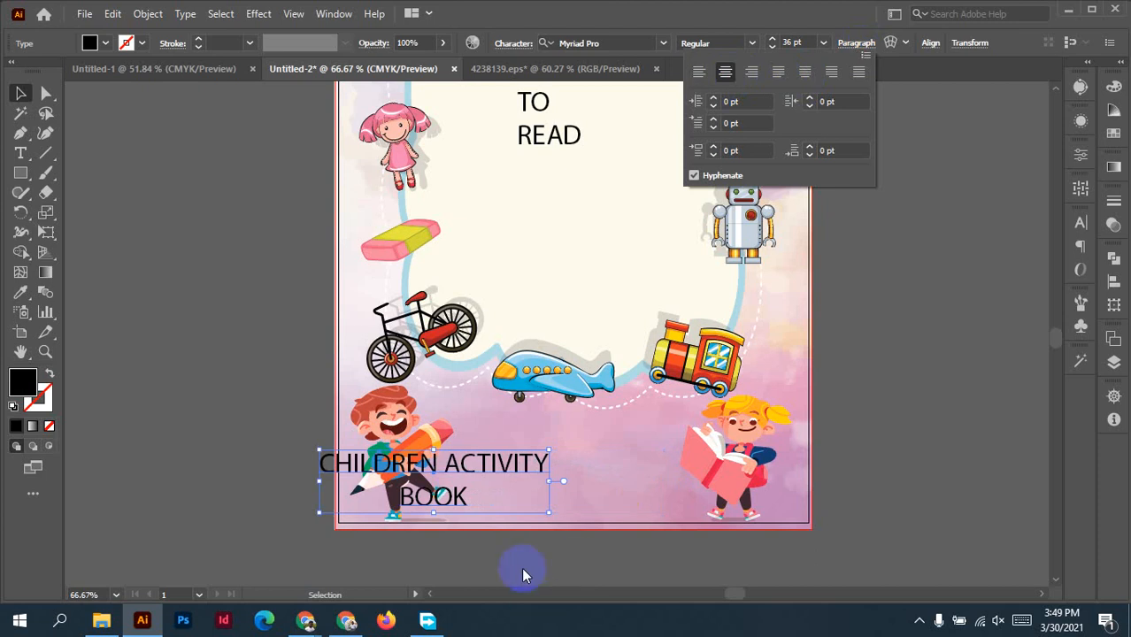
{"action": "mouse_move", "coordinate": [490, 465]}
{"action": "left_mouse_down"}
{"action": "mouse_move", "coordinate": [609, 463]}
{"action": "mouse_move", "coordinate": [618, 448]}
{"action": "left_mouse_up"}
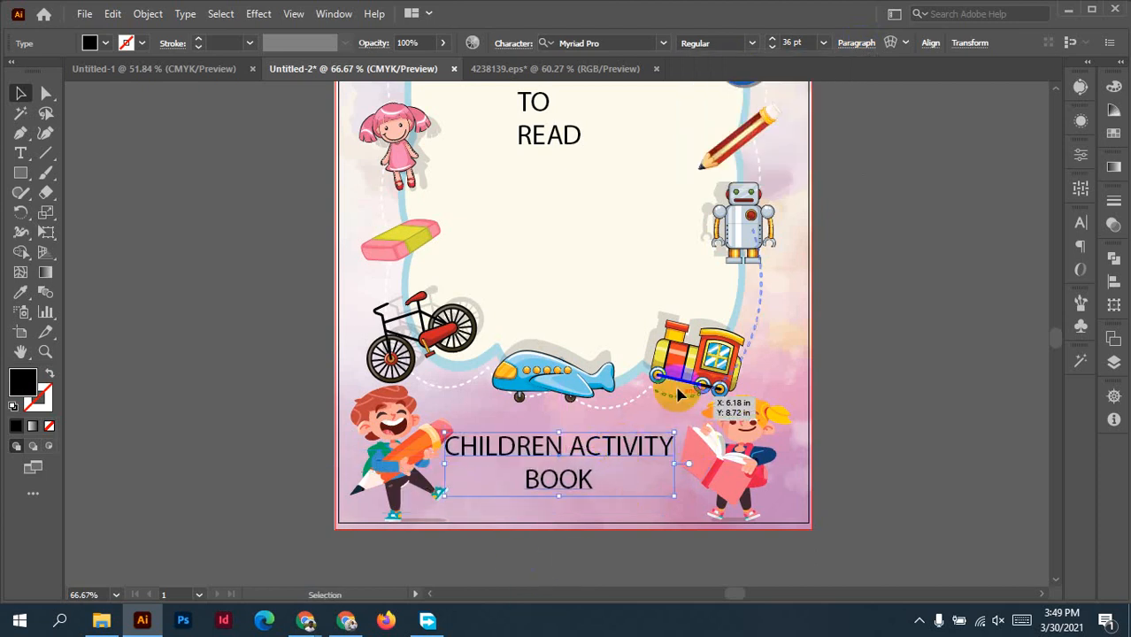
Center-align the paragraph of the "LEARN TO READ" title text.
{"action": "scroll", "coordinate": [606, 272], "scroll_direction": "up", "scroll_amount": 4}
{"action": "left_click", "coordinate": [535, 265]}
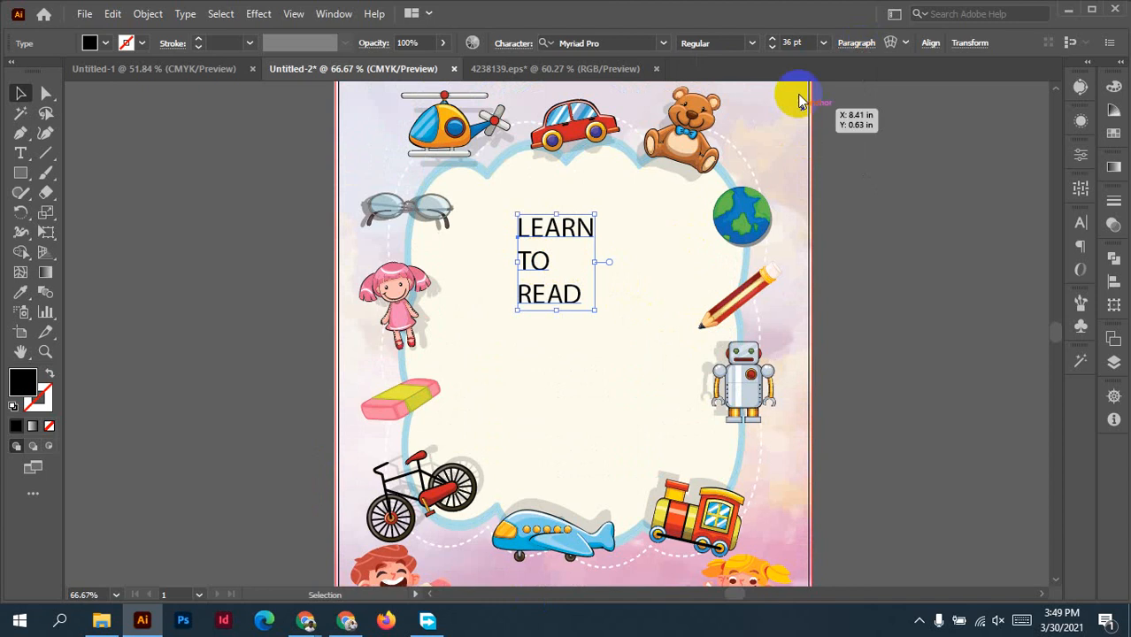
{"action": "left_click", "coordinate": [857, 42]}
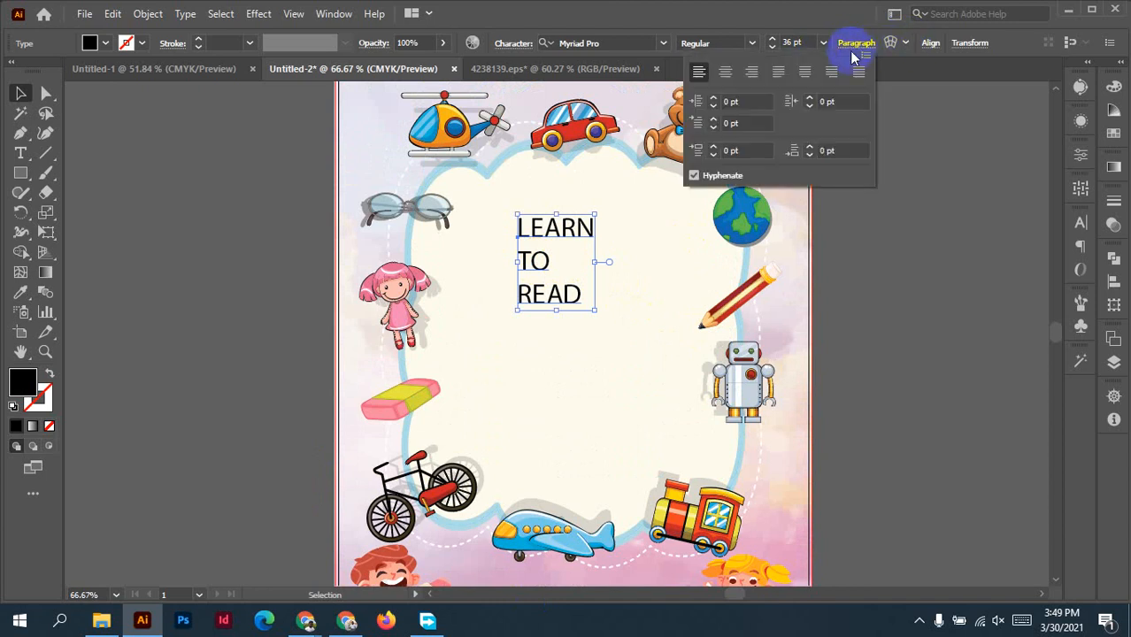
{"action": "left_click", "coordinate": [726, 78]}
{"action": "left_click", "coordinate": [919, 303]}
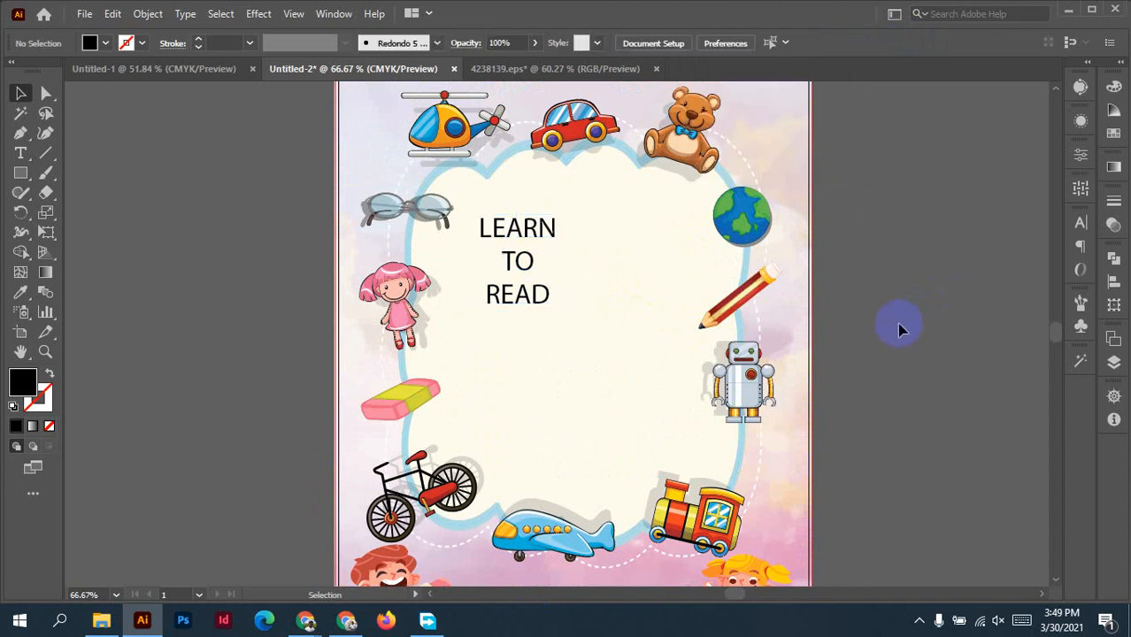
Move the "LEARN TO READ" title to the horizontal middle of the cream cloud frame, in its upper half.
{"action": "scroll", "coordinate": [921, 292], "scroll_direction": "down", "scroll_amount": 4}
{"action": "scroll", "coordinate": [920, 310], "scroll_direction": "up", "scroll_amount": 1}
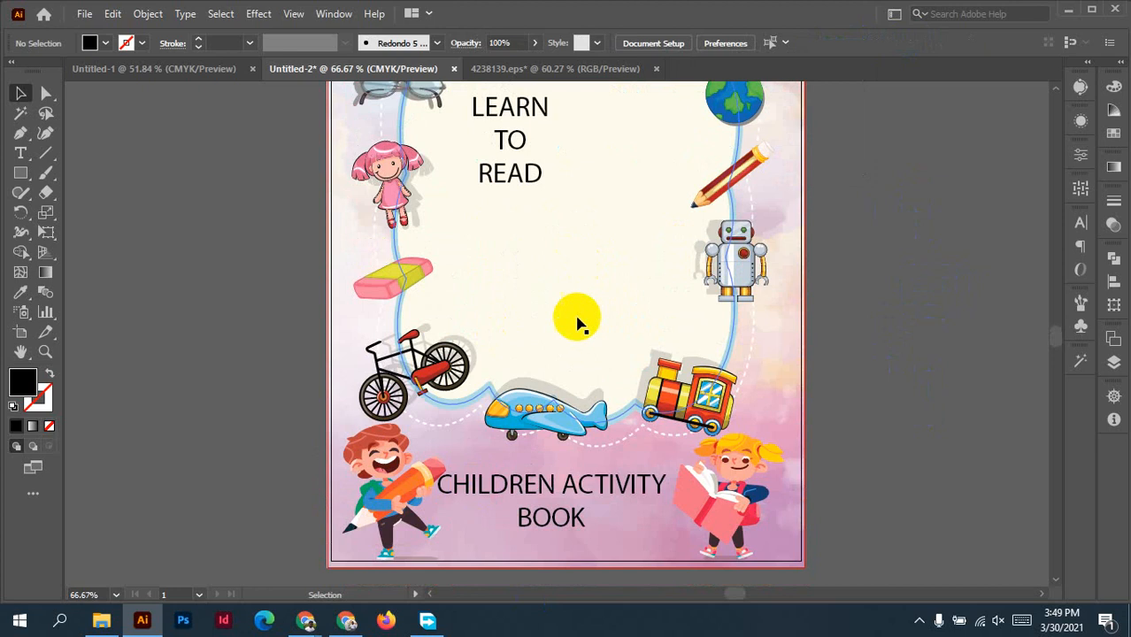
{"action": "left_click_drag", "start_coordinate": [631, 245], "coordinate": [649, 358]}
{"action": "left_click_drag", "start_coordinate": [601, 273], "coordinate": [575, 320]}
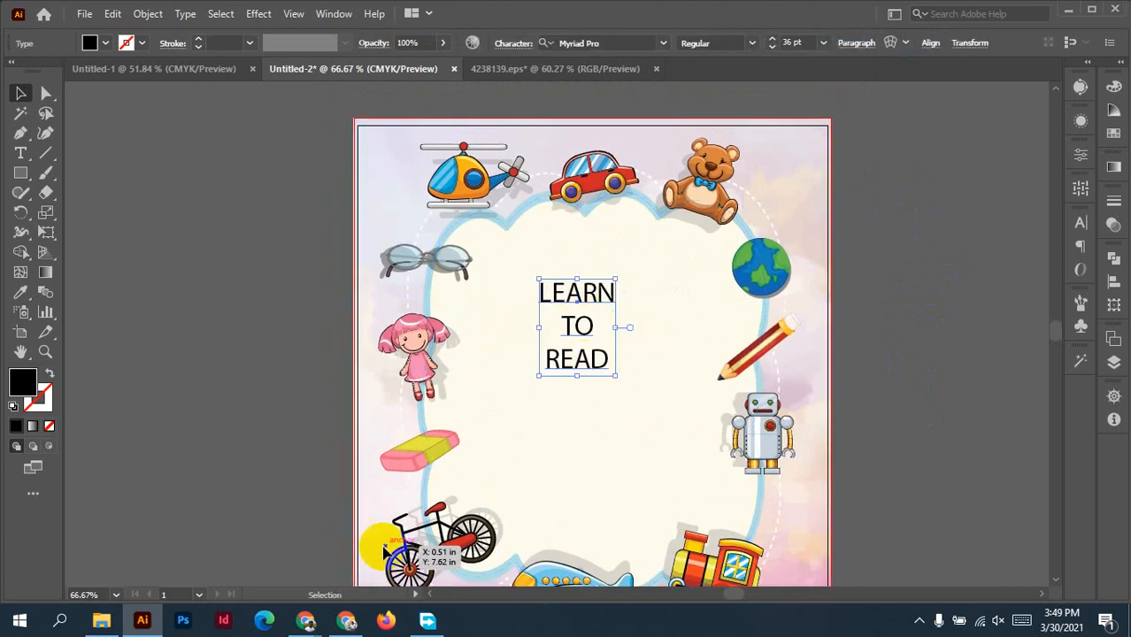
Switch to Chrome, open dafont.com from the font bookmarks in a new tab, and show the Fancy > Cartoon category.
{"action": "left_click", "coordinate": [346, 620]}
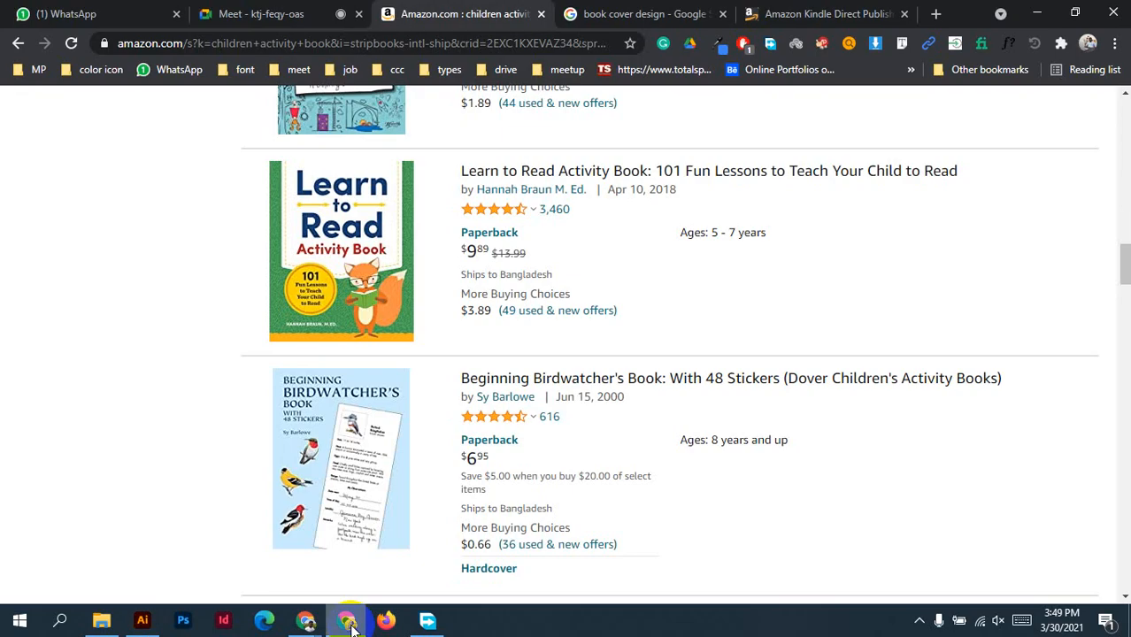
{"action": "left_click", "coordinate": [933, 14]}
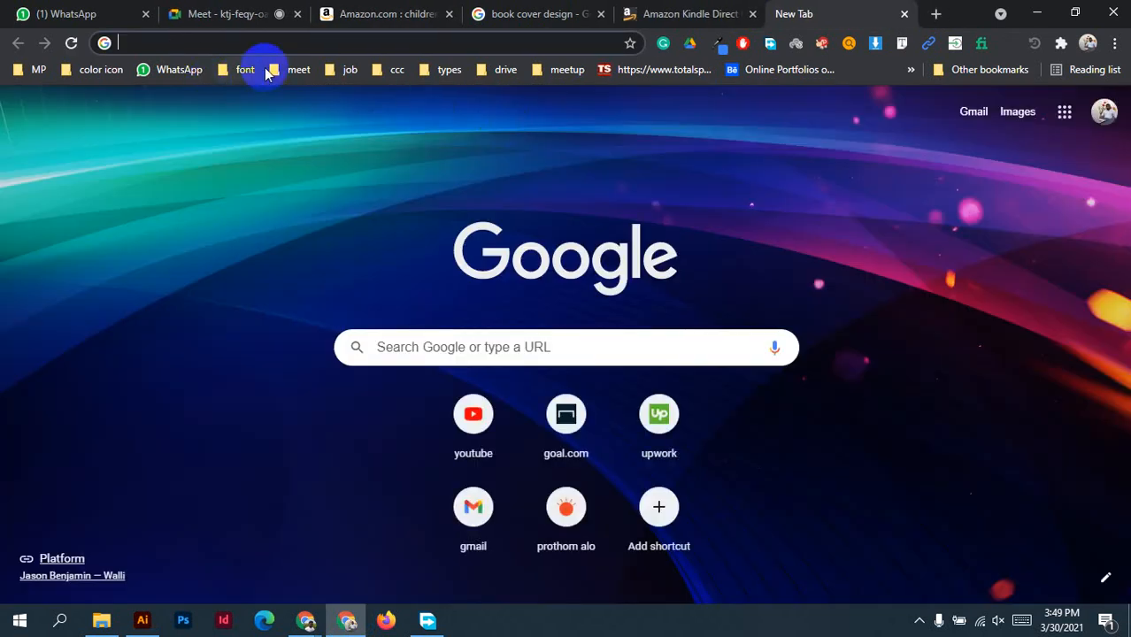
{"action": "left_click", "coordinate": [248, 70]}
{"action": "left_click", "coordinate": [279, 116]}
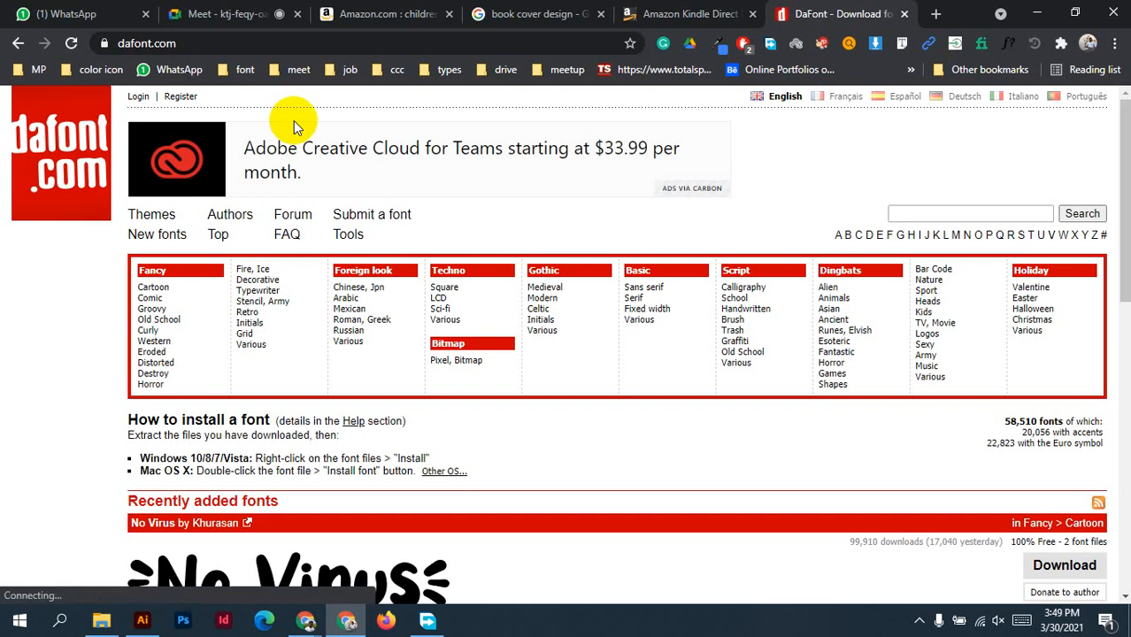
{"action": "left_click", "coordinate": [204, 303]}
{"action": "left_click", "coordinate": [170, 292]}
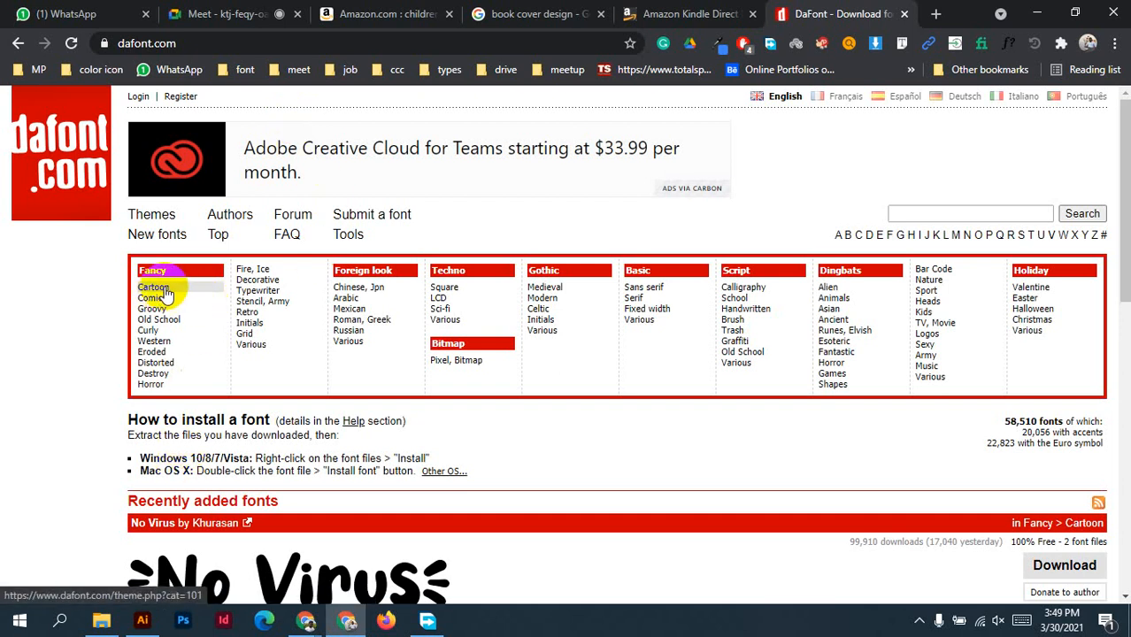
{"action": "left_click", "coordinate": [166, 295]}
Look through the cartoon font samples on DaFont for a playful typeface suited to the children's book title.
{"action": "scroll", "coordinate": [588, 285], "scroll_direction": "down", "scroll_amount": 4}
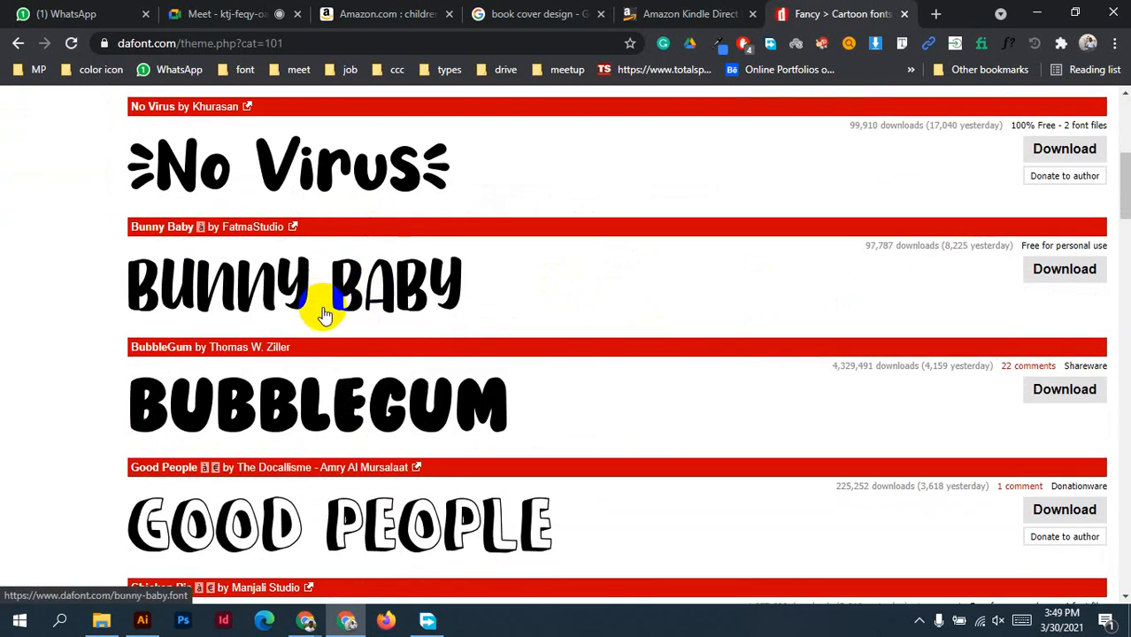
{"action": "scroll", "coordinate": [320, 316], "scroll_direction": "down", "scroll_amount": 2}
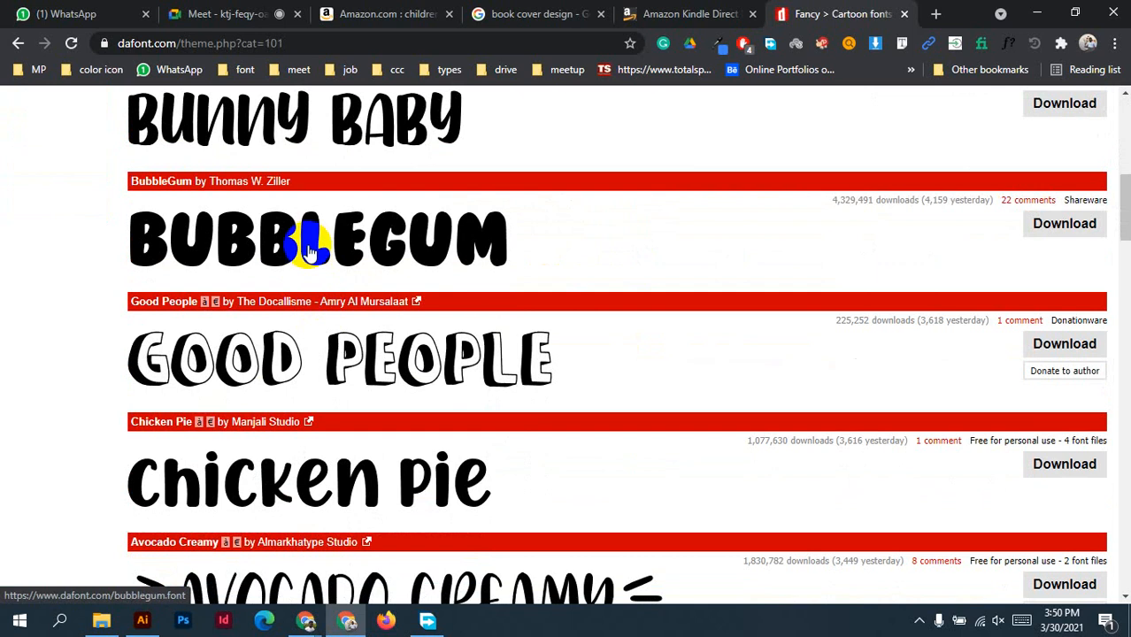
{"action": "scroll", "coordinate": [310, 407], "scroll_direction": "down", "scroll_amount": 1}
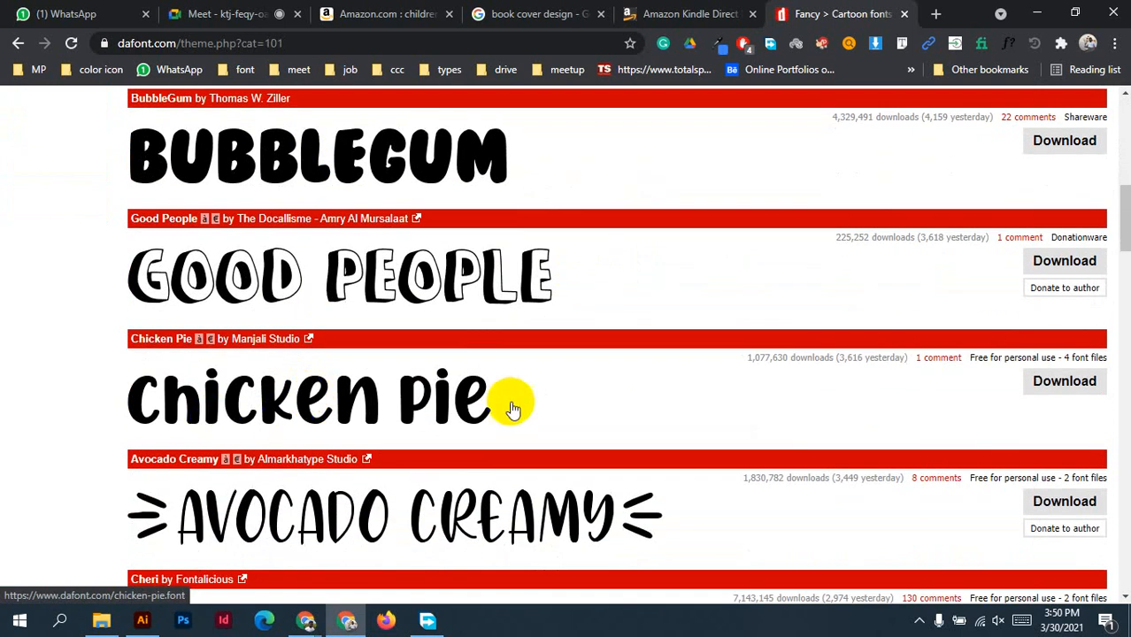
{"action": "scroll", "coordinate": [512, 398], "scroll_direction": "down", "scroll_amount": 4}
{"action": "scroll", "coordinate": [488, 388], "scroll_direction": "down", "scroll_amount": 4}
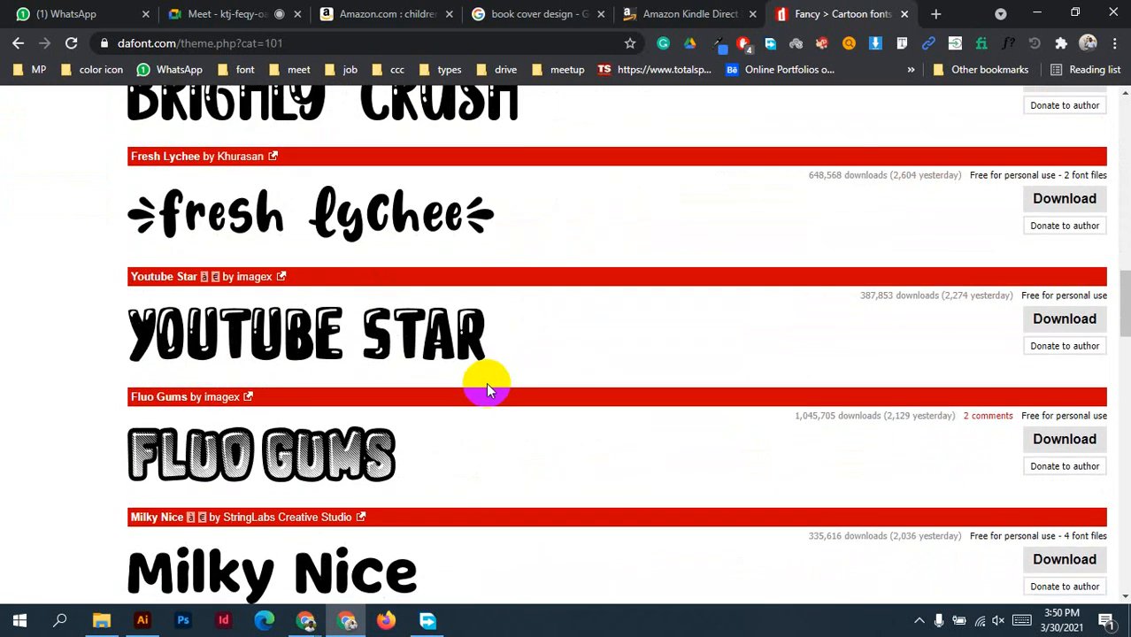
{"action": "scroll", "coordinate": [476, 246], "scroll_direction": "down", "scroll_amount": 1}
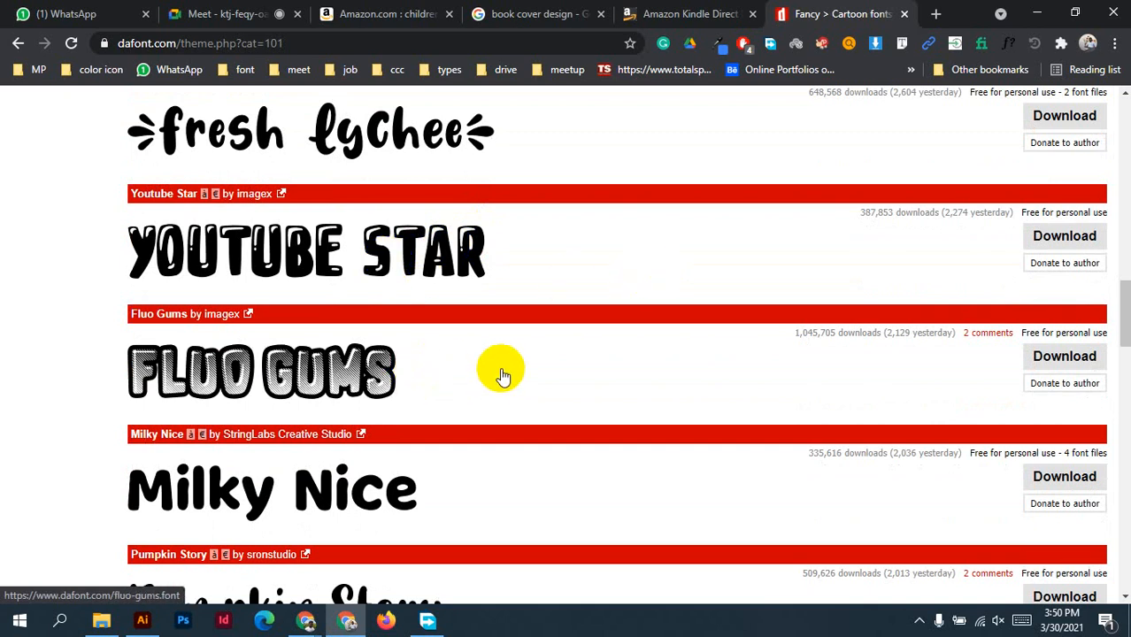
{"action": "scroll", "coordinate": [499, 372], "scroll_direction": "down", "scroll_amount": 5}
{"action": "scroll", "coordinate": [372, 297], "scroll_direction": "up", "scroll_amount": 1}
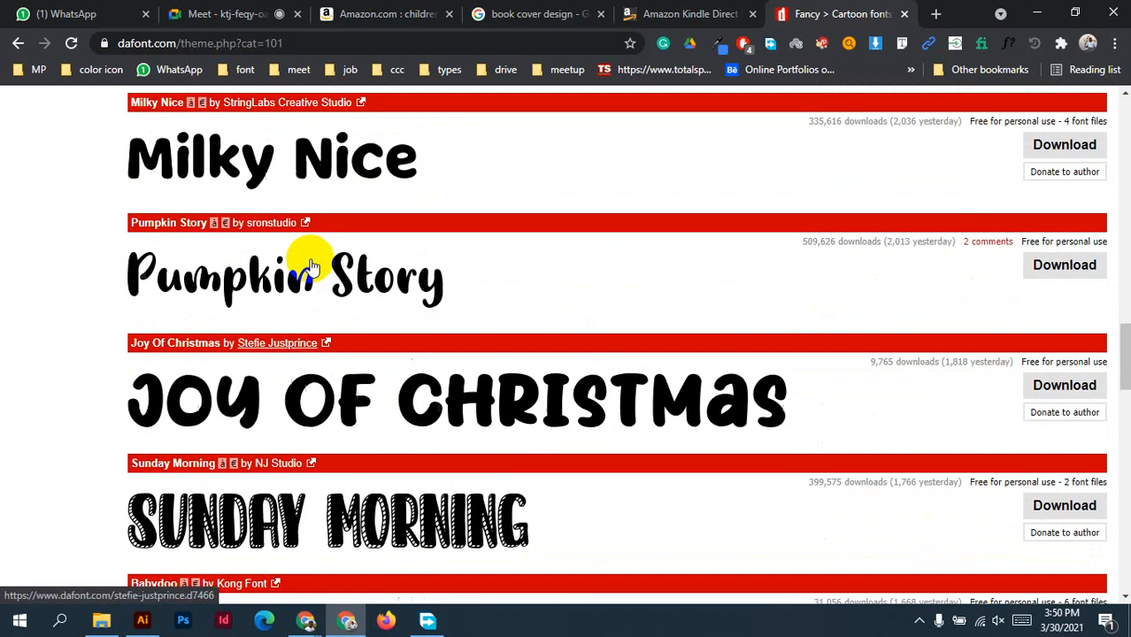
{"action": "scroll", "coordinate": [429, 279], "scroll_direction": "down", "scroll_amount": 3}
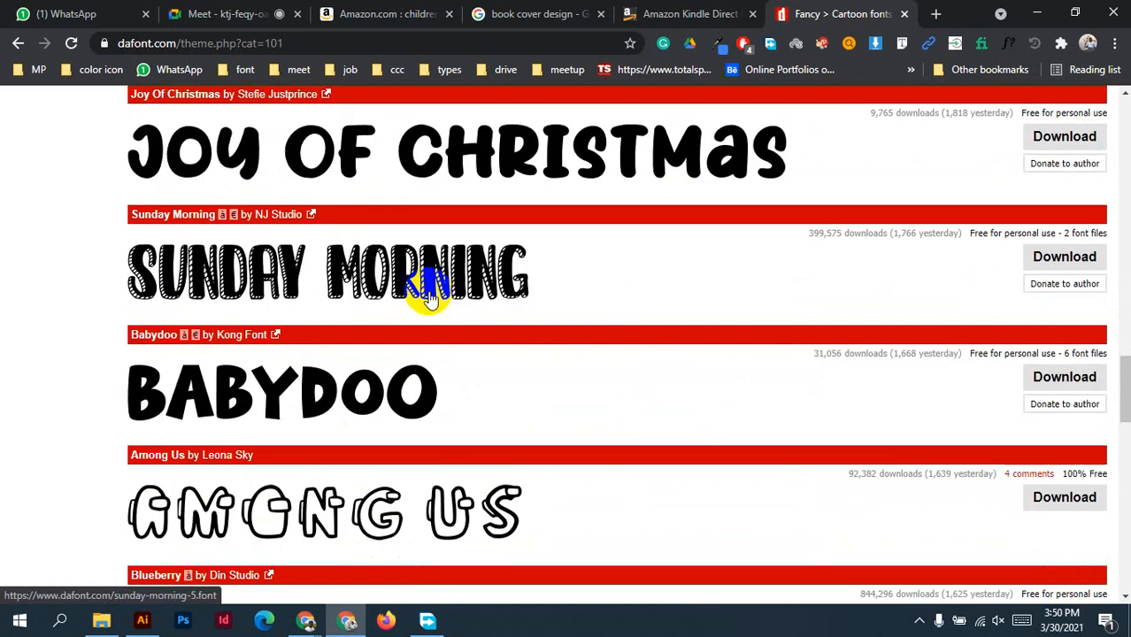
{"action": "scroll", "coordinate": [428, 300], "scroll_direction": "down", "scroll_amount": 6}
{"action": "scroll", "coordinate": [429, 299], "scroll_direction": "down", "scroll_amount": 7}
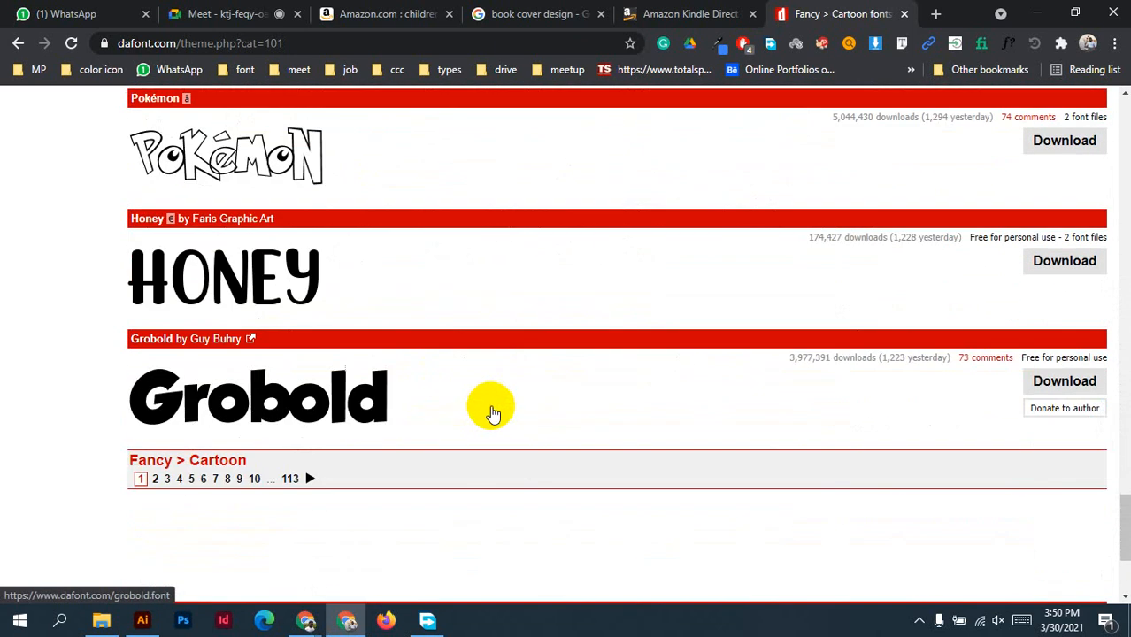
{"action": "scroll", "coordinate": [553, 481], "scroll_direction": "up", "scroll_amount": 4}
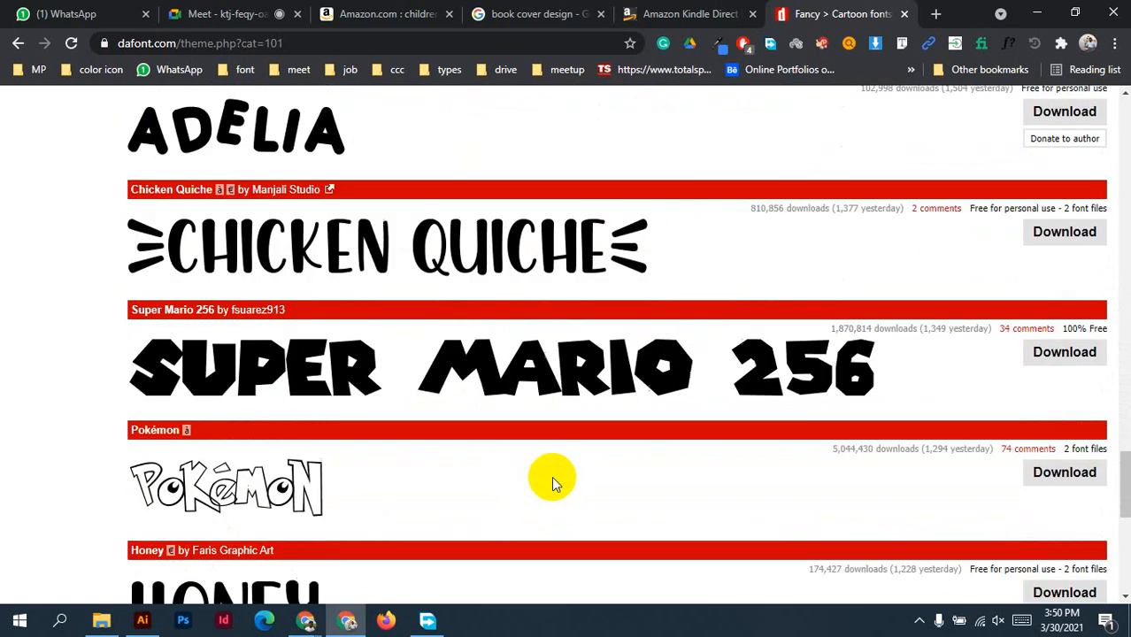
{"action": "scroll", "coordinate": [551, 483], "scroll_direction": "up", "scroll_amount": 20}
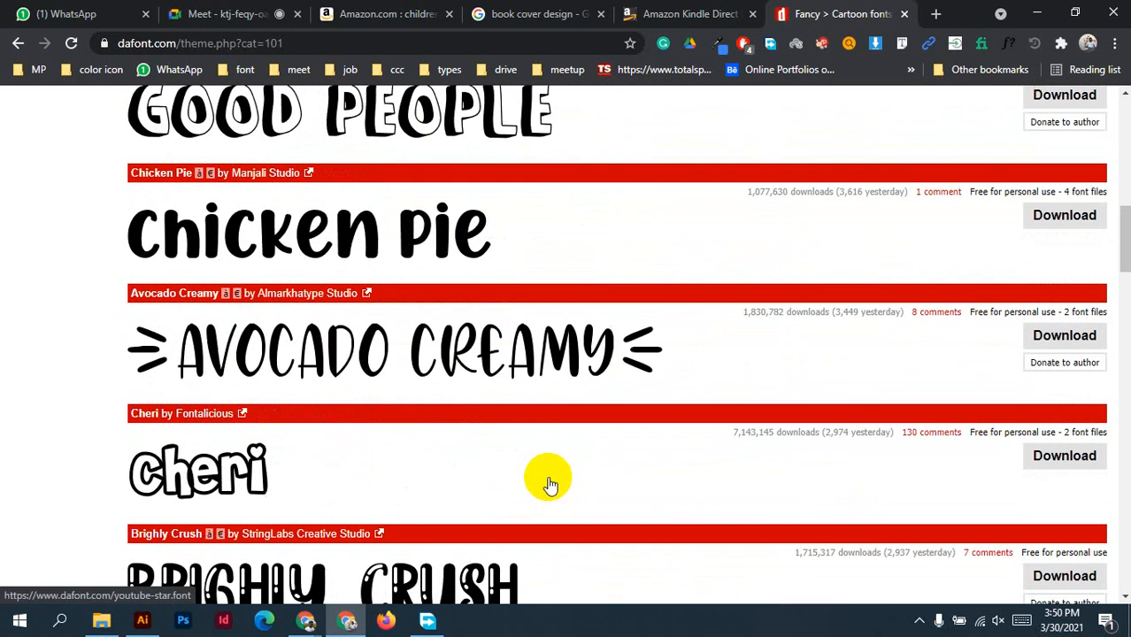
{"action": "scroll", "coordinate": [549, 482], "scroll_direction": "down", "scroll_amount": 2}
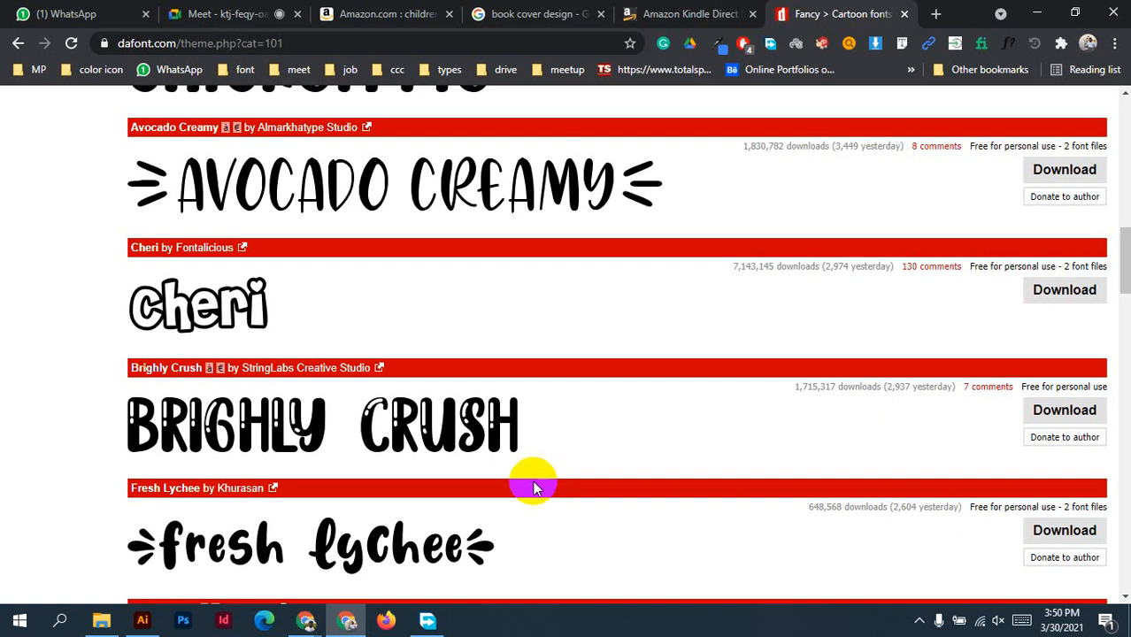
{"action": "scroll", "coordinate": [532, 489], "scroll_direction": "down", "scroll_amount": 12}
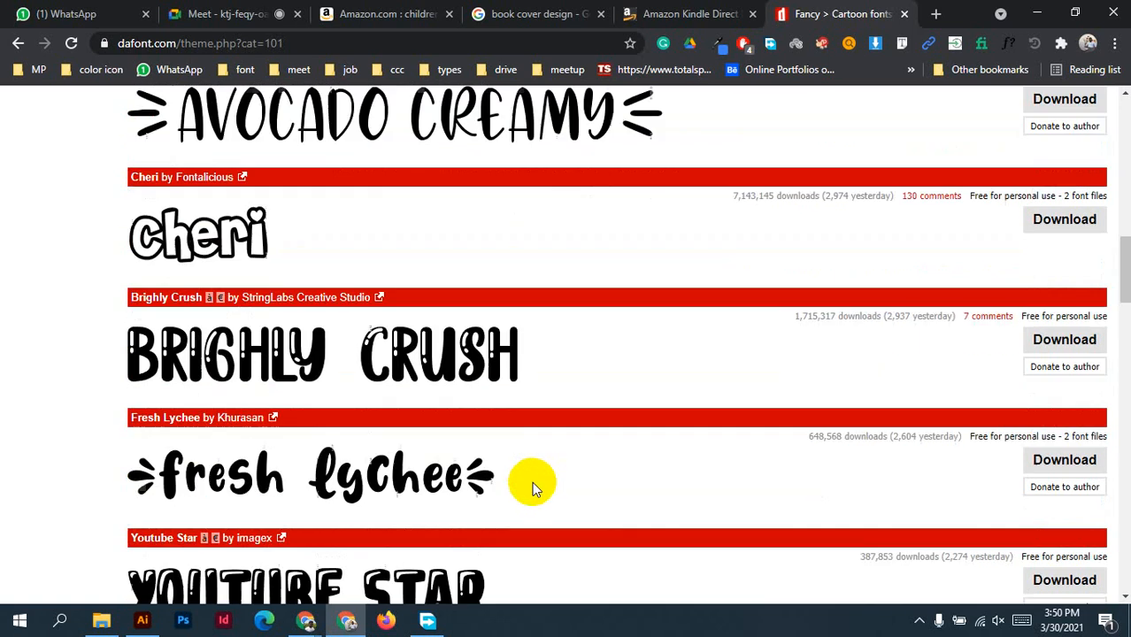
{"action": "scroll", "coordinate": [528, 488], "scroll_direction": "up", "scroll_amount": 3}
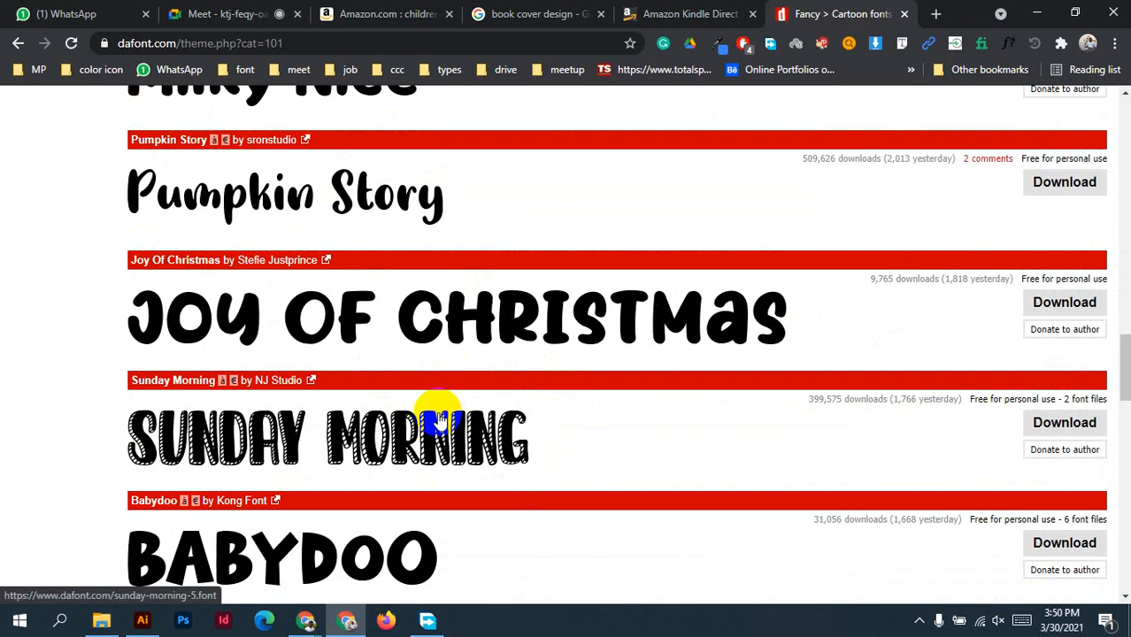
Switch to File Explorer and open the fonts folder on the Desktop to examine the available typefaces.
{"action": "left_click", "coordinate": [144, 622]}
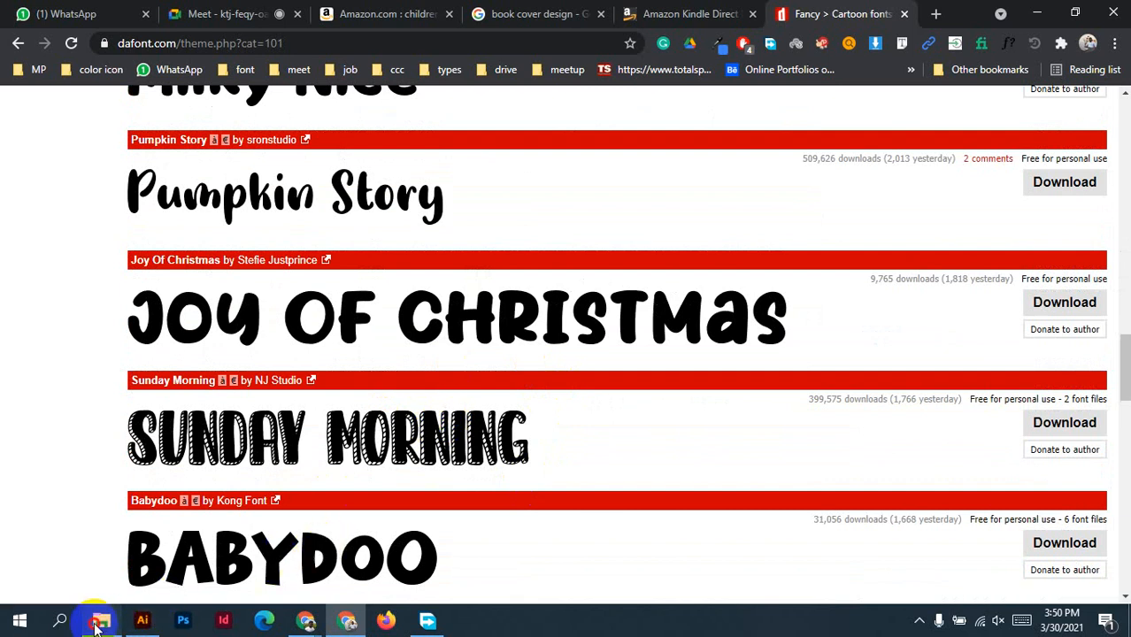
{"action": "left_click", "coordinate": [101, 622]}
{"action": "scroll", "coordinate": [454, 442], "scroll_direction": "up", "scroll_amount": 3}
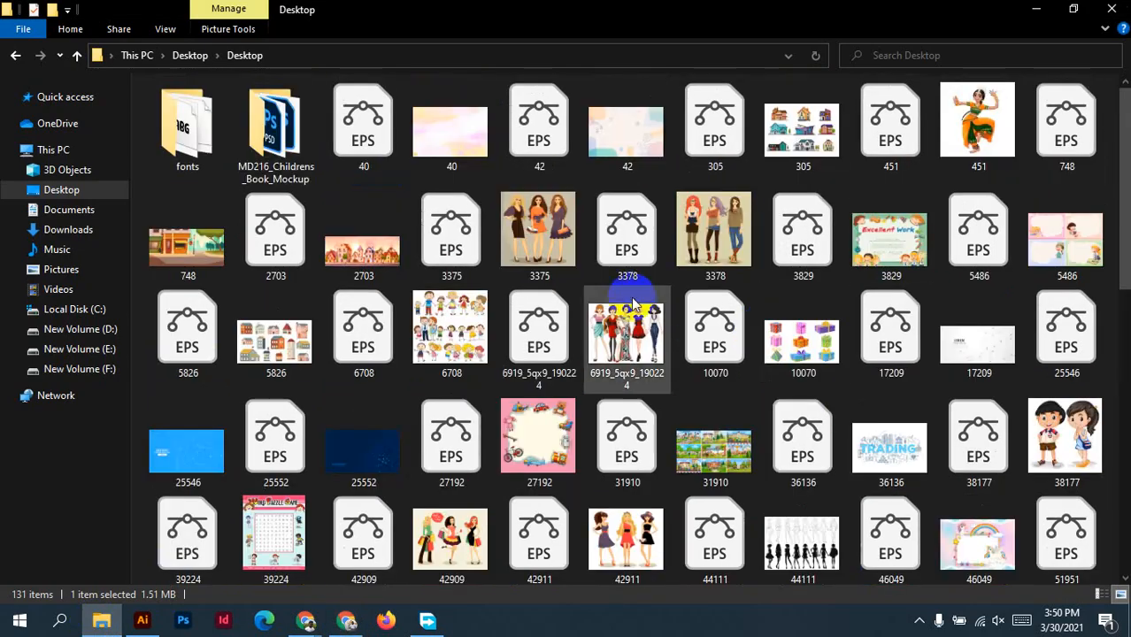
{"action": "double_click", "coordinate": [191, 133]}
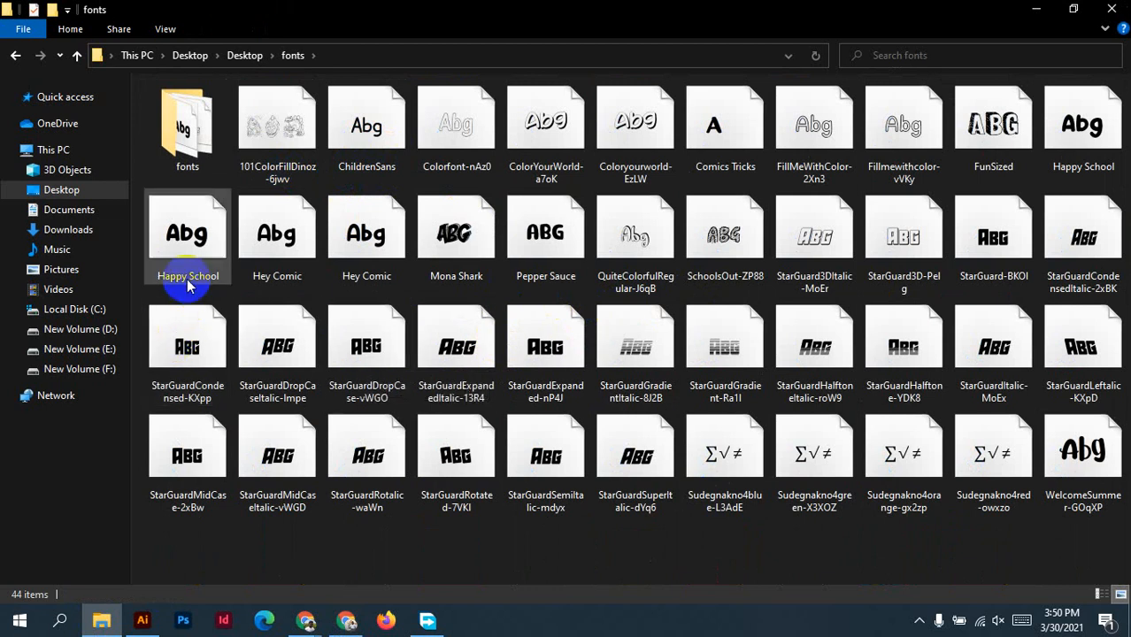
Switch back to Illustrator and set the "LEARN TO READ" title's font to Happy School.
{"action": "left_click", "coordinate": [144, 622]}
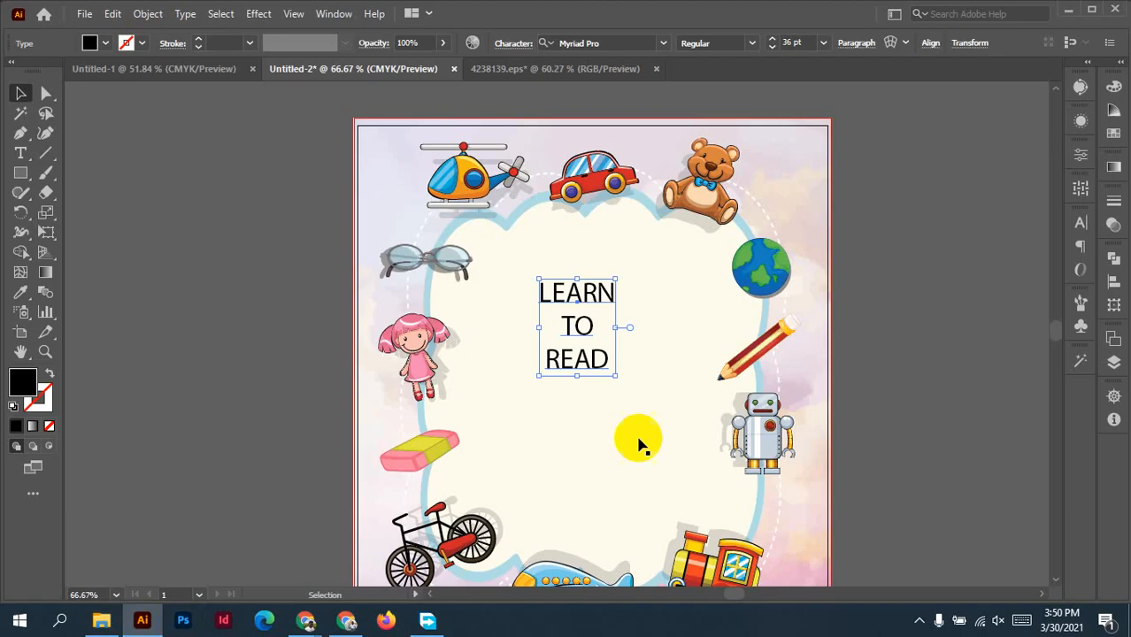
{"action": "left_click", "coordinate": [623, 48]}
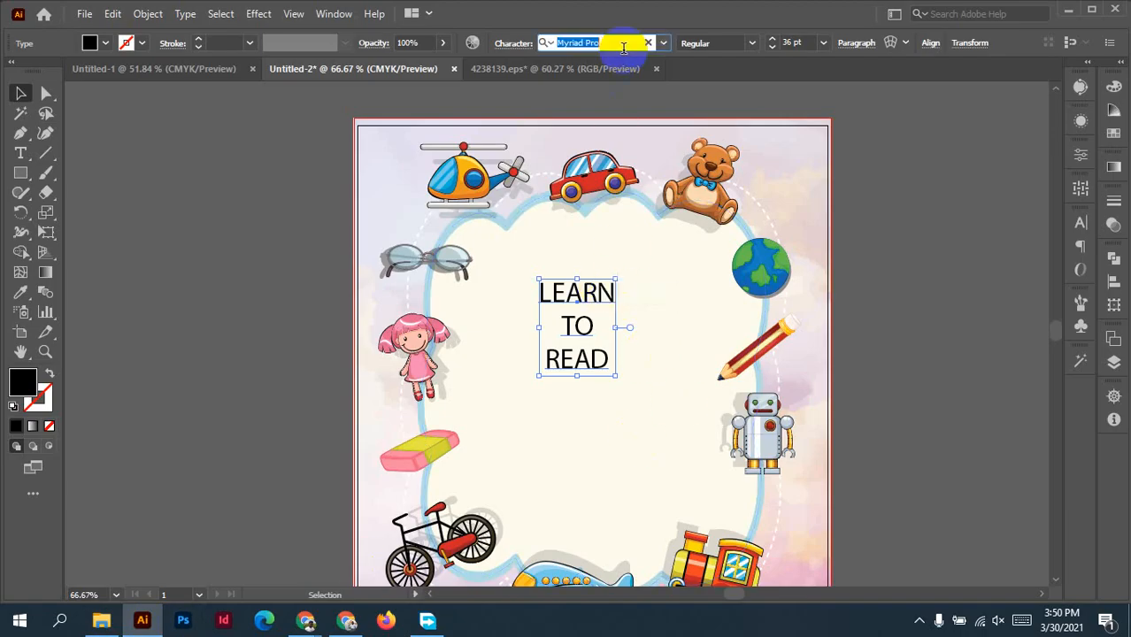
{"action": "type", "text": "HAPPY"}
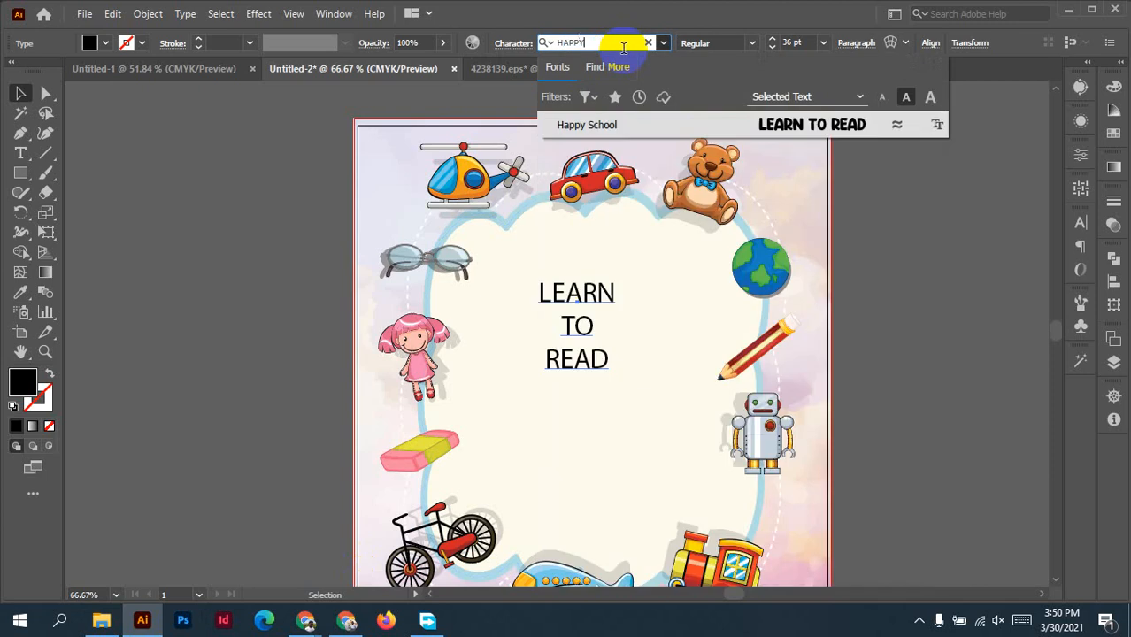
{"action": "left_click", "coordinate": [790, 128]}
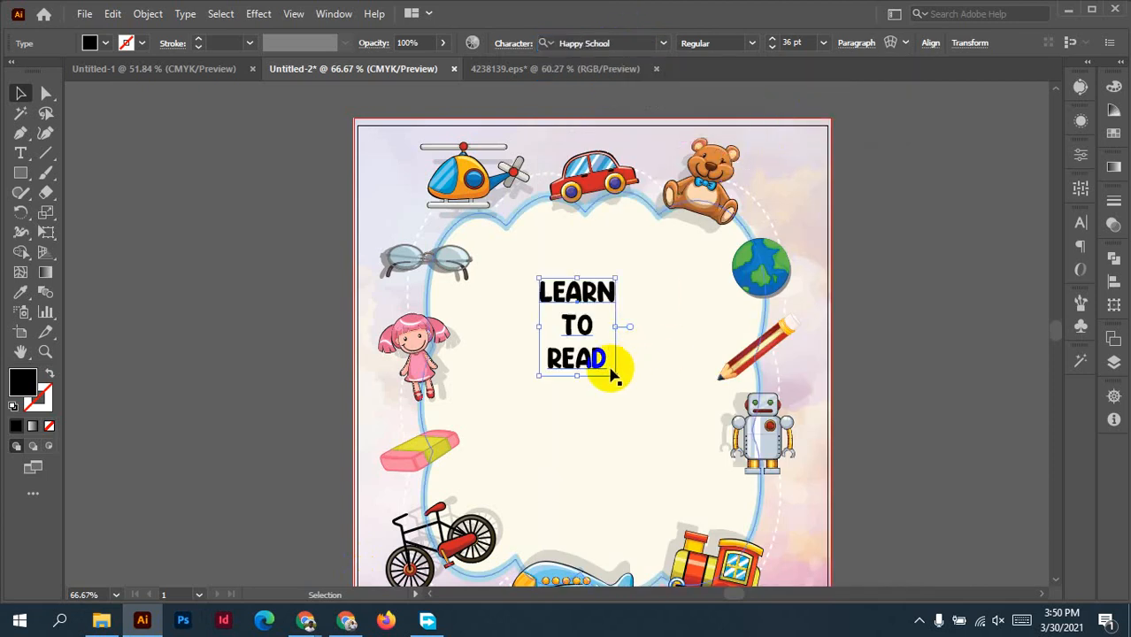
Scale the "LEARN TO READ" title up to about 106.5 pt and position it inside the cream cloud frame.
{"action": "left_click_drag", "start_coordinate": [616, 377], "coordinate": [745, 492]}
{"action": "left_click_drag", "start_coordinate": [684, 468], "coordinate": [585, 354]}
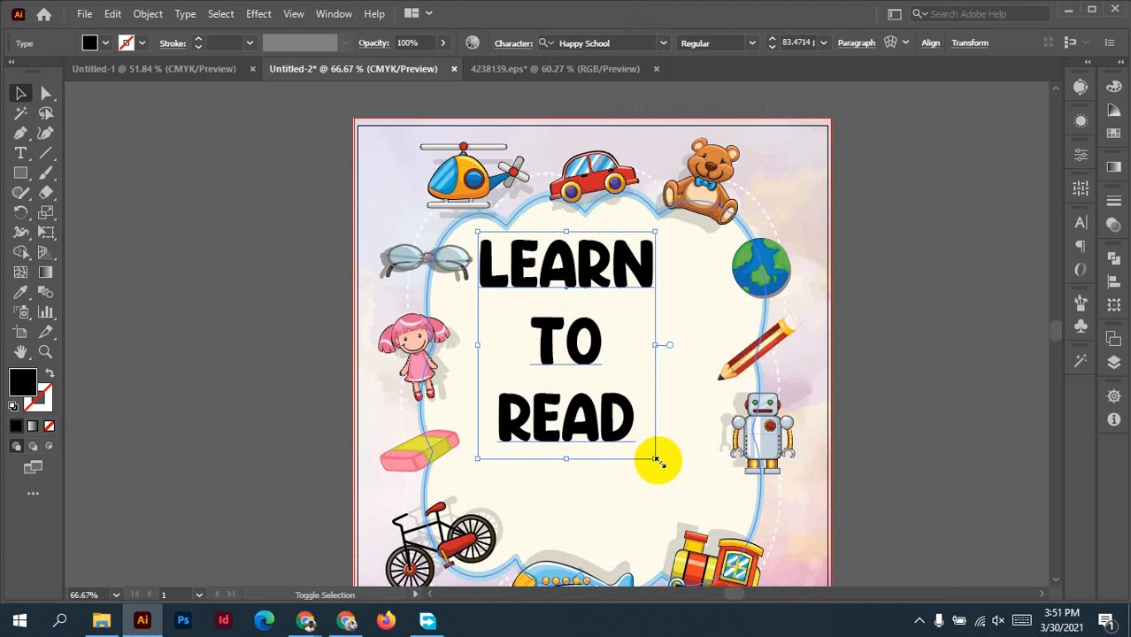
{"action": "left_click_drag", "start_coordinate": [656, 458], "coordinate": [741, 520]}
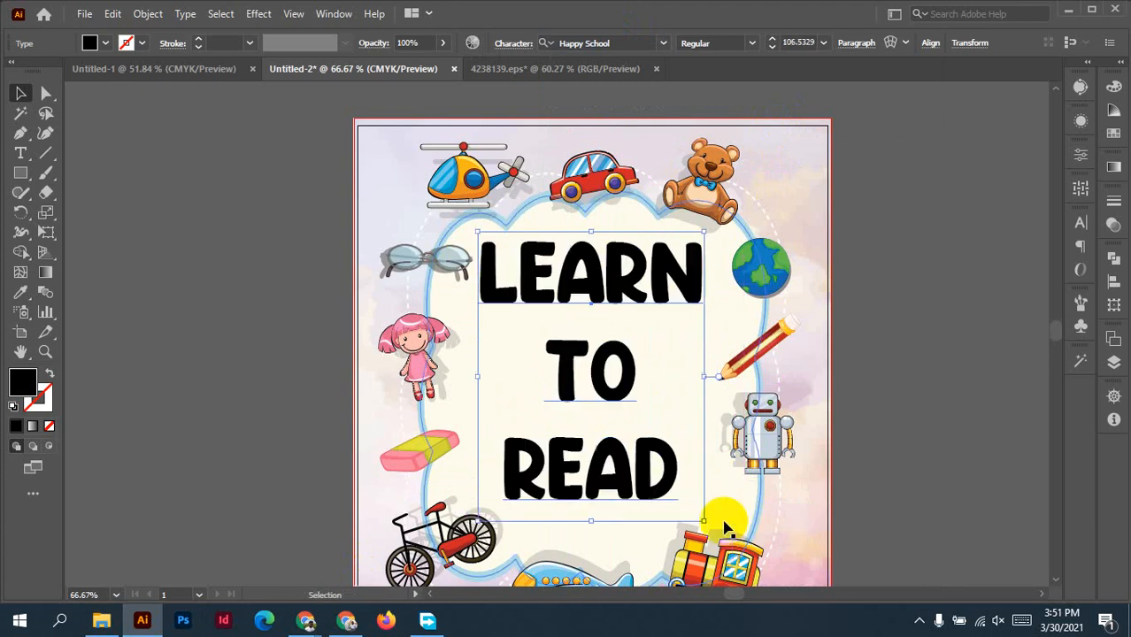
Set the word "TO" in the title to 60 pt and deselect the text.
{"action": "double_click", "coordinate": [582, 376]}
{"action": "left_click_drag", "start_coordinate": [561, 367], "coordinate": [664, 382]}
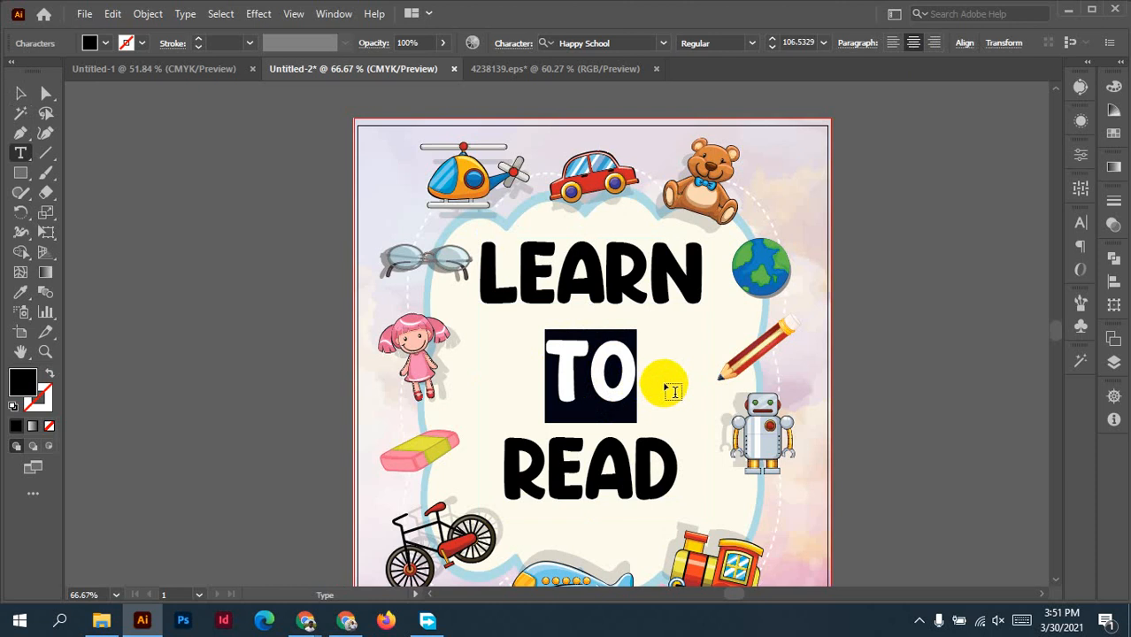
{"action": "left_click", "coordinate": [823, 44]}
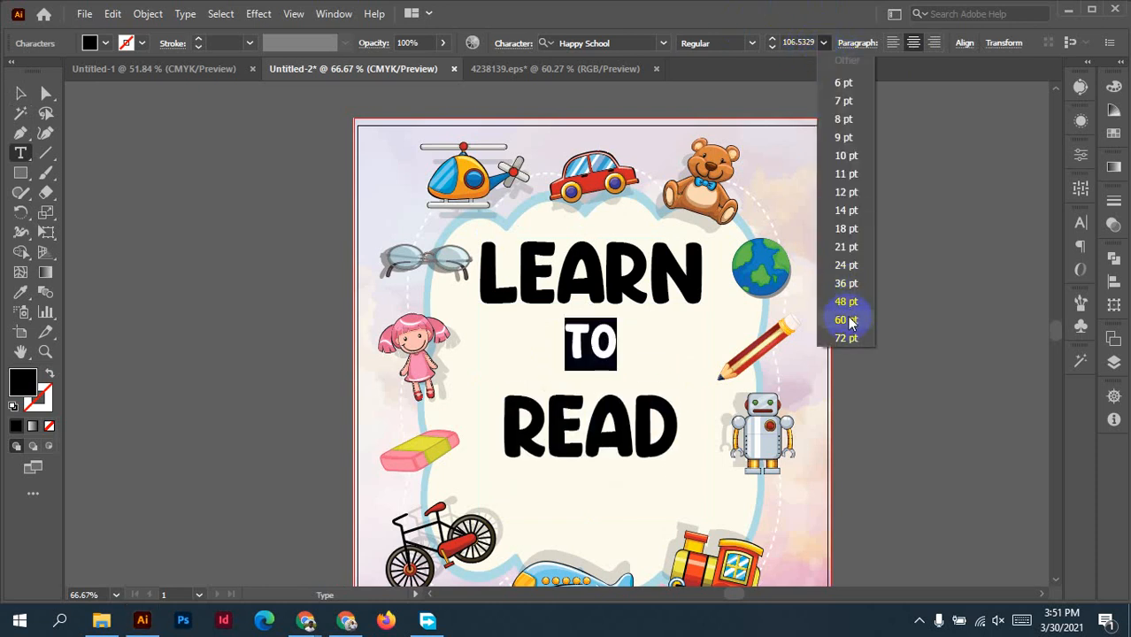
{"action": "left_click", "coordinate": [847, 321]}
{"action": "left_click", "coordinate": [20, 93]}
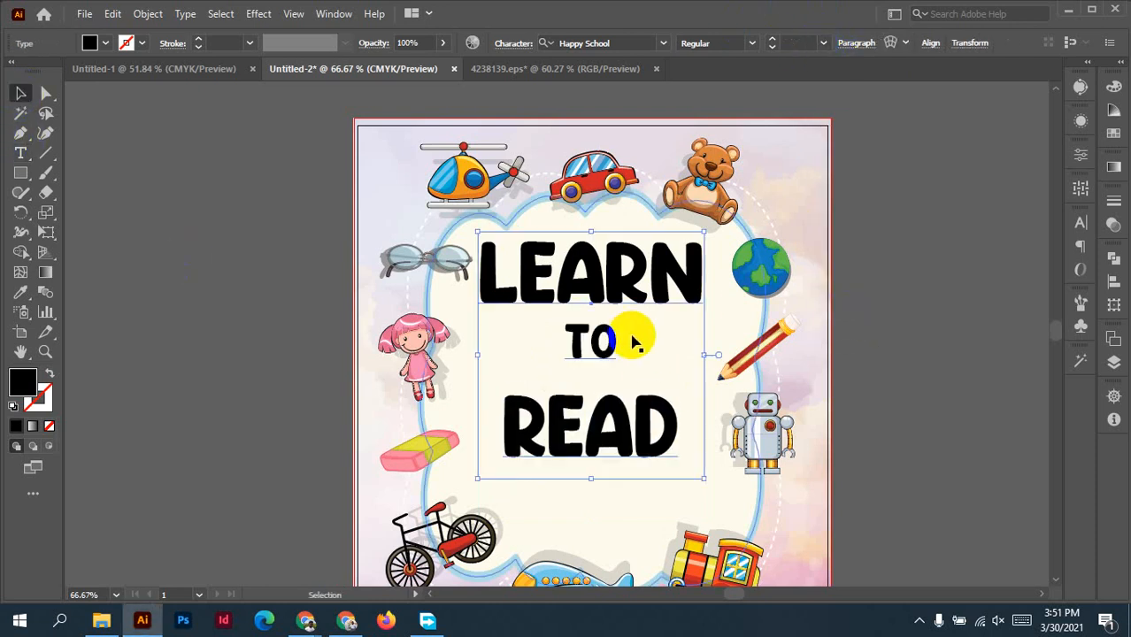
{"action": "left_click", "coordinate": [695, 390]}
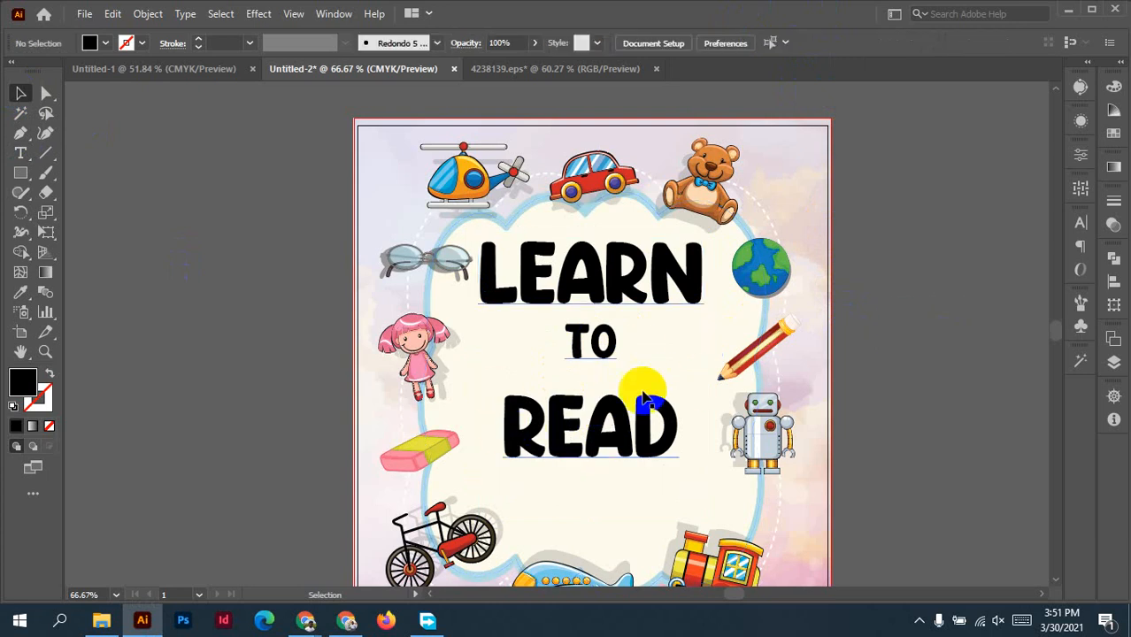
Set the leading of the word "READ" in the title to 100 pt and finish editing the text.
{"action": "left_click_drag", "start_coordinate": [643, 379], "coordinate": [567, 345]}
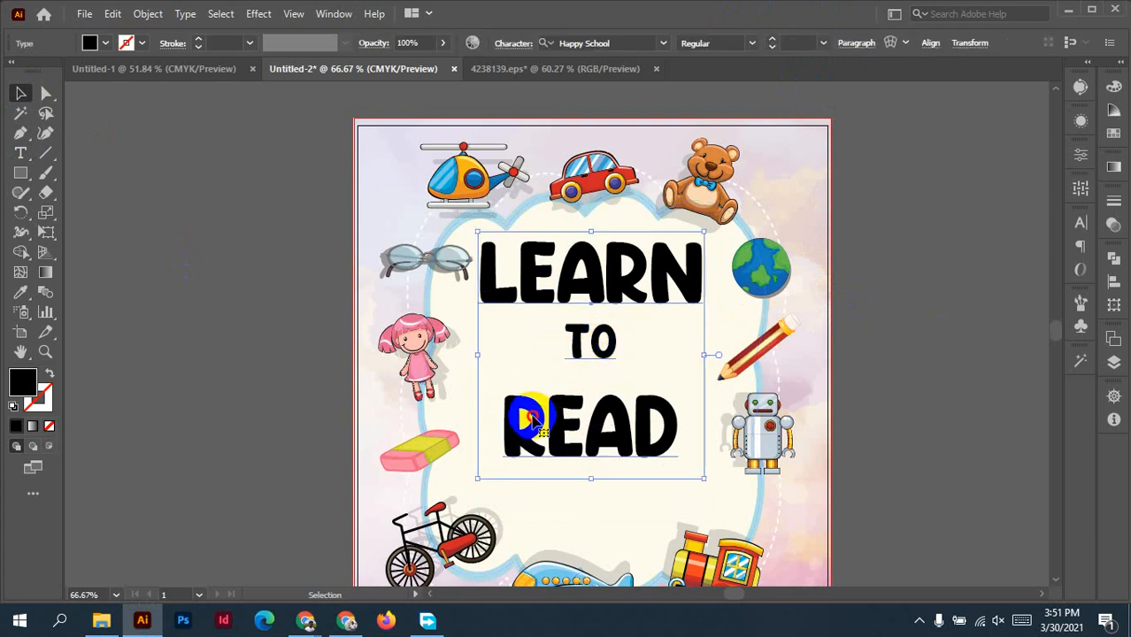
{"action": "double_click", "coordinate": [521, 417]}
{"action": "left_click_drag", "start_coordinate": [507, 416], "coordinate": [659, 440]}
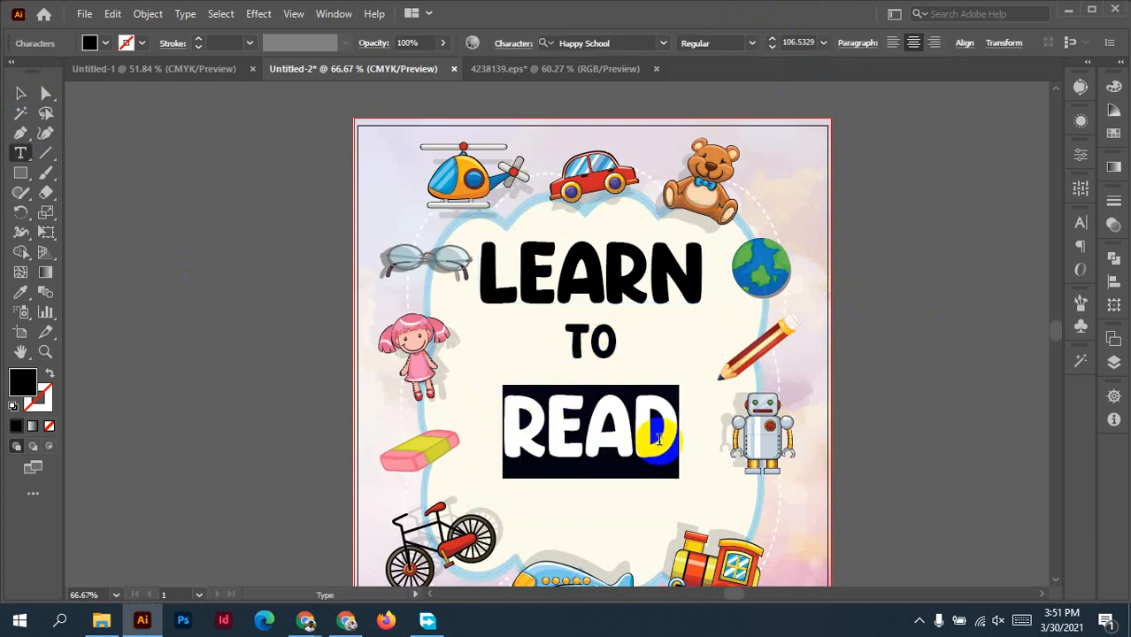
{"action": "left_click", "coordinate": [1081, 222]}
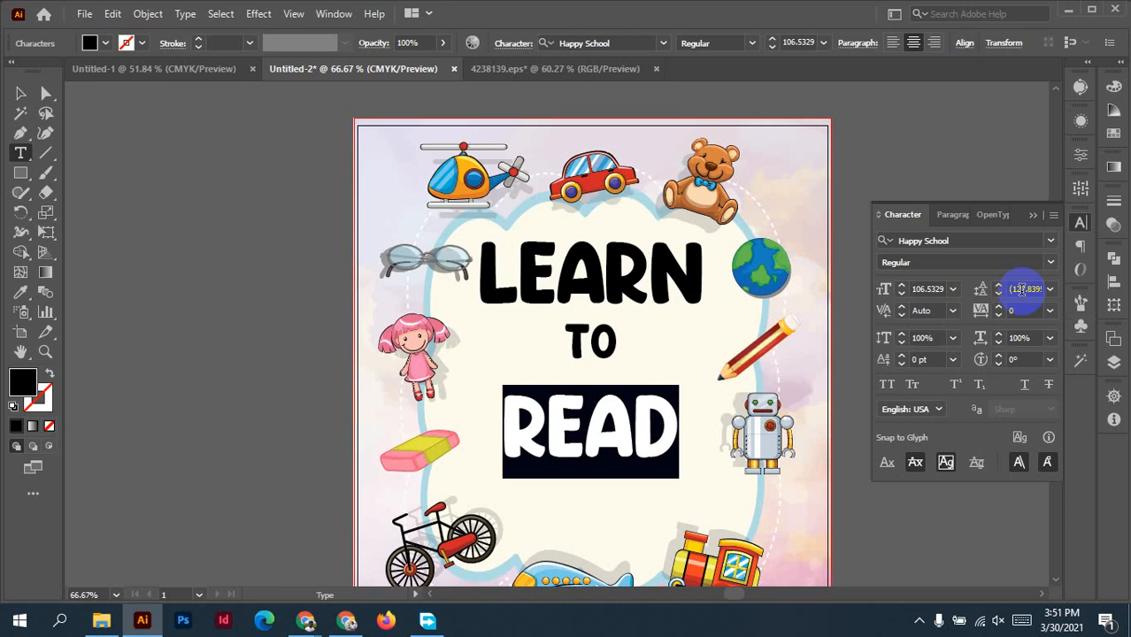
{"action": "left_click", "coordinate": [1027, 292]}
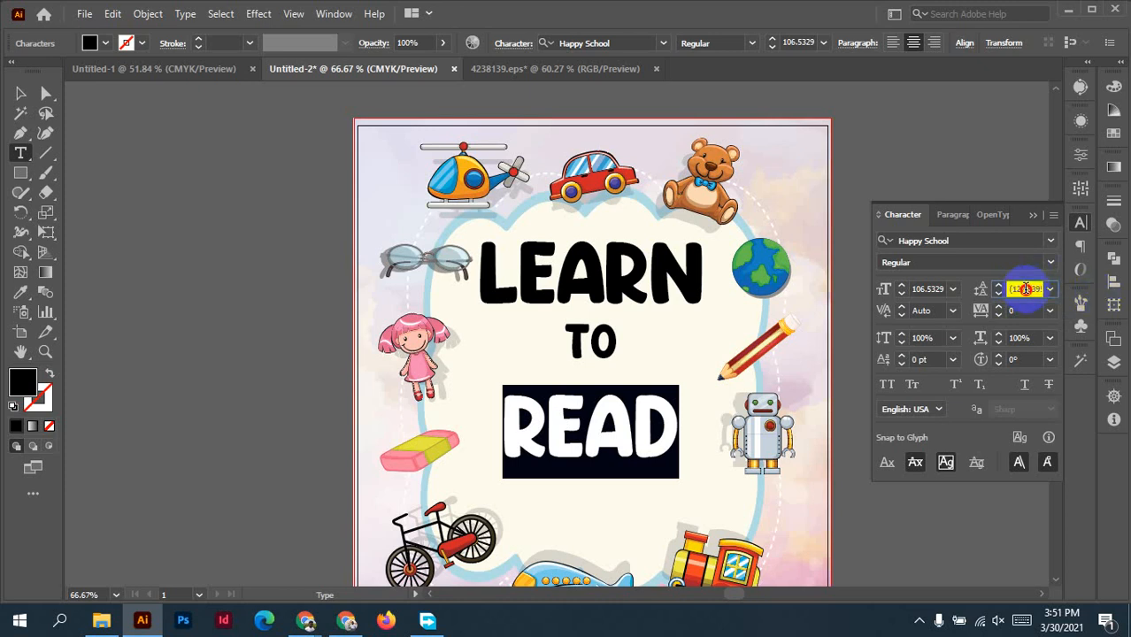
{"action": "key", "text": "Down"}
{"action": "key", "text": "Down"}
{"action": "key", "text": "Down"}
{"action": "key", "text": "Down"}
{"action": "key", "text": "Down"}
{"action": "key", "text": "Down"}
{"action": "key", "text": "Down"}
{"action": "key", "text": "Down"}
{"action": "key", "text": "Down"}
{"action": "key", "text": "Down"}
{"action": "key", "text": "Down"}
{"action": "key", "text": "Down"}
{"action": "key", "text": "Down"}
{"action": "key", "text": "Down"}
{"action": "key", "text": "Down"}
{"action": "key", "text": "Down"}
{"action": "key", "text": "Down"}
{"action": "key", "text": "Down"}
{"action": "key", "text": "Down"}
{"action": "key", "text": "Down"}
{"action": "key", "text": "Down"}
{"action": "key", "text": "Down"}
{"action": "key", "text": "Down"}
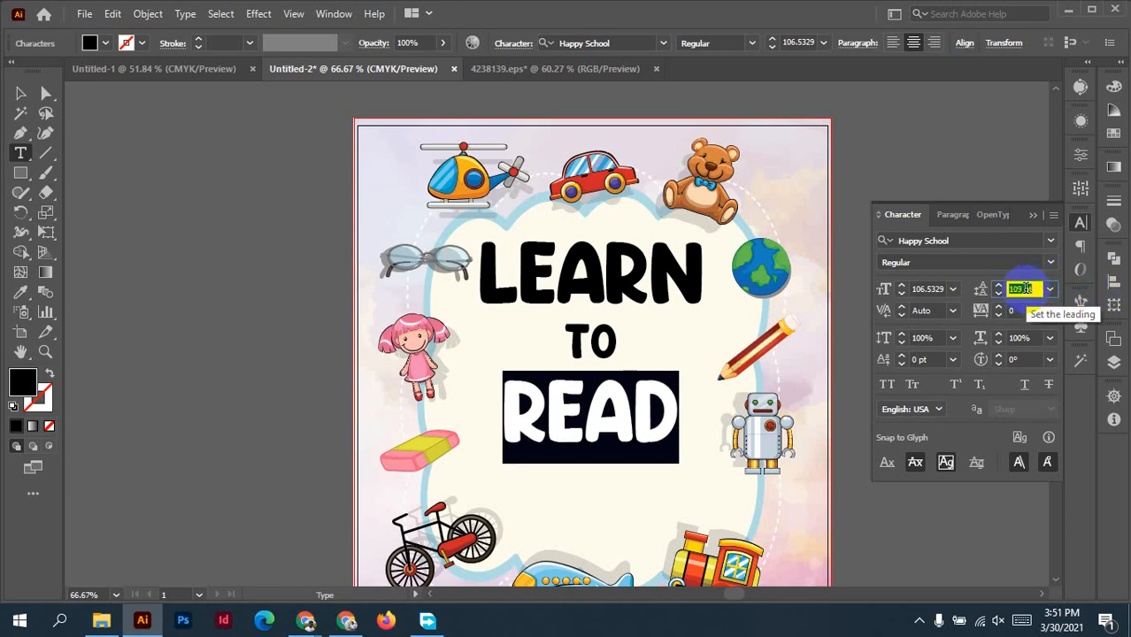
{"action": "key", "text": "Down"}
{"action": "key", "text": "Down"}
{"action": "key", "text": "Down"}
{"action": "key", "text": "Down"}
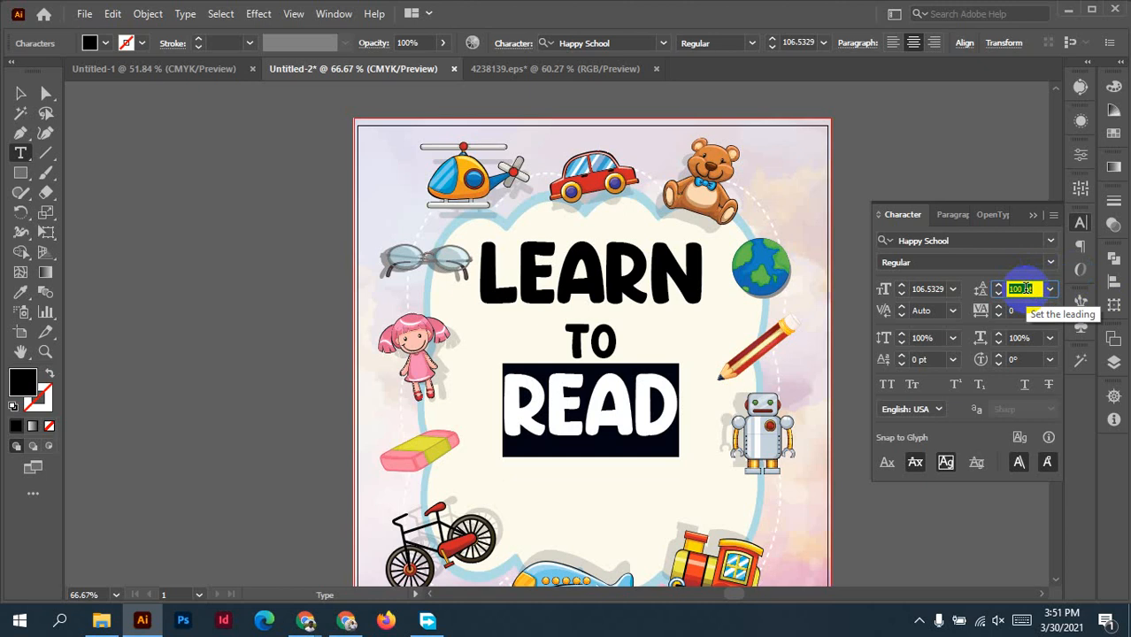
{"action": "left_click", "coordinate": [538, 409]}
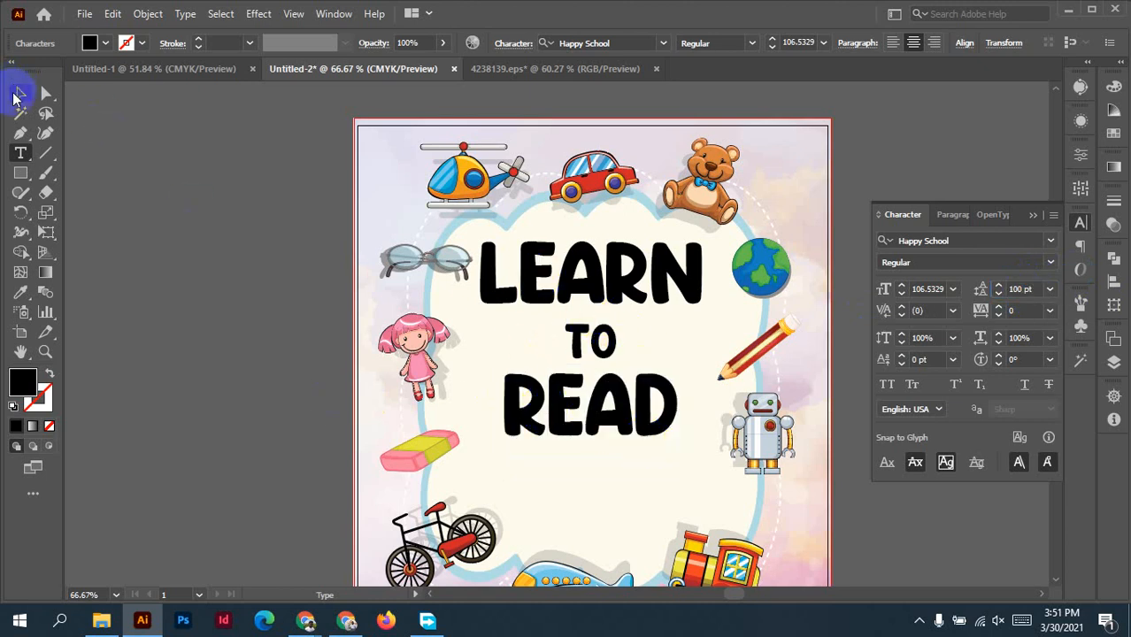
{"action": "left_click", "coordinate": [15, 98]}
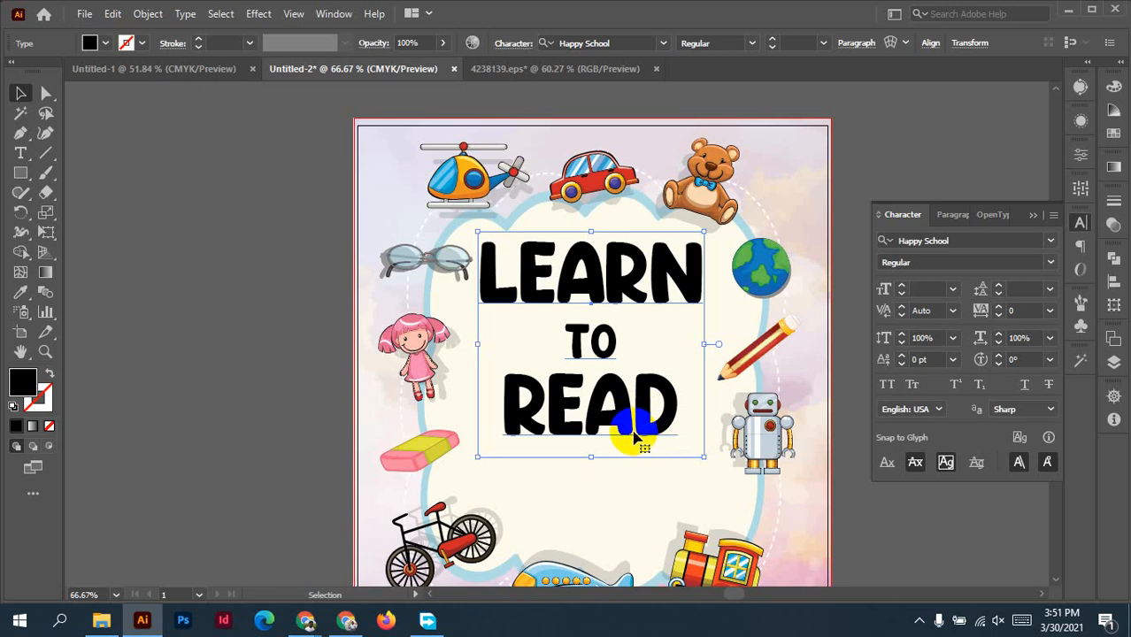
Move the "CHILDREN ACTIVITY BOOK" text up into the cream cloud frame, just below the word "READ".
{"action": "scroll", "coordinate": [633, 475], "scroll_direction": "down", "scroll_amount": 3}
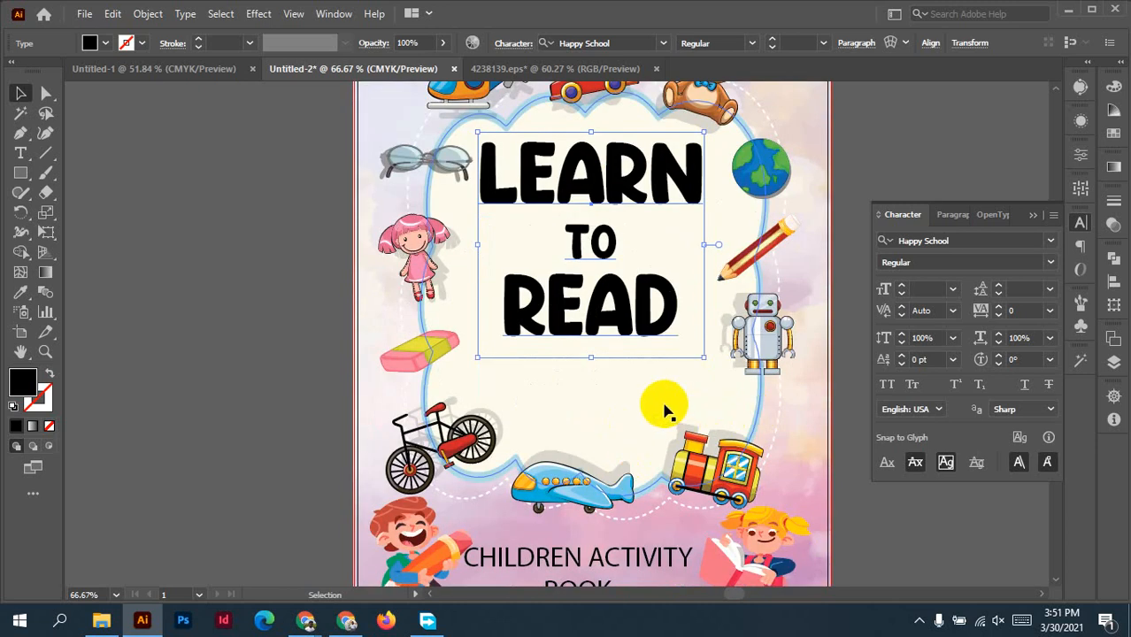
{"action": "scroll", "coordinate": [665, 409], "scroll_direction": "down", "scroll_amount": 2}
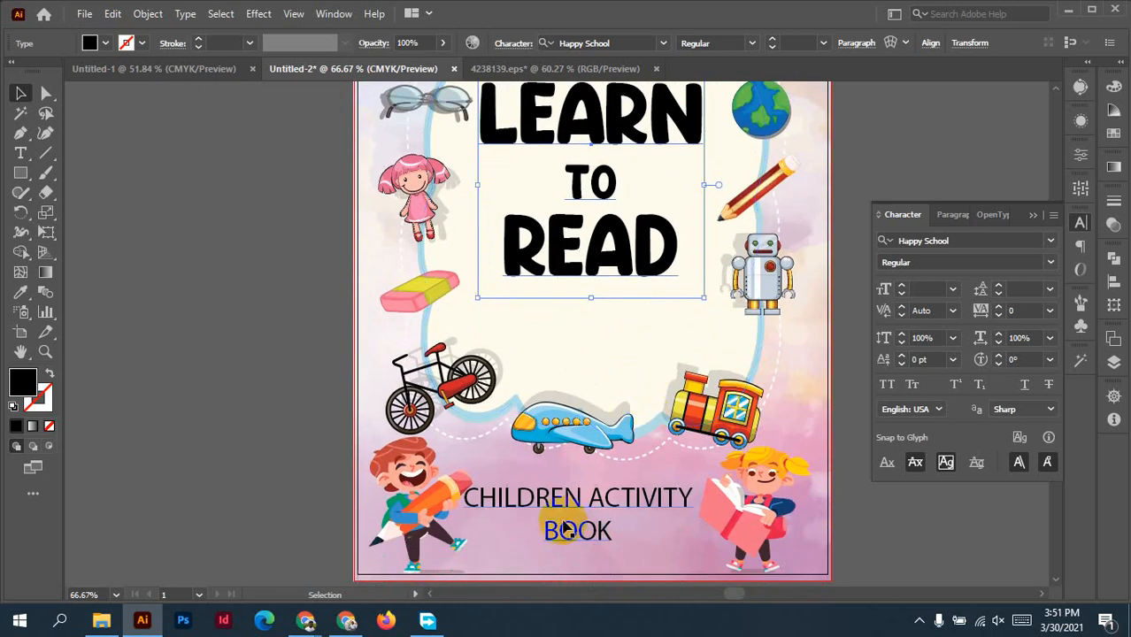
{"action": "left_click_drag", "start_coordinate": [591, 493], "coordinate": [609, 331]}
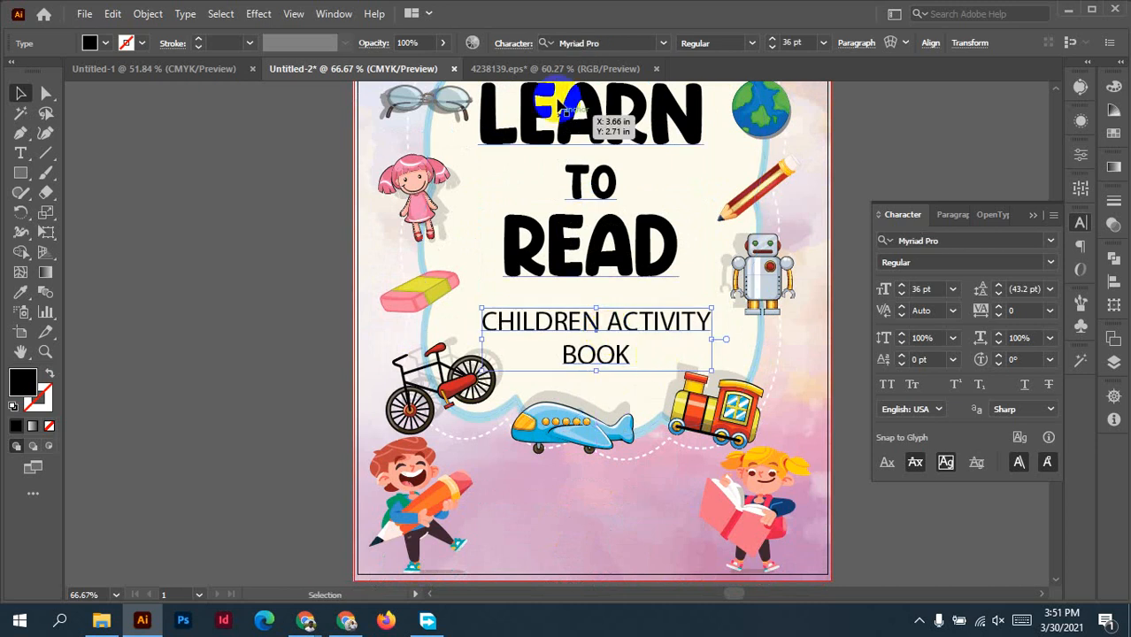
Switch to File Explorer and preview the Comics Tricks font and the Chelsy Free font from the nested fonts folder.
{"action": "left_click", "coordinate": [101, 619]}
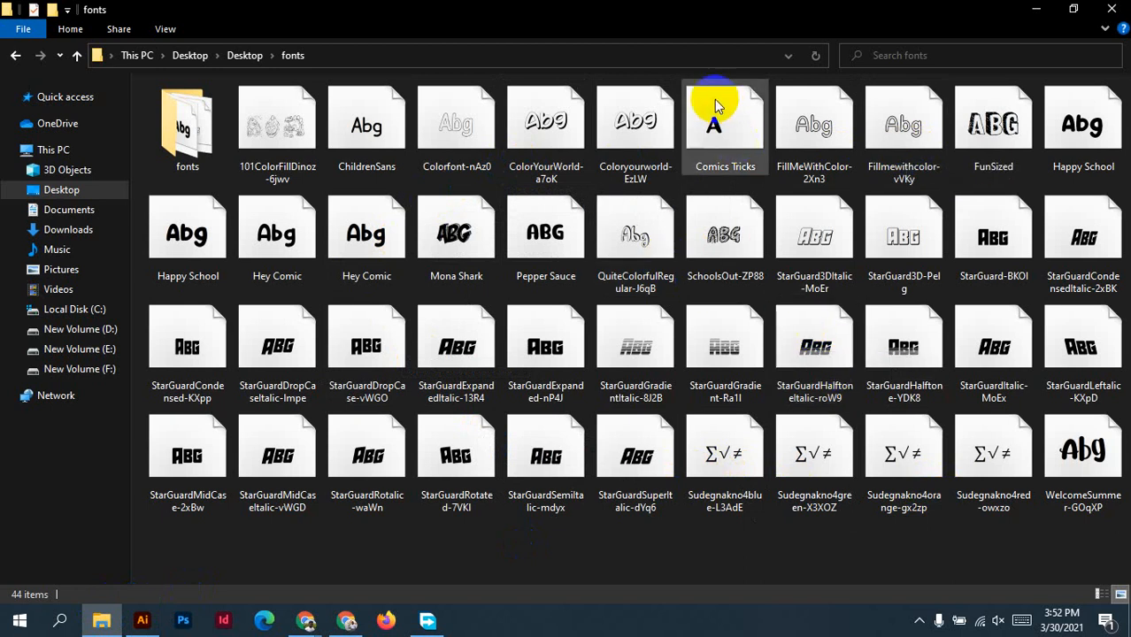
{"action": "double_click", "coordinate": [717, 121]}
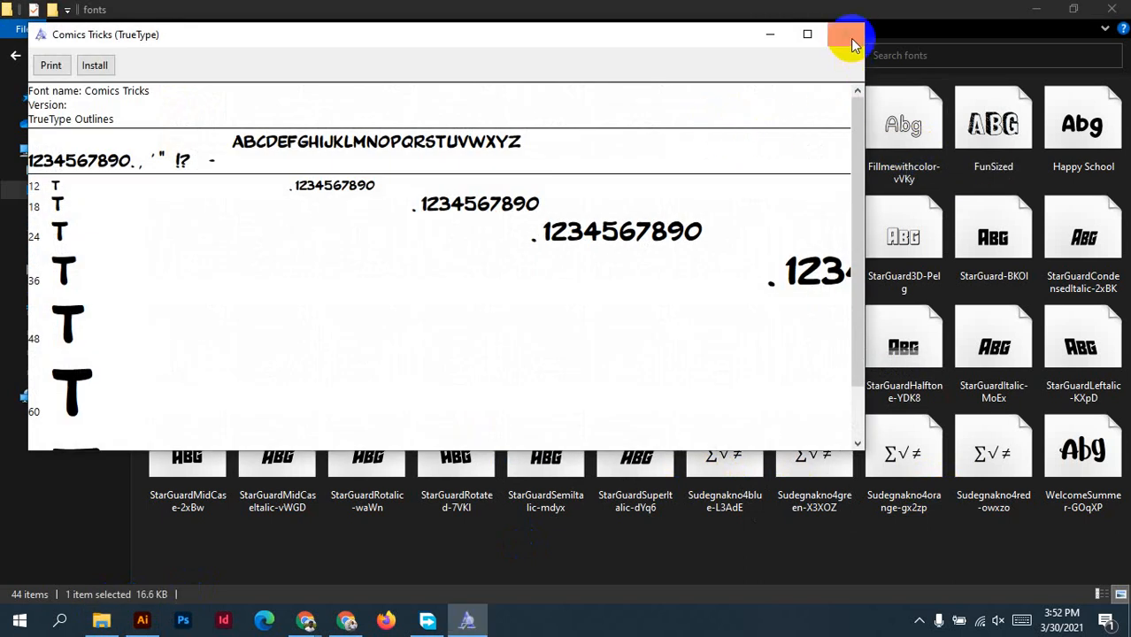
{"action": "left_click", "coordinate": [853, 41]}
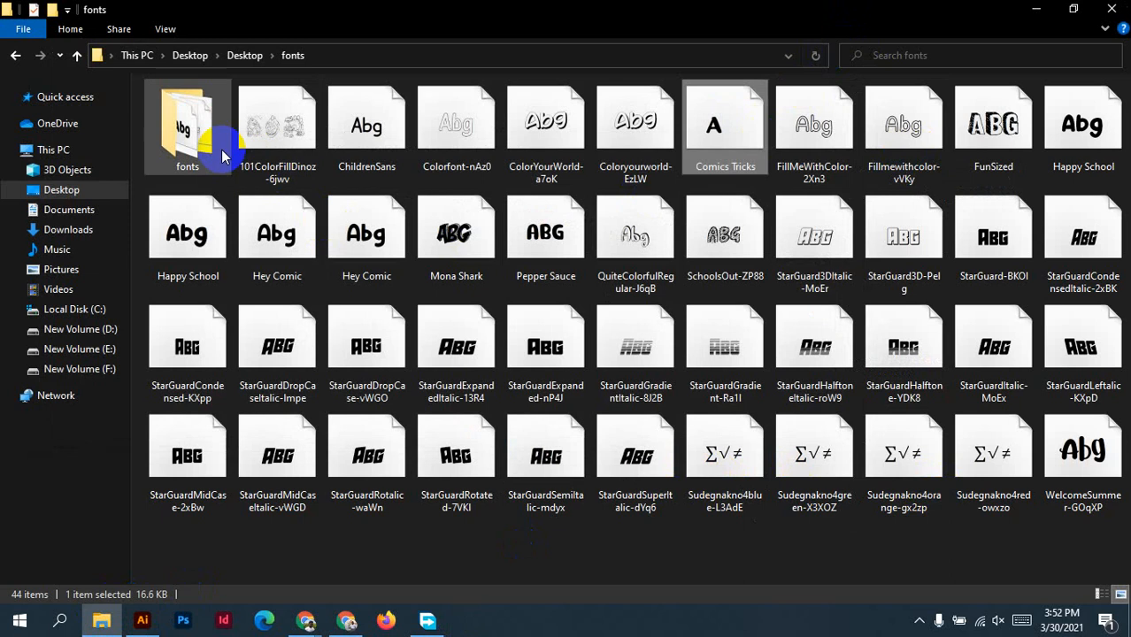
{"action": "double_click", "coordinate": [212, 140]}
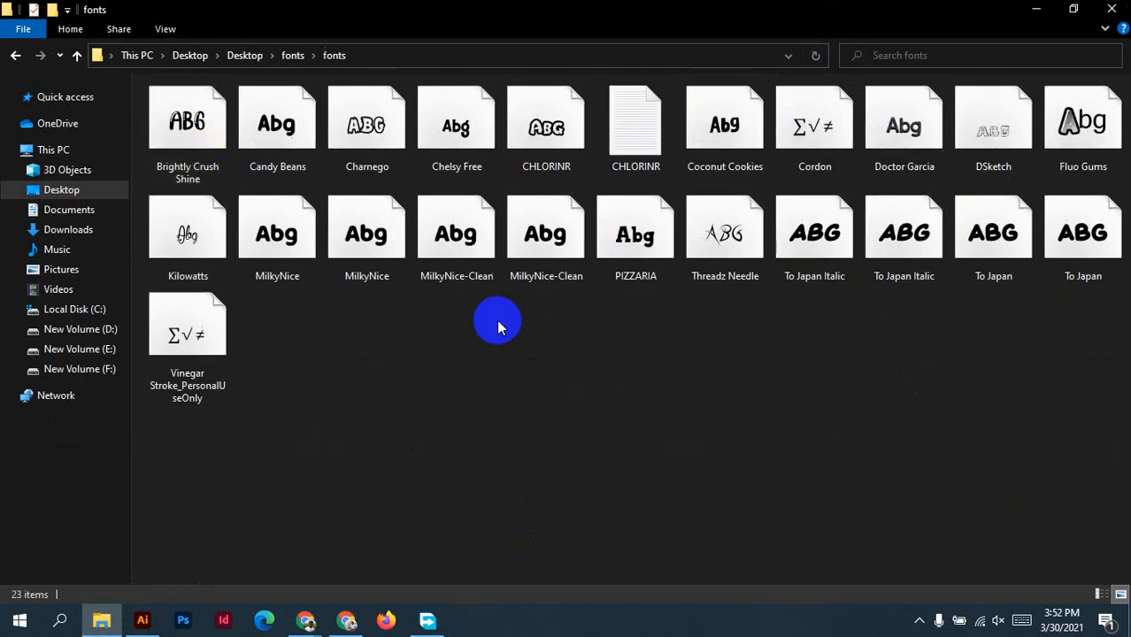
{"action": "double_click", "coordinate": [460, 124]}
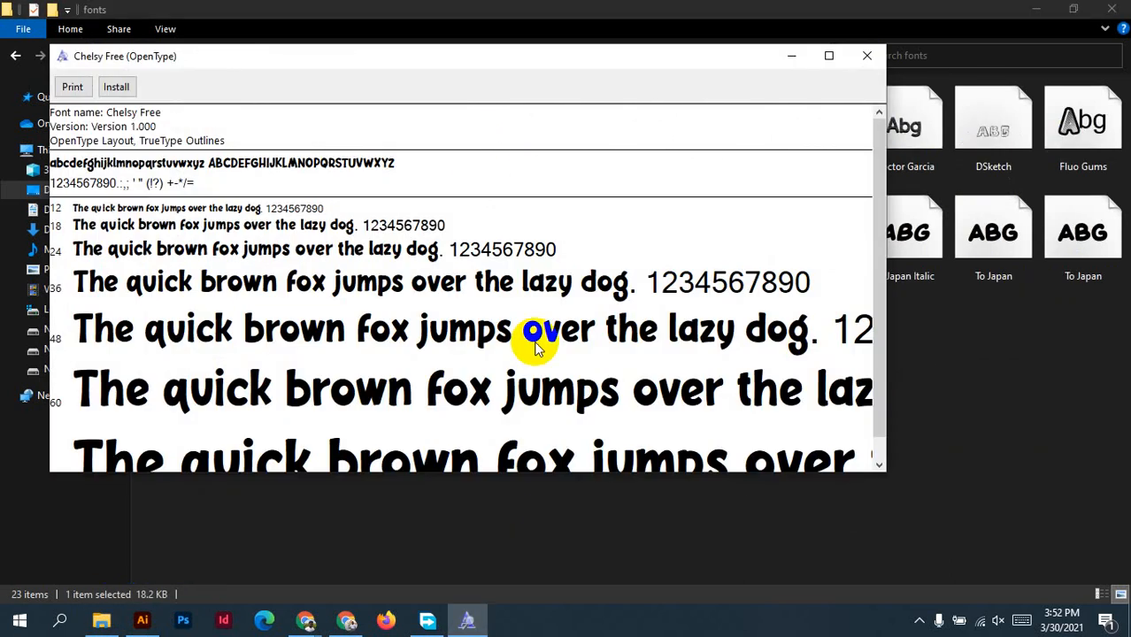
{"action": "left_click", "coordinate": [867, 56]}
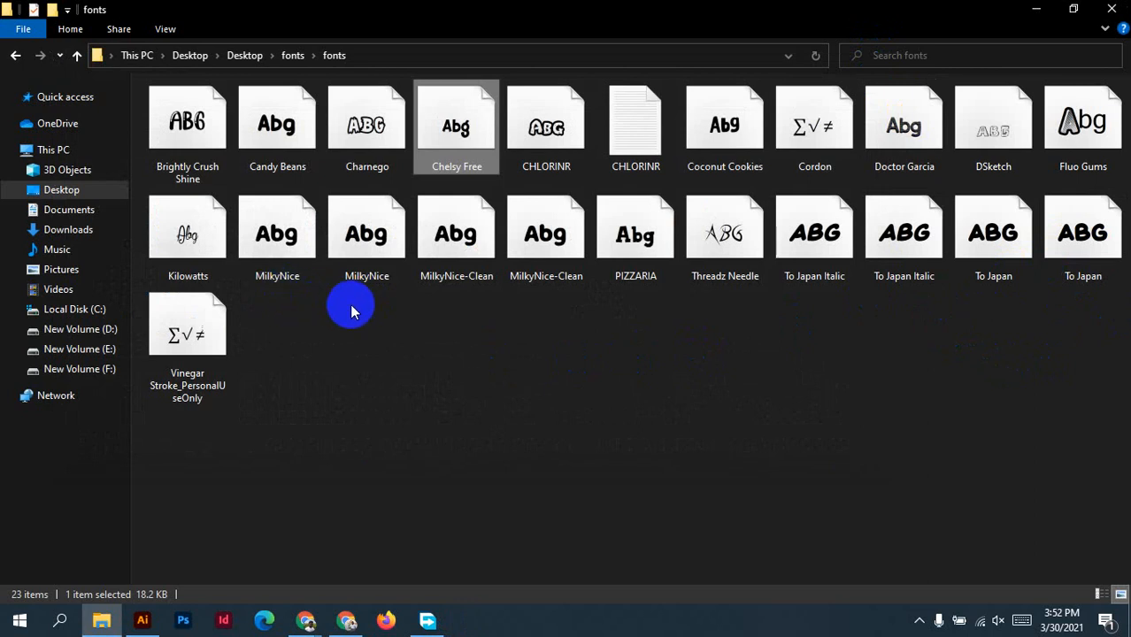
{"action": "left_click", "coordinate": [469, 188]}
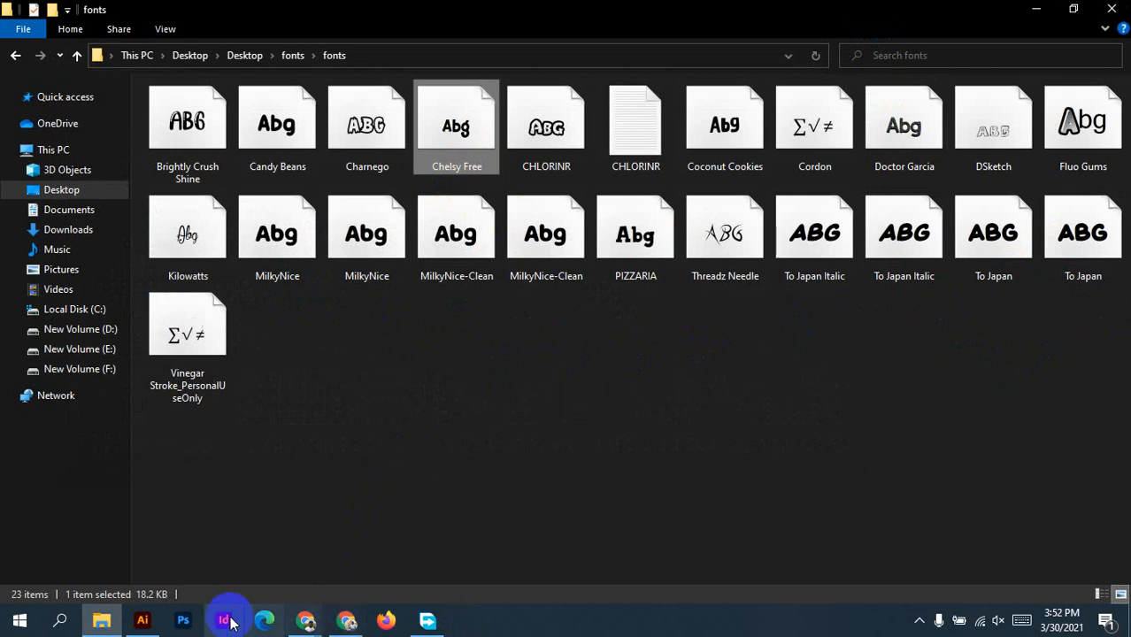
Switch back to Illustrator, set the "CHILDREN ACTIVITY BOOK" text to the Chelsy Free font and scale it up to about 58.6 pt.
{"action": "left_click", "coordinate": [157, 623]}
{"action": "left_click", "coordinate": [567, 320]}
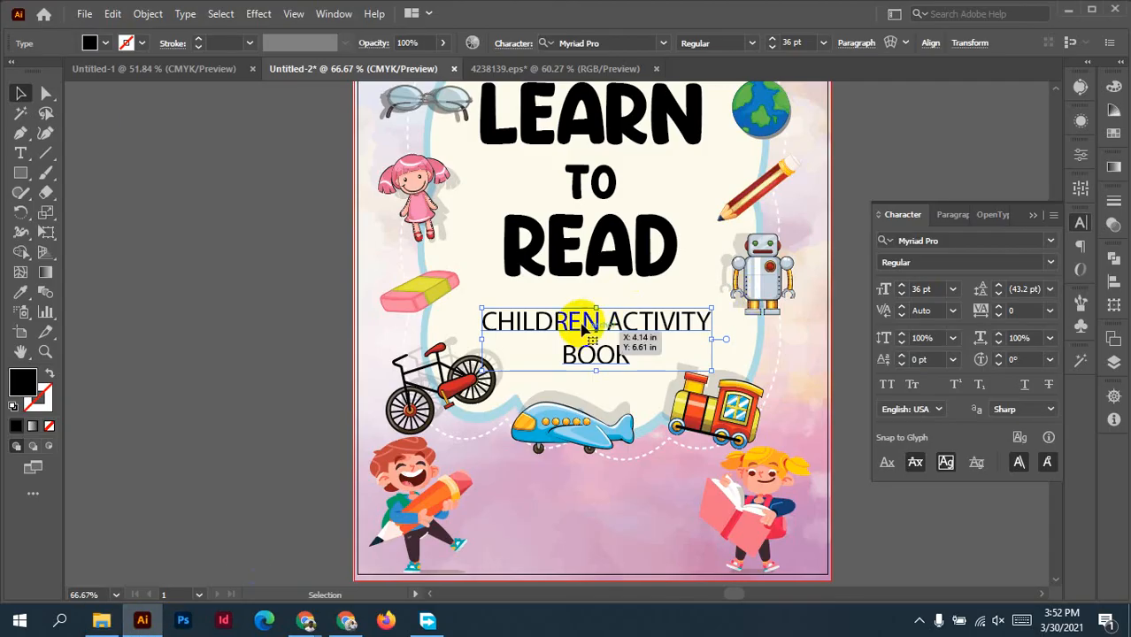
{"action": "left_click", "coordinate": [608, 44]}
{"action": "type", "text": "CHE"}
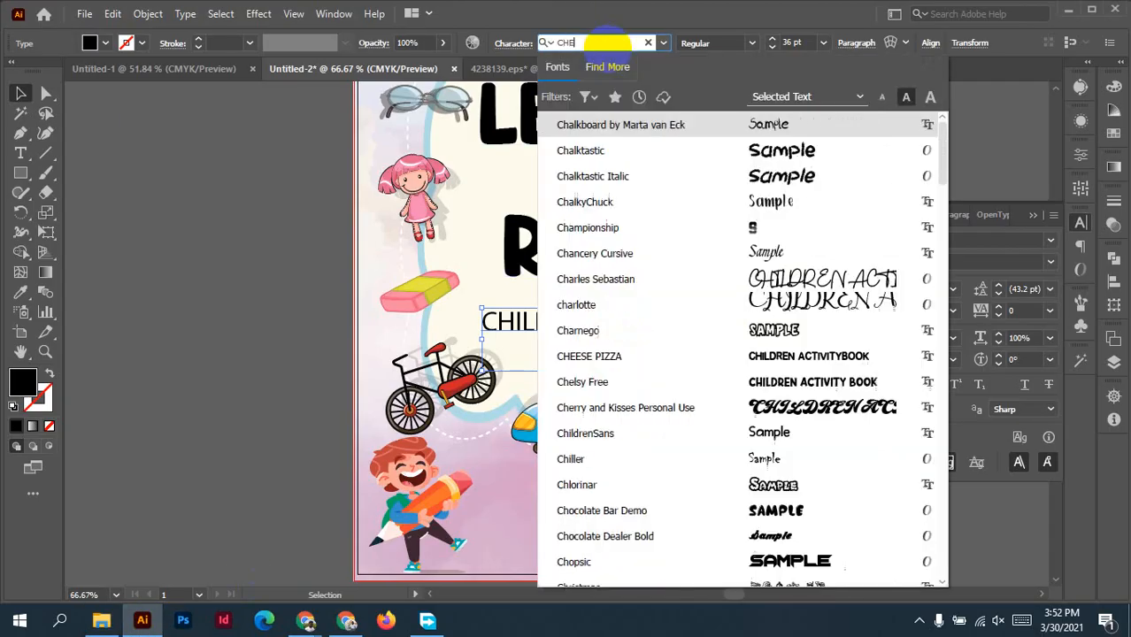
{"action": "type", "text": "LSY"}
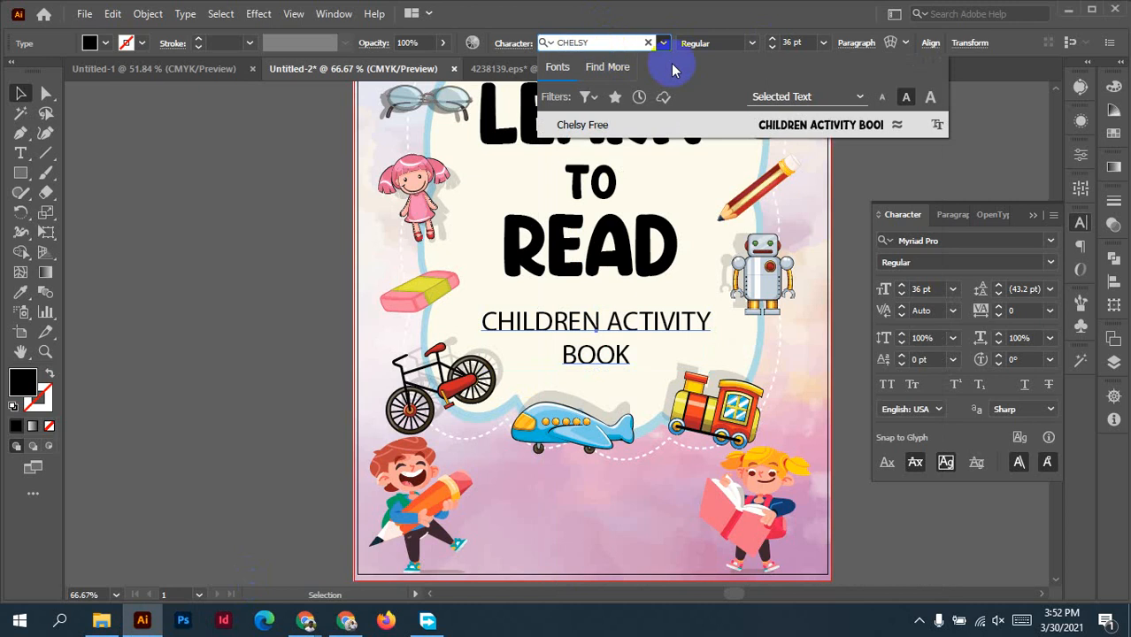
{"action": "left_click", "coordinate": [599, 123]}
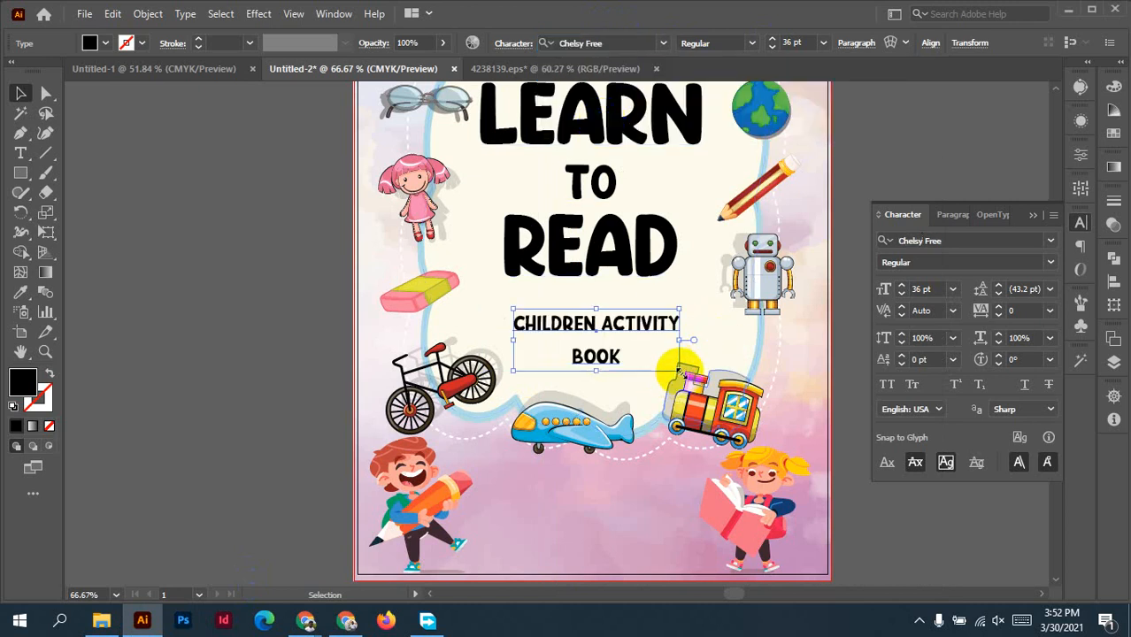
{"action": "left_click_drag", "start_coordinate": [678, 370], "coordinate": [744, 388]}
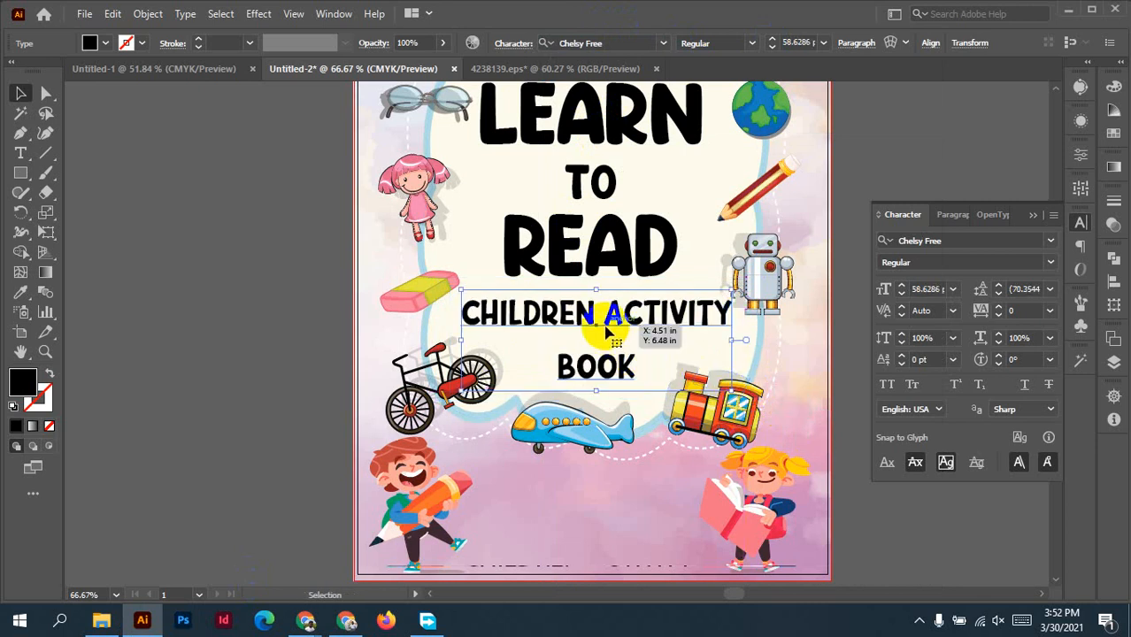
Set the leading of the word "BOOK" in the subtitle to 50 pt.
{"action": "double_click", "coordinate": [609, 370]}
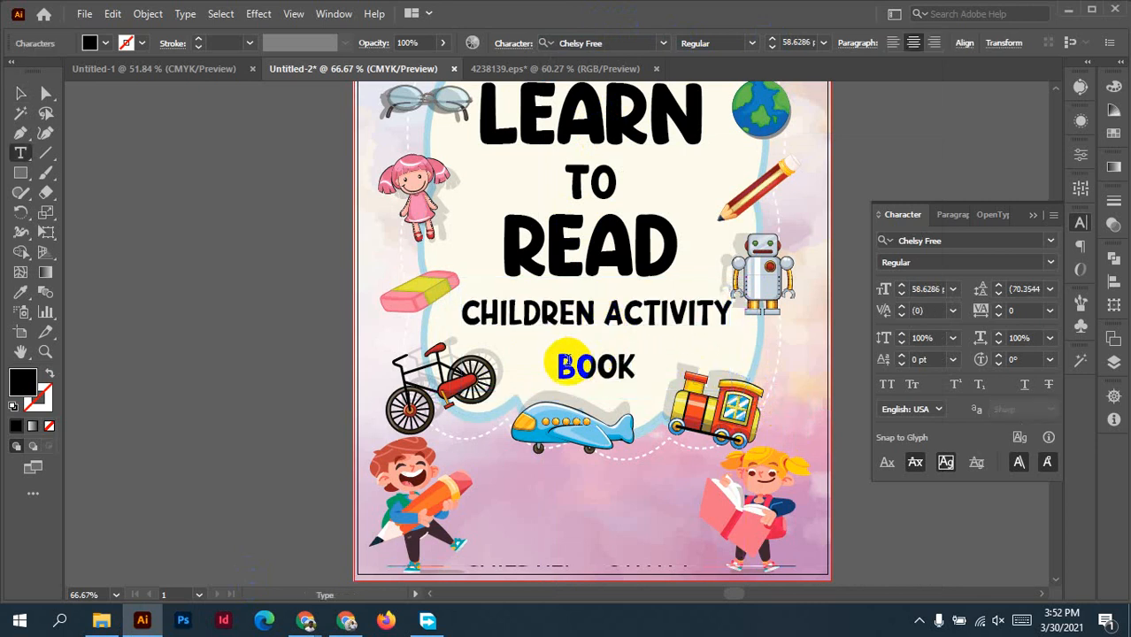
{"action": "left_click_drag", "start_coordinate": [558, 367], "coordinate": [634, 362]}
{"action": "left_click", "coordinate": [1026, 291]}
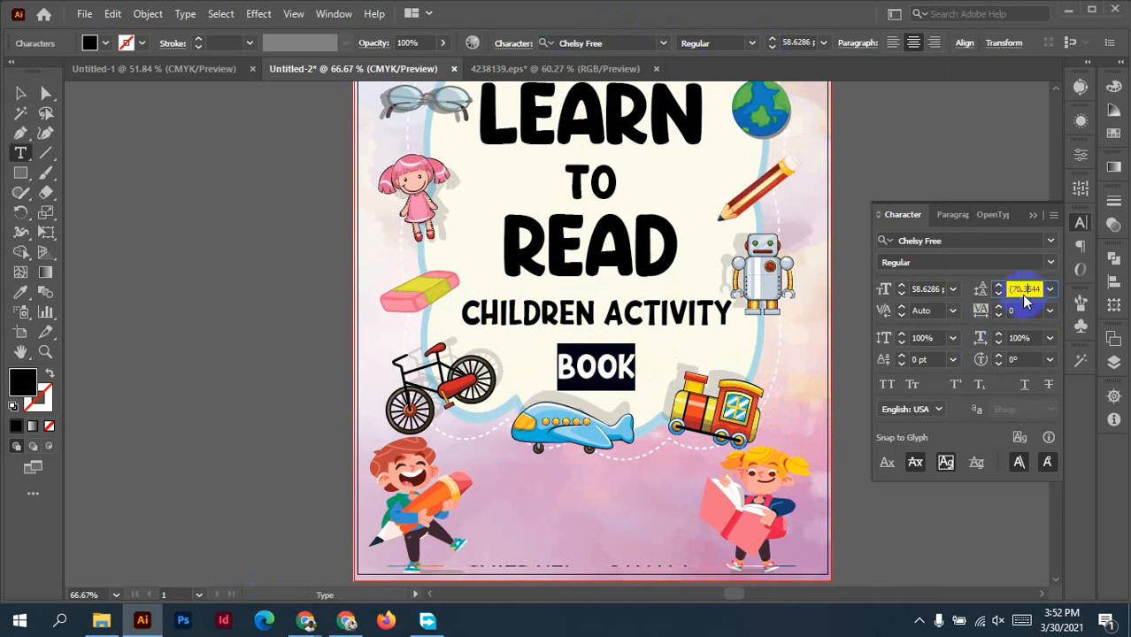
{"action": "type", "text": "49"}
{"action": "key", "text": "Return"}
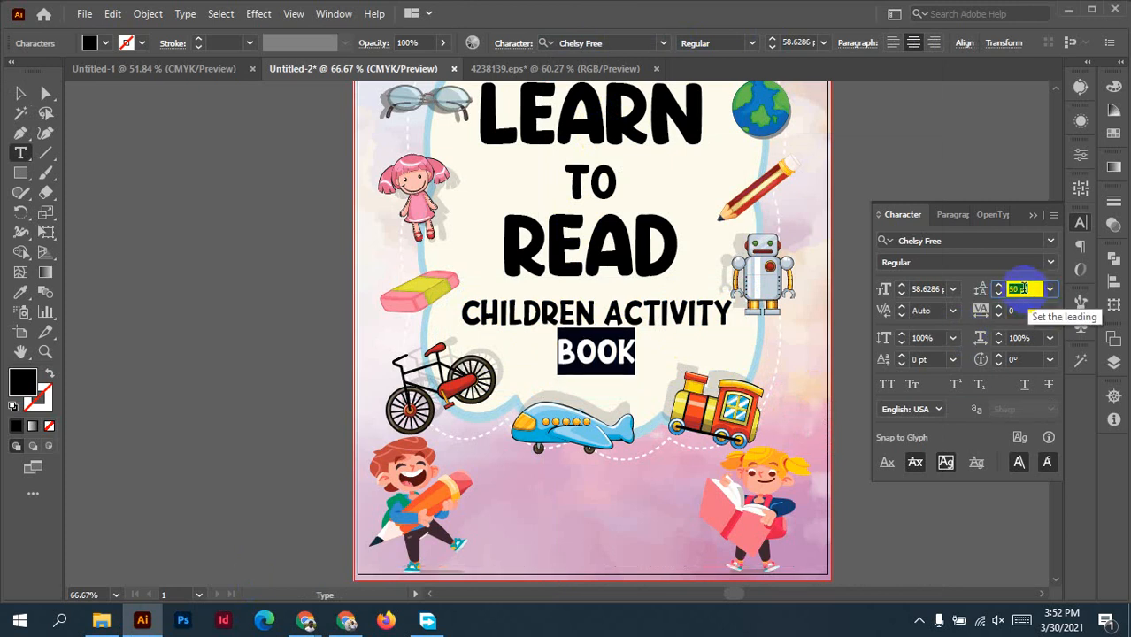
{"action": "left_click", "coordinate": [618, 354]}
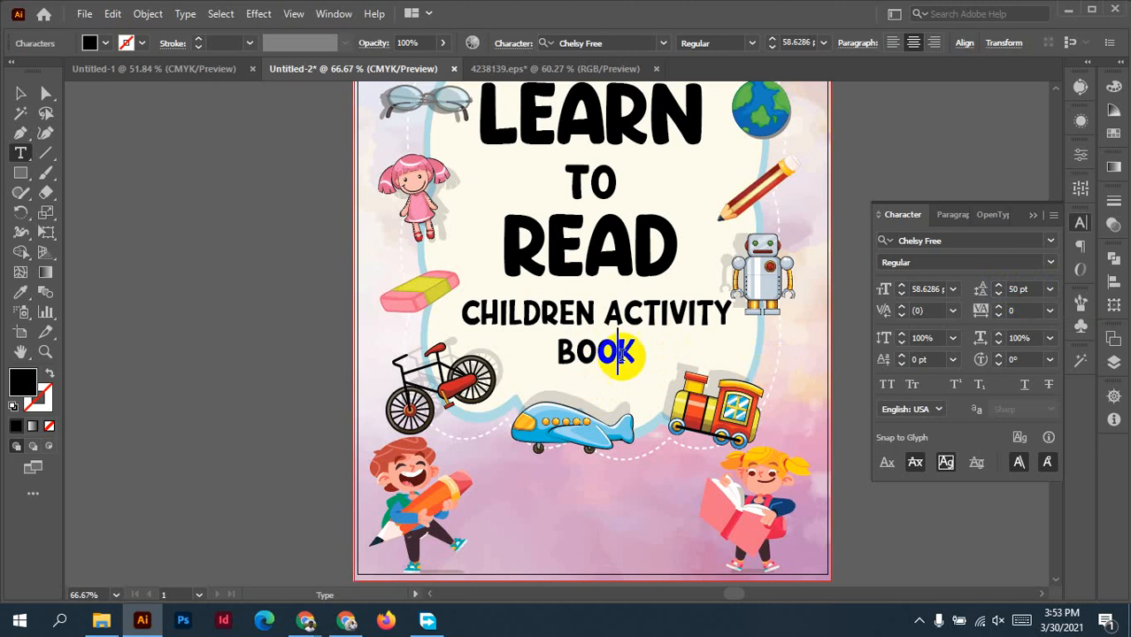
Position the "CHILDREN ACTIVITY BOOK" subtitle slightly lower beneath "READ", centered horizontally on the cover.
{"action": "left_click", "coordinate": [19, 93]}
{"action": "left_click_drag", "start_coordinate": [598, 375], "coordinate": [581, 347]}
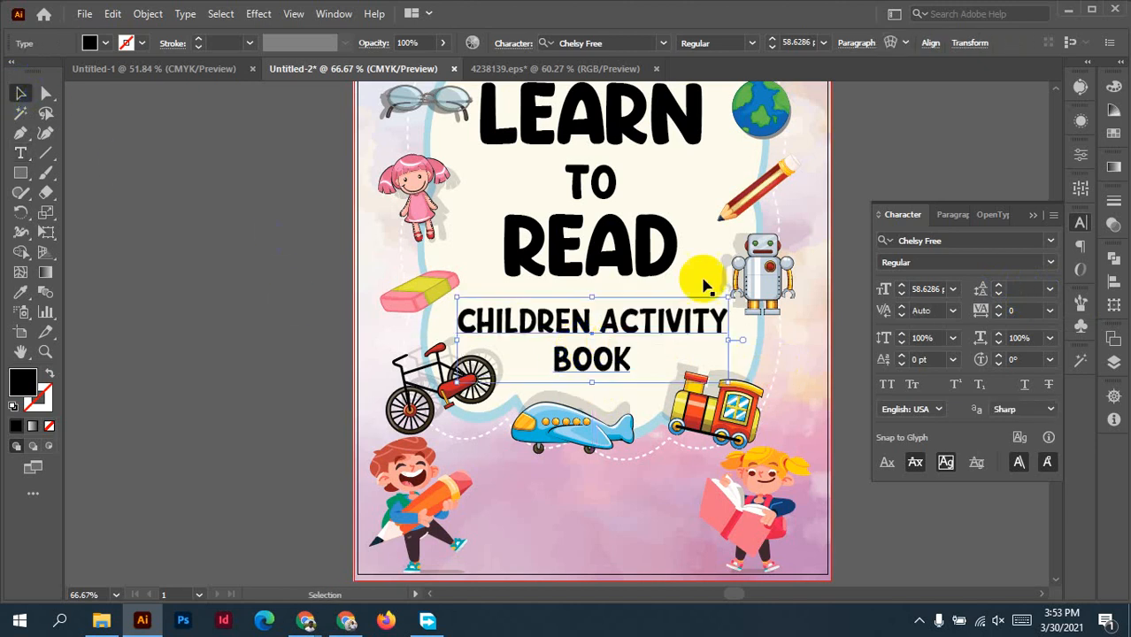
{"action": "left_click", "coordinate": [927, 49]}
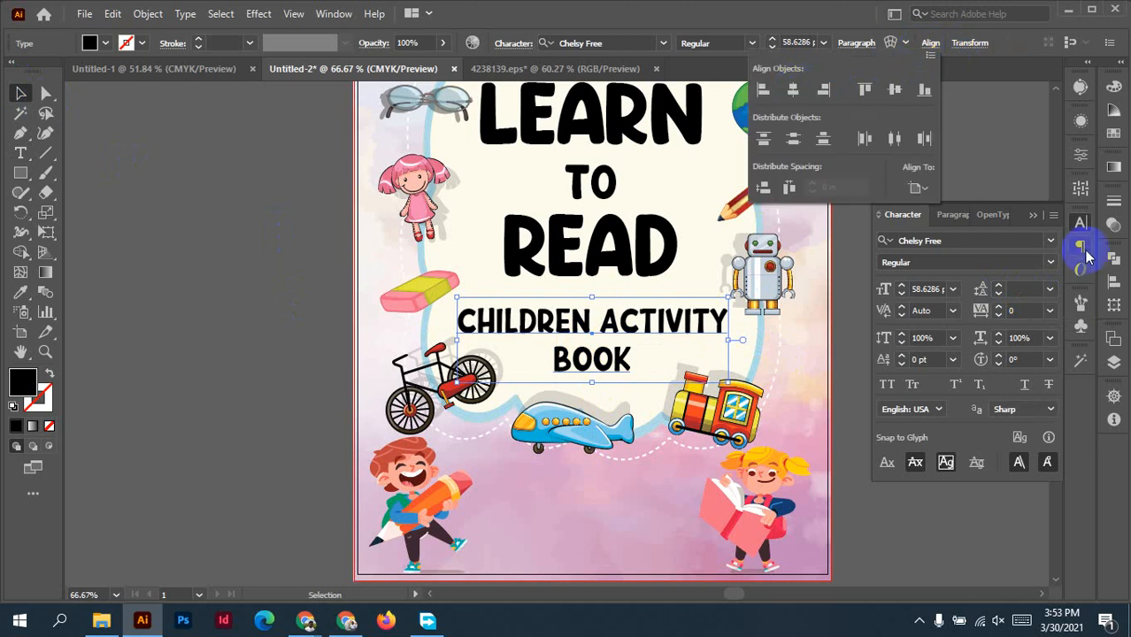
{"action": "left_click", "coordinate": [1081, 222]}
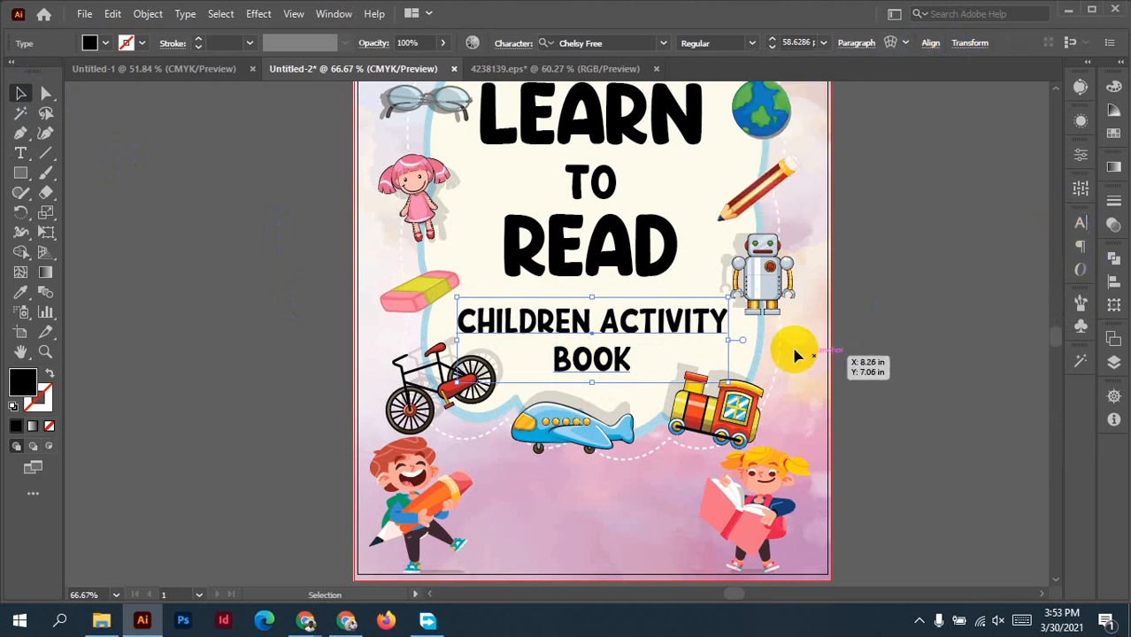
Center the "LEARN TO READ" title horizontally on the artboard.
{"action": "scroll", "coordinate": [796, 349], "scroll_direction": "up", "scroll_amount": 2}
{"action": "left_click", "coordinate": [582, 324]}
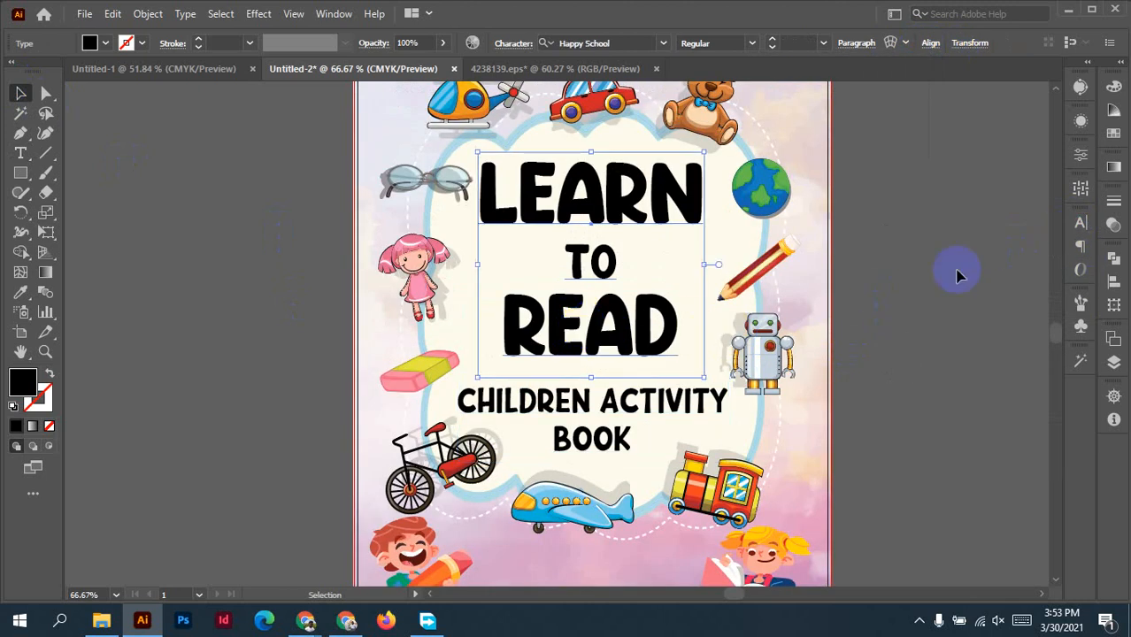
{"action": "left_click", "coordinate": [931, 49]}
{"action": "left_click", "coordinate": [785, 109]}
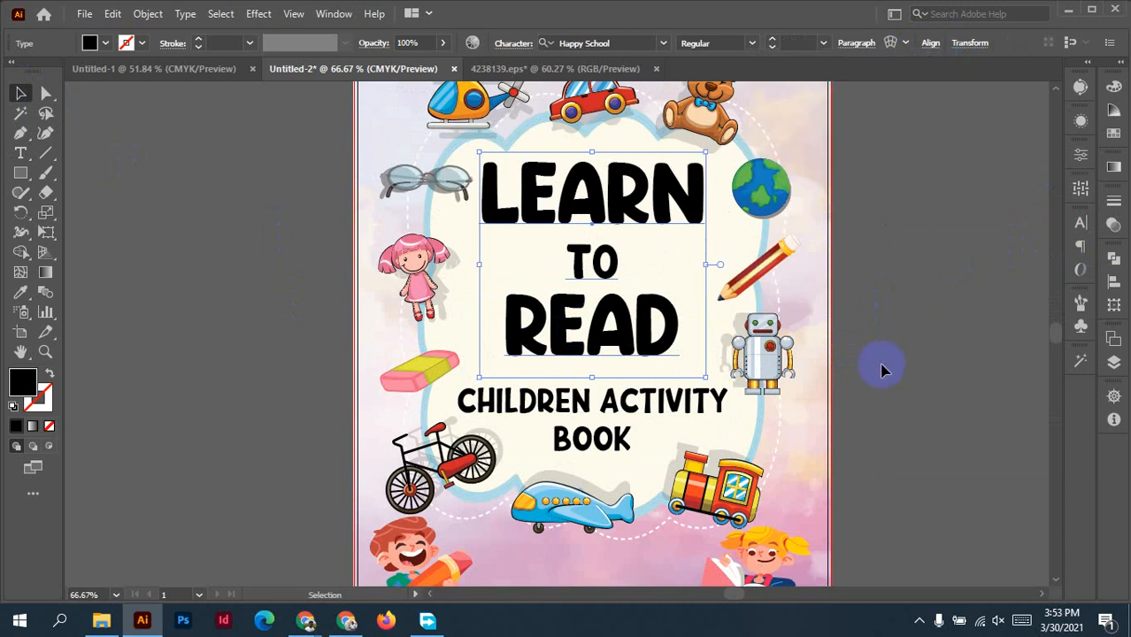
Look over the whole cover, and switch to Chrome to view the ongoing Google Meet session.
{"action": "scroll", "coordinate": [713, 389], "scroll_direction": "down", "scroll_amount": 4}
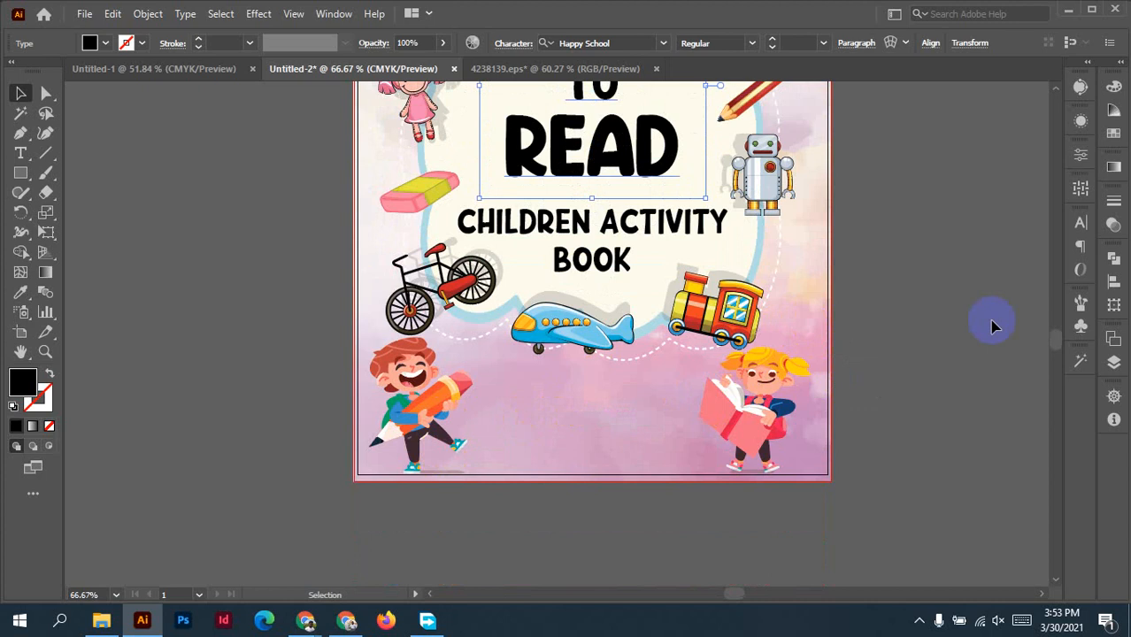
{"action": "scroll", "coordinate": [1015, 338], "scroll_direction": "up", "scroll_amount": 5}
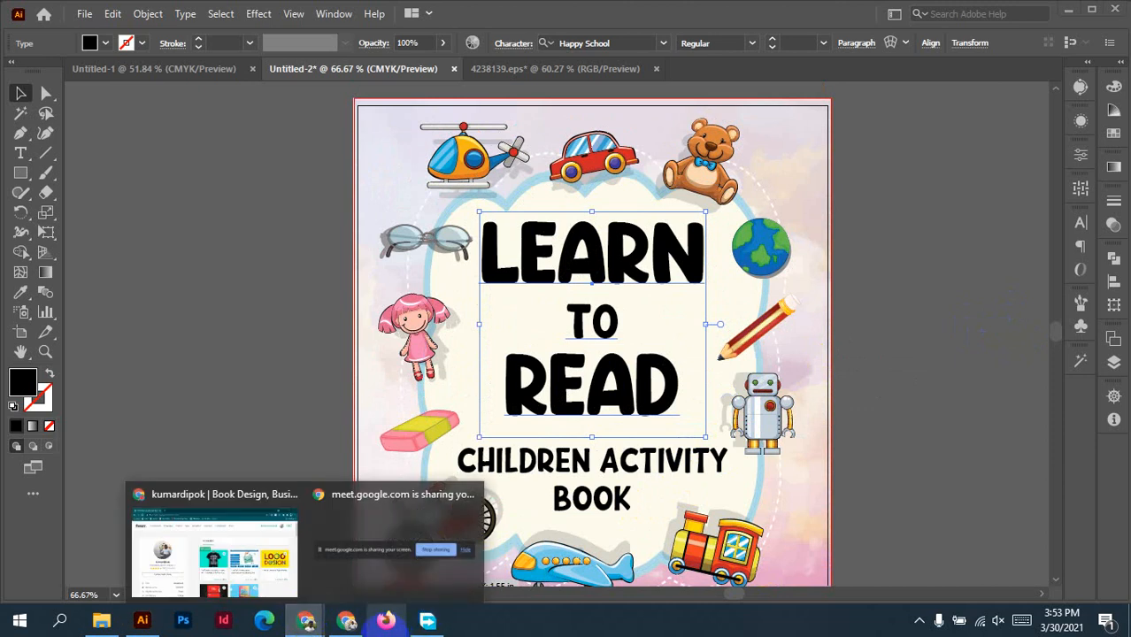
{"action": "left_click", "coordinate": [346, 621]}
{"action": "left_click", "coordinate": [254, 9]}
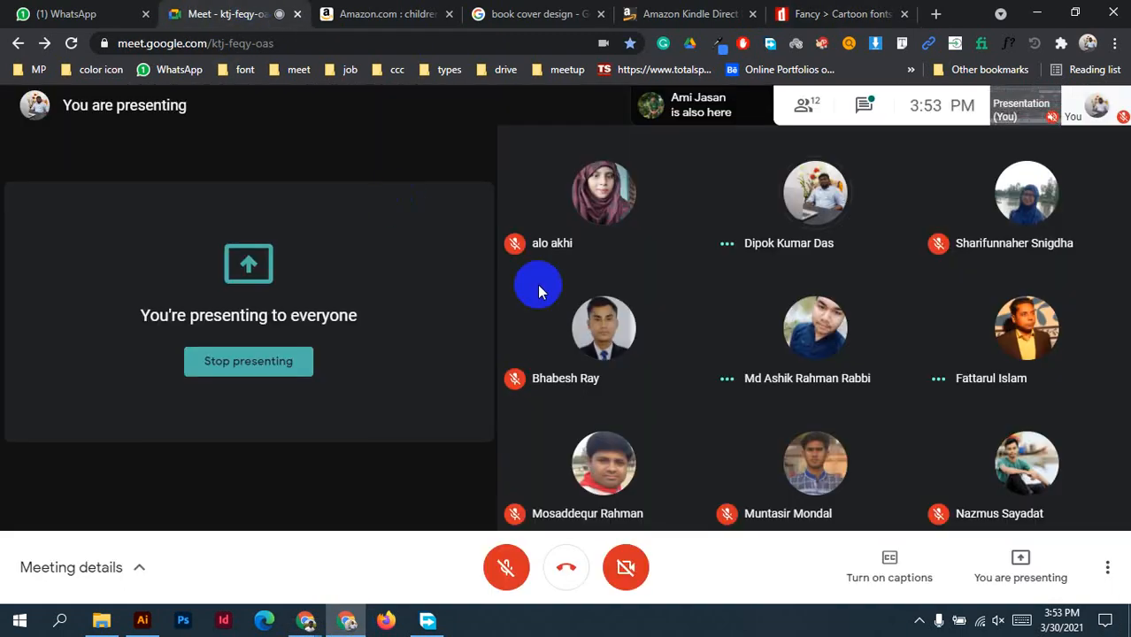
Switch back to Illustrator and convert both the "LEARN TO READ" title and the "CHILDREN ACTIVITY BOOK" subtitle to outlines.
{"action": "mouse_move", "coordinate": [1018, 328]}
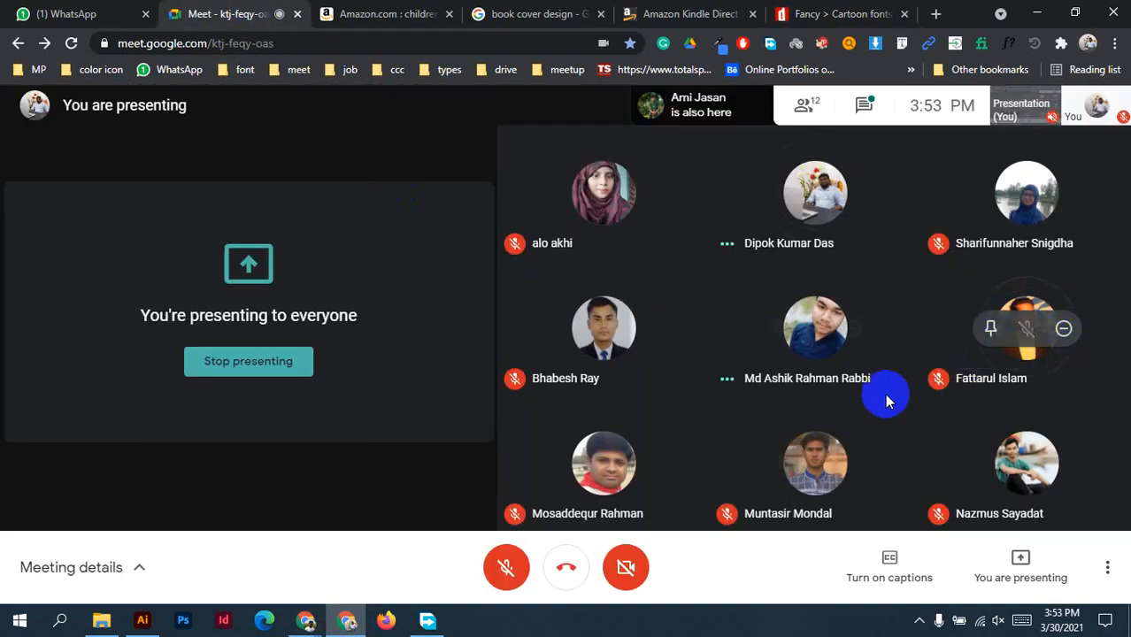
{"action": "left_click", "coordinate": [146, 620]}
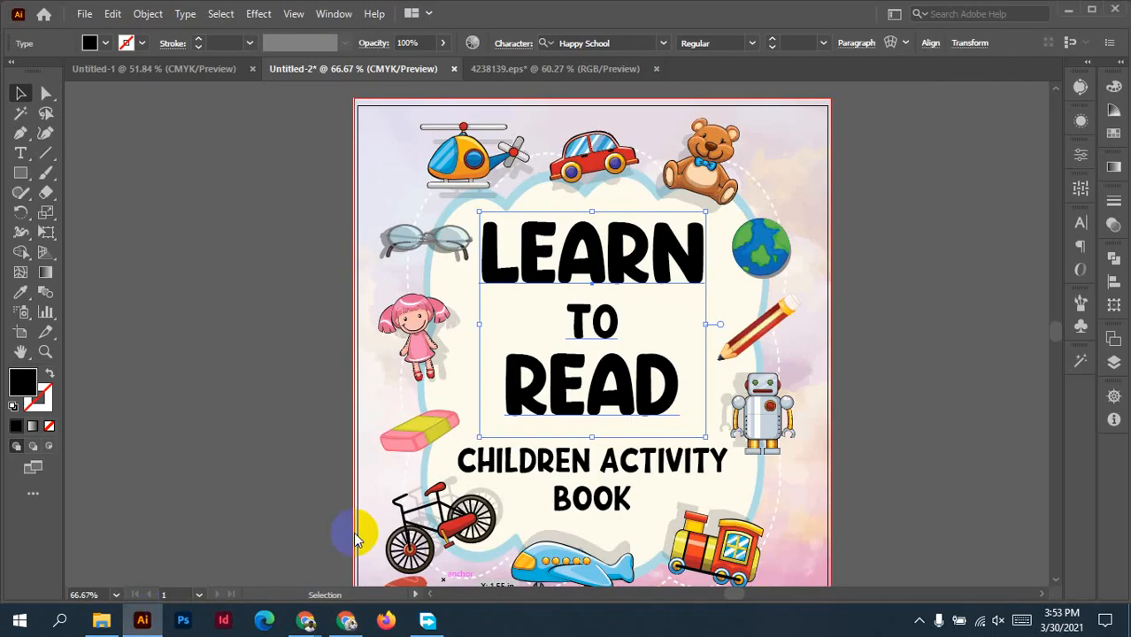
{"action": "left_click", "coordinate": [1095, 492]}
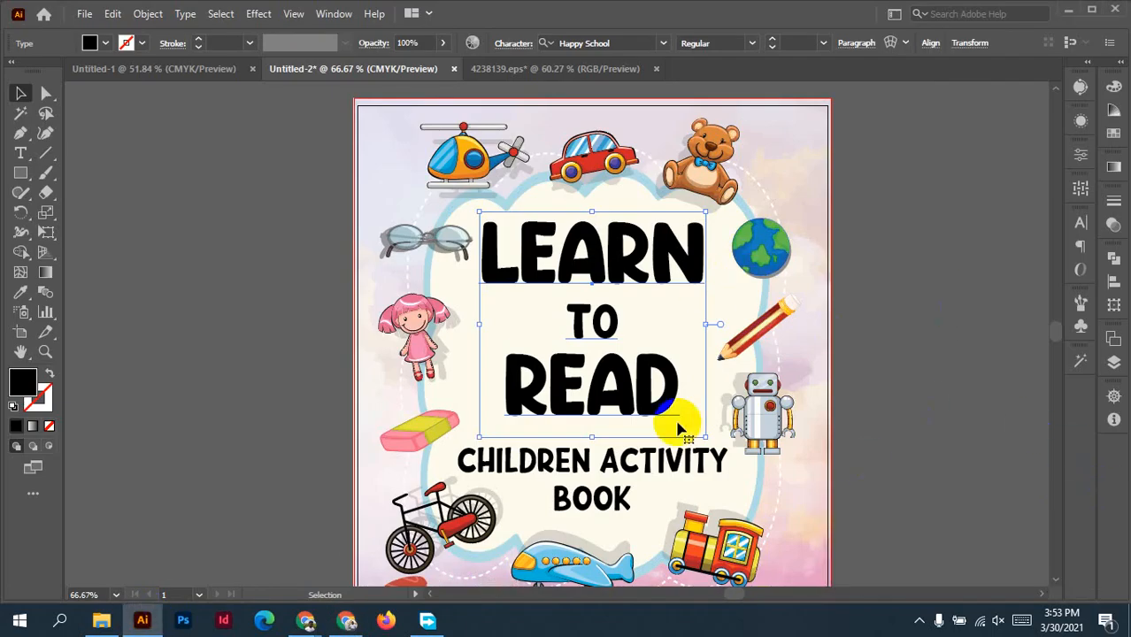
{"action": "right_click", "coordinate": [587, 326]}
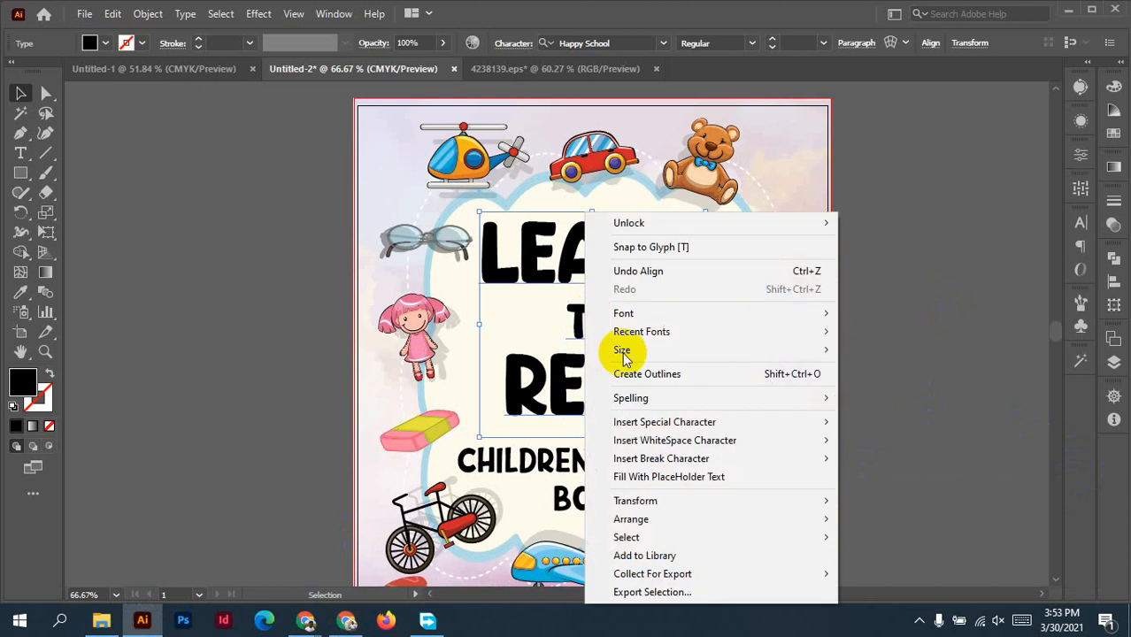
{"action": "left_click", "coordinate": [635, 379]}
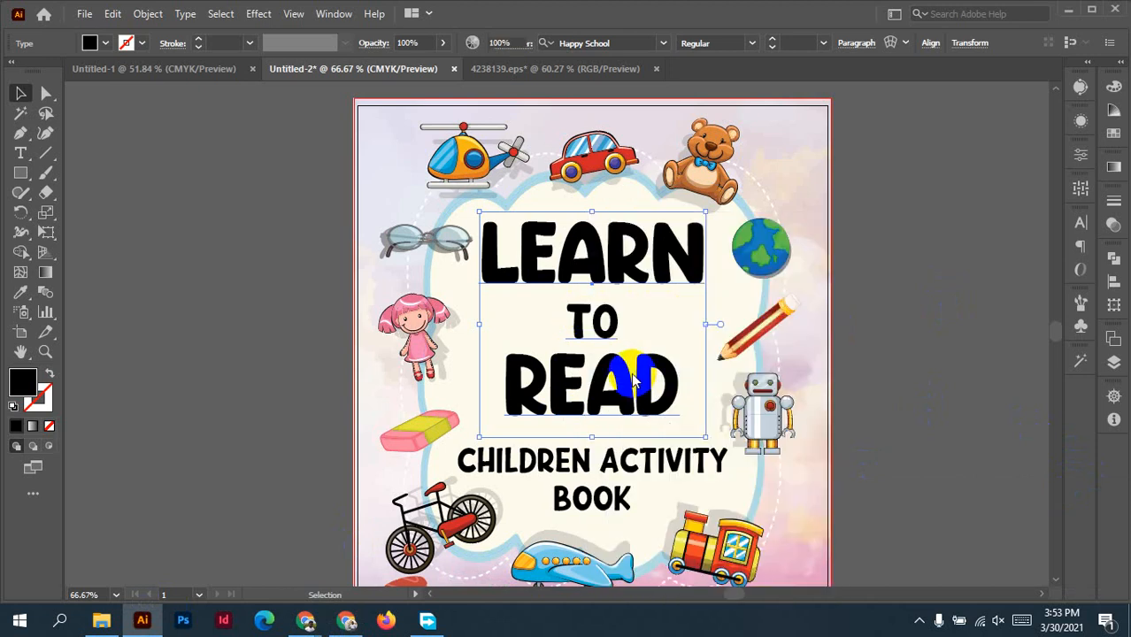
{"action": "left_click", "coordinate": [610, 502]}
{"action": "right_click", "coordinate": [611, 503]}
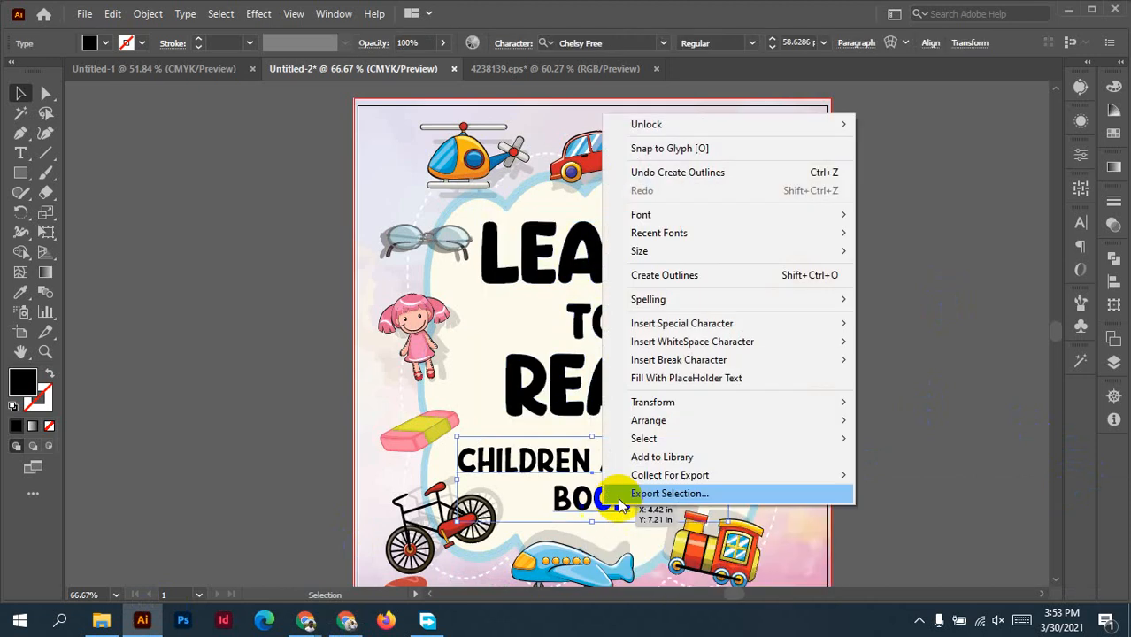
{"action": "left_click", "coordinate": [677, 275]}
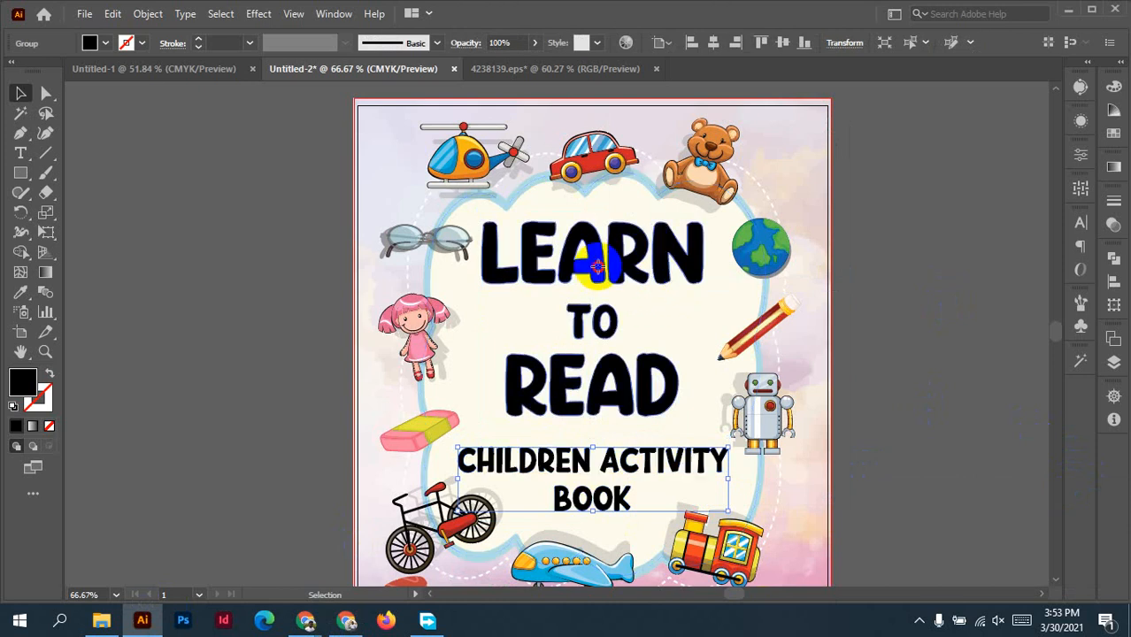
Ungroup the outlined "LEARN TO READ" title into separate letters.
{"action": "left_click", "coordinate": [492, 270]}
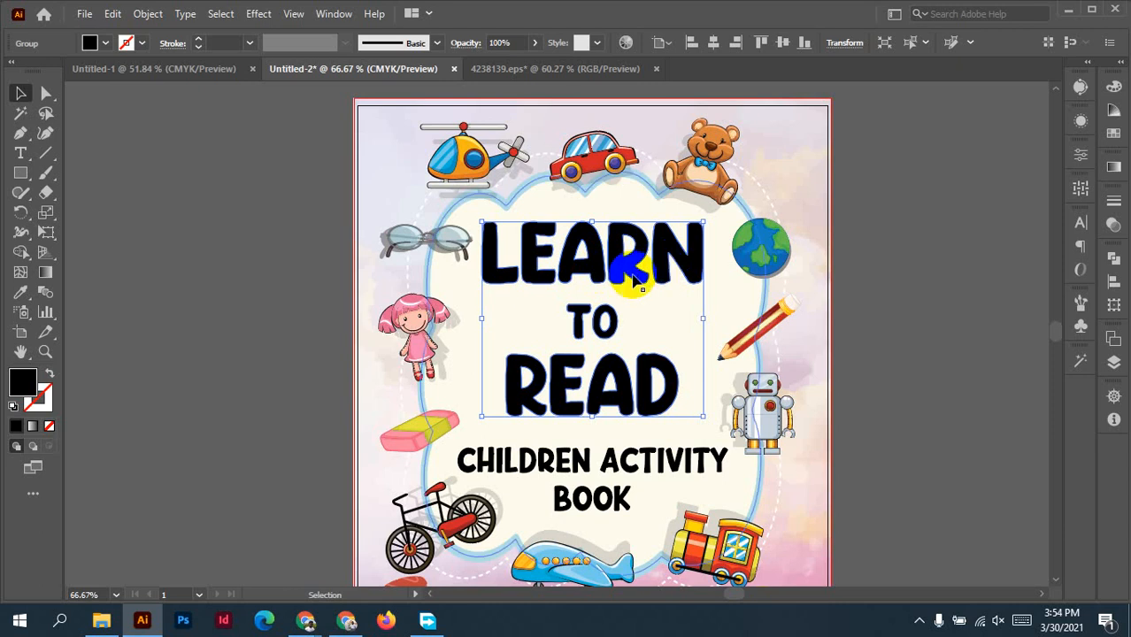
{"action": "right_click", "coordinate": [584, 282]}
{"action": "left_click", "coordinate": [664, 440]}
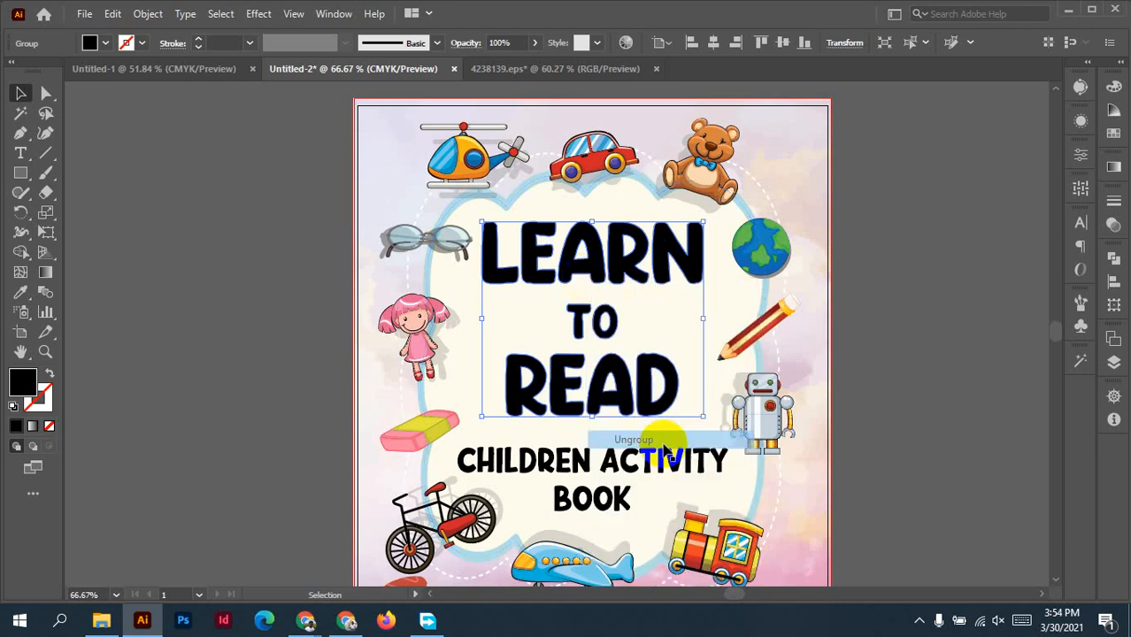
{"action": "left_click", "coordinate": [904, 328]}
Fill the letter "L" of "LEARN" with the orange-red swatch.
{"action": "left_click", "coordinate": [89, 42]}
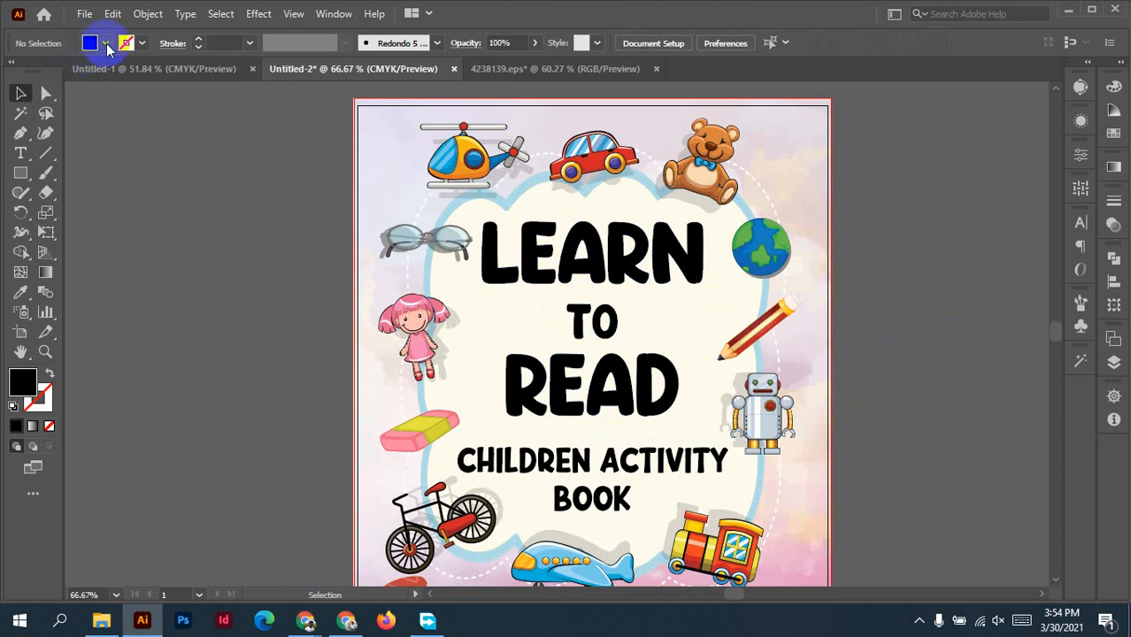
{"action": "left_click_drag", "start_coordinate": [84, 67], "coordinate": [497, 285]}
{"action": "left_click", "coordinate": [496, 280]}
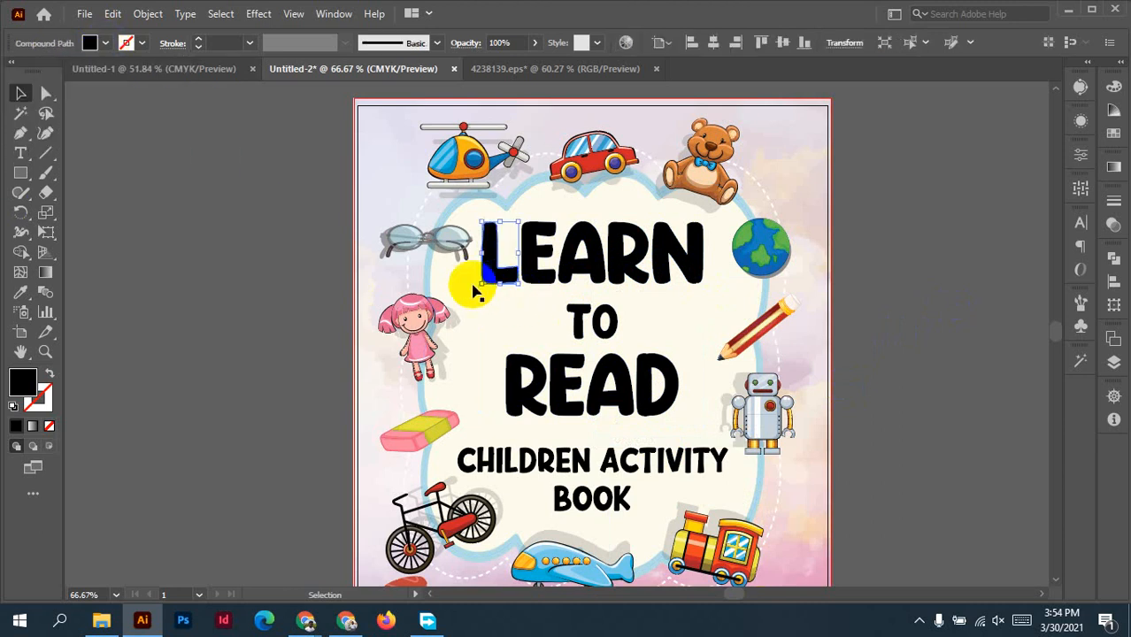
{"action": "left_click", "coordinate": [89, 42]}
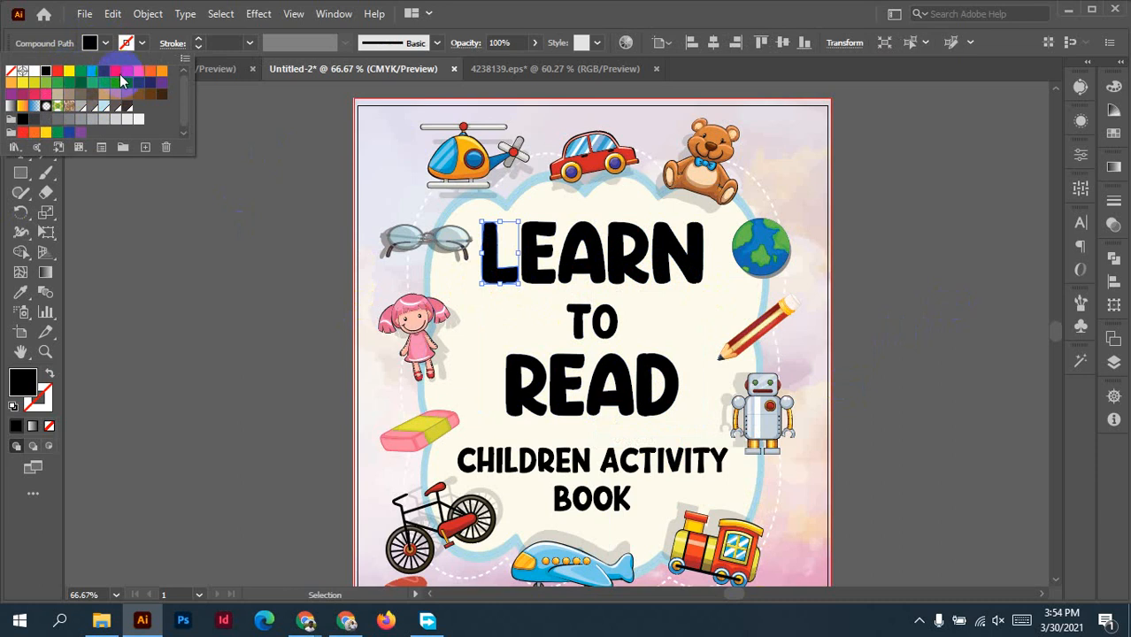
{"action": "left_click", "coordinate": [138, 74]}
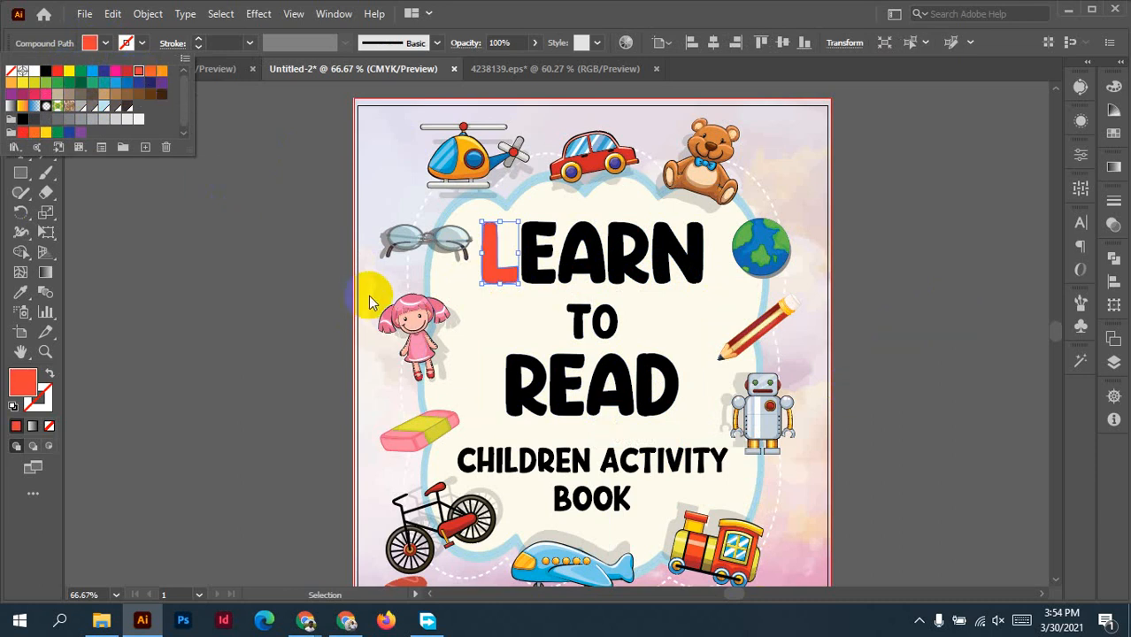
{"action": "left_click", "coordinate": [265, 292]}
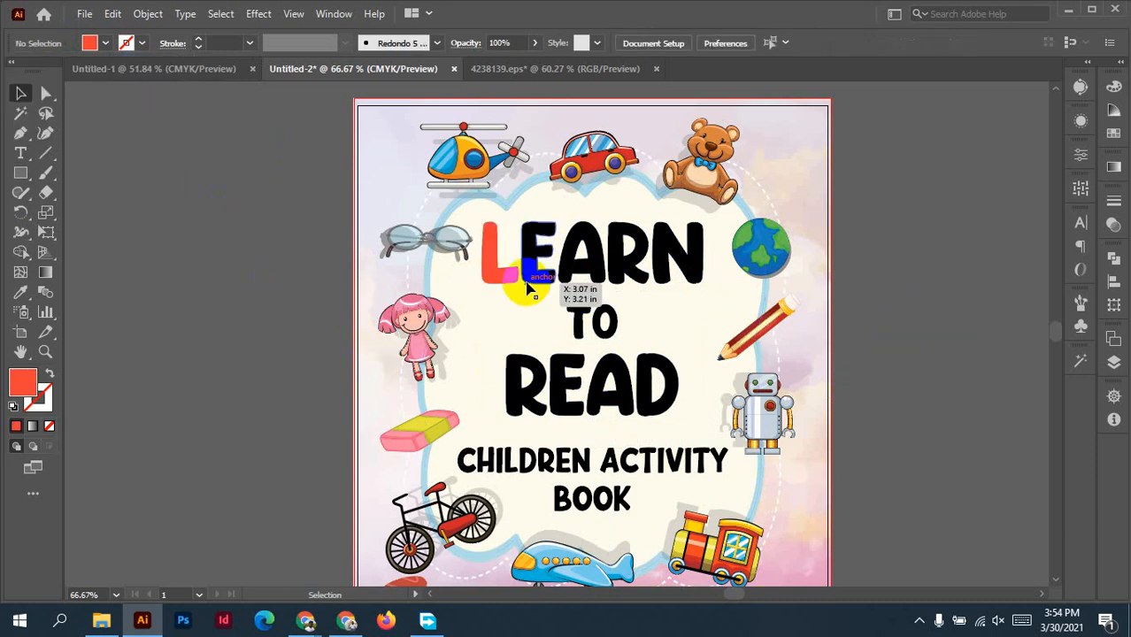
{"action": "left_click", "coordinate": [688, 414]}
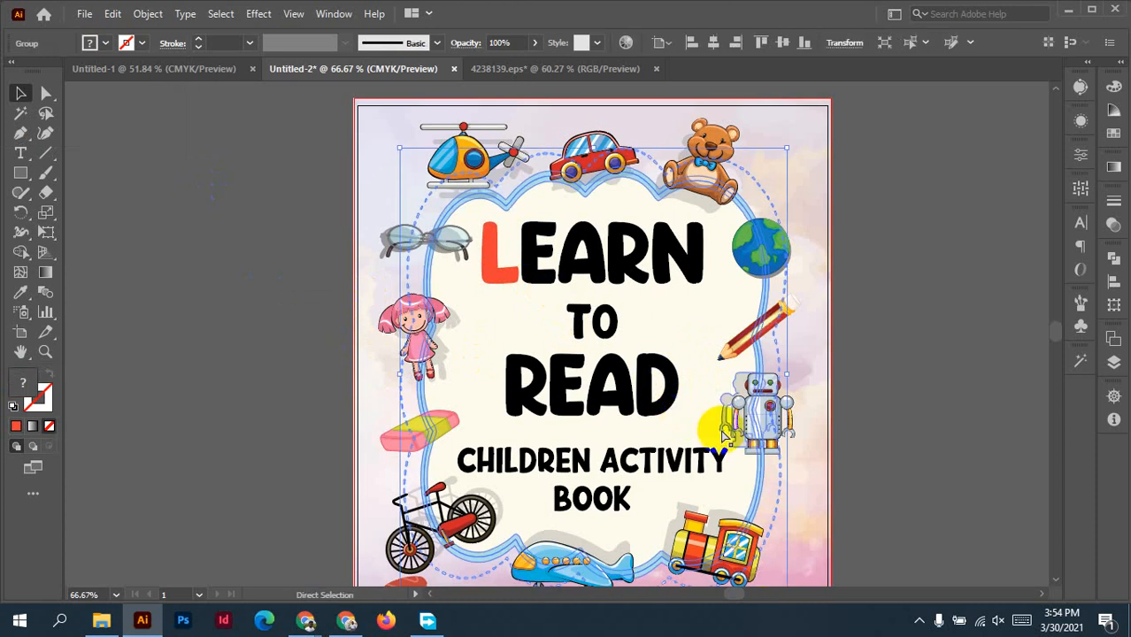
{"action": "key", "text": "ctrl+shift+a"}
{"action": "left_click_drag", "start_coordinate": [827, 200], "coordinate": [767, 478]}
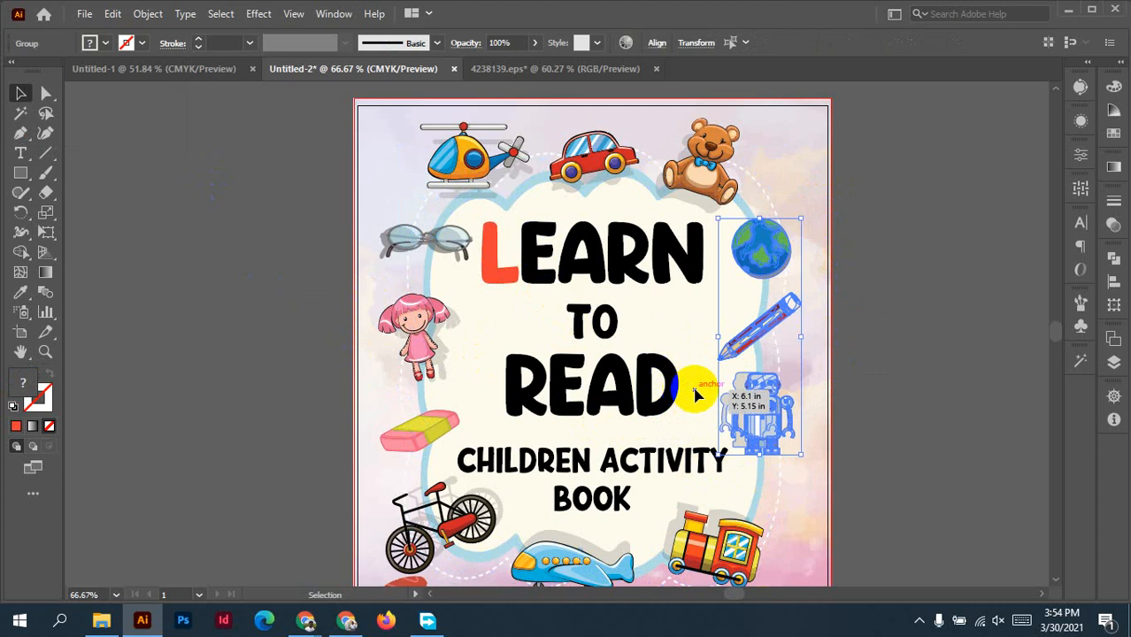
{"action": "key", "text": "ctrl+shift+a"}
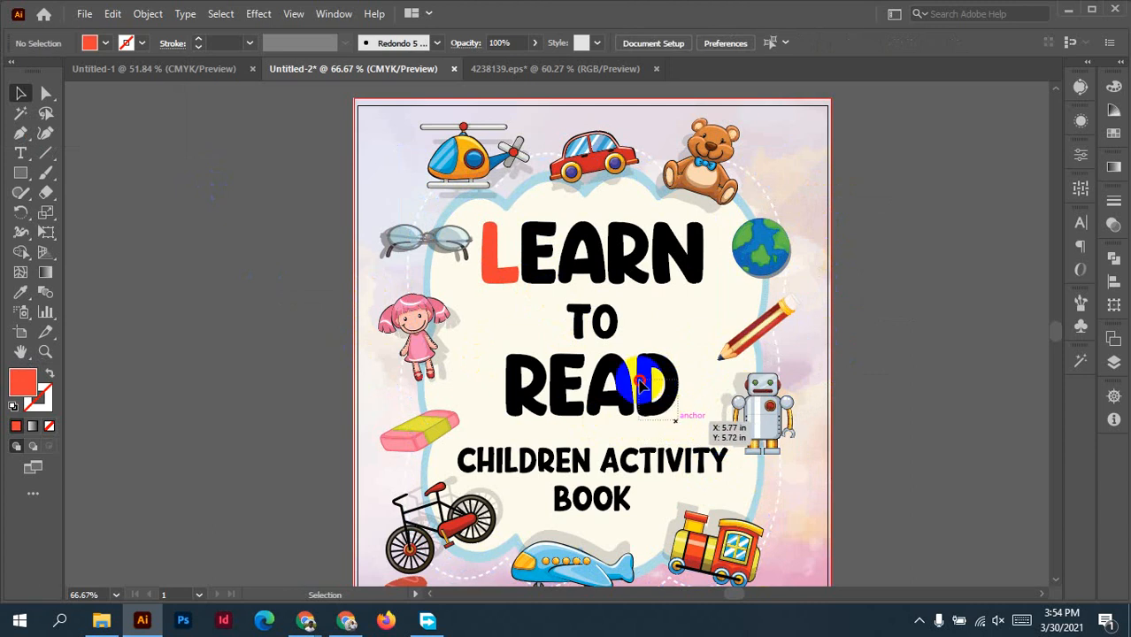
Select all the outlined letters of "LEARN TO READ" and activate the Live Paint Bucket tool.
{"action": "left_click", "coordinate": [500, 237]}
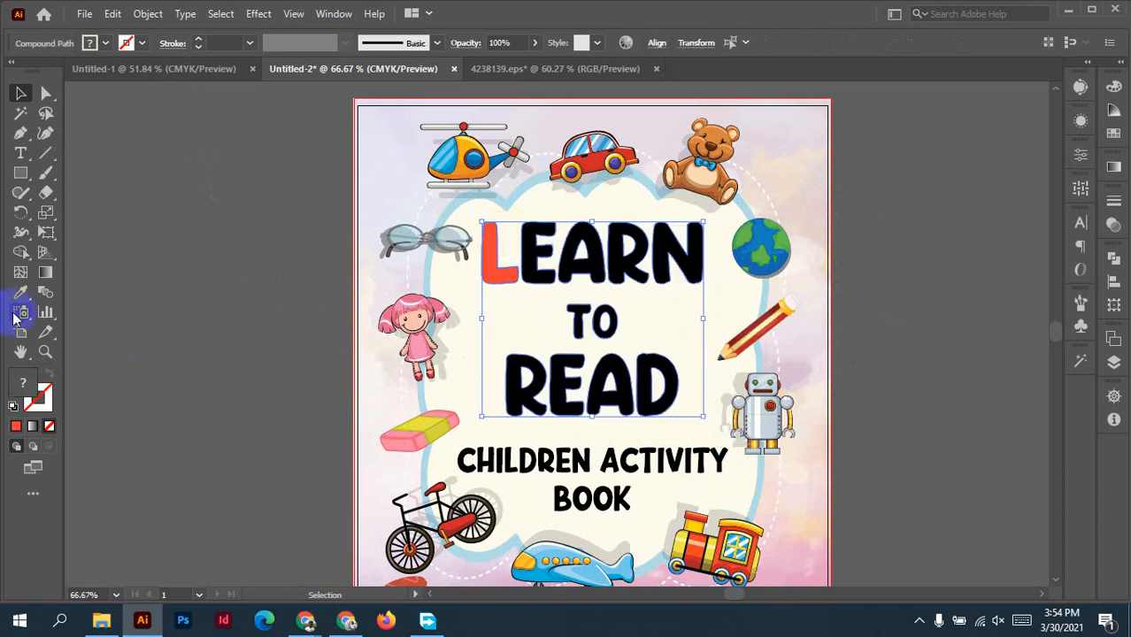
{"action": "left_click_drag", "start_coordinate": [21, 254], "coordinate": [102, 257]}
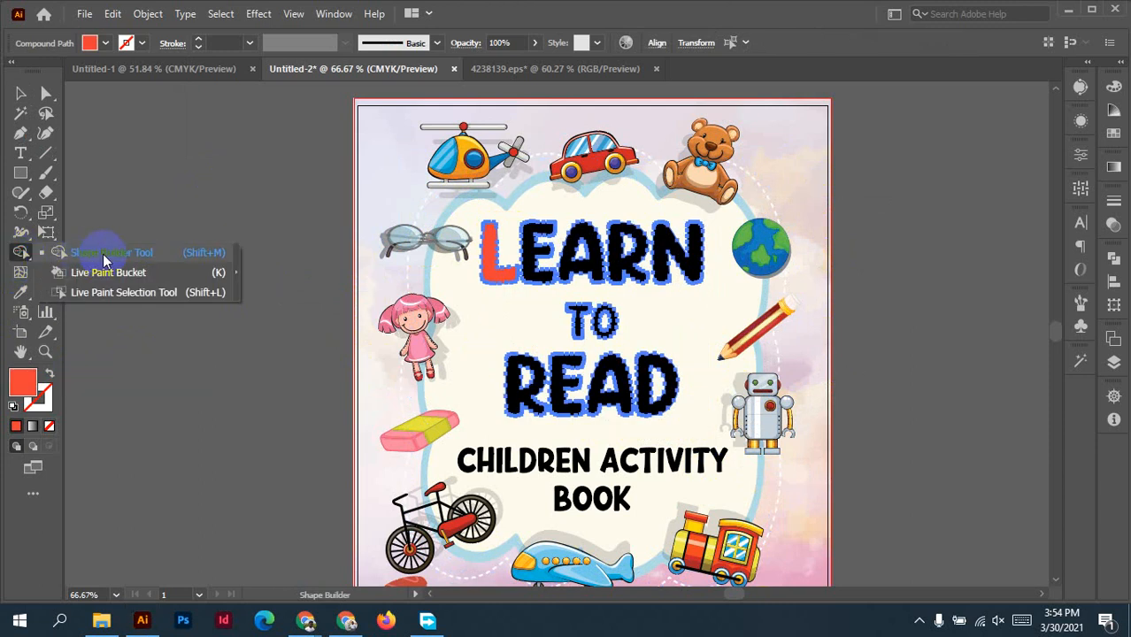
{"action": "left_click_drag", "start_coordinate": [102, 254], "coordinate": [115, 279]}
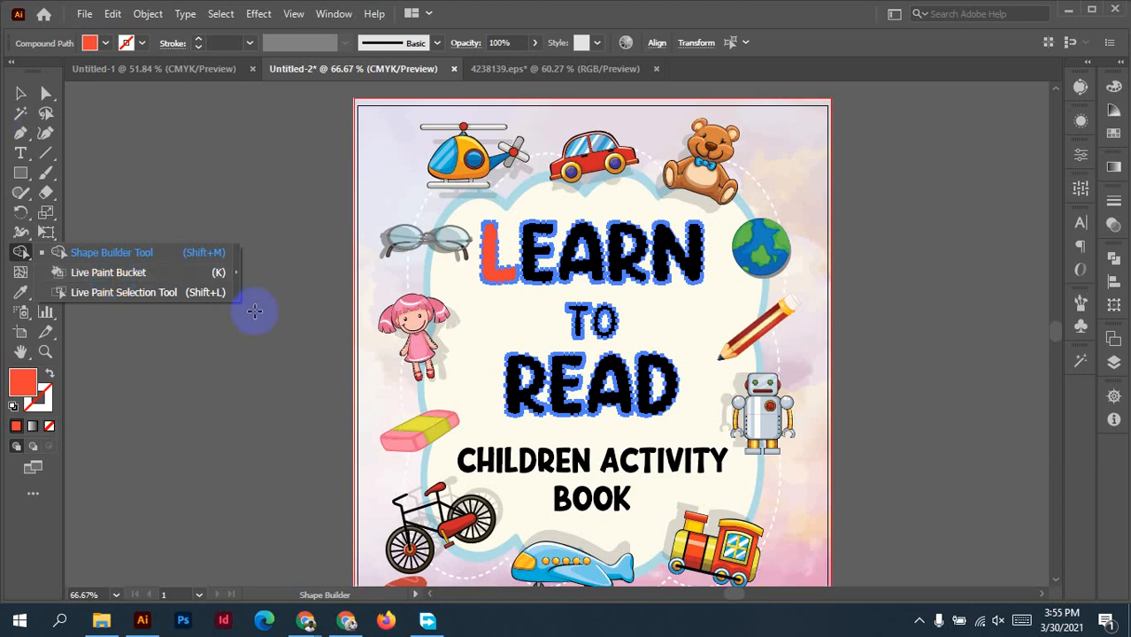
{"action": "left_click", "coordinate": [117, 275]}
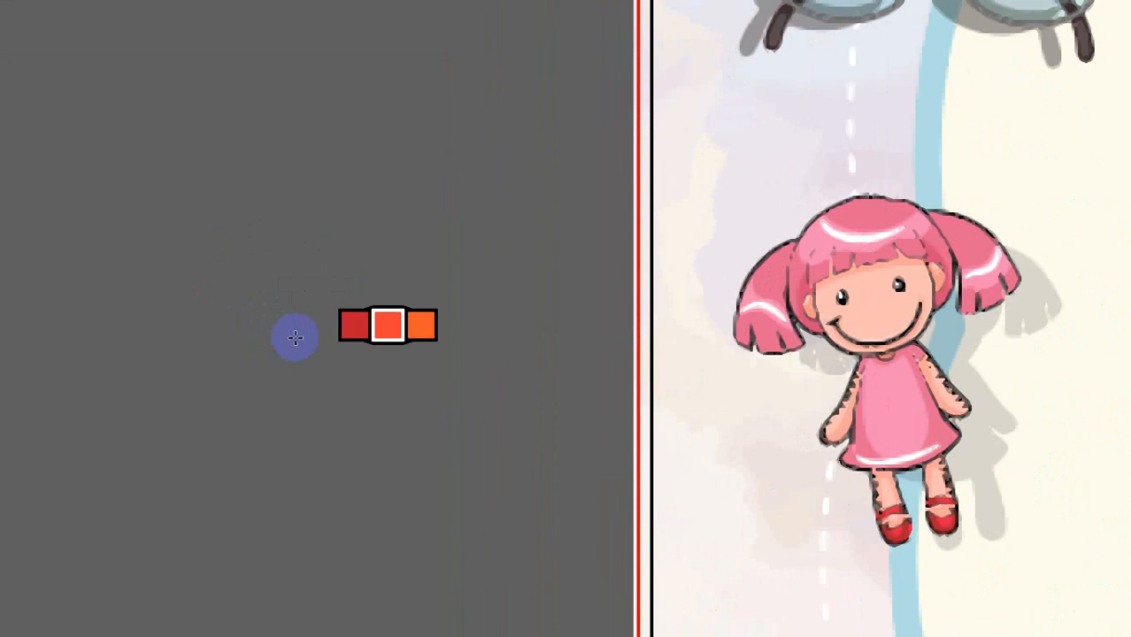
Cycle through the Live Paint Bucket's swatches from orange-red to green and back to examine the available colors.
{"action": "key", "text": "Right"}
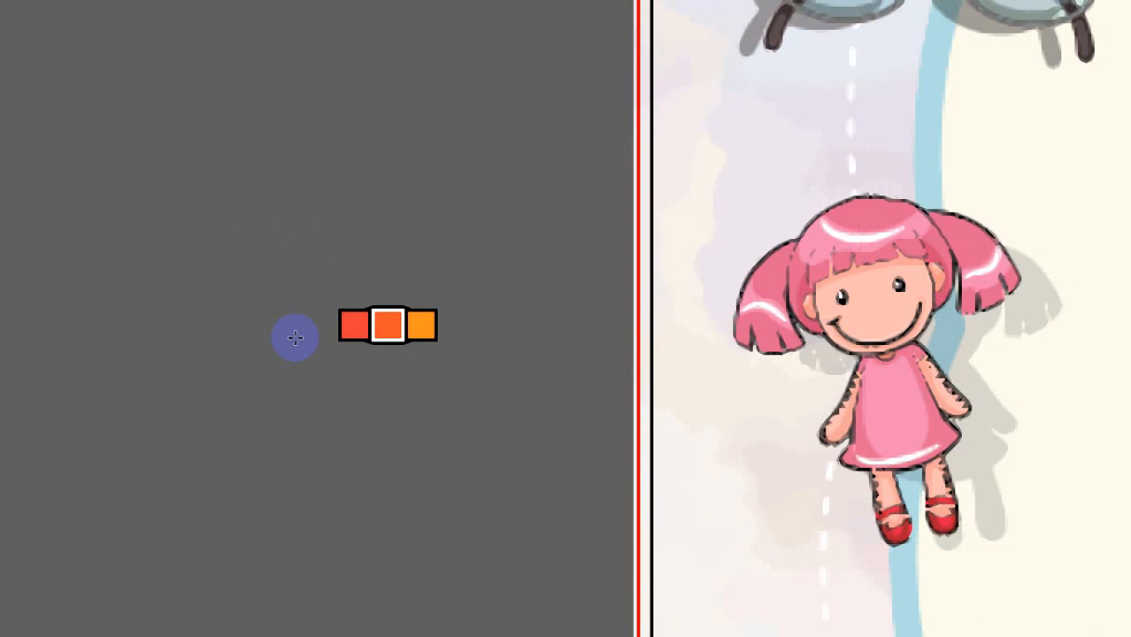
{"action": "key", "text": "Right"}
{"action": "key", "text": "Right"}
{"action": "key", "text": "Right"}
{"action": "key", "text": "Right"}
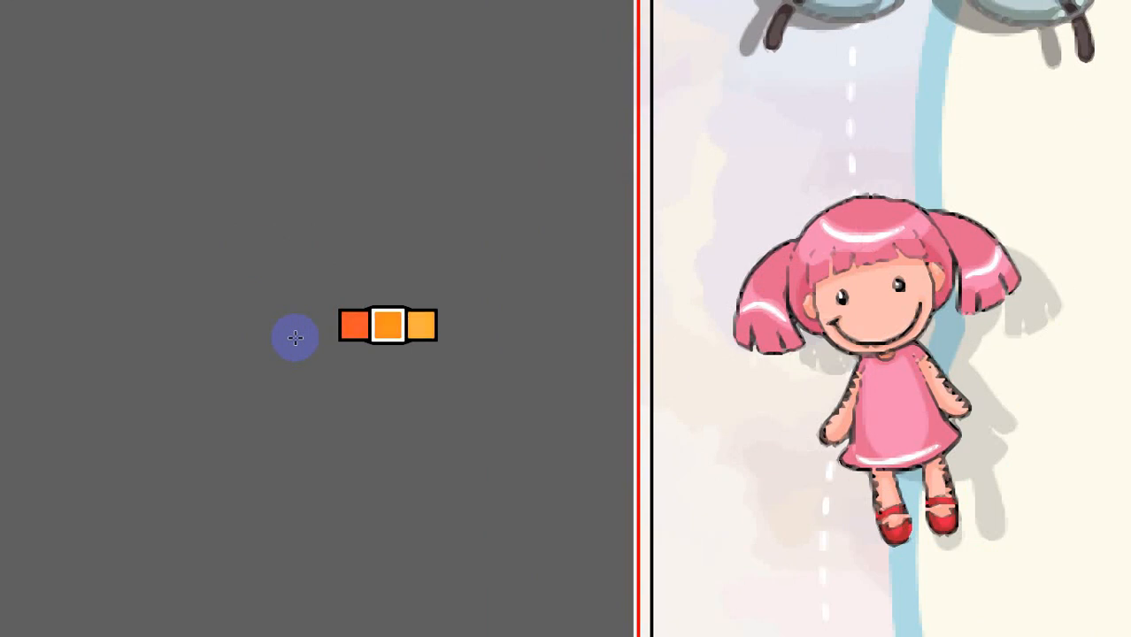
{"action": "key", "text": "Right"}
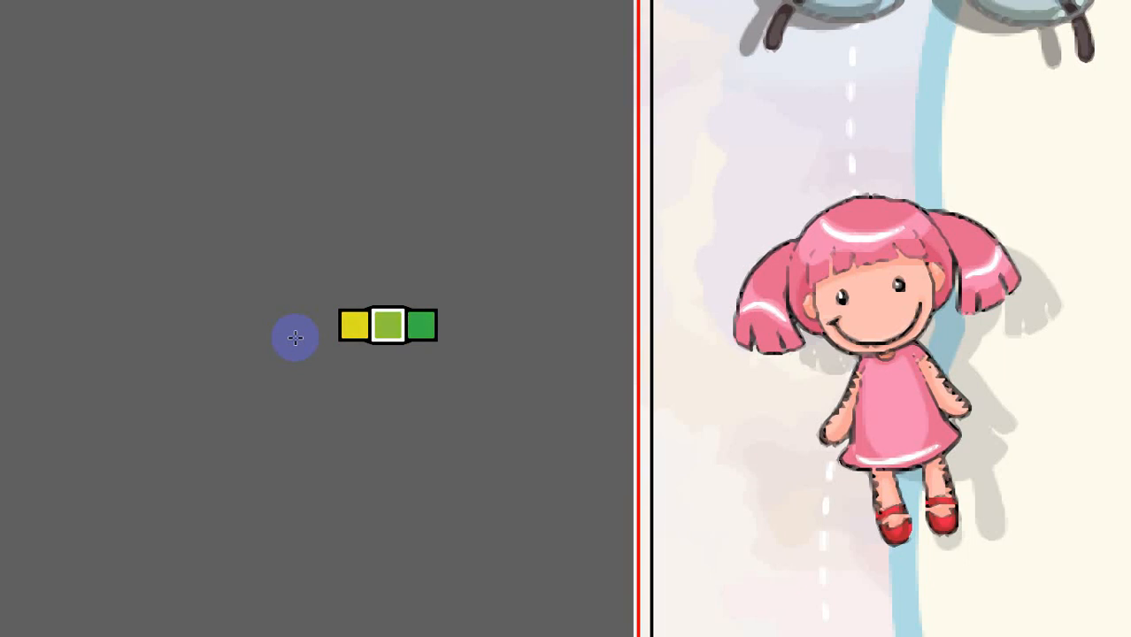
{"action": "key", "text": "Left"}
{"action": "key", "text": "Left"}
{"action": "key", "text": "Left"}
{"action": "key", "text": "Left"}
{"action": "key", "text": "Left"}
{"action": "key", "text": "Left"}
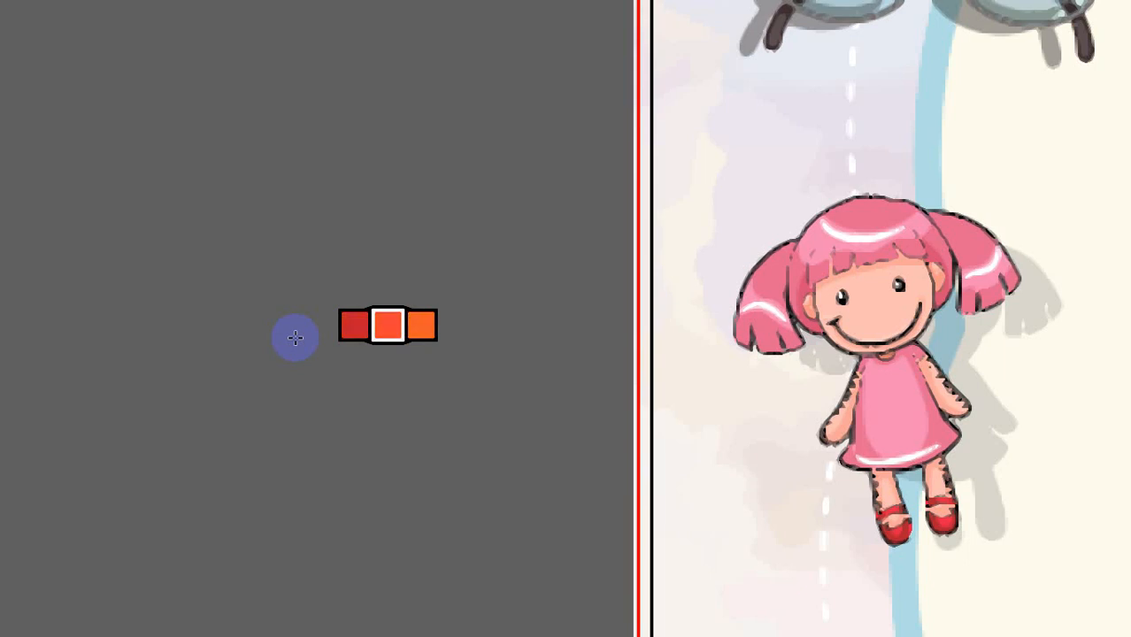
{"action": "key", "text": "Left"}
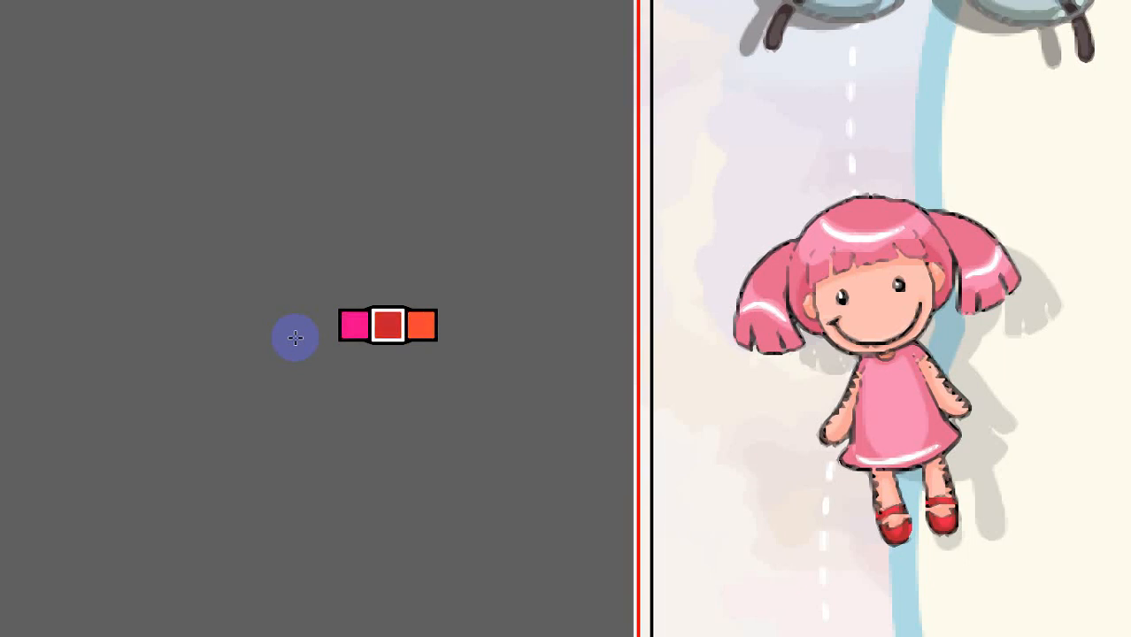
{"action": "key", "text": "Right"}
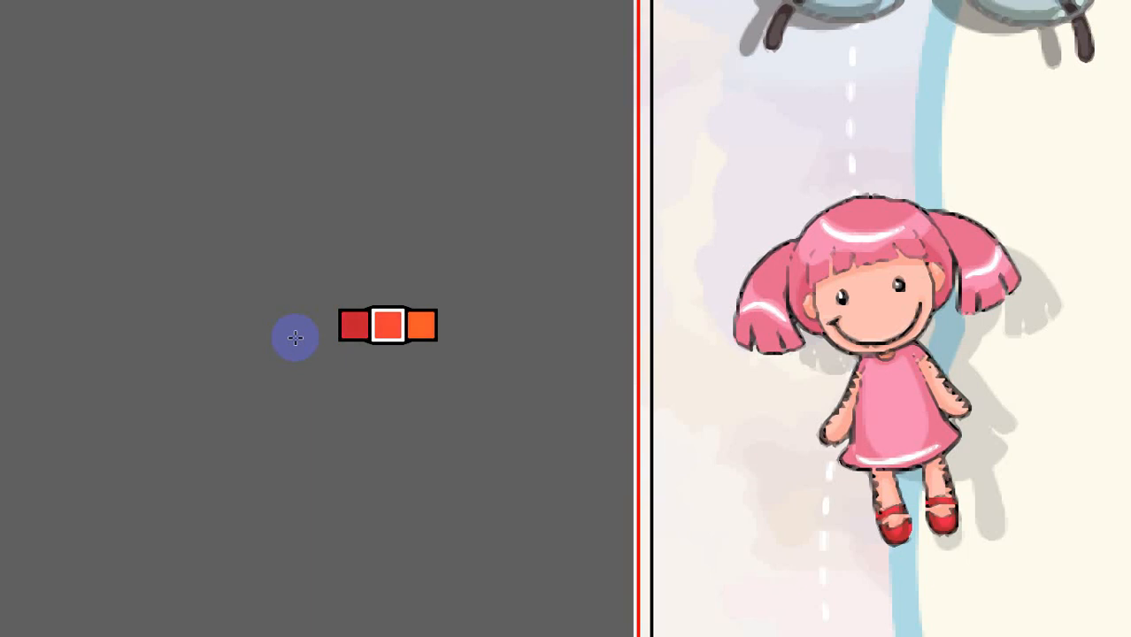
Close the screen Magnifier and fill the "E" of "LEARN" with deep orange using Live Paint.
{"action": "key", "text": "Right"}
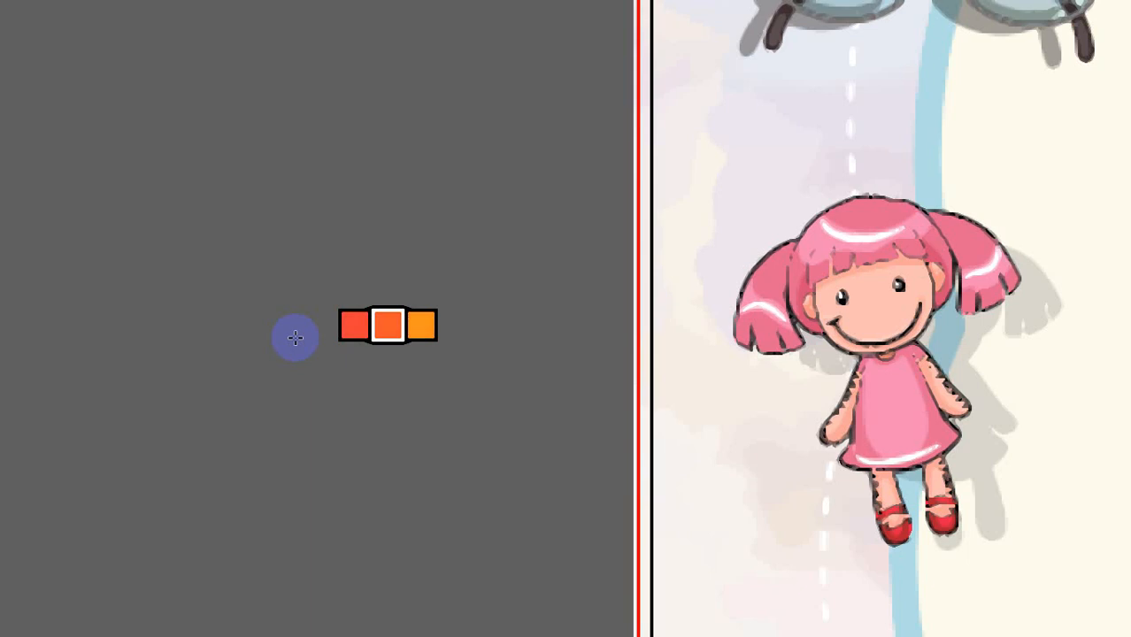
{"action": "key", "text": "super+minus"}
{"action": "key", "text": "super+minus"}
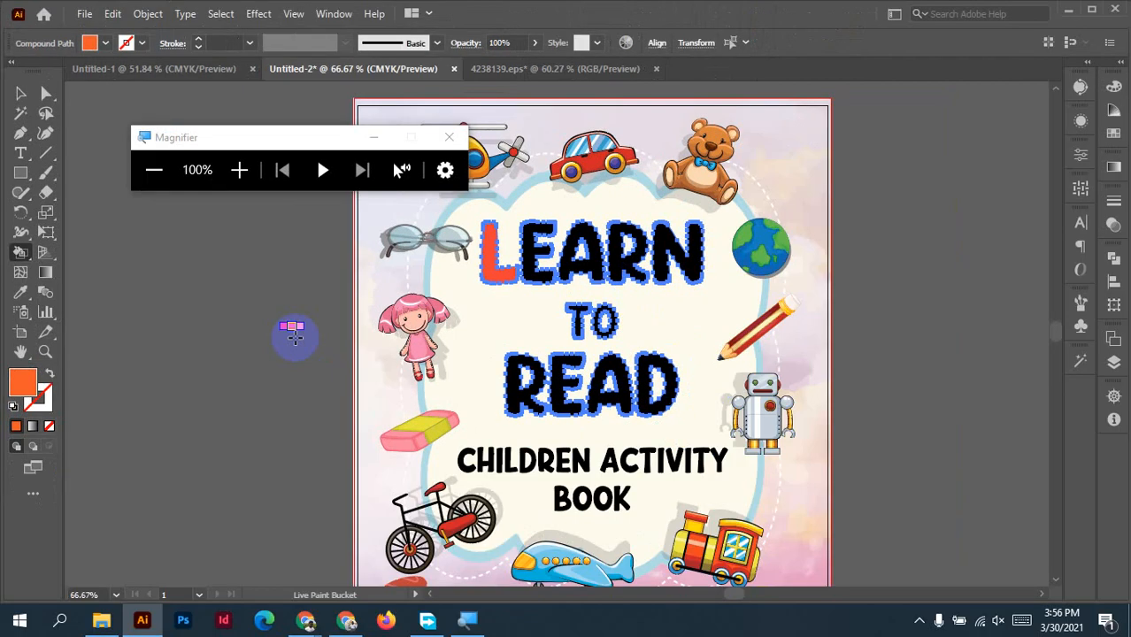
{"action": "left_click", "coordinate": [448, 137]}
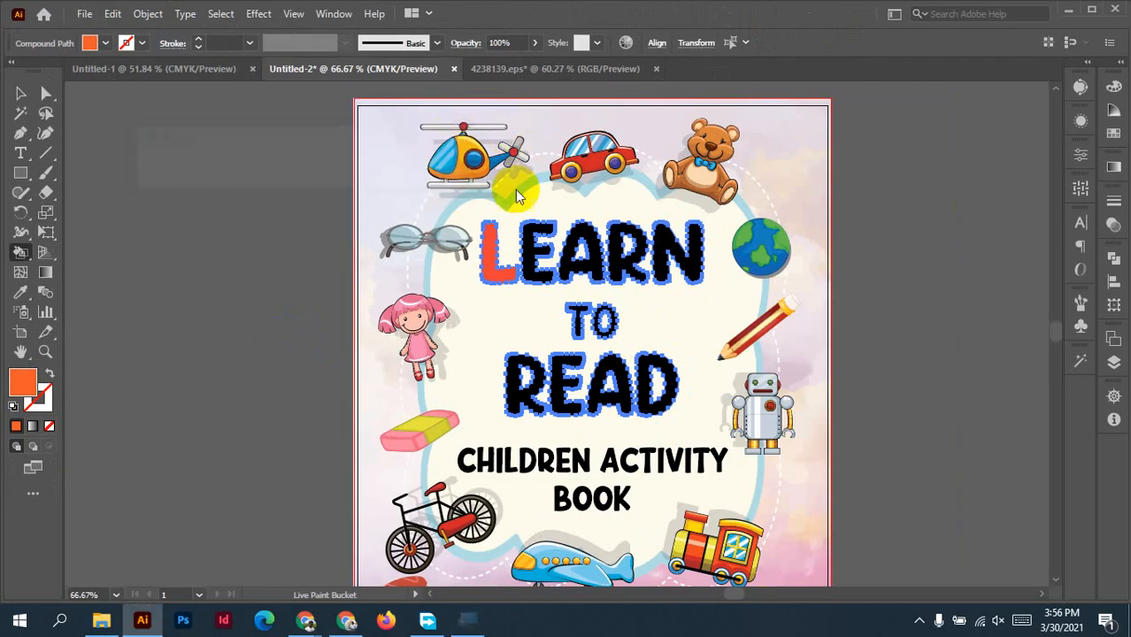
{"action": "left_click", "coordinate": [531, 268]}
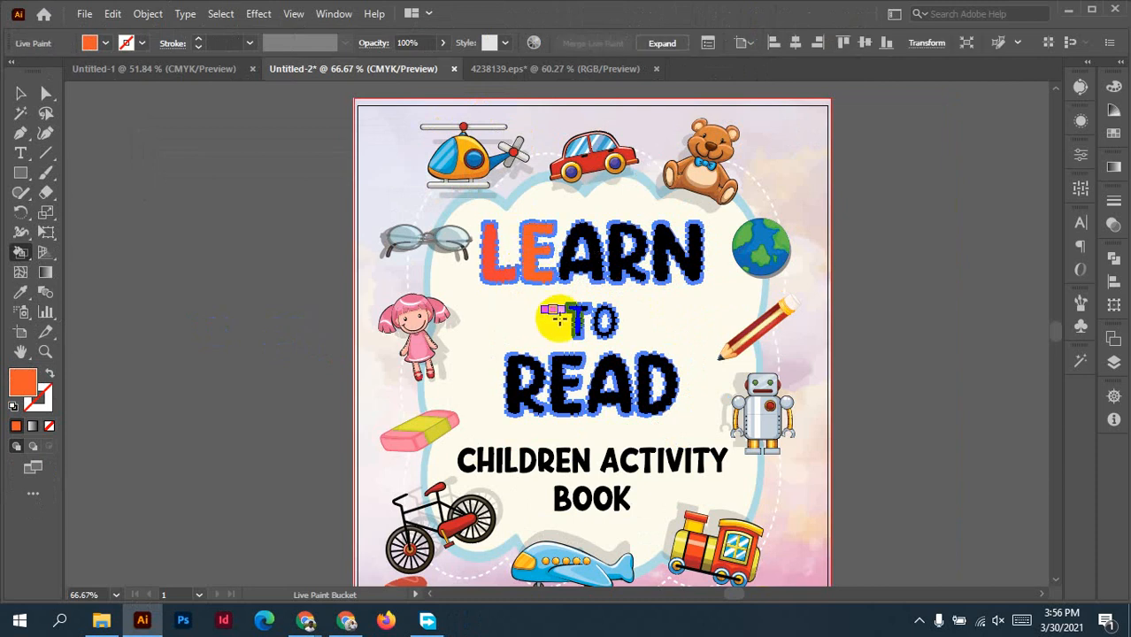
Fill the "A" of "LEARN" with orange and the "R" with light orange using the neighbouring swatches.
{"action": "key", "text": "Right"}
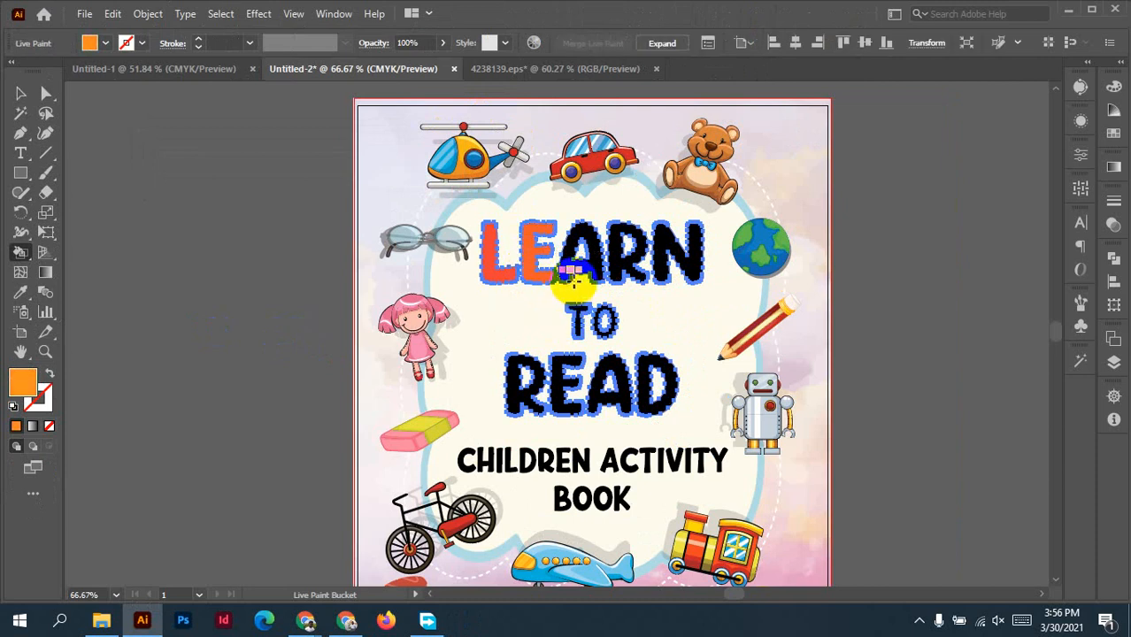
{"action": "left_click", "coordinate": [571, 266]}
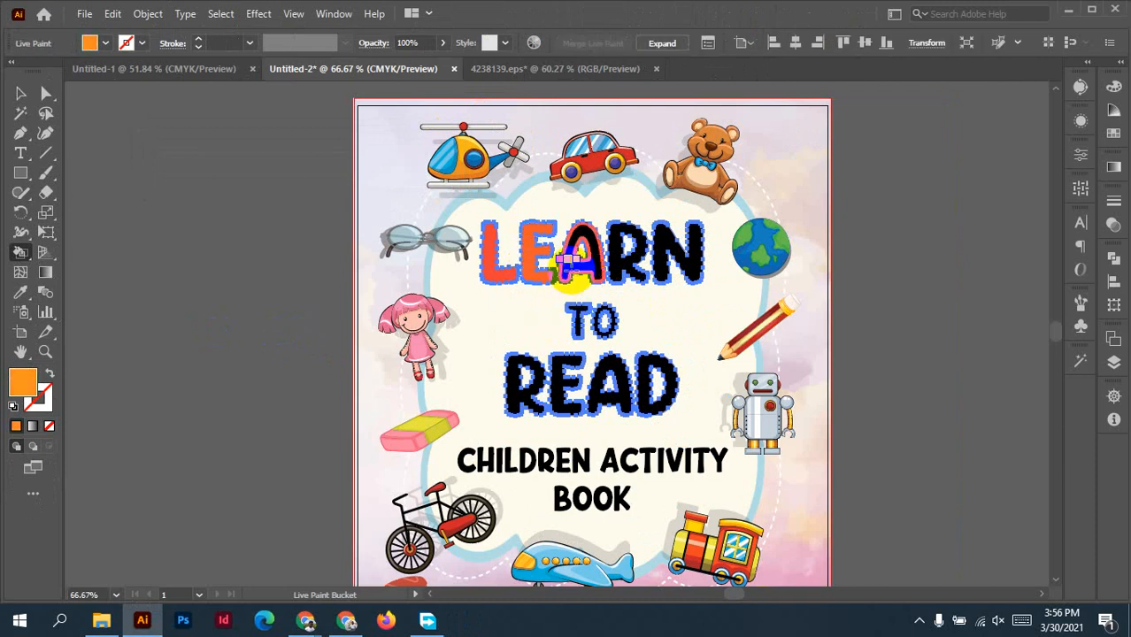
{"action": "key", "text": "Right"}
{"action": "left_click", "coordinate": [622, 265]}
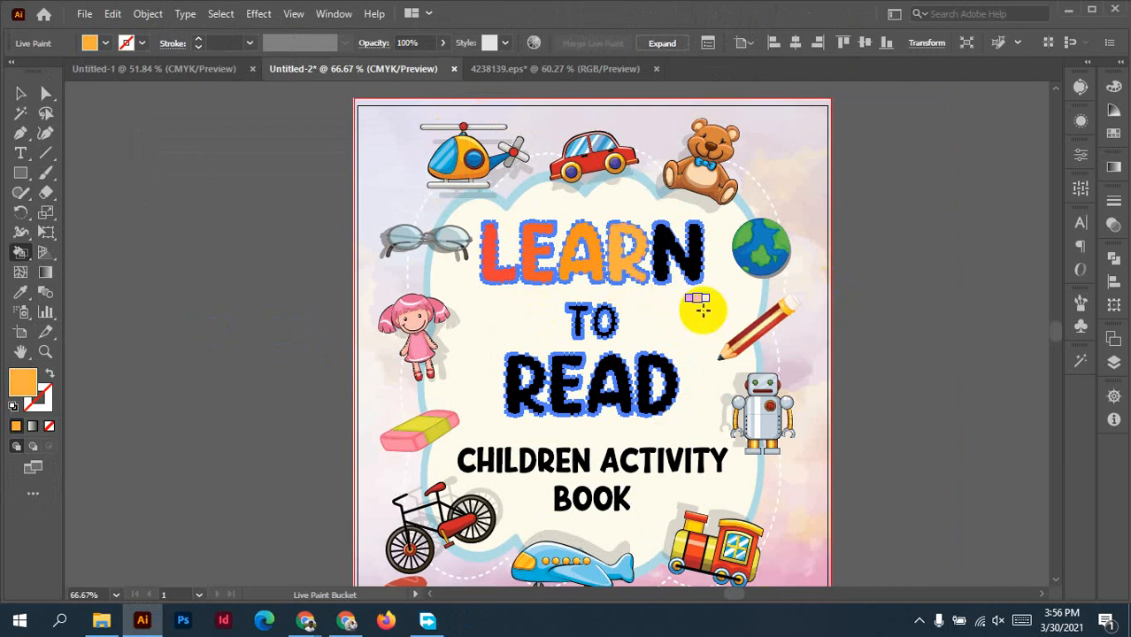
Recolor the "R" of "LEARN" yellow-green and fill the "N" with green.
{"action": "key", "text": "Right"}
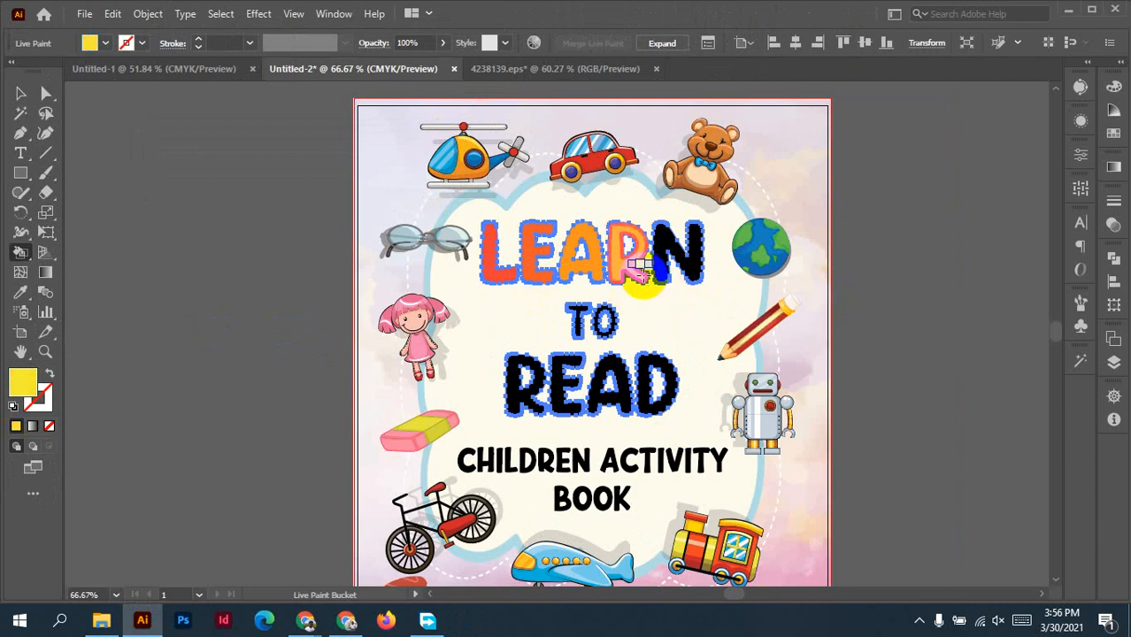
{"action": "key", "text": "Right"}
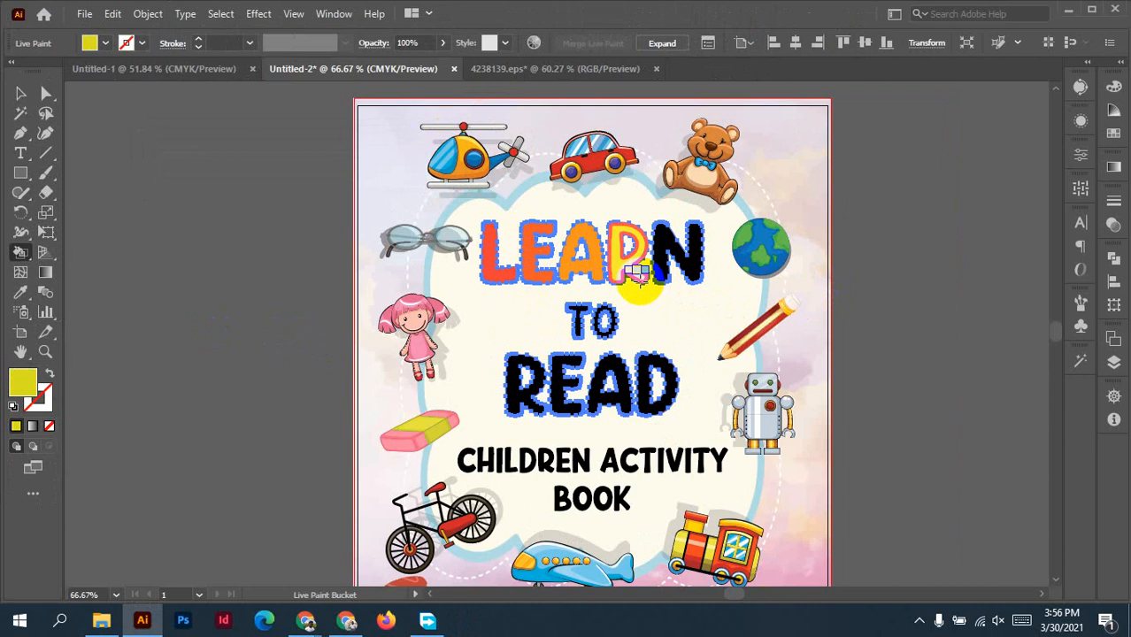
{"action": "left_click", "coordinate": [639, 274]}
{"action": "key", "text": "Right"}
{"action": "key", "text": "Right"}
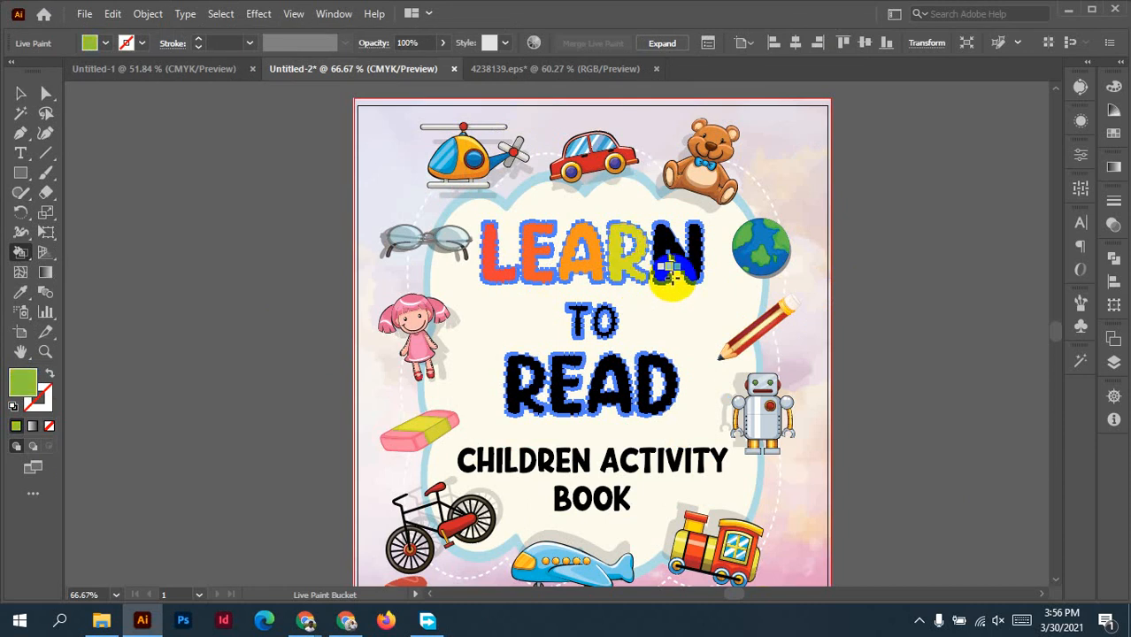
{"action": "left_click", "coordinate": [662, 271]}
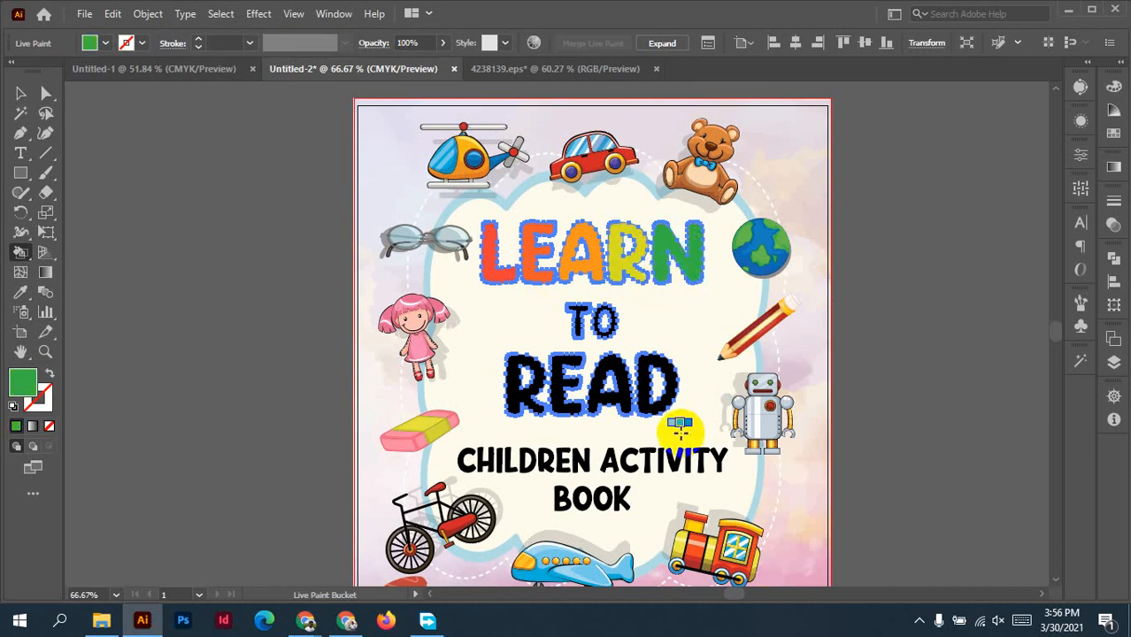
Fill the "T" and "O" of "TO" with dark green shades using Live Paint.
{"action": "key", "text": "Right"}
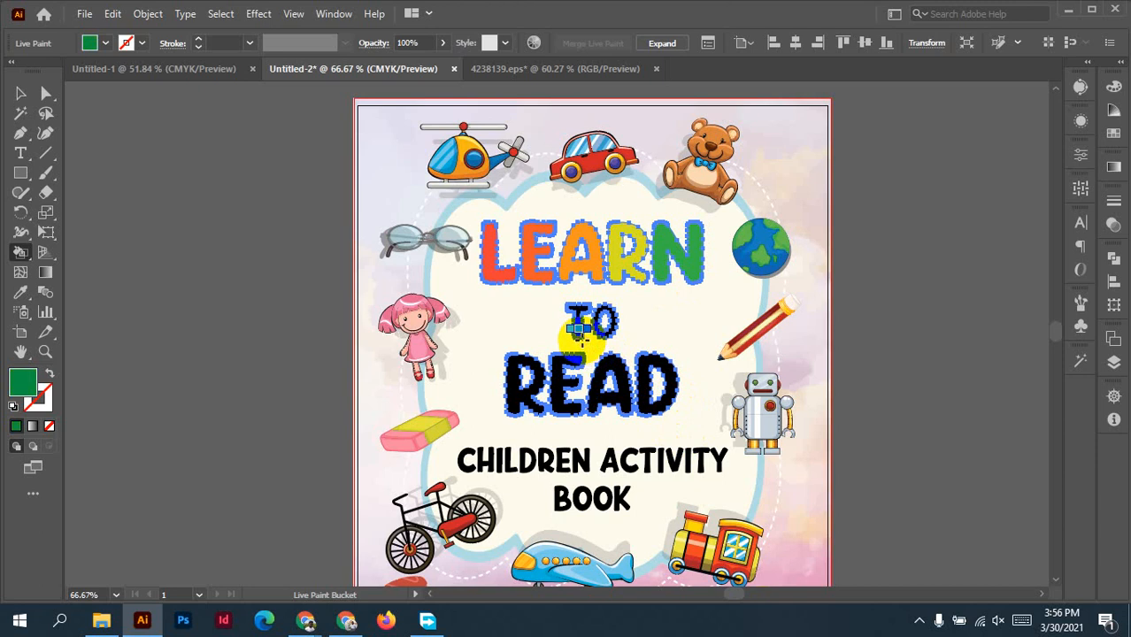
{"action": "key", "text": "Right"}
{"action": "left_click", "coordinate": [578, 324]}
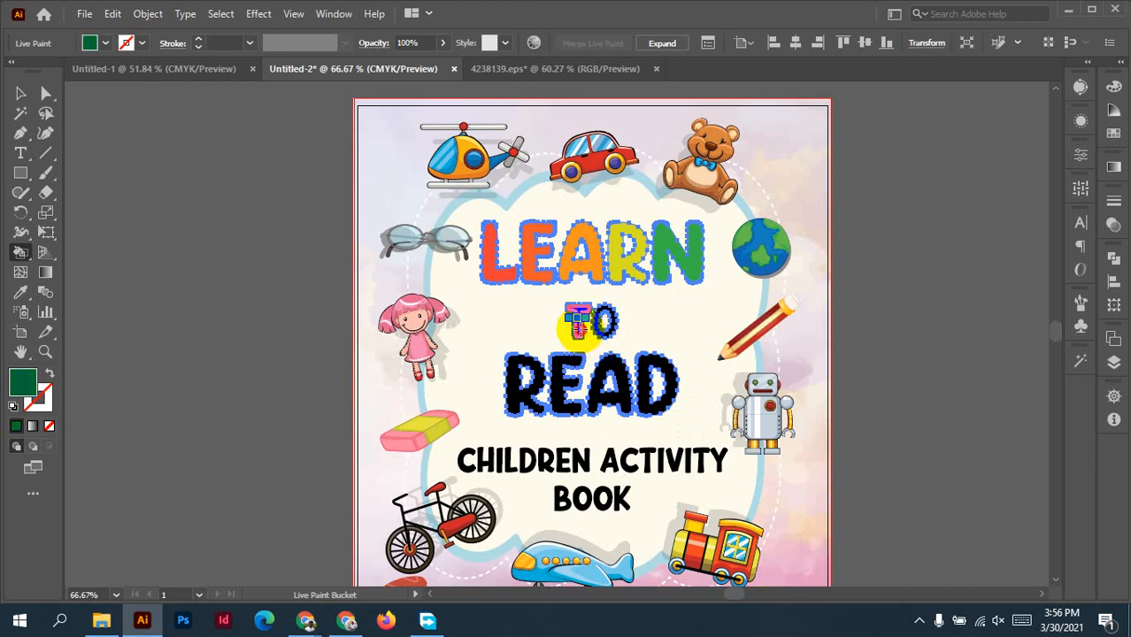
{"action": "key", "text": "Left"}
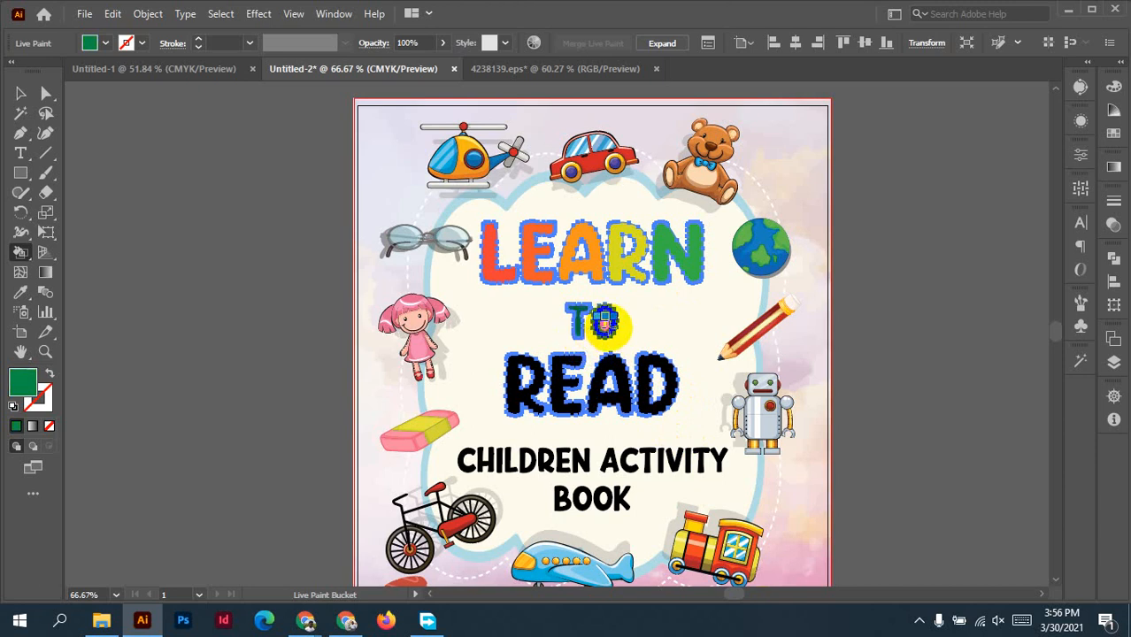
{"action": "left_click", "coordinate": [610, 324]}
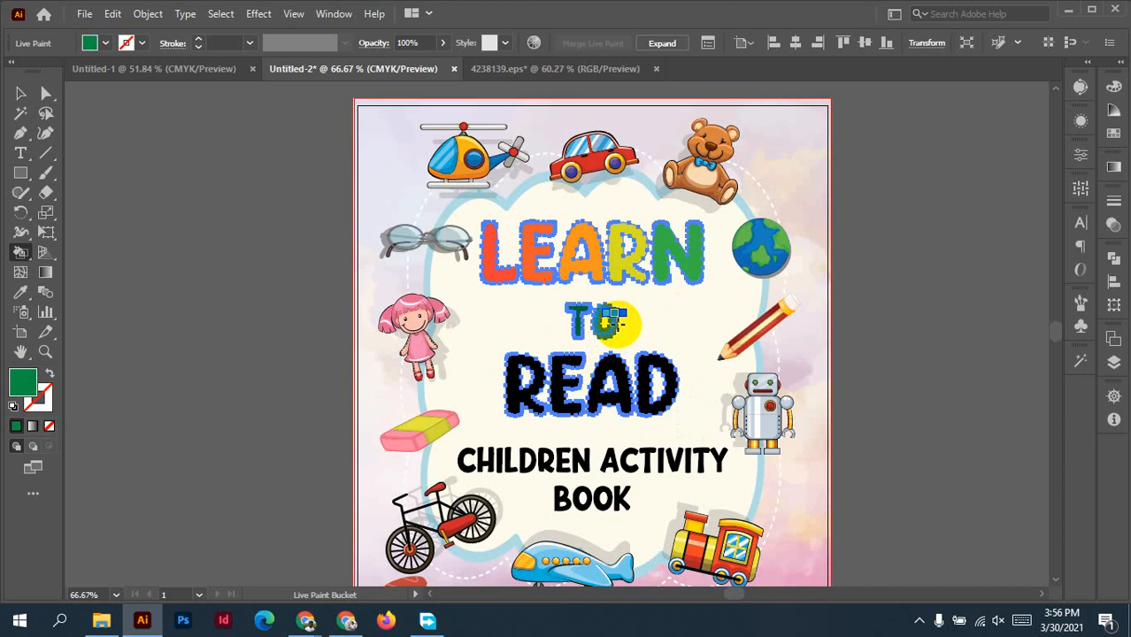
Try green and teal on the "R" of "READ" and fill it with light blue.
{"action": "key", "text": "Right"}
{"action": "key", "text": "Left"}
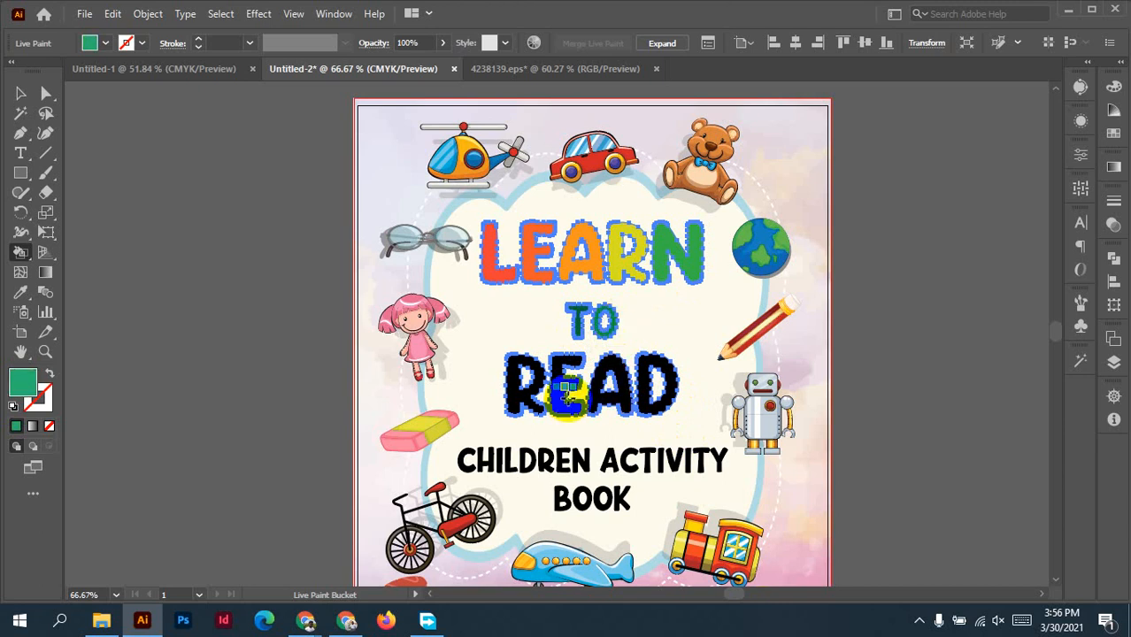
{"action": "left_click", "coordinate": [518, 394]}
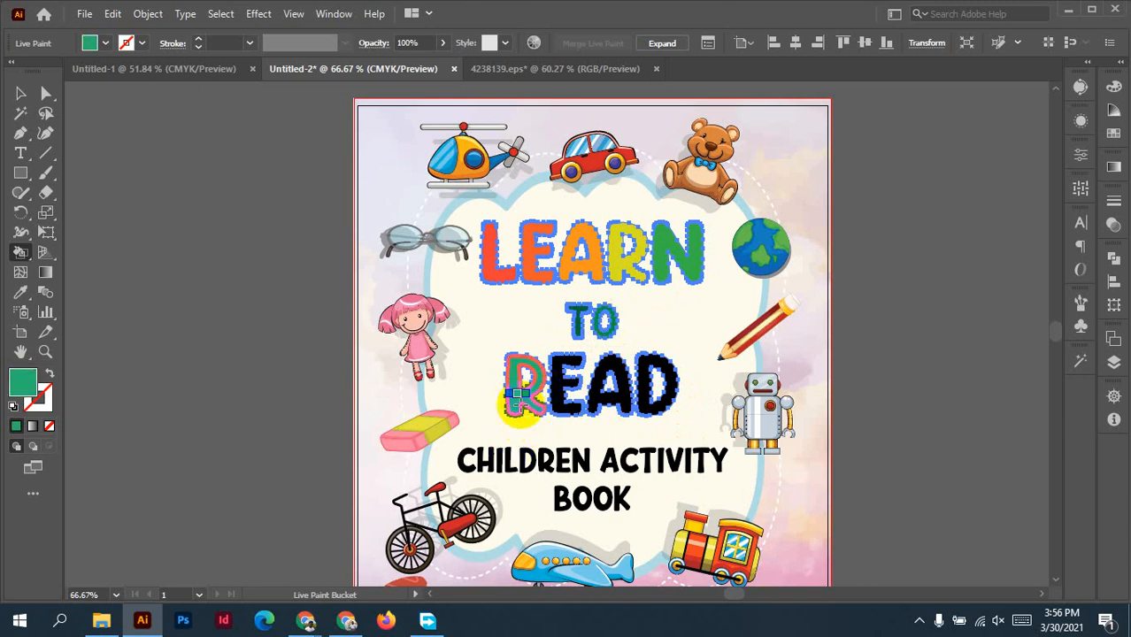
{"action": "key", "text": "Right"}
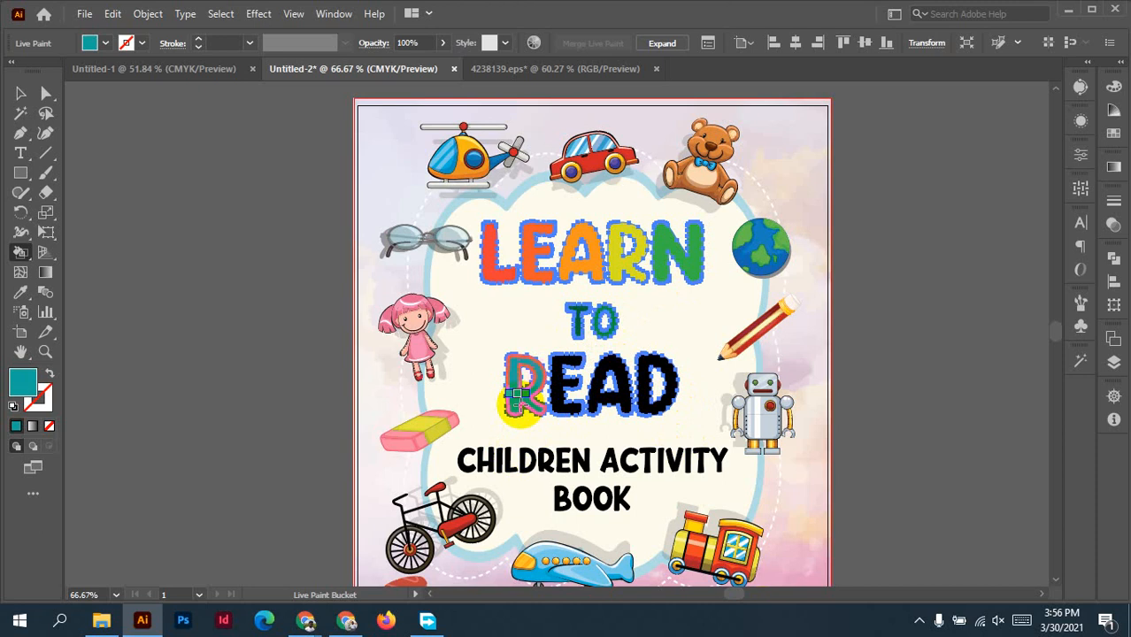
{"action": "key", "text": "Right"}
{"action": "left_click", "coordinate": [519, 405]}
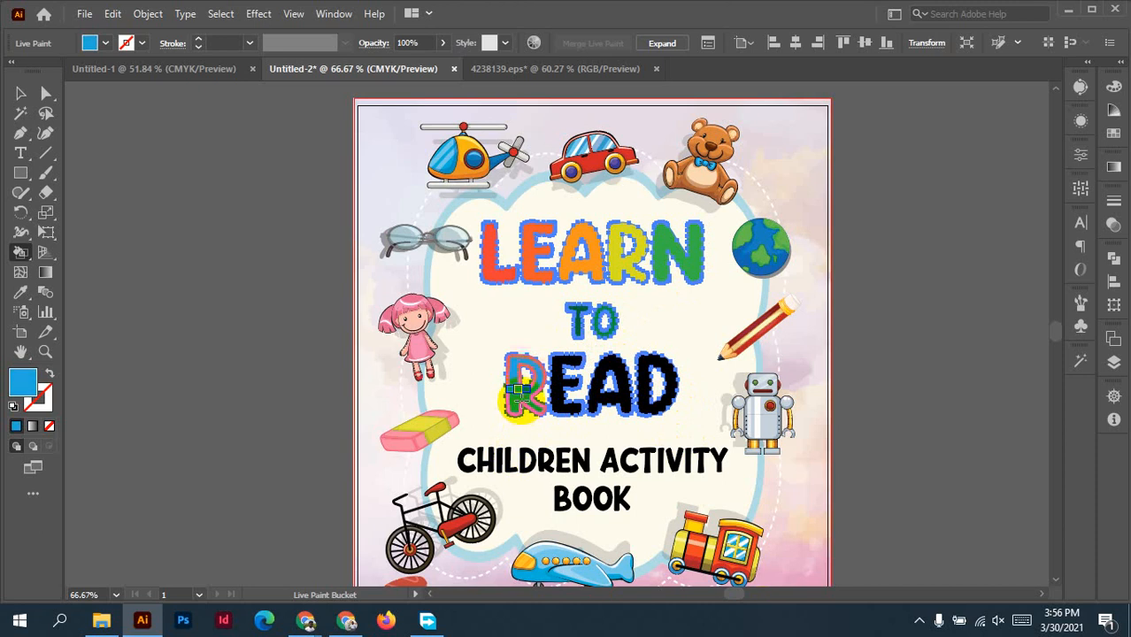
Fill the "E", "A" and "D" of "READ" with medium blue, dark blue and navy, and deselect the lettering.
{"action": "key", "text": "Right"}
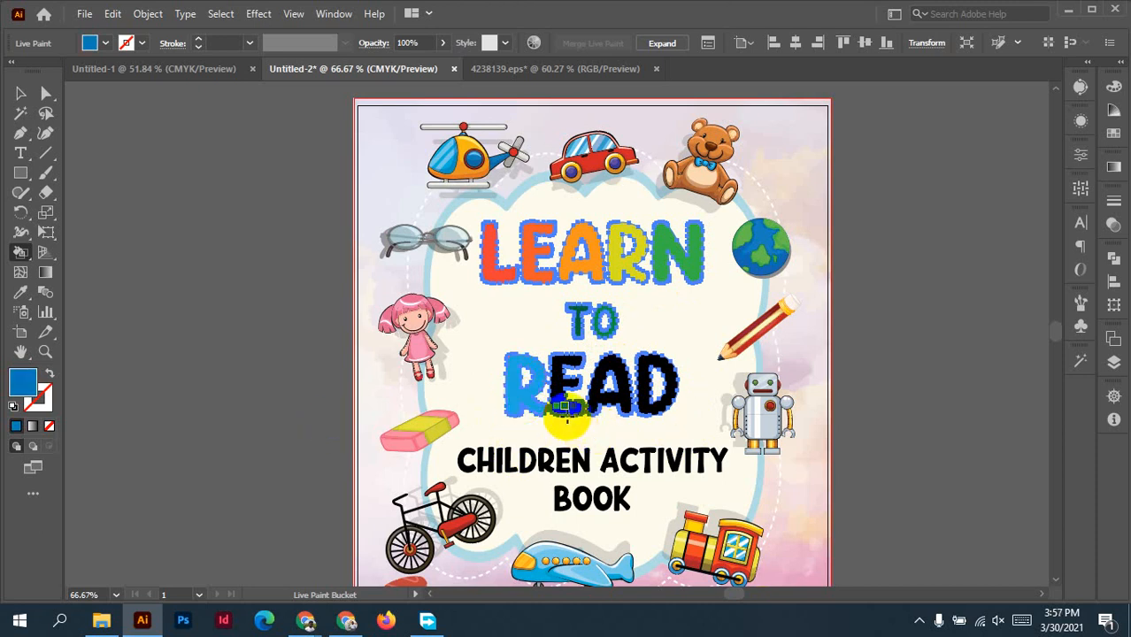
{"action": "left_click", "coordinate": [559, 398]}
{"action": "key", "text": "Right"}
{"action": "left_click", "coordinate": [593, 399]}
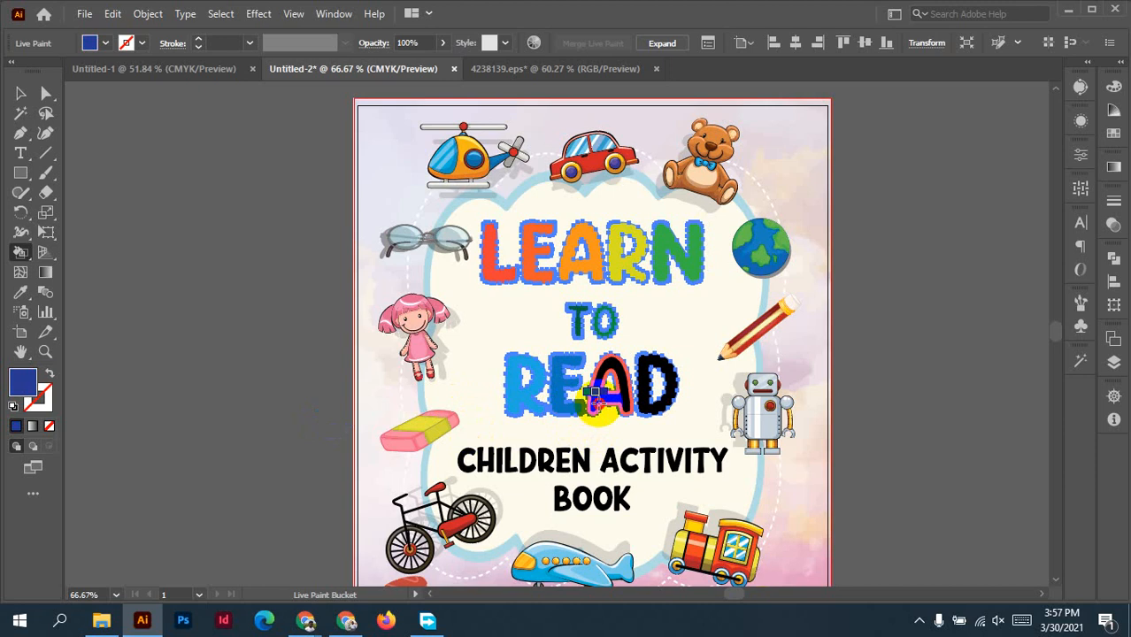
{"action": "key", "text": "Right"}
{"action": "left_click", "coordinate": [653, 397]}
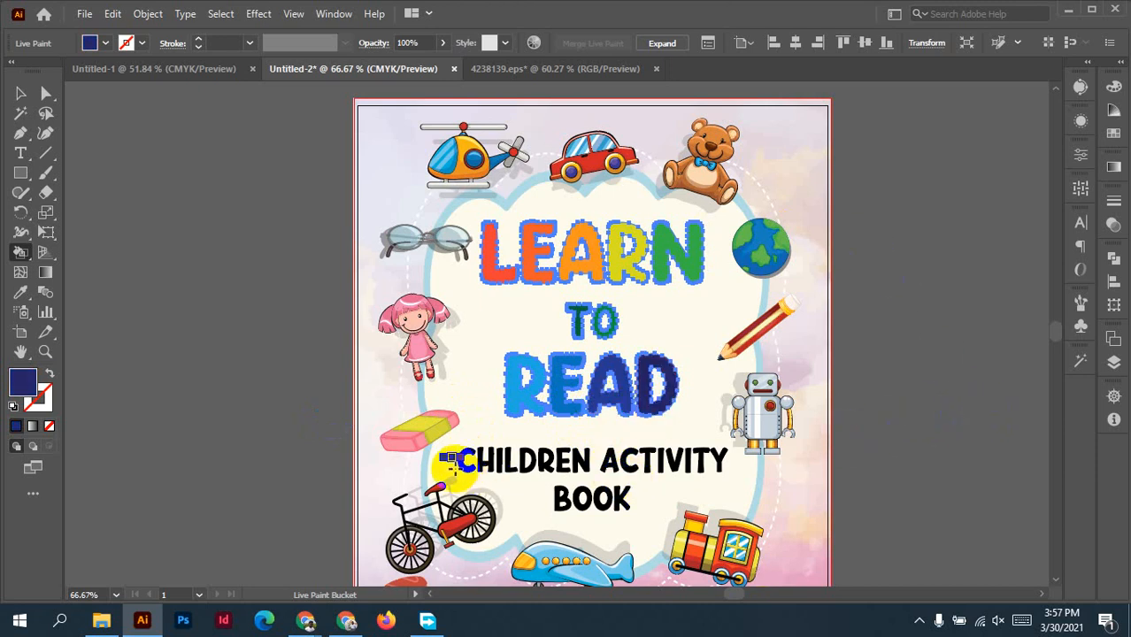
{"action": "key", "text": "Right"}
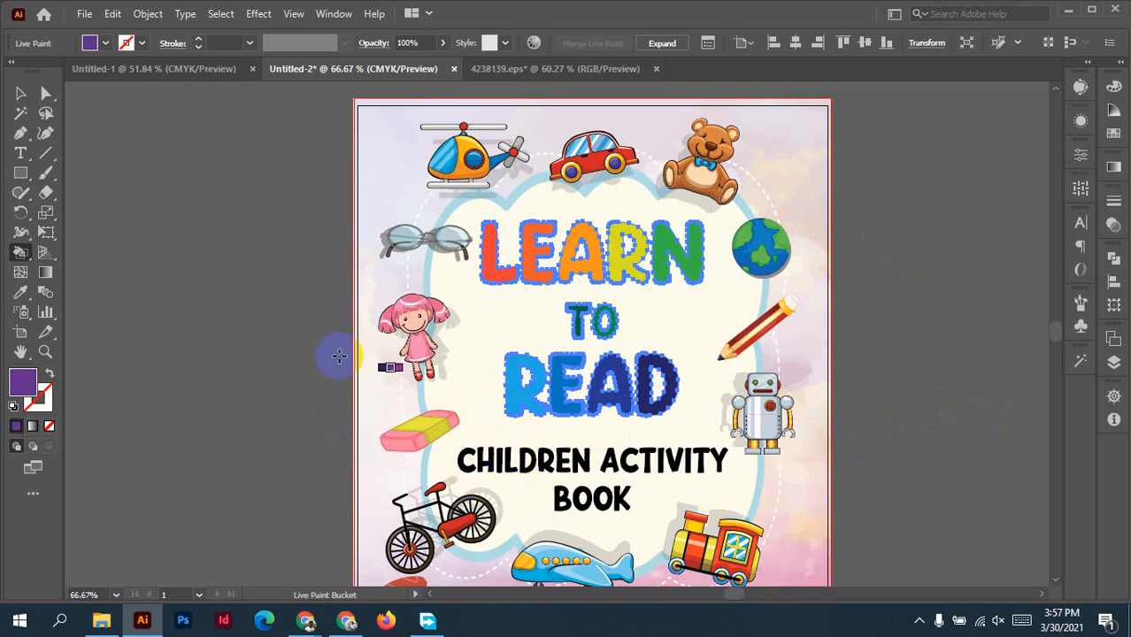
{"action": "left_click", "coordinate": [21, 92]}
{"action": "left_click", "coordinate": [938, 327]}
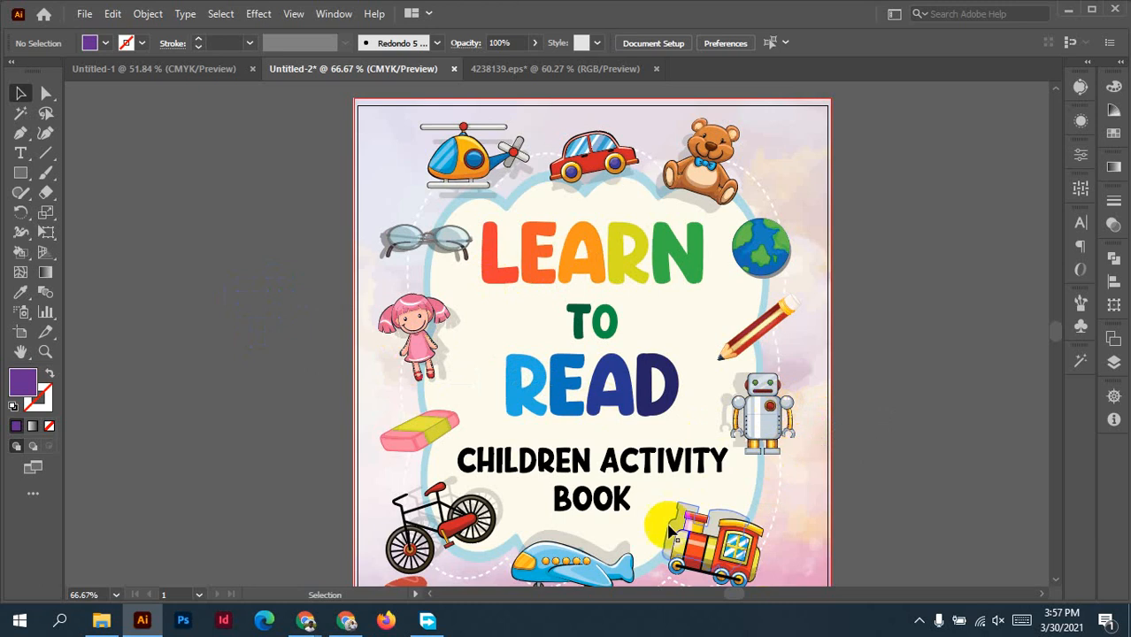
Select the outlined "CHILDREN ACTIVITY BOOK" subtitle and set the Live Paint Bucket to the purple swatch.
{"action": "scroll", "coordinate": [620, 529], "scroll_direction": "up", "scroll_amount": 3}
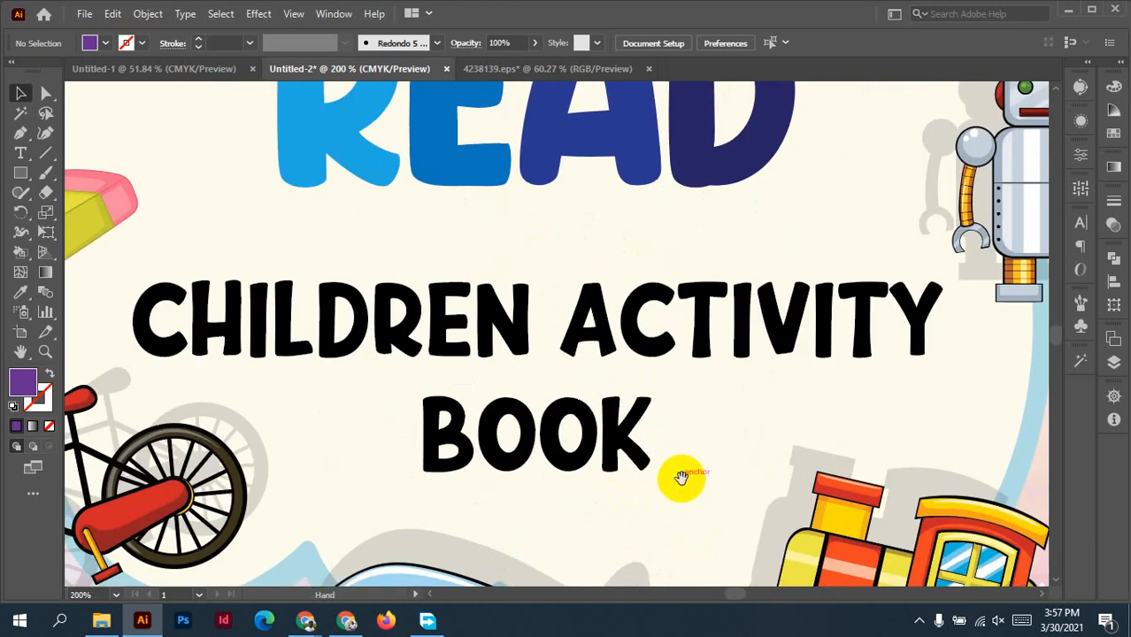
{"action": "scroll", "coordinate": [682, 474], "scroll_direction": "up", "scroll_amount": 2}
{"action": "left_click", "coordinate": [606, 405]}
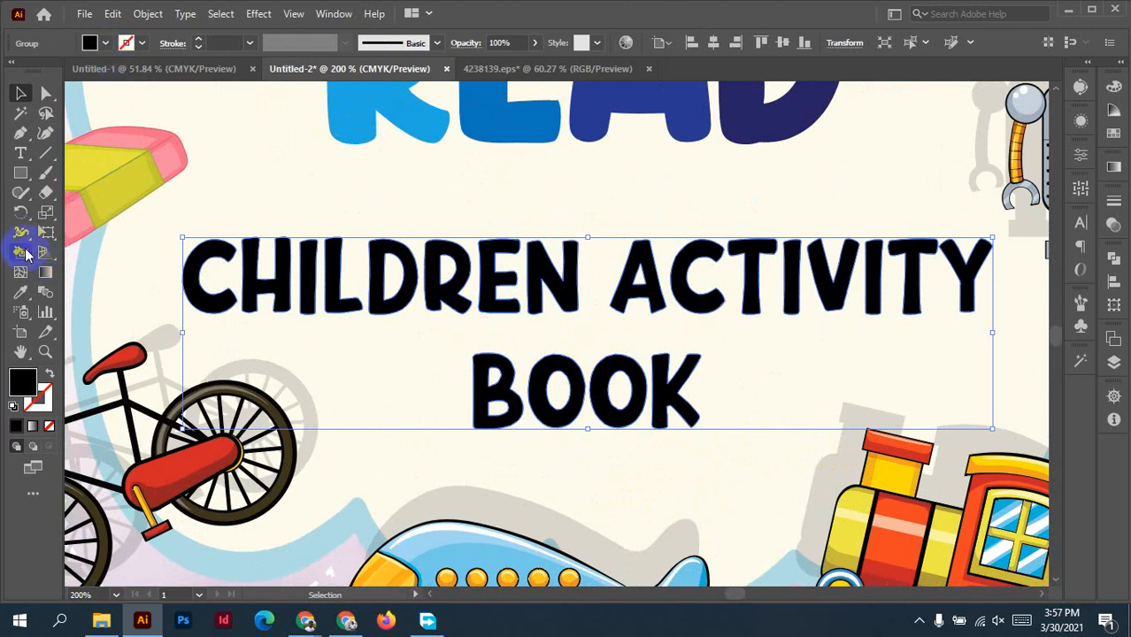
{"action": "left_click", "coordinate": [26, 253]}
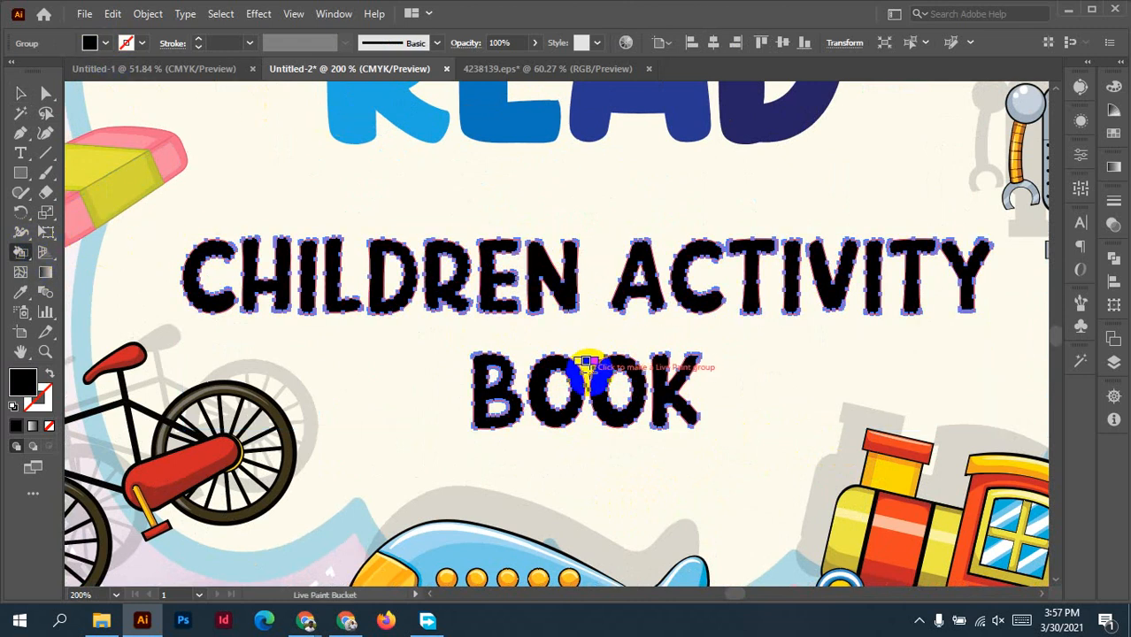
{"action": "left_click", "coordinate": [104, 43]}
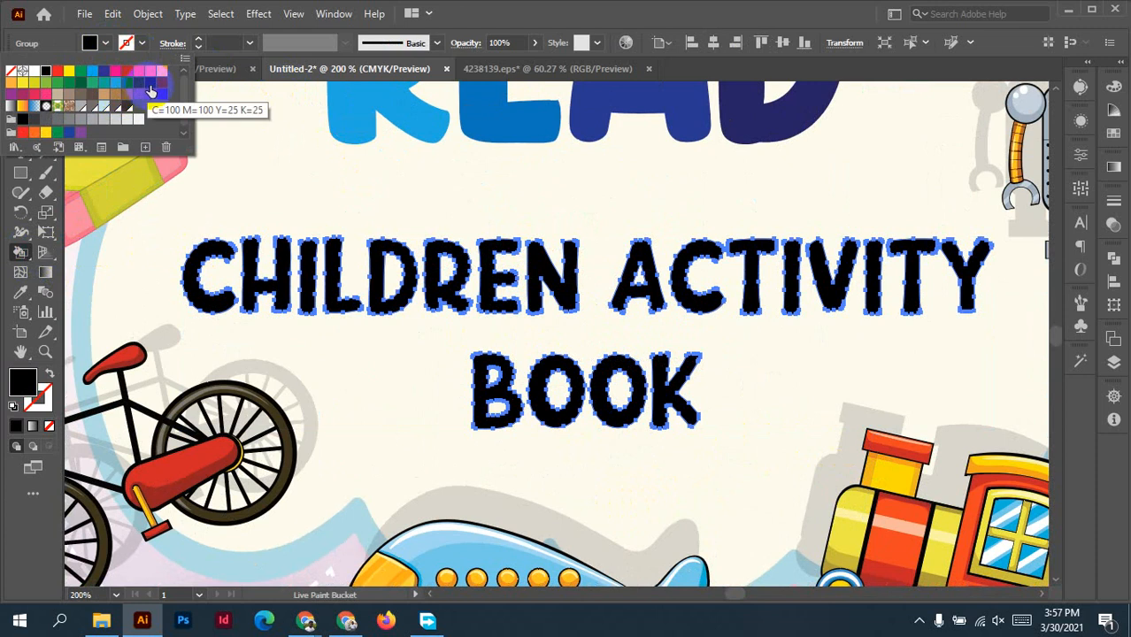
{"action": "left_click", "coordinate": [162, 85]}
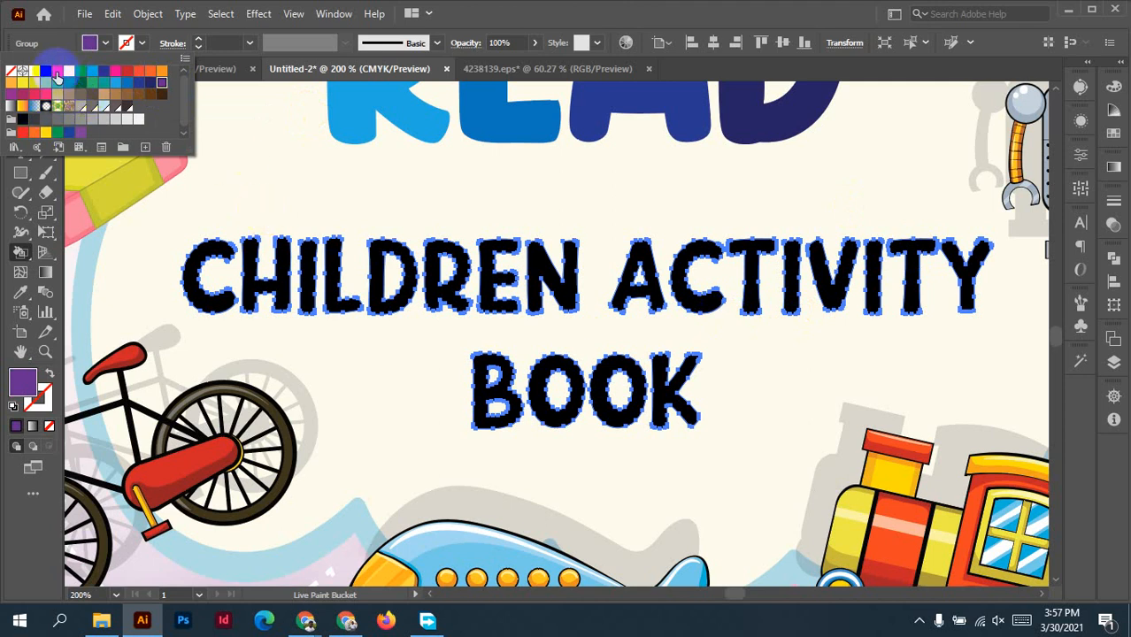
Fill the "C" and "H" of "CHILDREN" with purple, the "I" with magenta-purple and the "L" with dark crimson.
{"action": "left_click", "coordinate": [188, 275]}
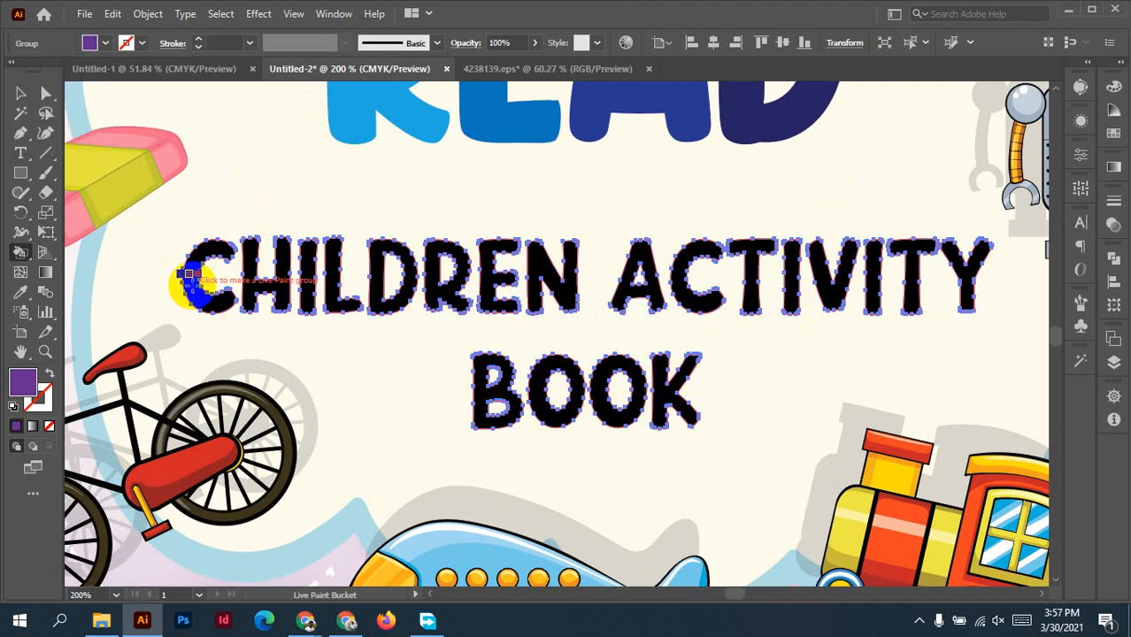
{"action": "left_click", "coordinate": [190, 278]}
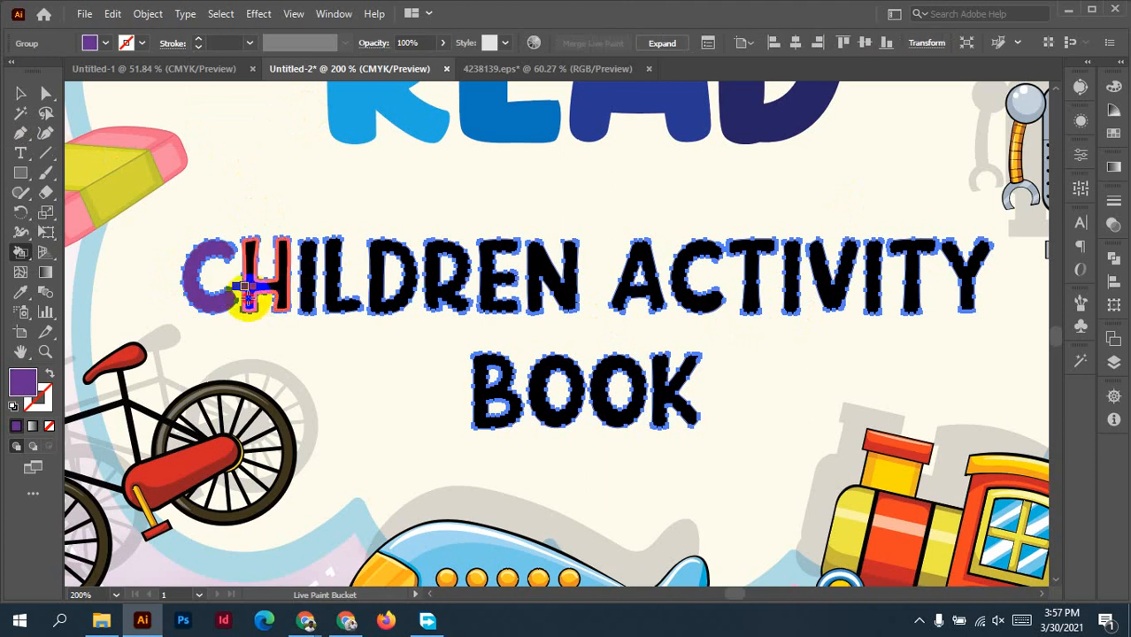
{"action": "left_click", "coordinate": [247, 289]}
{"action": "left_click", "coordinate": [305, 292]}
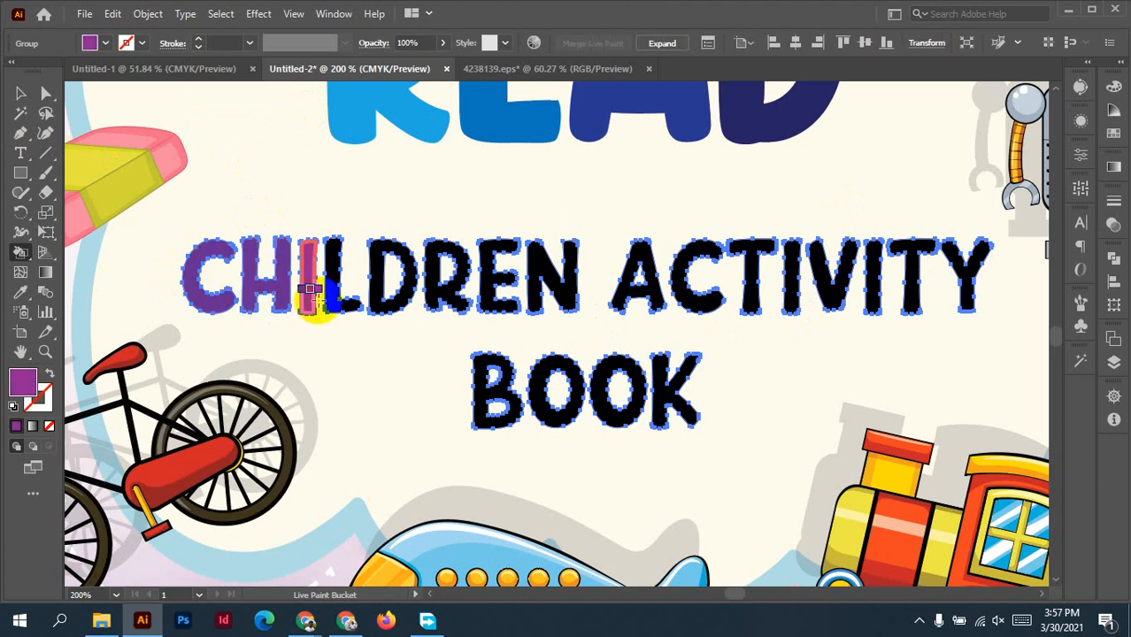
{"action": "key", "text": "Right"}
{"action": "left_click", "coordinate": [336, 292]}
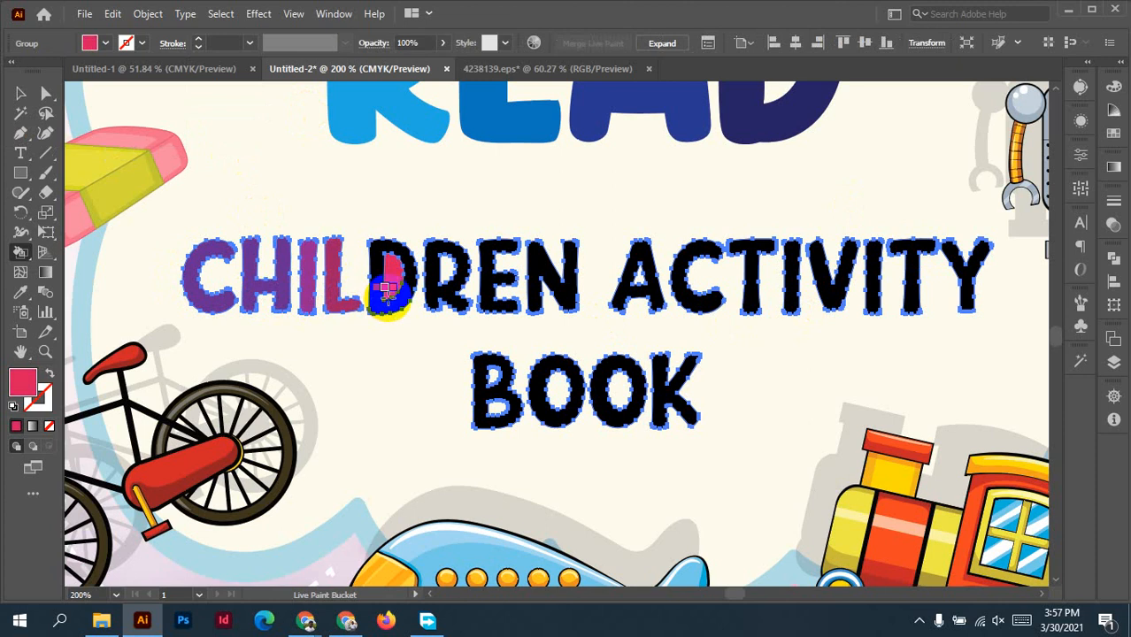
Undo the fill inside the counter of the "D" of "CHILDREN" and fill the letter itself with hot pink.
{"action": "scroll", "coordinate": [387, 288], "scroll_direction": "up", "scroll_amount": 3}
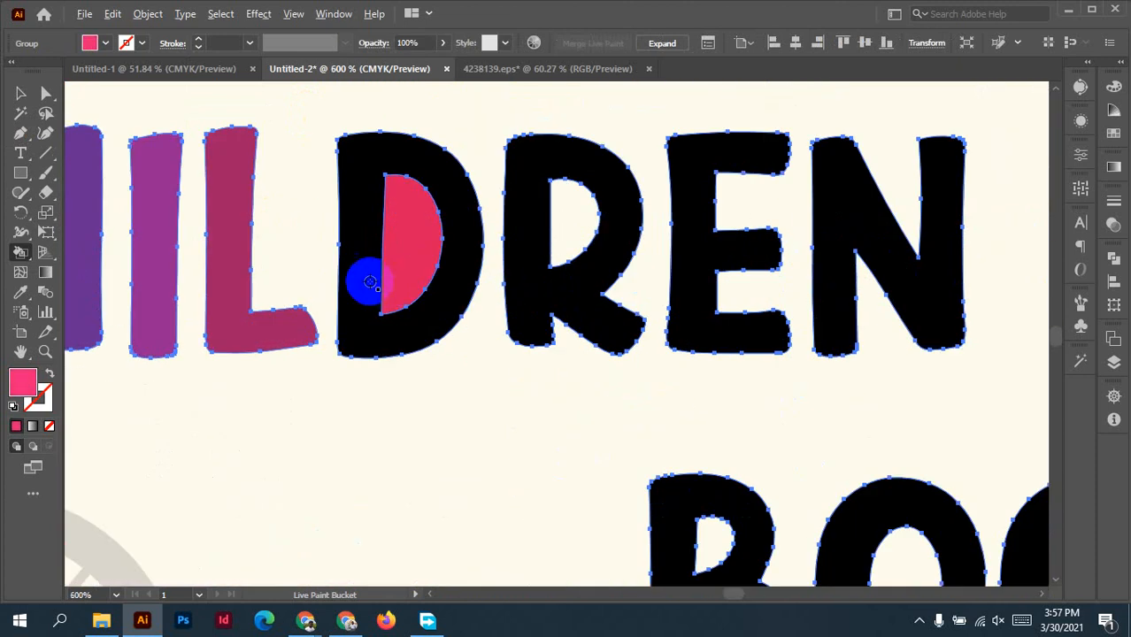
{"action": "key", "text": "ctrl+z"}
{"action": "left_click", "coordinate": [433, 330]}
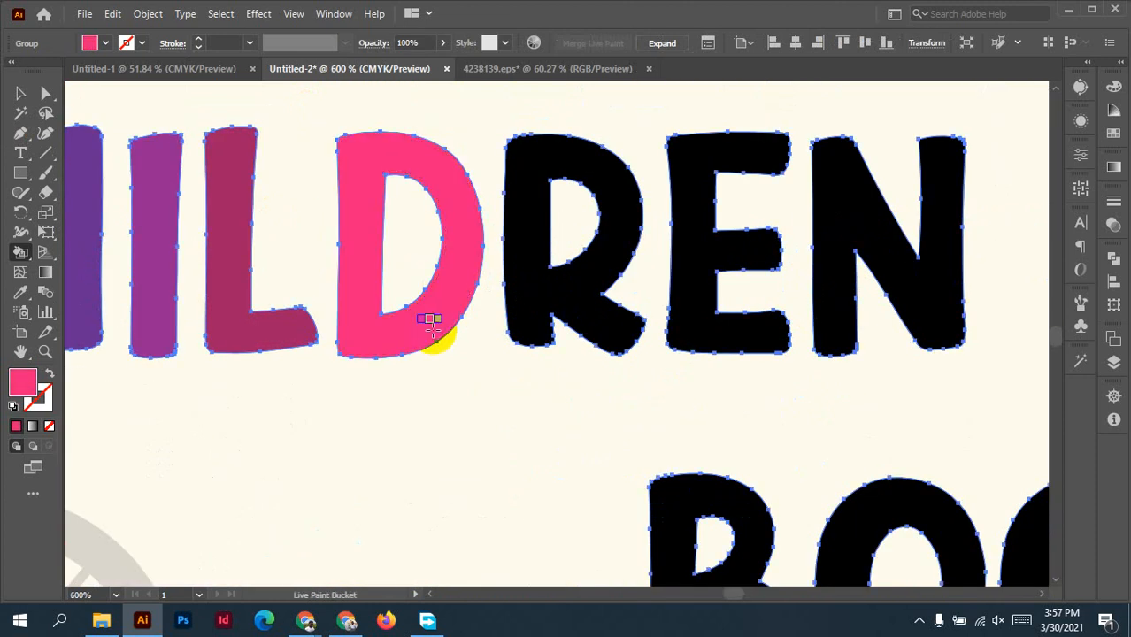
Fill the "R" of "CHILDREN" with red.
{"action": "key", "text": "Right"}
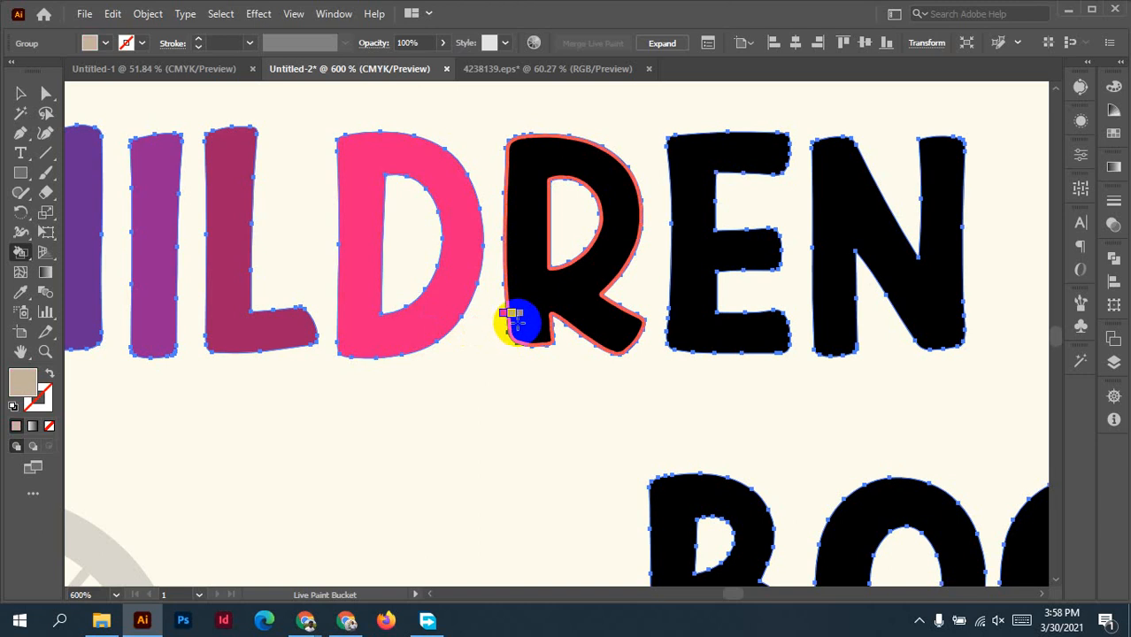
{"action": "left_click", "coordinate": [528, 319]}
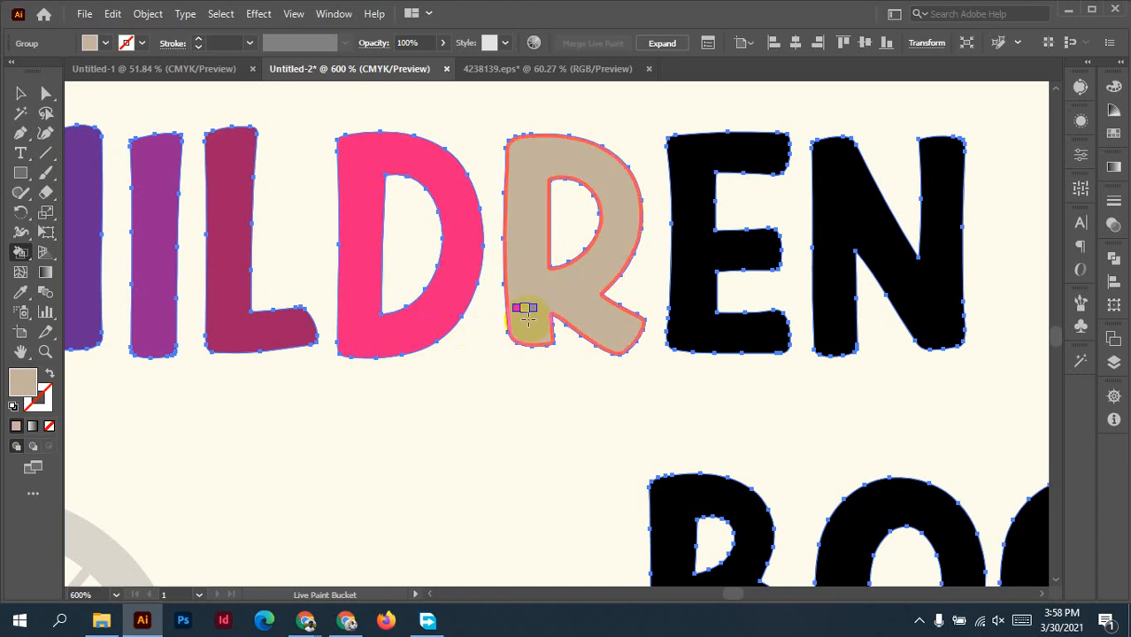
{"action": "key", "text": "Left"}
{"action": "key", "text": "Left"}
{"action": "key", "text": "Left"}
{"action": "key", "text": "Left"}
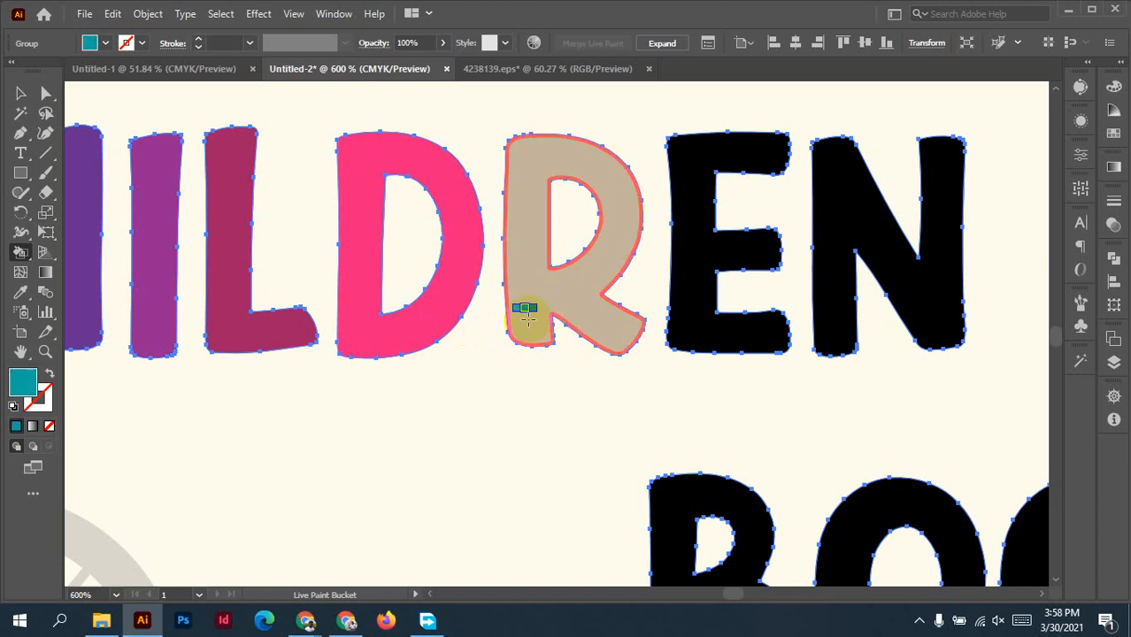
{"action": "key", "text": "Left"}
{"action": "key", "text": "Left"}
{"action": "key", "text": "Left"}
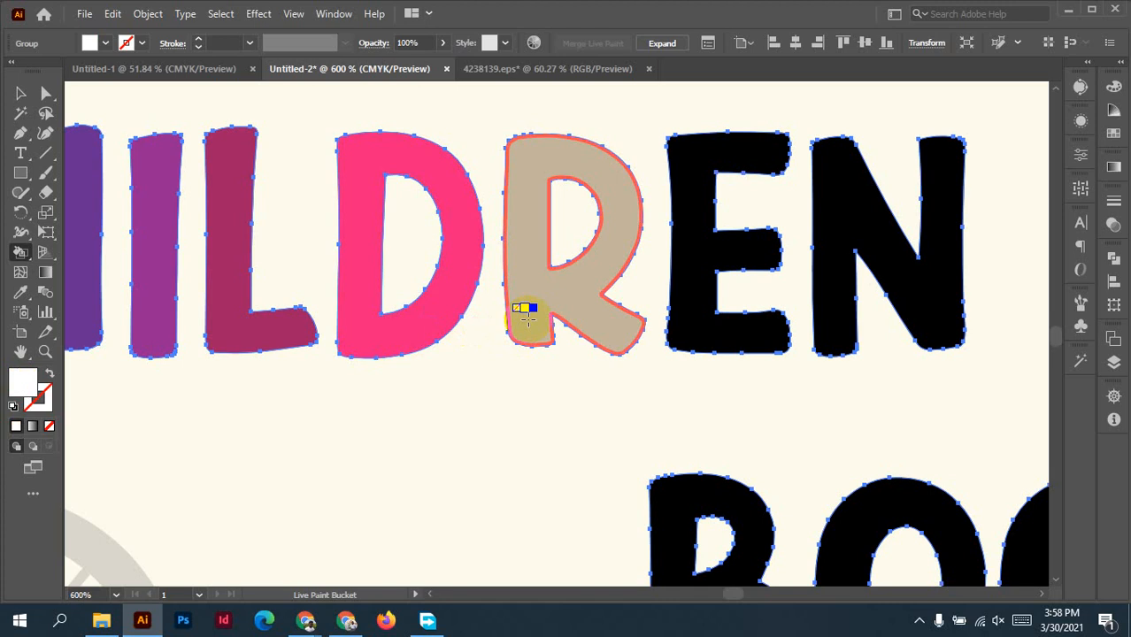
{"action": "key", "text": "Left"}
{"action": "key", "text": "Left"}
{"action": "left_click", "coordinate": [527, 318]}
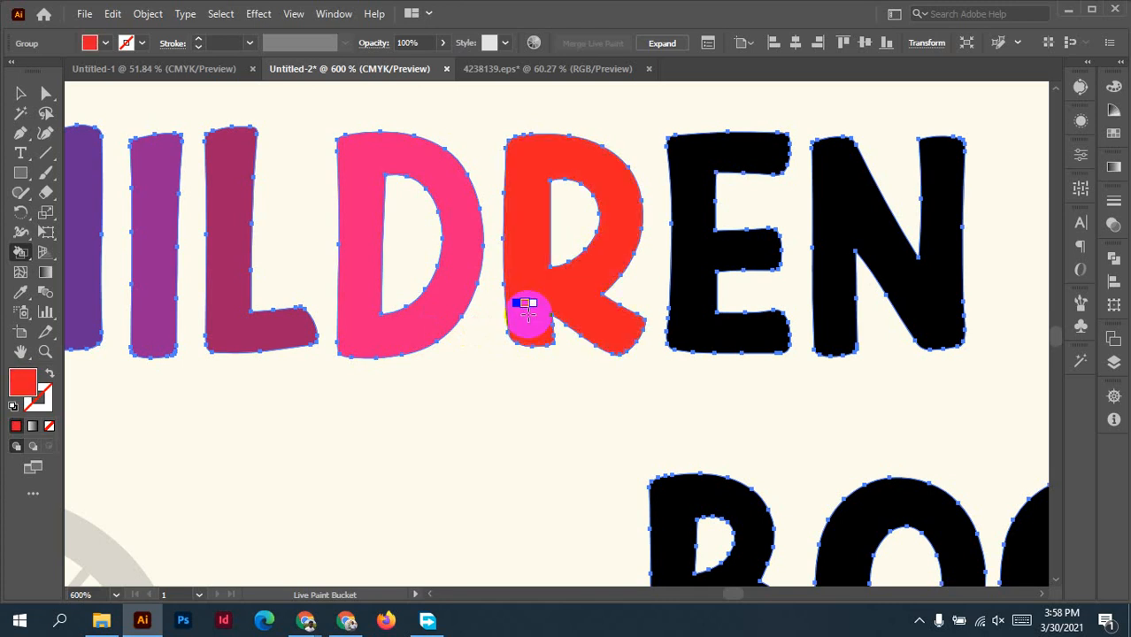
Fill the "E" of "CHILDREN" with yellow and the "N" with green.
{"action": "key", "text": "Left"}
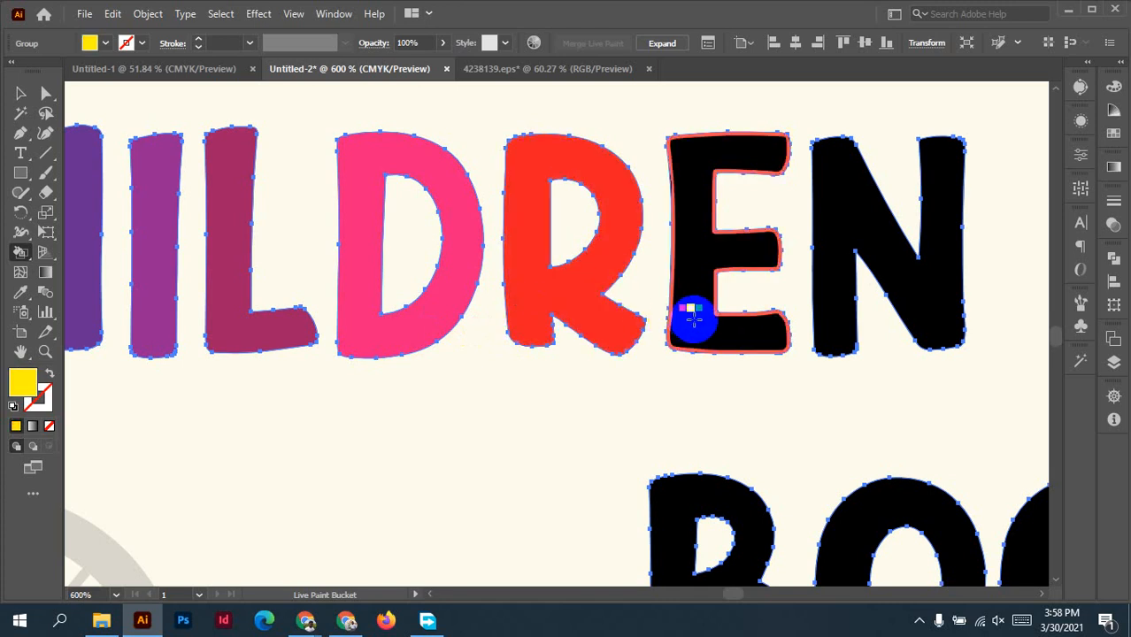
{"action": "left_click", "coordinate": [693, 317]}
{"action": "key", "text": "Left"}
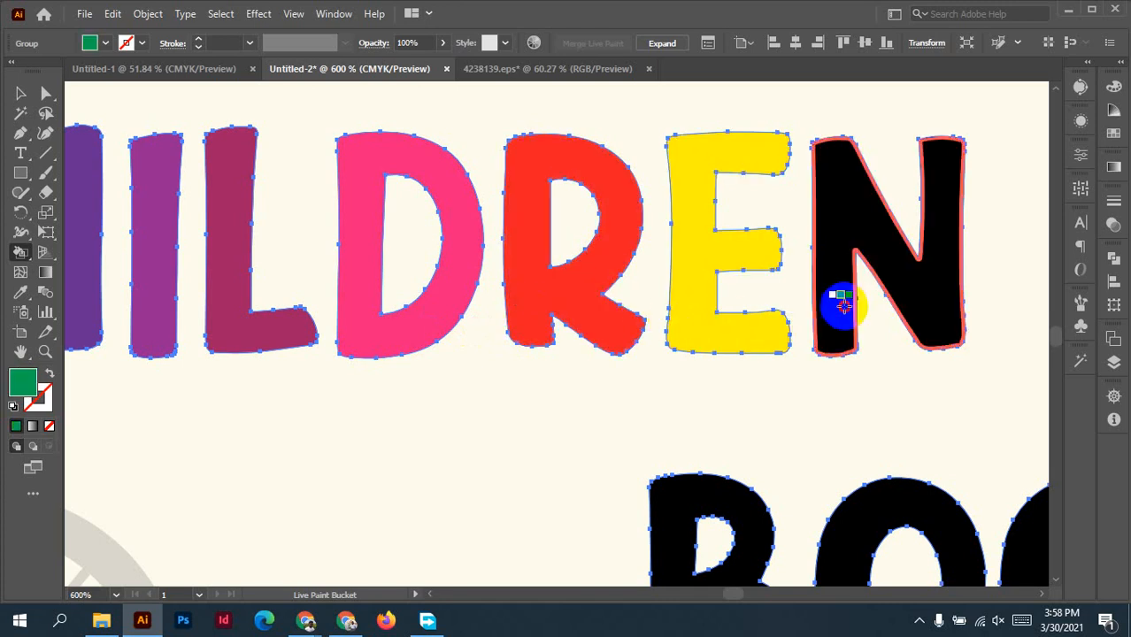
{"action": "left_click", "coordinate": [841, 307]}
Fill the "A" of "ACTIVITY" with sky blue and the "C" with dark blue.
{"action": "scroll", "coordinate": [723, 332], "scroll_direction": "down", "scroll_amount": 3}
{"action": "scroll", "coordinate": [720, 354], "scroll_direction": "up", "scroll_amount": 2}
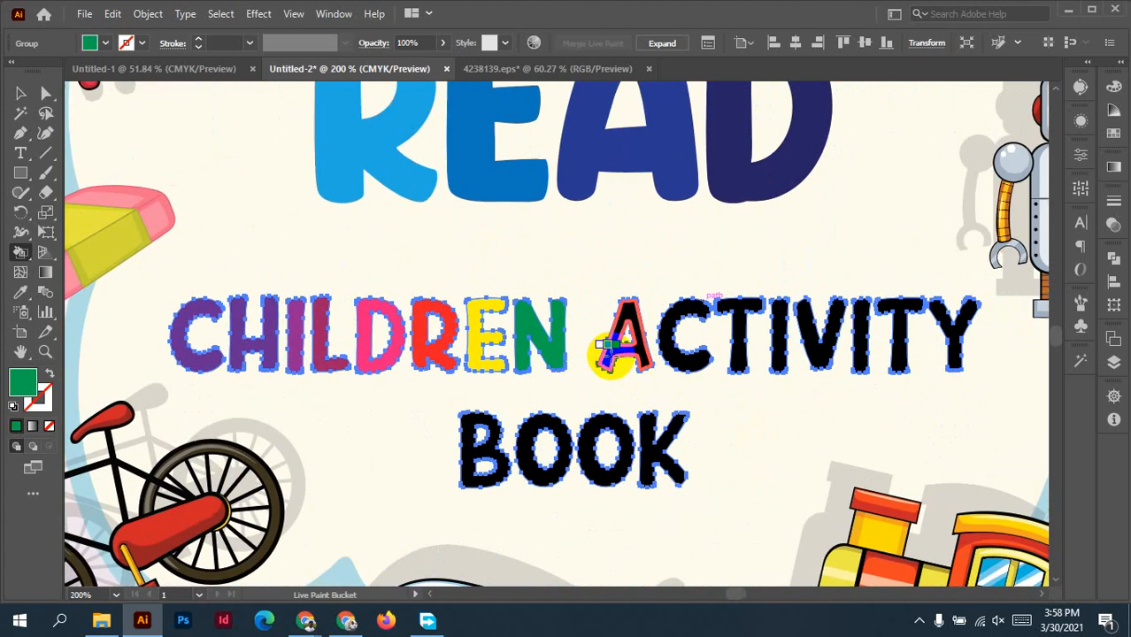
{"action": "key", "text": "Left"}
{"action": "left_click", "coordinate": [611, 350]}
{"action": "key", "text": "Left"}
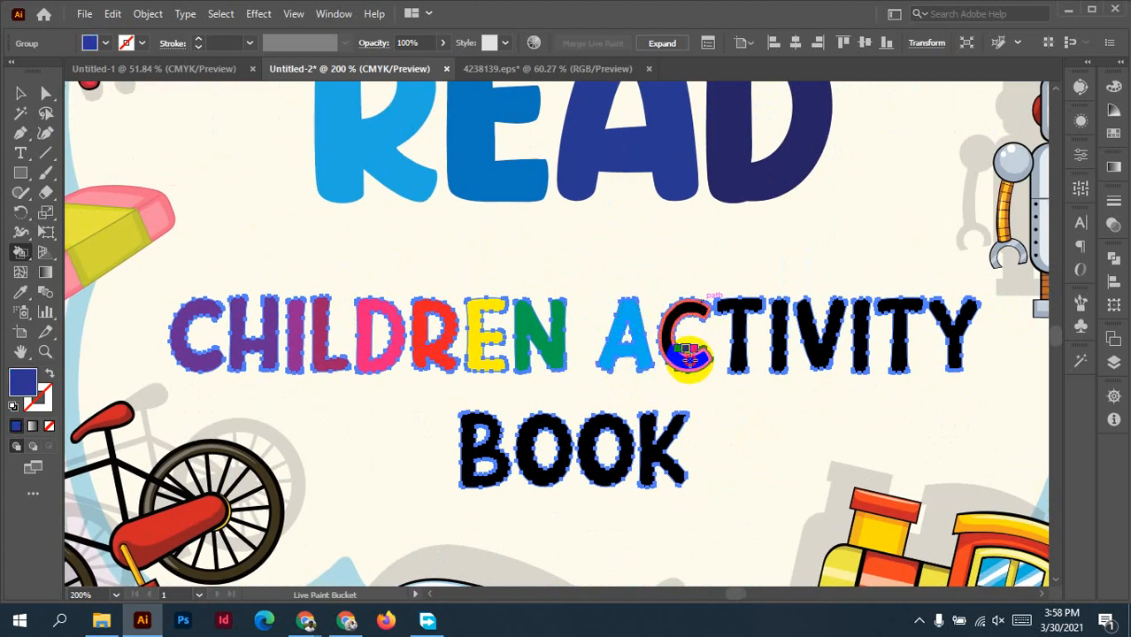
{"action": "left_click", "coordinate": [685, 352]}
Fill the first "T" of "ACTIVITY" with hot pink, the first "I" with dark red and the "V" with orange-red.
{"action": "key", "text": "Left"}
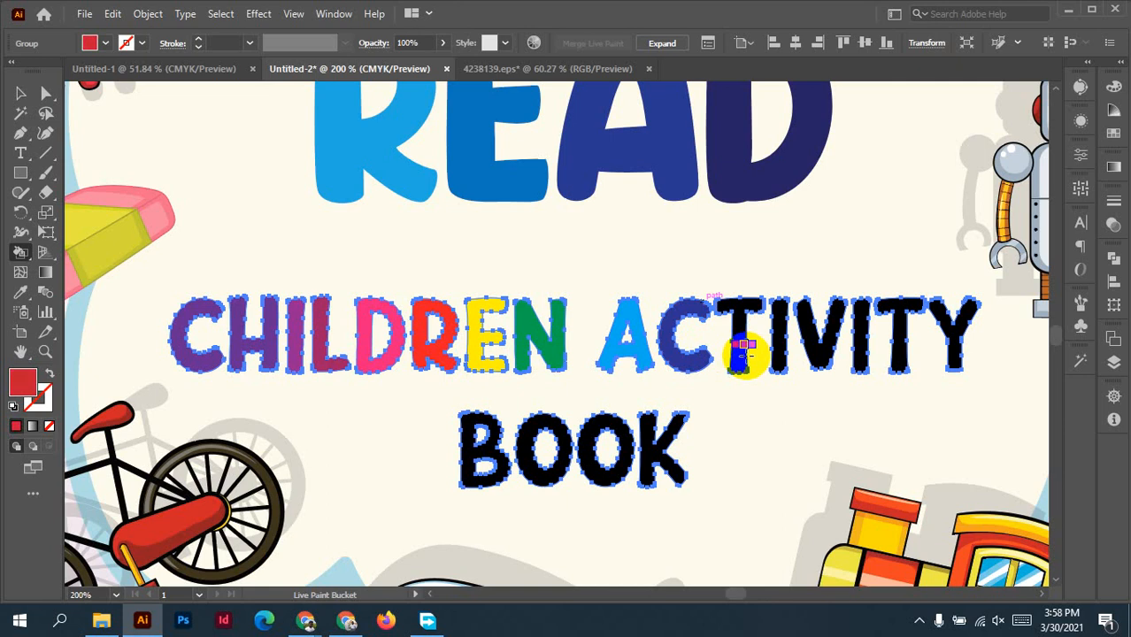
{"action": "left_click", "coordinate": [745, 350]}
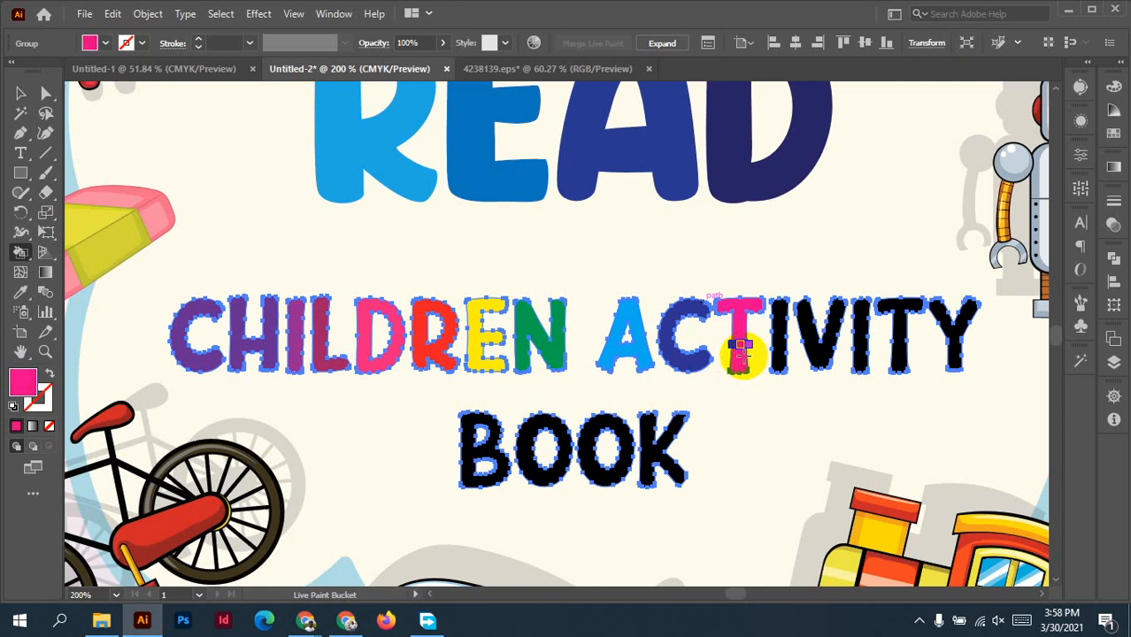
{"action": "left_click", "coordinate": [742, 351]}
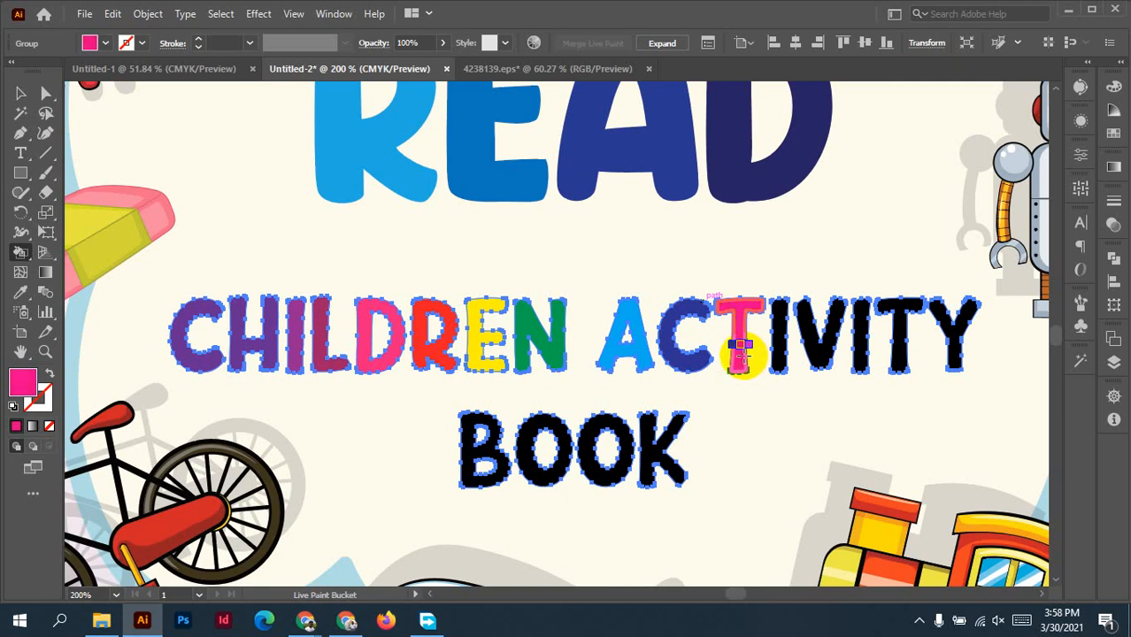
{"action": "left_click", "coordinate": [793, 352]}
{"action": "key", "text": "Left"}
{"action": "left_click", "coordinate": [793, 351]}
{"action": "left_click", "coordinate": [818, 350]}
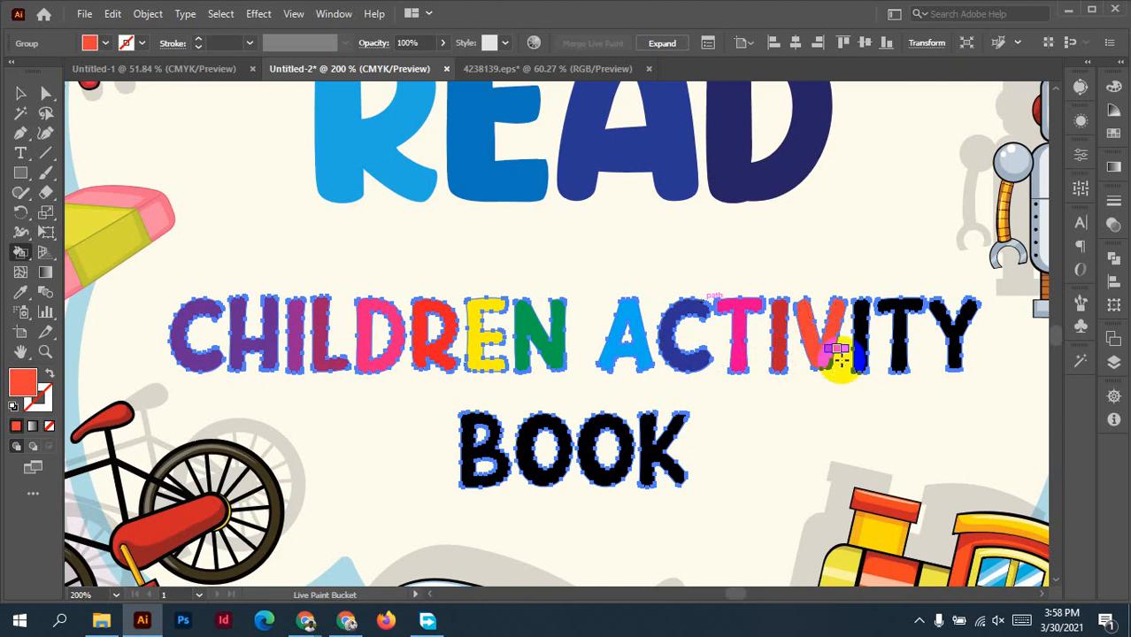
Fill the second "I" of "ACTIVITY" with reddish orange, the second "T" with orange and the "Y" with light green.
{"action": "key", "text": "Left"}
{"action": "key", "text": "Left"}
{"action": "left_click", "coordinate": [861, 351]}
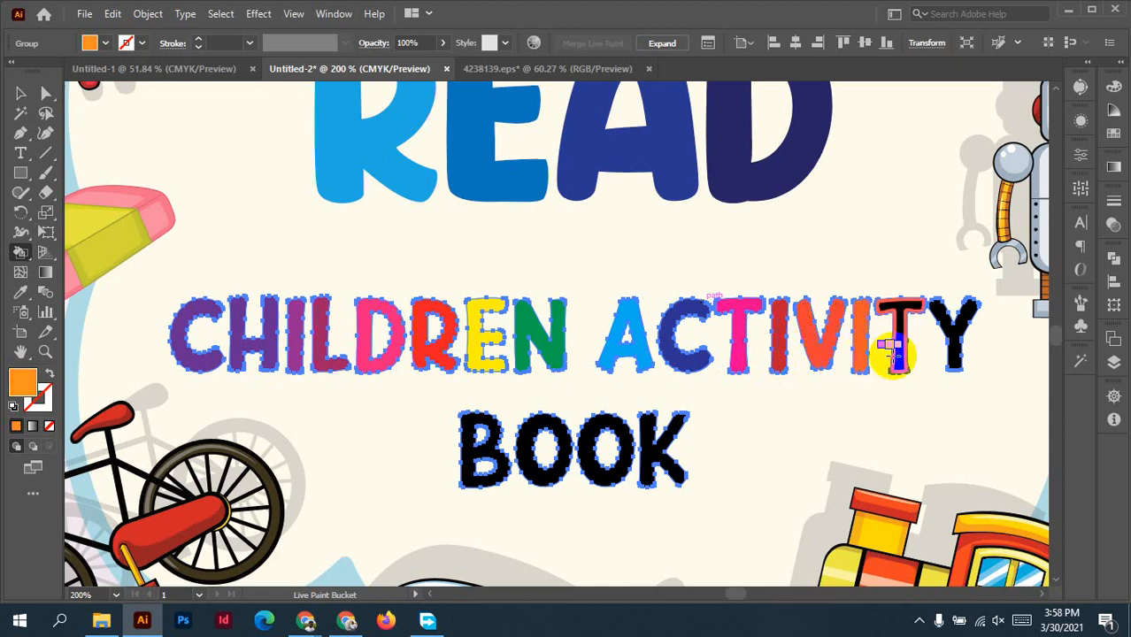
{"action": "left_click", "coordinate": [892, 352]}
{"action": "key", "text": "Left"}
{"action": "left_click", "coordinate": [892, 352]}
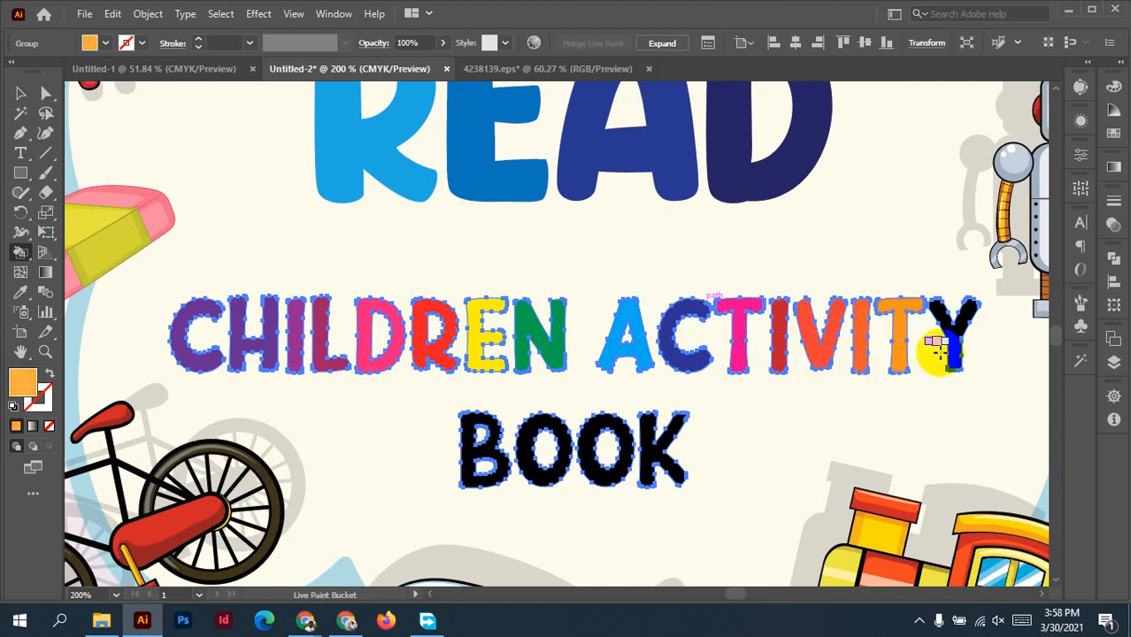
{"action": "key", "text": "Left"}
{"action": "key", "text": "Left"}
{"action": "key", "text": "Left"}
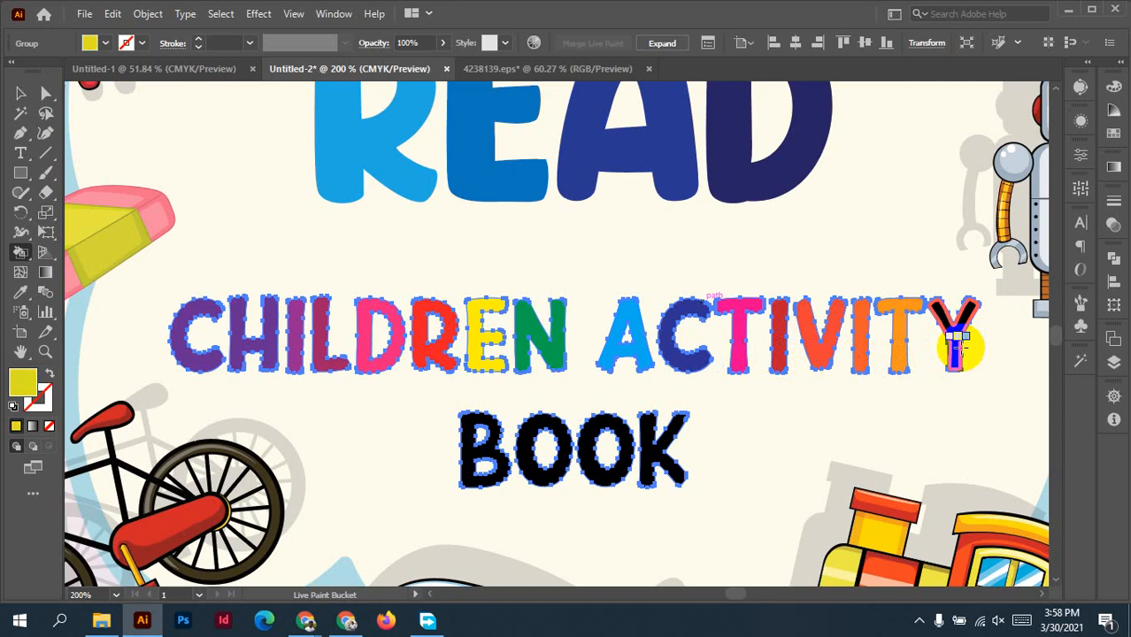
{"action": "left_click", "coordinate": [952, 343]}
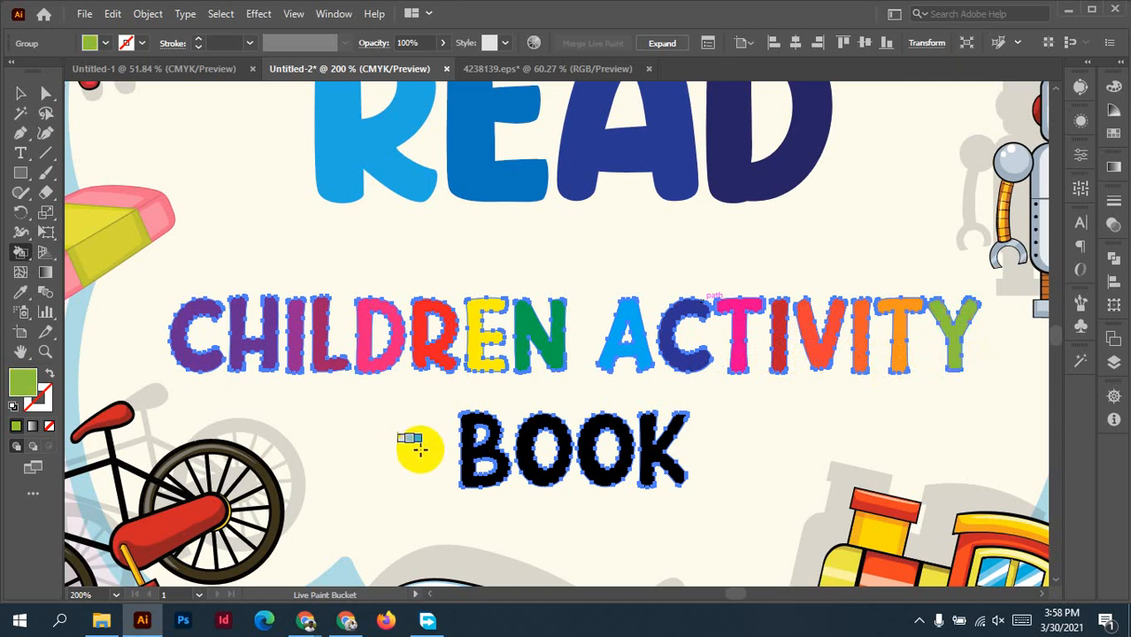
Fill the "B" of "BOOK" with dark blue.
{"action": "key", "text": "Left"}
{"action": "key", "text": "Left"}
{"action": "key", "text": "Left"}
{"action": "key", "text": "Left"}
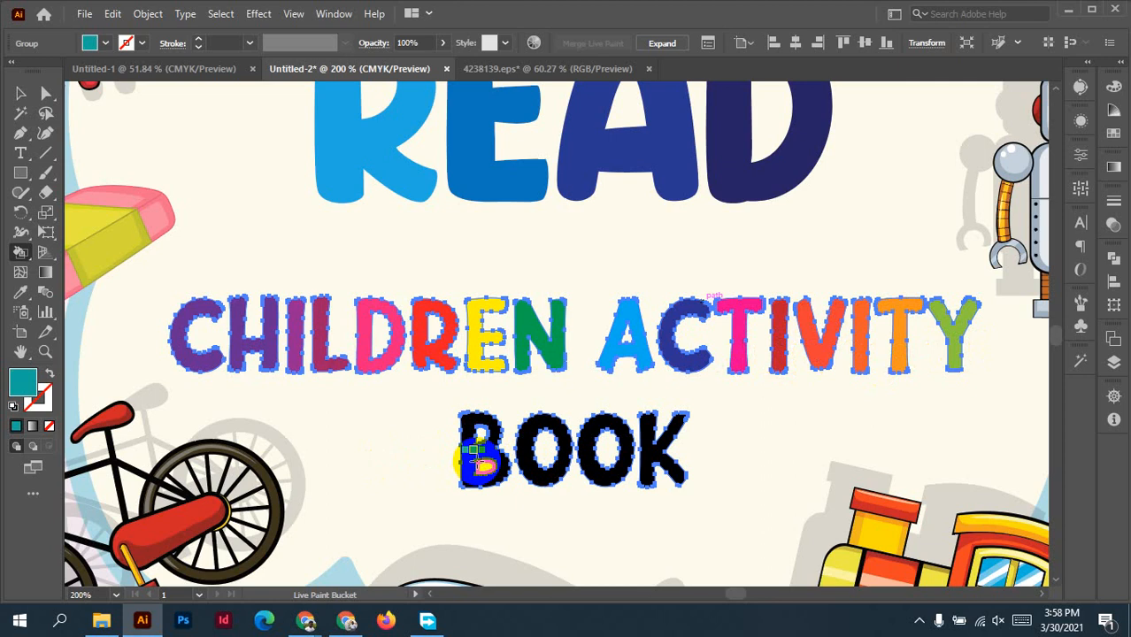
{"action": "key", "text": "Left"}
{"action": "key", "text": "Left"}
{"action": "key", "text": "Left"}
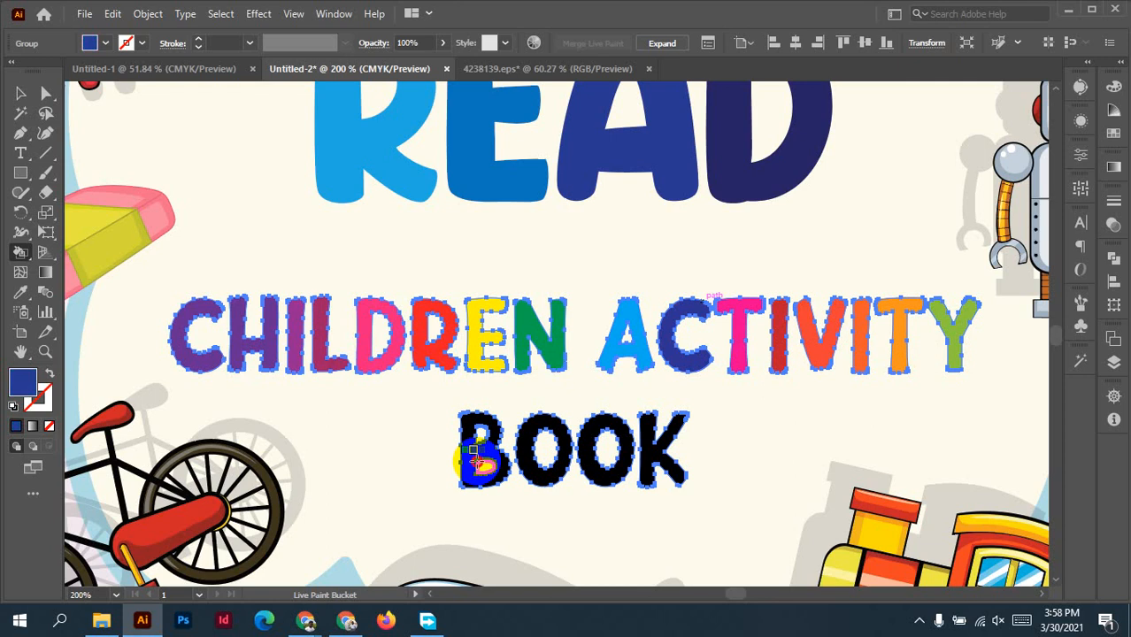
{"action": "left_click", "coordinate": [471, 453]}
{"action": "key", "text": "ctrl"}
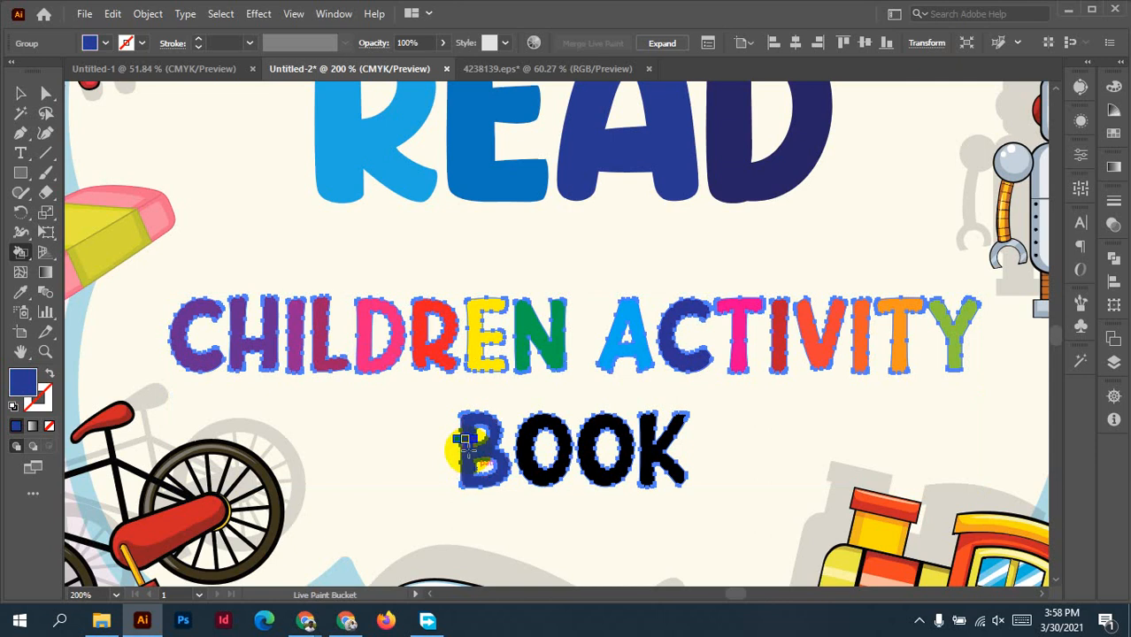
Fill the two "O"s of "BOOK" with navy and purple and the "K" with magenta-purple, and deselect the lettering.
{"action": "key", "text": "Right"}
{"action": "left_click", "coordinate": [487, 448]}
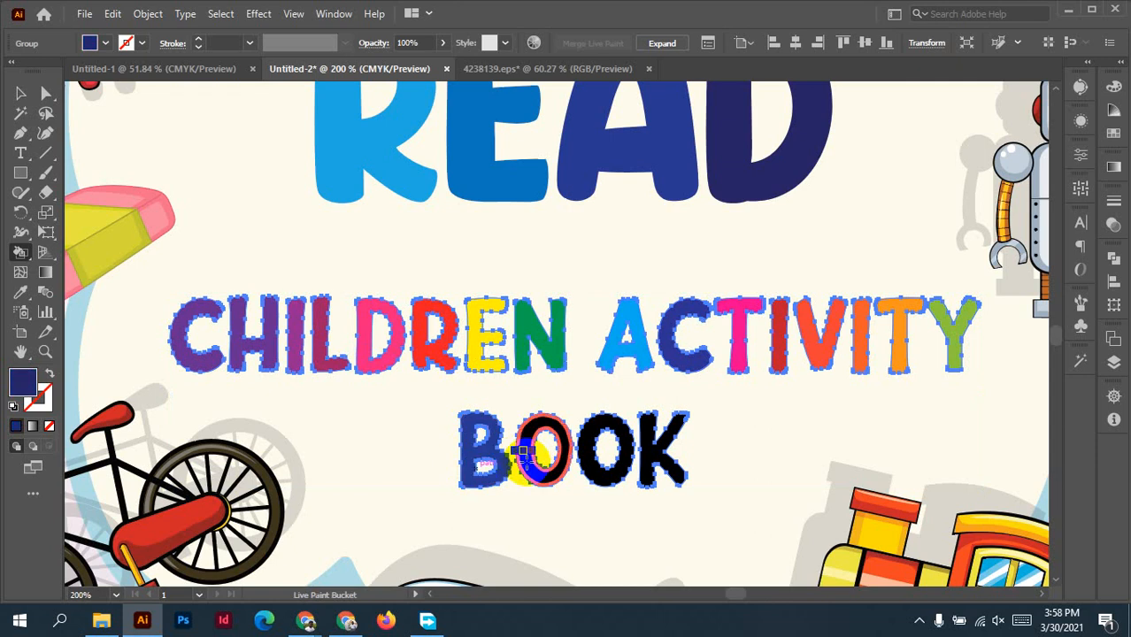
{"action": "key", "text": "Right"}
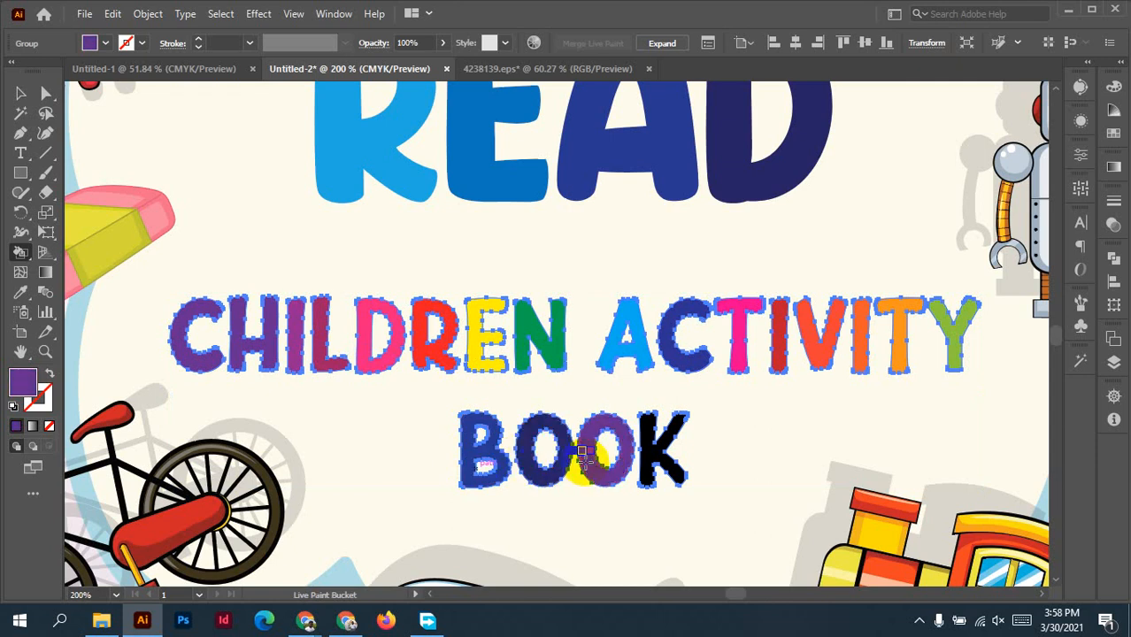
{"action": "left_click", "coordinate": [585, 455]}
{"action": "key", "text": "Right"}
{"action": "left_click", "coordinate": [650, 451]}
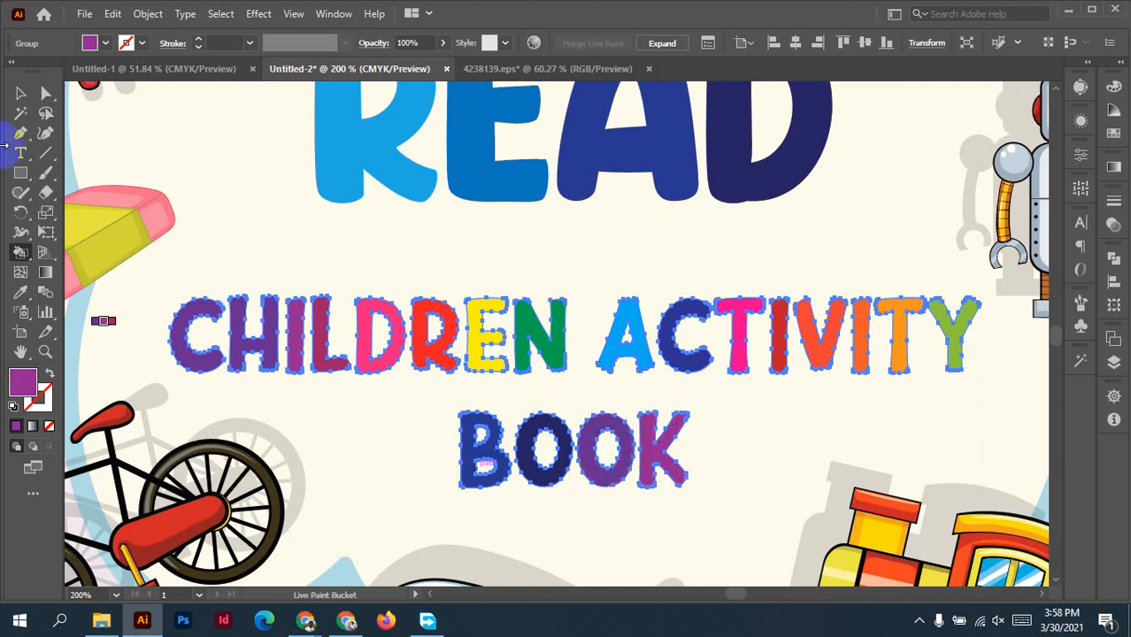
{"action": "left_click", "coordinate": [21, 93]}
{"action": "left_click", "coordinate": [703, 477]}
{"action": "left_click", "coordinate": [758, 416]}
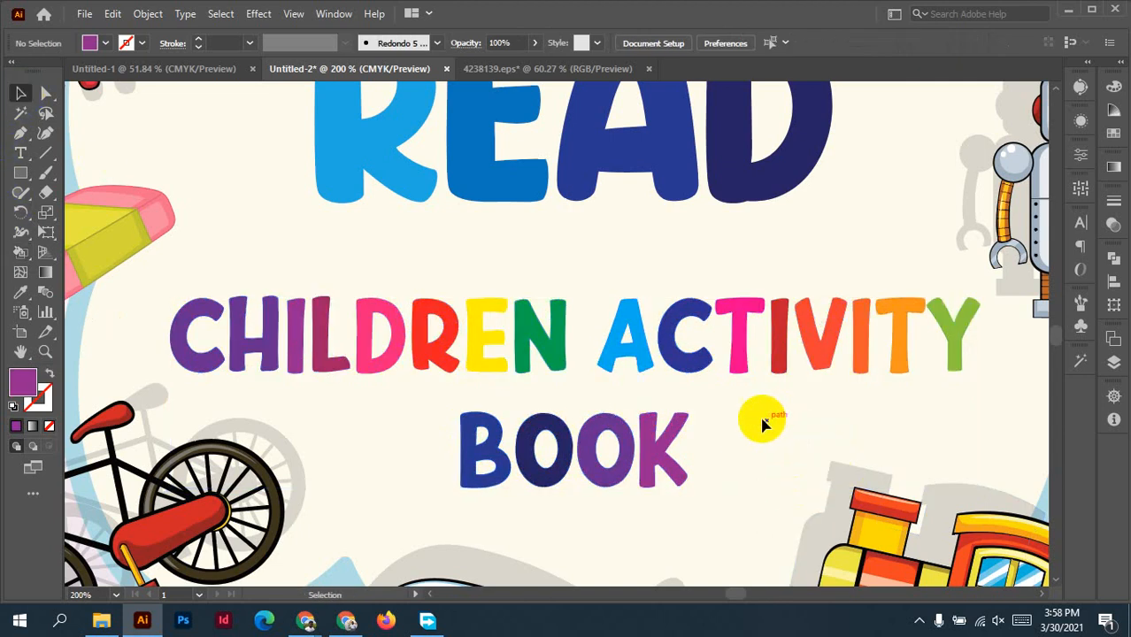
Select the "CHILDREN ACTIVITY BOOK" subtitle again and activate the Live Paint Bucket for recoloring it.
{"action": "scroll", "coordinate": [755, 413], "scroll_direction": "down", "scroll_amount": 1, "text": "alt"}
{"action": "scroll", "coordinate": [751, 414], "scroll_direction": "down", "scroll_amount": 3, "text": "alt"}
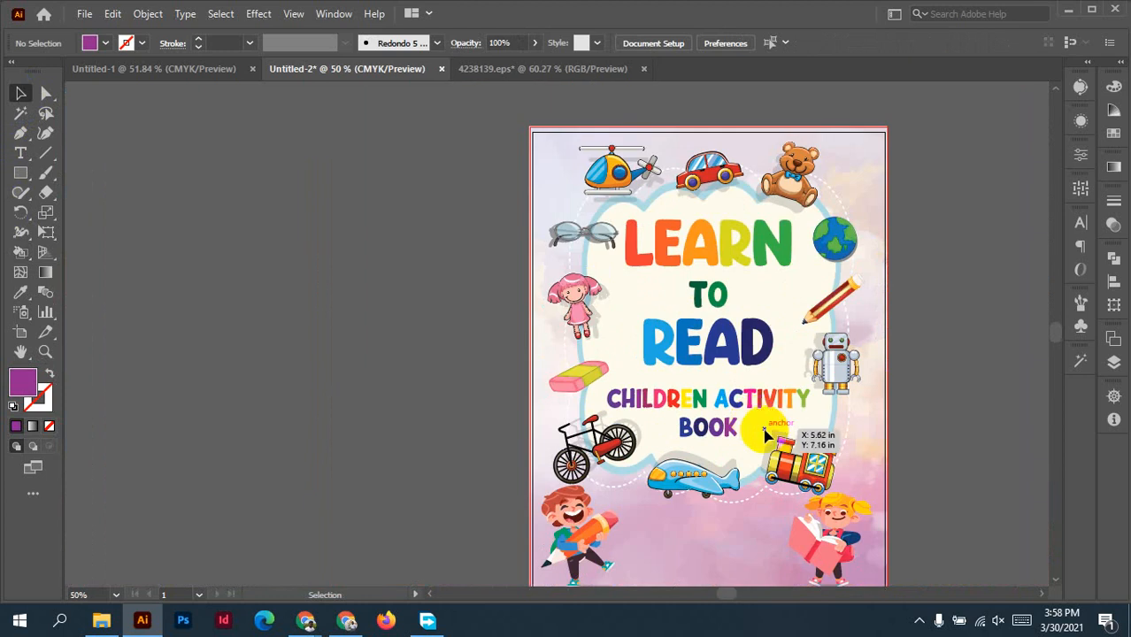
{"action": "scroll", "coordinate": [673, 405], "scroll_direction": "up", "scroll_amount": 6, "text": "alt"}
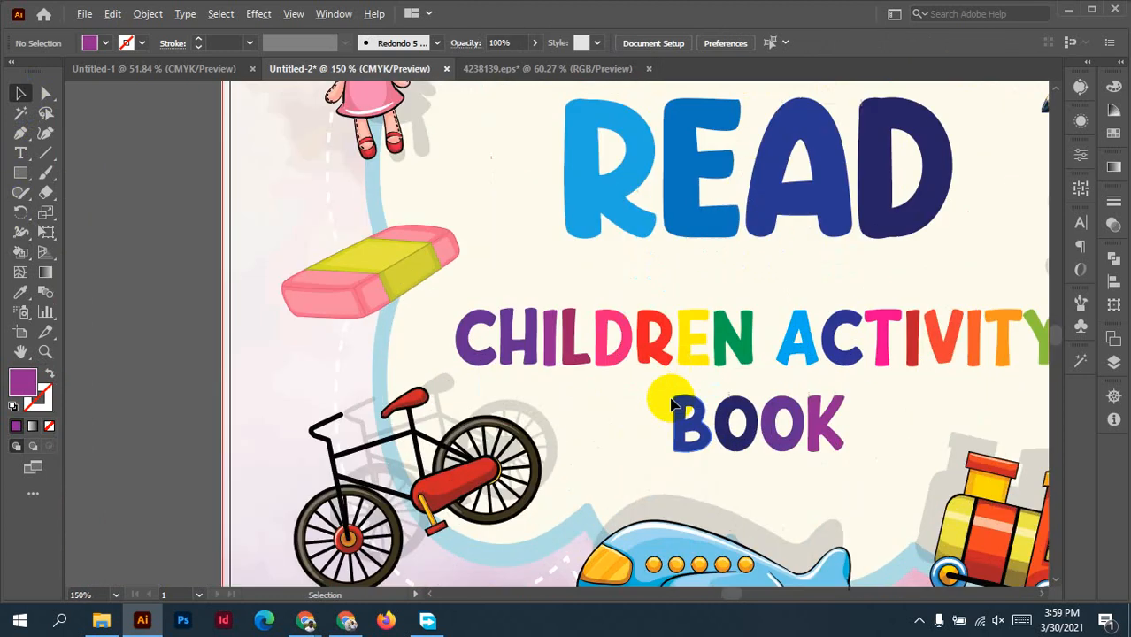
{"action": "left_click", "coordinate": [742, 300]}
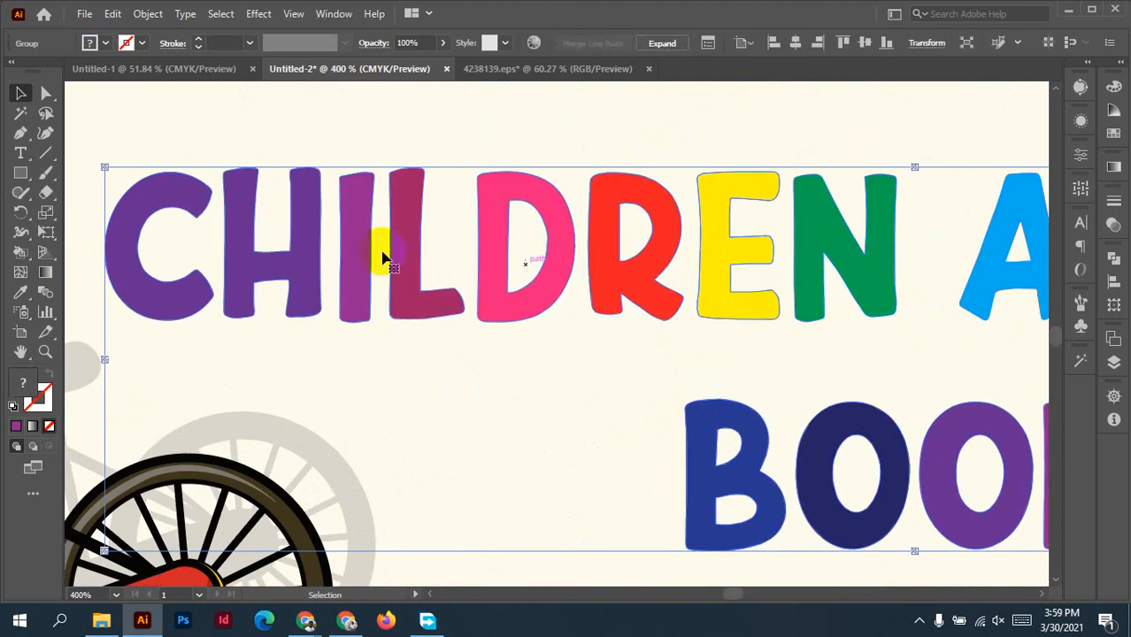
{"action": "left_click", "coordinate": [22, 254]}
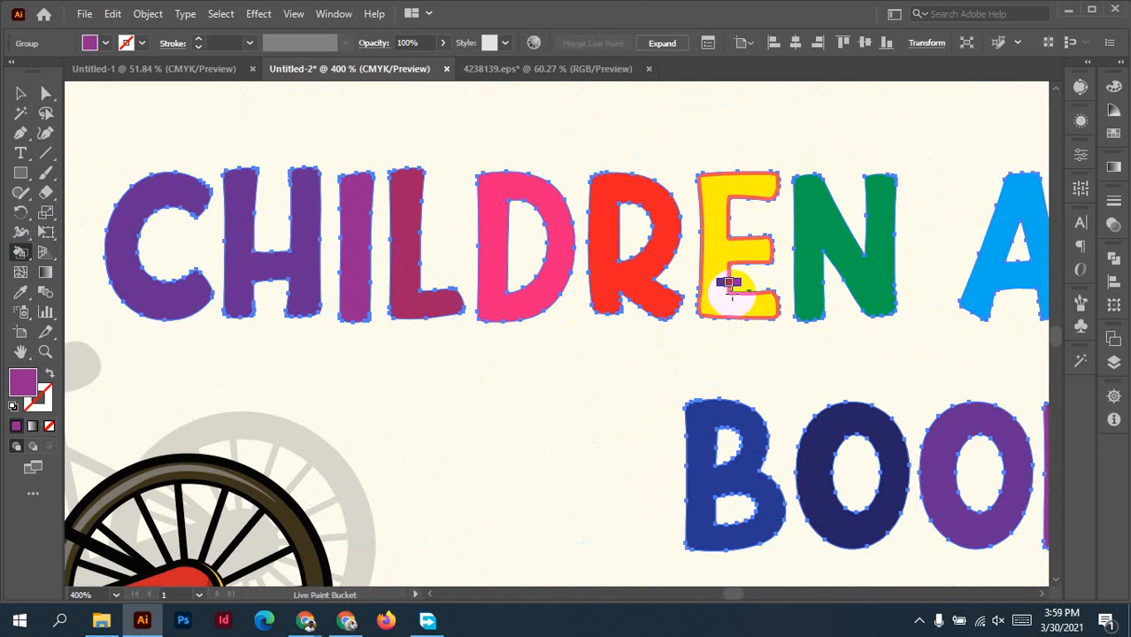
Try magenta-purple and rose-red fills on the "E" of "CHILDREN".
{"action": "left_click", "coordinate": [715, 285]}
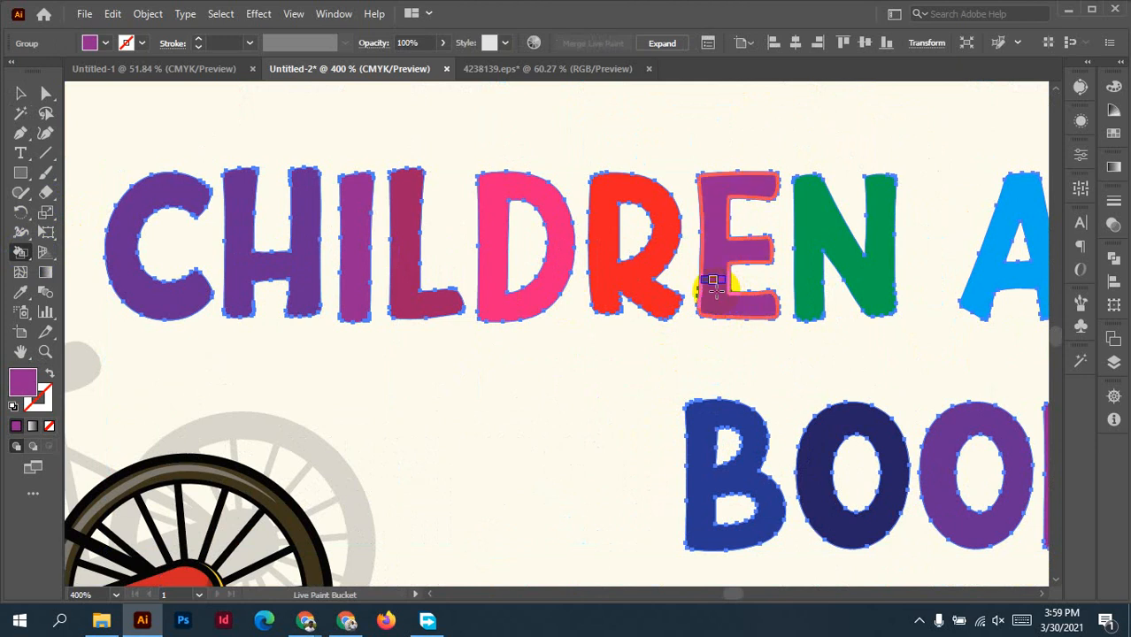
{"action": "key", "text": "Right"}
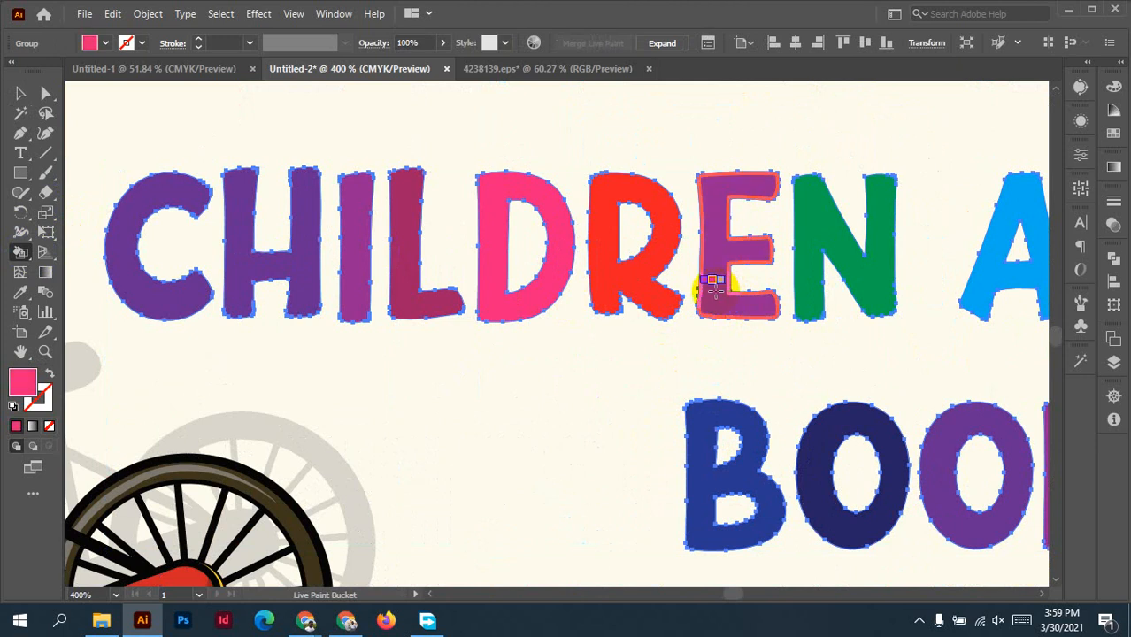
{"action": "key", "text": "Right"}
{"action": "left_click", "coordinate": [715, 285]}
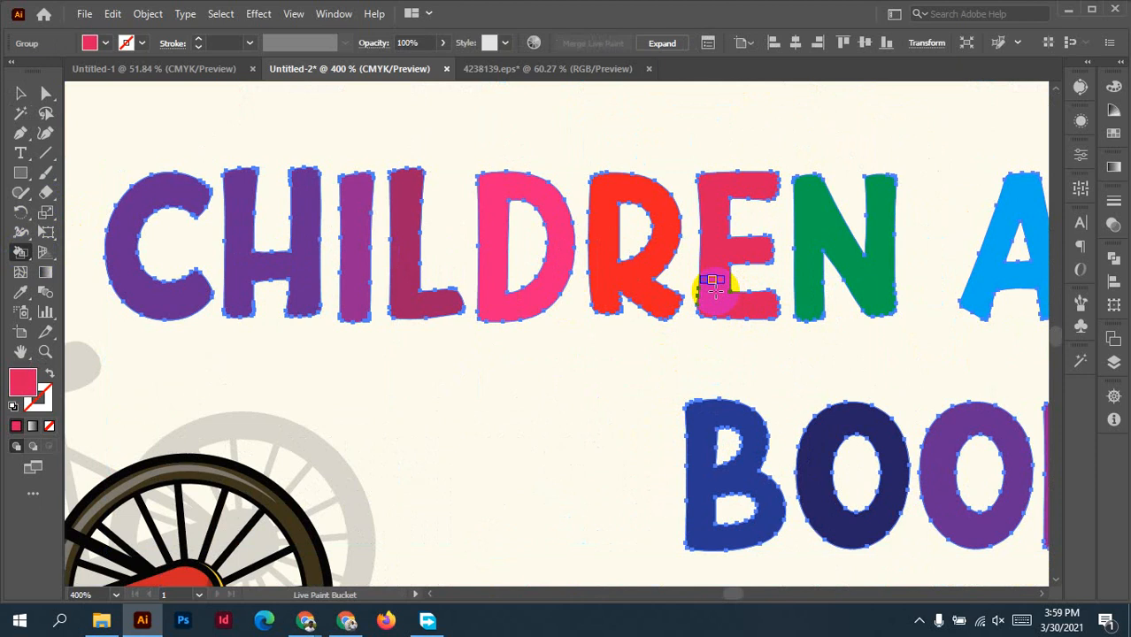
Fill the "E" of "CHILDREN" with orange and return to the Selection tool.
{"action": "key", "text": "Right"}
{"action": "key", "text": "Right"}
{"action": "key", "text": "Right"}
{"action": "key", "text": "Right"}
{"action": "key", "text": "Right"}
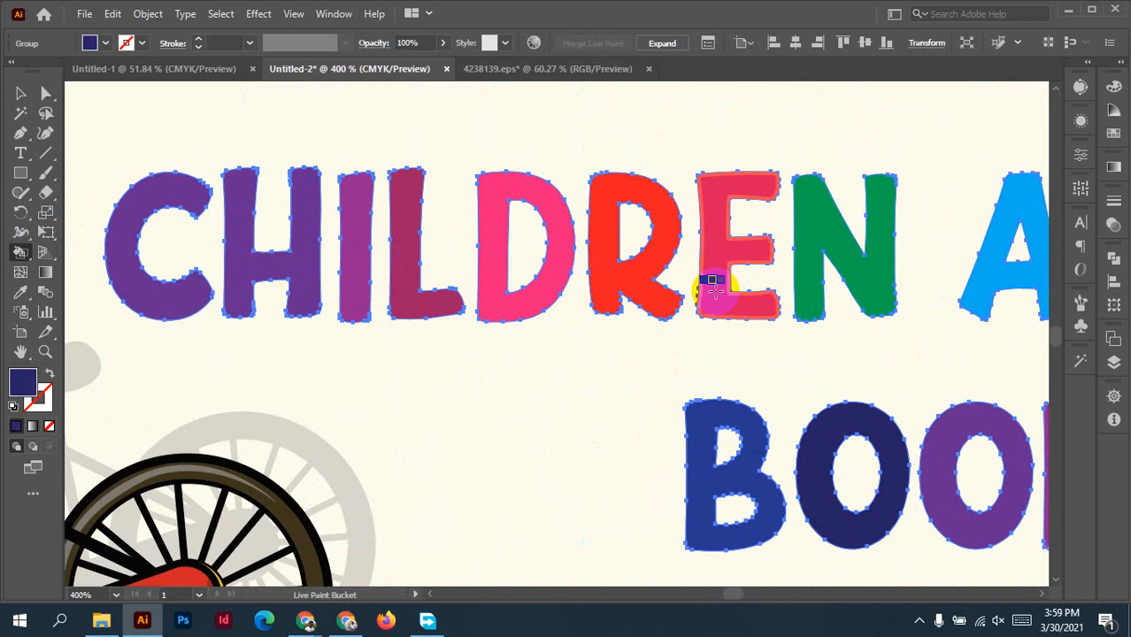
{"action": "key", "text": "Right"}
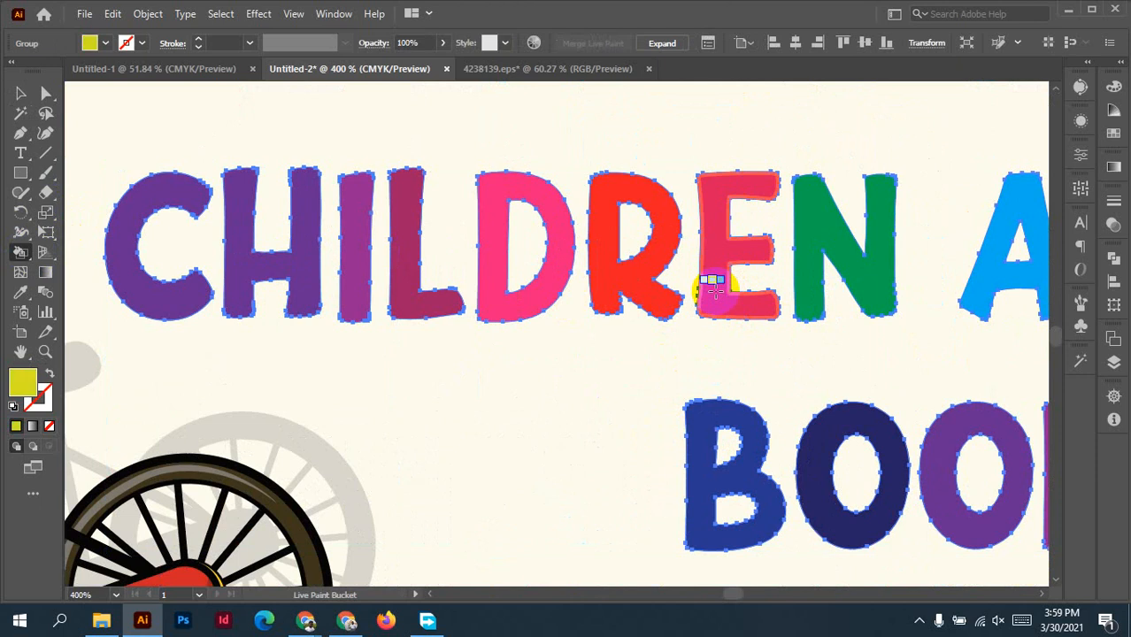
{"action": "key", "text": "Right"}
{"action": "left_click", "coordinate": [715, 285]}
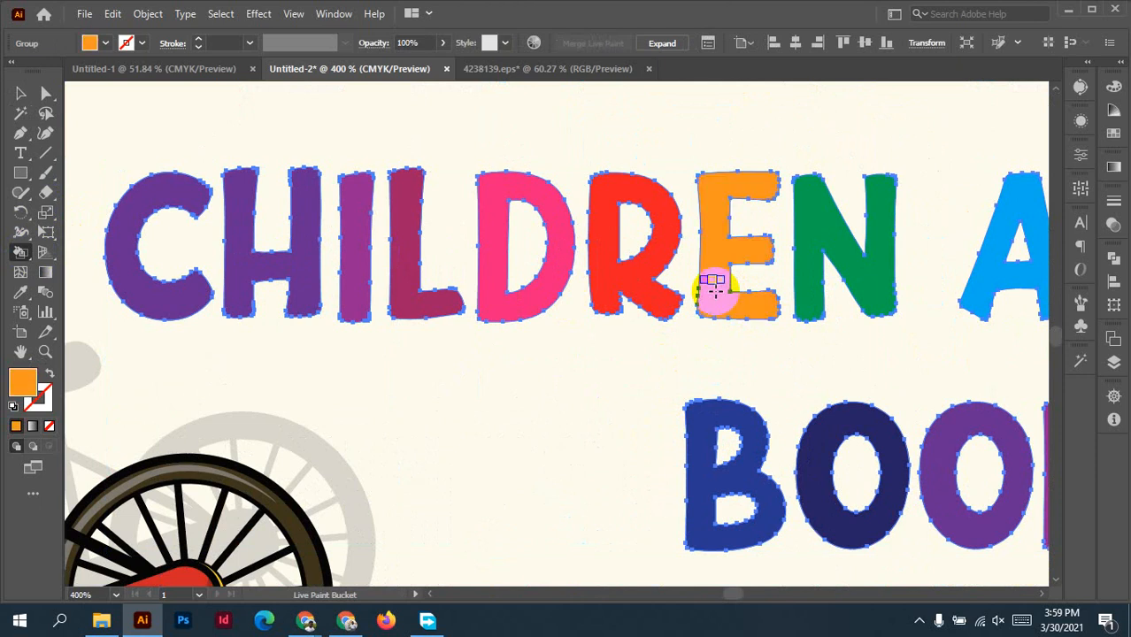
{"action": "left_click", "coordinate": [20, 93]}
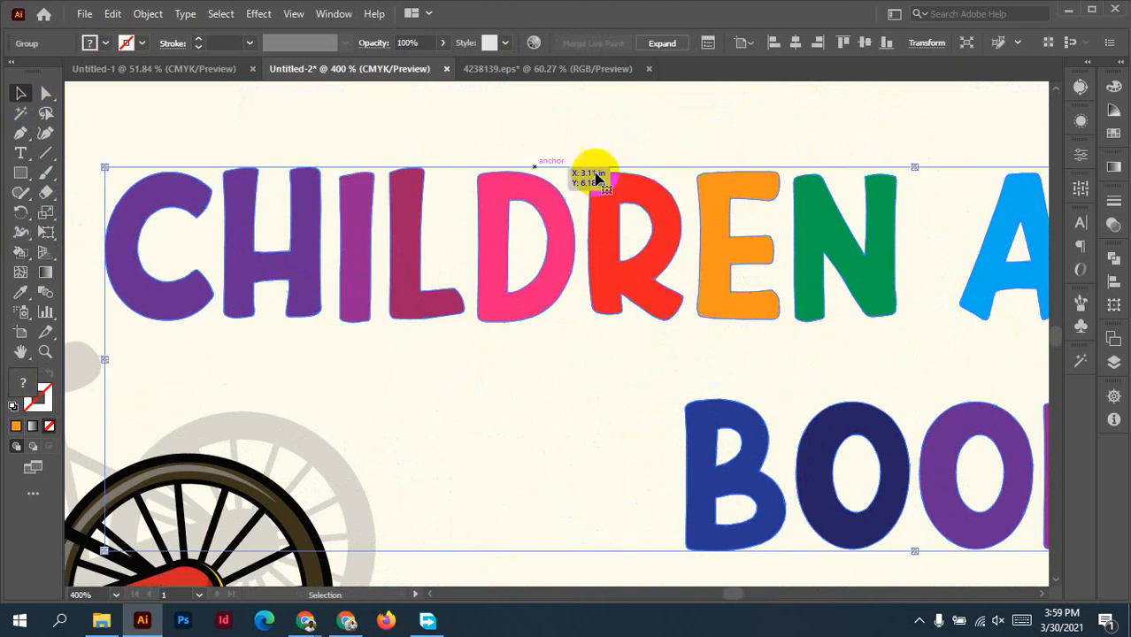
Deselect the subtitle and review the whole cover.
{"action": "left_click", "coordinate": [746, 152]}
{"action": "scroll", "coordinate": [742, 157], "scroll_direction": "down", "scroll_amount": 4}
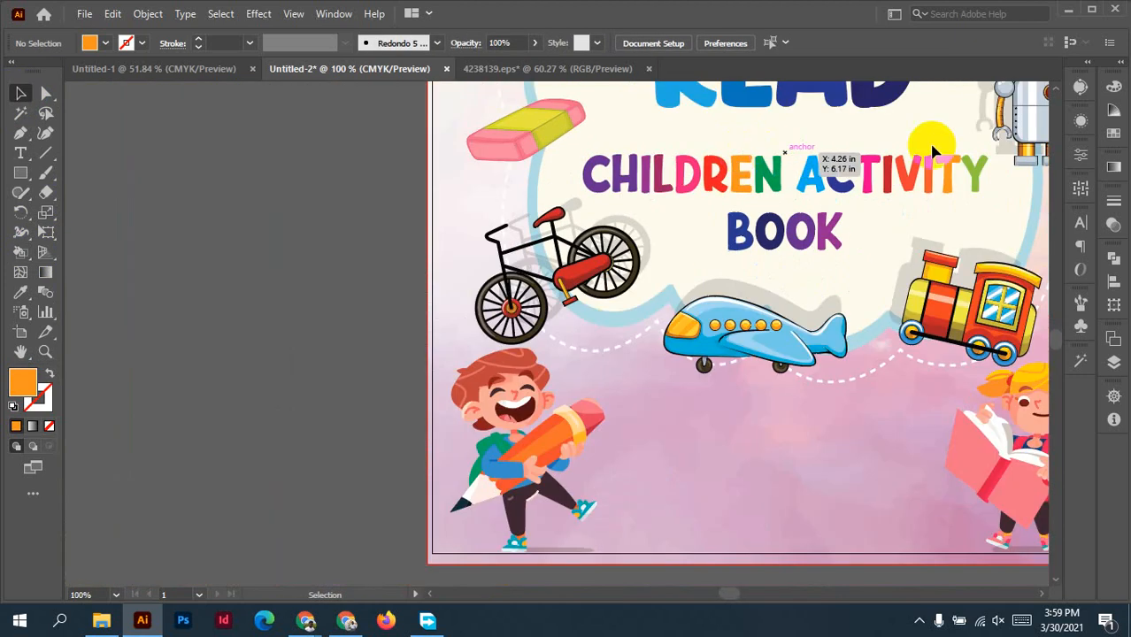
{"action": "left_click_drag", "start_coordinate": [937, 139], "coordinate": [791, 392]}
{"action": "scroll", "coordinate": [790, 354], "scroll_direction": "down", "scroll_amount": 1}
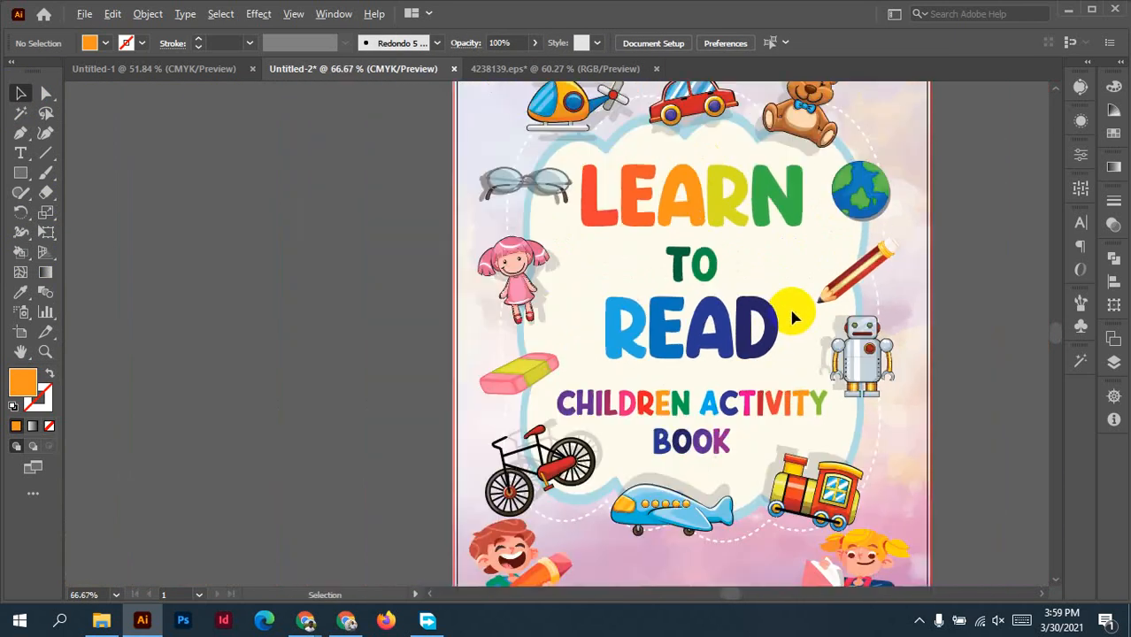
{"action": "scroll", "coordinate": [977, 454], "scroll_direction": "right", "scroll_amount": 2}
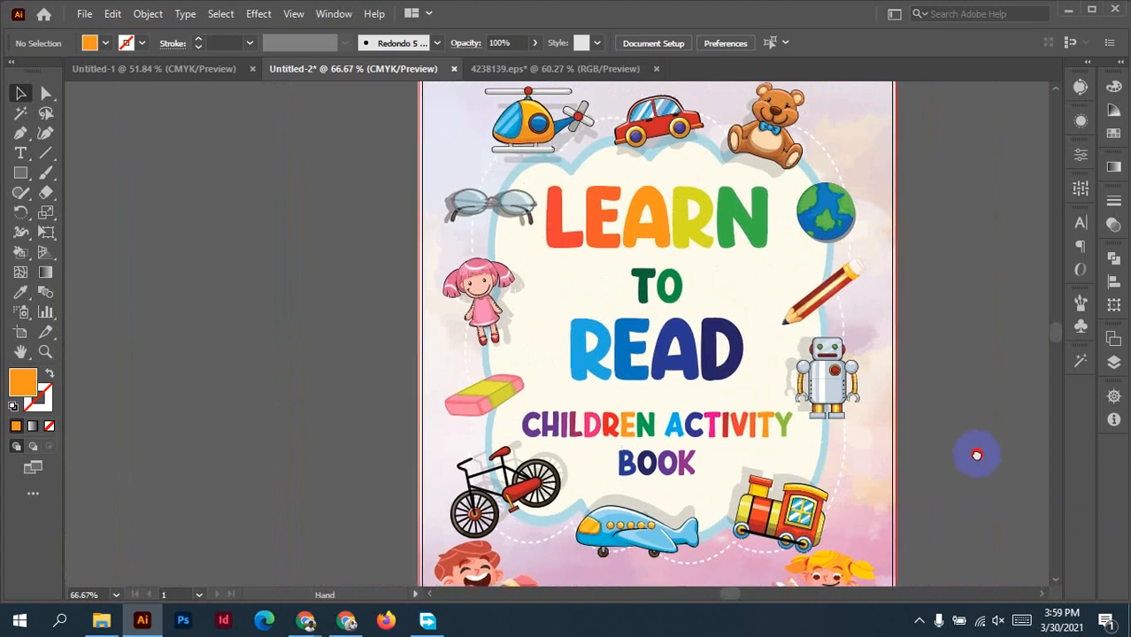
{"action": "scroll", "coordinate": [963, 440], "scroll_direction": "down", "scroll_amount": 1}
{"action": "scroll", "coordinate": [963, 440], "scroll_direction": "right", "scroll_amount": 2}
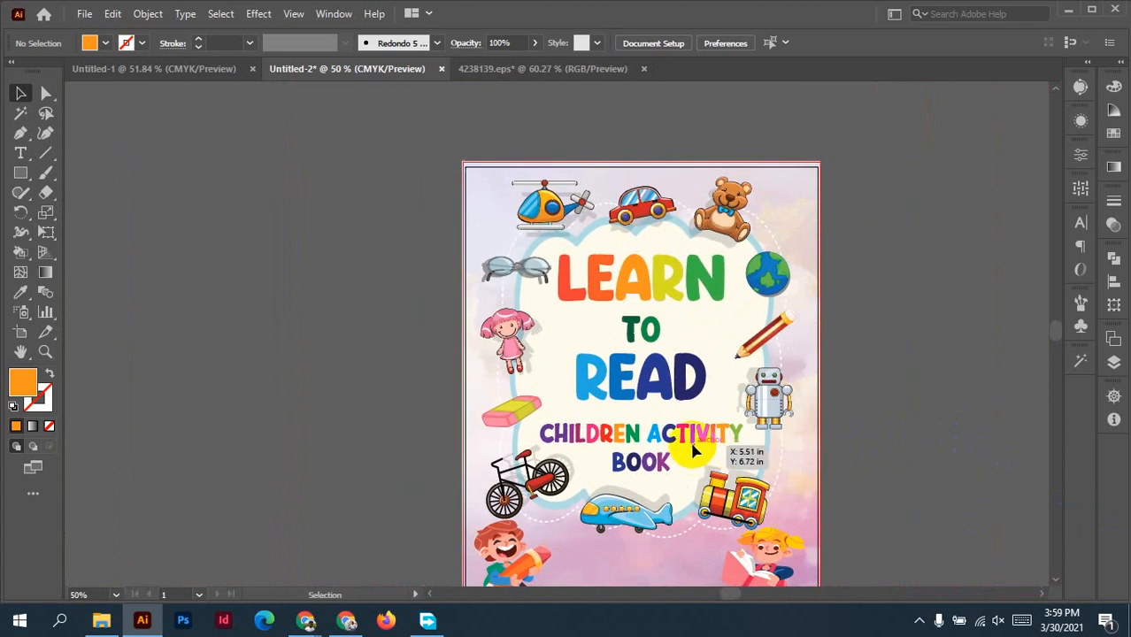
{"action": "scroll", "coordinate": [882, 434], "scroll_direction": "right", "scroll_amount": 2}
{"action": "left_click_drag", "start_coordinate": [815, 410], "coordinate": [773, 372]}
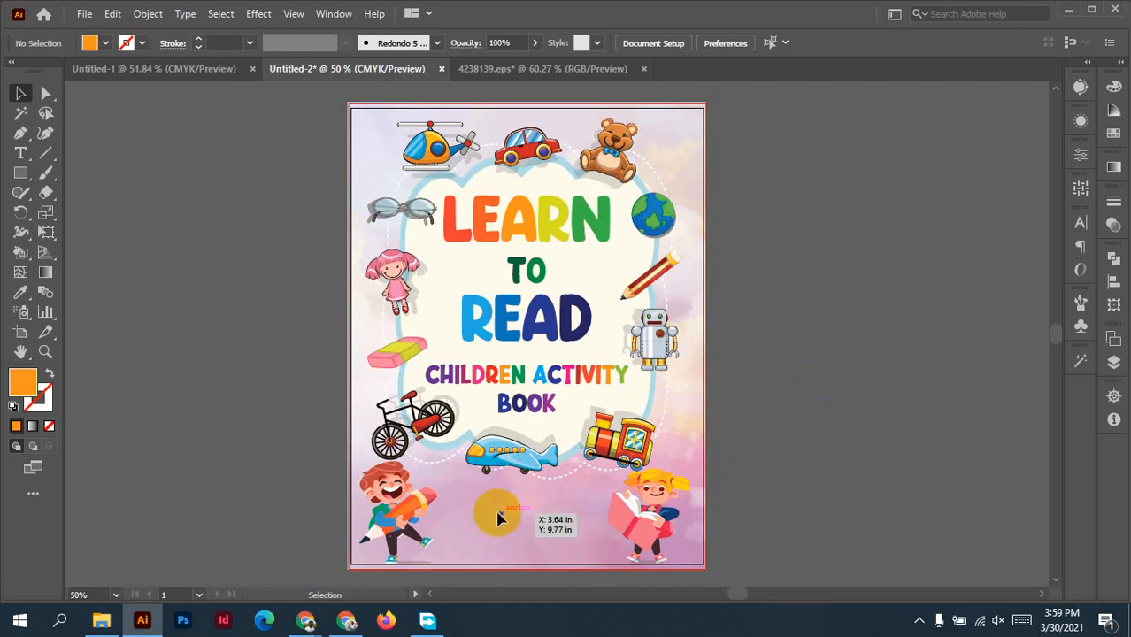
{"action": "mouse_move", "coordinate": [498, 513]}
{"action": "left_mouse_down"}
{"action": "mouse_move", "coordinate": [542, 501]}
{"action": "mouse_move", "coordinate": [547, 540]}
{"action": "left_mouse_up"}
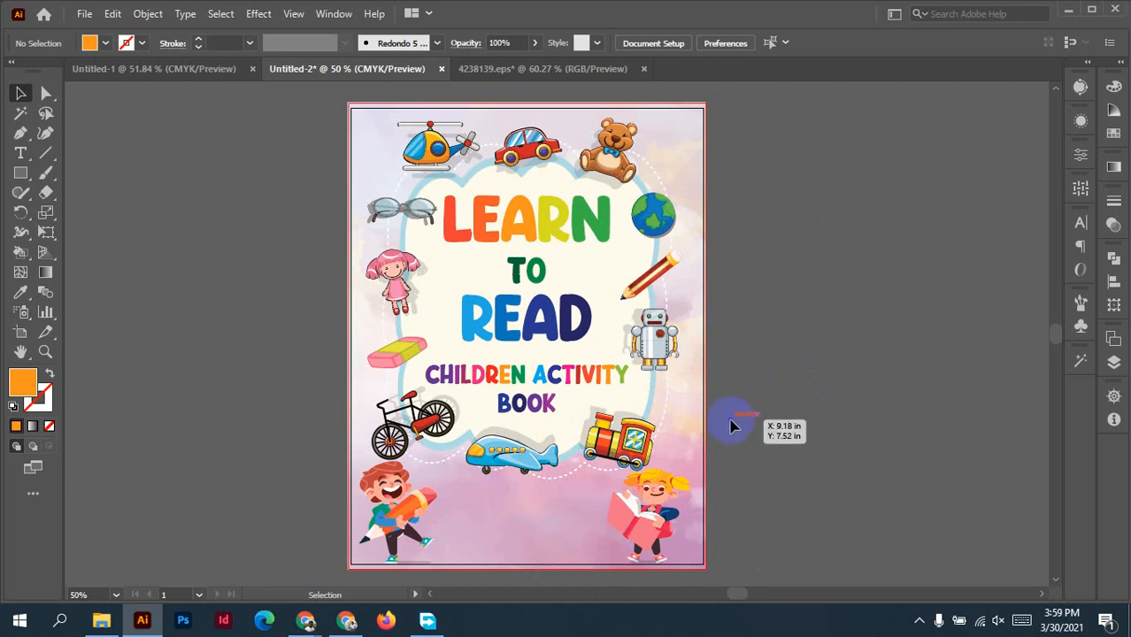
{"action": "mouse_move", "coordinate": [712, 448]}
{"action": "left_mouse_down"}
{"action": "mouse_move", "coordinate": [693, 437]}
{"action": "mouse_move", "coordinate": [725, 530]}
{"action": "left_mouse_up"}
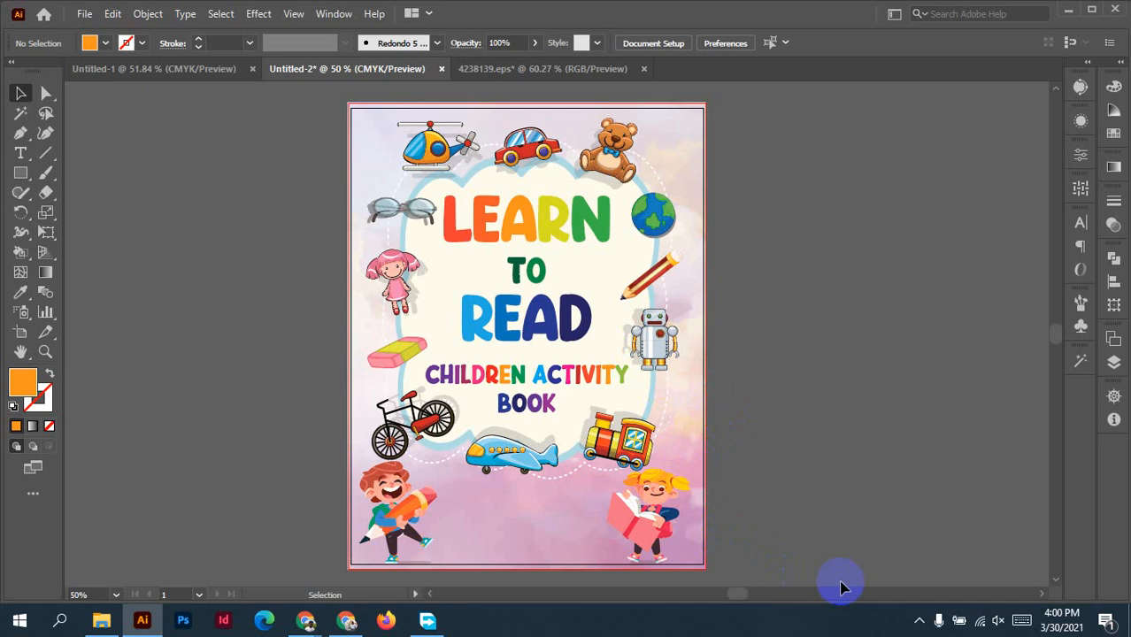
Nudge the boy with the pencil slightly to the right and deselect him.
{"action": "left_click", "coordinate": [410, 526]}
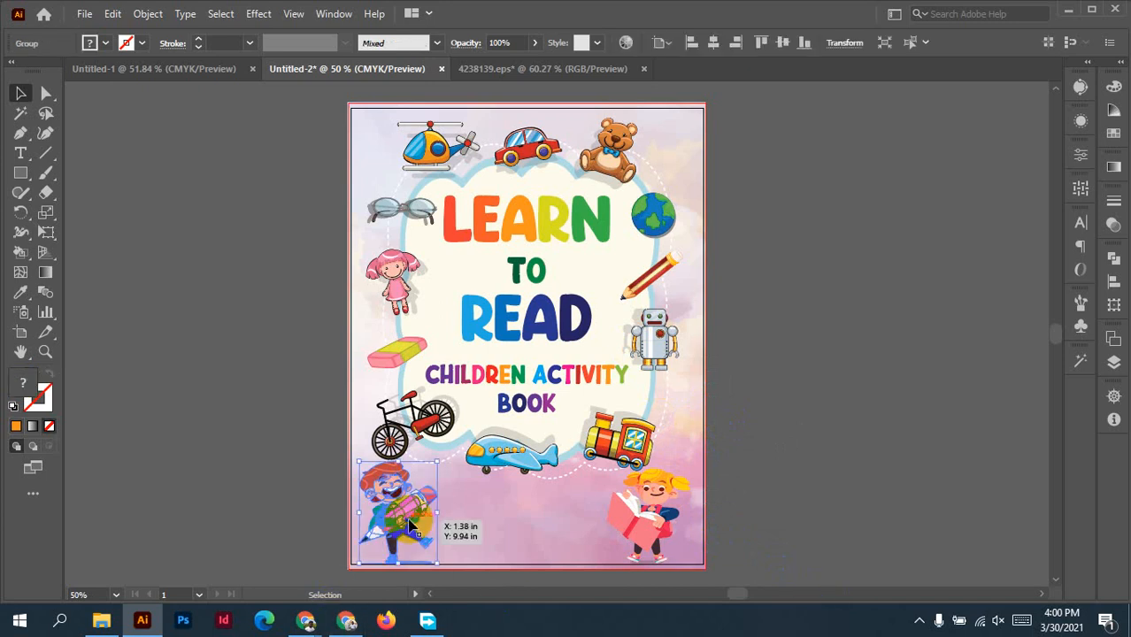
{"action": "left_click_drag", "start_coordinate": [410, 525], "coordinate": [412, 529]}
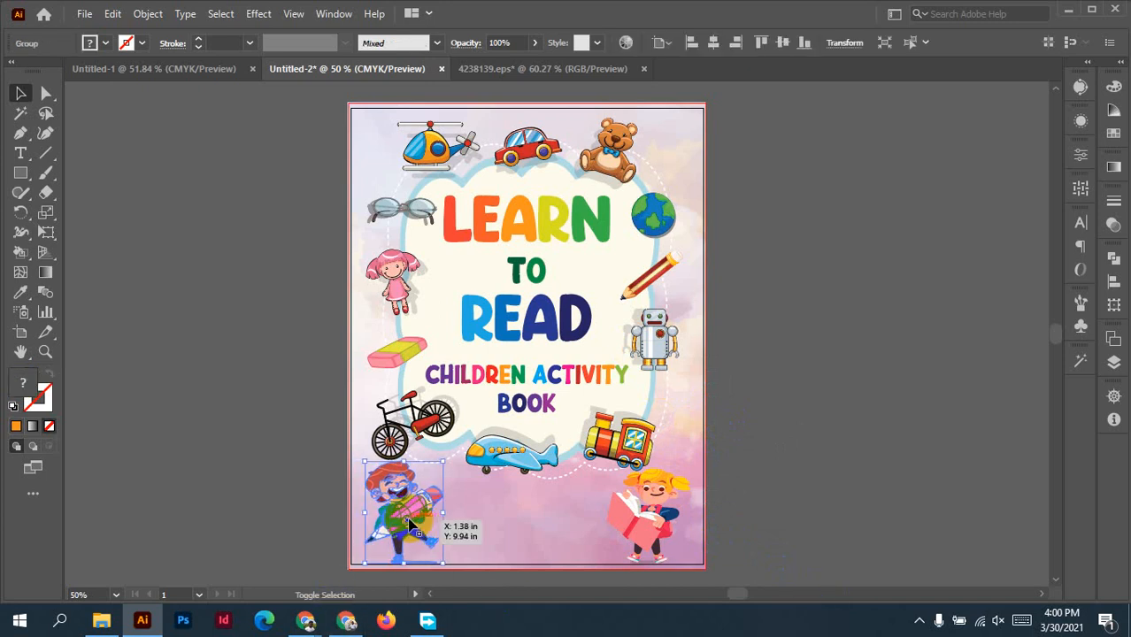
{"action": "left_click", "coordinate": [774, 467]}
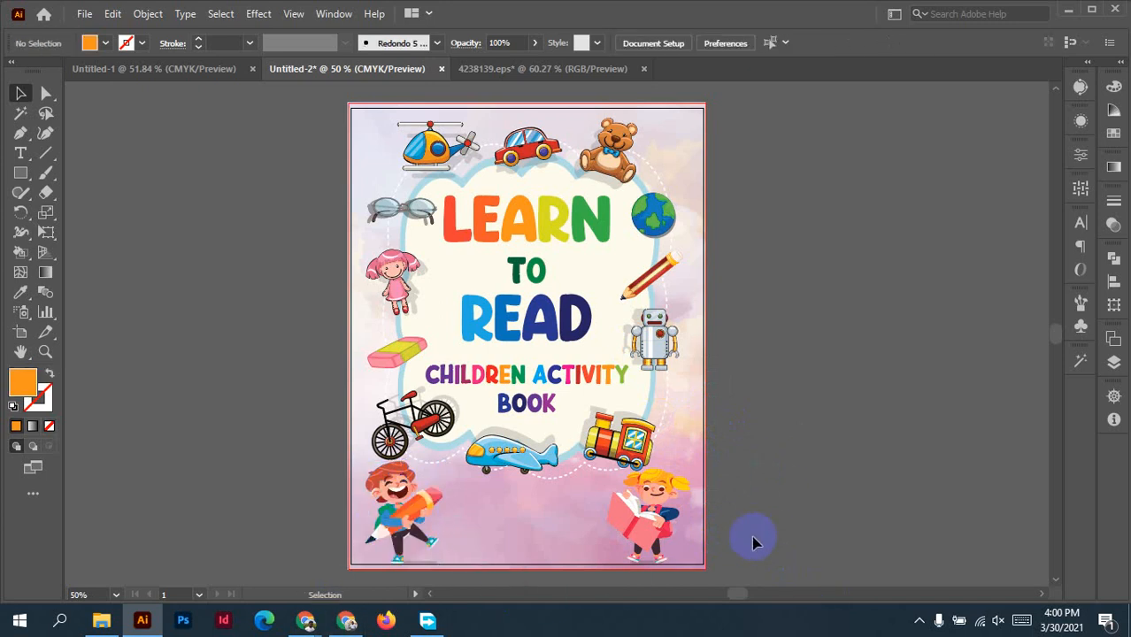
Switch to File Explorer, return to the Desktop artwork folder and preview 31910.jpg and 3829.jpg.
{"action": "left_click", "coordinate": [102, 621]}
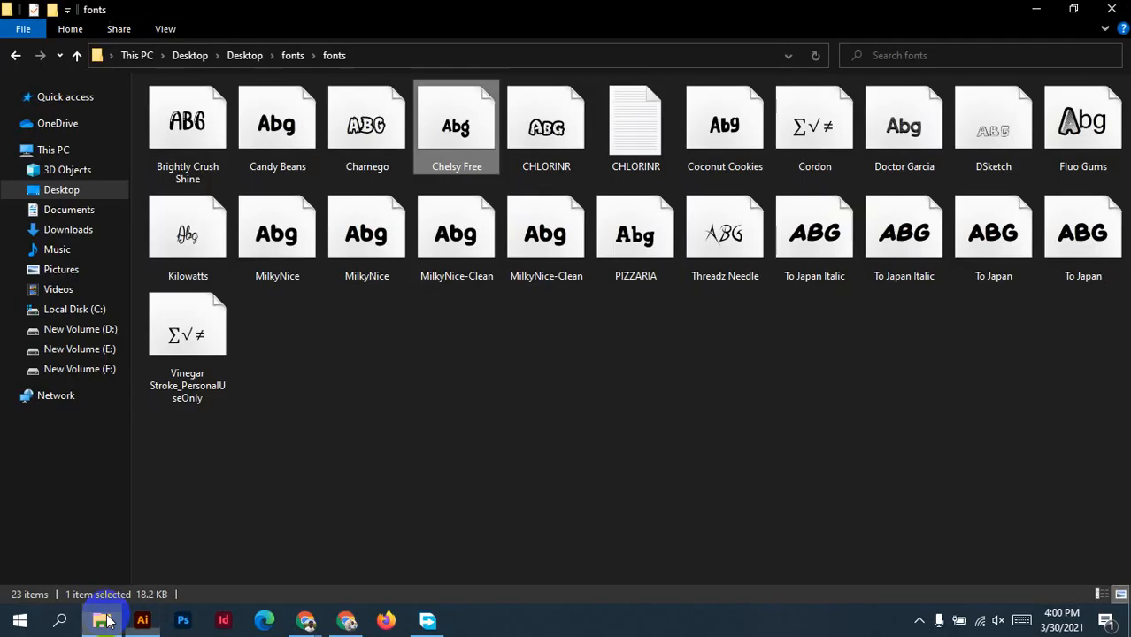
{"action": "left_click", "coordinate": [15, 57]}
{"action": "left_click", "coordinate": [15, 57]}
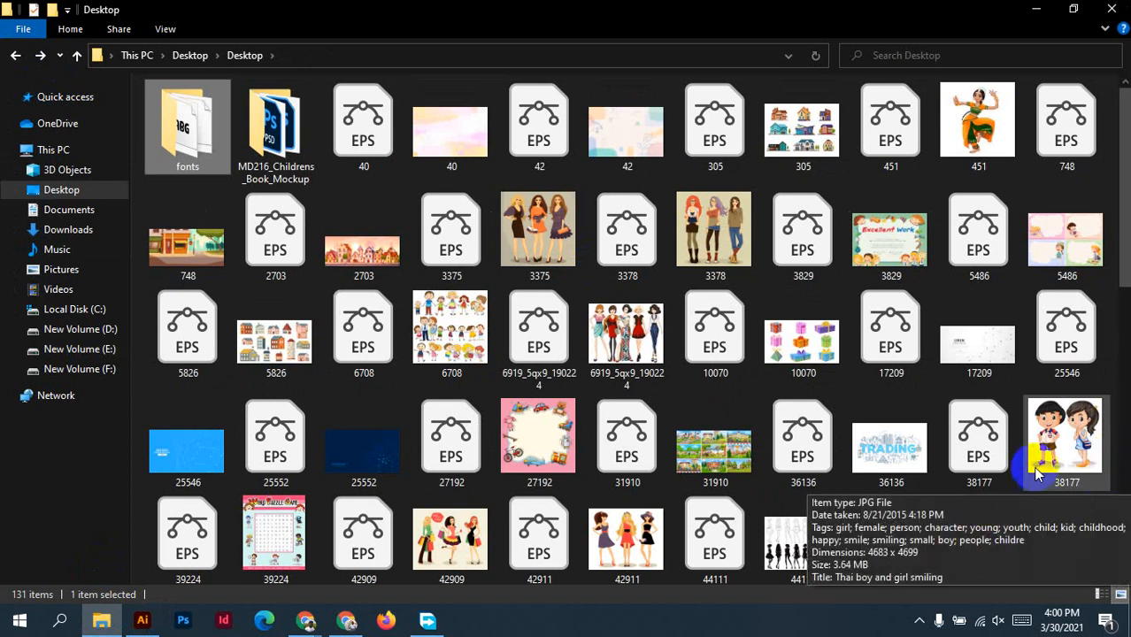
{"action": "left_click", "coordinate": [1062, 460]}
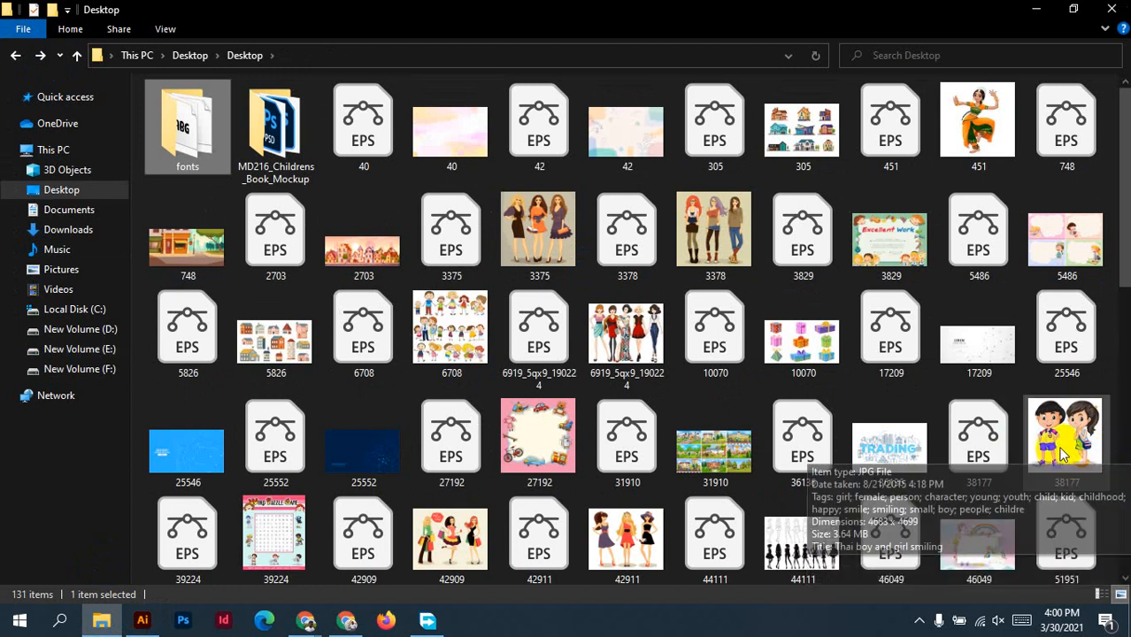
{"action": "double_click", "coordinate": [722, 447]}
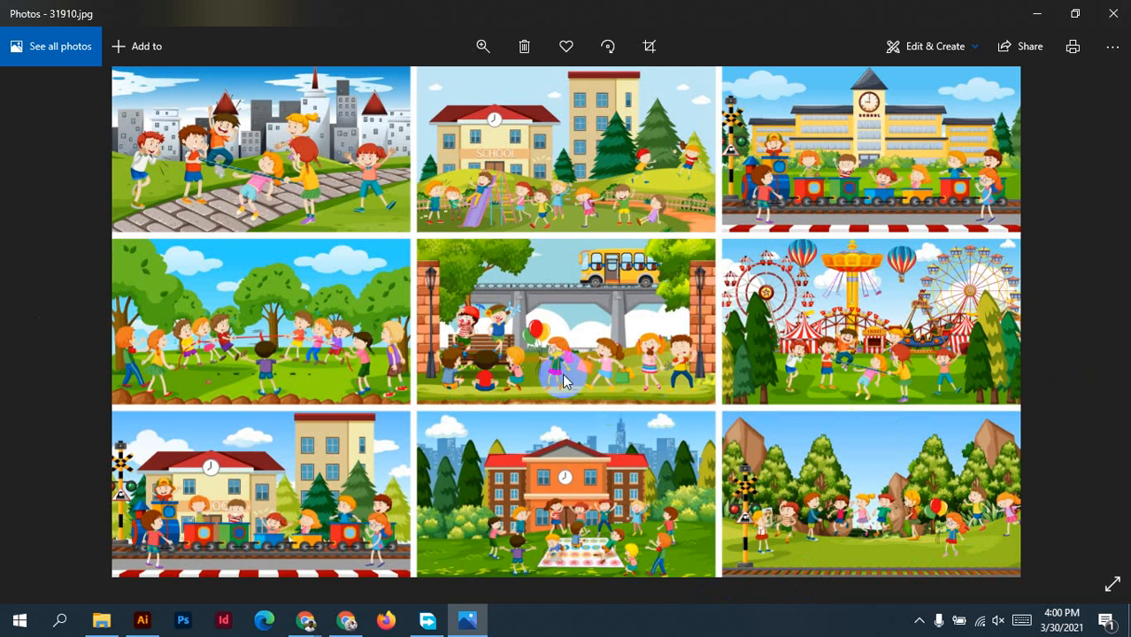
{"action": "left_click", "coordinate": [1107, 336]}
{"action": "left_click", "coordinate": [1111, 14]}
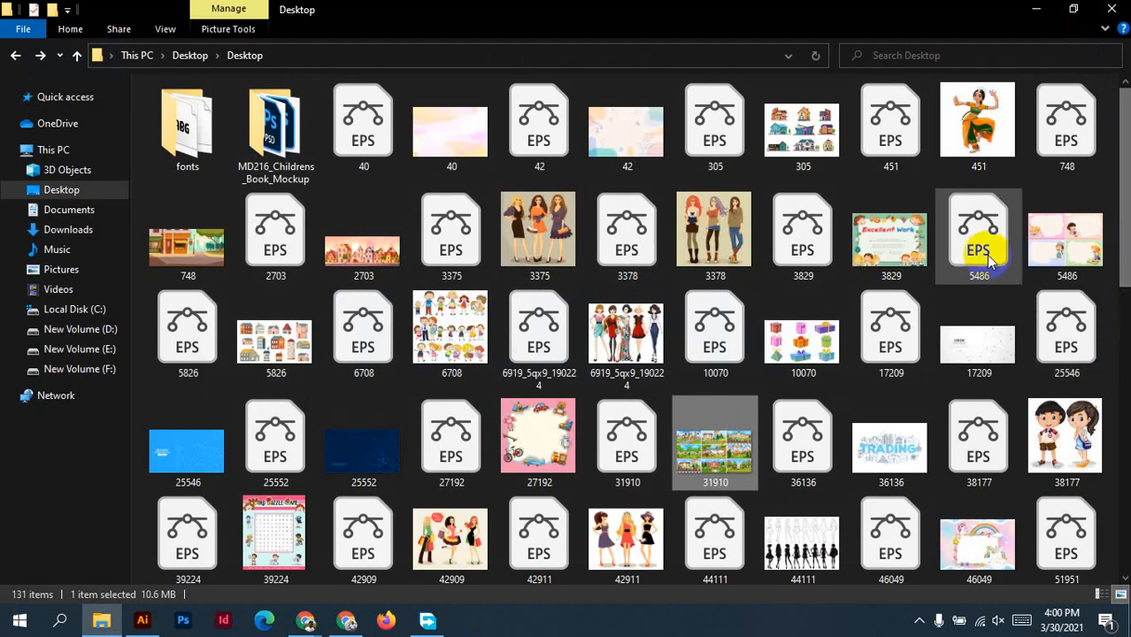
{"action": "double_click", "coordinate": [925, 244]}
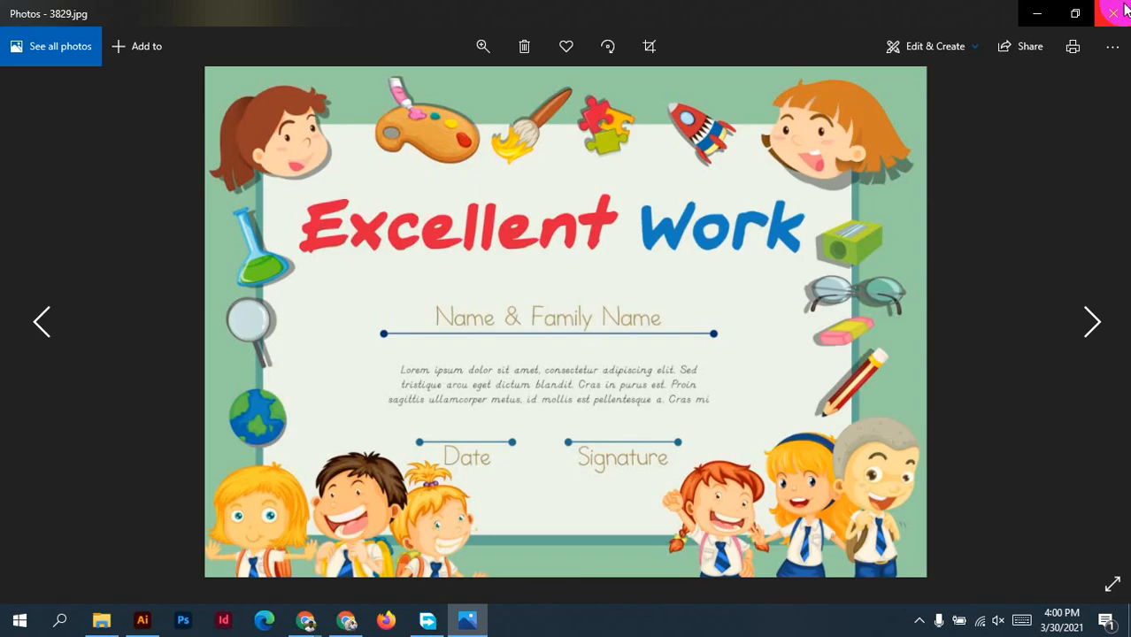
{"action": "left_click", "coordinate": [1117, 12]}
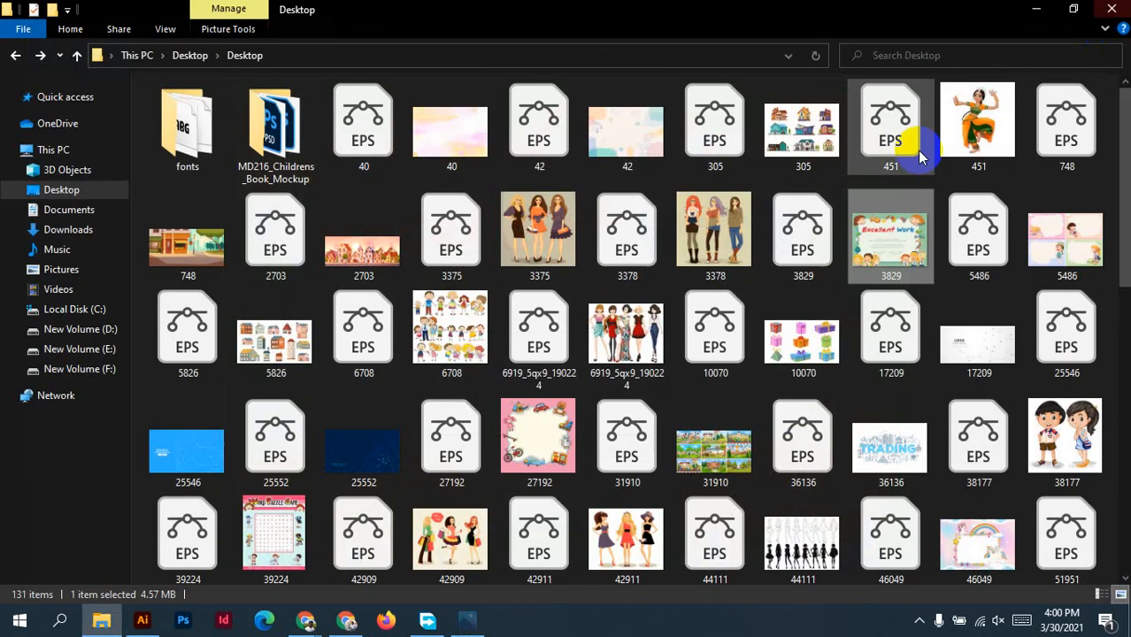
Switch to Illustrator and close 4238139.eps without saving its changes.
{"action": "left_click", "coordinate": [145, 623]}
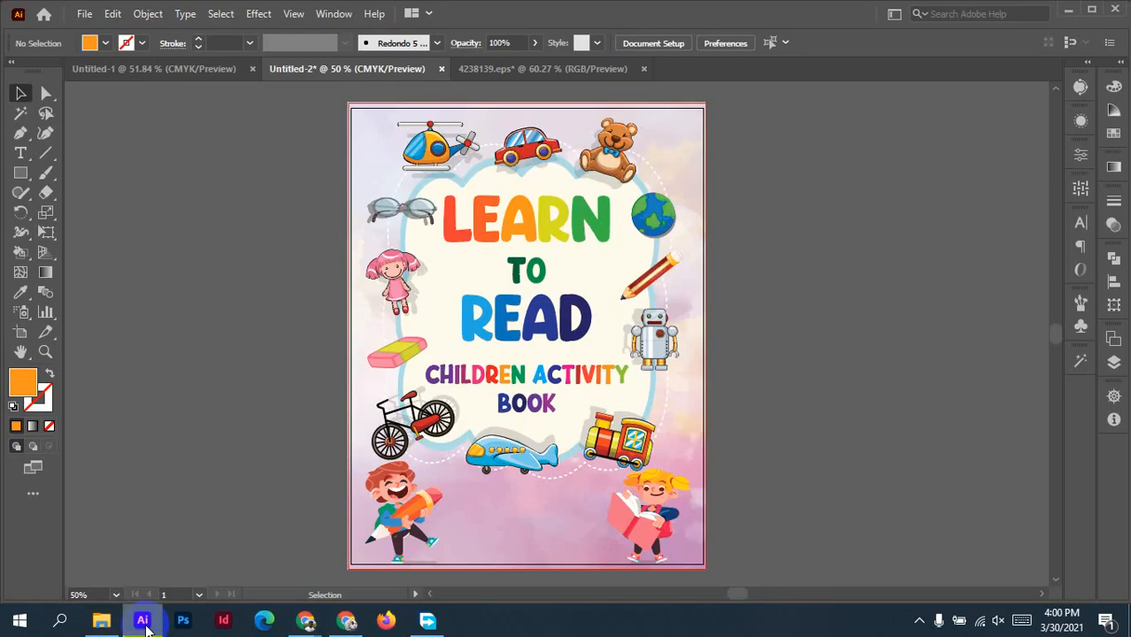
{"action": "left_click", "coordinate": [472, 70]}
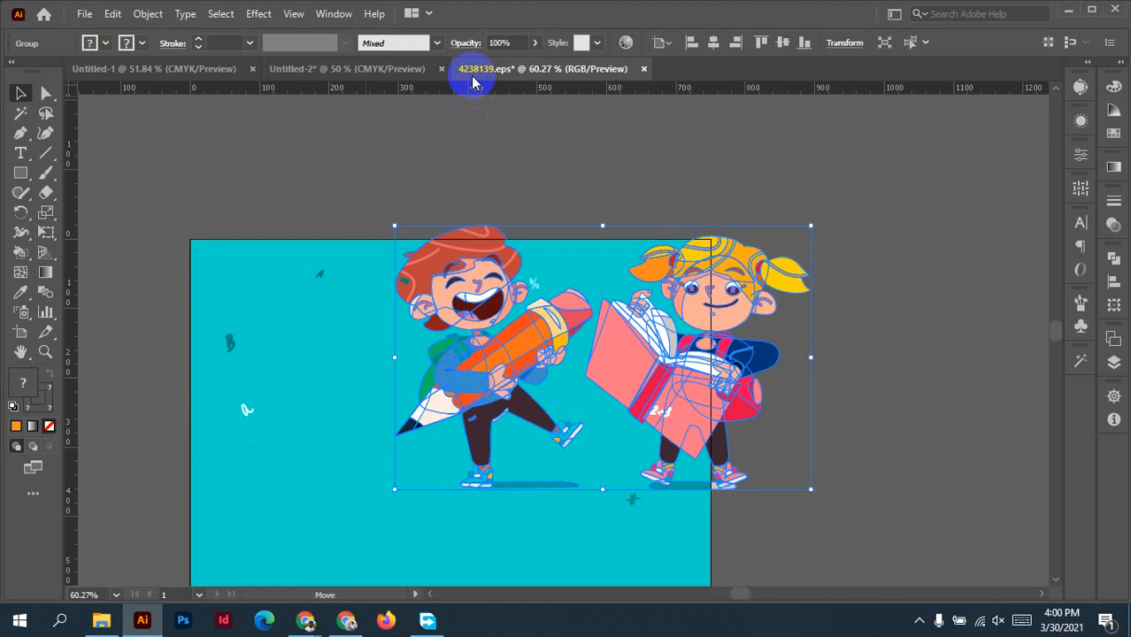
{"action": "left_click", "coordinate": [644, 69]}
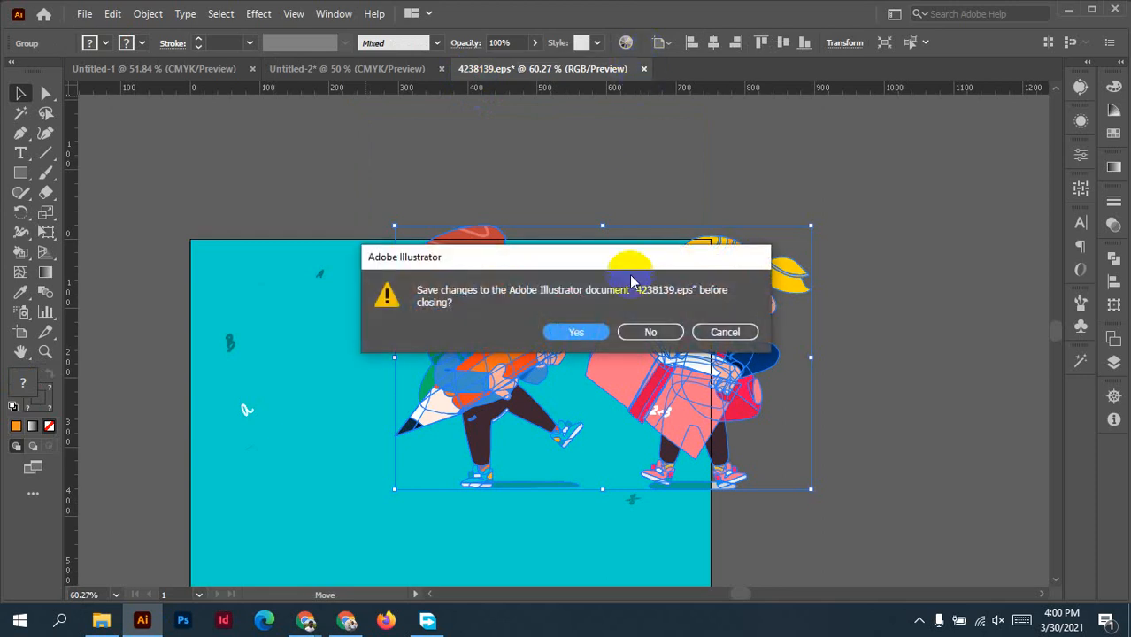
{"action": "left_click", "coordinate": [648, 332]}
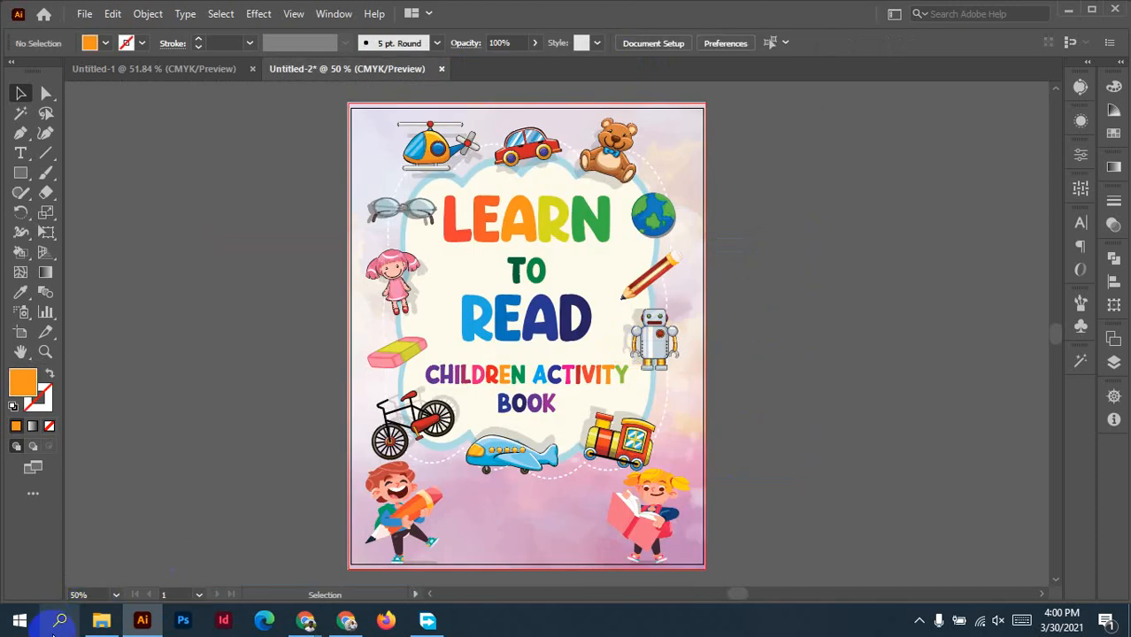
Browse the artwork folder in File Explorer and open the 3829 EPS file in Illustrator, retaining 9-slice scaling for symbols.
{"action": "left_click", "coordinate": [101, 620]}
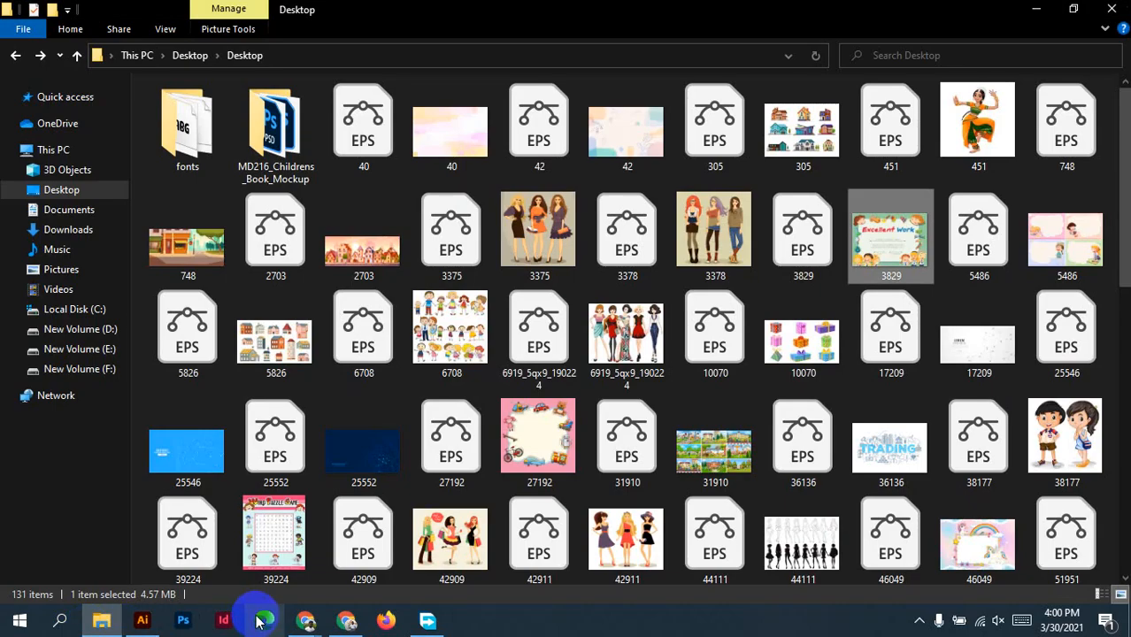
{"action": "left_click_drag", "start_coordinate": [1121, 311], "coordinate": [1124, 342]}
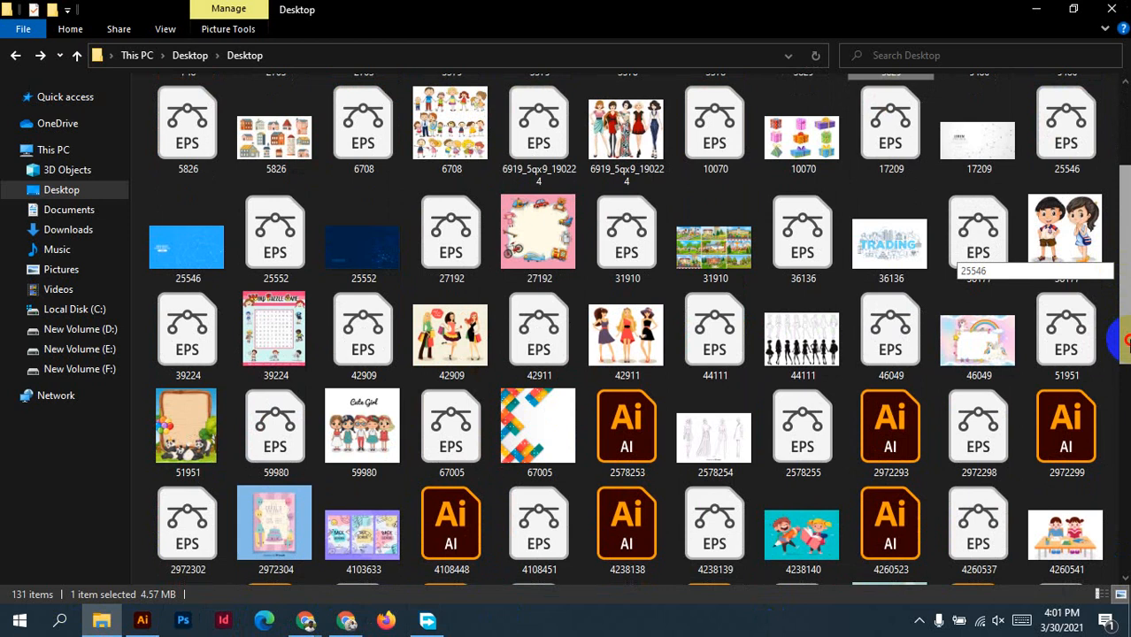
{"action": "left_click_drag", "start_coordinate": [1120, 340], "coordinate": [1123, 300]}
{"action": "scroll", "coordinate": [960, 258], "scroll_direction": "down", "scroll_amount": 5}
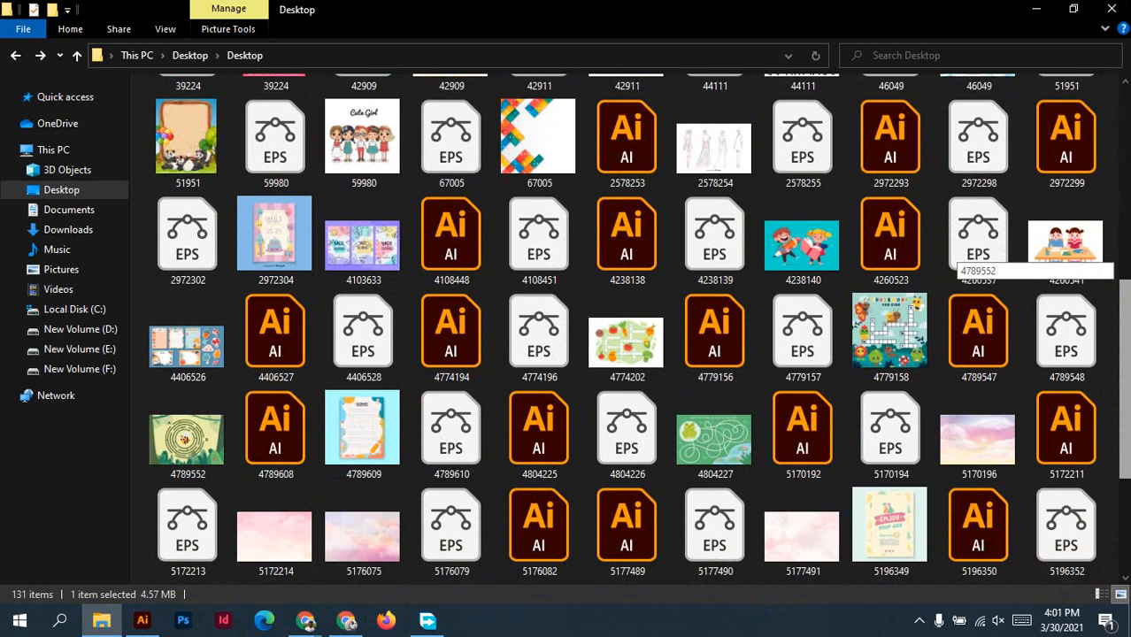
{"action": "scroll", "coordinate": [960, 259], "scroll_direction": "down", "scroll_amount": 2}
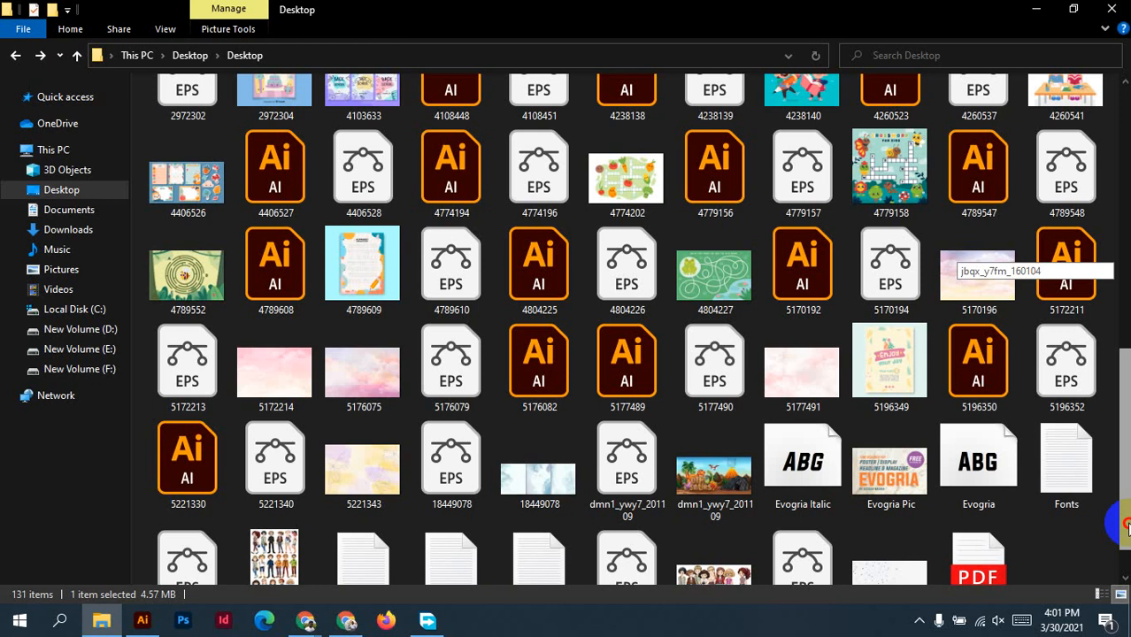
{"action": "left_click_drag", "start_coordinate": [1125, 529], "coordinate": [1104, 245]}
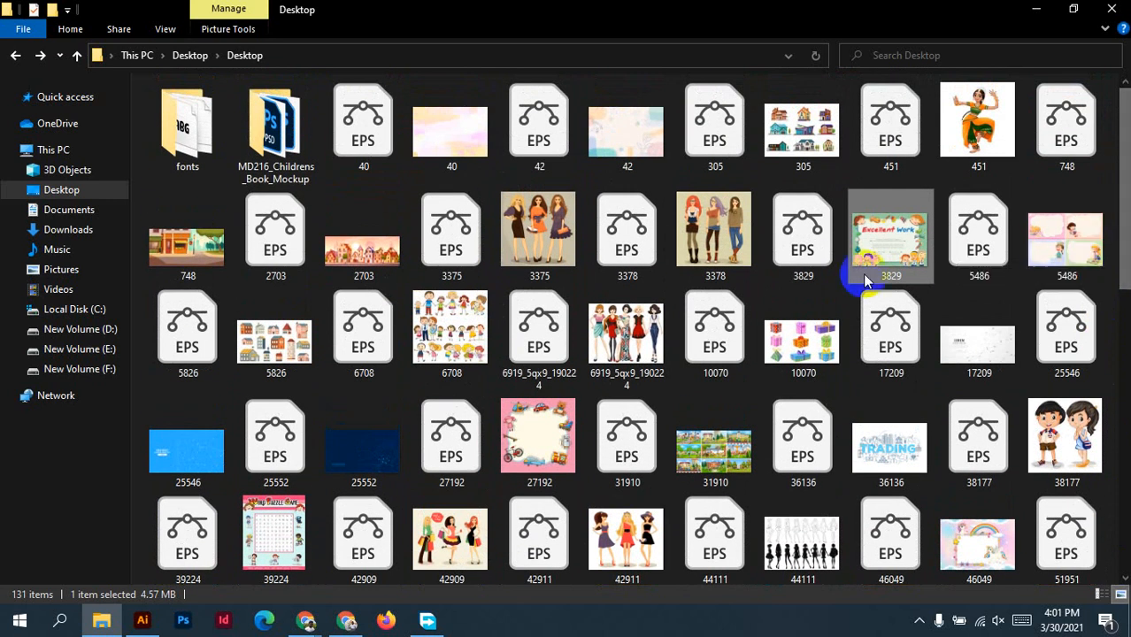
{"action": "left_click", "coordinate": [802, 239]}
{"action": "double_click", "coordinate": [803, 239]}
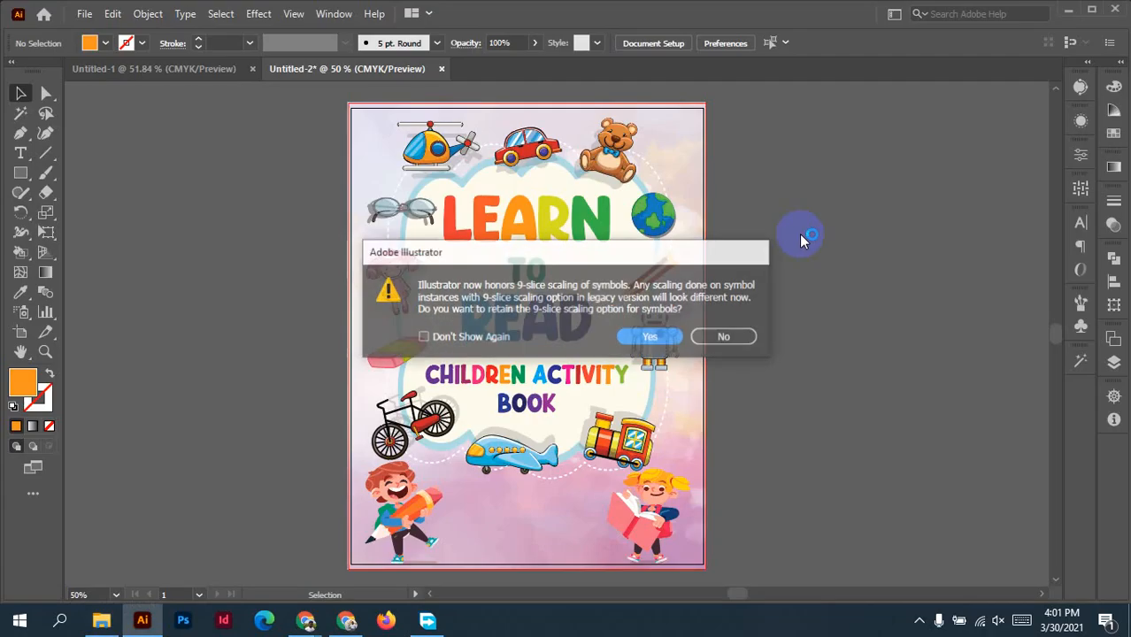
{"action": "left_click", "coordinate": [651, 335]}
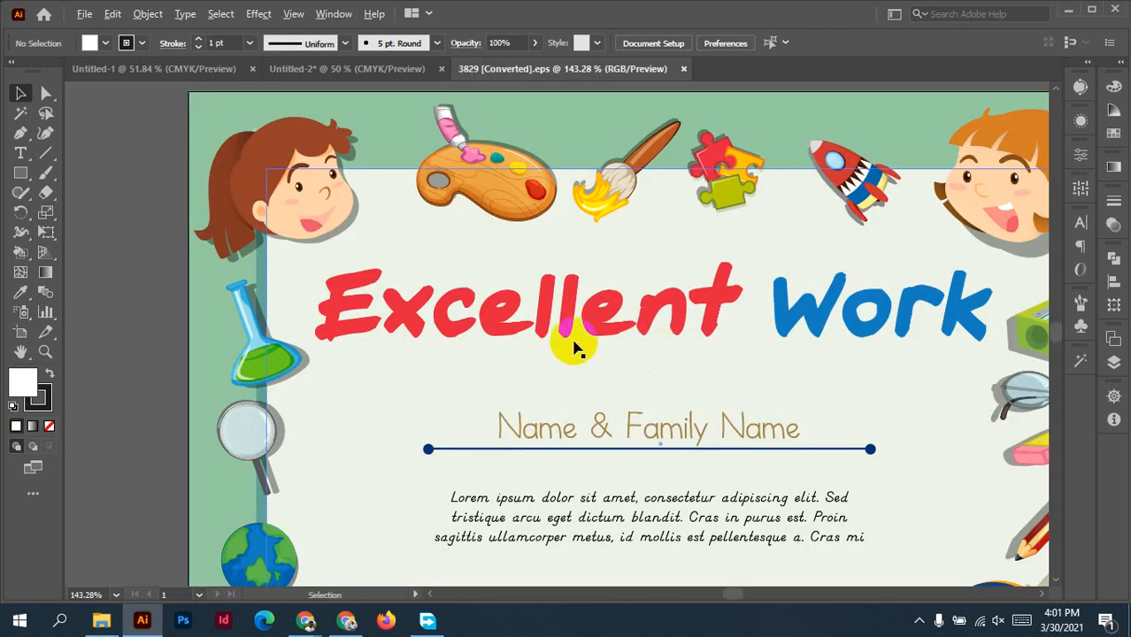
{"action": "scroll", "coordinate": [575, 349], "scroll_direction": "down", "scroll_amount": 5}
{"action": "scroll", "coordinate": [574, 375], "scroll_direction": "up", "scroll_amount": 2}
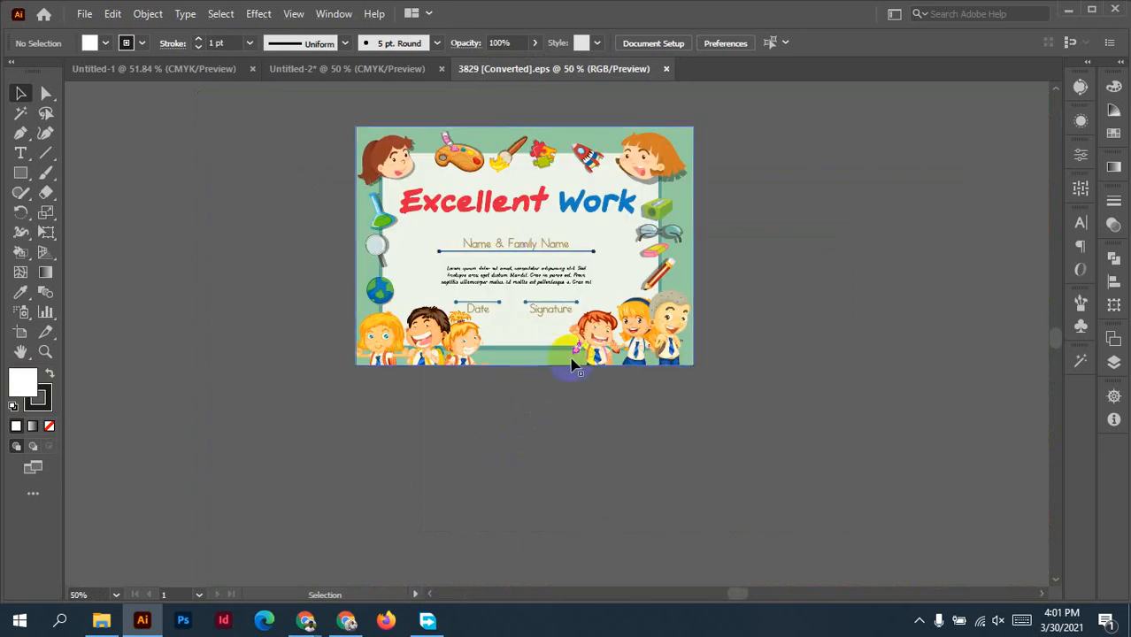
{"action": "left_click_drag", "start_coordinate": [574, 375], "coordinate": [740, 471]}
{"action": "left_click", "coordinate": [784, 462]}
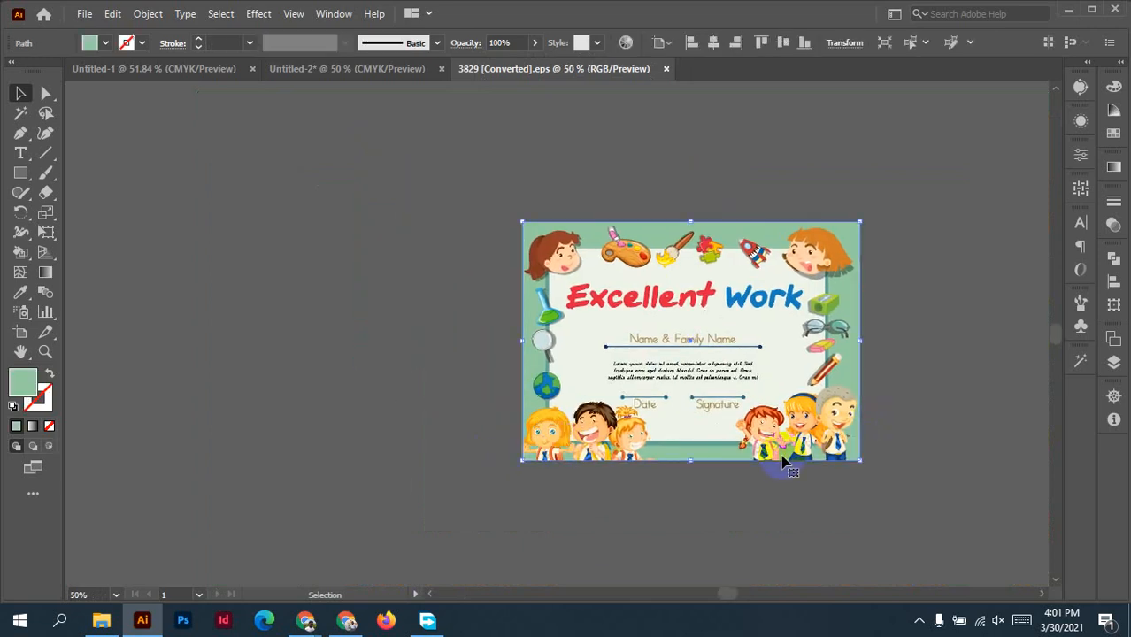
{"action": "right_click", "coordinate": [805, 467]}
{"action": "left_click", "coordinate": [954, 500]}
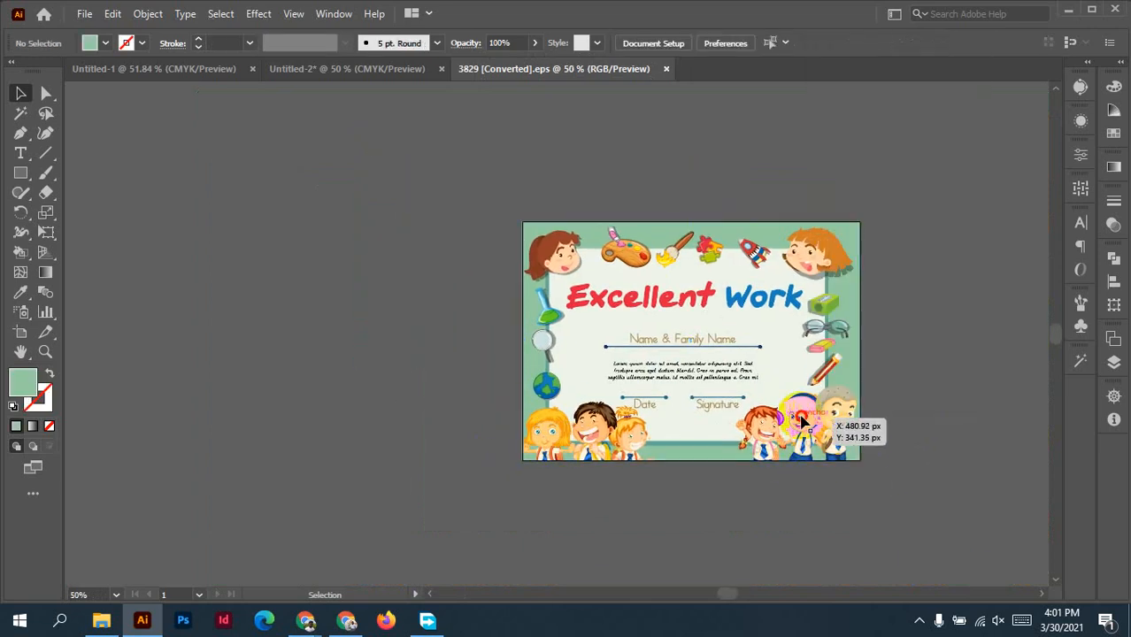
Move the clipped group of schoolchildren off the certificate to its left, release the clipping mask and deselect the artwork.
{"action": "left_click", "coordinate": [801, 426]}
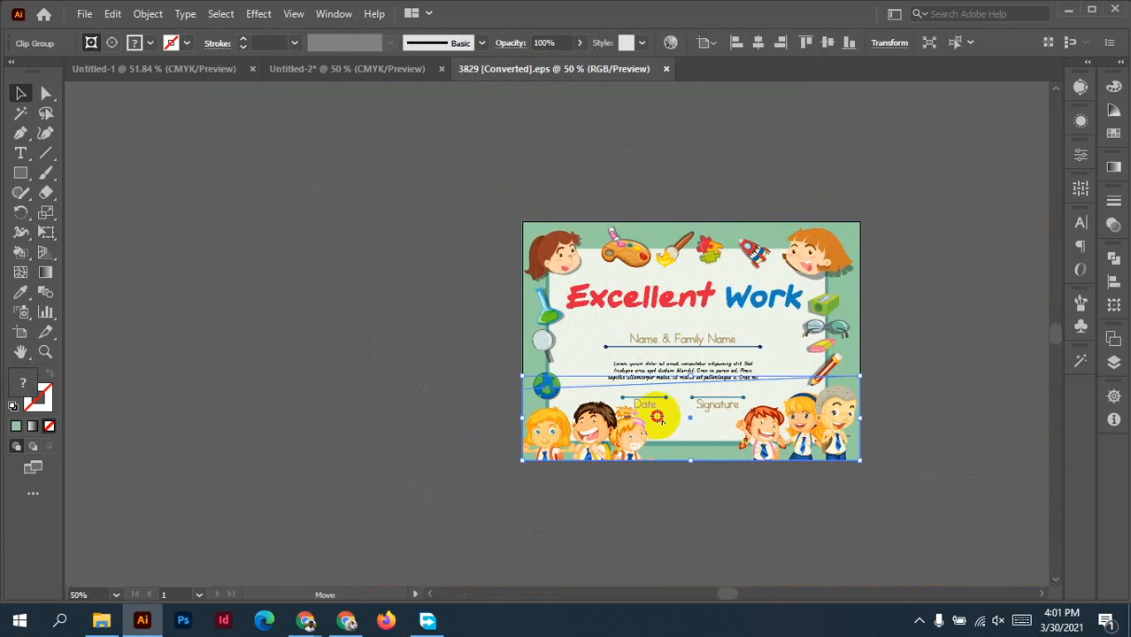
{"action": "left_click_drag", "start_coordinate": [808, 427], "coordinate": [337, 347]}
{"action": "right_click", "coordinate": [337, 347]}
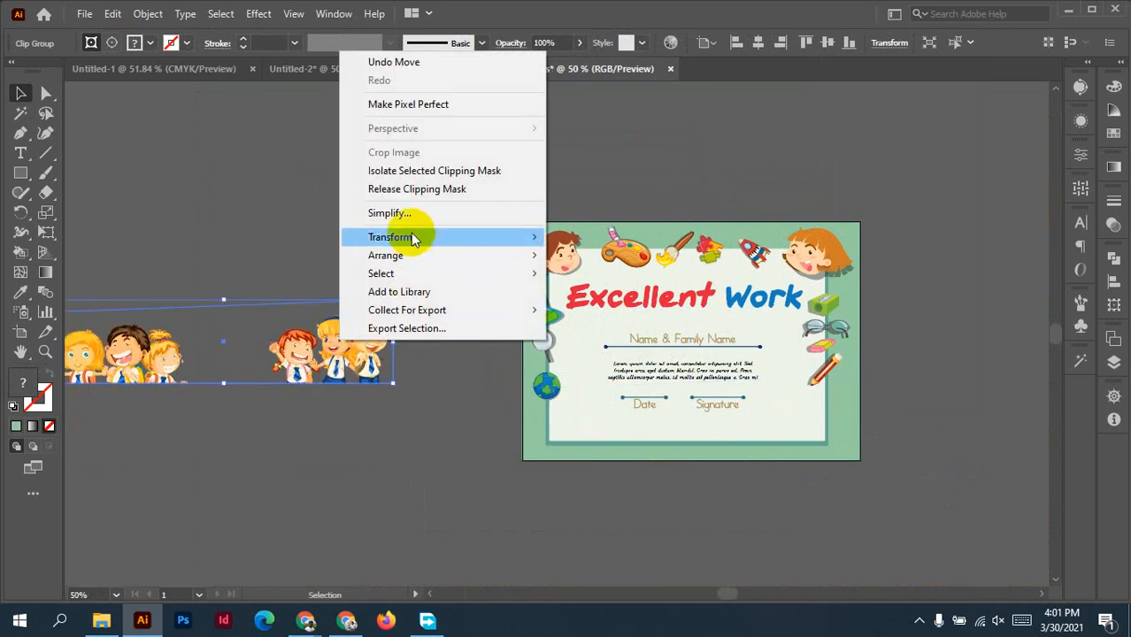
{"action": "left_click", "coordinate": [390, 189]}
{"action": "right_click", "coordinate": [366, 366]}
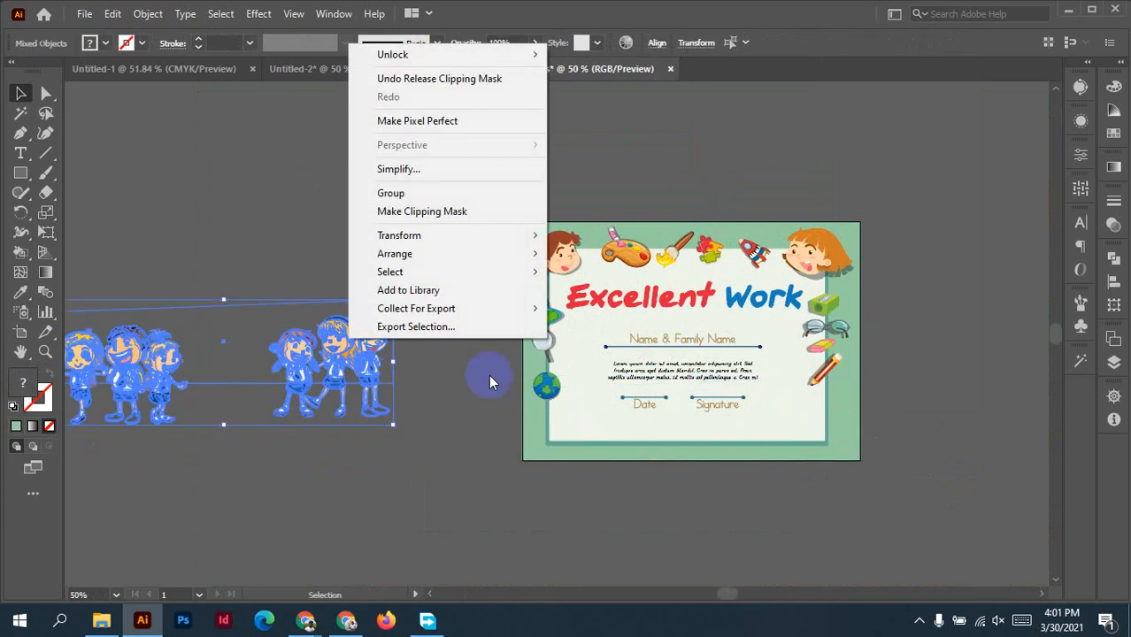
{"action": "left_click", "coordinate": [464, 430]}
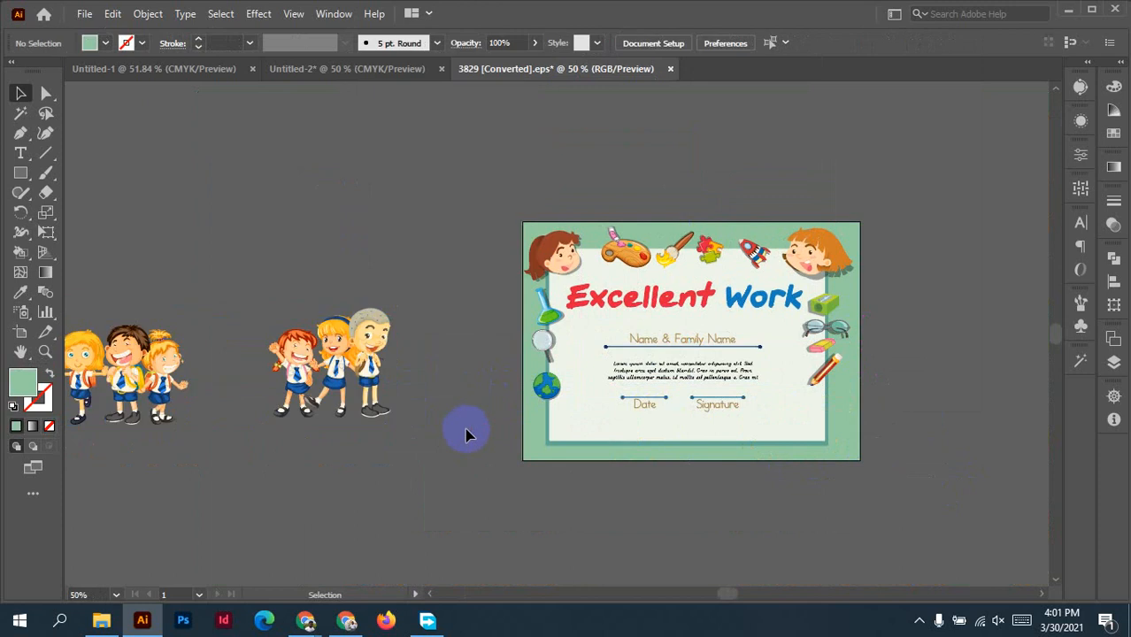
Ungroup the schoolchildren artwork beside the certificate and deselect it.
{"action": "left_click", "coordinate": [376, 345]}
{"action": "right_click", "coordinate": [376, 345]}
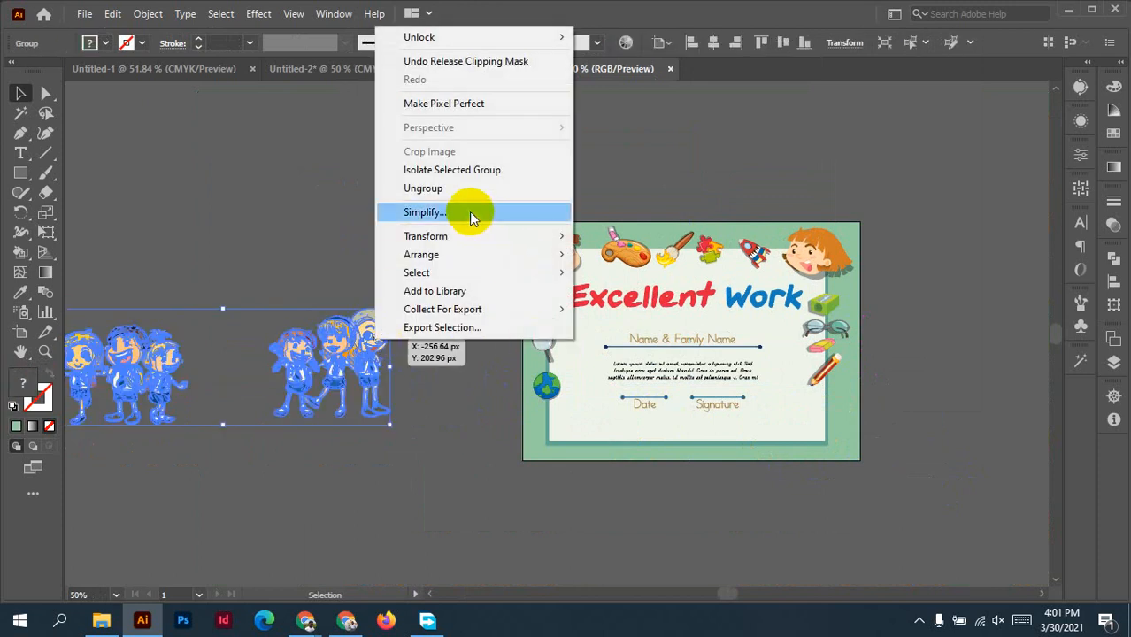
{"action": "left_click", "coordinate": [442, 191]}
{"action": "left_click", "coordinate": [438, 432]}
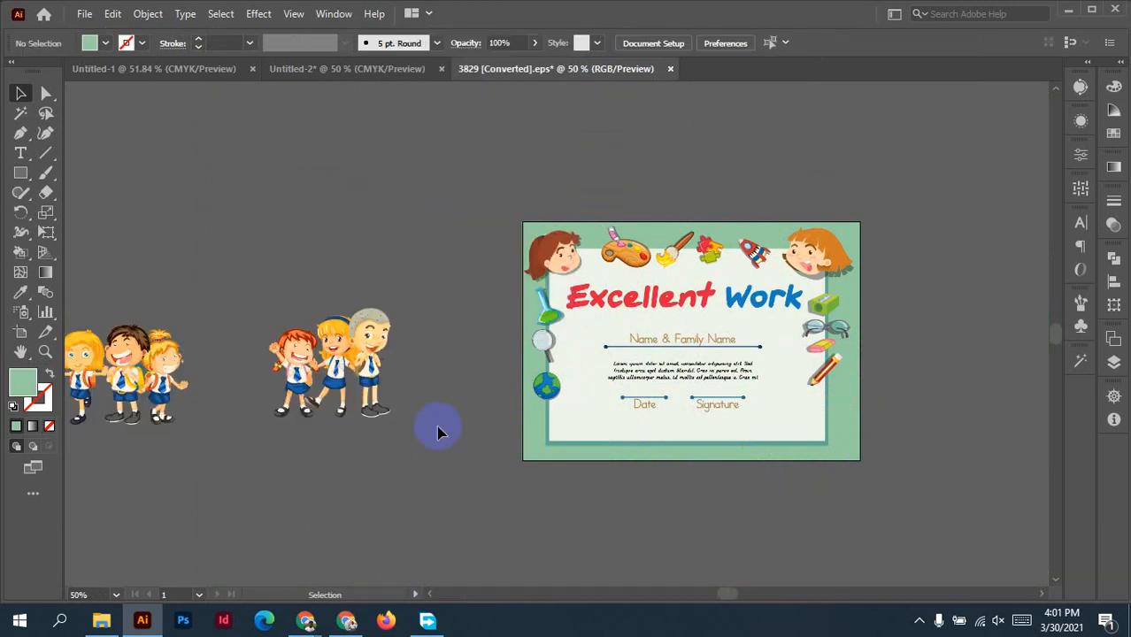
Select the red-haired girl, blonde girl and grey-haired boy and move them together into the Untitled-2 cover document.
{"action": "left_click", "coordinate": [303, 299]}
{"action": "left_click", "coordinate": [387, 431]}
{"action": "left_click", "coordinate": [370, 350]}
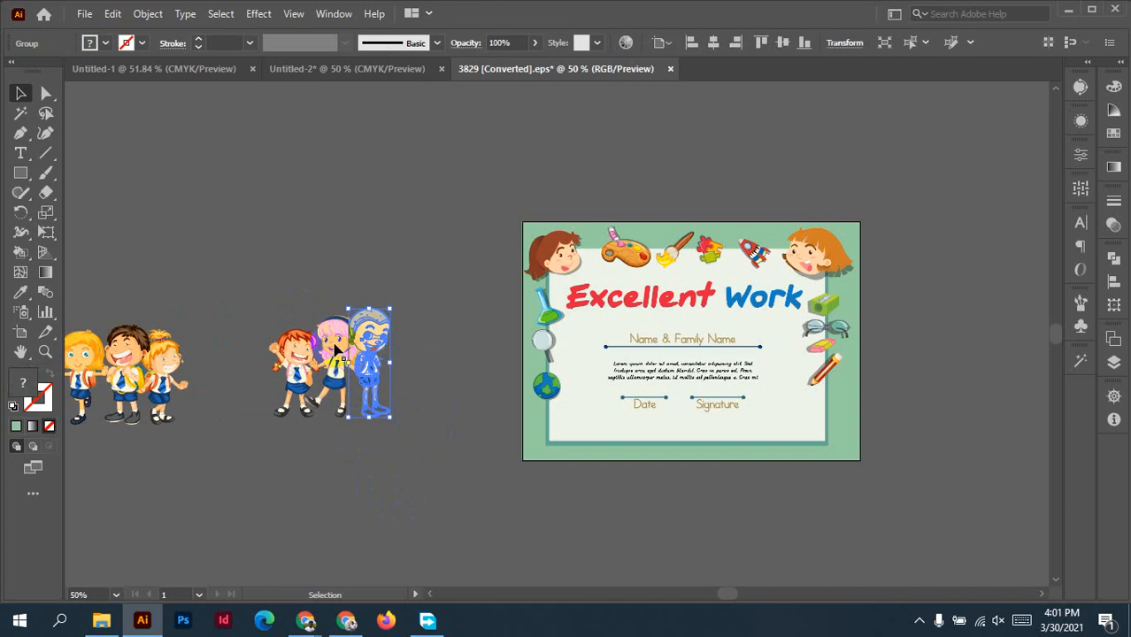
{"action": "left_click", "coordinate": [337, 352], "text": "shift"}
{"action": "left_click", "coordinate": [296, 363], "text": "shift"}
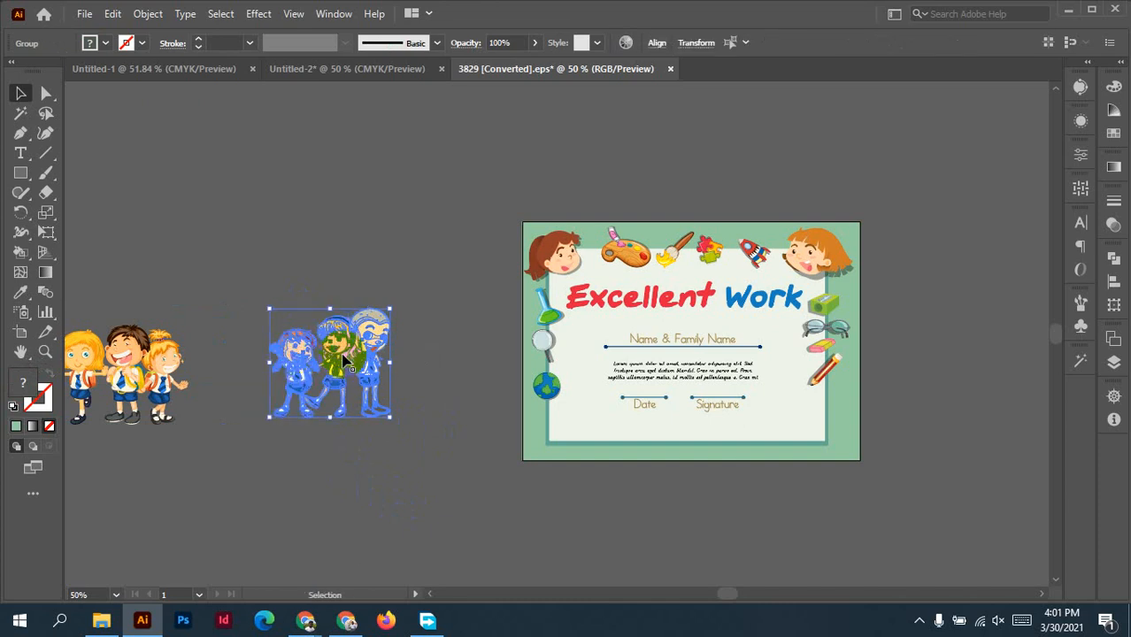
{"action": "left_click_drag", "start_coordinate": [344, 358], "coordinate": [502, 531]}
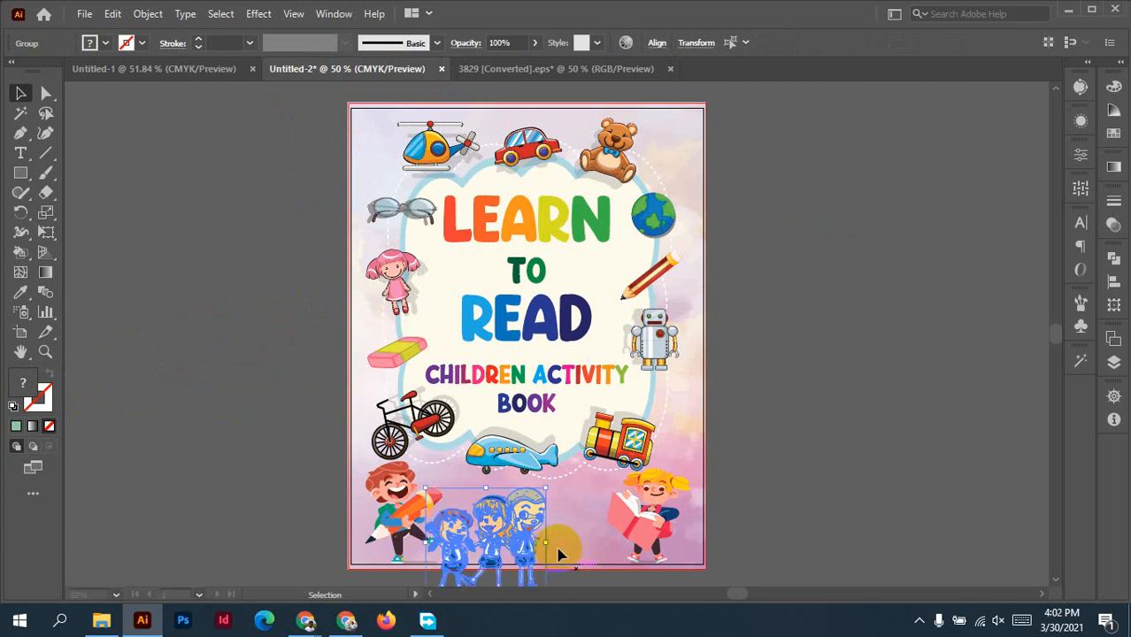
Position the three schoolchildren at the cover's bottom edge, between the boy with the pencil and the girl with the book.
{"action": "key", "text": "ctrl+plus"}
{"action": "left_click", "coordinate": [586, 561]}
{"action": "left_click_drag", "start_coordinate": [586, 561], "coordinate": [506, 374]}
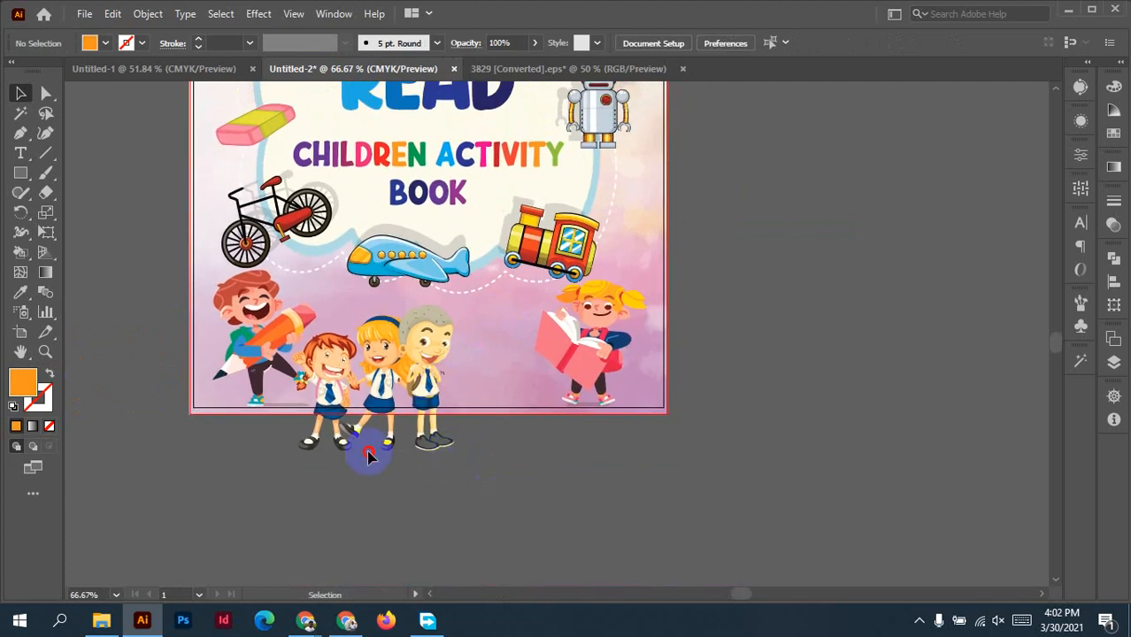
{"action": "left_click_drag", "start_coordinate": [266, 431], "coordinate": [474, 436]}
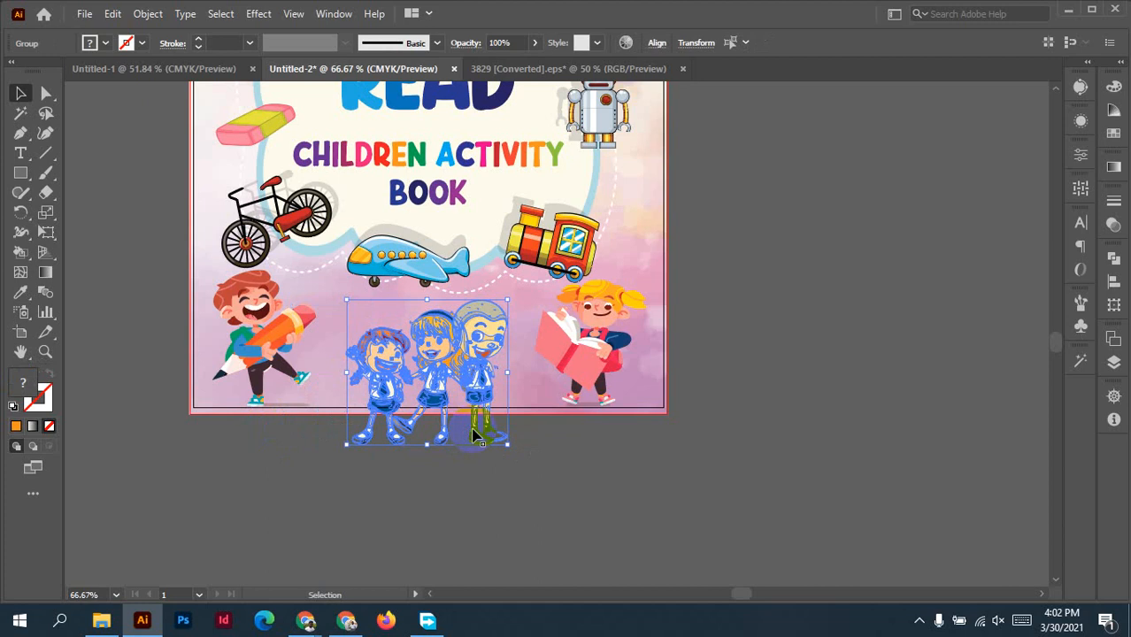
{"action": "left_click", "coordinate": [674, 490]}
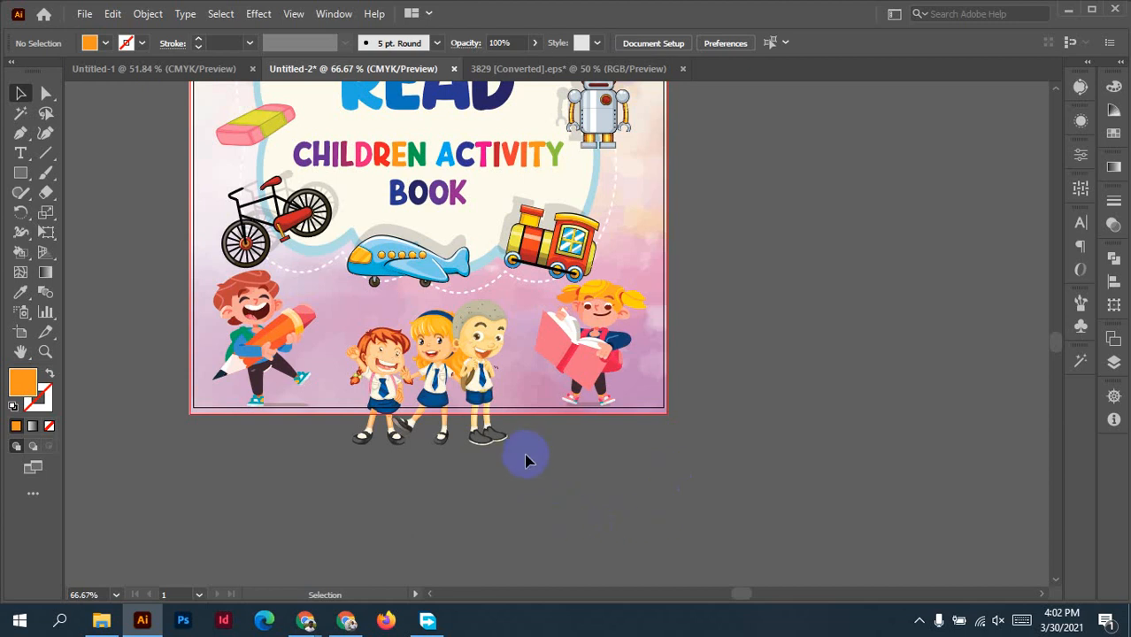
Move the grey-haired boy slightly to the right, away from the blonde girl, and deselect him.
{"action": "scroll", "coordinate": [487, 484], "scroll_direction": "up", "scroll_amount": 1}
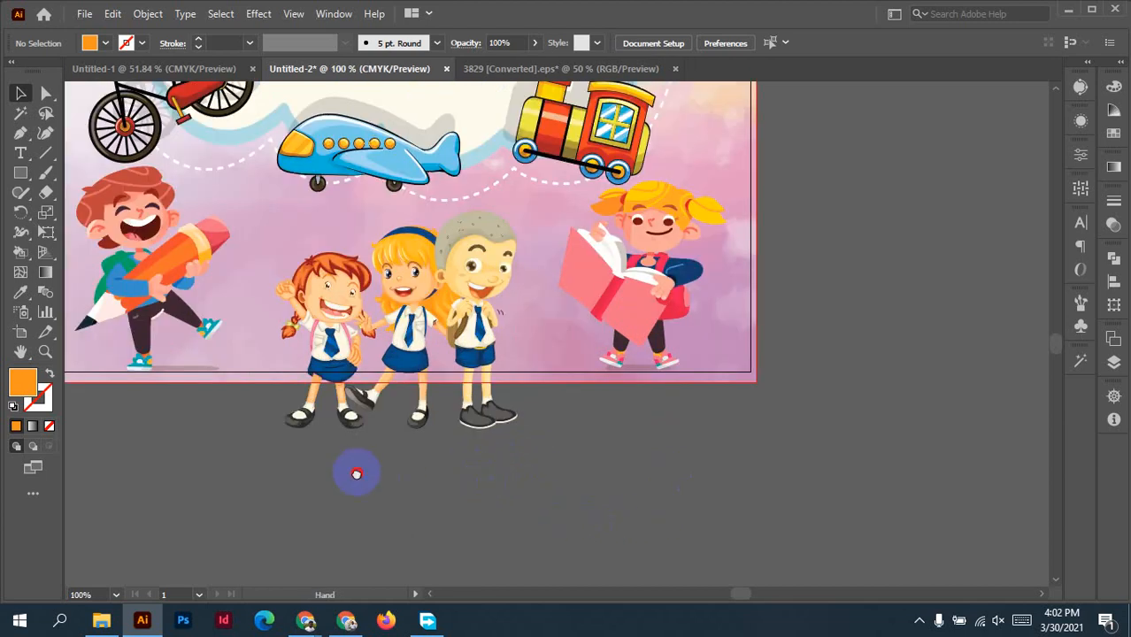
{"action": "scroll", "coordinate": [500, 502], "scroll_direction": "up", "scroll_amount": 1}
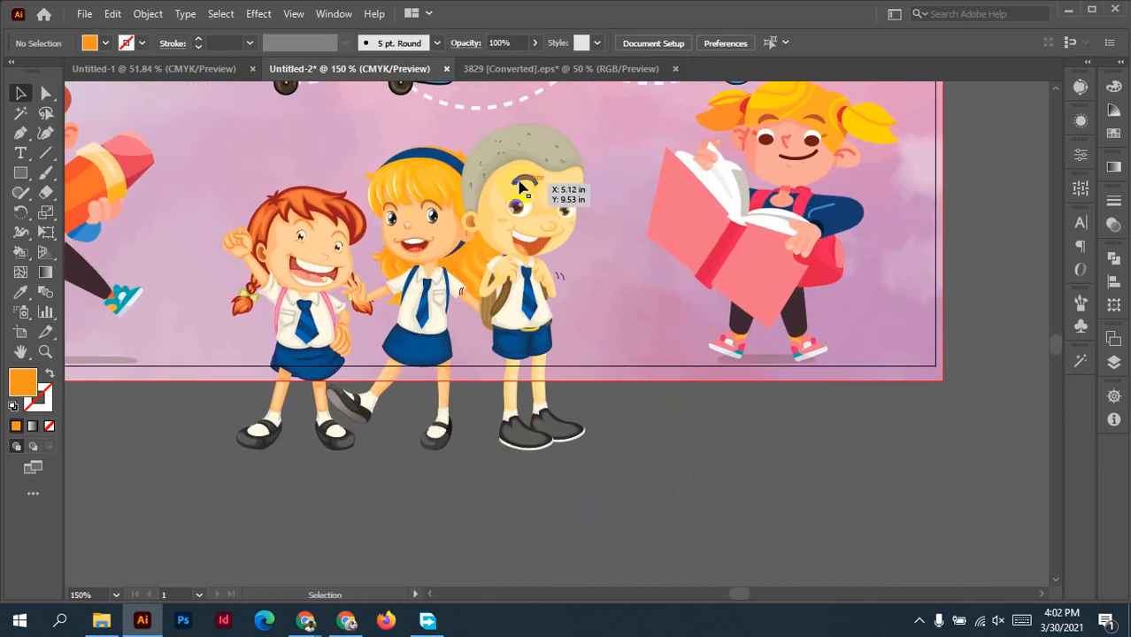
{"action": "left_click_drag", "start_coordinate": [521, 186], "coordinate": [551, 182]}
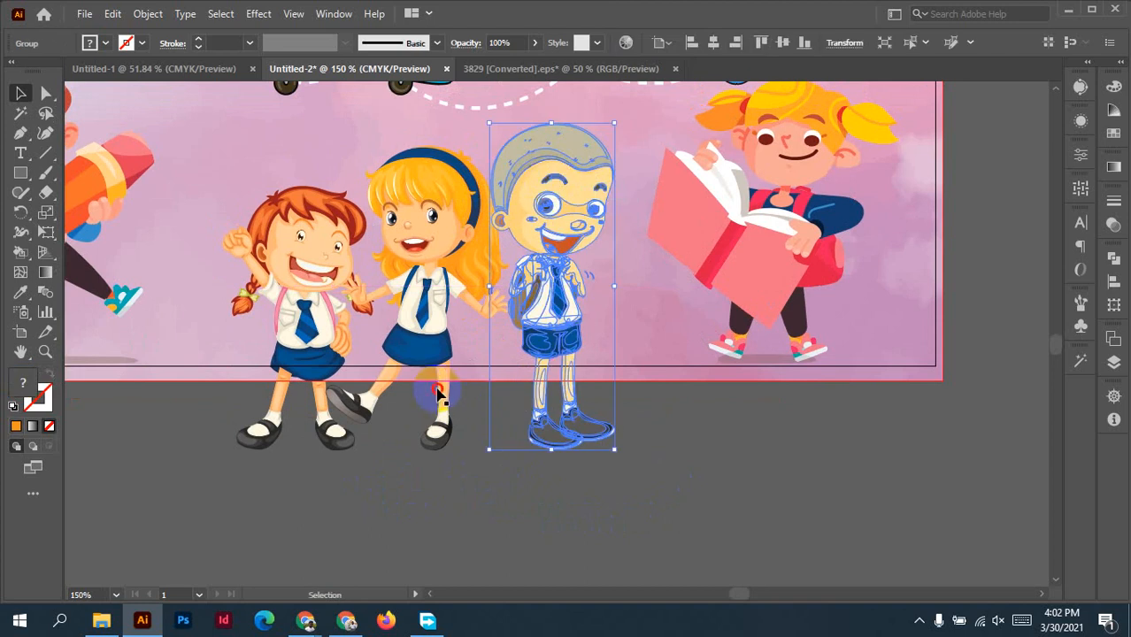
{"action": "left_click", "coordinate": [670, 445]}
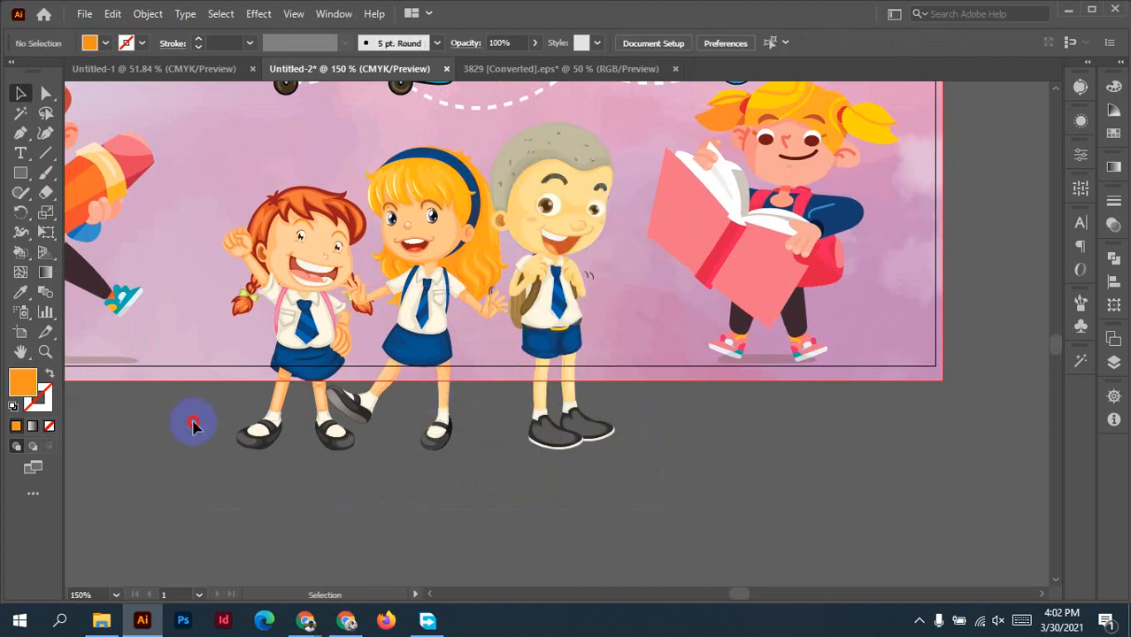
Shift all three schoolchildren slightly left and widen the spacing between the red-haired girl and the blonde girl.
{"action": "left_click_drag", "start_coordinate": [179, 404], "coordinate": [467, 429]}
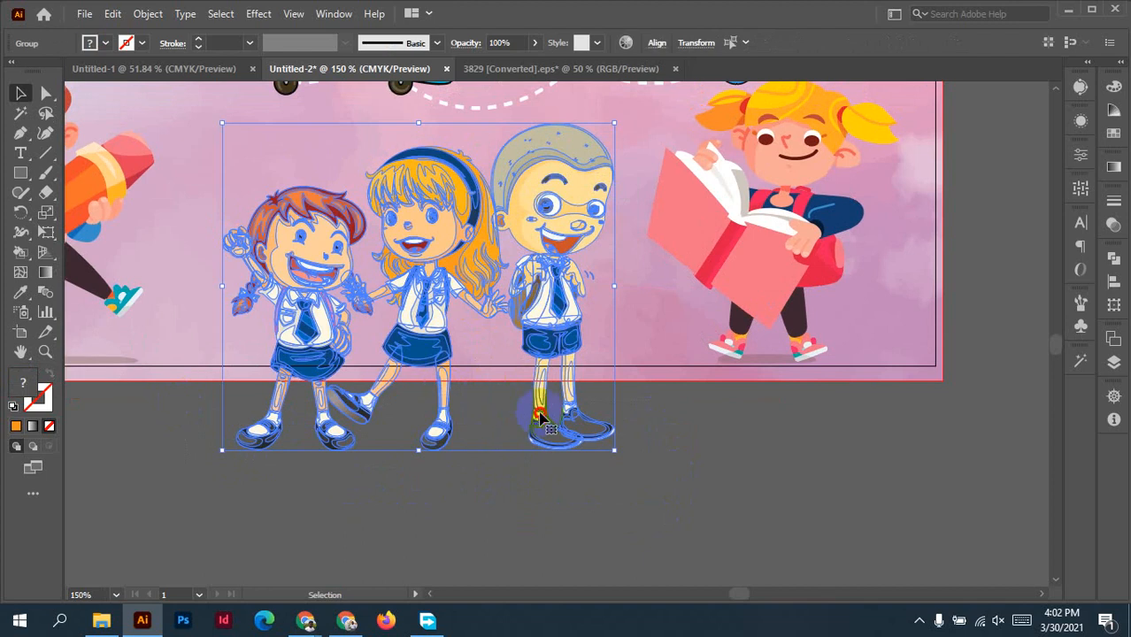
{"action": "left_click_drag", "start_coordinate": [538, 411], "coordinate": [512, 412]}
{"action": "left_click", "coordinate": [301, 492]}
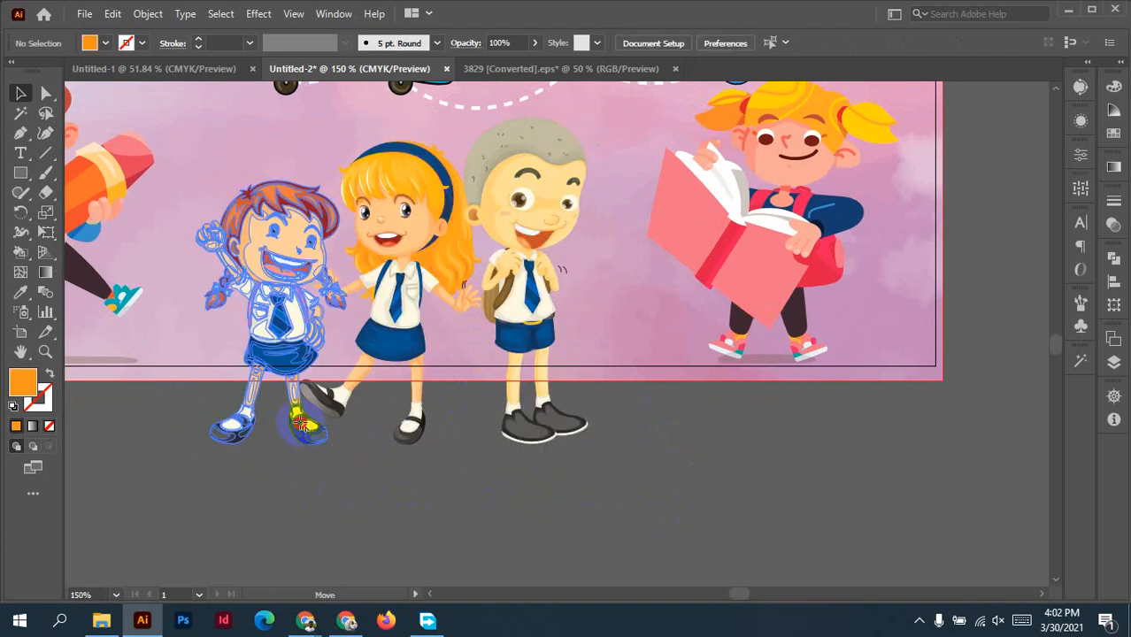
{"action": "left_click_drag", "start_coordinate": [303, 427], "coordinate": [345, 420]}
{"action": "left_click", "coordinate": [731, 436]}
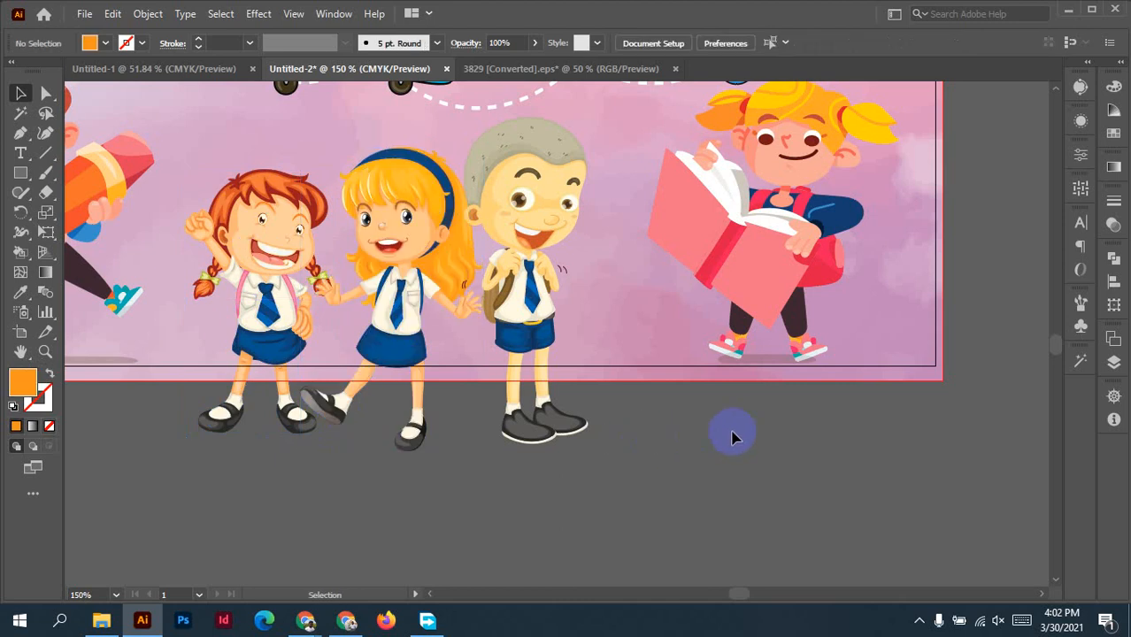
Draw a rectangle covering the three schoolchildren above their shoes and extend its lower edge to the cover's bleed line.
{"action": "key", "text": "m"}
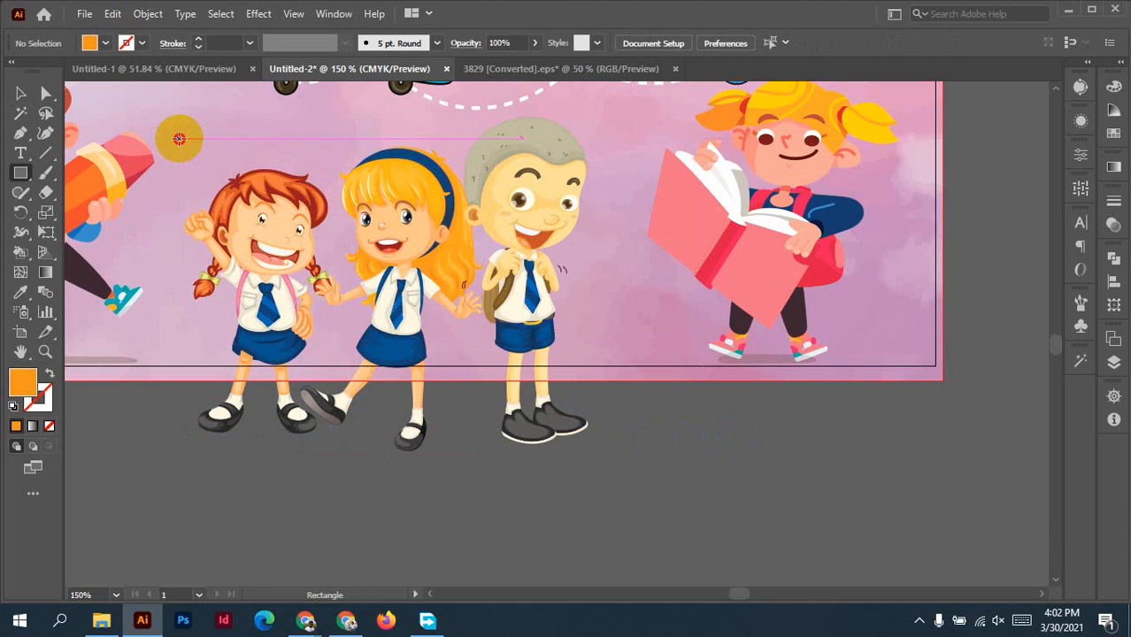
{"action": "left_click", "coordinate": [178, 138]}
{"action": "left_click", "coordinate": [616, 341]}
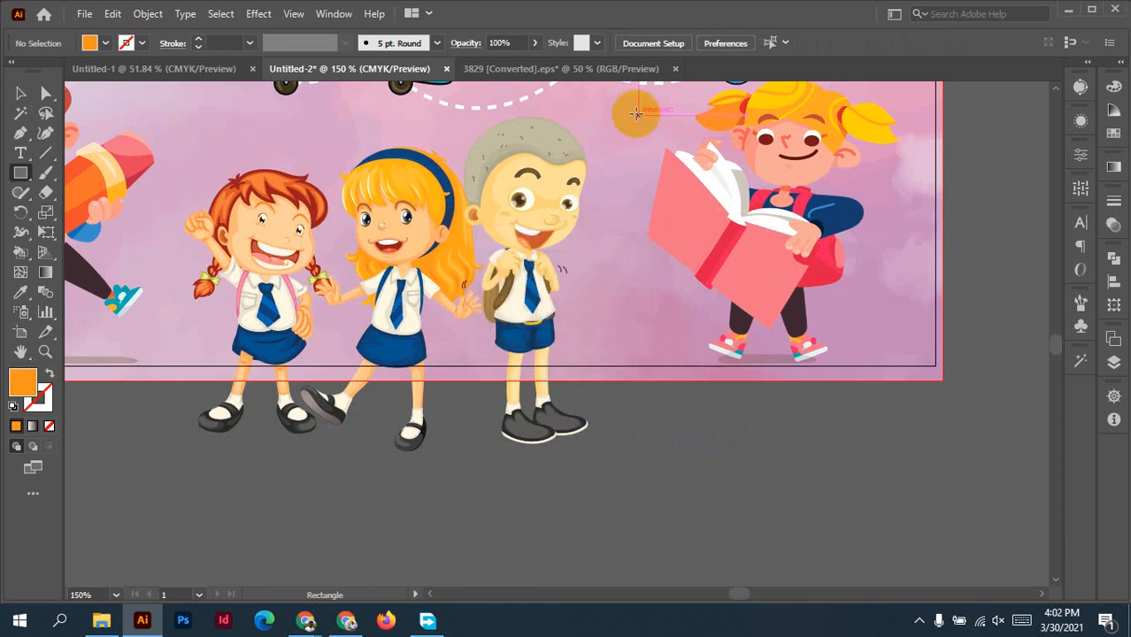
{"action": "mouse_move", "coordinate": [593, 104]}
{"action": "left_mouse_down"}
{"action": "mouse_move", "coordinate": [202, 367]}
{"action": "mouse_move", "coordinate": [199, 381]}
{"action": "mouse_move", "coordinate": [182, 378]}
{"action": "left_mouse_up"}
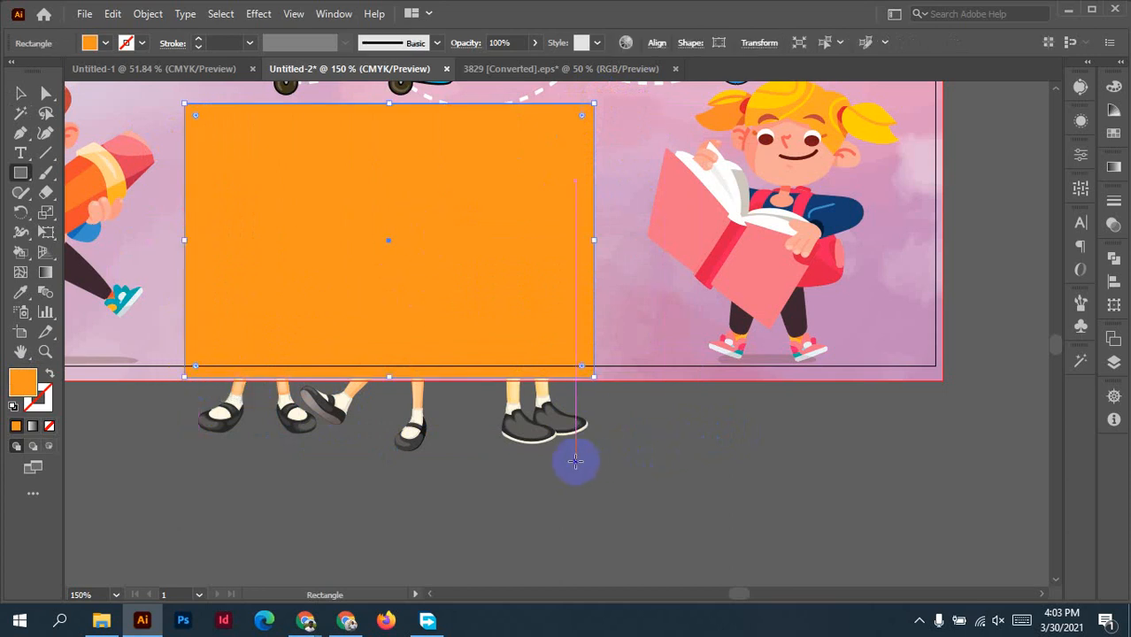
{"action": "scroll", "coordinate": [404, 416], "scroll_direction": "up", "scroll_amount": 3}
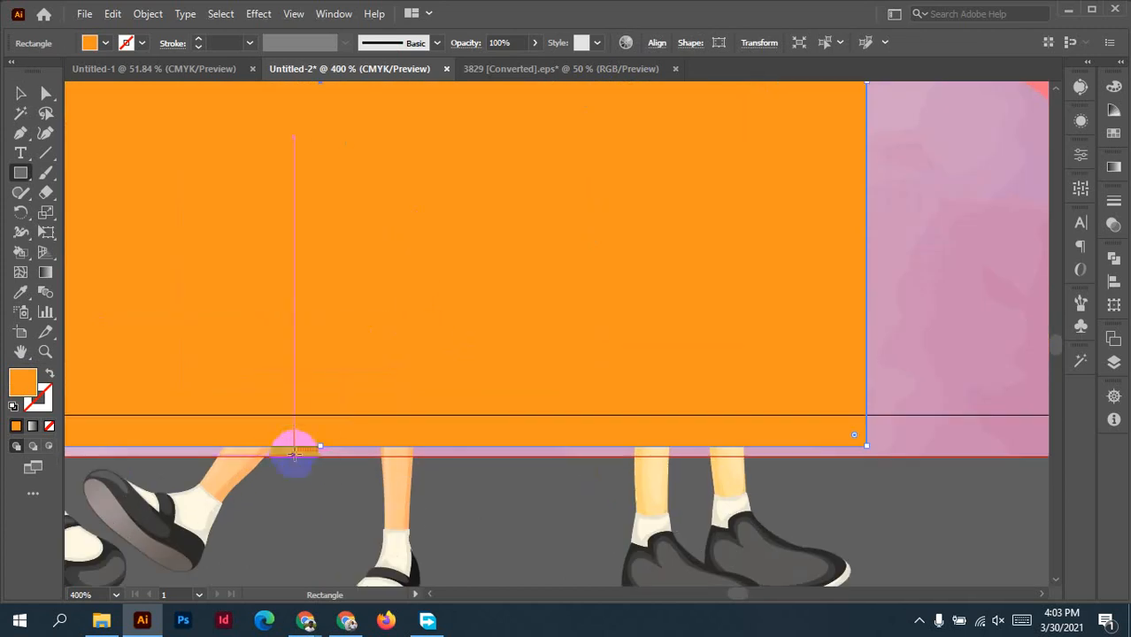
{"action": "left_click_drag", "start_coordinate": [322, 449], "coordinate": [315, 455]}
{"action": "scroll", "coordinate": [518, 434], "scroll_direction": "down", "scroll_amount": 2}
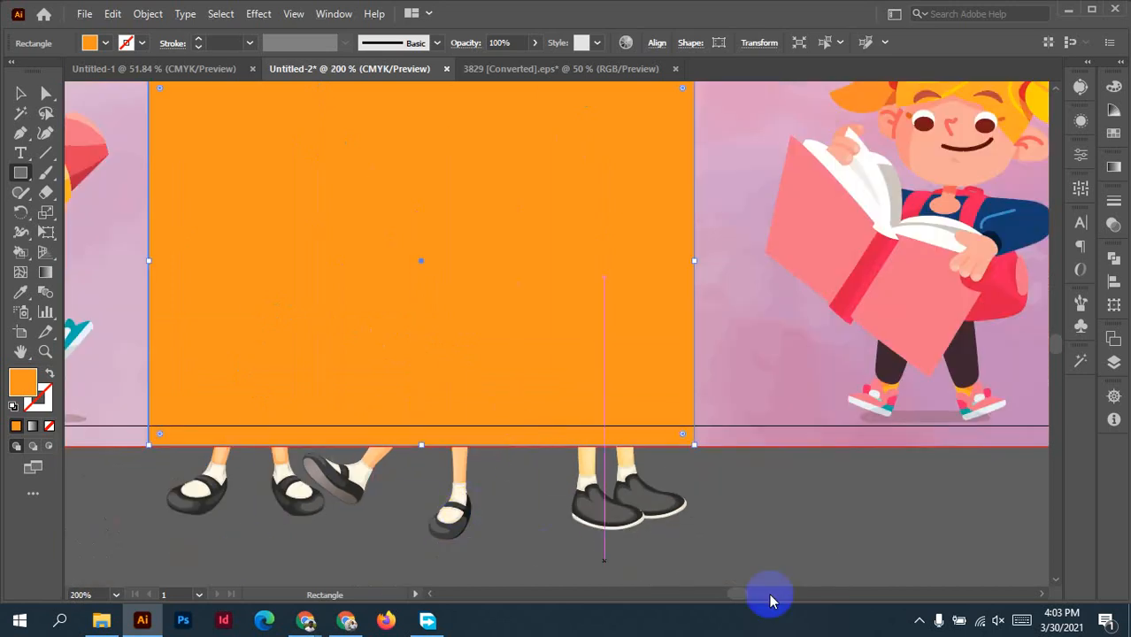
Select the rectangle together with the three schoolchildren and make a clipping mask that hides their feet below the bleed line.
{"action": "key", "text": "v"}
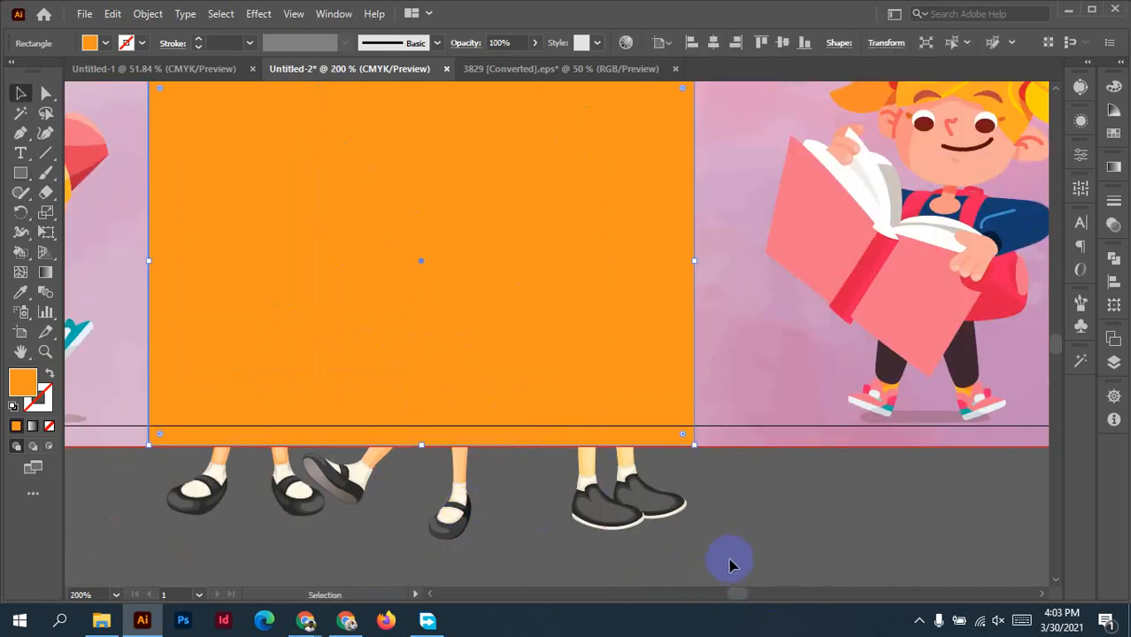
{"action": "left_click", "coordinate": [681, 592]}
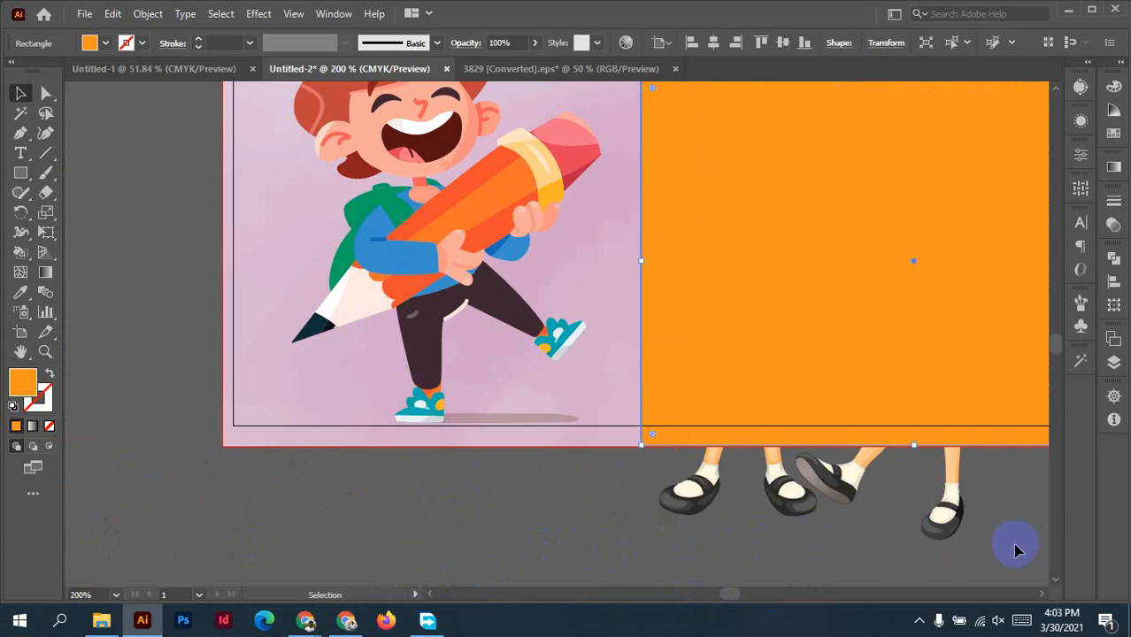
{"action": "left_click_drag", "start_coordinate": [990, 534], "coordinate": [602, 510]}
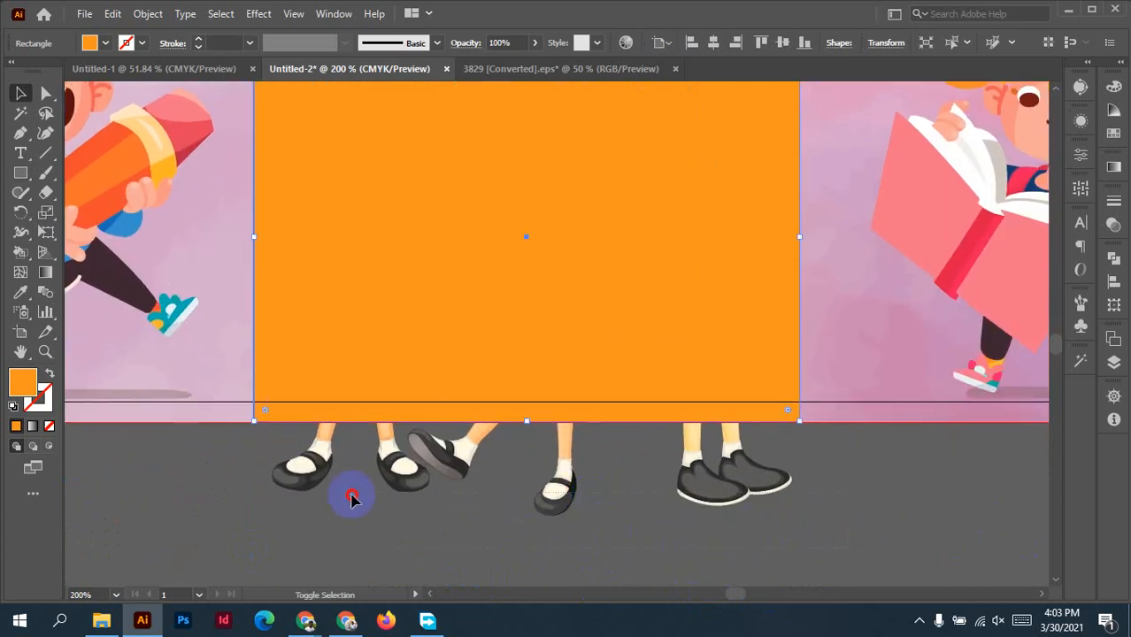
{"action": "key", "text": "ctrl+a"}
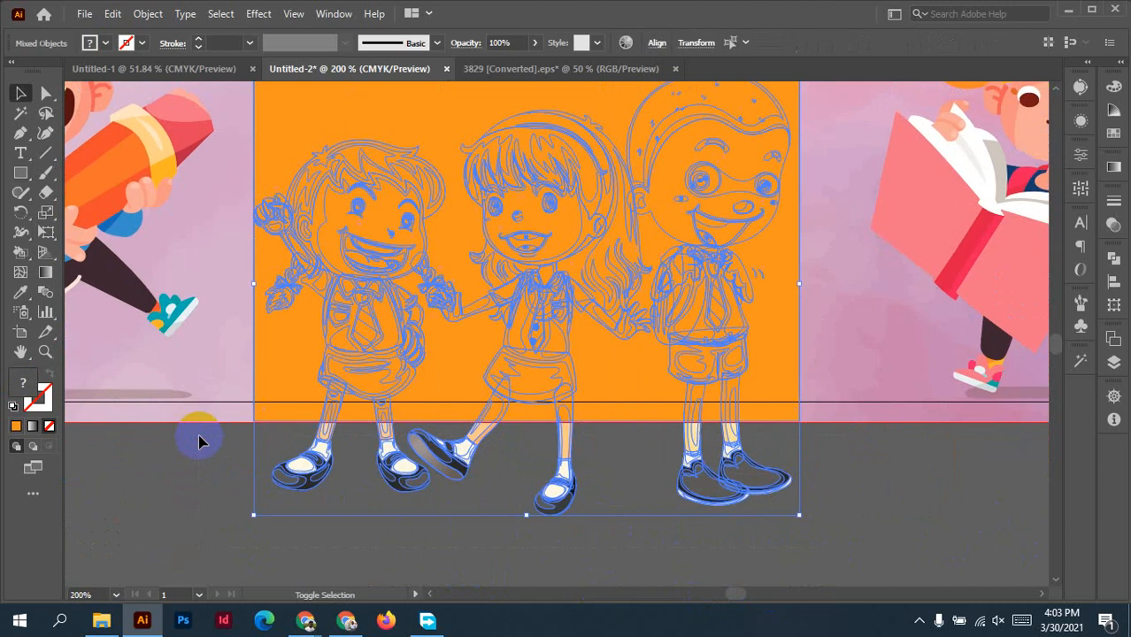
{"action": "right_click", "coordinate": [531, 208]}
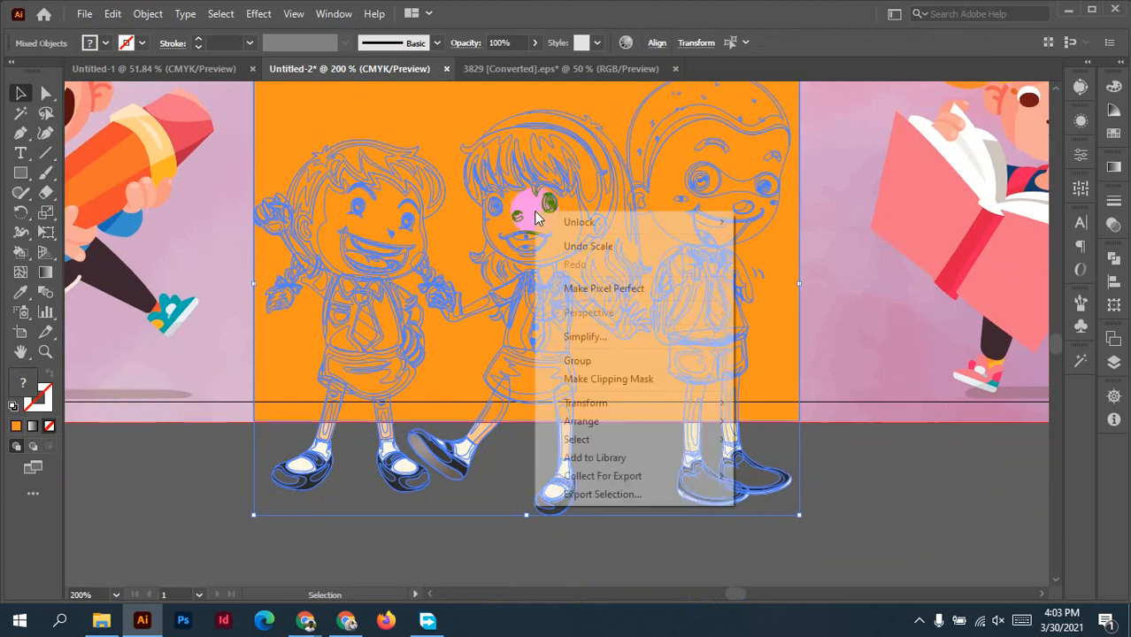
{"action": "left_click", "coordinate": [593, 379]}
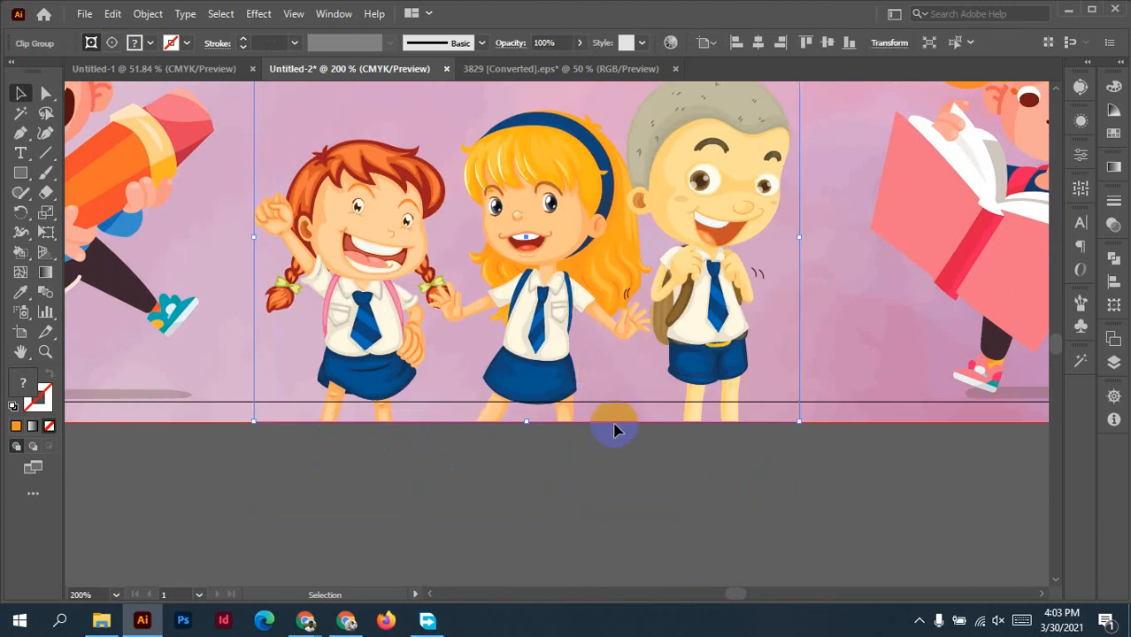
Try to align the clipped schoolchildren to the artboard's bottom edge and nudge them down, undo both changes and deselect.
{"action": "left_click", "coordinate": [848, 46]}
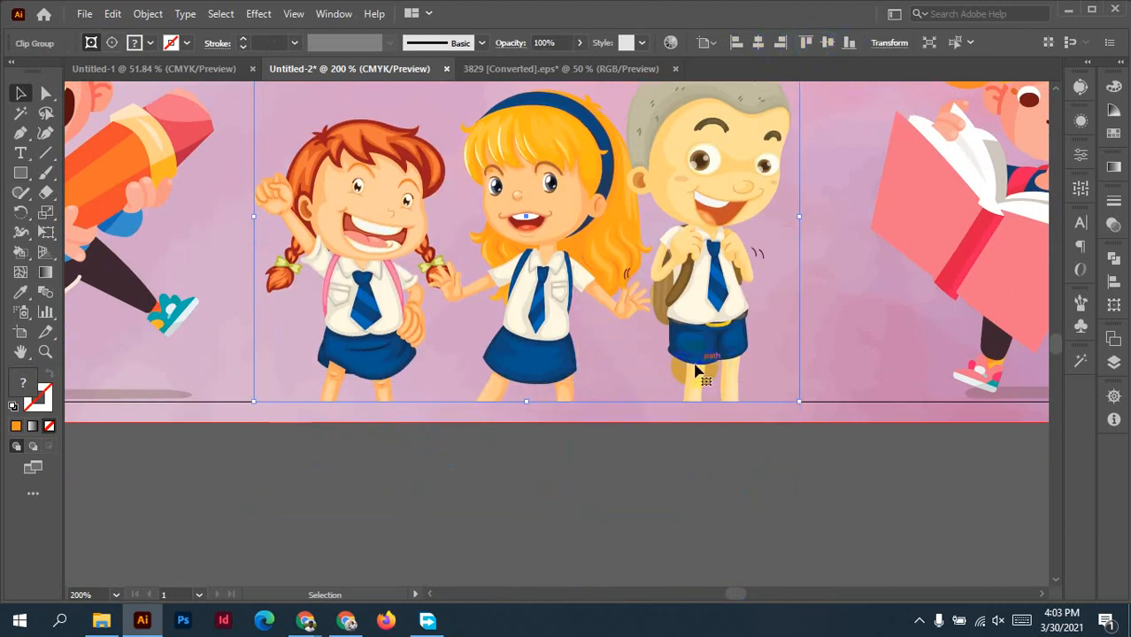
{"action": "key", "text": "ctrl+z"}
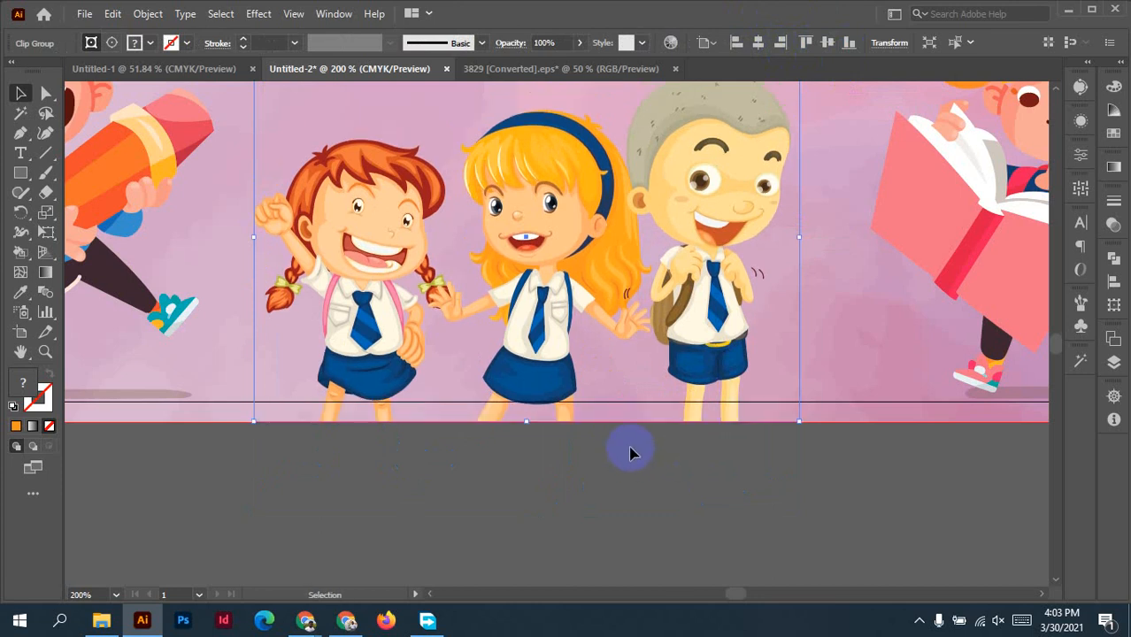
{"action": "key", "text": "Down"}
{"action": "key", "text": "ctrl+z"}
{"action": "left_click", "coordinate": [595, 494]}
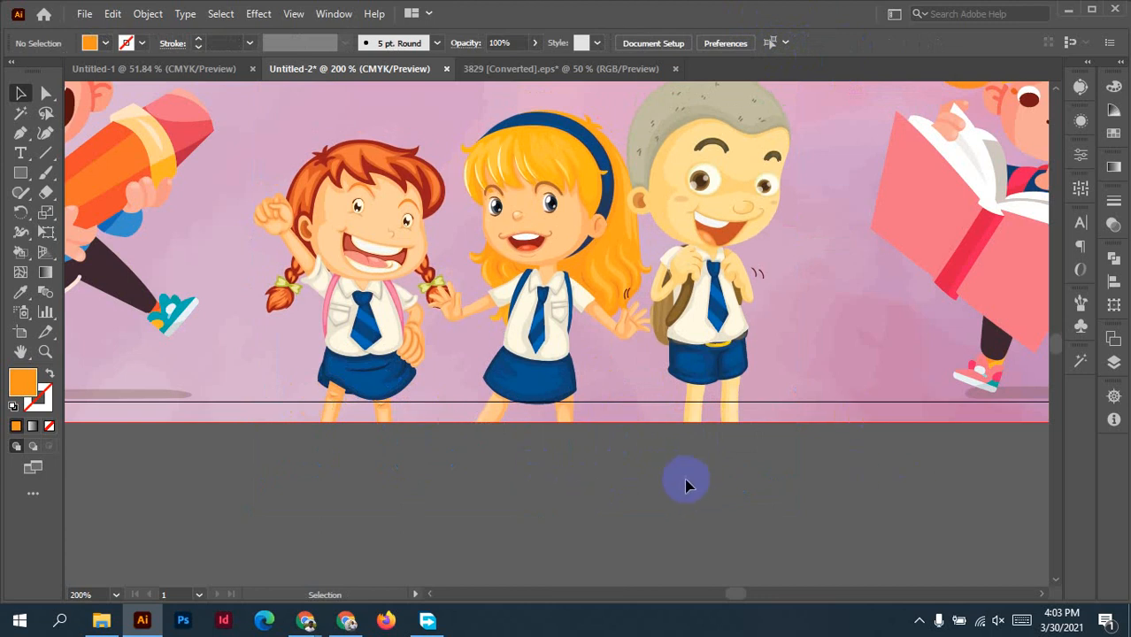
Examine how the boy with the pencil, the girl with the book and the clipped schoolchildren sit against the cover's bottom margin.
{"action": "scroll", "coordinate": [643, 469], "scroll_direction": "down", "scroll_amount": 3}
{"action": "scroll", "coordinate": [752, 531], "scroll_direction": "right", "scroll_amount": 3}
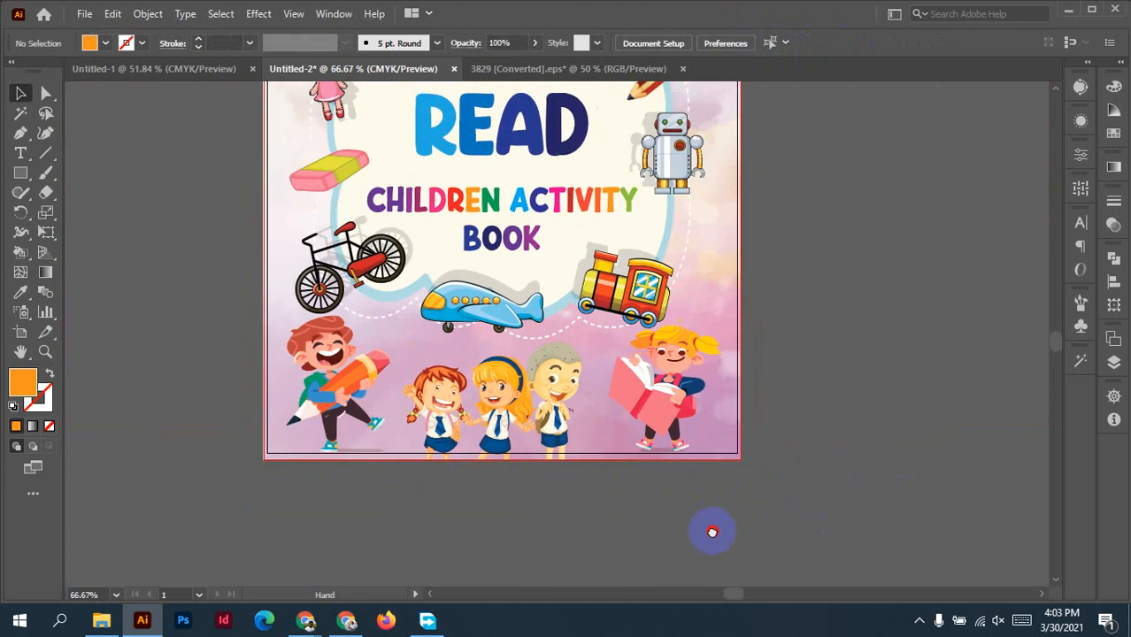
{"action": "scroll", "coordinate": [664, 531], "scroll_direction": "up", "scroll_amount": 1}
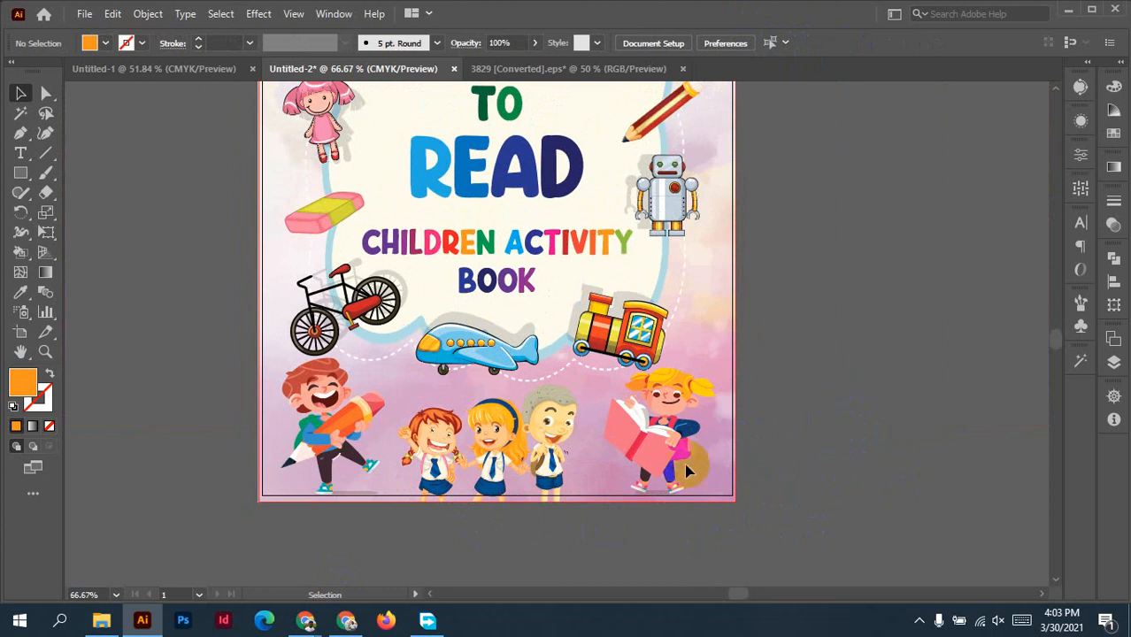
{"action": "scroll", "coordinate": [669, 498], "scroll_direction": "up", "scroll_amount": 4}
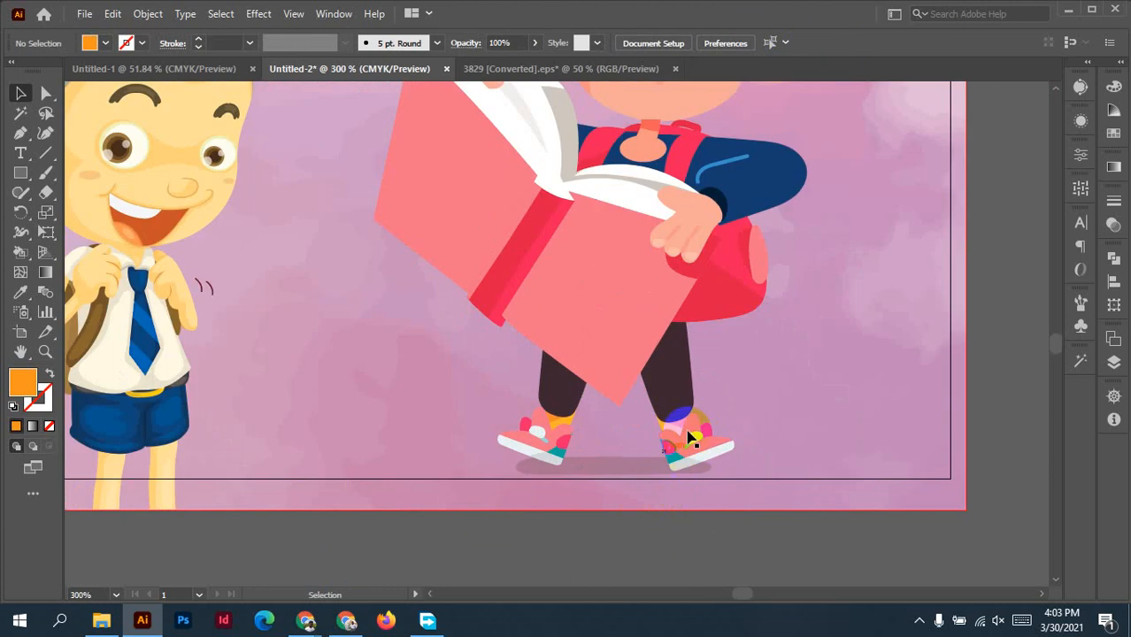
{"action": "scroll", "coordinate": [740, 473], "scroll_direction": "down", "scroll_amount": 4}
{"action": "scroll", "coordinate": [574, 480], "scroll_direction": "up", "scroll_amount": 4}
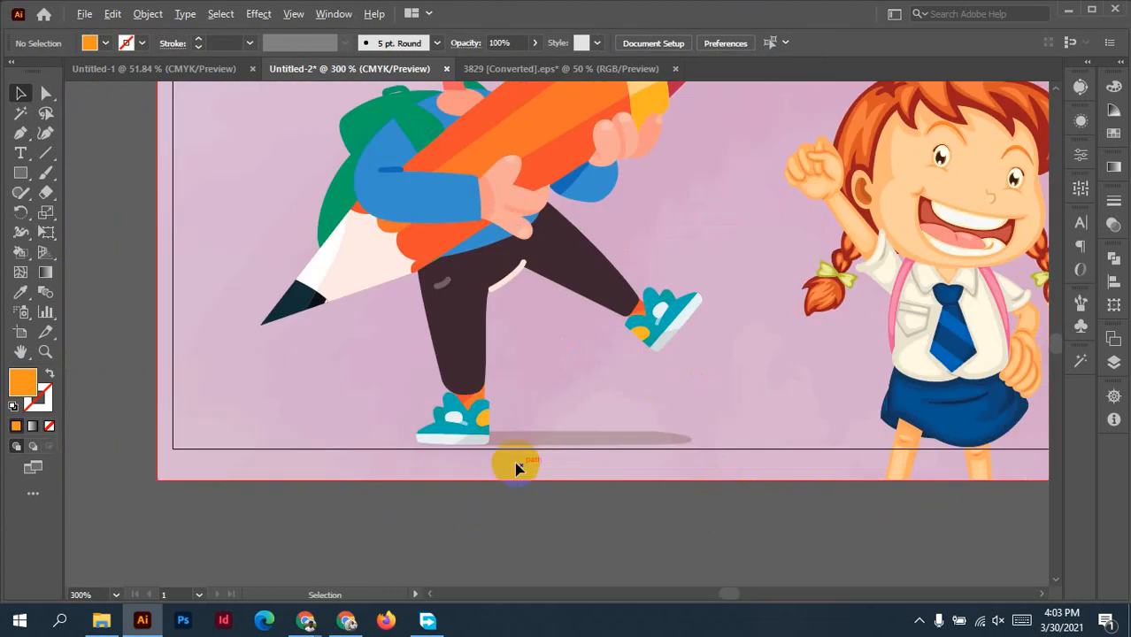
{"action": "scroll", "coordinate": [528, 485], "scroll_direction": "down", "scroll_amount": 4}
{"action": "scroll", "coordinate": [833, 488], "scroll_direction": "up", "scroll_amount": 4}
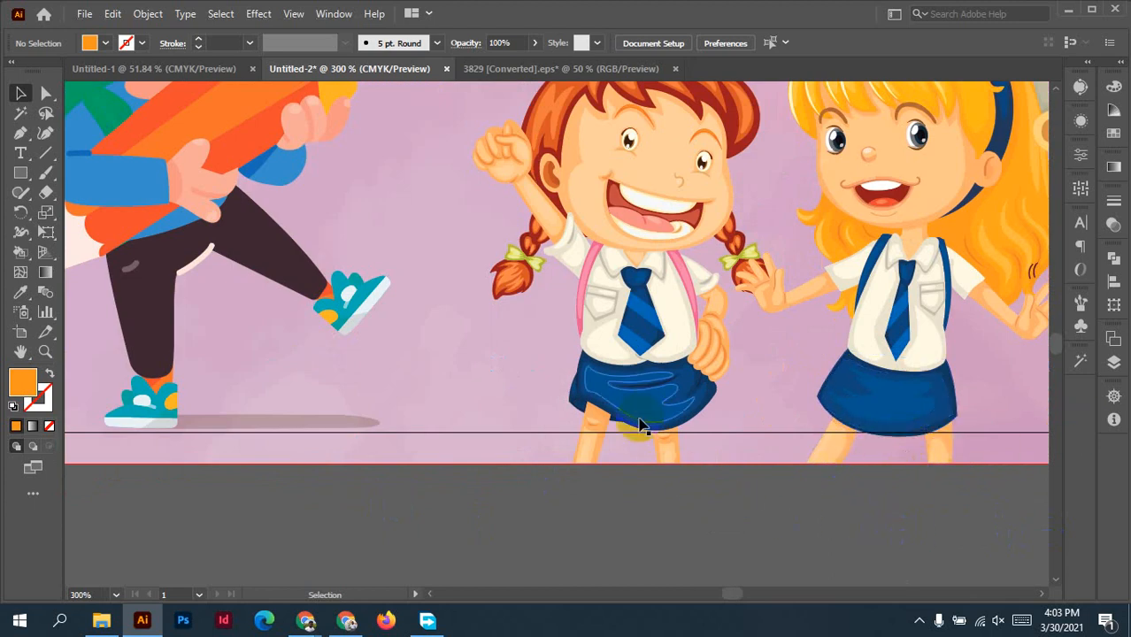
{"action": "scroll", "coordinate": [851, 412], "scroll_direction": "down", "scroll_amount": 3}
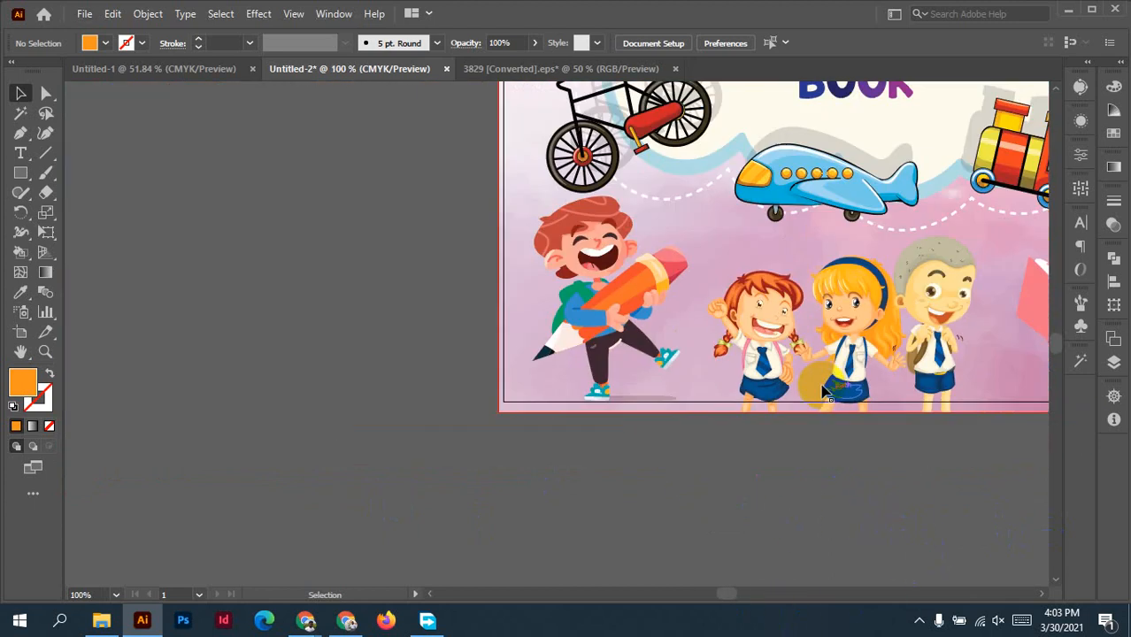
Save the finished cover to the Desktop as an Adobe Illustrator file named LEARN TO READ activity book.
{"action": "scroll", "coordinate": [867, 435], "scroll_direction": "down", "scroll_amount": 1}
{"action": "scroll", "coordinate": [889, 336], "scroll_direction": "down", "scroll_amount": 1}
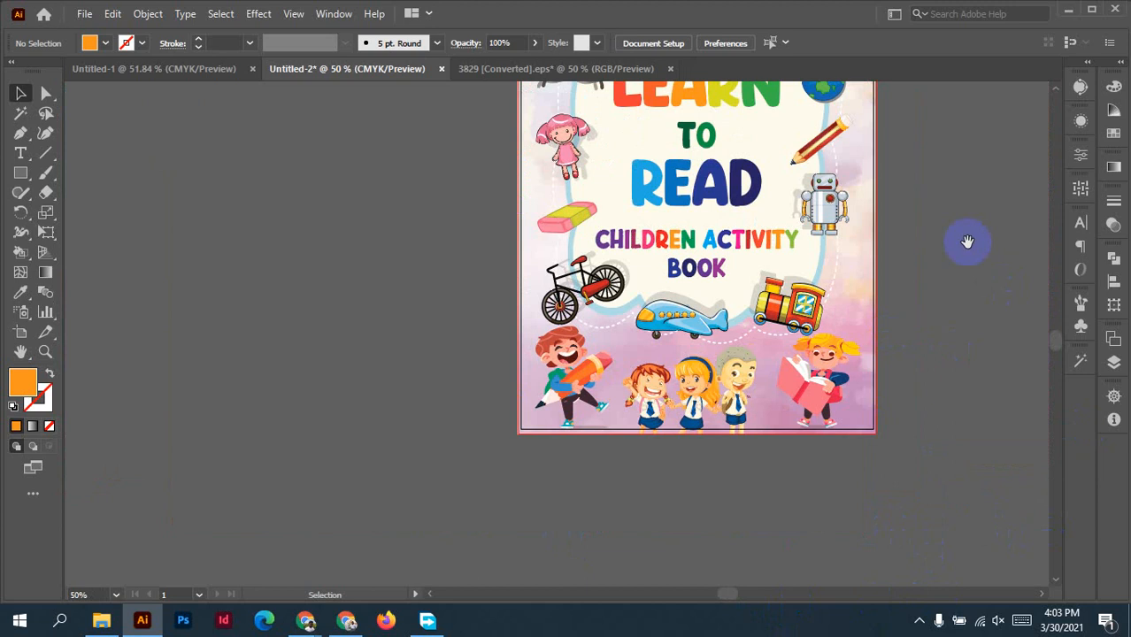
{"action": "left_click_drag", "start_coordinate": [915, 383], "coordinate": [904, 367]}
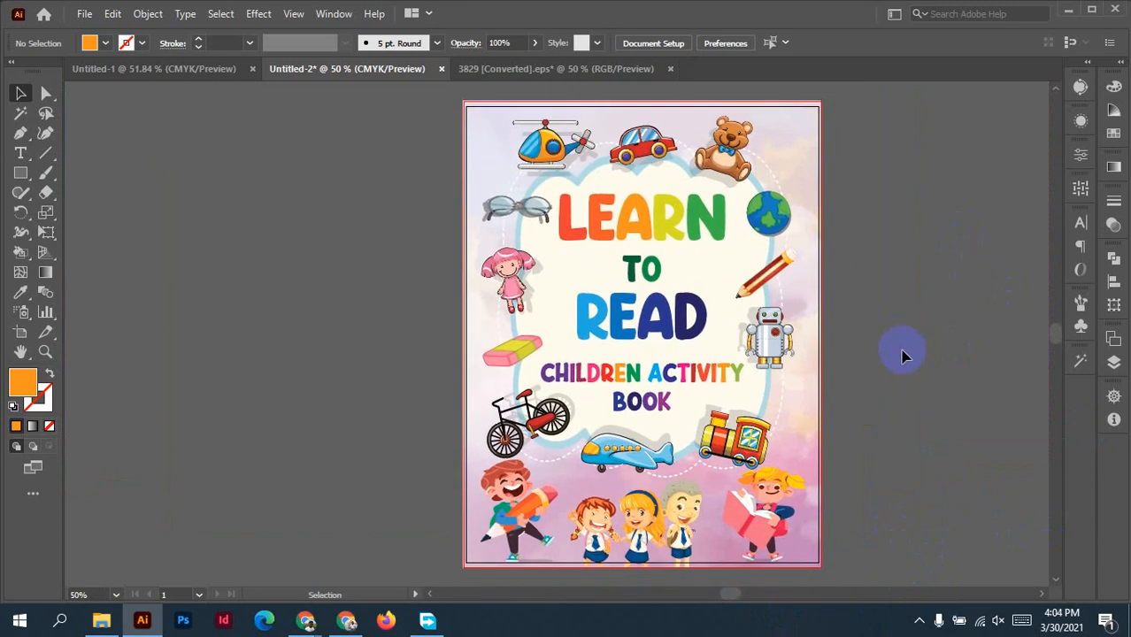
{"action": "scroll", "coordinate": [849, 308], "scroll_direction": "down", "scroll_amount": 1}
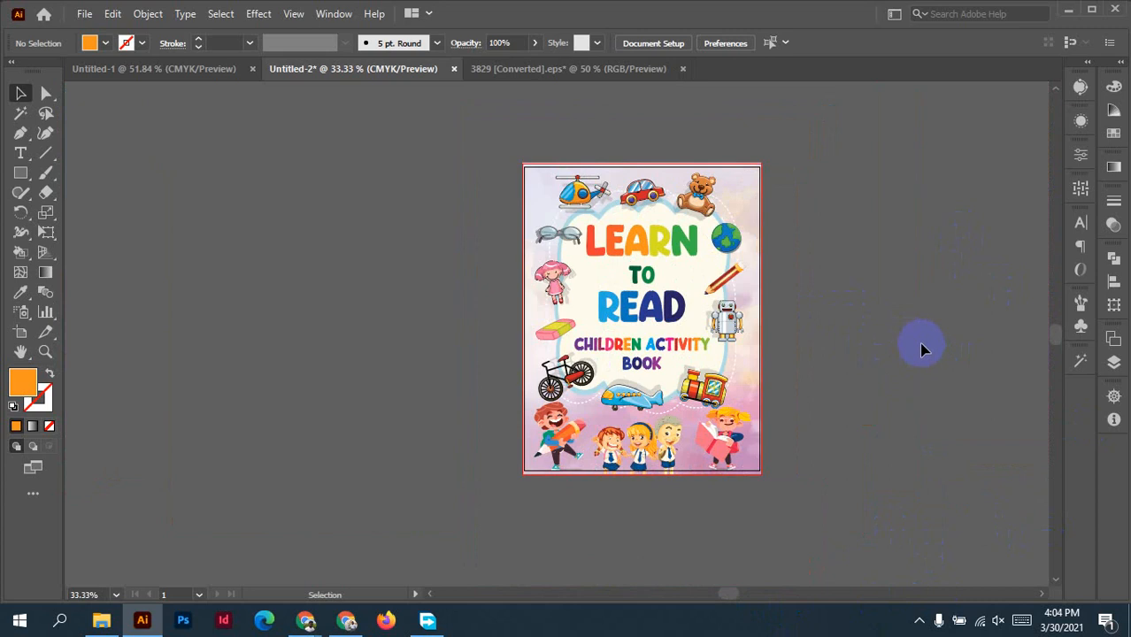
{"action": "key", "text": "ctrl+s"}
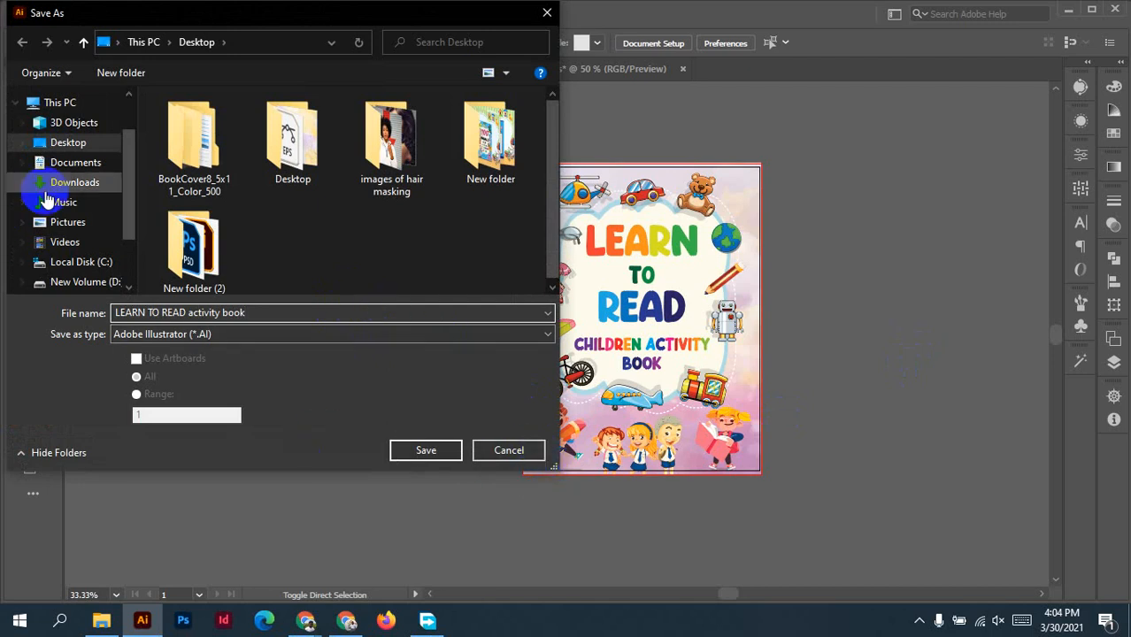
{"action": "left_click", "coordinate": [429, 455]}
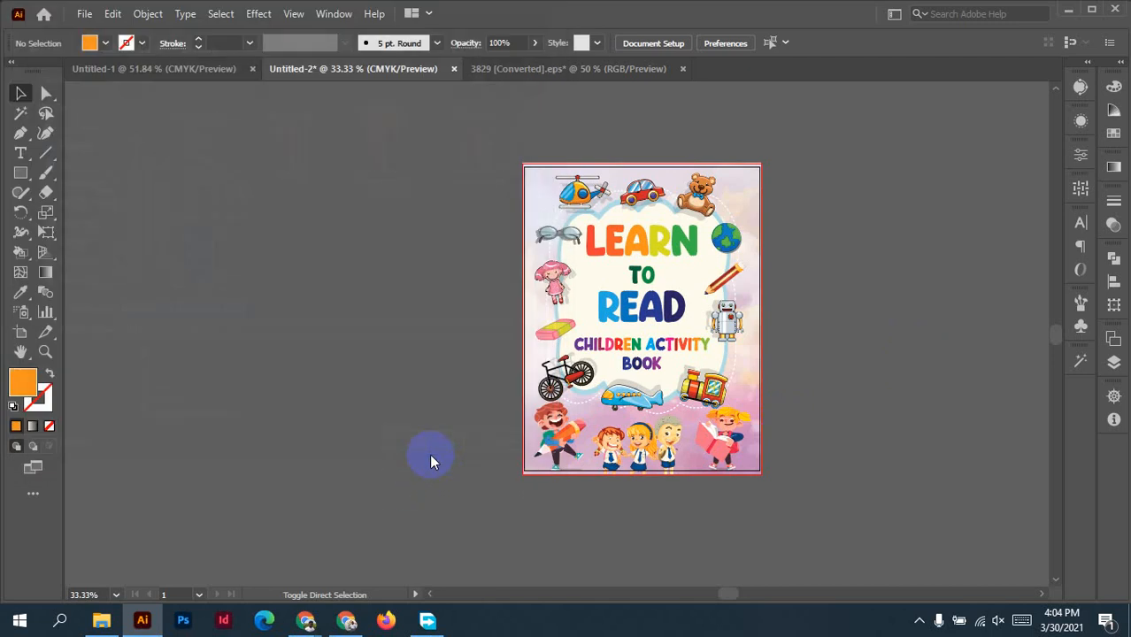
{"action": "left_click", "coordinate": [639, 538]}
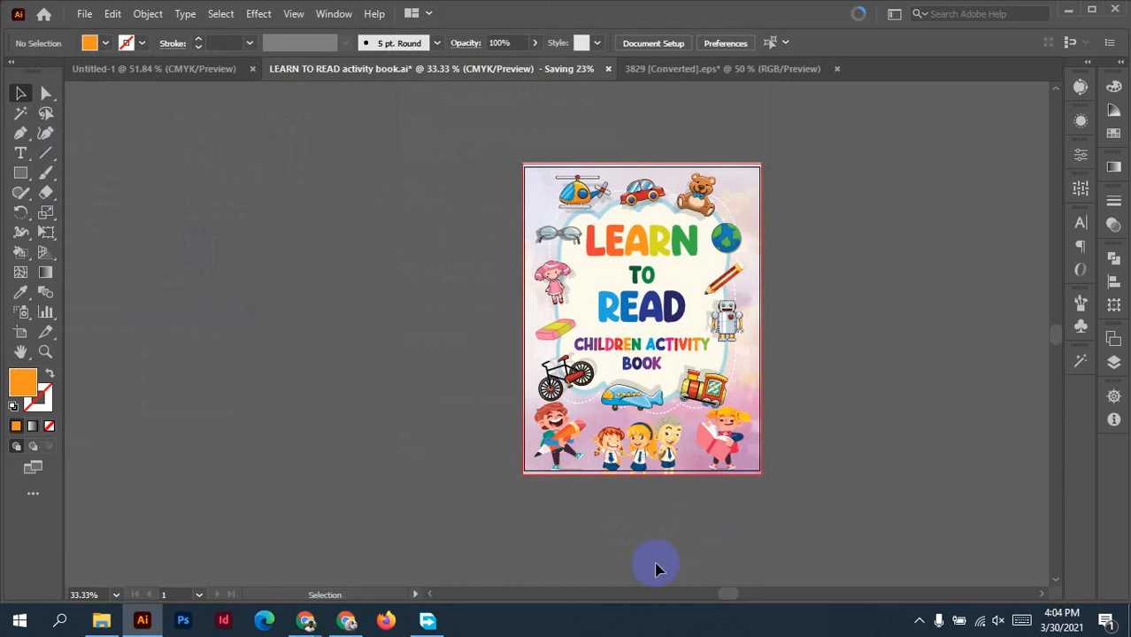
Export the cover to the Desktop as a PNG at High (300 ppi) resolution with a transparent background.
{"action": "left_click", "coordinate": [85, 13]}
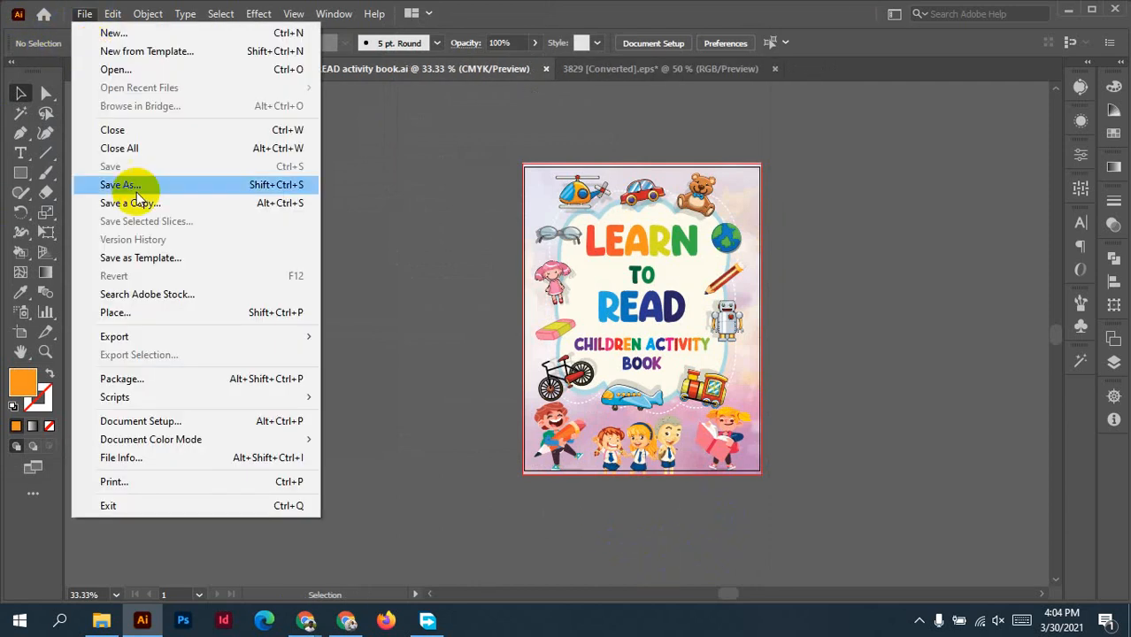
{"action": "mouse_move", "coordinate": [234, 335]}
{"action": "left_click", "coordinate": [361, 356]}
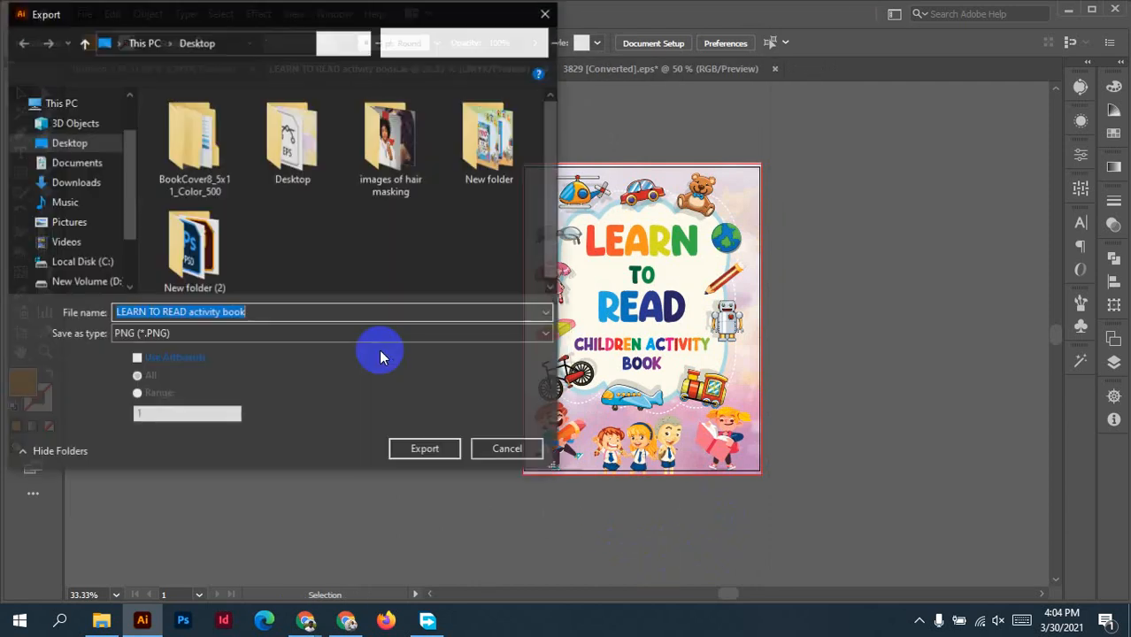
{"action": "left_click", "coordinate": [424, 452]}
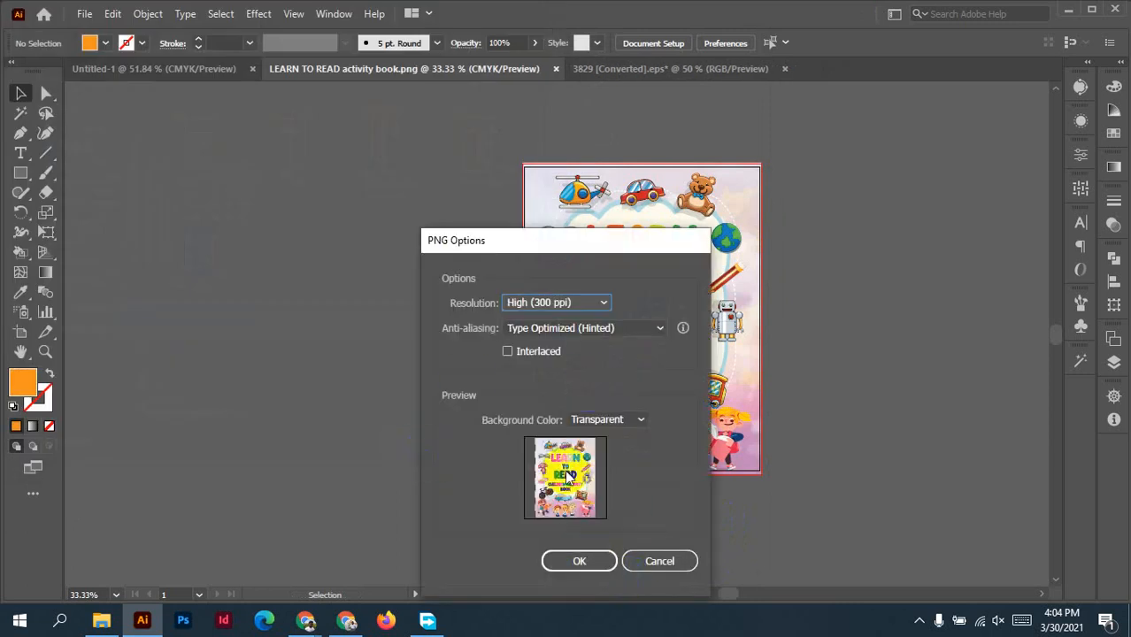
{"action": "left_click", "coordinate": [583, 561]}
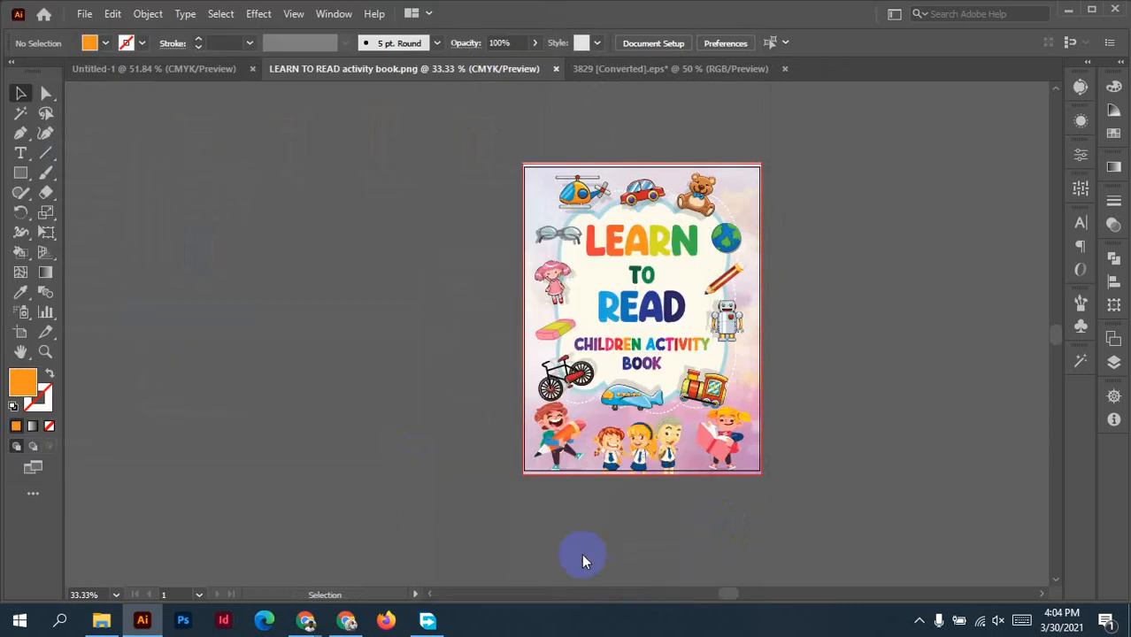
Refresh the Desktop folder in File Explorer, view the exported LEARN TO READ activity book PNG up close in Photos and close it.
{"action": "left_click", "coordinate": [101, 620]}
{"action": "left_click", "coordinate": [74, 189]}
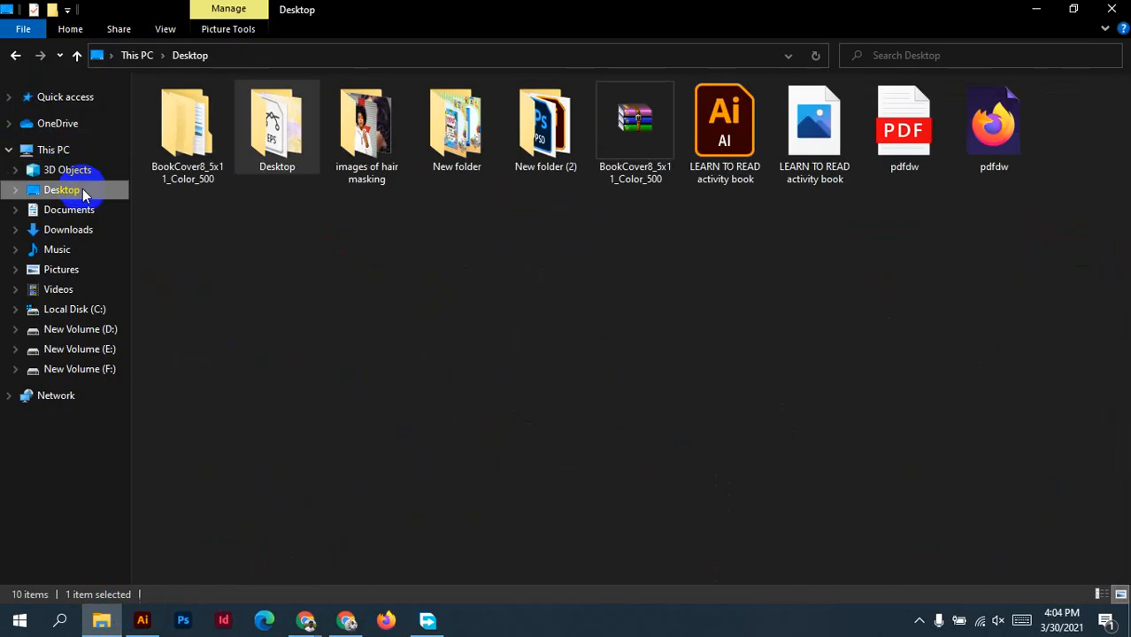
{"action": "right_click", "coordinate": [792, 266]}
{"action": "left_click", "coordinate": [842, 327]}
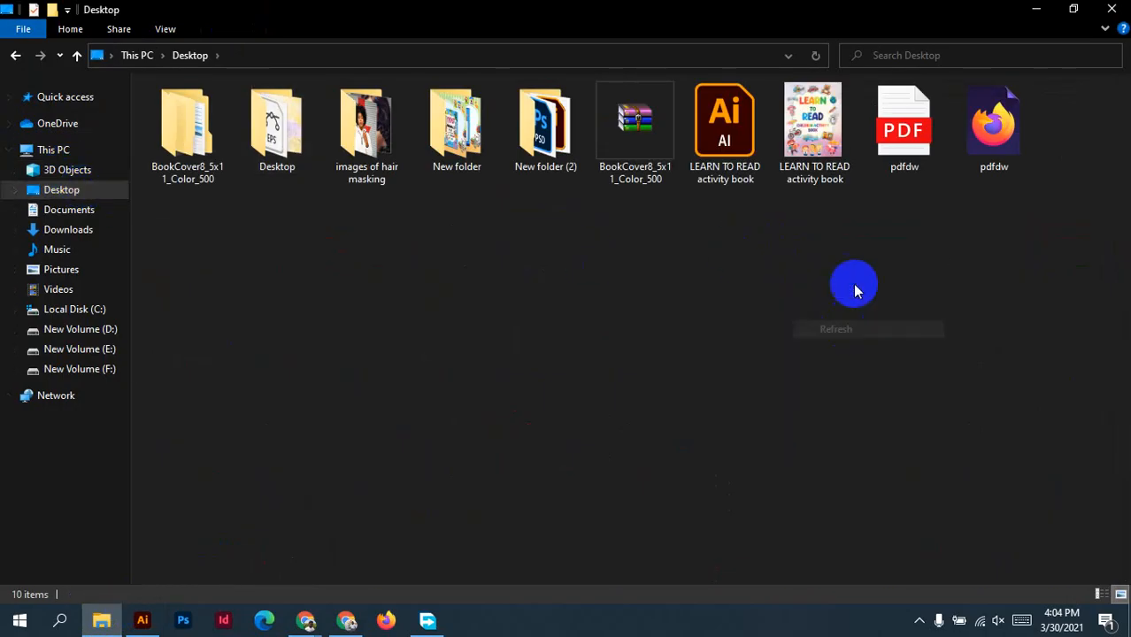
{"action": "double_click", "coordinate": [800, 167]}
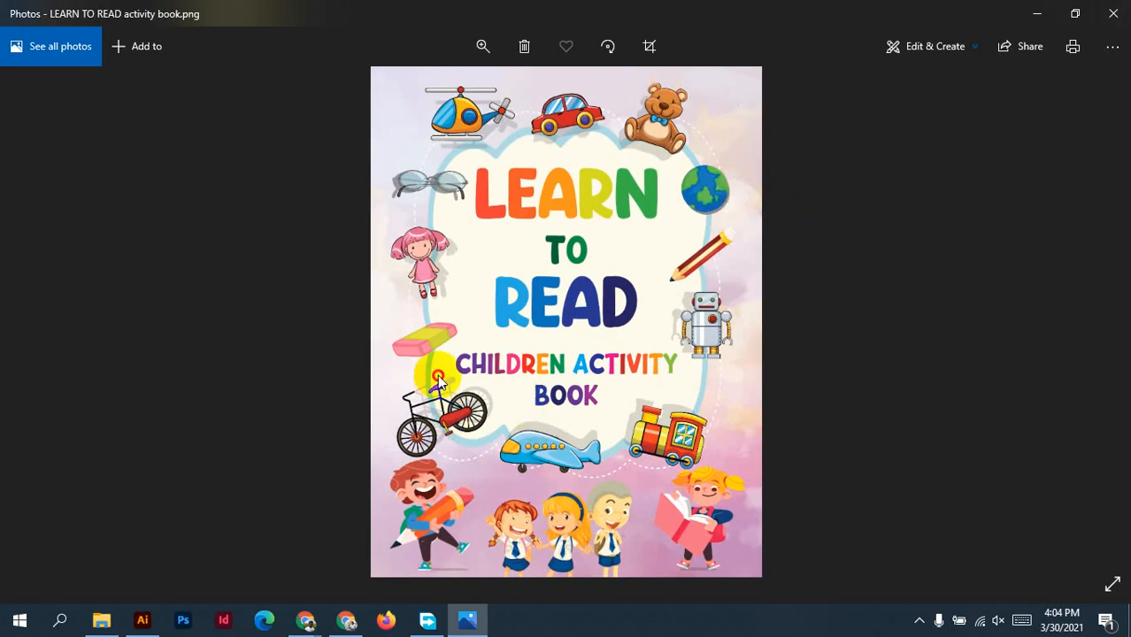
{"action": "scroll", "coordinate": [670, 226], "scroll_direction": "up", "scroll_amount": 3}
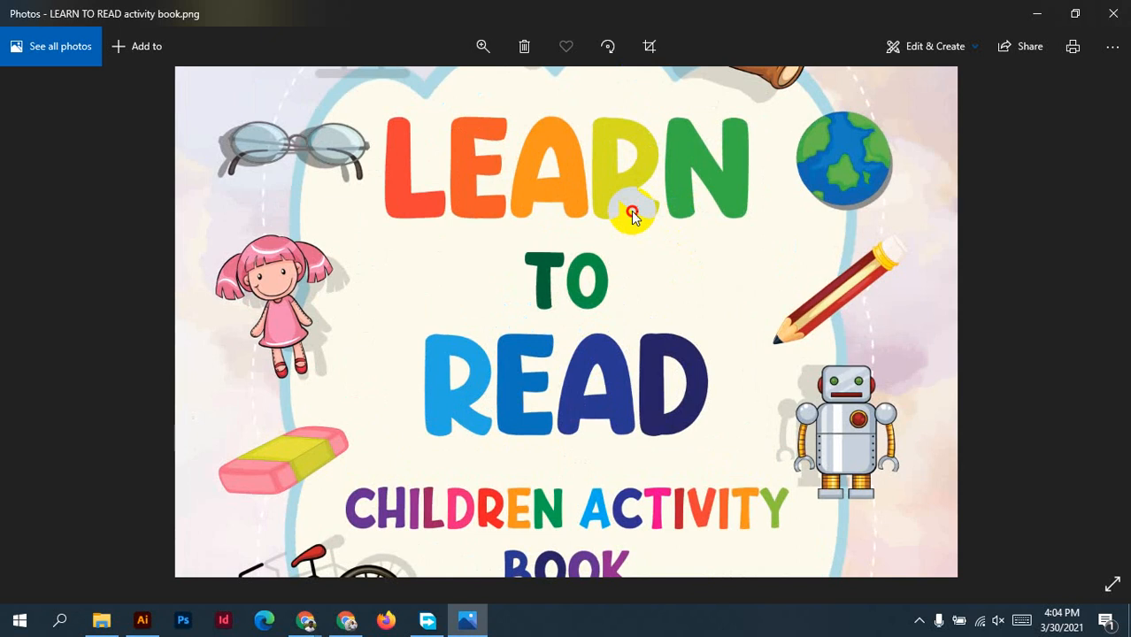
{"action": "scroll", "coordinate": [631, 214], "scroll_direction": "down", "scroll_amount": 3}
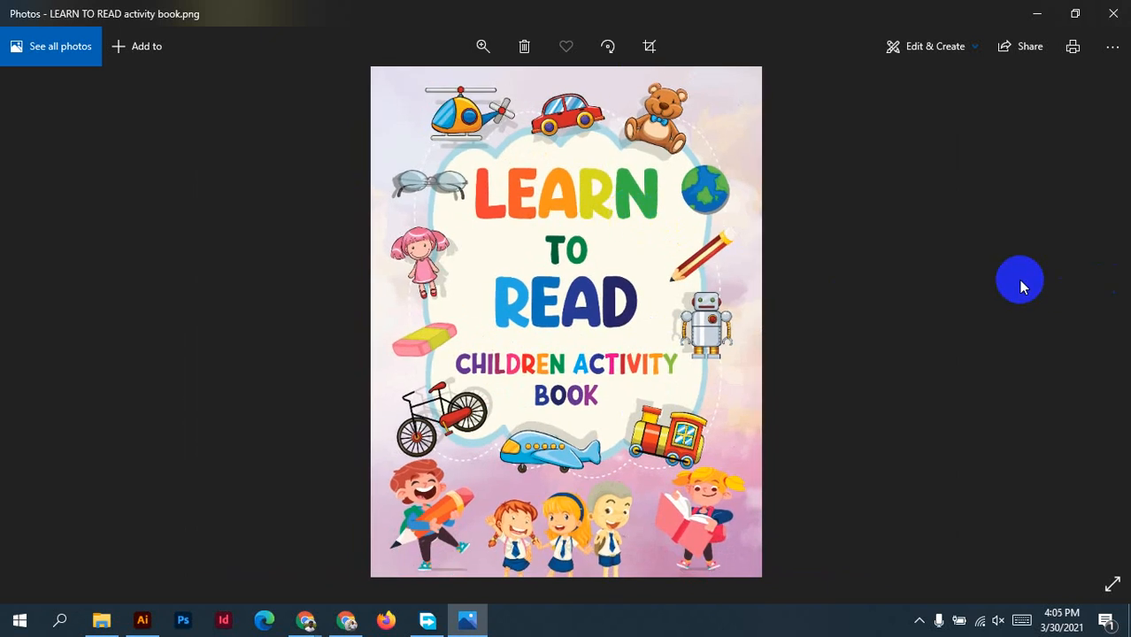
{"action": "left_click", "coordinate": [1113, 12]}
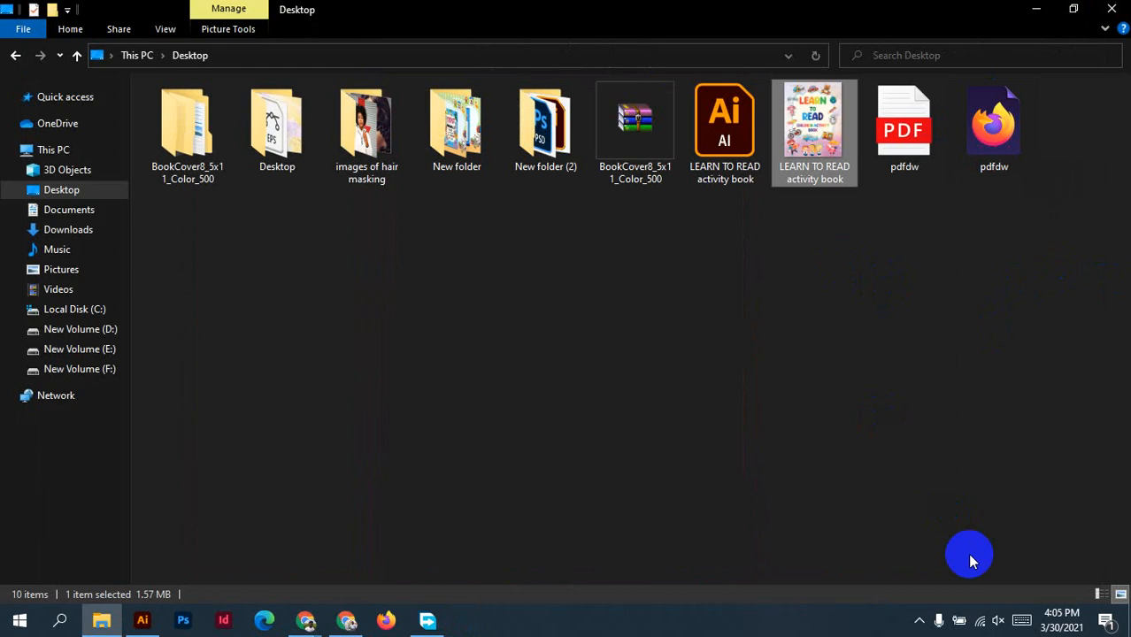
Open the LEARN TO READ activity book PNG from the Desktop folder in Photoshop as a separate document alongside Free_Book_Mockup_2.psd.
{"action": "left_click", "coordinate": [920, 620]}
{"action": "key", "text": "alt+Left"}
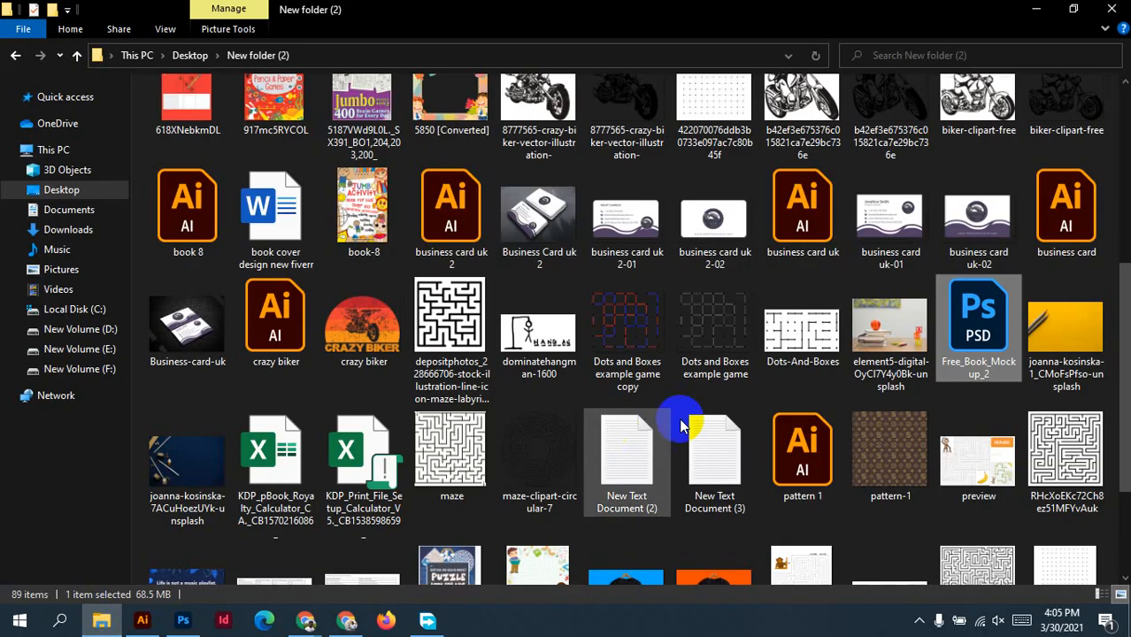
{"action": "left_click", "coordinate": [78, 191]}
{"action": "left_click", "coordinate": [807, 193]}
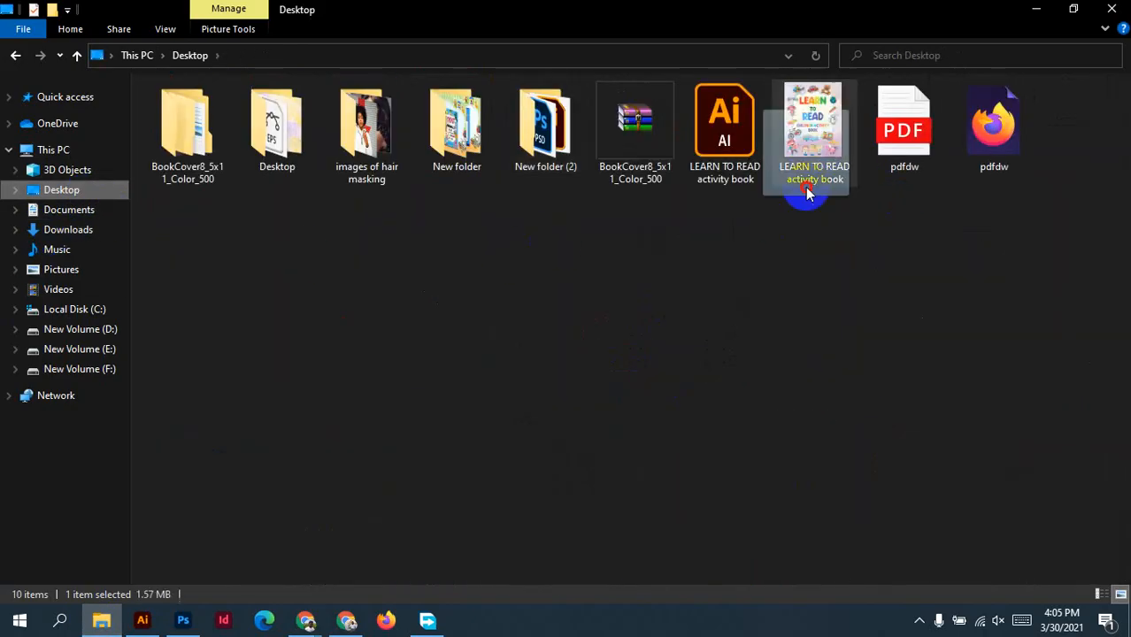
{"action": "left_click_drag", "start_coordinate": [807, 193], "coordinate": [570, 51]}
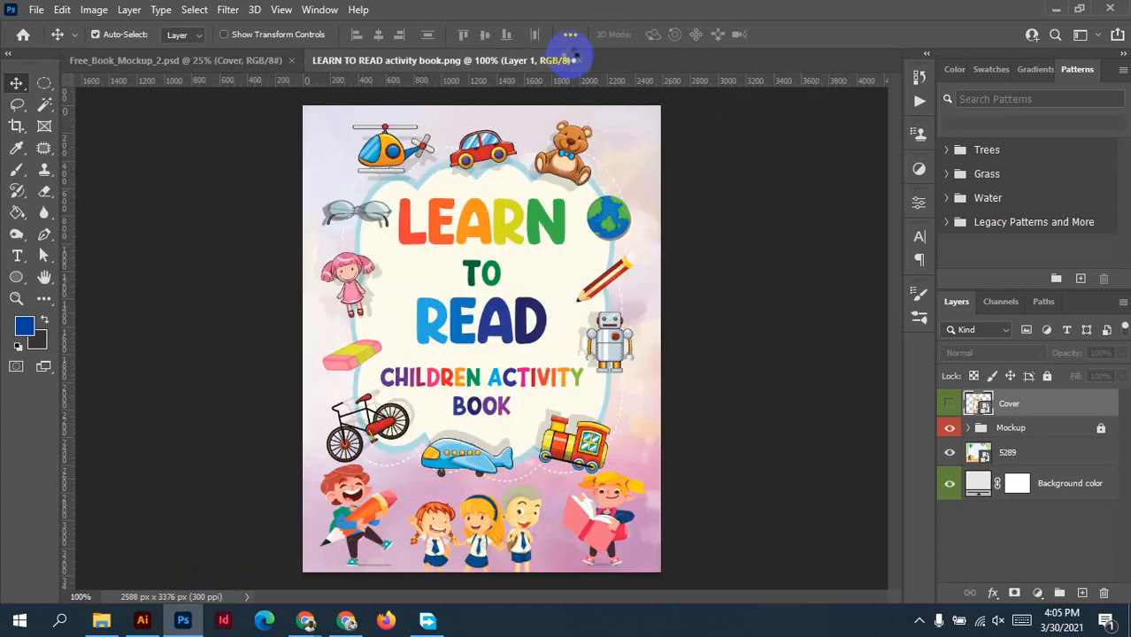
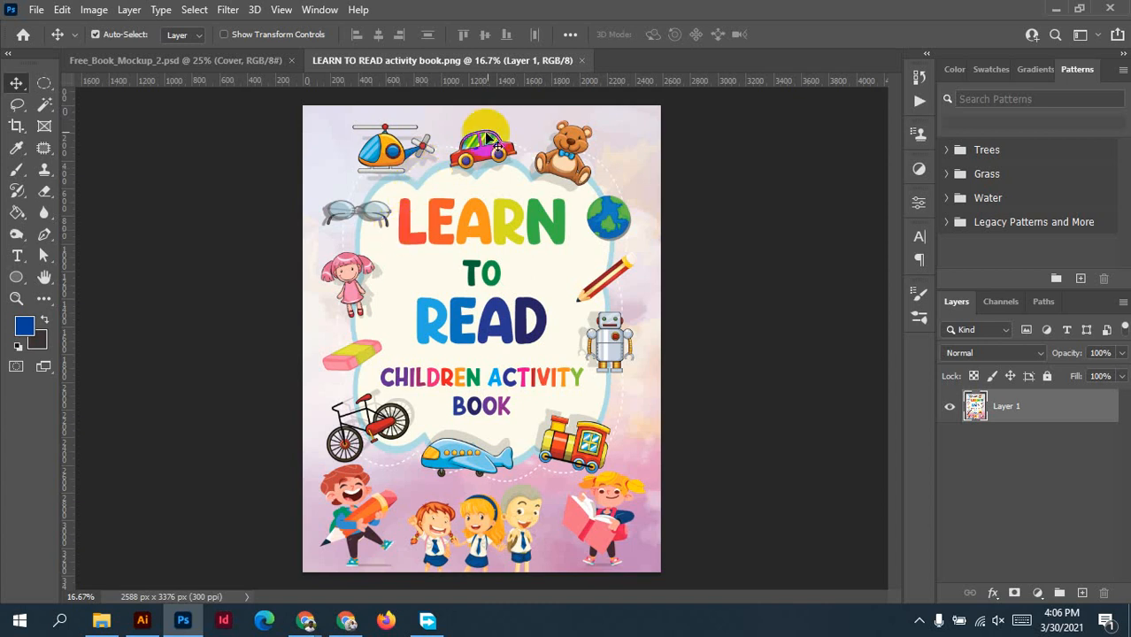
Select the entire LEARN TO READ cover image and copy it.
{"action": "left_click", "coordinate": [676, 252]}
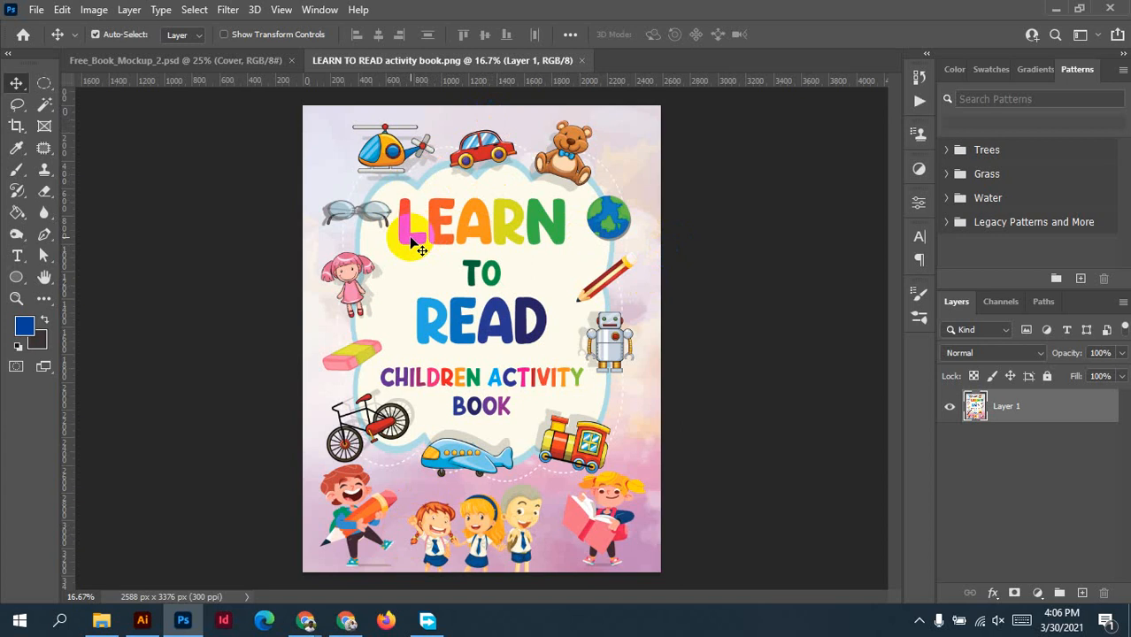
{"action": "left_click", "coordinate": [134, 214]}
{"action": "key", "text": "ctrl+a"}
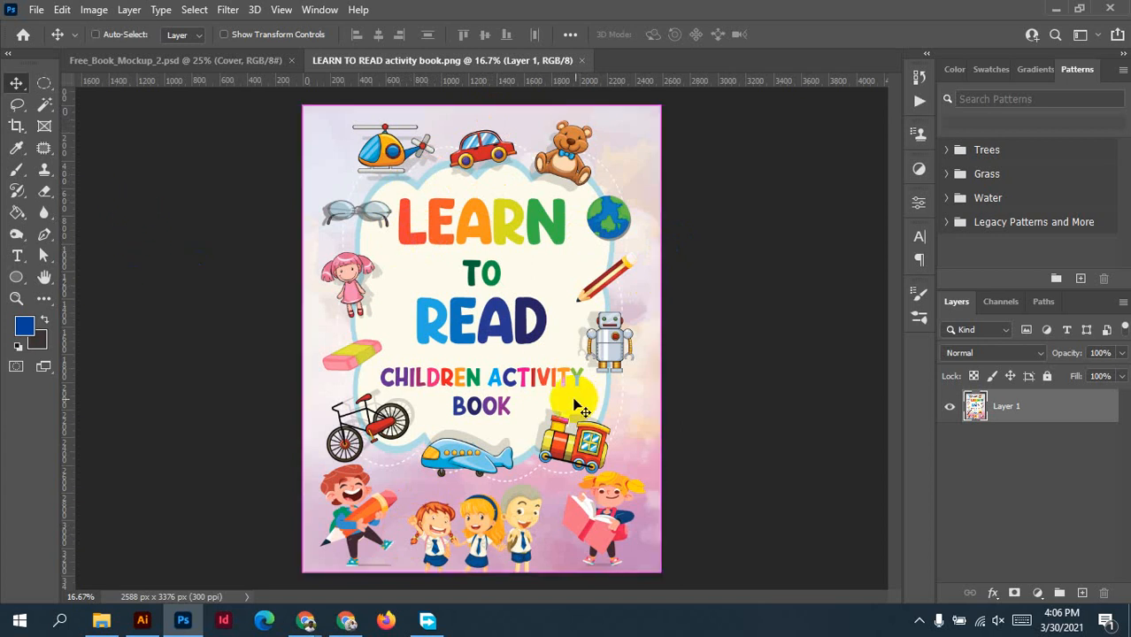
{"action": "left_click", "coordinate": [232, 109]}
Open the Cover smart object of Free_Book_Mockup_2.psd and hide Layer 2 containing the previous book cover.
{"action": "left_click", "coordinate": [217, 60]}
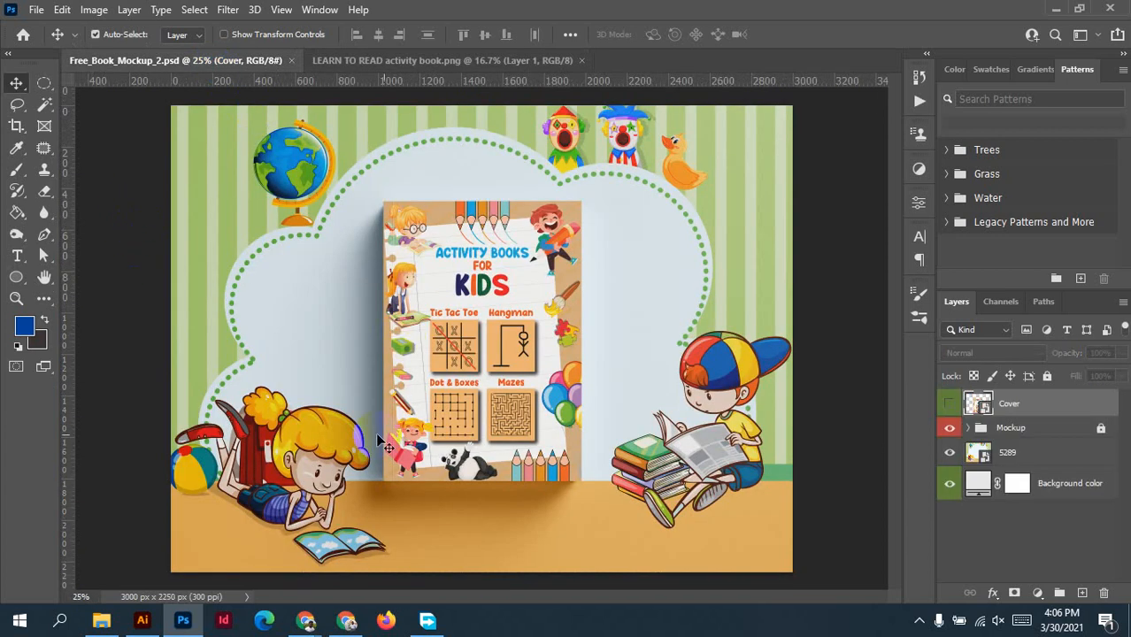
{"action": "left_click", "coordinate": [808, 507]}
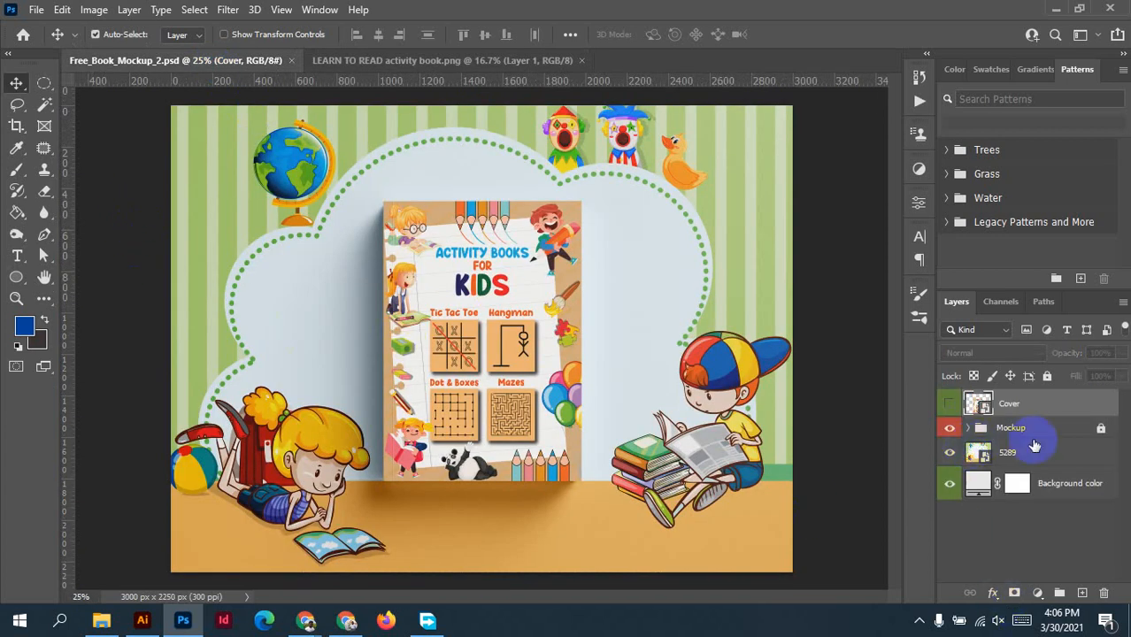
{"action": "double_click", "coordinate": [980, 405]}
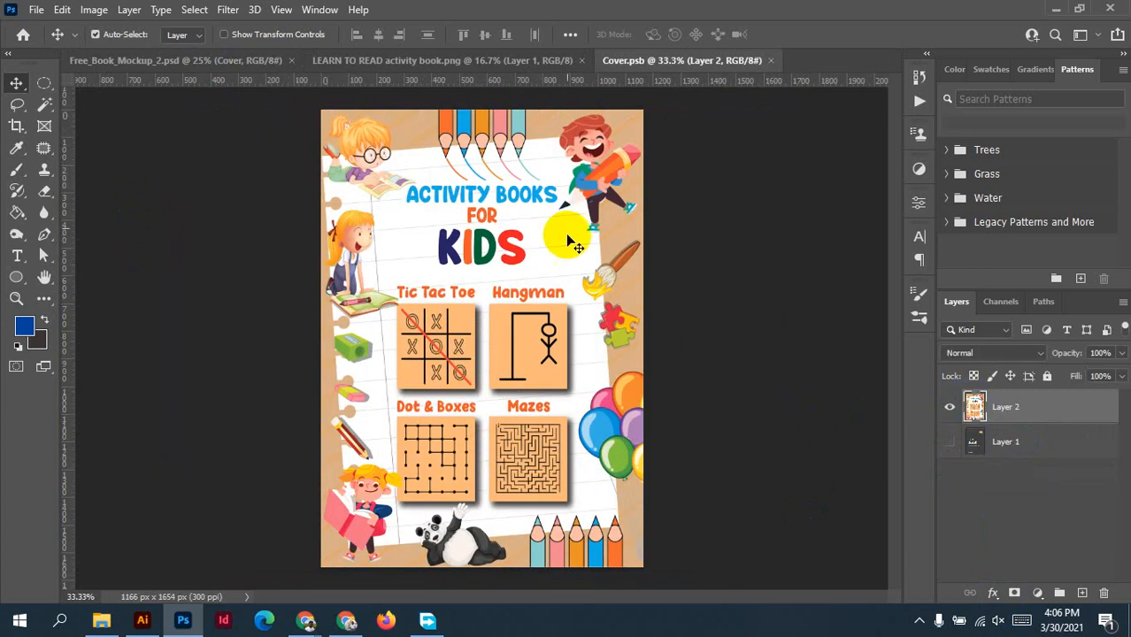
{"action": "left_click", "coordinate": [950, 410]}
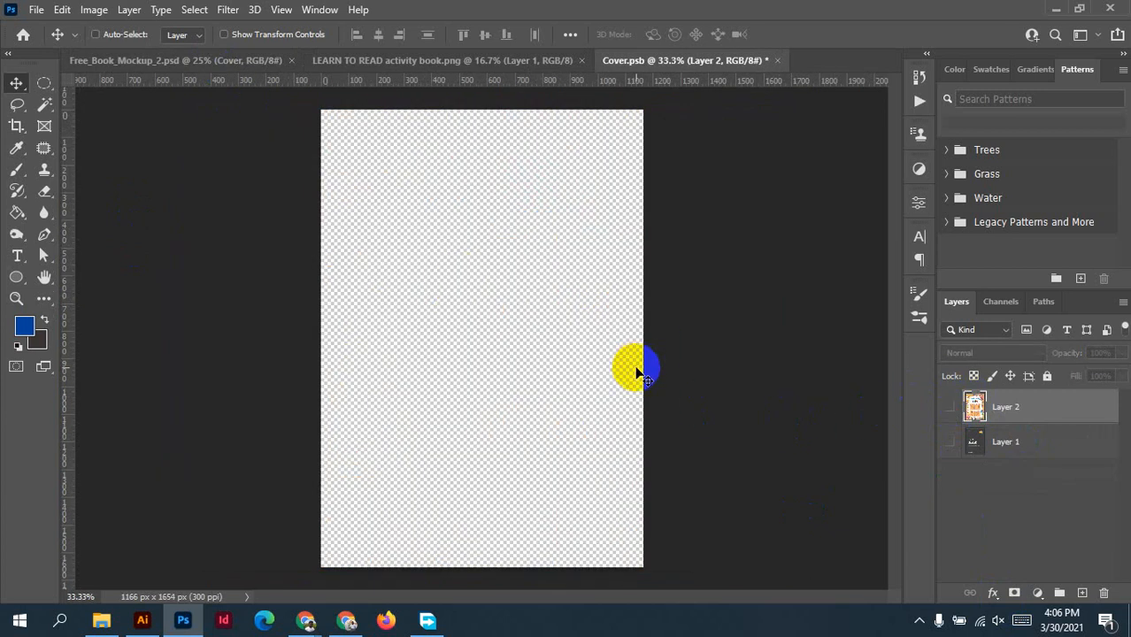
Paste the copied cover into Cover.psb and scale it proportionally to 45.05% so it spans the canvas width from the upper edge.
{"action": "key", "text": "ctrl+v"}
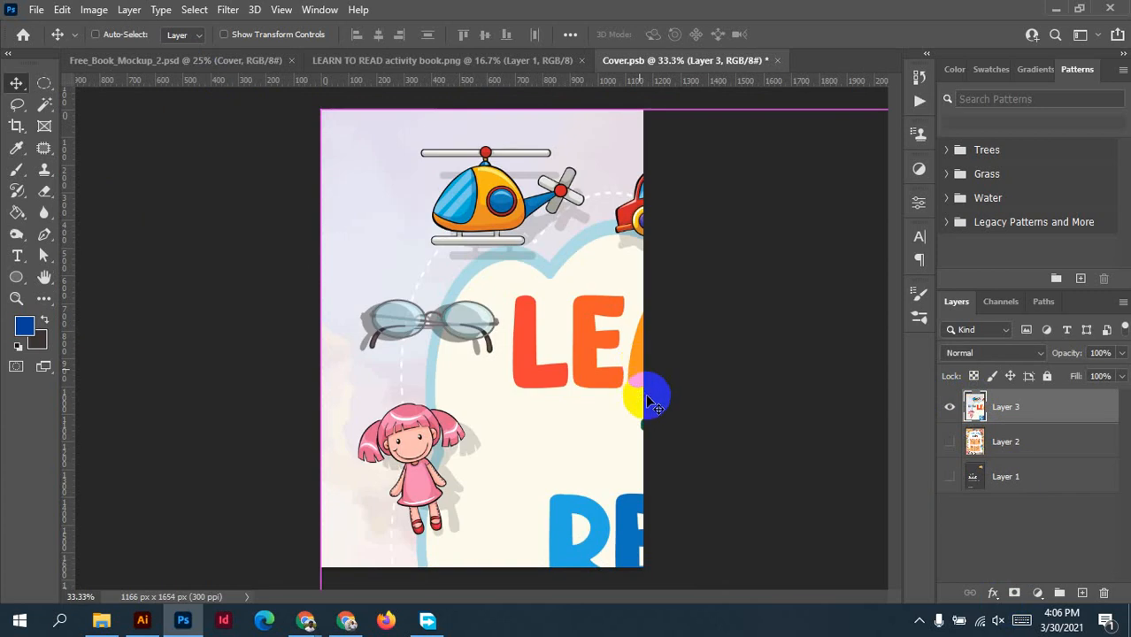
{"action": "scroll", "coordinate": [642, 355], "scroll_direction": "down", "scroll_amount": 3}
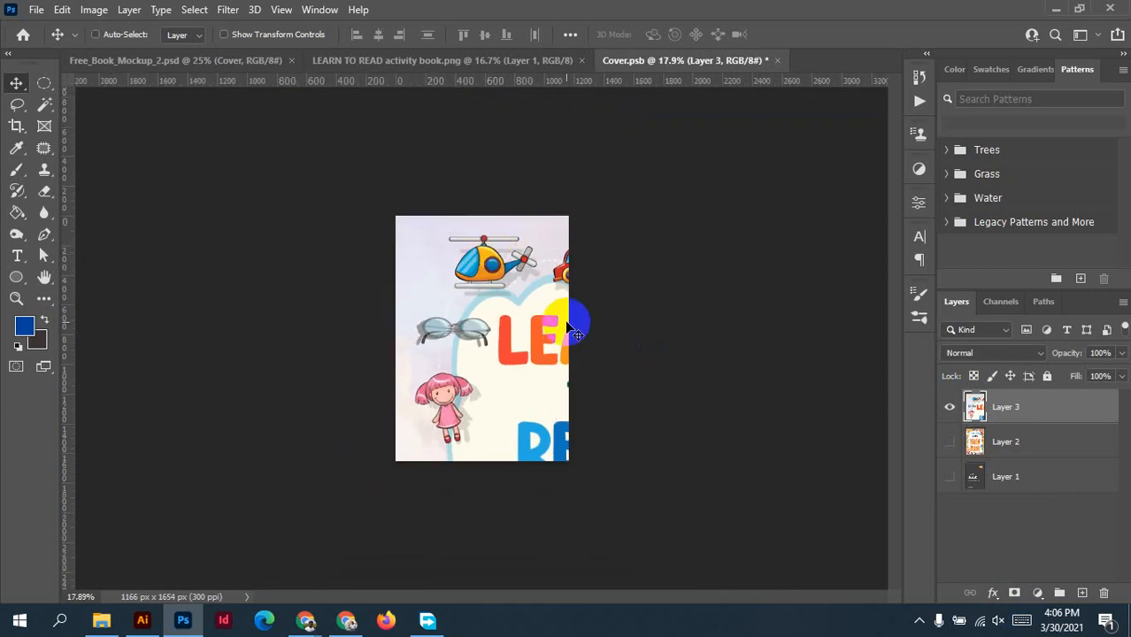
{"action": "key", "text": "ctrl+t"}
{"action": "left_click_drag", "start_coordinate": [781, 465], "coordinate": [575, 399]}
{"action": "left_click_drag", "start_coordinate": [505, 423], "coordinate": [501, 282]}
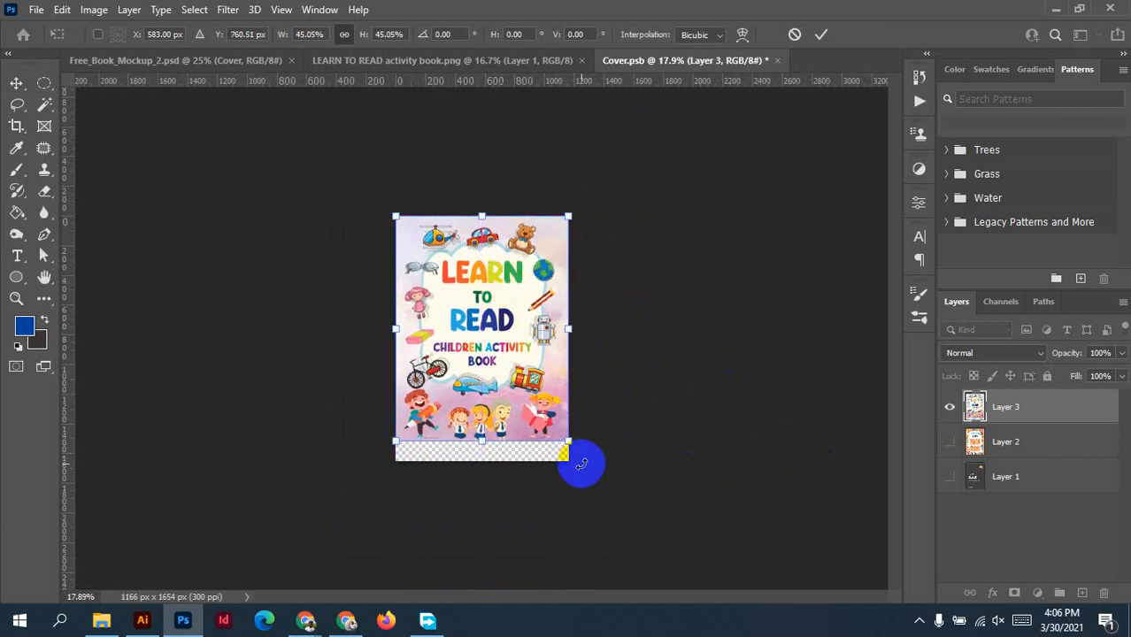
{"action": "scroll", "coordinate": [637, 462], "scroll_direction": "up", "scroll_amount": 3}
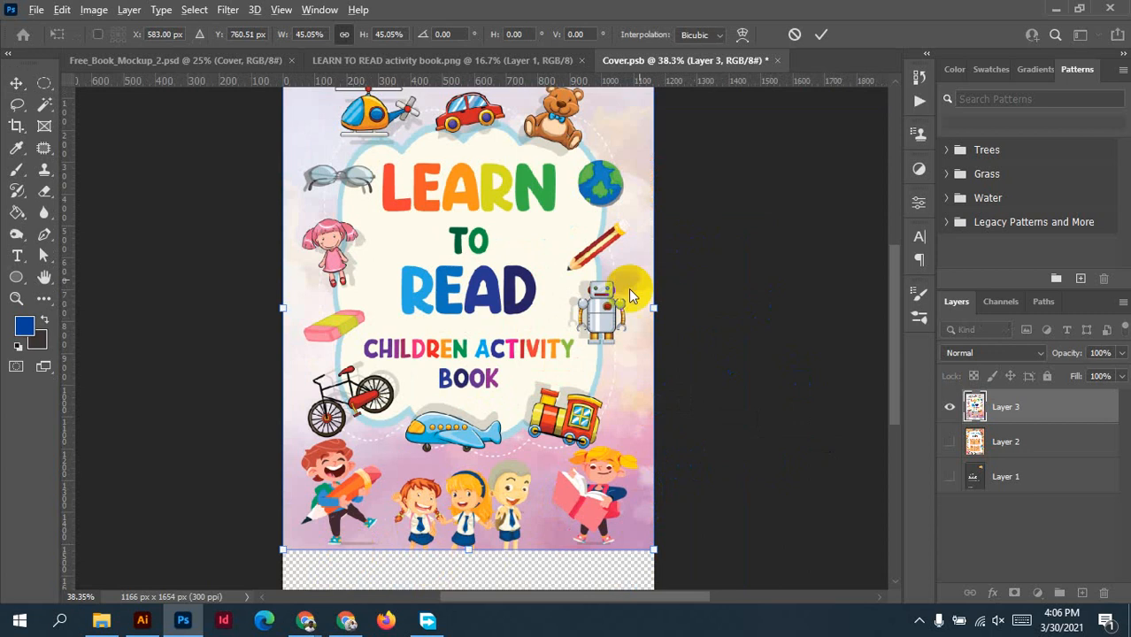
{"action": "scroll", "coordinate": [695, 293], "scroll_direction": "down", "scroll_amount": 1}
{"action": "left_click", "coordinate": [820, 35]}
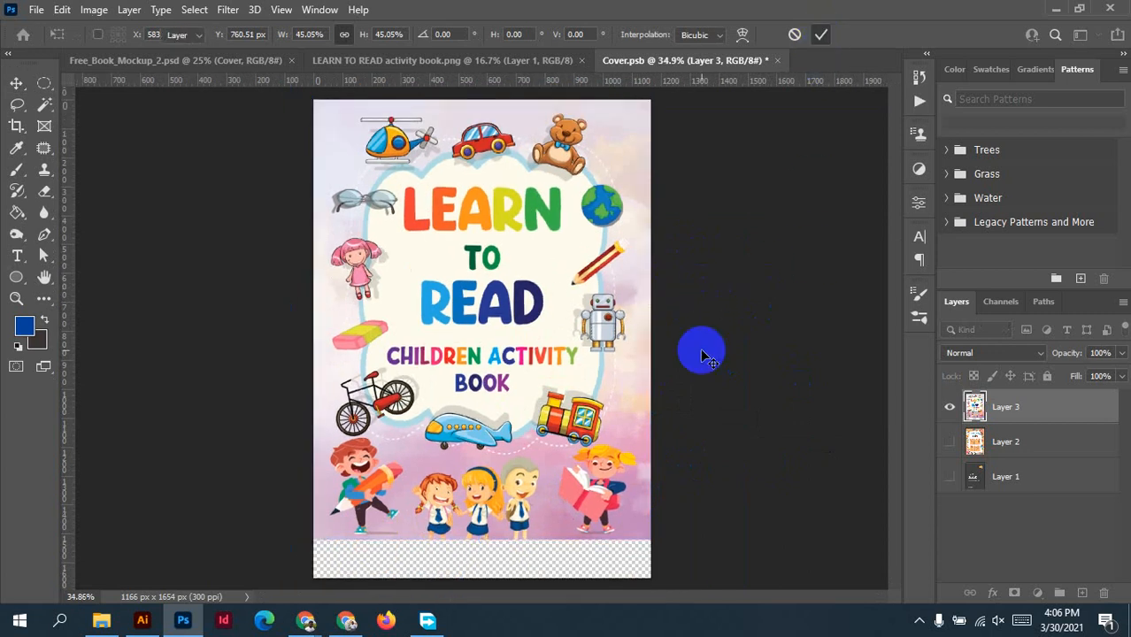
Centre the pasted cover layer vertically relative to the canvas.
{"action": "scroll", "coordinate": [699, 345], "scroll_direction": "down", "scroll_amount": 1}
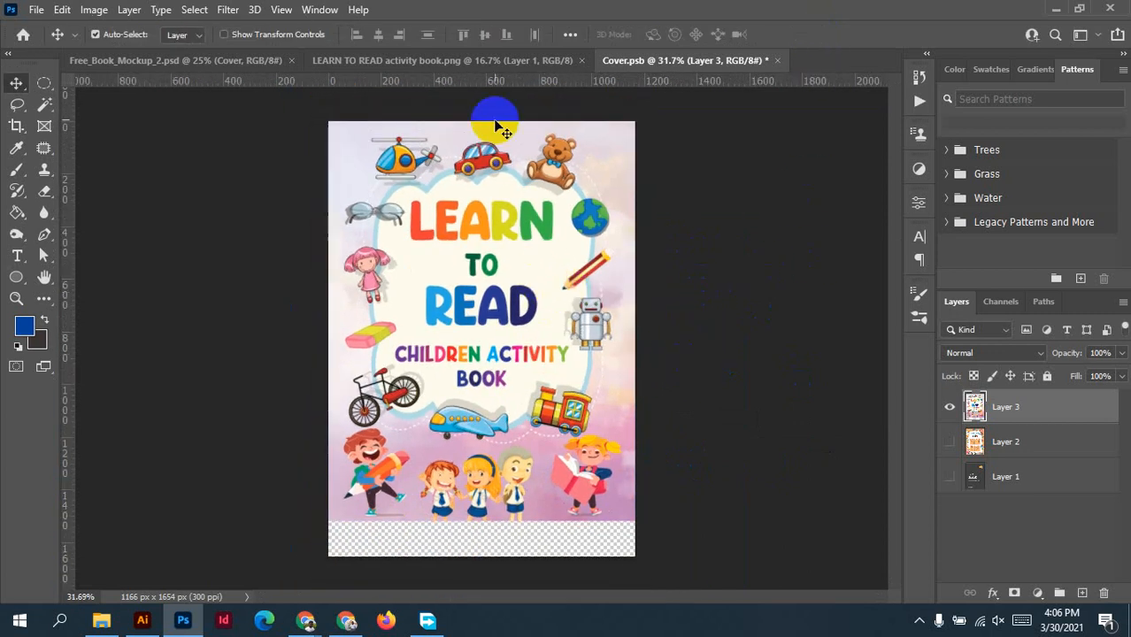
{"action": "left_click", "coordinate": [569, 34]}
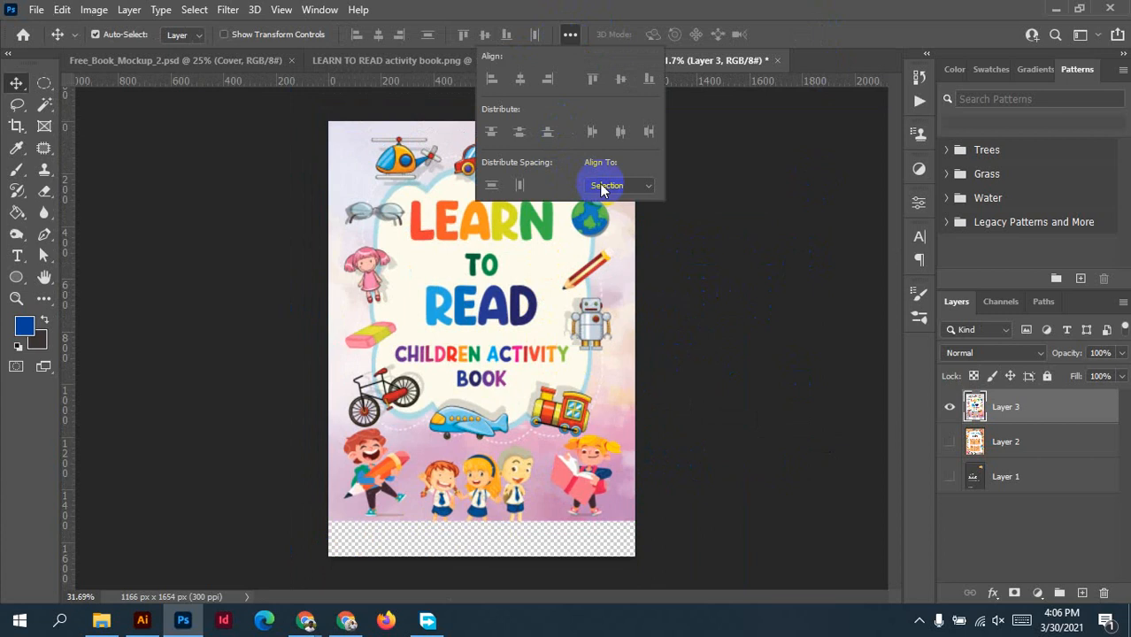
{"action": "left_click", "coordinate": [615, 186]}
{"action": "left_click", "coordinate": [605, 214]}
{"action": "left_click", "coordinate": [677, 245]}
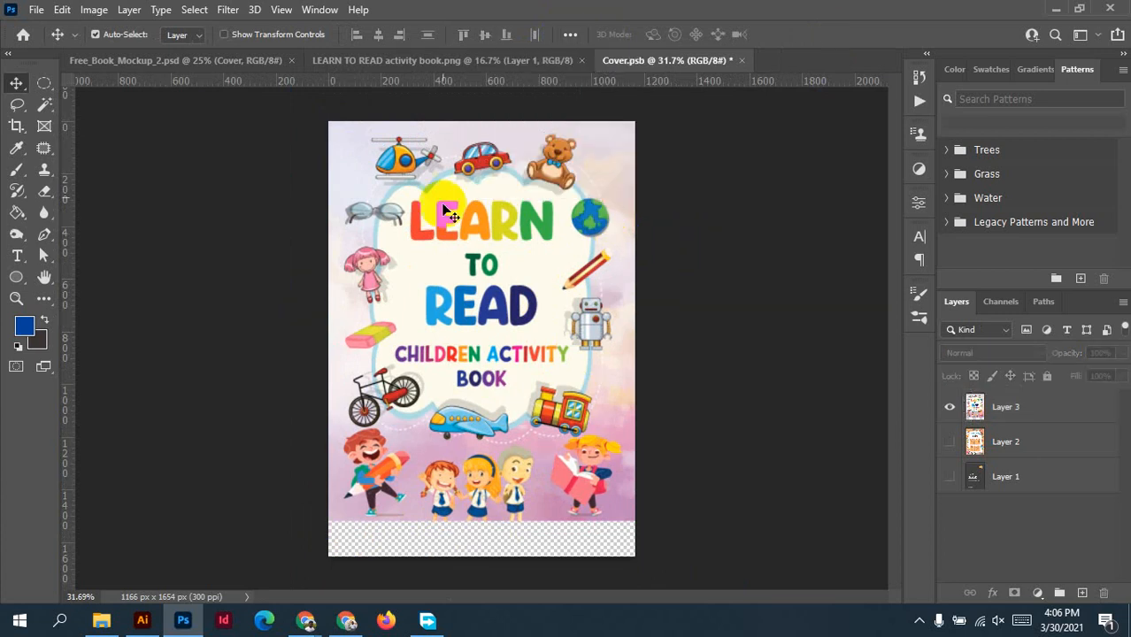
{"action": "left_click", "coordinate": [483, 35]}
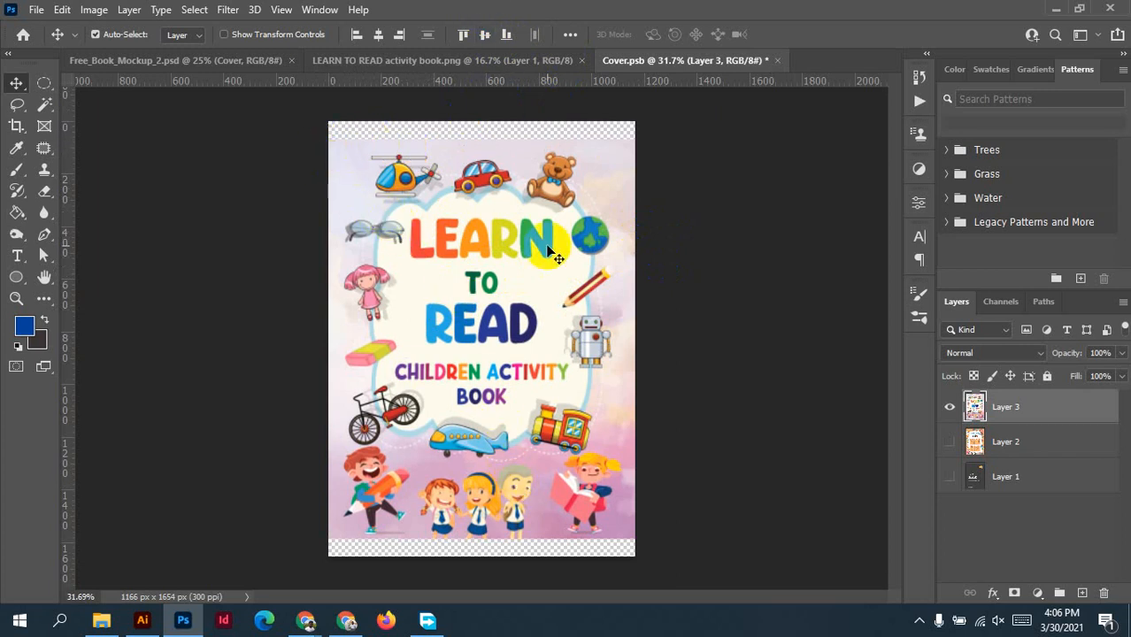
Stretch the pasted cover layer vertically to 108.74% so it fills the full canvas height, and save Cover.psb.
{"action": "key", "text": "ctrl"}
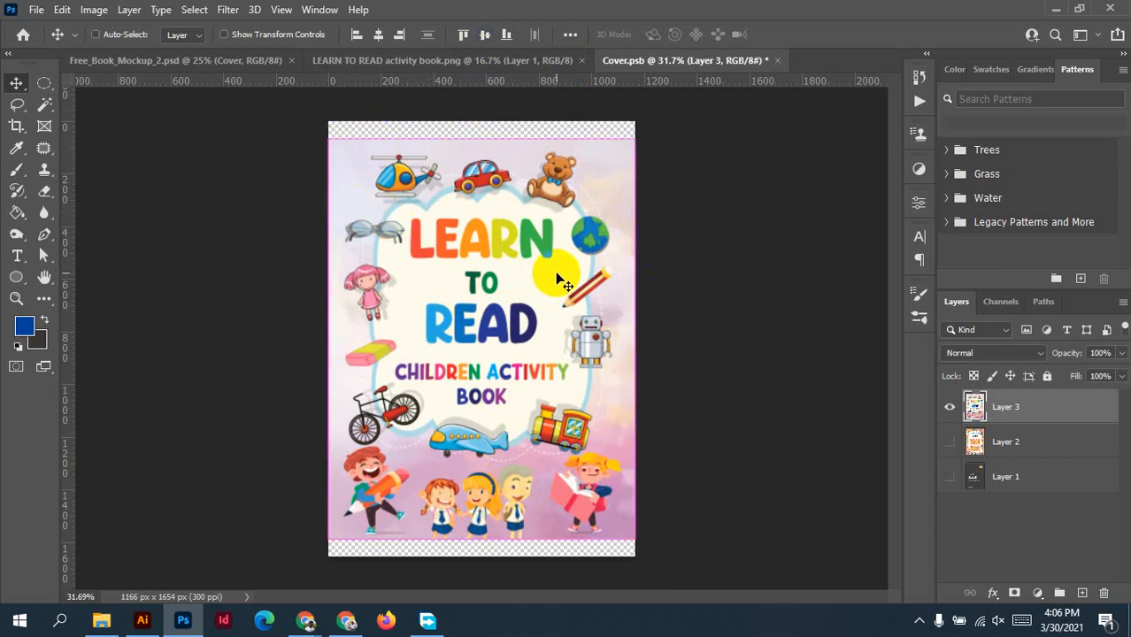
{"action": "key", "text": "ctrl+t"}
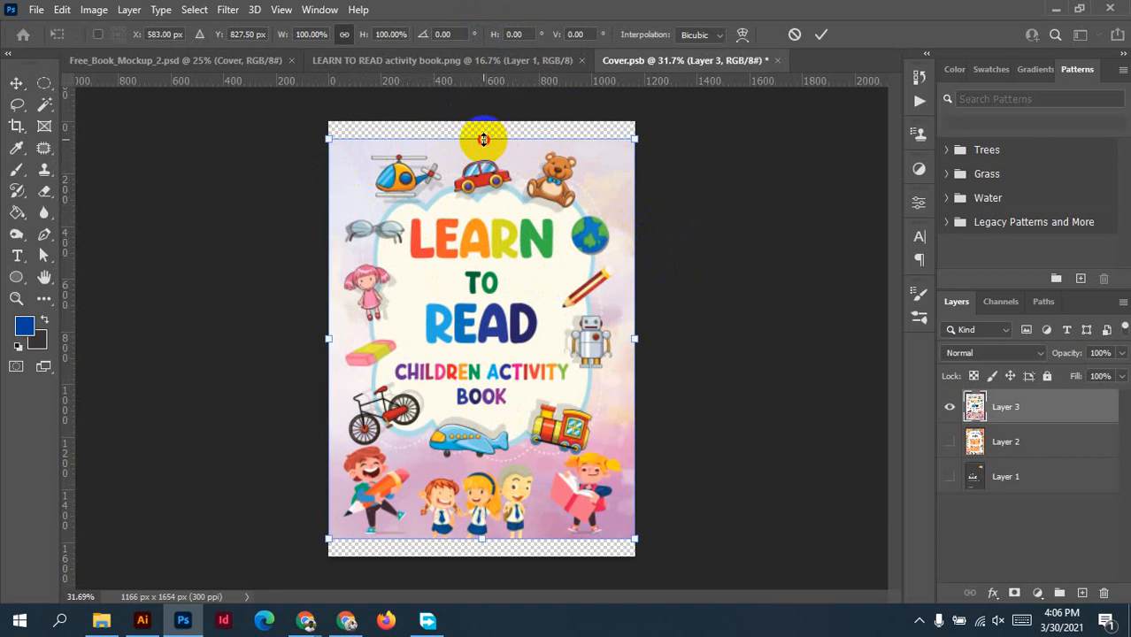
{"action": "left_click_drag", "start_coordinate": [483, 139], "coordinate": [474, 122]}
{"action": "left_click_drag", "start_coordinate": [479, 539], "coordinate": [475, 559]}
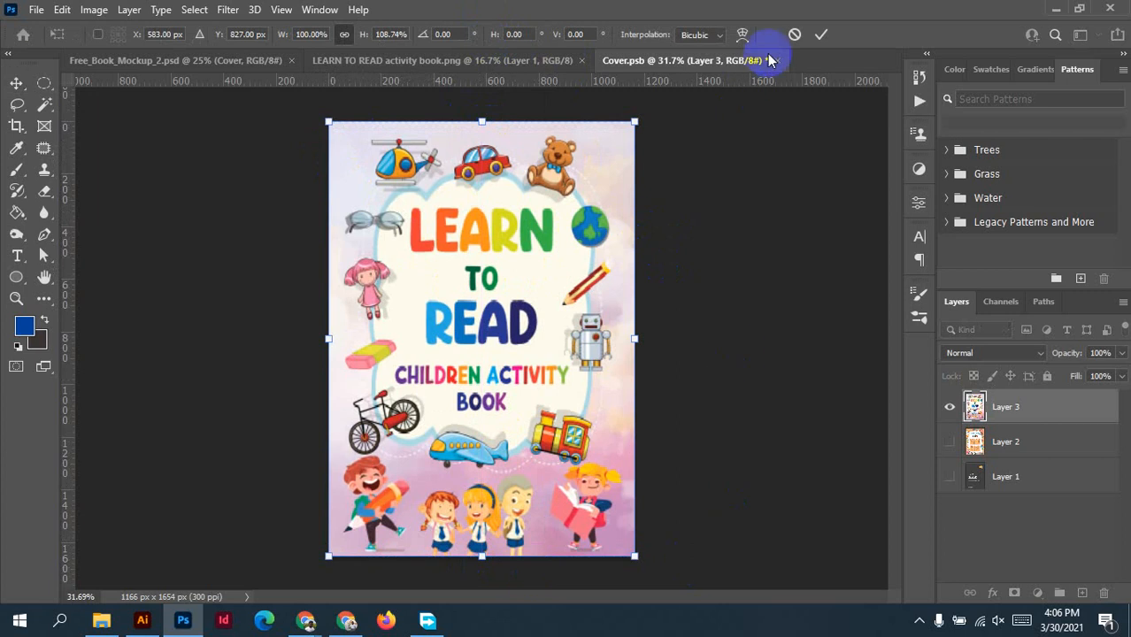
{"action": "left_click", "coordinate": [821, 36]}
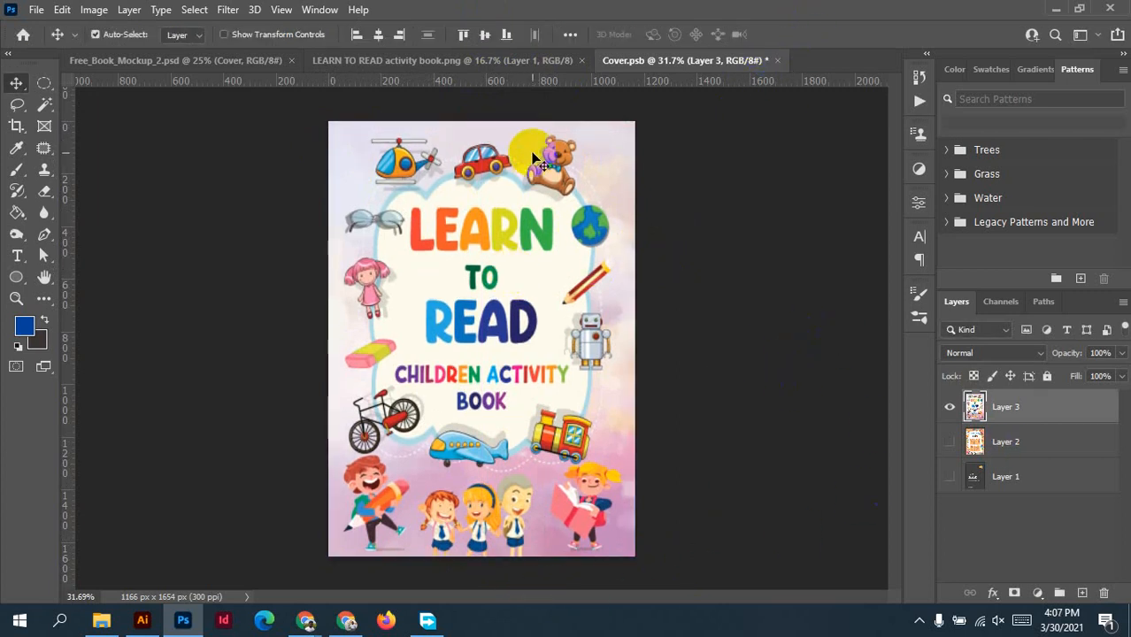
{"action": "key", "text": "ctrl+s"}
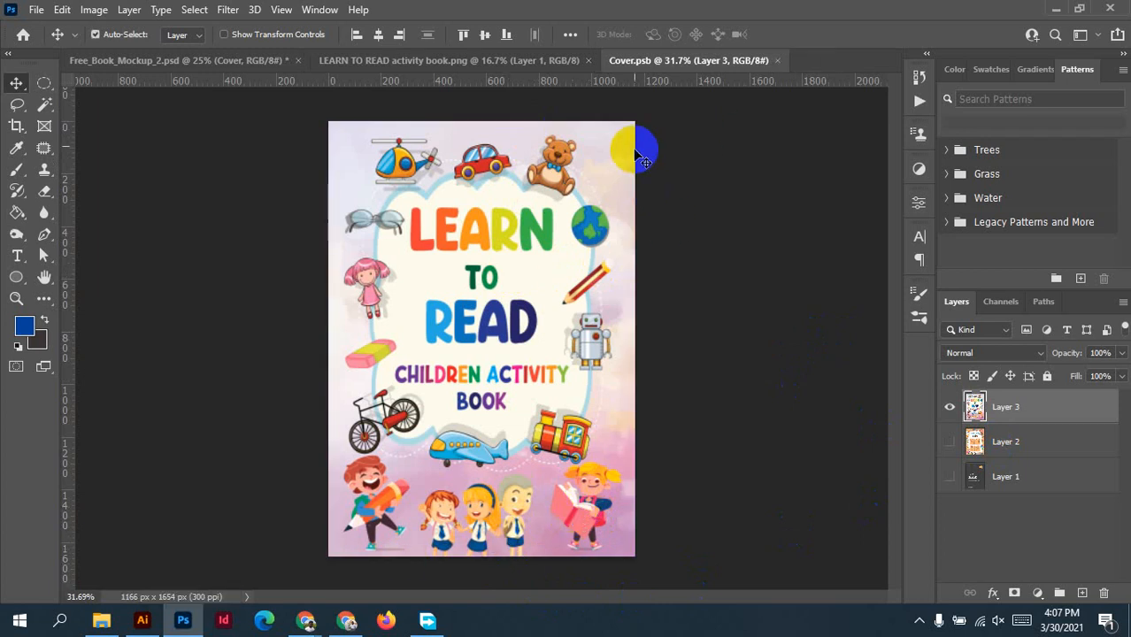
In Free_Book_Mockup_2.psd, add a solid colour fill layer in bright blue 00d2ff directly above layer 5289.
{"action": "left_click", "coordinate": [430, 63]}
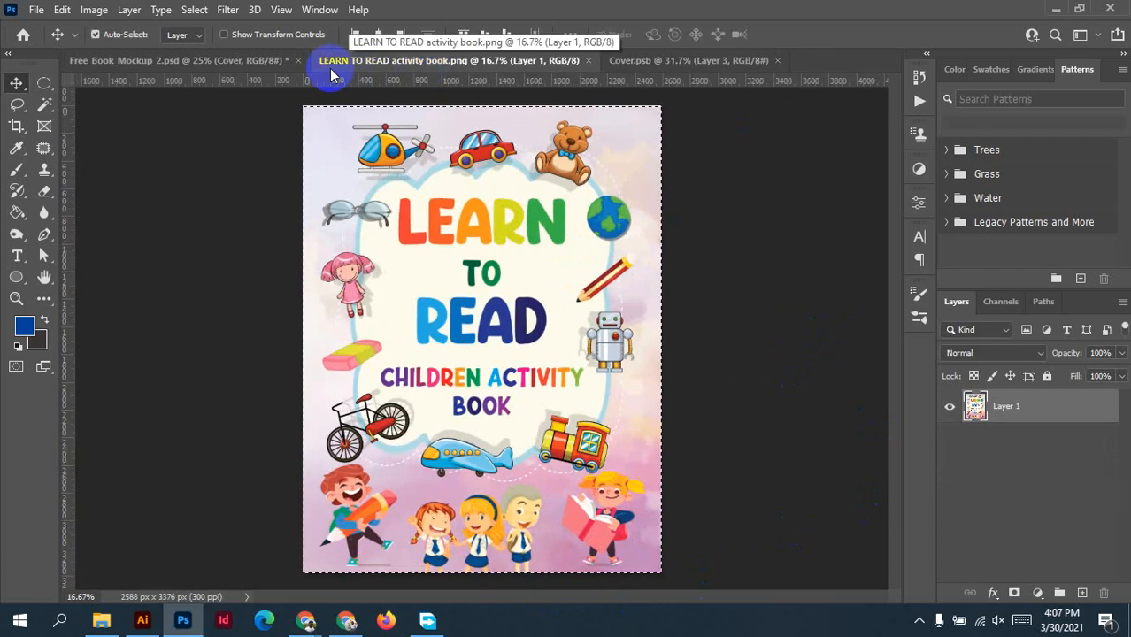
{"action": "left_click", "coordinate": [261, 61]}
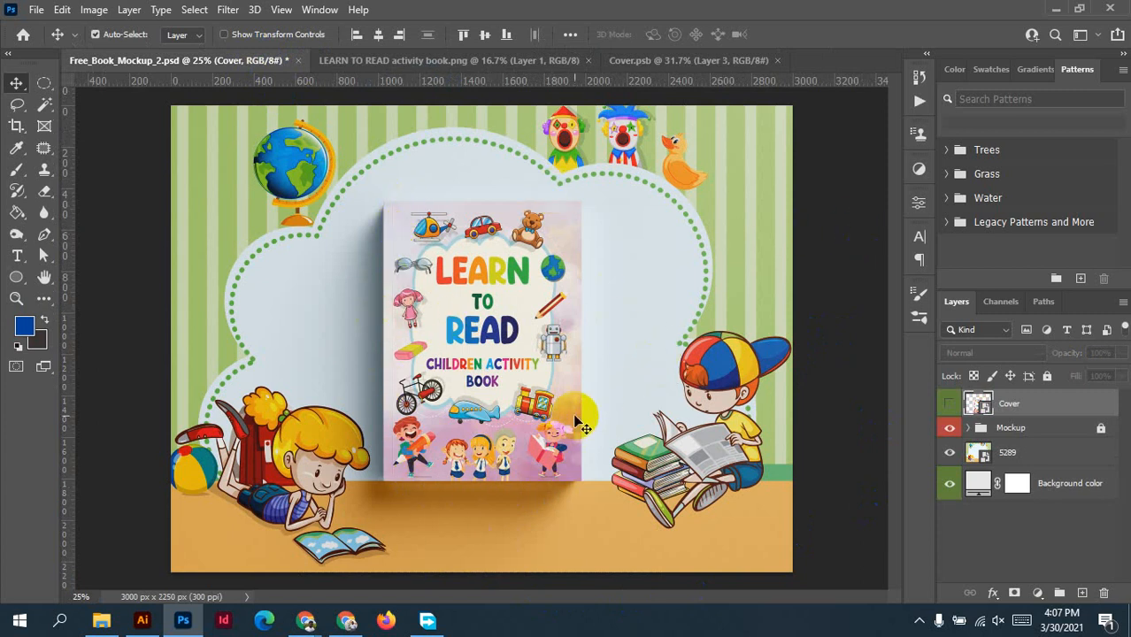
{"action": "left_click", "coordinate": [1026, 453]}
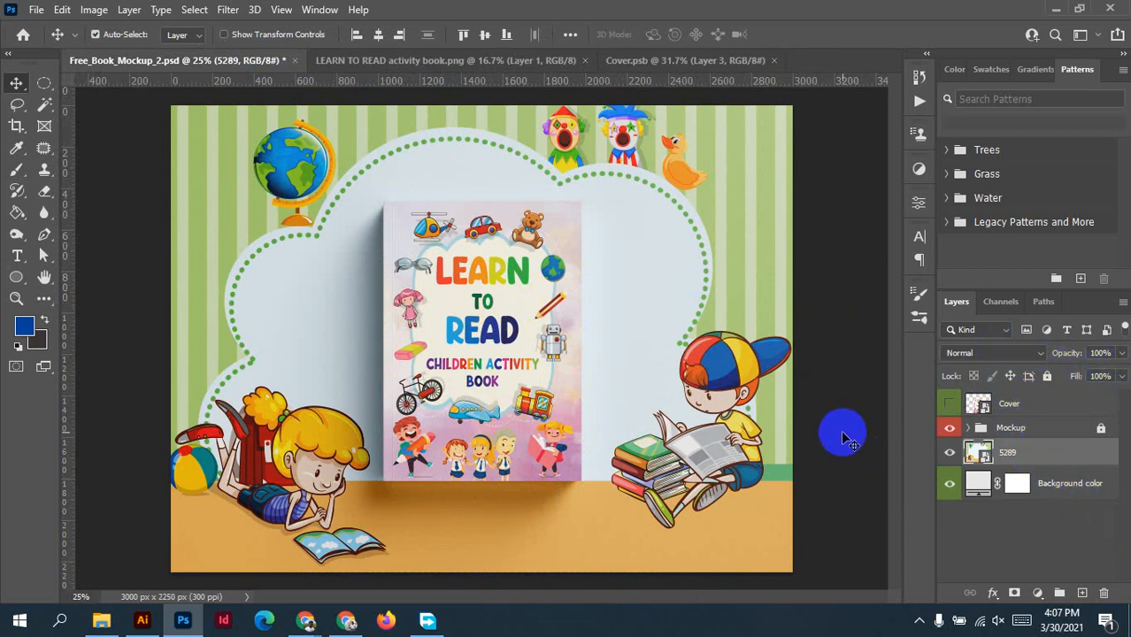
{"action": "left_click", "coordinate": [1037, 593]}
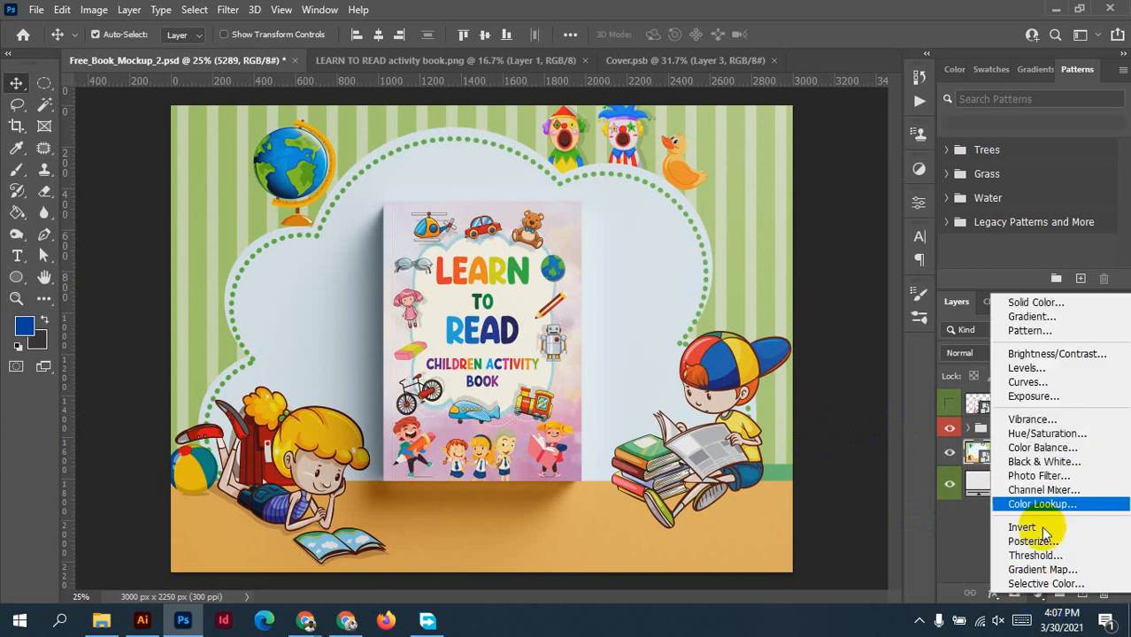
{"action": "left_click", "coordinate": [1016, 303]}
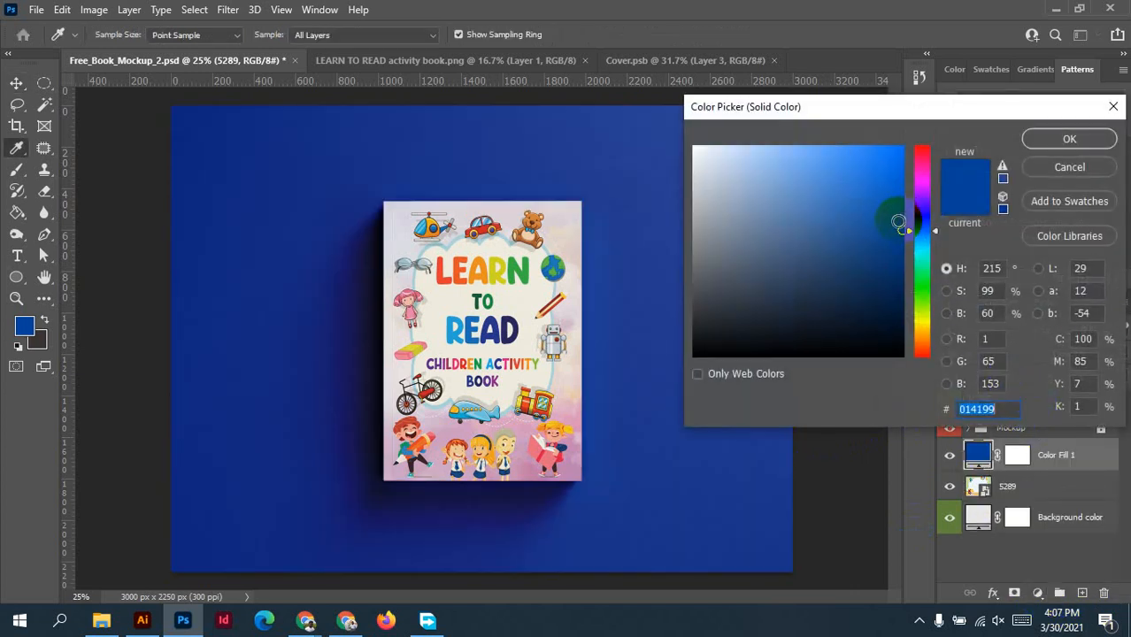
{"action": "left_click_drag", "start_coordinate": [919, 253], "coordinate": [918, 244]}
{"action": "left_click", "coordinate": [1068, 142]}
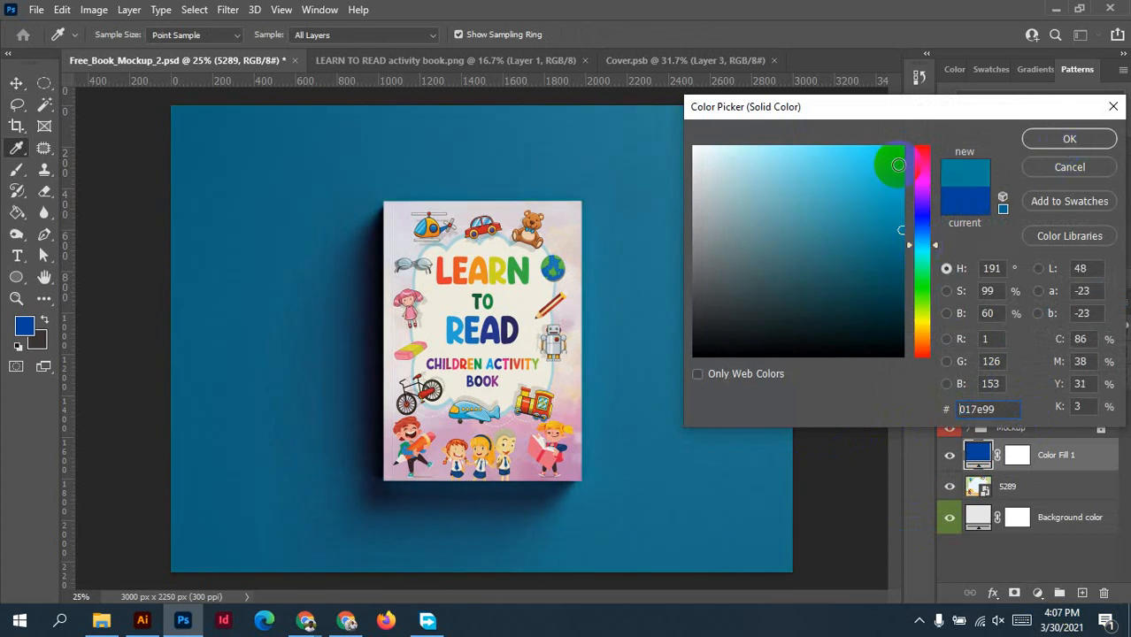
{"action": "left_click_drag", "start_coordinate": [886, 162], "coordinate": [916, 140]}
{"action": "left_click", "coordinate": [1067, 137]}
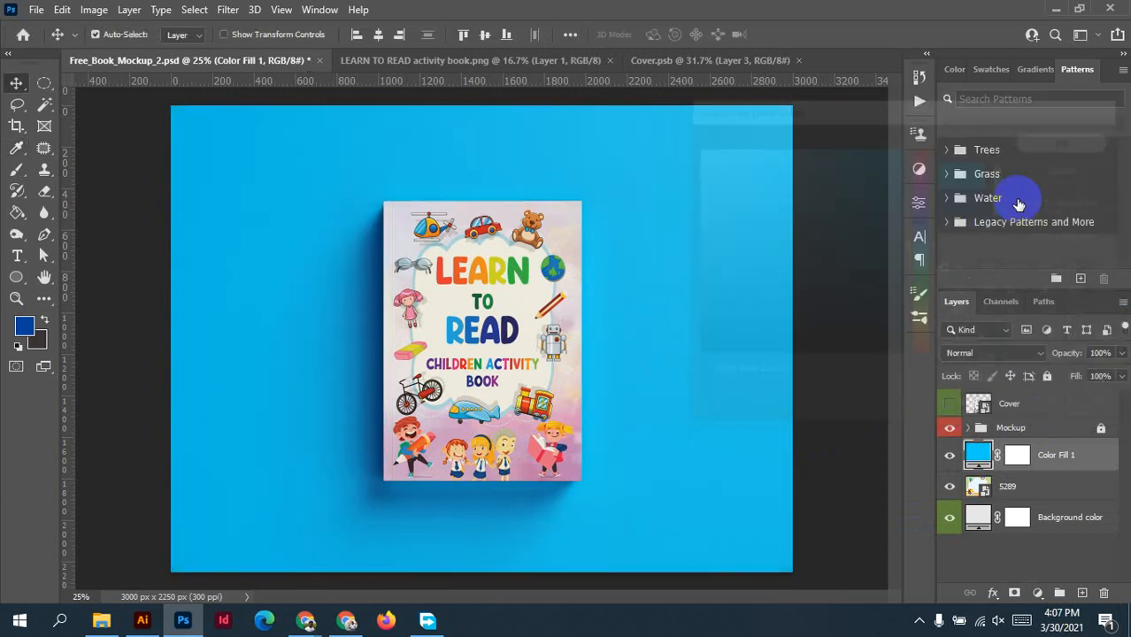
Recolour the solid fill layer above layer 5289 to deep blue 1800ff.
{"action": "left_click", "coordinate": [987, 353]}
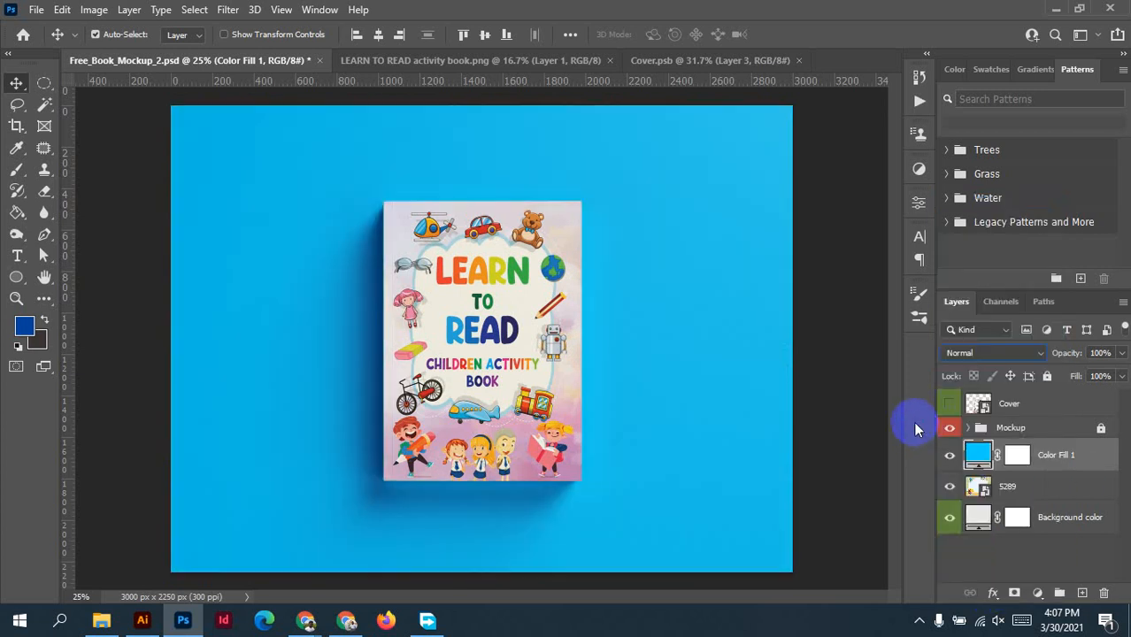
{"action": "left_click", "coordinate": [968, 468]}
{"action": "double_click", "coordinate": [973, 466]}
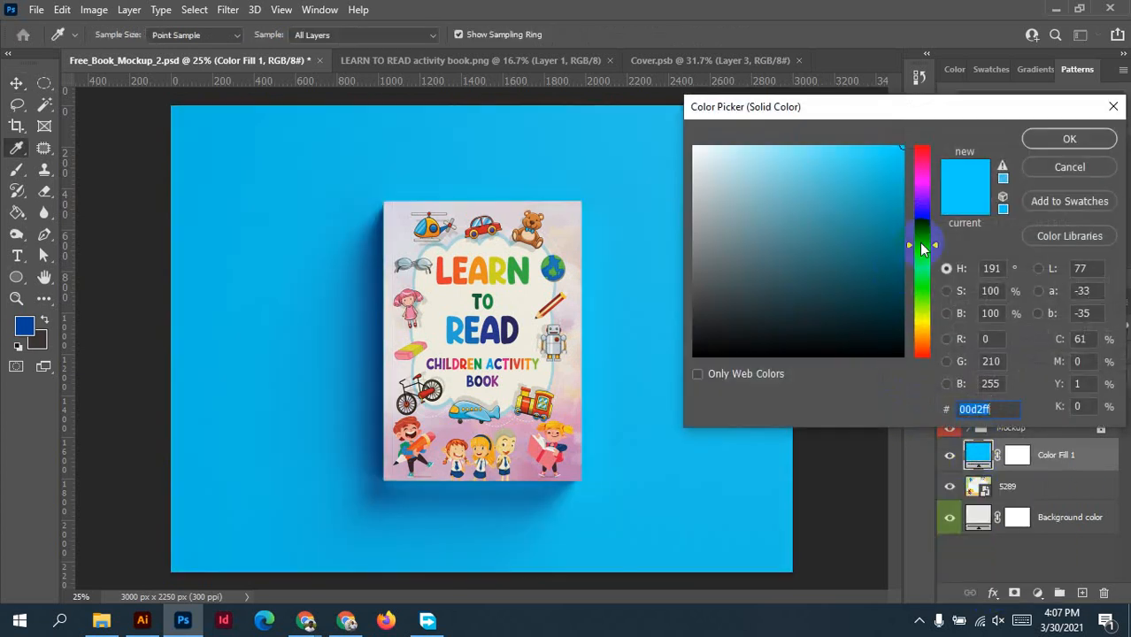
{"action": "left_click_drag", "start_coordinate": [921, 244], "coordinate": [921, 219]}
{"action": "left_click", "coordinate": [1072, 141]}
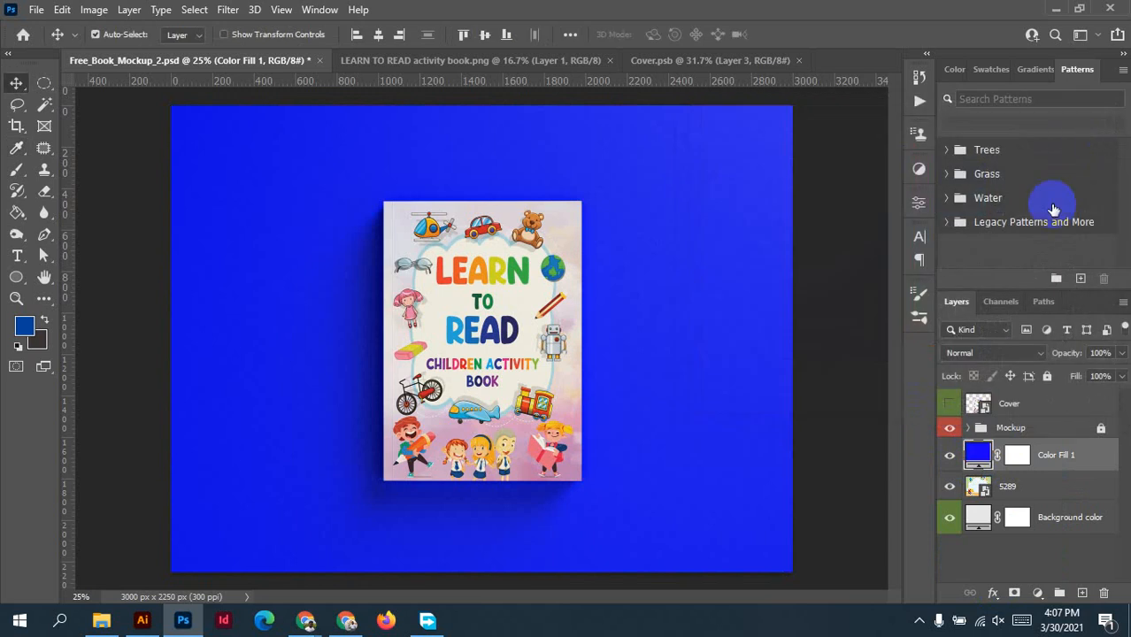
Set the solid fill layer's blend mode to Multiply and change its colour to black 000000.
{"action": "left_click", "coordinate": [996, 353]}
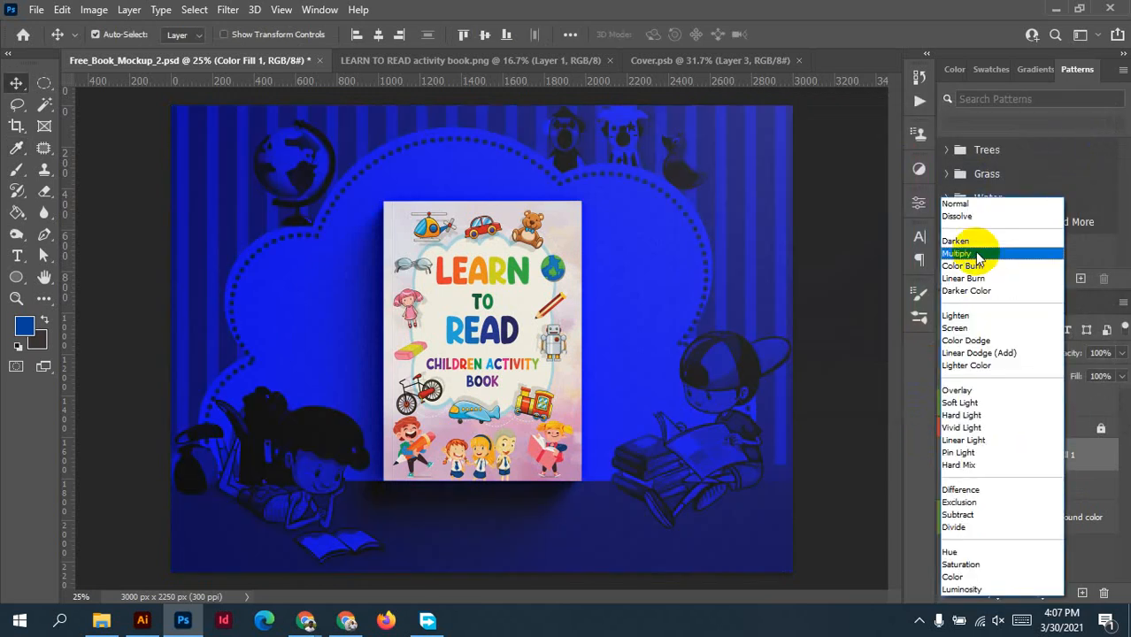
{"action": "left_click", "coordinate": [978, 256]}
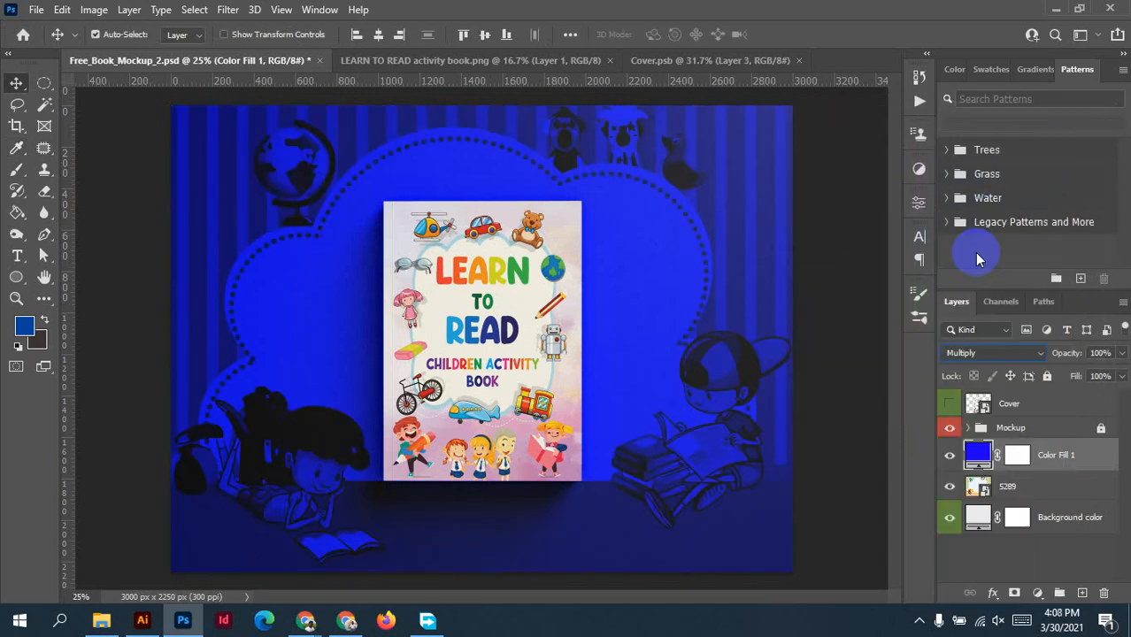
{"action": "left_click_drag", "start_coordinate": [958, 525], "coordinate": [982, 470]}
{"action": "double_click", "coordinate": [979, 457]}
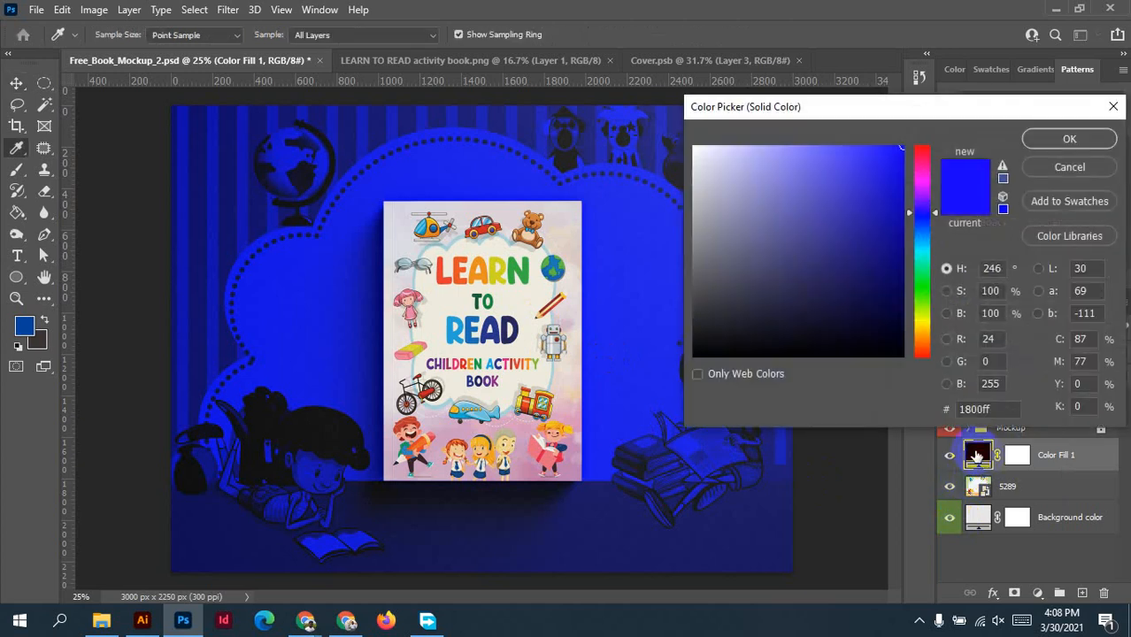
{"action": "left_click_drag", "start_coordinate": [730, 336], "coordinate": [687, 360]}
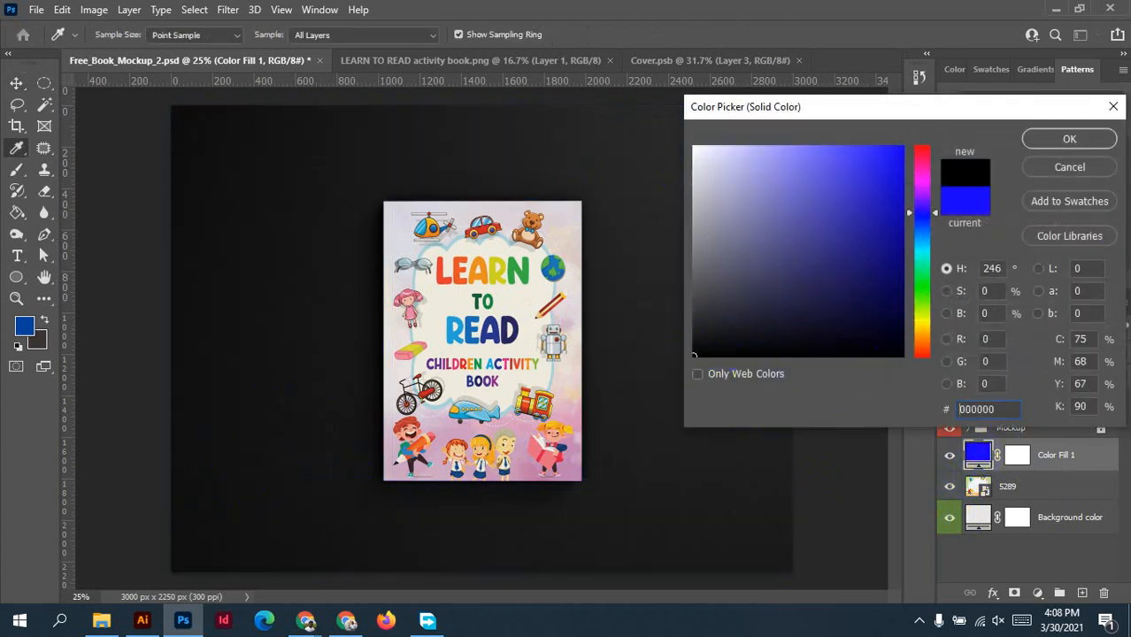
{"action": "left_click", "coordinate": [1071, 139]}
Lower the black fill layer's opacity to 61% so it only darkens the illustrated background.
{"action": "left_click", "coordinate": [1121, 353]}
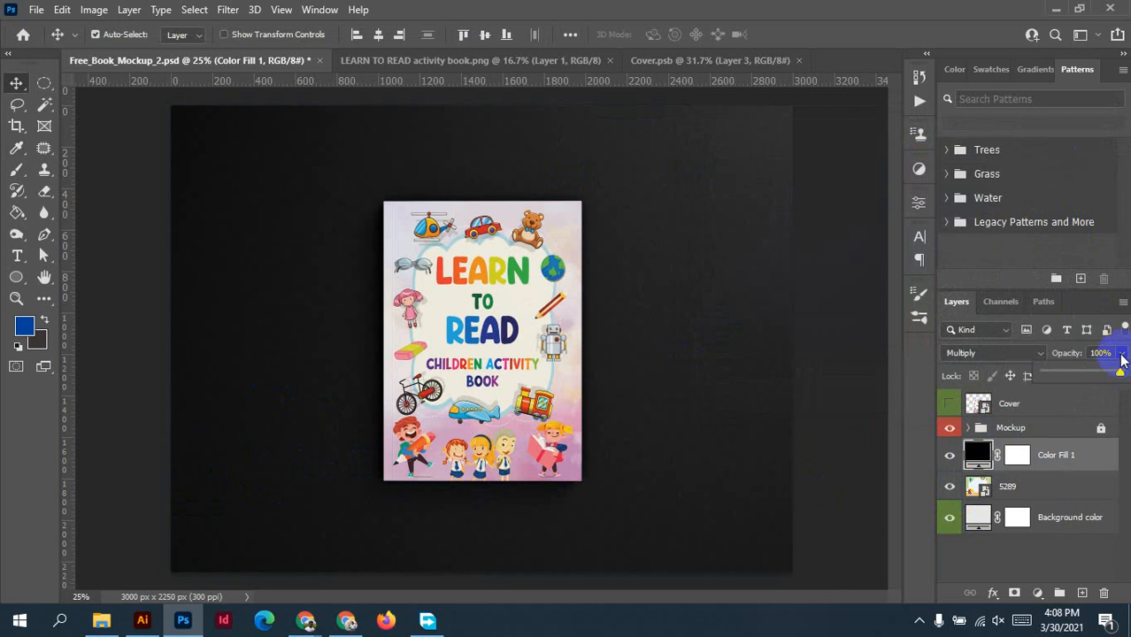
{"action": "left_click_drag", "start_coordinate": [1119, 370], "coordinate": [1081, 376]}
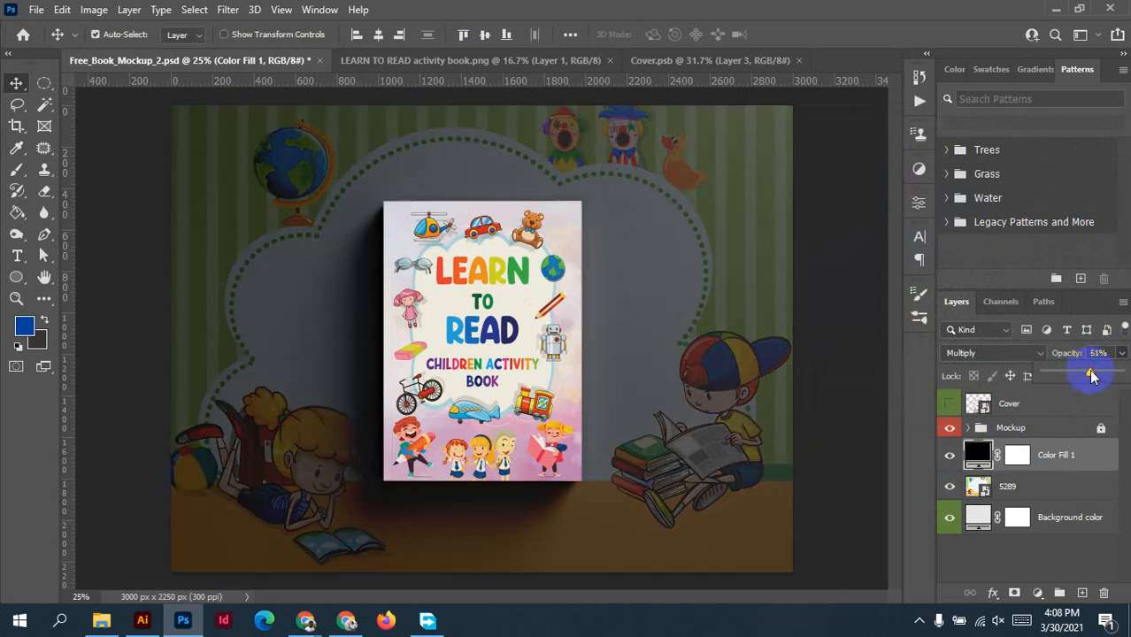
{"action": "left_click_drag", "start_coordinate": [1091, 376], "coordinate": [1091, 374]}
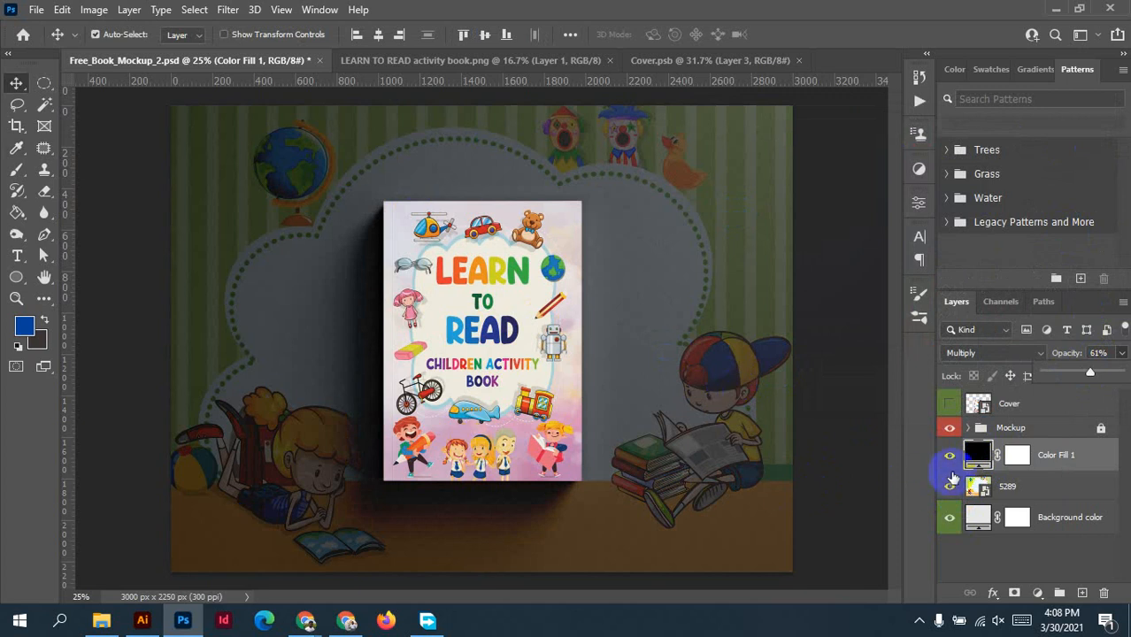
Hide the Color Fill 1 layer and toggle layer 5289 off and on to compare the backgrounds.
{"action": "left_click", "coordinate": [949, 456]}
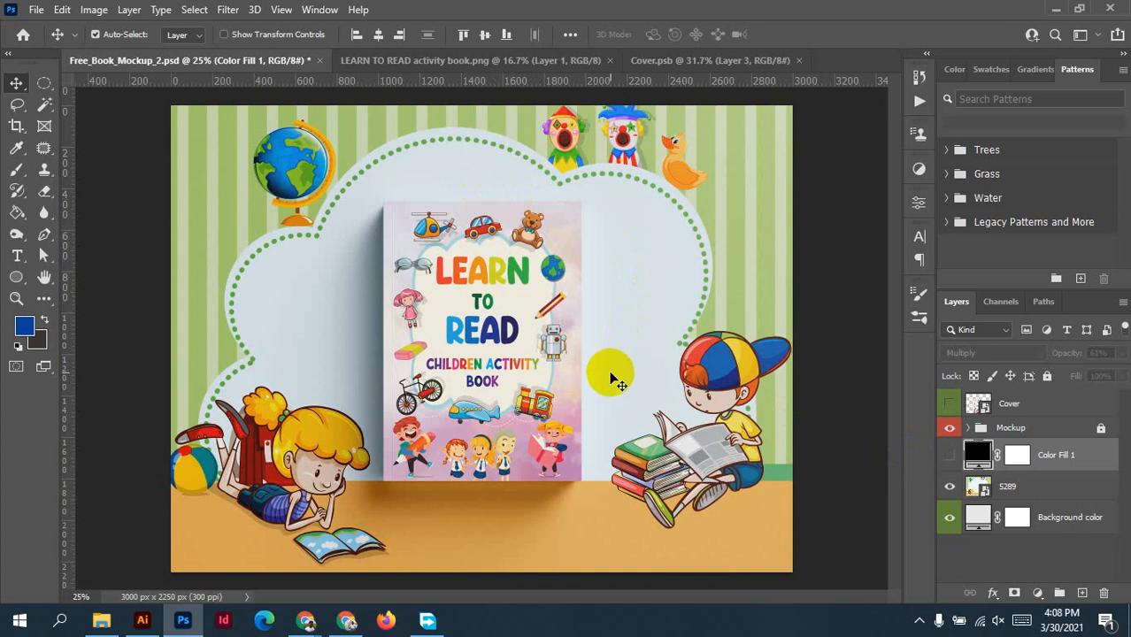
{"action": "left_click", "coordinate": [950, 487]}
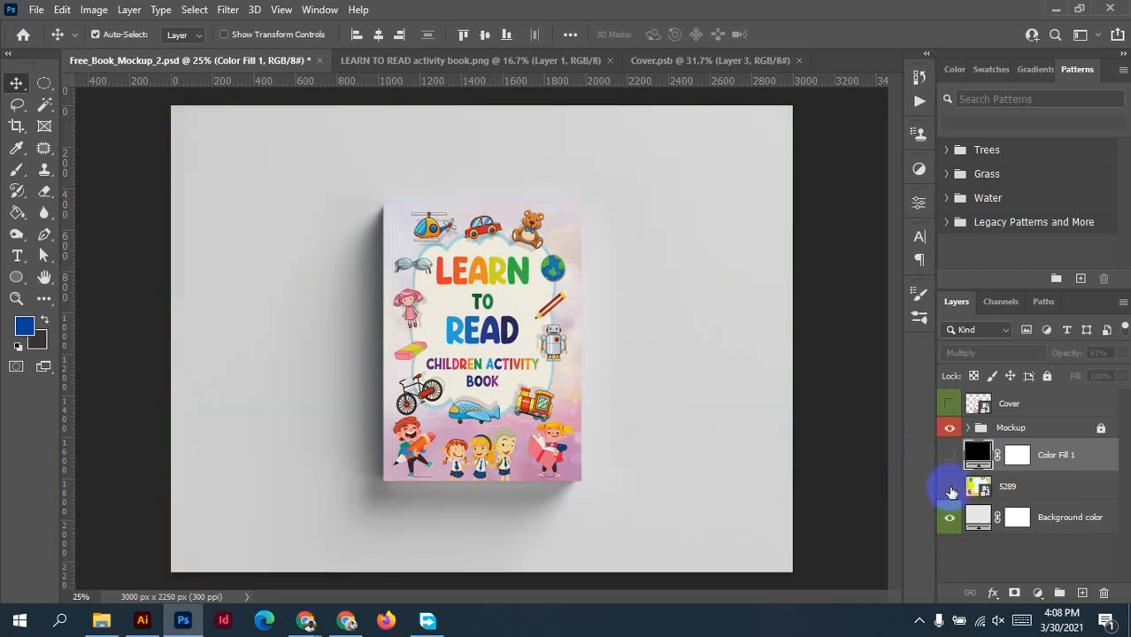
{"action": "left_click", "coordinate": [949, 487]}
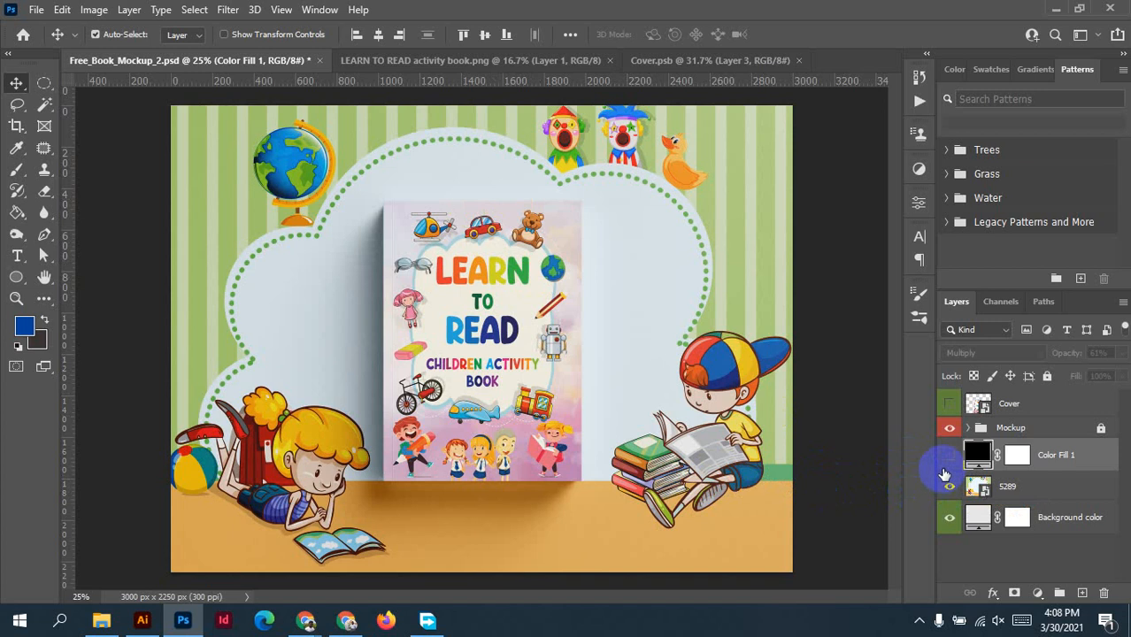
Apply a Brightness/Contrast adjustment with Use Legacy to layer 5289, setting contrast to 16 and slightly reducing the brightness.
{"action": "left_click", "coordinate": [1070, 484]}
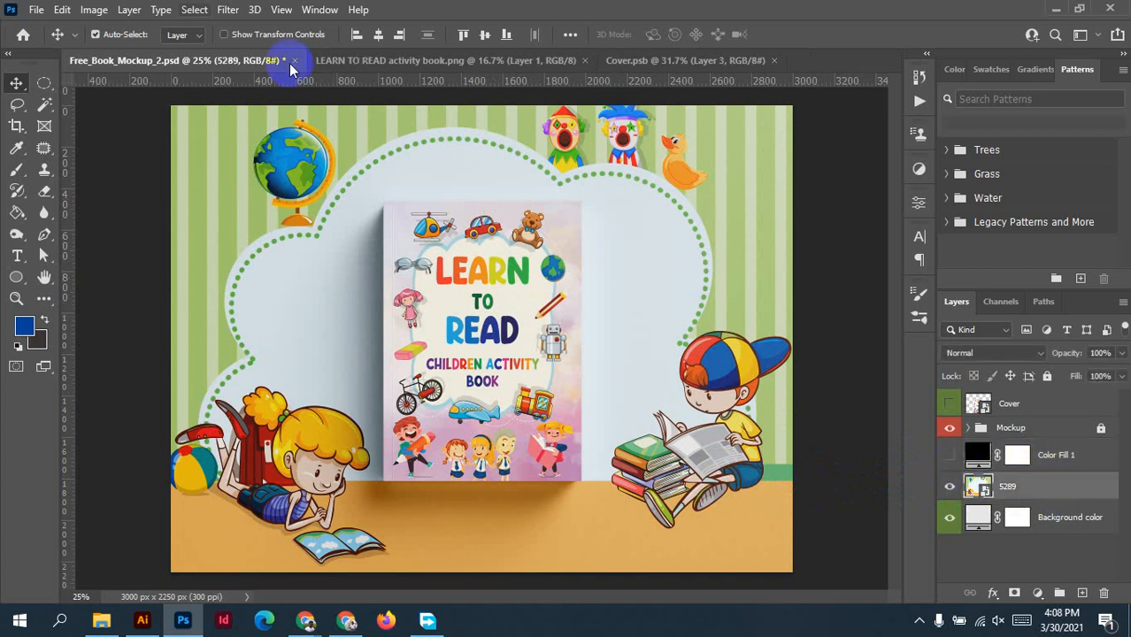
{"action": "left_click", "coordinate": [94, 10]}
{"action": "mouse_move", "coordinate": [221, 52]}
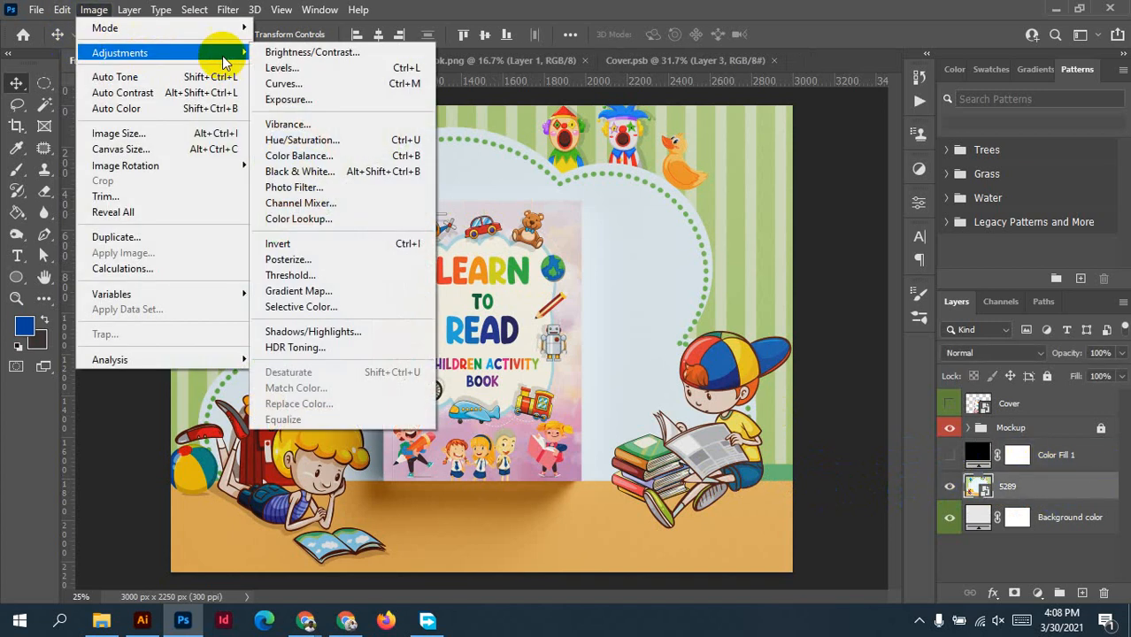
{"action": "left_click", "coordinate": [293, 54]}
{"action": "left_click_drag", "start_coordinate": [551, 124], "coordinate": [801, 109]}
{"action": "left_click", "coordinate": [728, 227]}
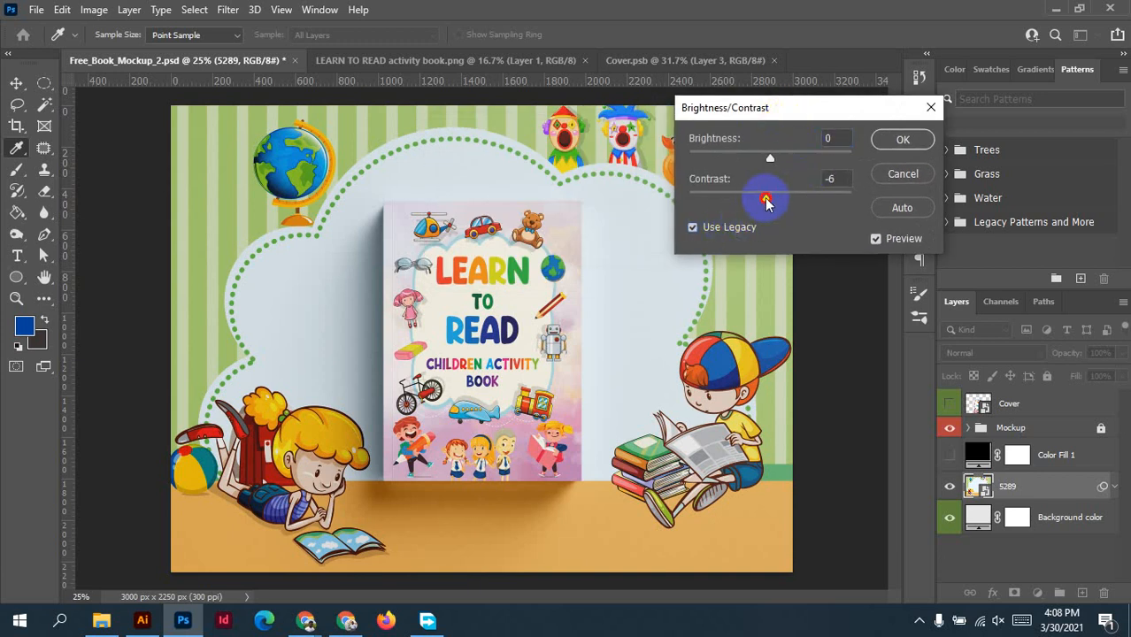
{"action": "mouse_move", "coordinate": [766, 202]}
{"action": "left_mouse_down"}
{"action": "mouse_move", "coordinate": [754, 202]}
{"action": "mouse_move", "coordinate": [849, 200]}
{"action": "mouse_move", "coordinate": [786, 194]}
{"action": "left_mouse_up"}
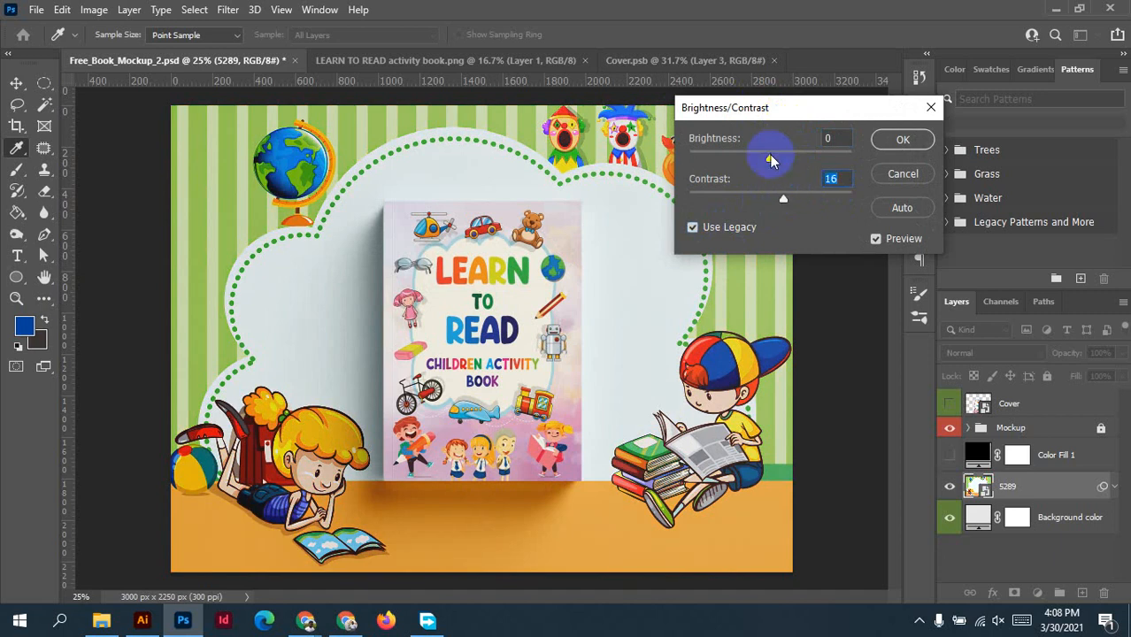
{"action": "mouse_move", "coordinate": [770, 156]}
{"action": "left_mouse_down"}
{"action": "mouse_move", "coordinate": [740, 159]}
{"action": "mouse_move", "coordinate": [762, 160]}
{"action": "left_mouse_up"}
{"action": "left_click", "coordinate": [899, 143]}
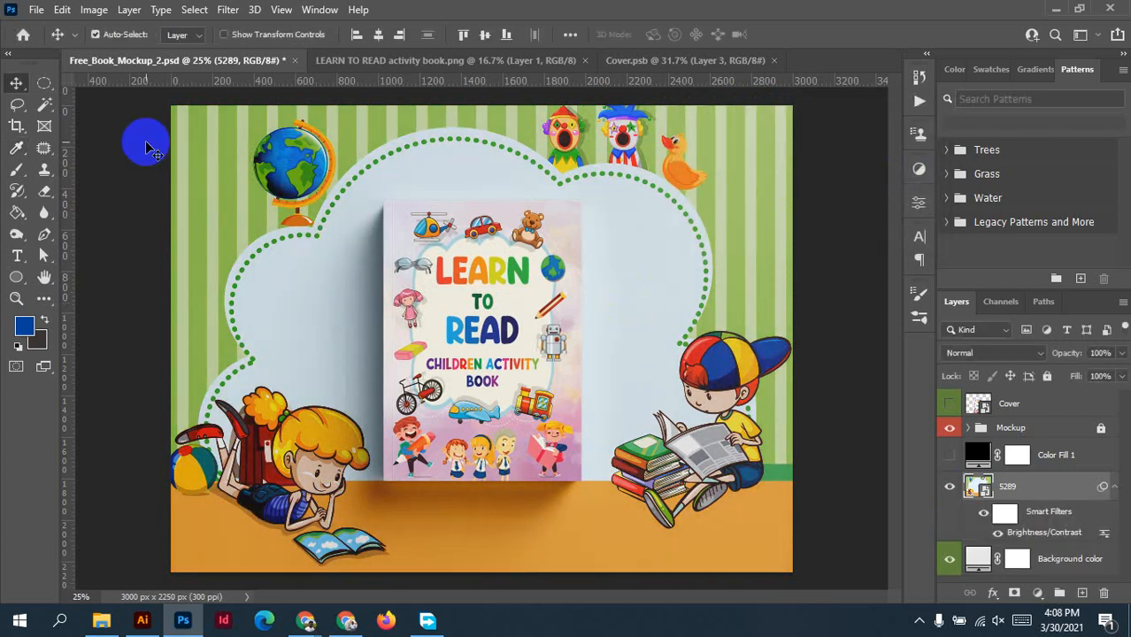
Save the mockup as a JPEG copy named "learn to read activity book" in New folder (2), with Maximum quality 12 and the Baseline ("Standard") format.
{"action": "left_click", "coordinate": [36, 10]}
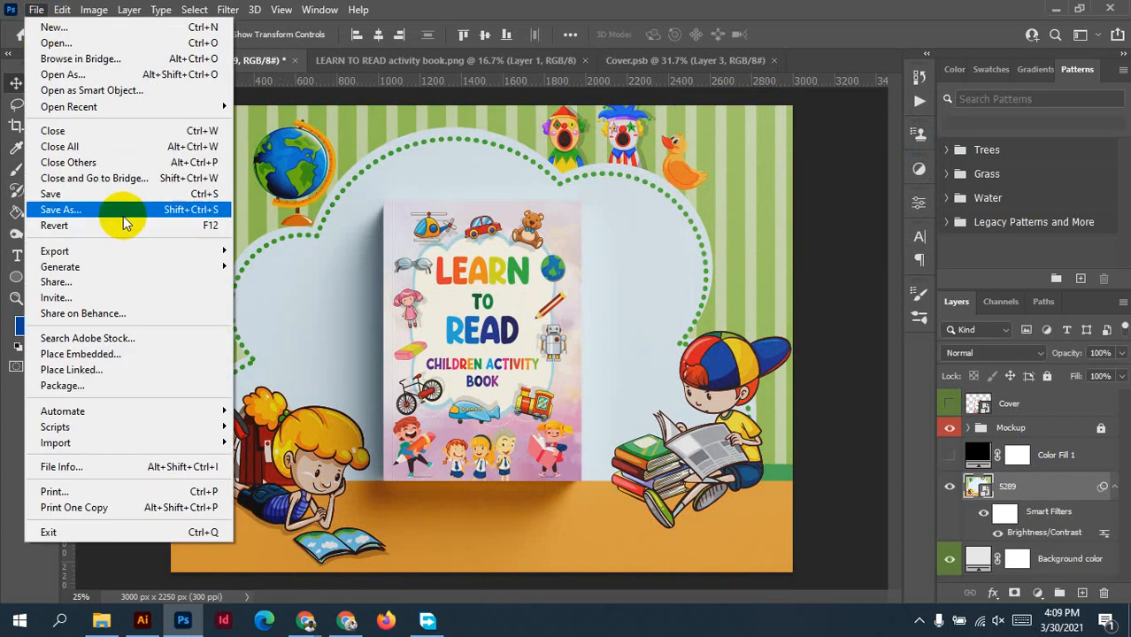
{"action": "left_click", "coordinate": [122, 212]}
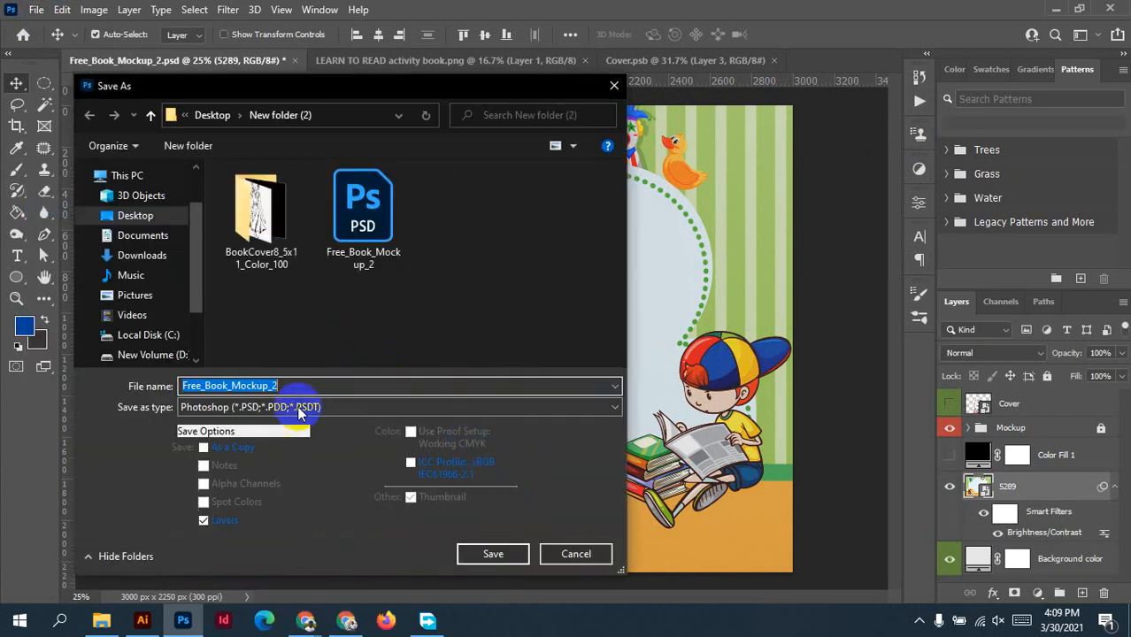
{"action": "left_click", "coordinate": [292, 407]}
{"action": "left_click", "coordinate": [205, 240]}
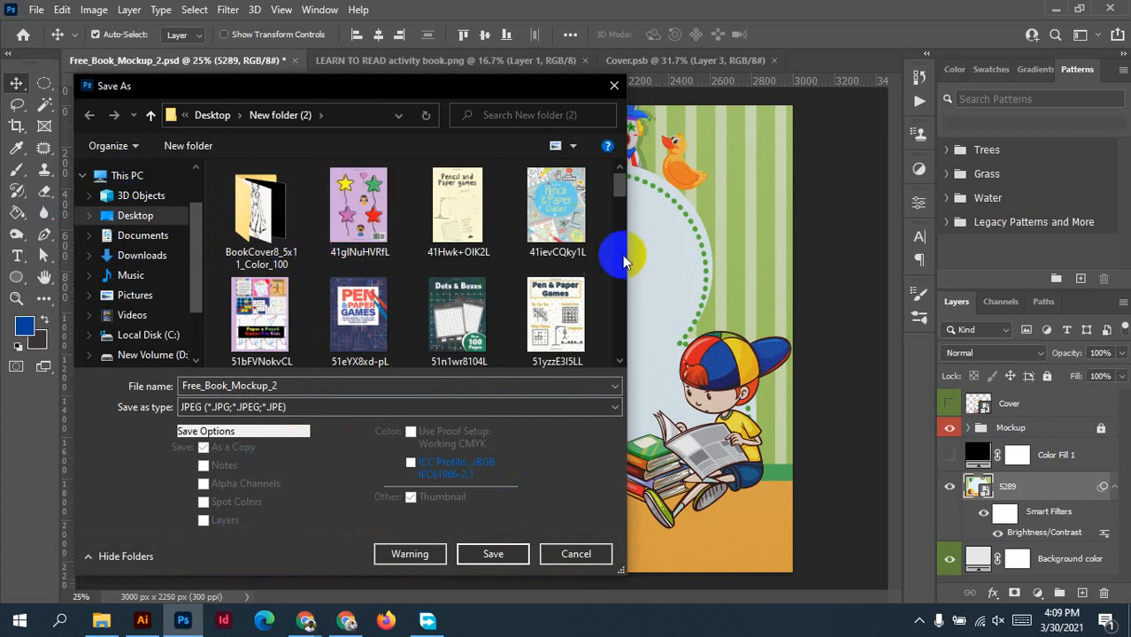
{"action": "left_click_drag", "start_coordinate": [621, 197], "coordinate": [660, 375]}
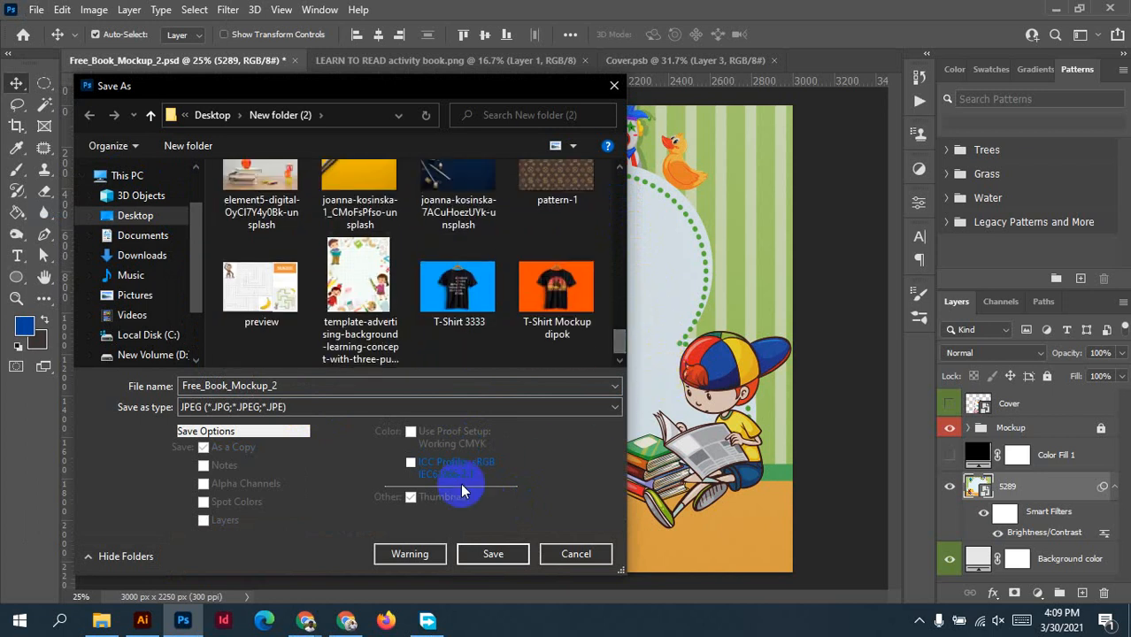
{"action": "double_click", "coordinate": [342, 388]}
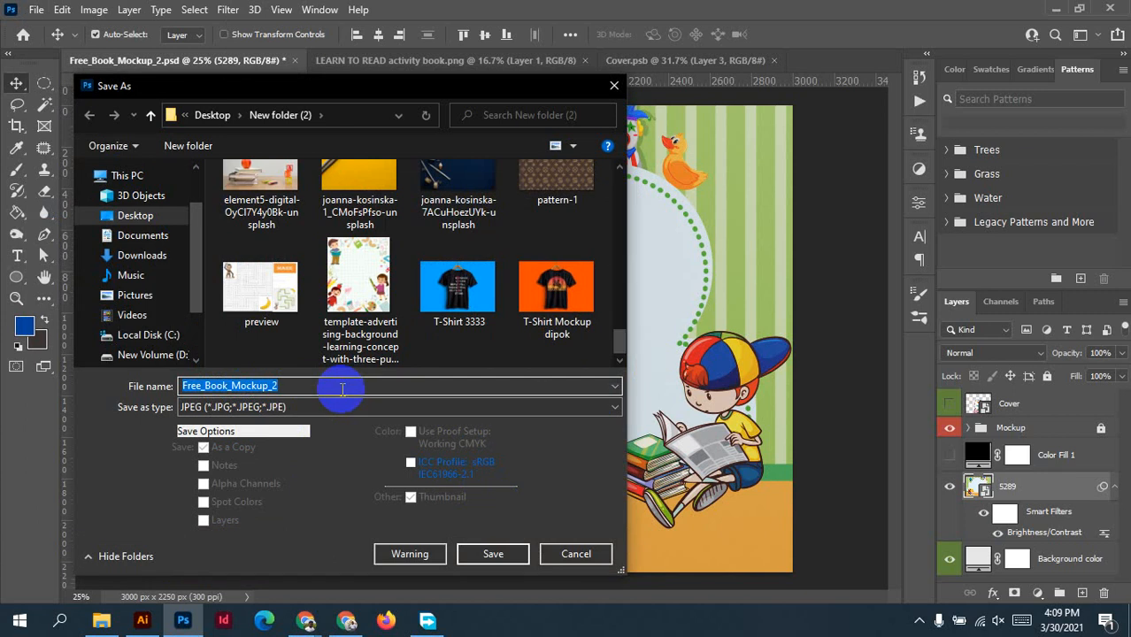
{"action": "key", "text": "BackSpace"}
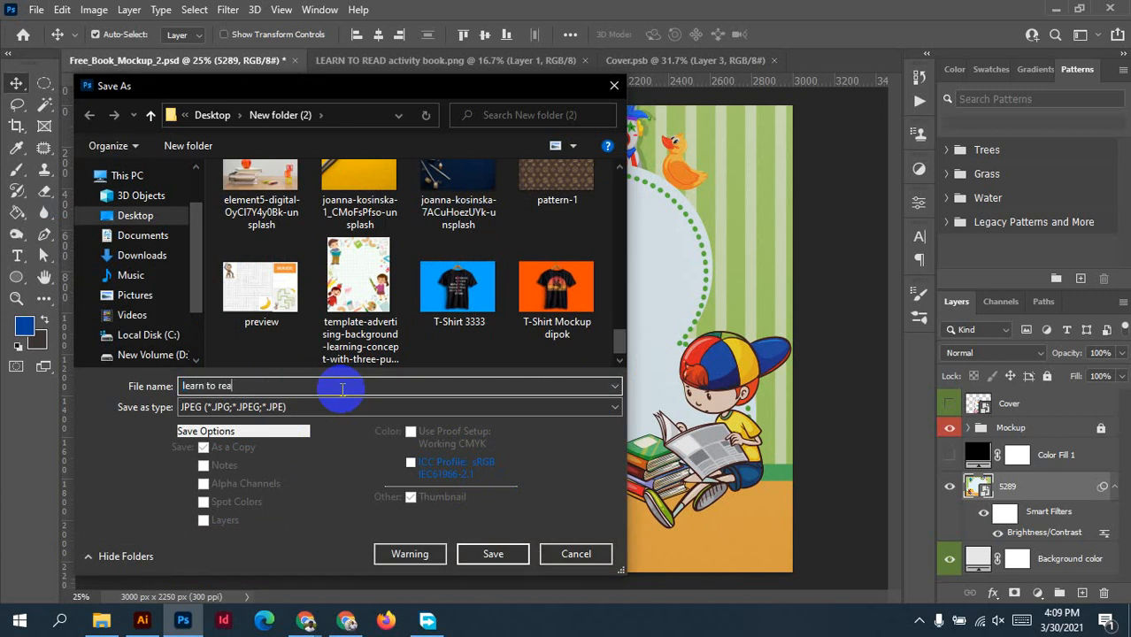
{"action": "type", "text": "learn to read activity book"}
{"action": "left_click", "coordinate": [486, 555]}
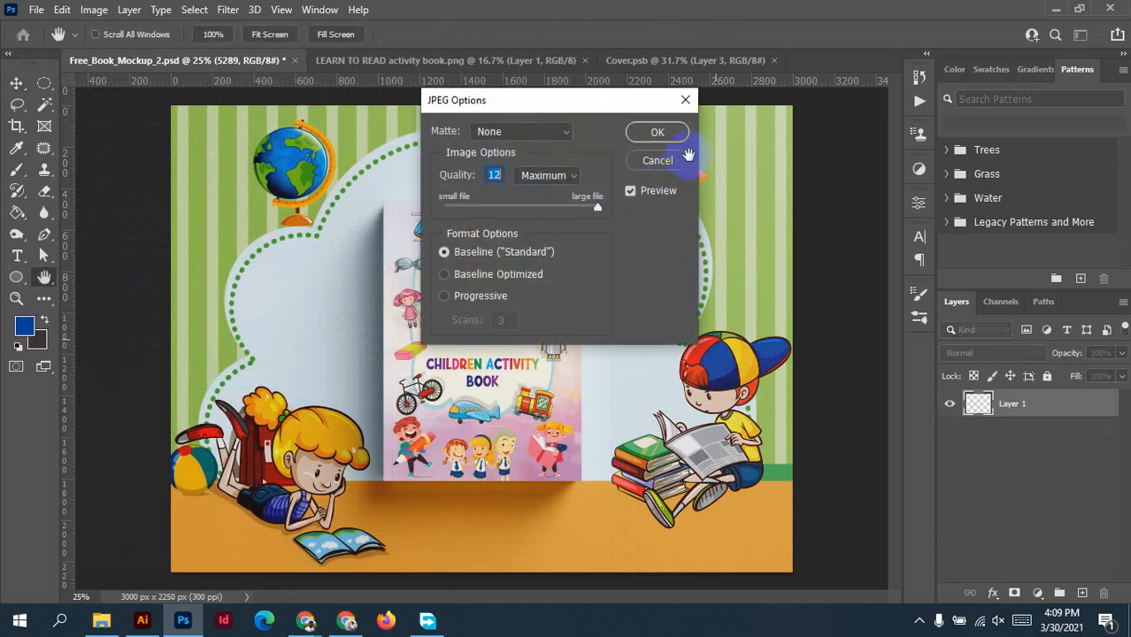
{"action": "left_click", "coordinate": [657, 132]}
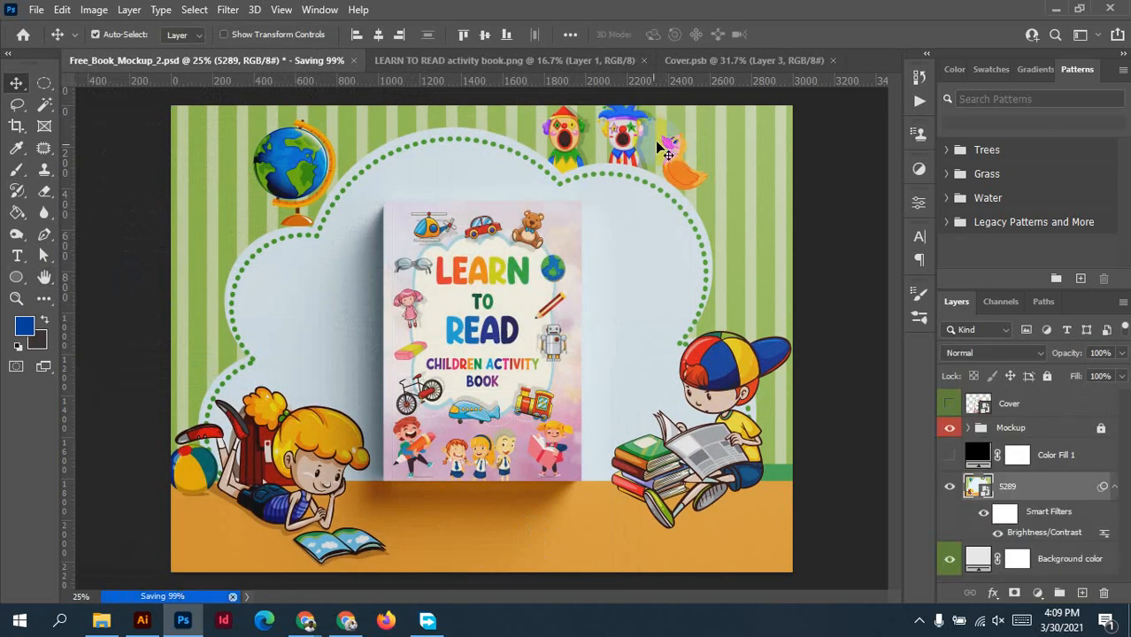
Switch to File Explorer, refresh the Desktop folder, and locate the learn to read activity book image in New folder (2).
{"action": "left_click", "coordinate": [101, 620]}
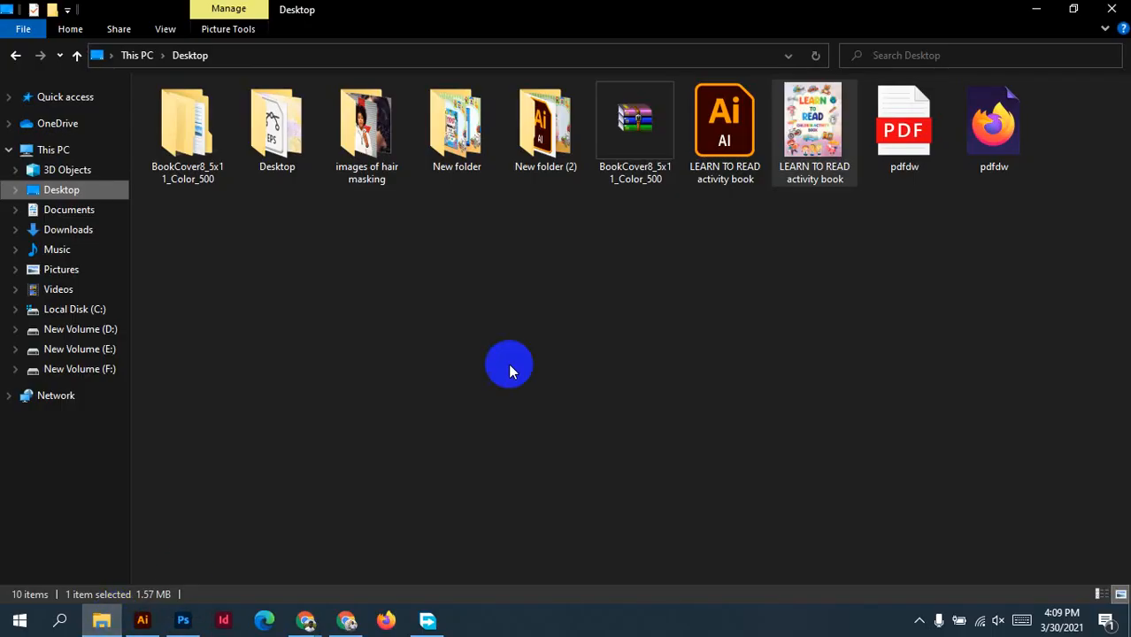
{"action": "right_click", "coordinate": [686, 295]}
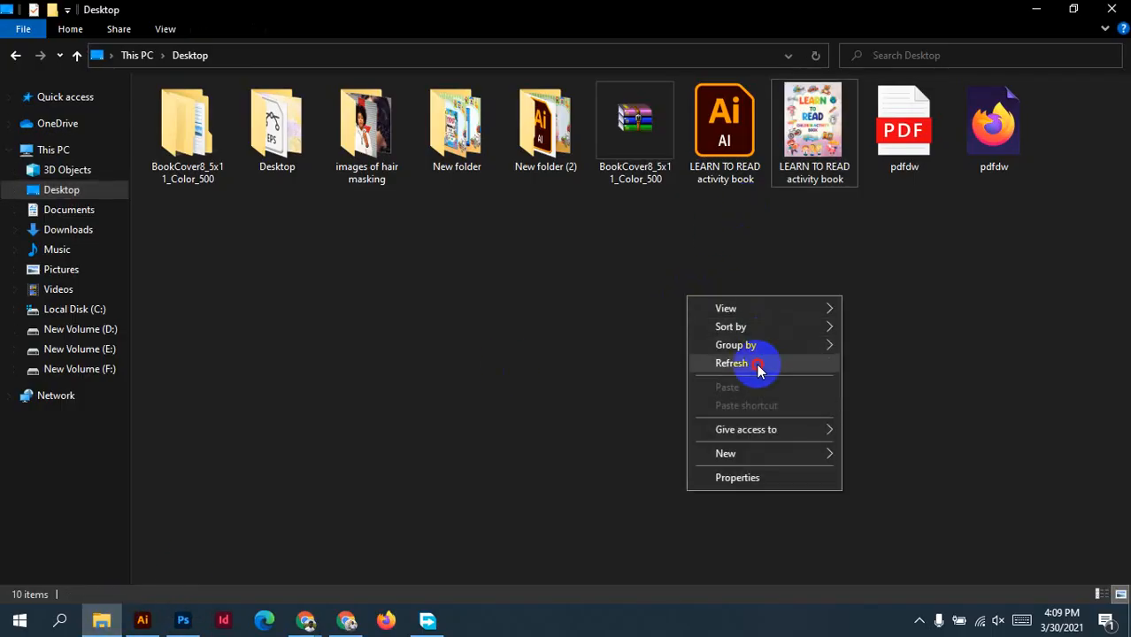
{"action": "left_click", "coordinate": [754, 366]}
{"action": "double_click", "coordinate": [546, 168]}
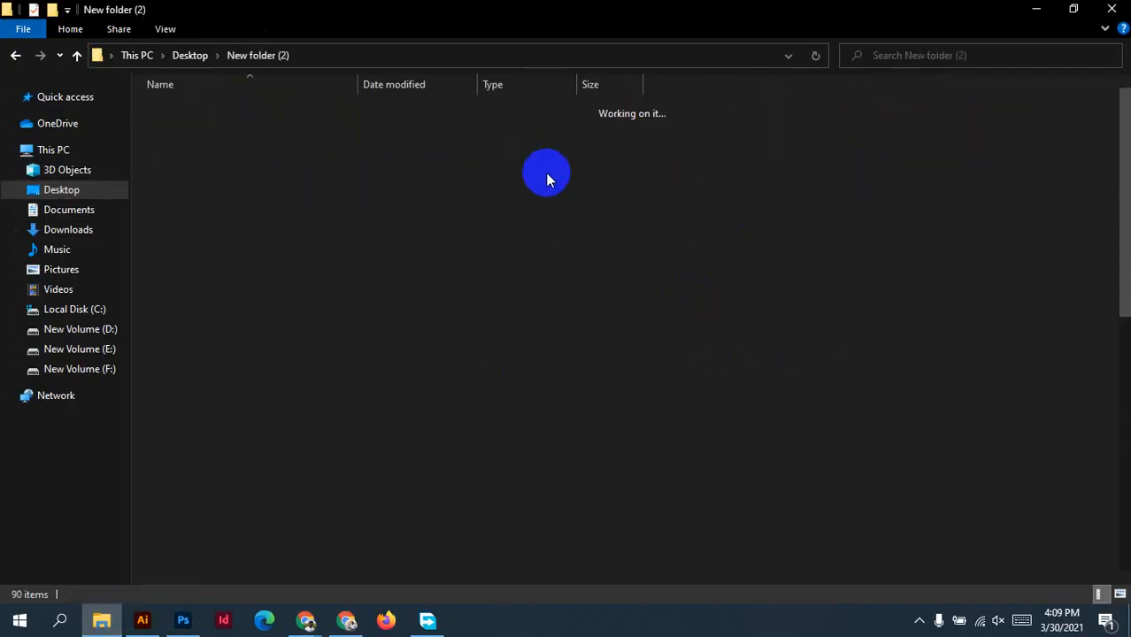
{"action": "left_click", "coordinate": [306, 620]}
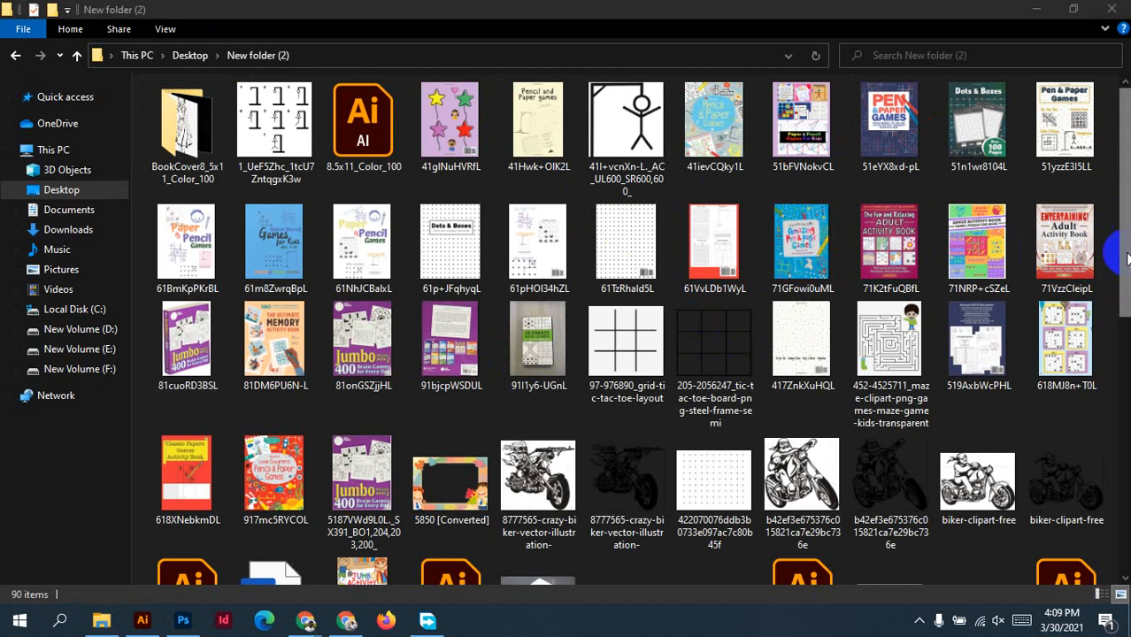
{"action": "left_click_drag", "start_coordinate": [1124, 265], "coordinate": [1126, 460]}
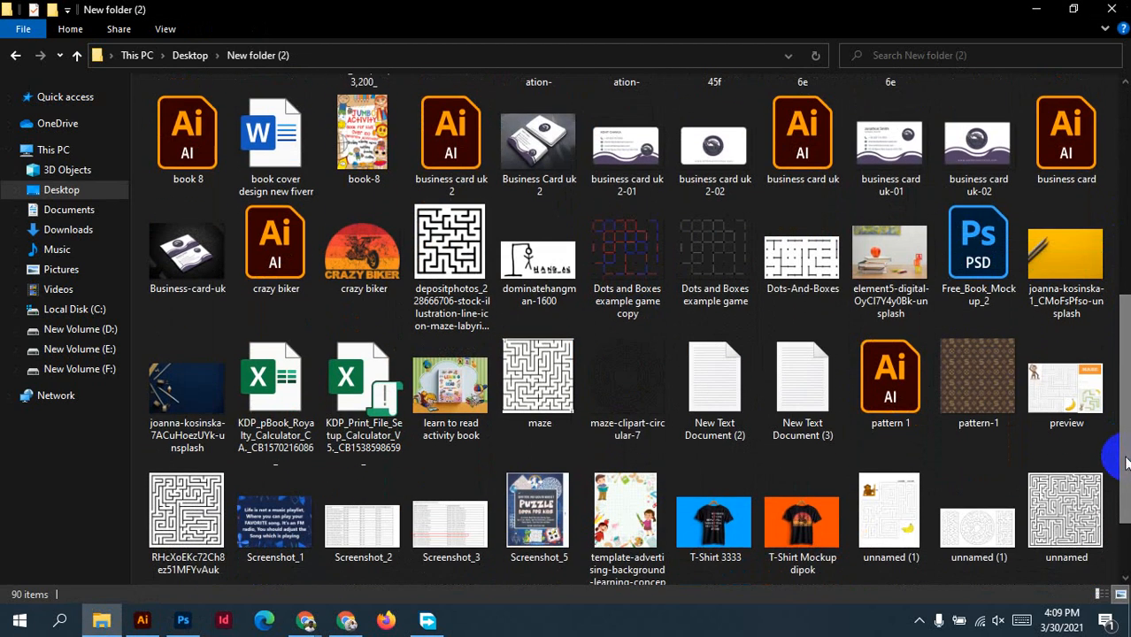